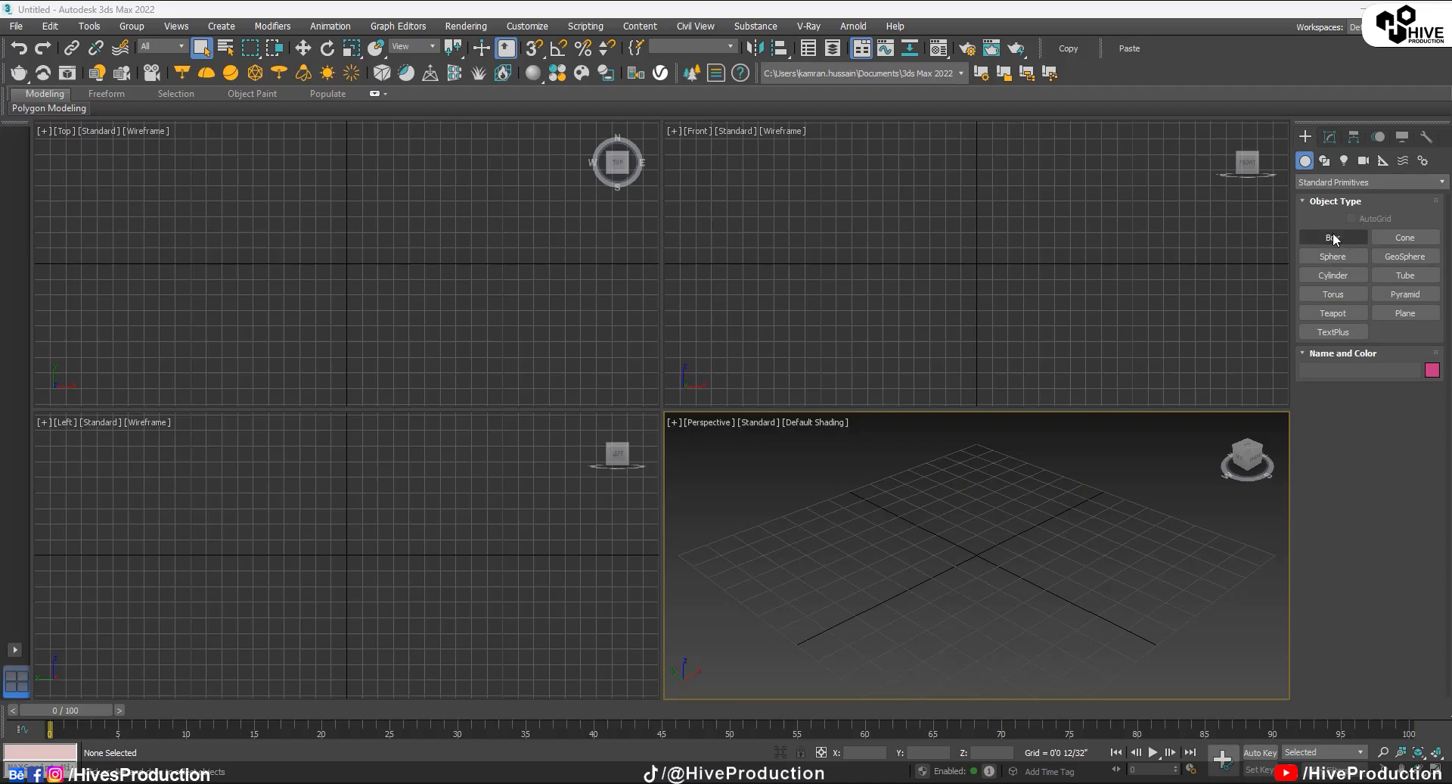
Step: Create a box in the Top viewport and set its length to 25', width to 40' and height to 10'
click(1333, 237)
drag(177, 167, 456, 340)
drag(540, 362, 570, 368)
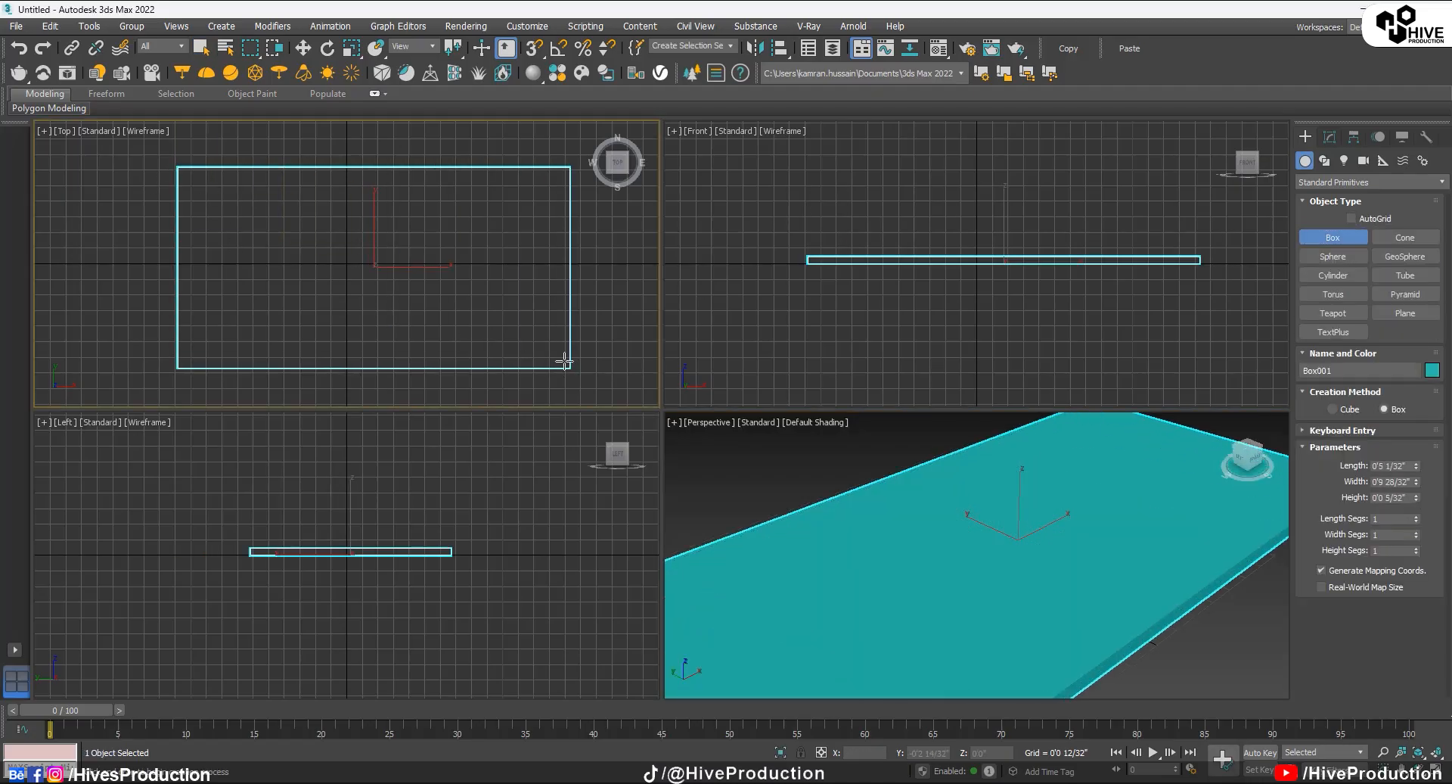
drag(1418, 465, 1420, 465)
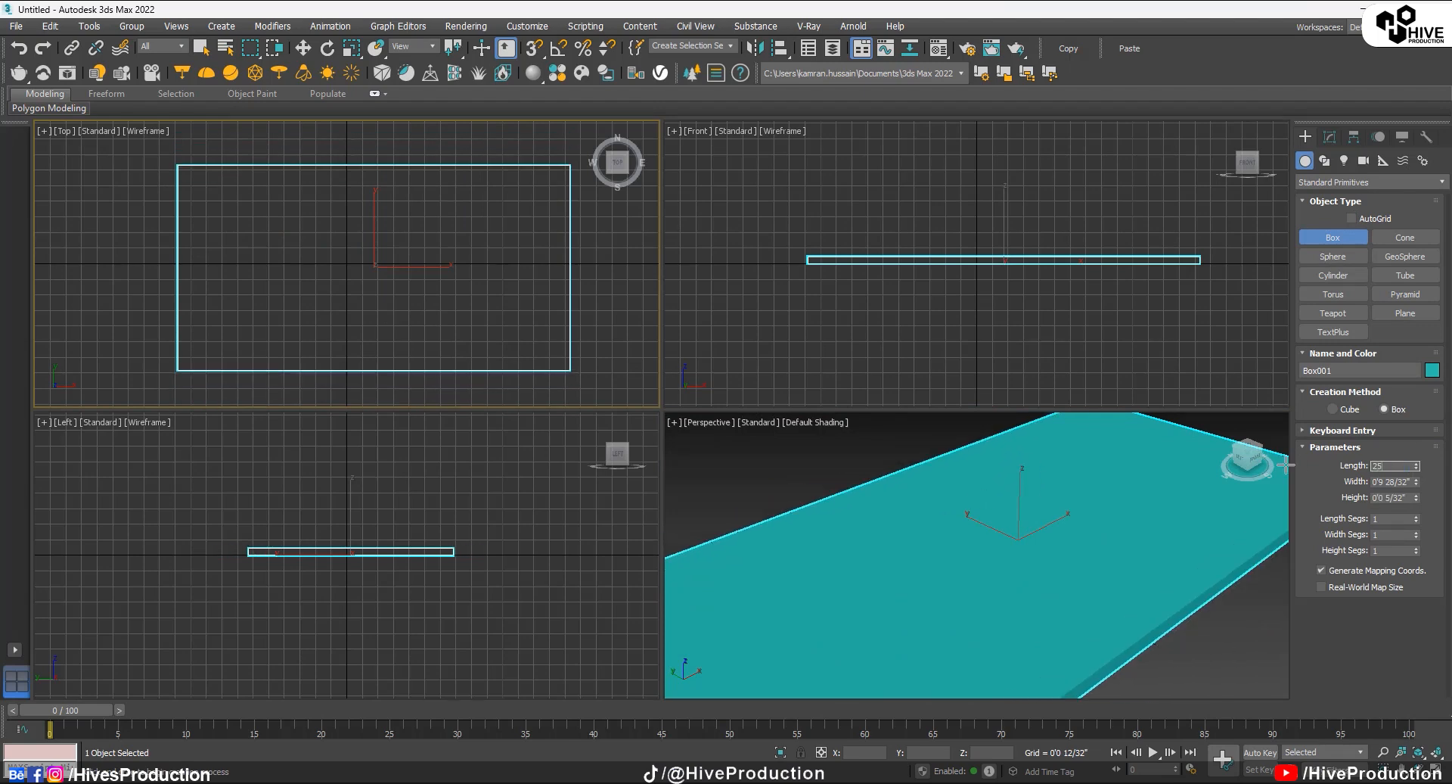
key(Tab)
text(40)
key(Tab)
key(Return)
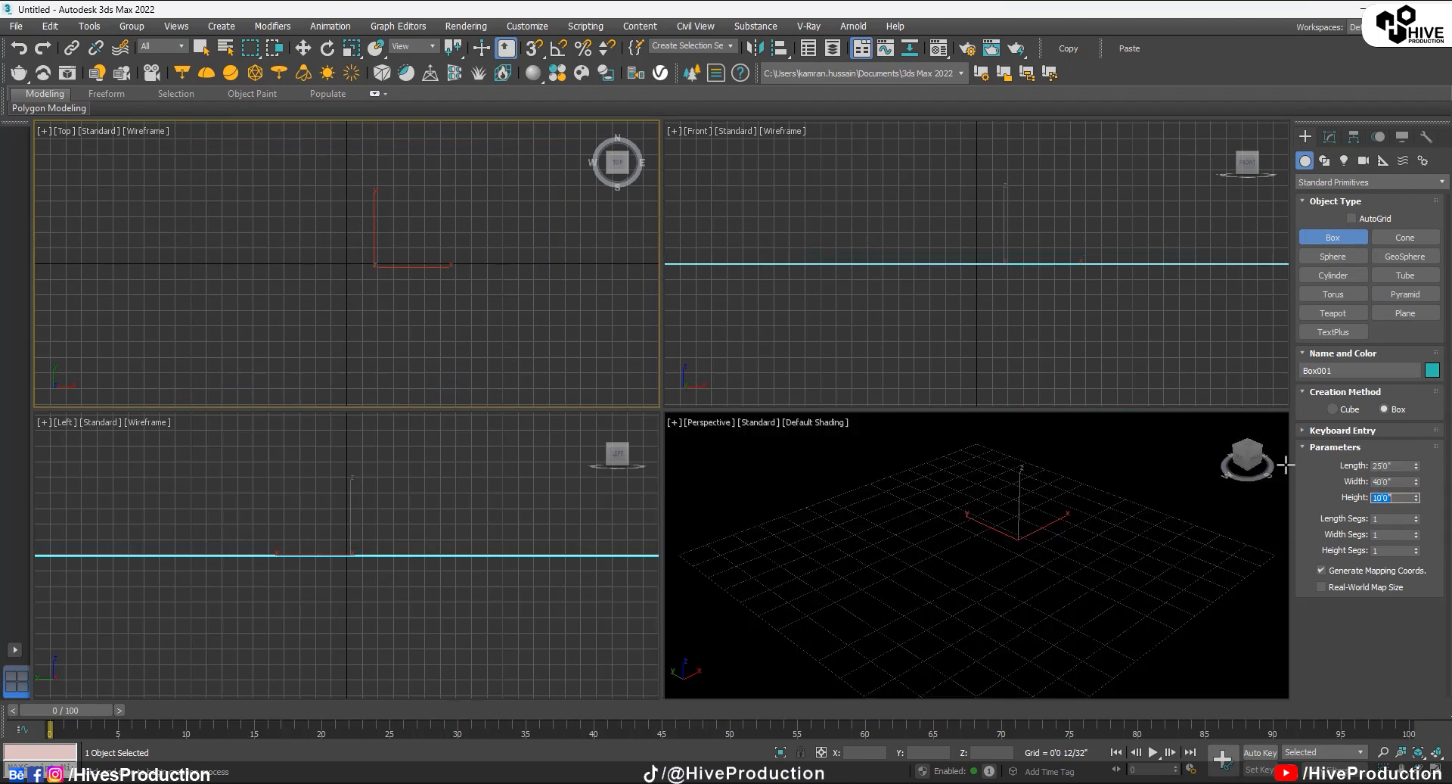
Step: Frame the whole box in the Perspective, Front, Top and Left viewports
middle_click(957, 556)
key(z)
middle_click(929, 269)
key(z)
middle_click(484, 295)
key(z)
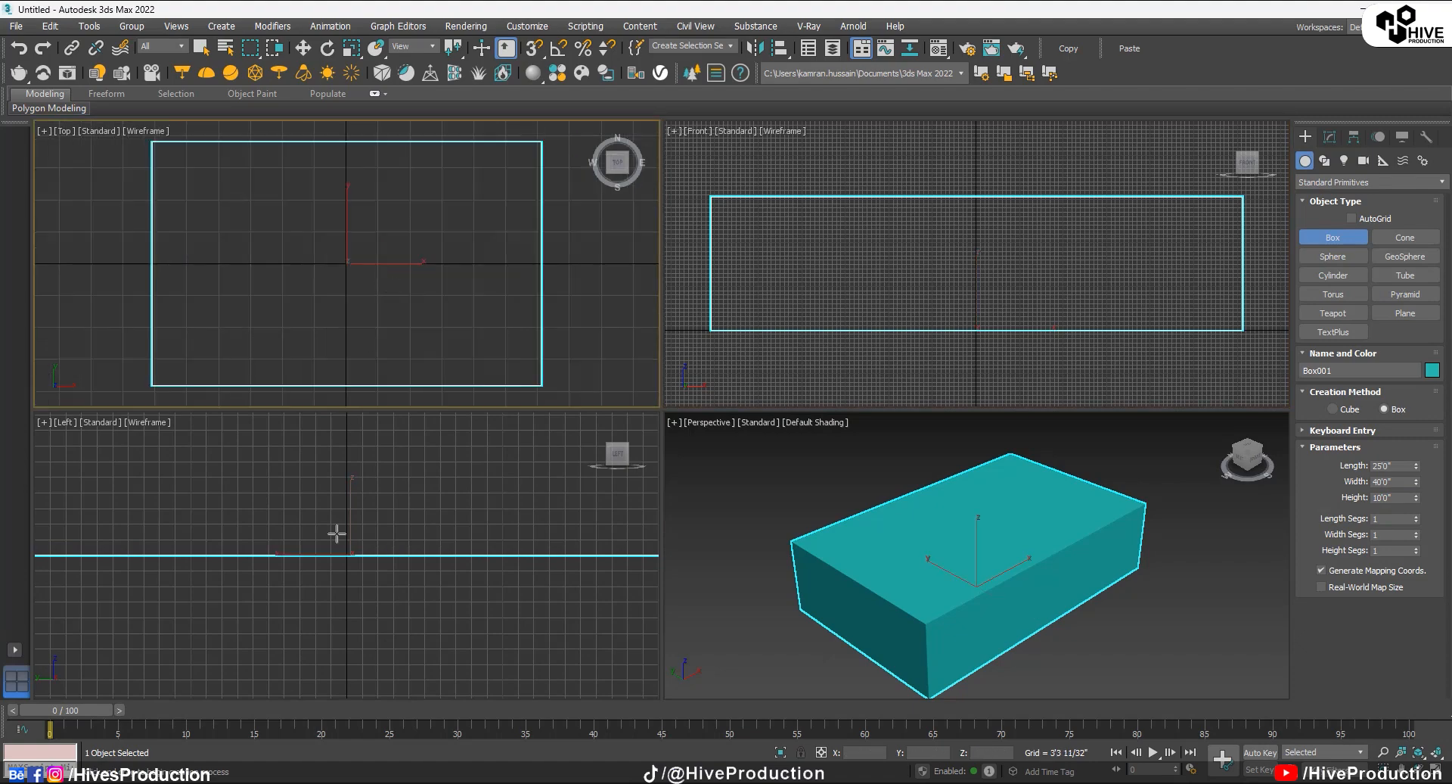
middle_click(340, 566)
key(z)
middle_click(940, 227)
middle_click(455, 245)
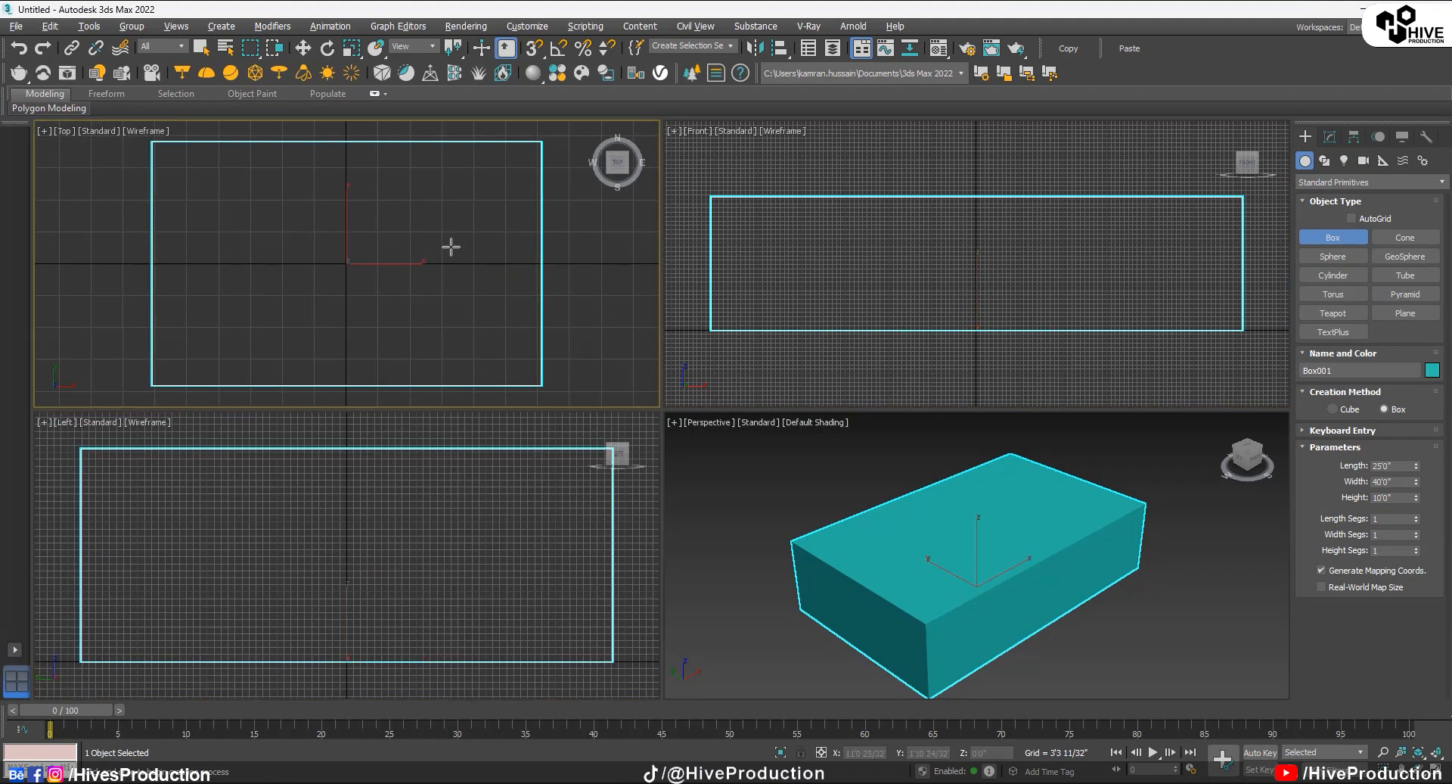
Step: Duplicate the box as a copy offset about 6'5" along negative Y in the Top view
key(alt+w)
scroll(590, 331, down, 2)
right_click(973, 389)
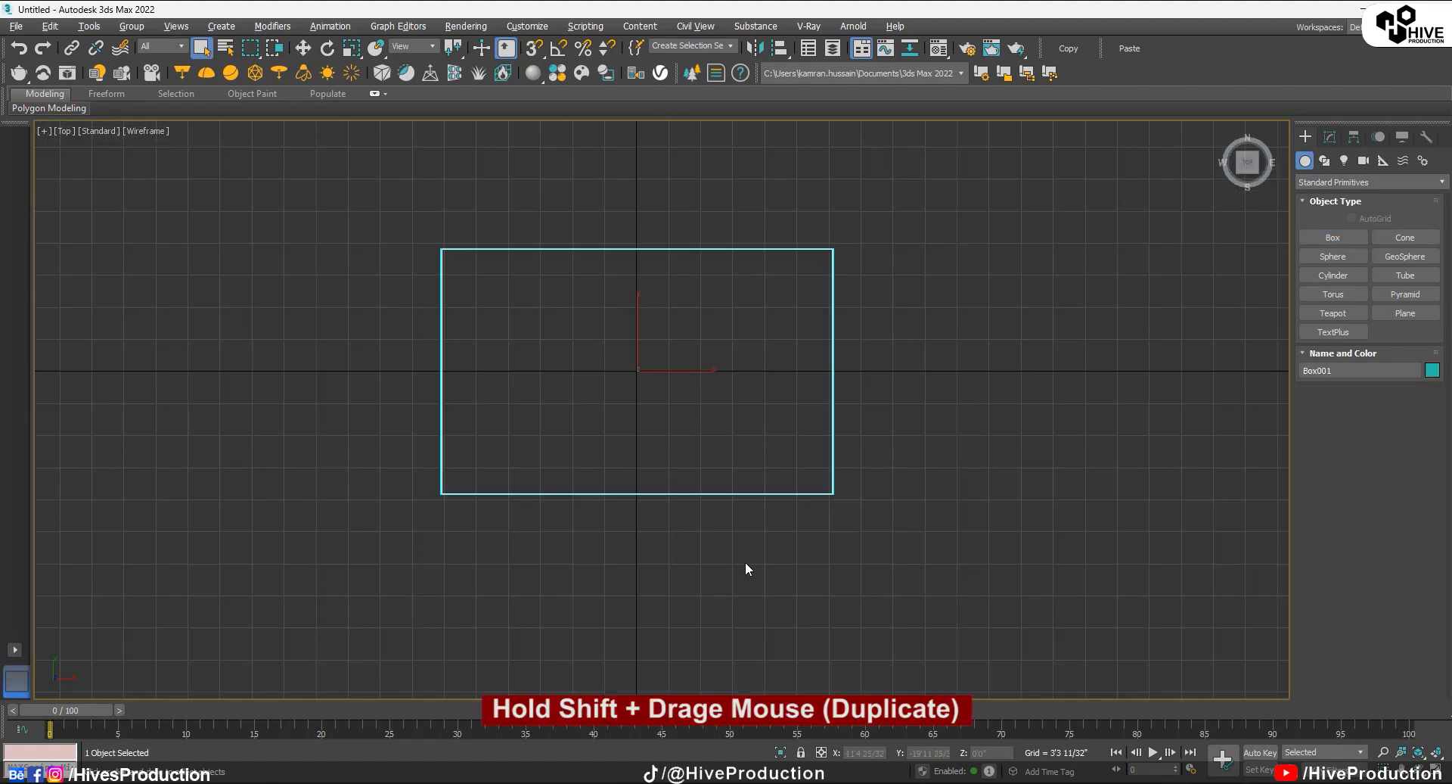
key(w)
shift+drag(649, 330, 649, 393)
click(719, 462)
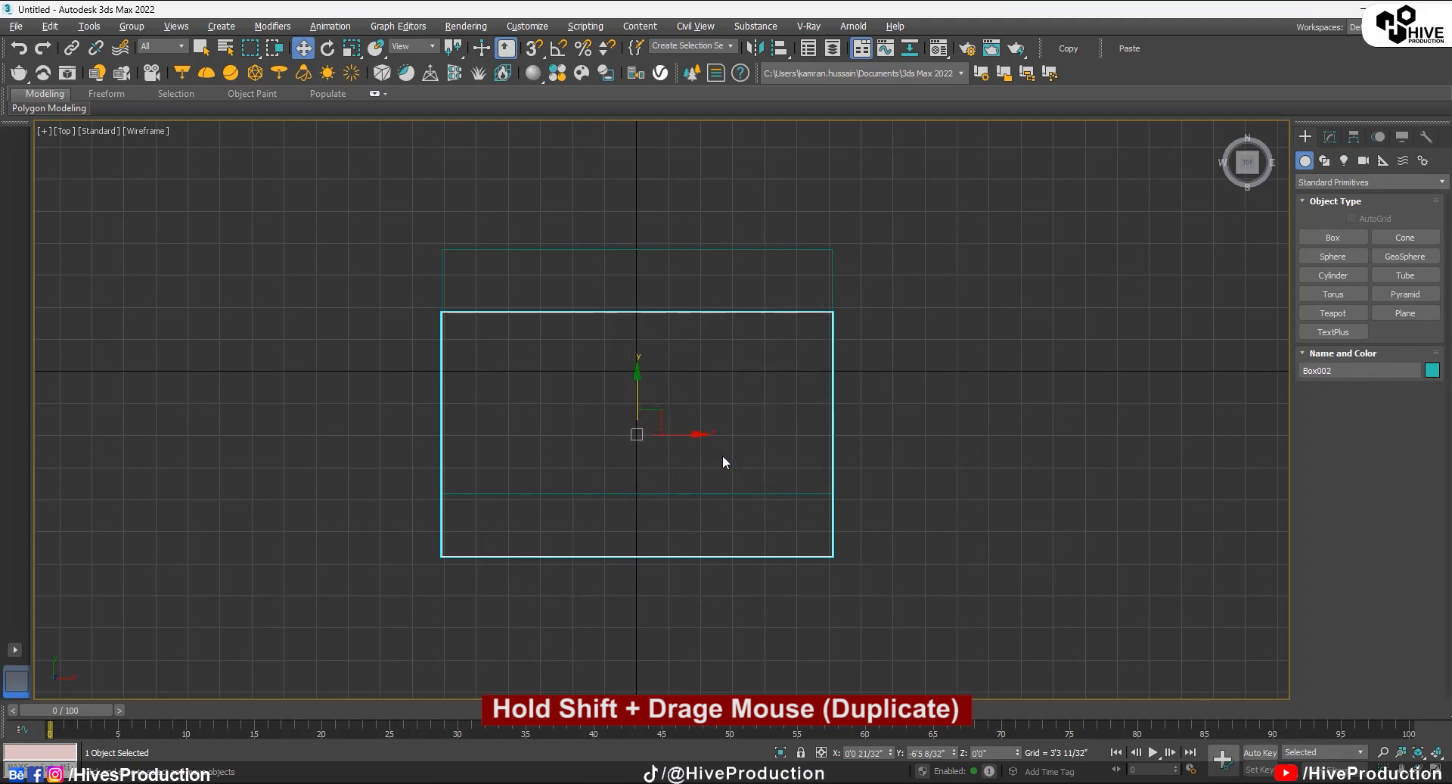
key(alt+w)
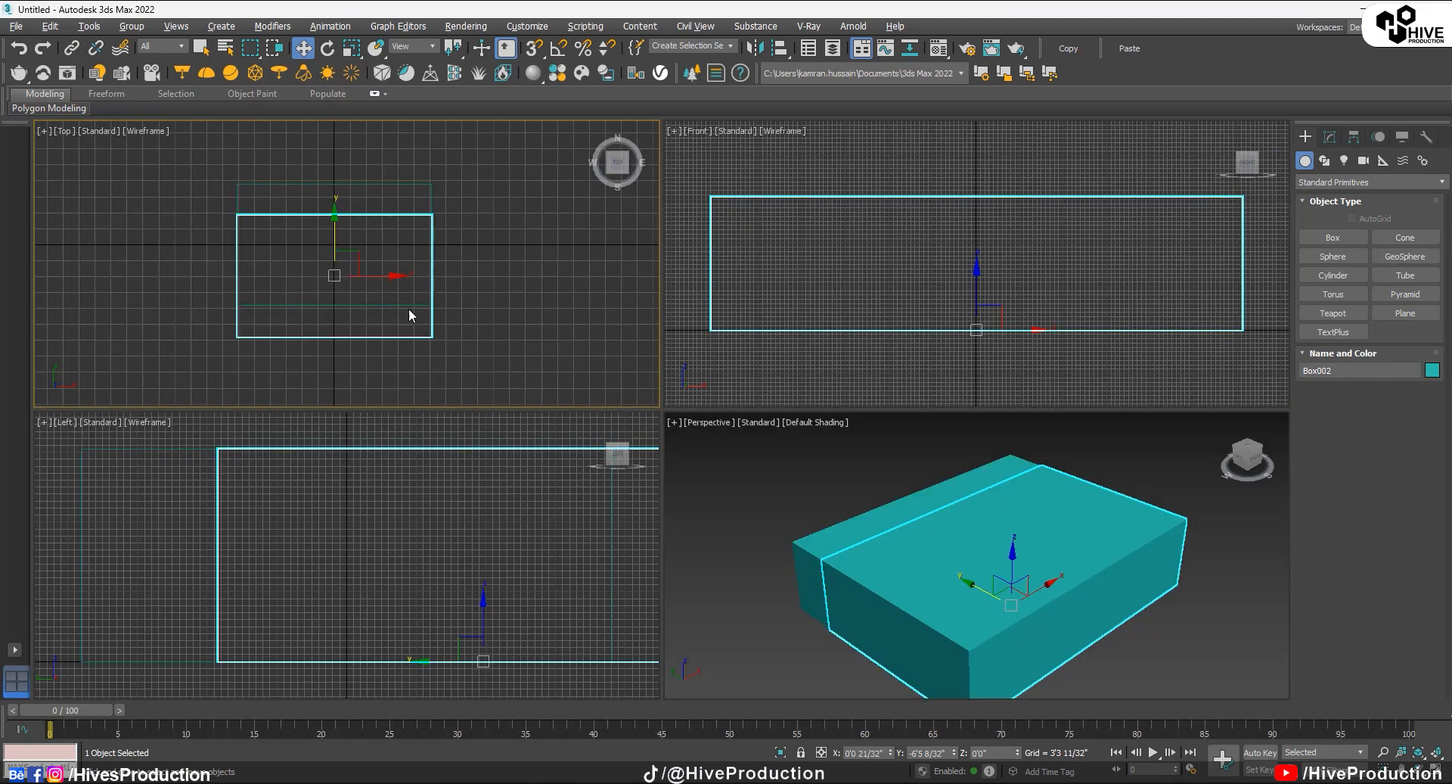
Step: Set the copied box's length to 0'3 19/32" to turn it into a thin wall
click(391, 351)
click(390, 338)
click(1330, 137)
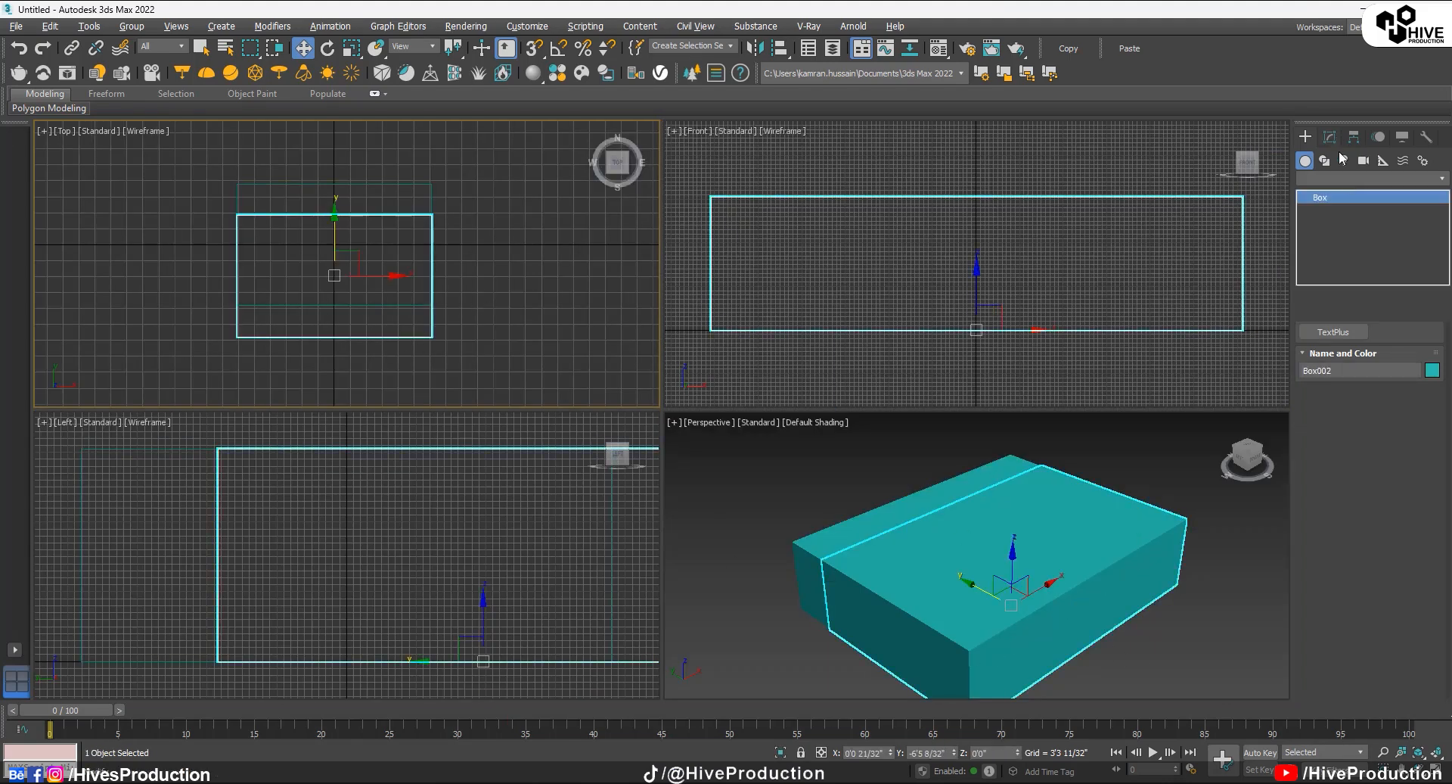
text(4.5")
key(Return)
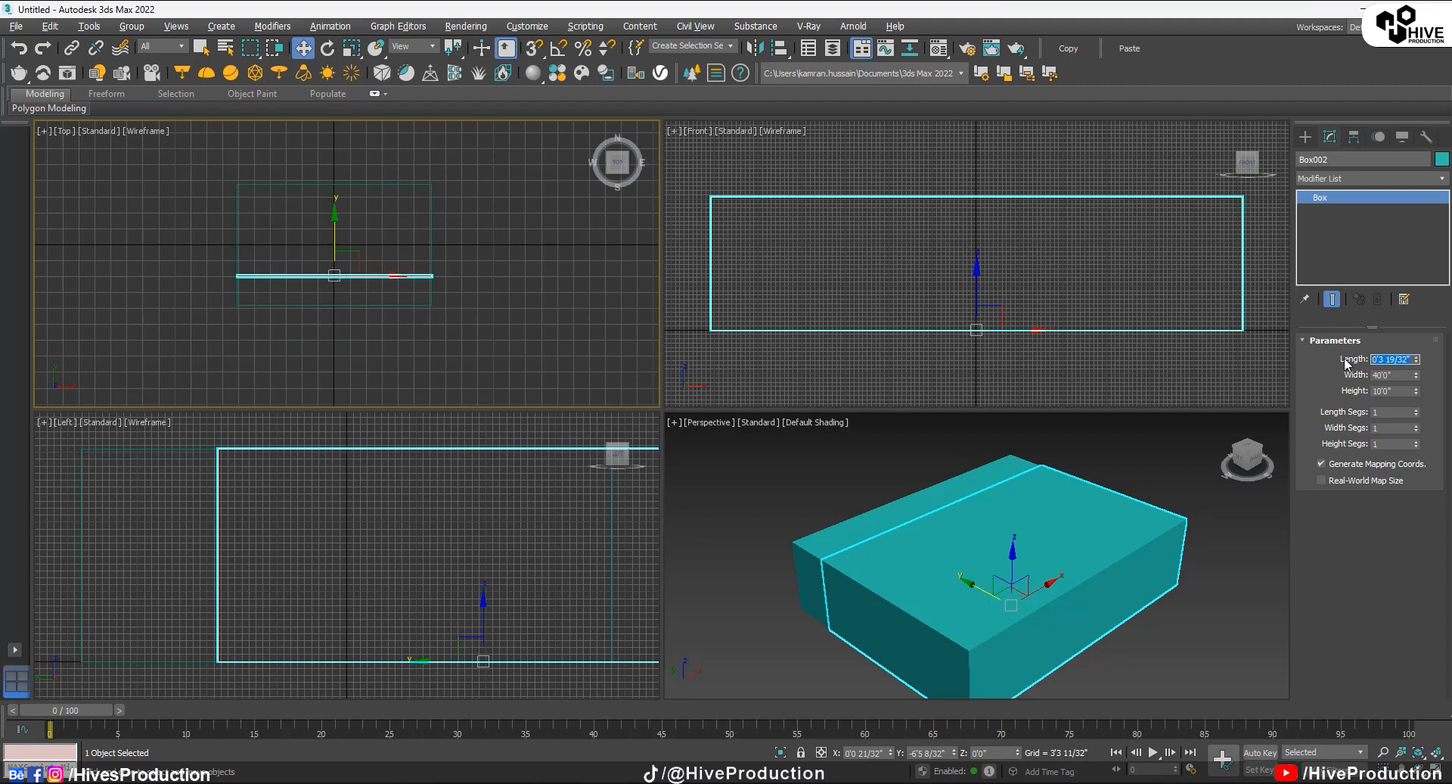
Step: Change the thin wall's object color to pale yellow
click(420, 325)
drag(349, 245, 318, 287)
scroll(318, 286, up, 5)
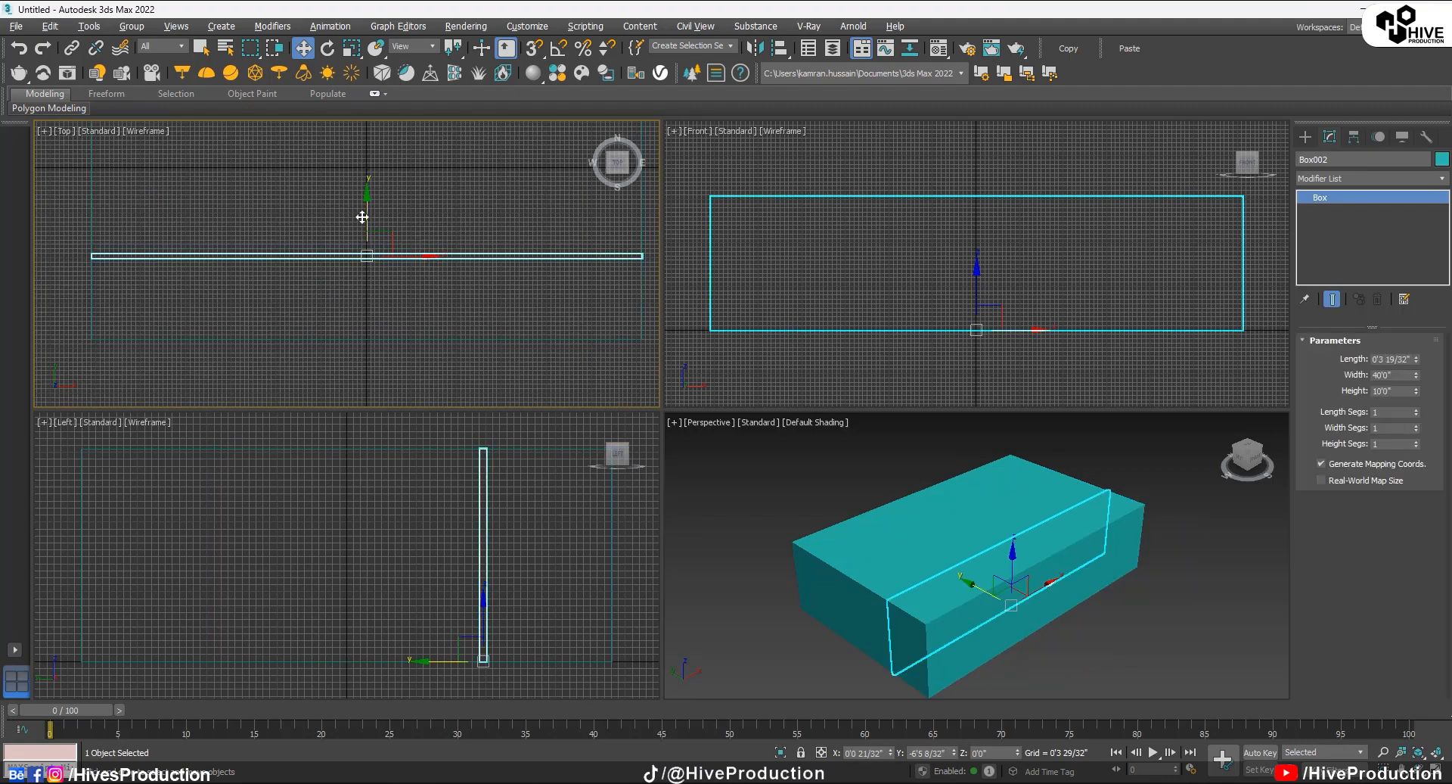
click(365, 233)
click(376, 255)
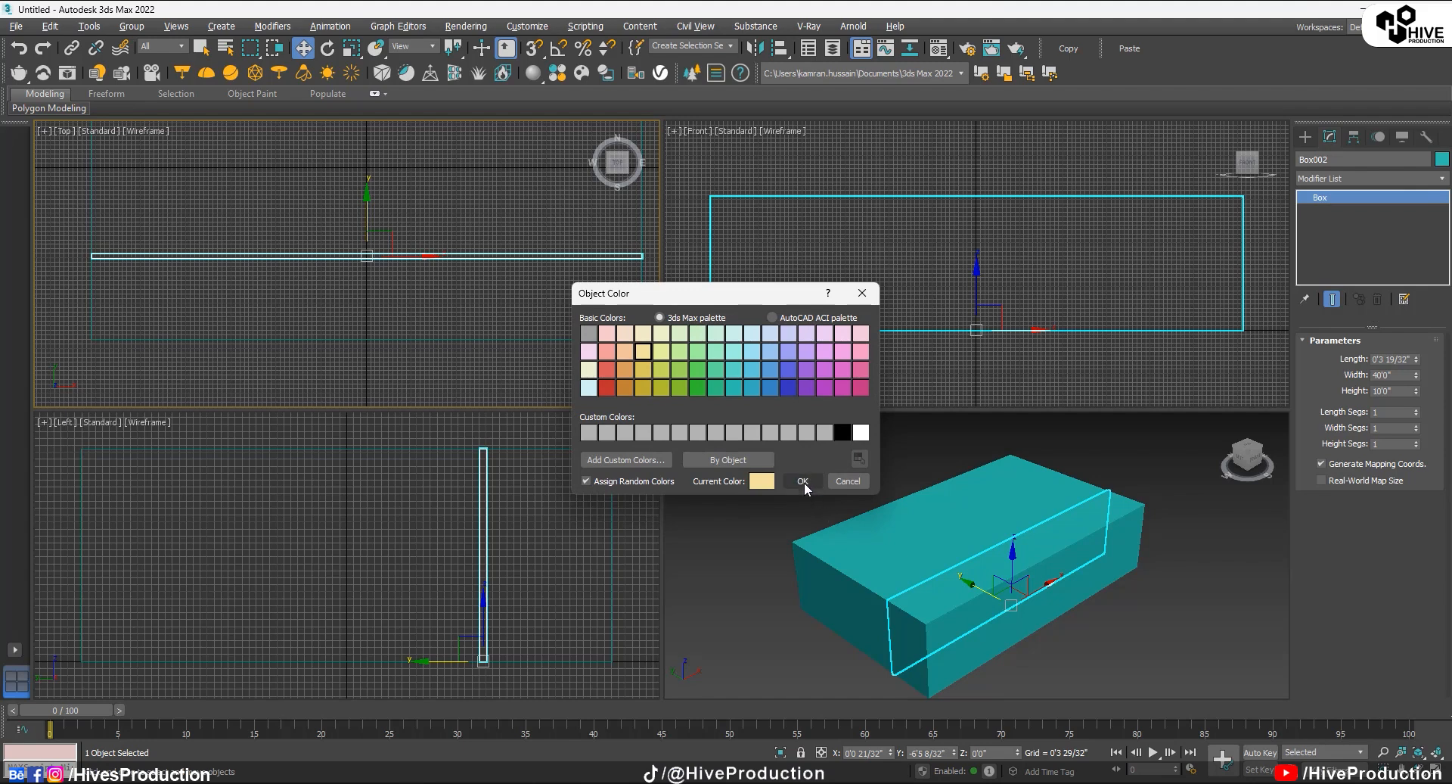
click(802, 481)
click(397, 192)
click(368, 254)
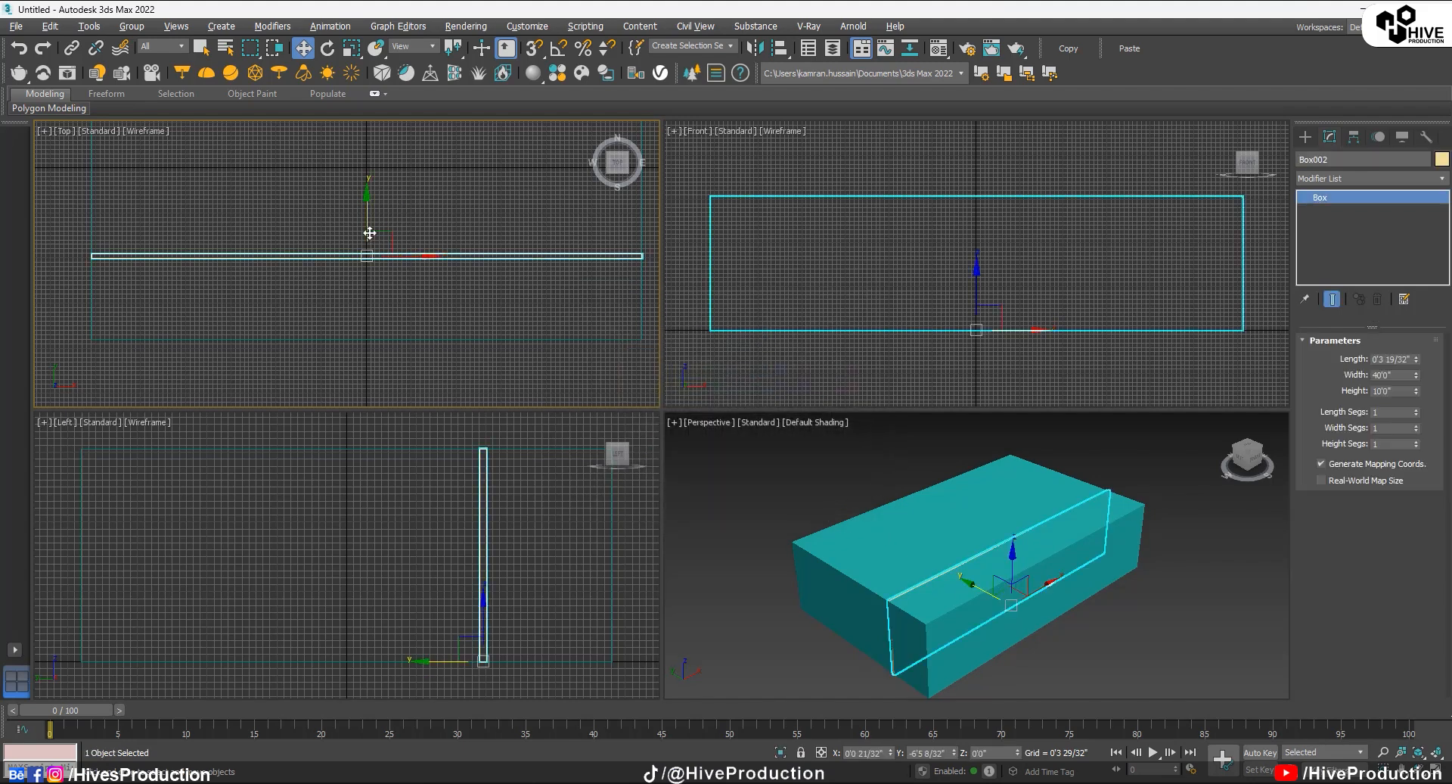
Step: Move the thin wall along Y to the large box's negative-Y edge, at about Y -12'4"
drag(369, 234, 378, 316)
scroll(367, 335, up, 8)
drag(392, 228, 391, 302)
scroll(395, 295, down, 6)
scroll(422, 338, up, 3)
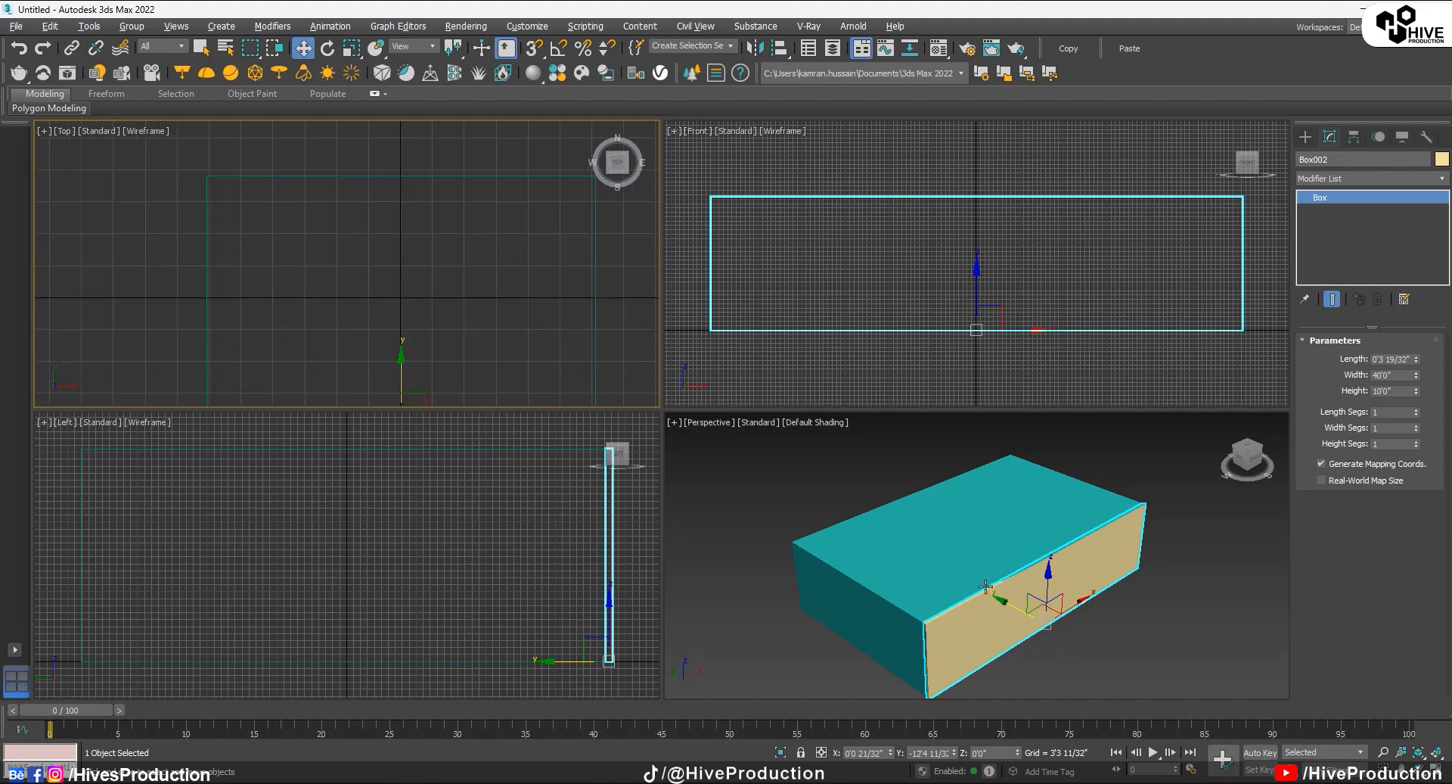
Step: Duplicate the thin wall as a copy along Y onto the opposite long edge of the large box
alt+middle_drag(870, 567, 995, 552)
scroll(363, 312, down, 3)
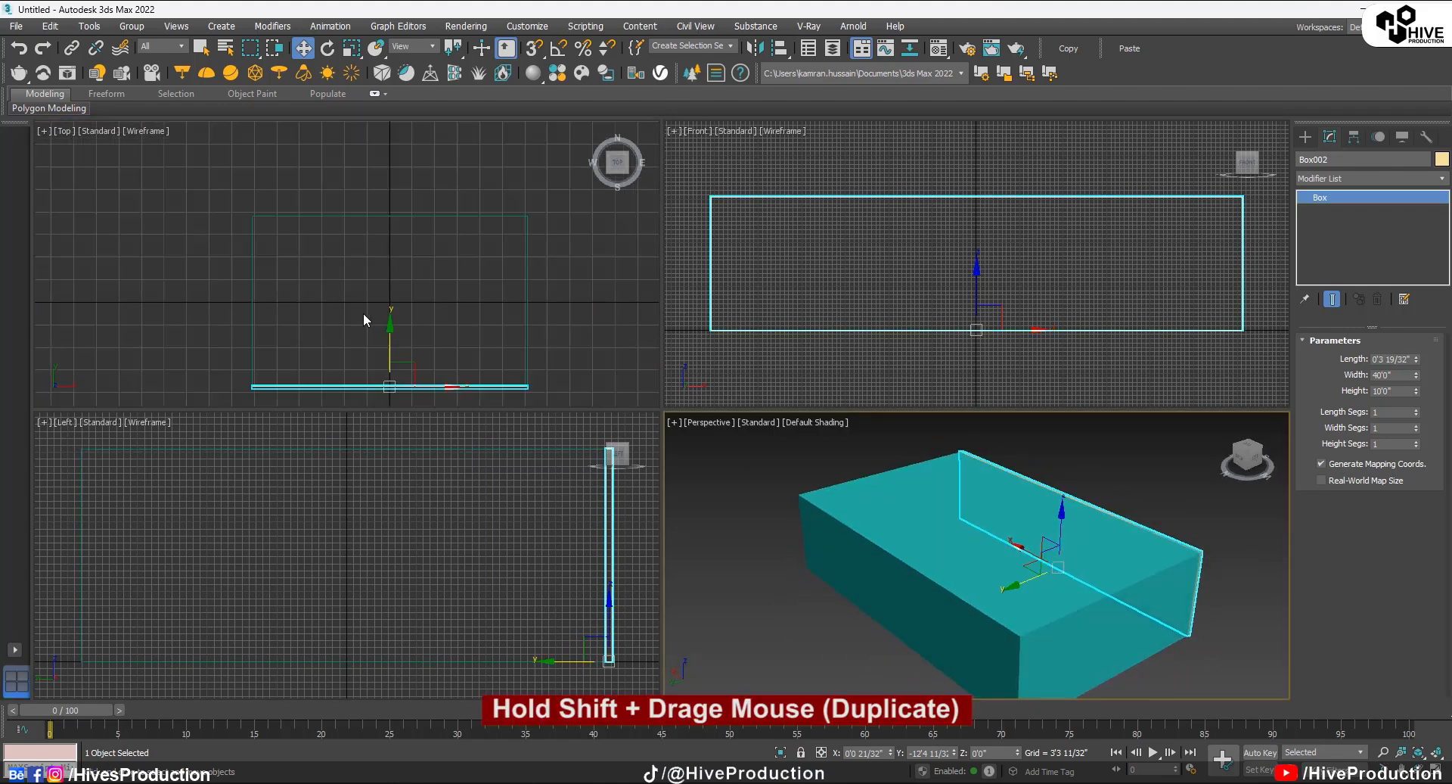
shift+drag(407, 237, 405, 125)
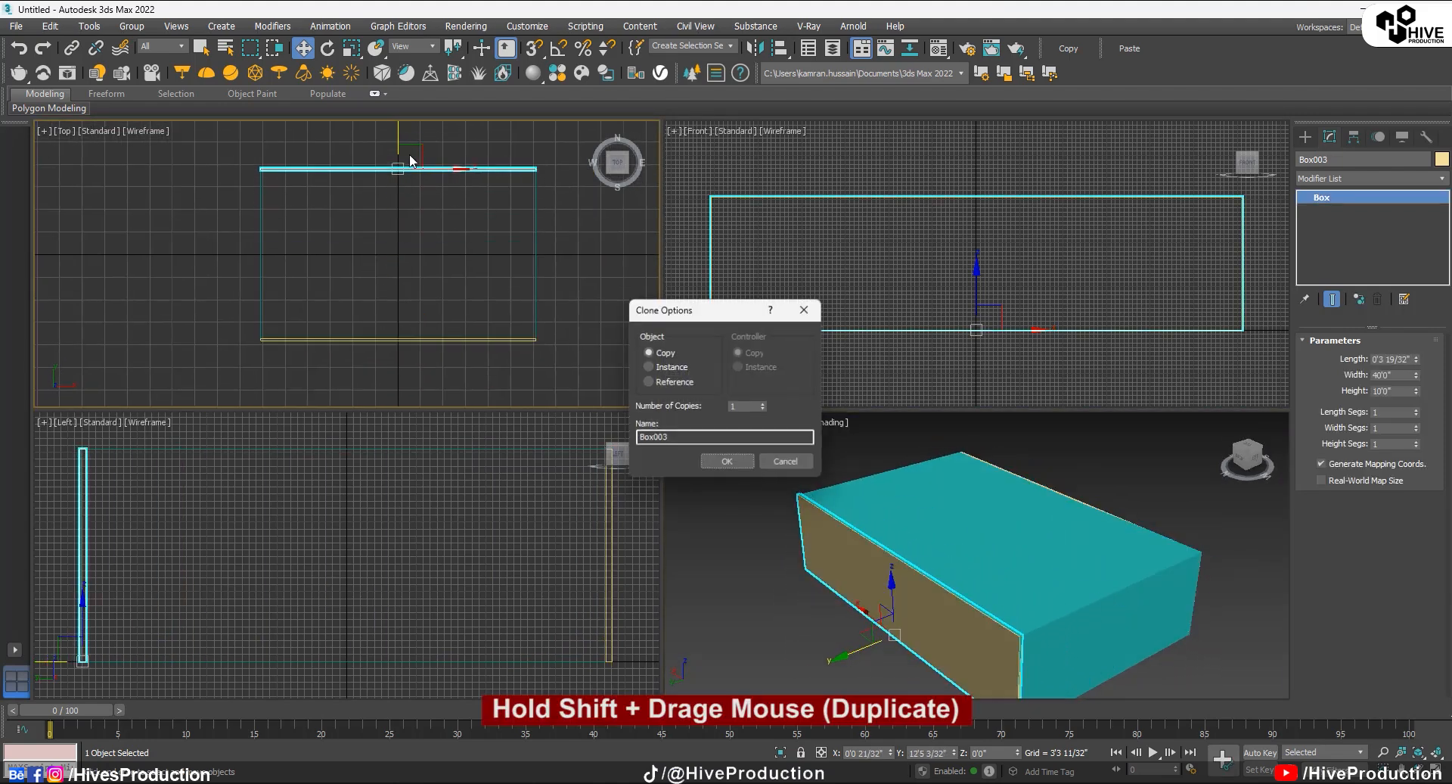
click(728, 463)
scroll(422, 333, up, 5)
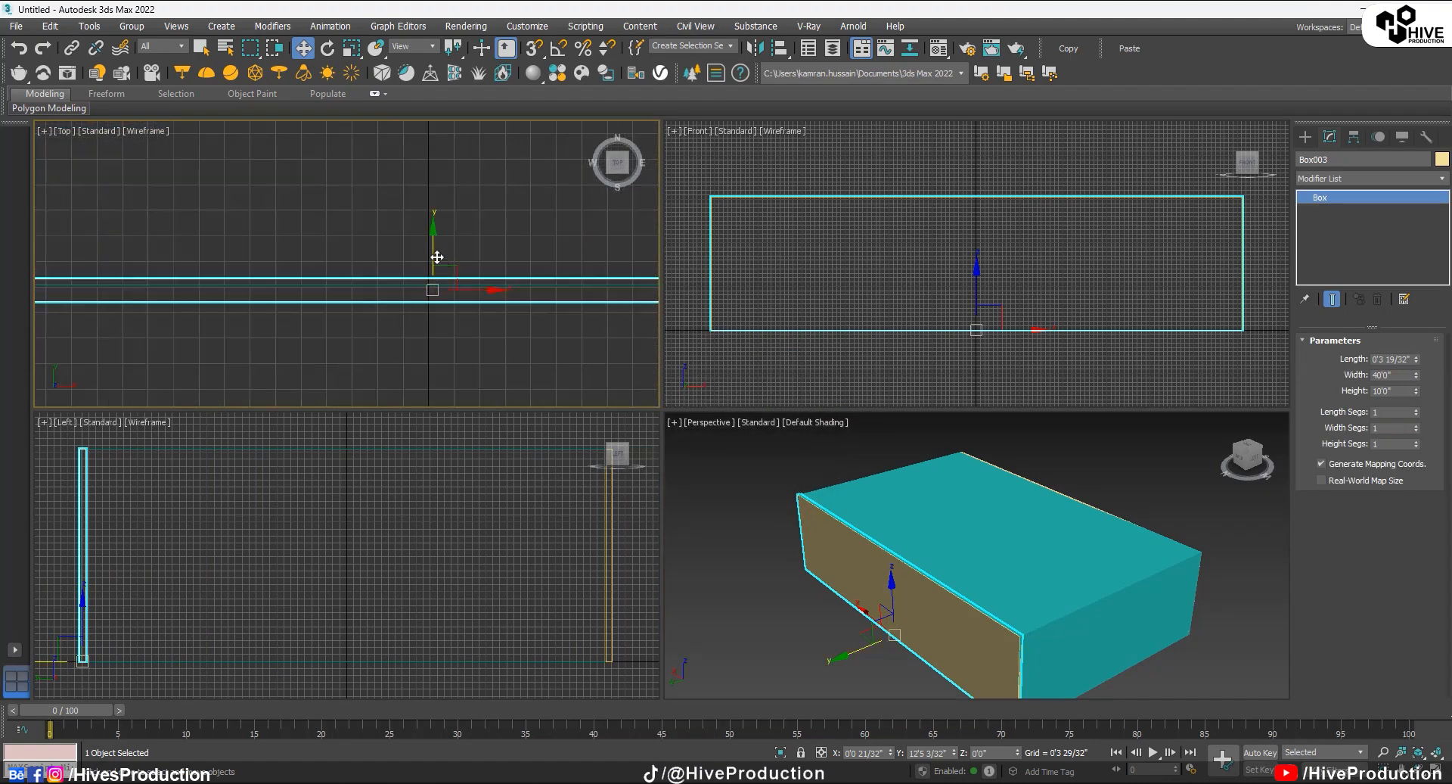
Step: Turn on angle snap and make a copy of the positive-Y wall rotated -90 degrees about Z
scroll(437, 257, down, 5)
key(a)
key(e)
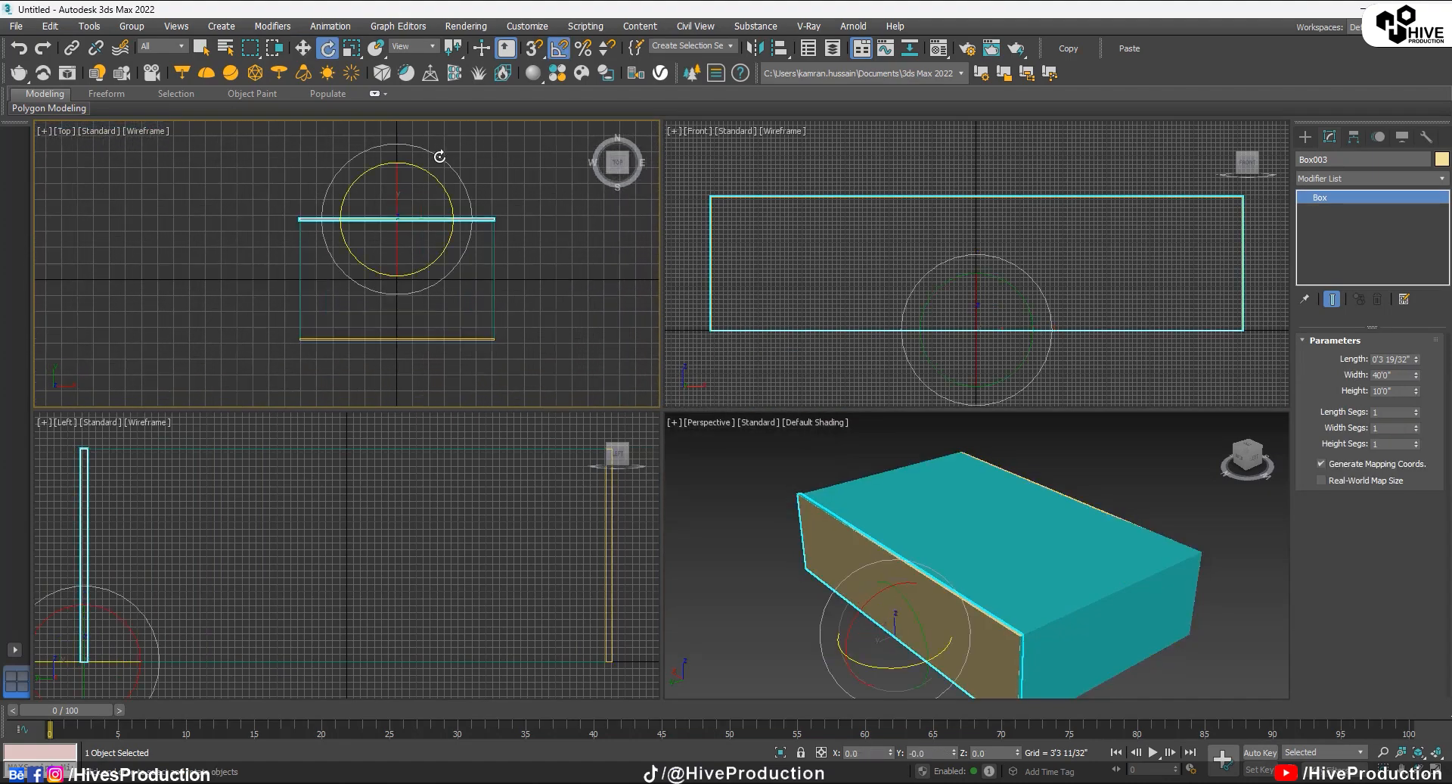
shift+drag(440, 157, 479, 217)
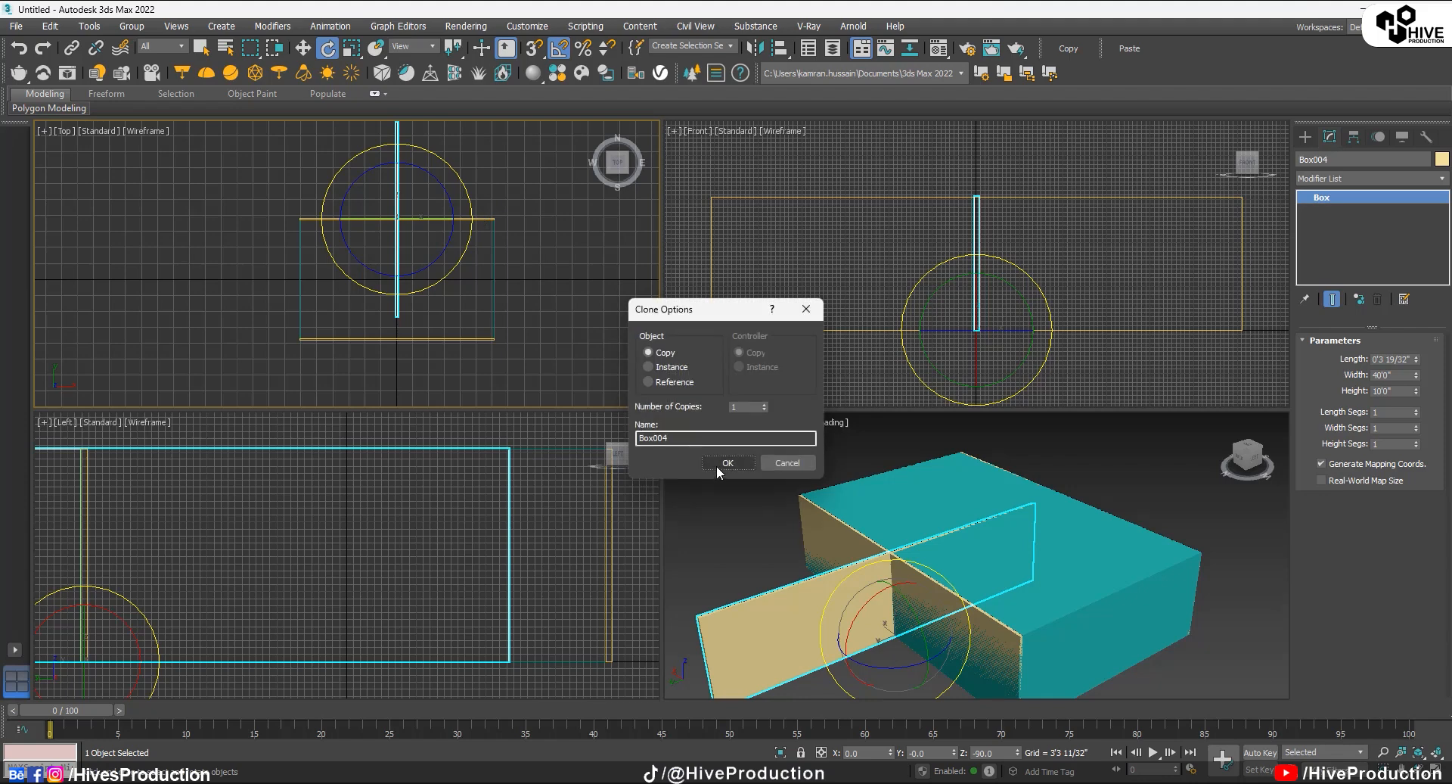
click(727, 463)
Step: Set the rotated wall copy's width to 25'
text(25)
key(Return)
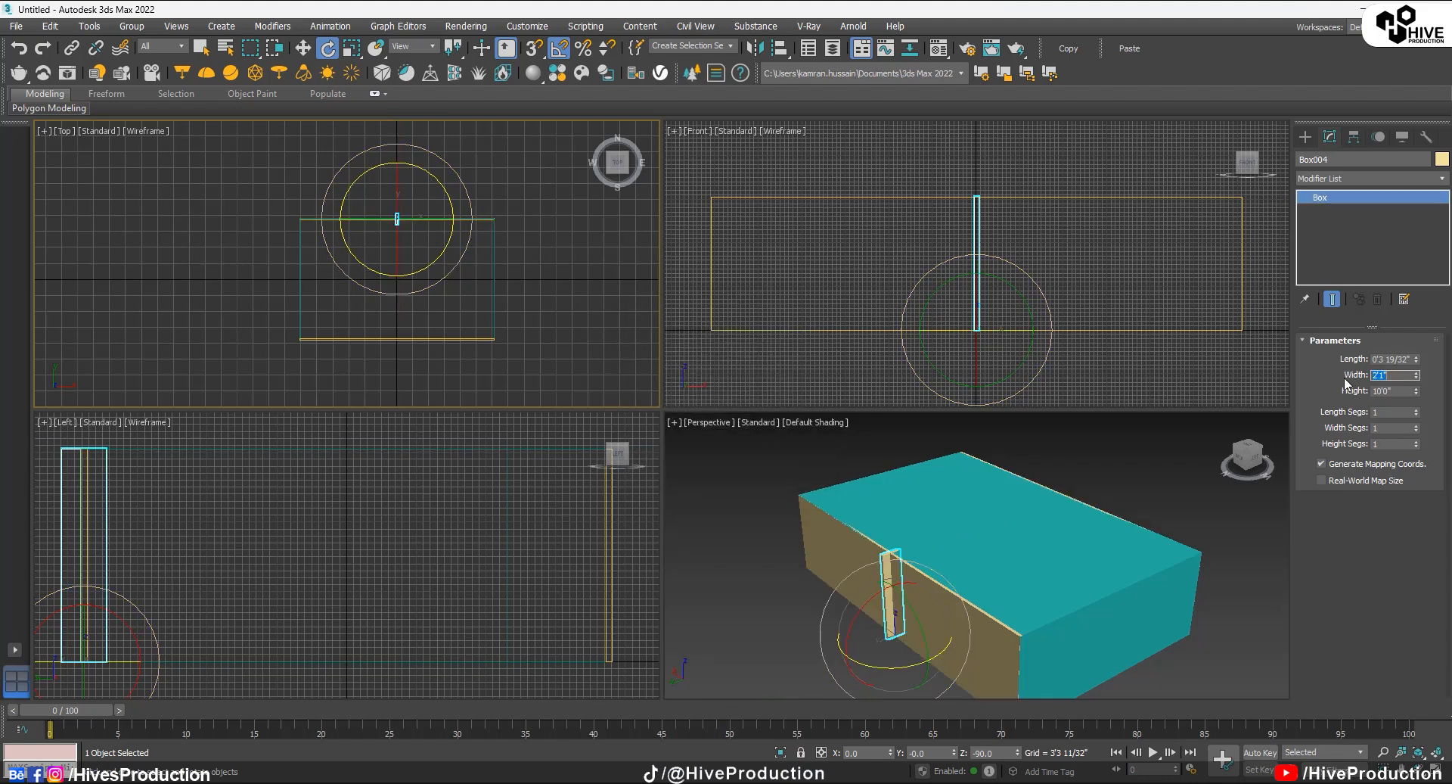
text(25')
key(Return)
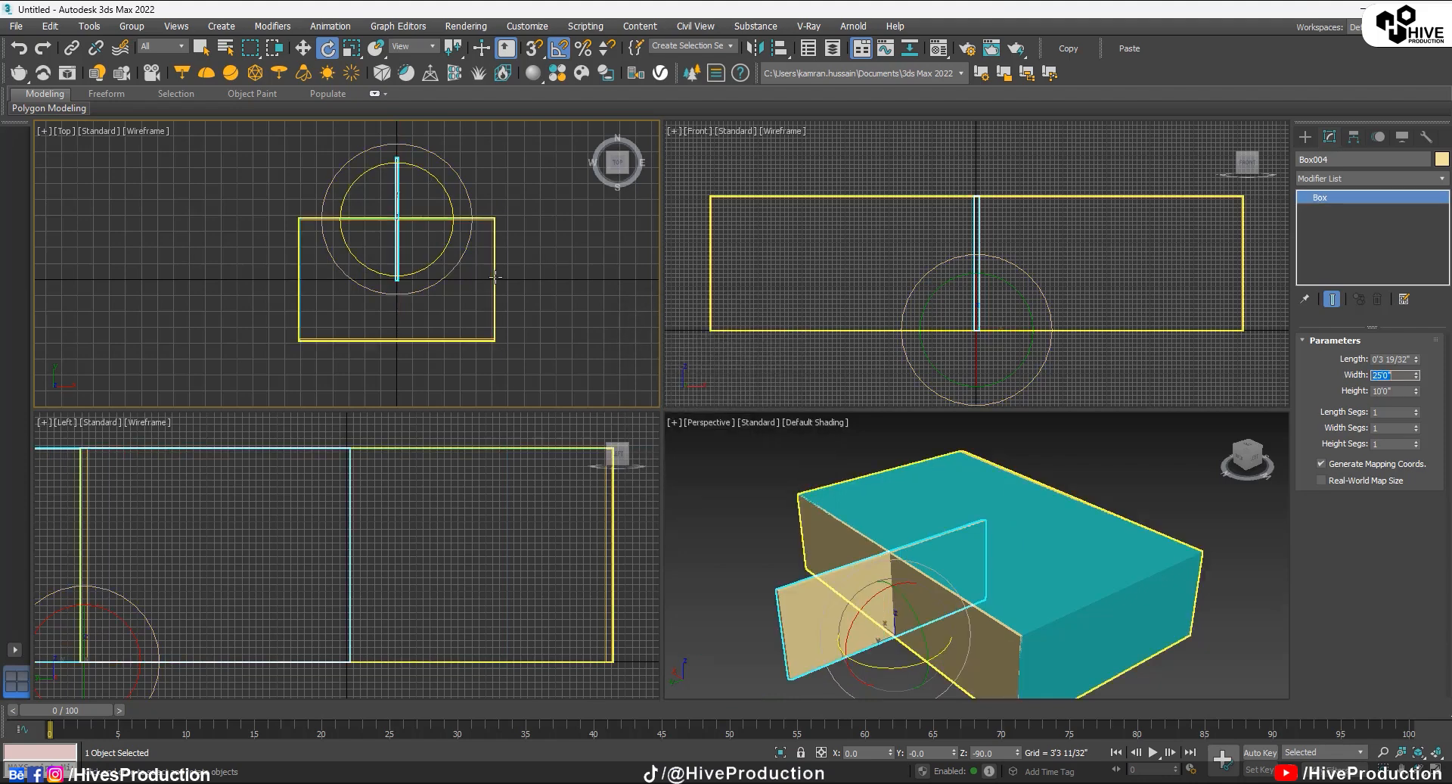
Step: Set the rotated wall's X and Y position to 0 so it spans between the two long walls
right_click(492, 275)
click(451, 374)
key(w)
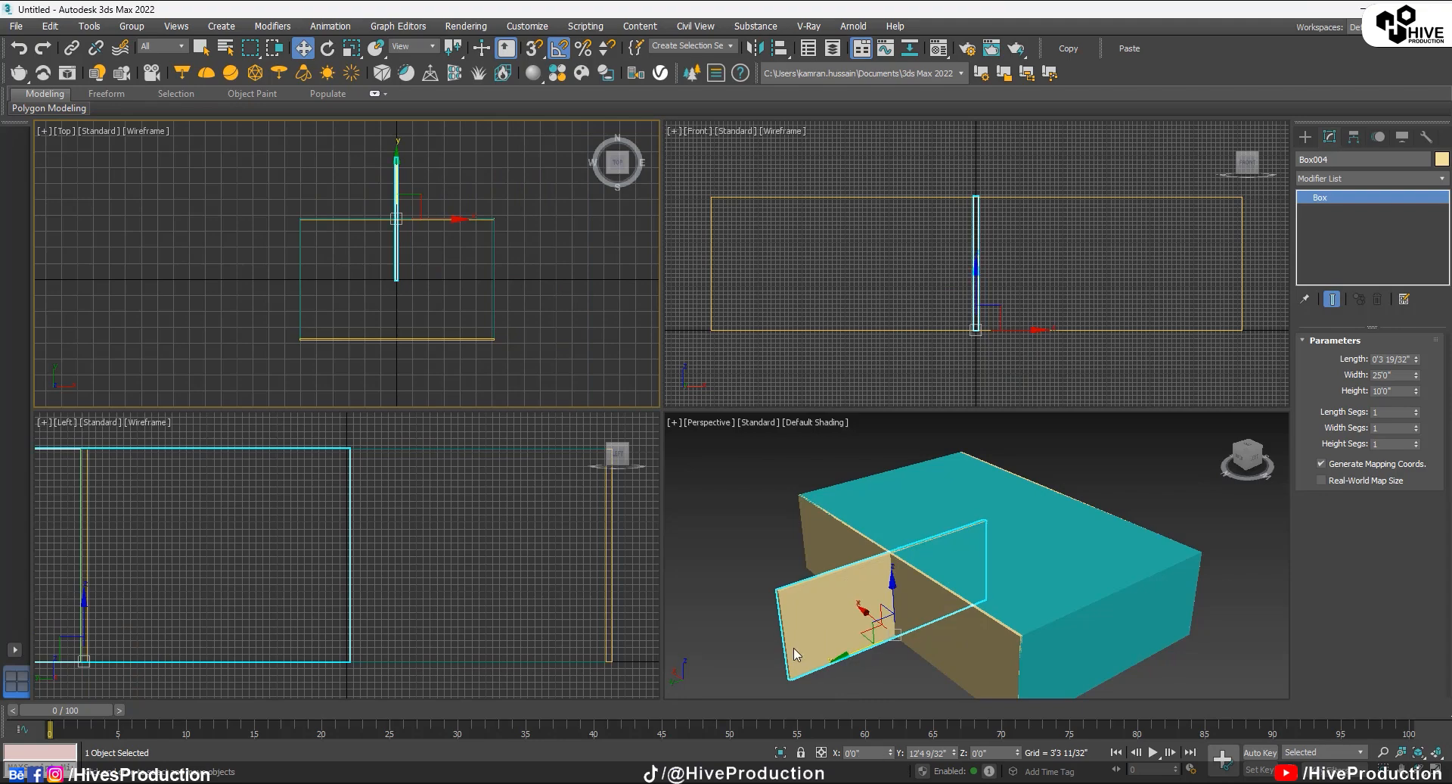
right_click(955, 753)
Step: Move the rotated wall along X to the large box's negative-X edge, at about X -19'10"
scroll(355, 285, up, 5)
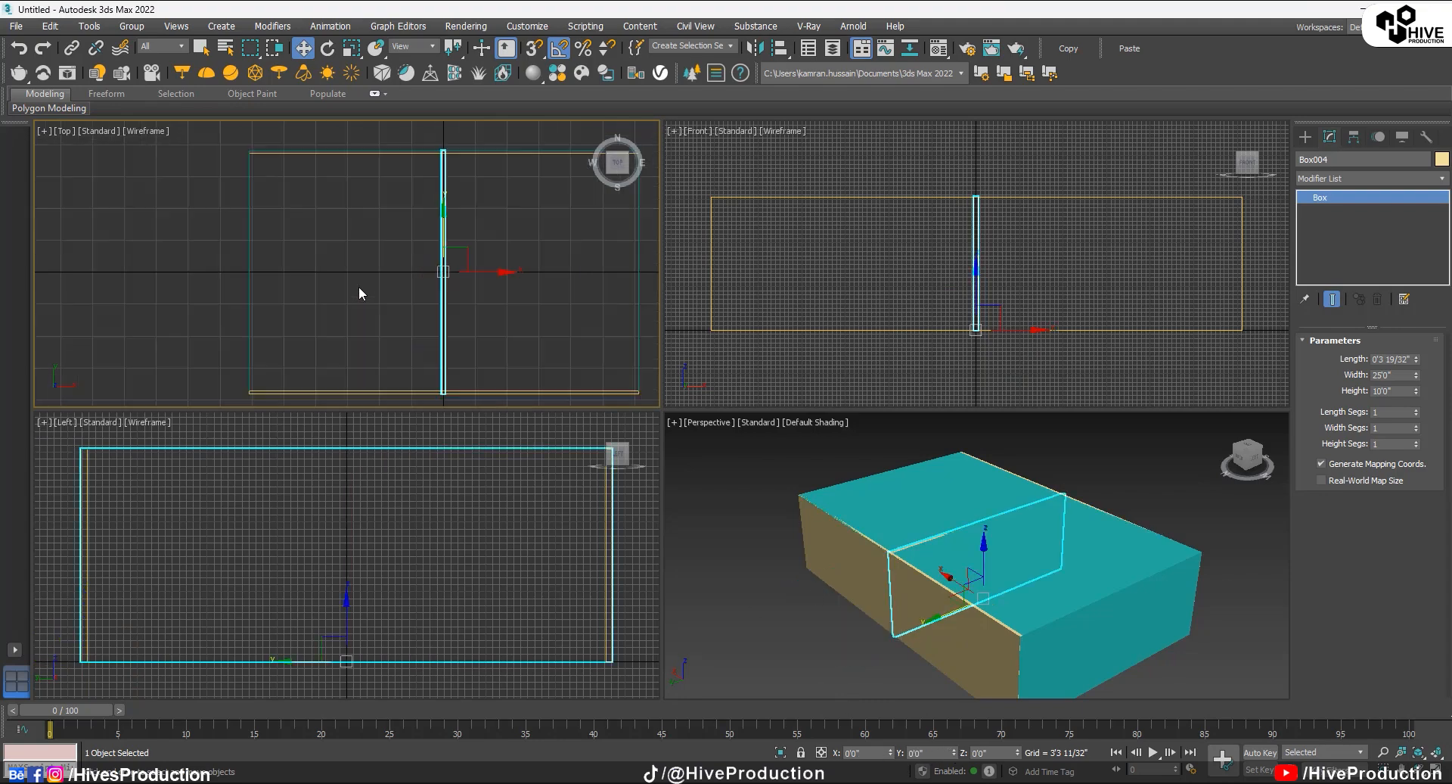
key(alt+w)
middle_drag(646, 357, 770, 351)
drag(1103, 409, 554, 419)
scroll(552, 419, down, 5)
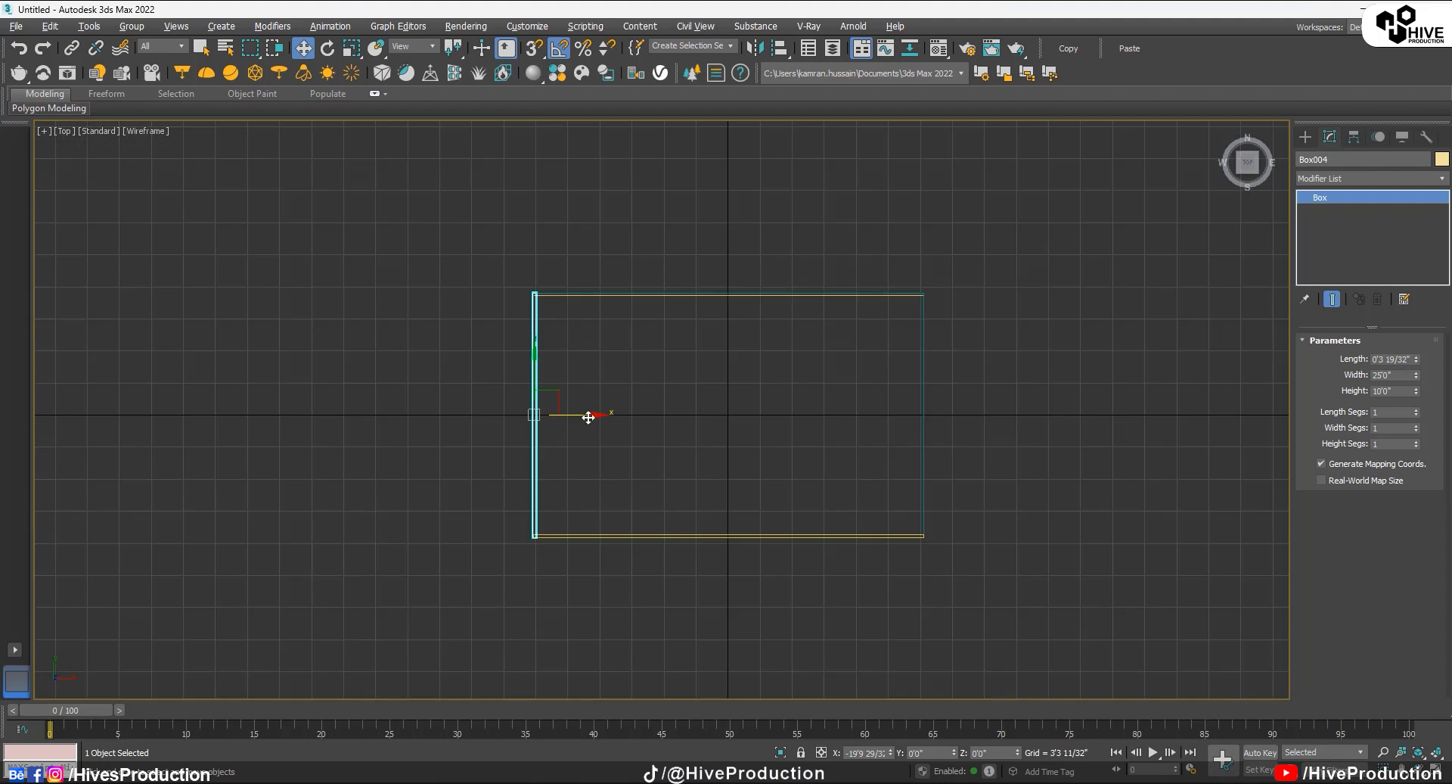
middle_drag(589, 418, 531, 403)
click(546, 409)
Step: Duplicate the short wall as a copy on the opposite short edge of the large box, at about X 19'10"
key(alt+w)
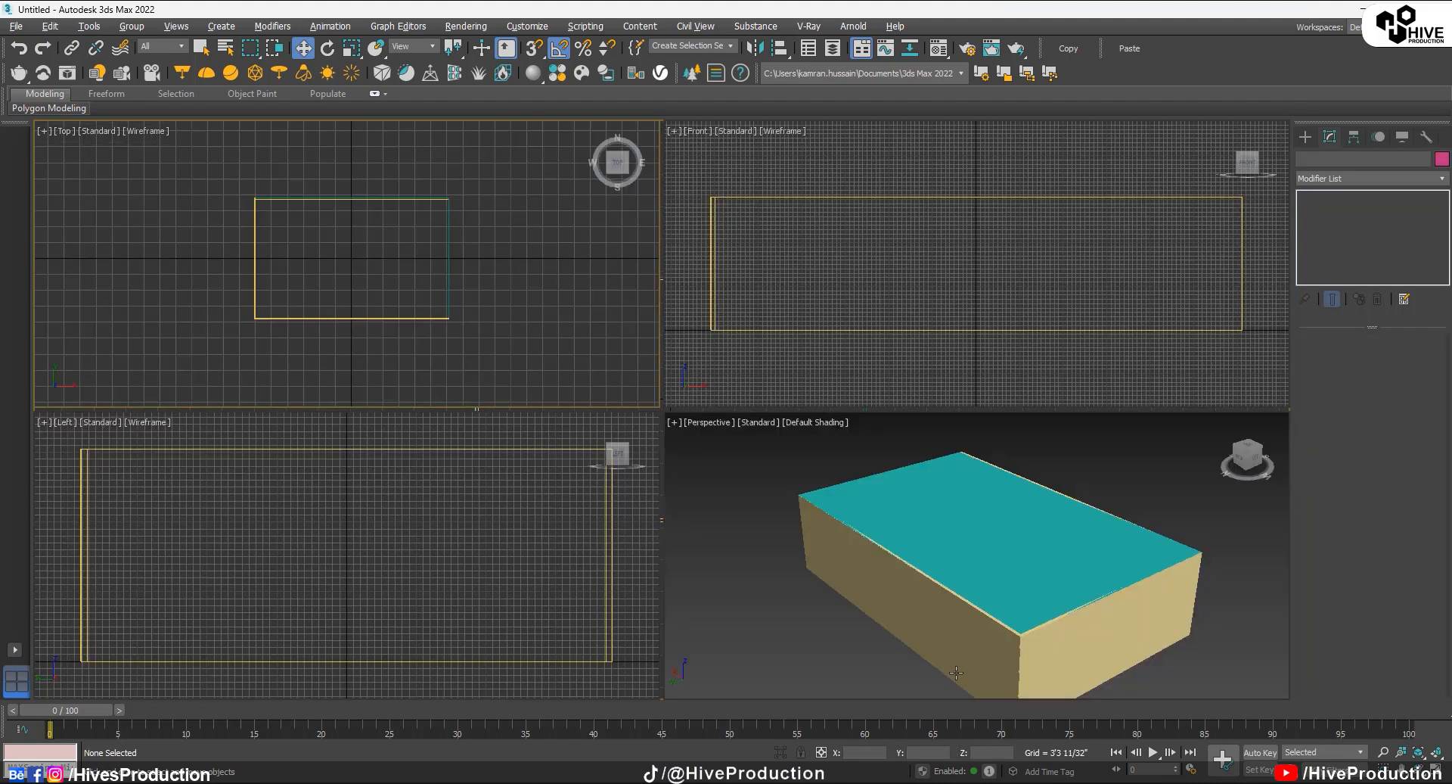
click(1103, 637)
shift+drag(306, 273, 493, 275)
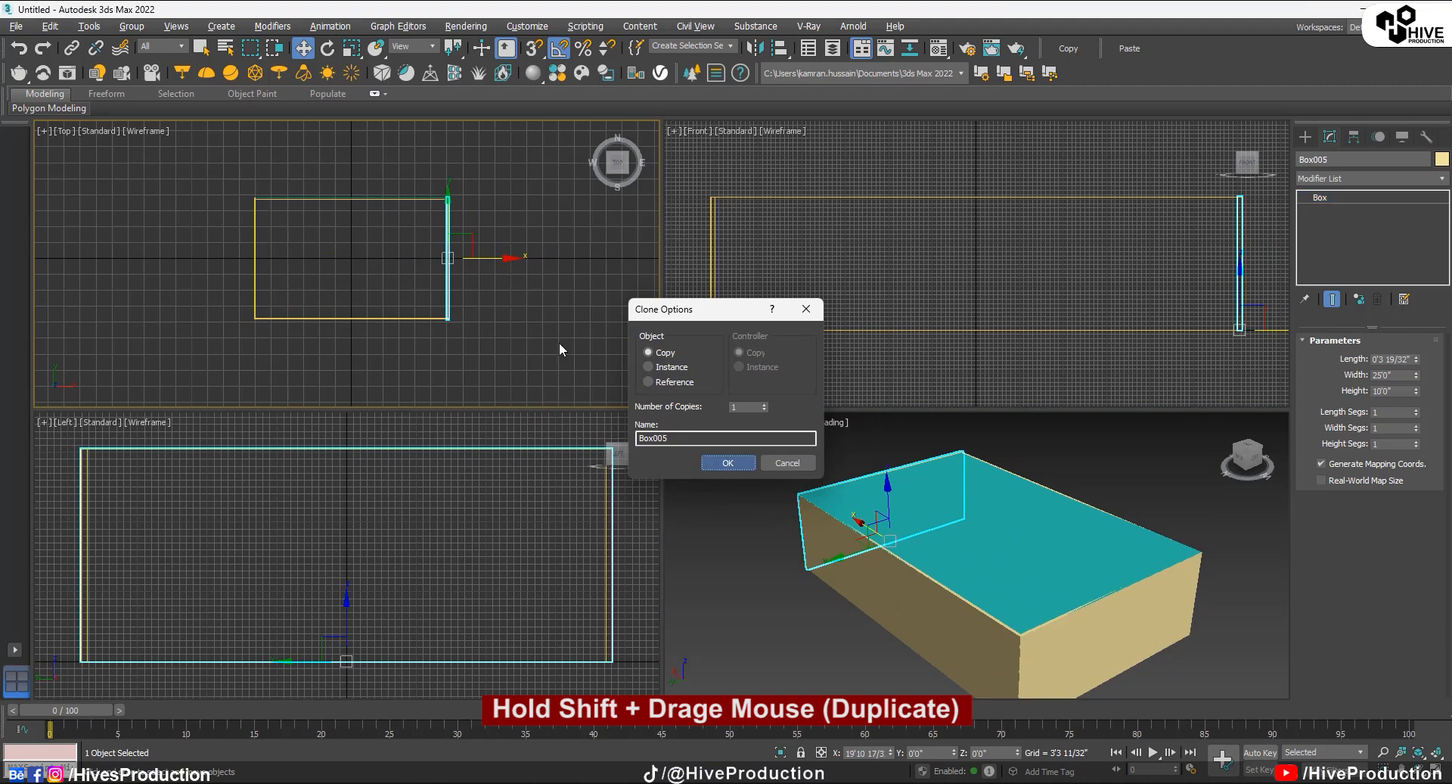
key(Return)
scroll(493, 270, up, 6)
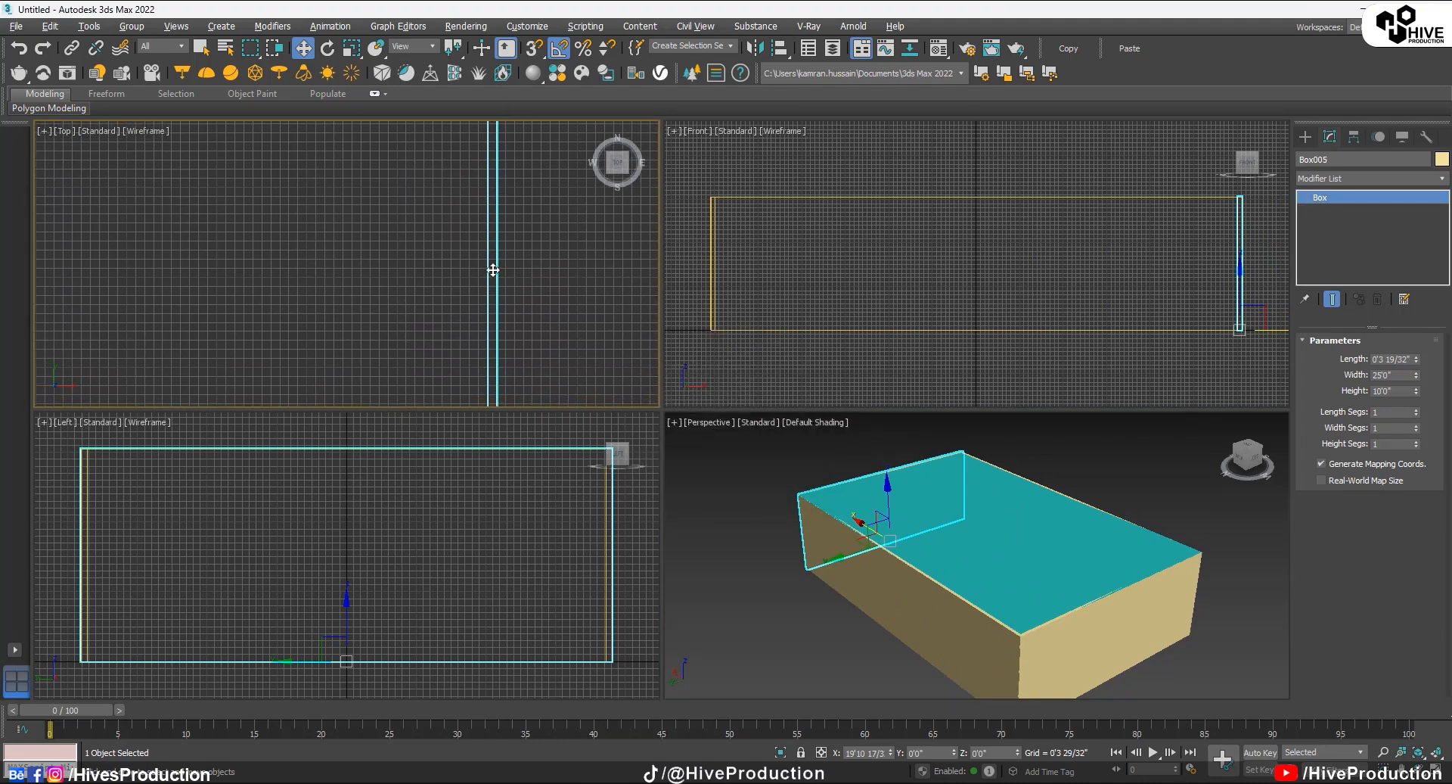
key(alt+w)
middle_drag(653, 382, 640, 380)
scroll(640, 380, down, 3)
drag(827, 234, 827, 240)
key(alt+w)
Step: Reduce the large teal box to a floor slab by setting its height to 0'2 12/32"
right_click(1044, 653)
key(alt+w)
click(801, 499)
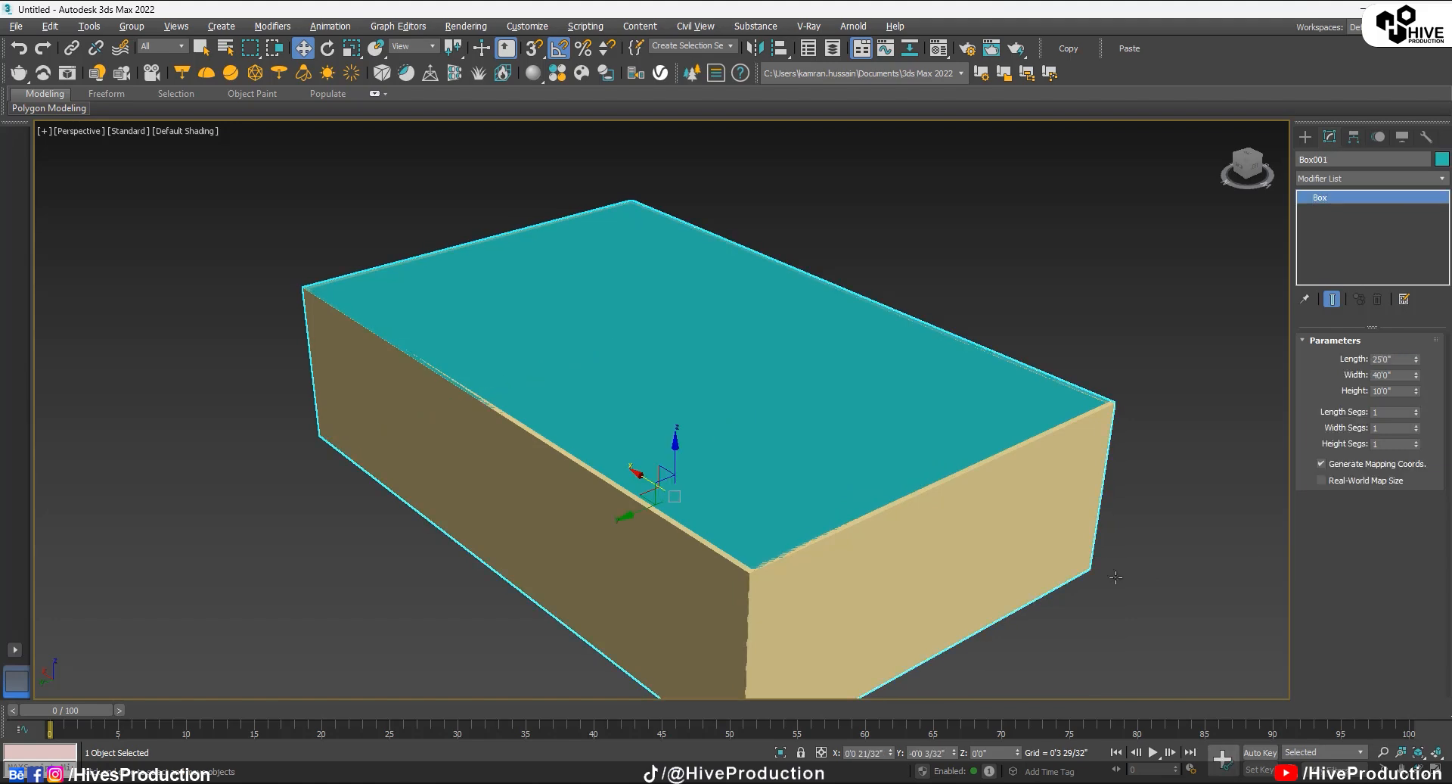
text(0.)
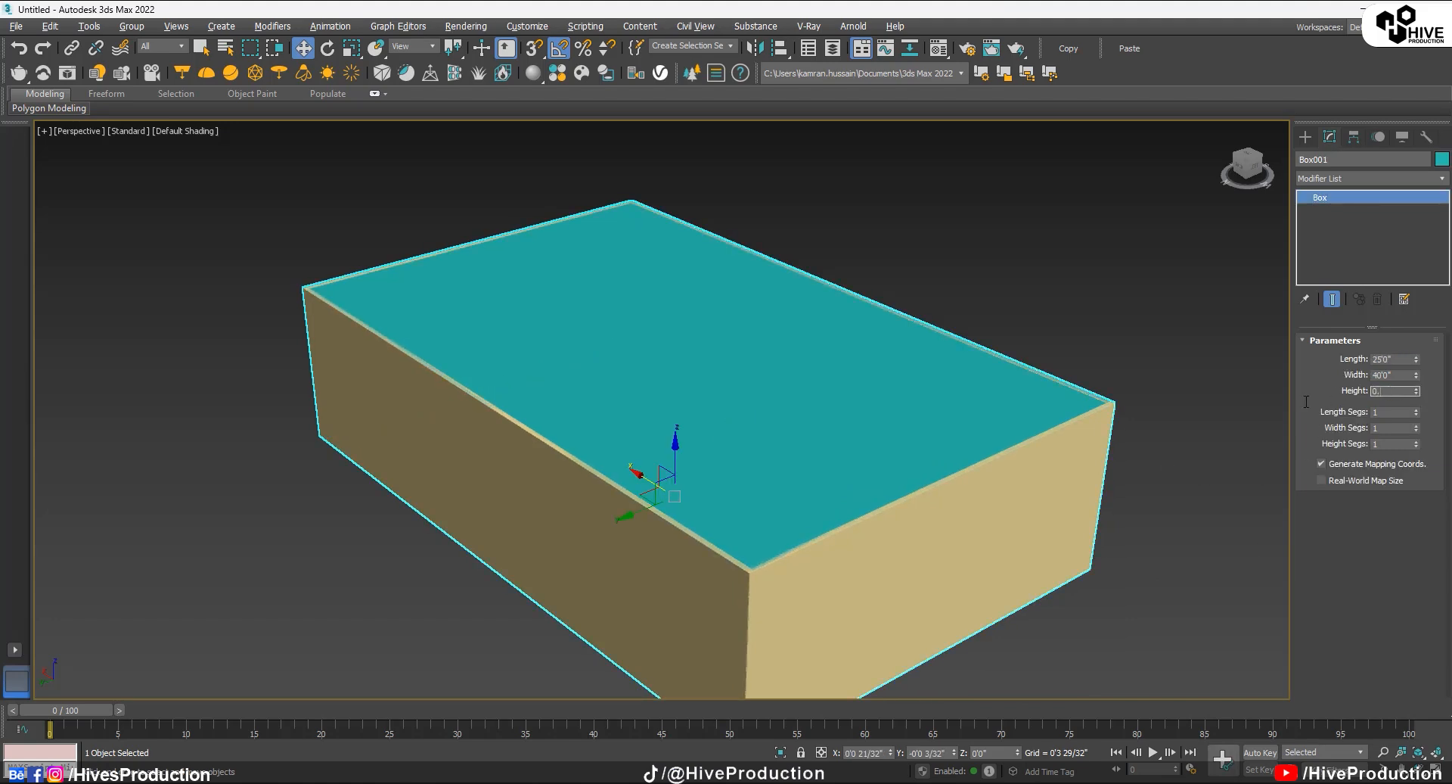
text(2)
key(Return)
click(1193, 367)
Step: Move the floor slab down in the Front view so it sits directly beneath the walls
alt+middle_drag(772, 421, 574, 391)
click(575, 390)
key(alt+w)
right_click(1112, 253)
key(alt+w)
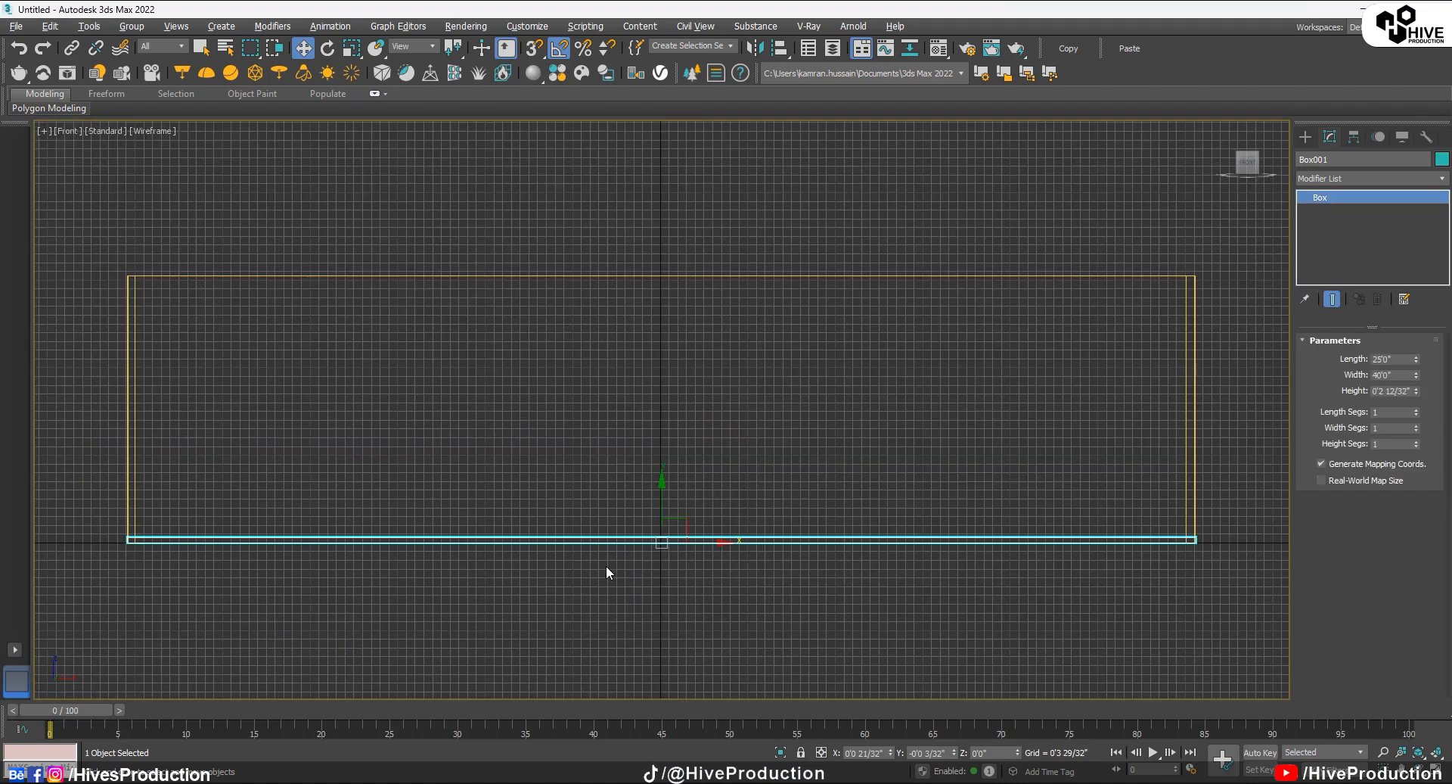
scroll(621, 590, up, 10)
drag(735, 332, 742, 390)
click(956, 562)
Step: Set the height of the long wall on the positive-Y side to 3'
key(alt+w)
right_click(976, 562)
key(alt+w)
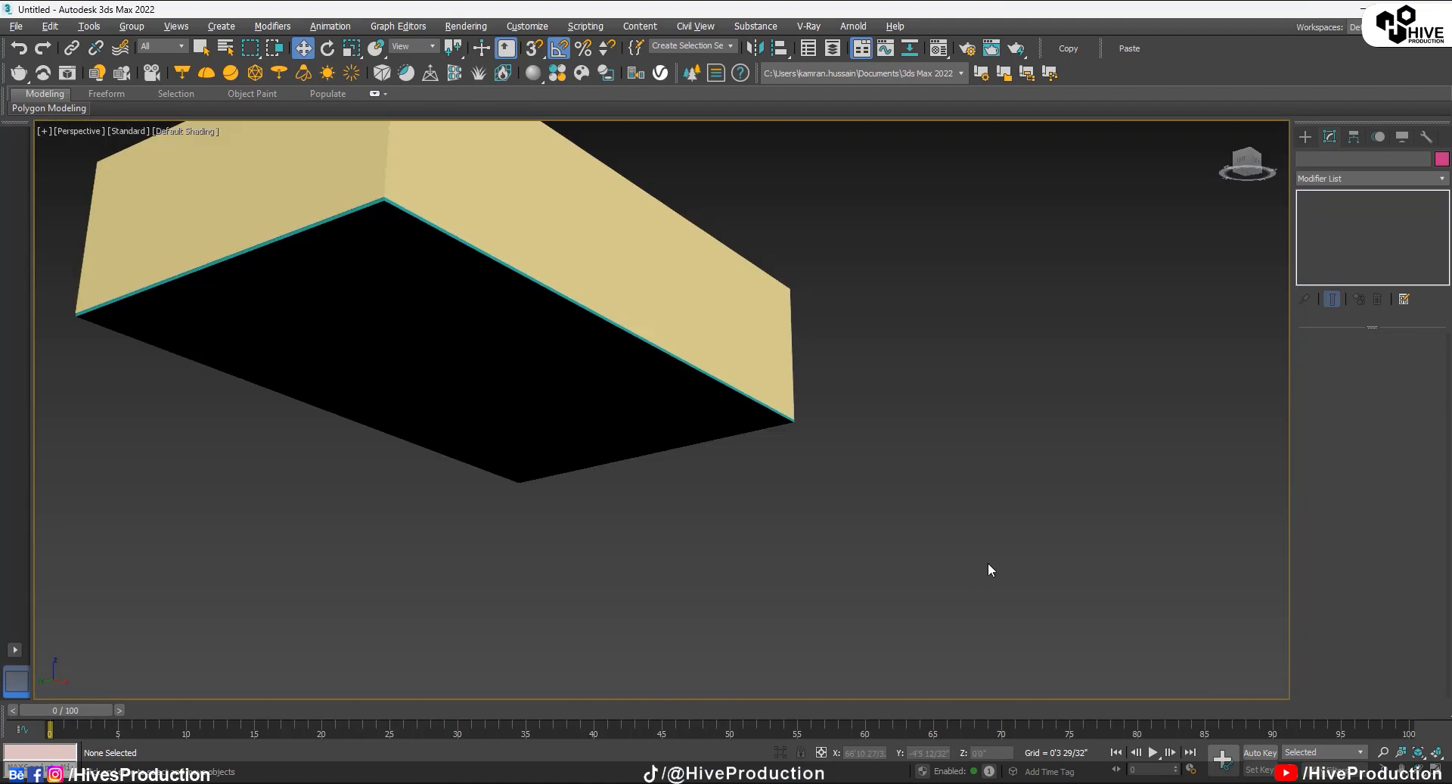
alt+middle_drag(727, 332, 775, 425)
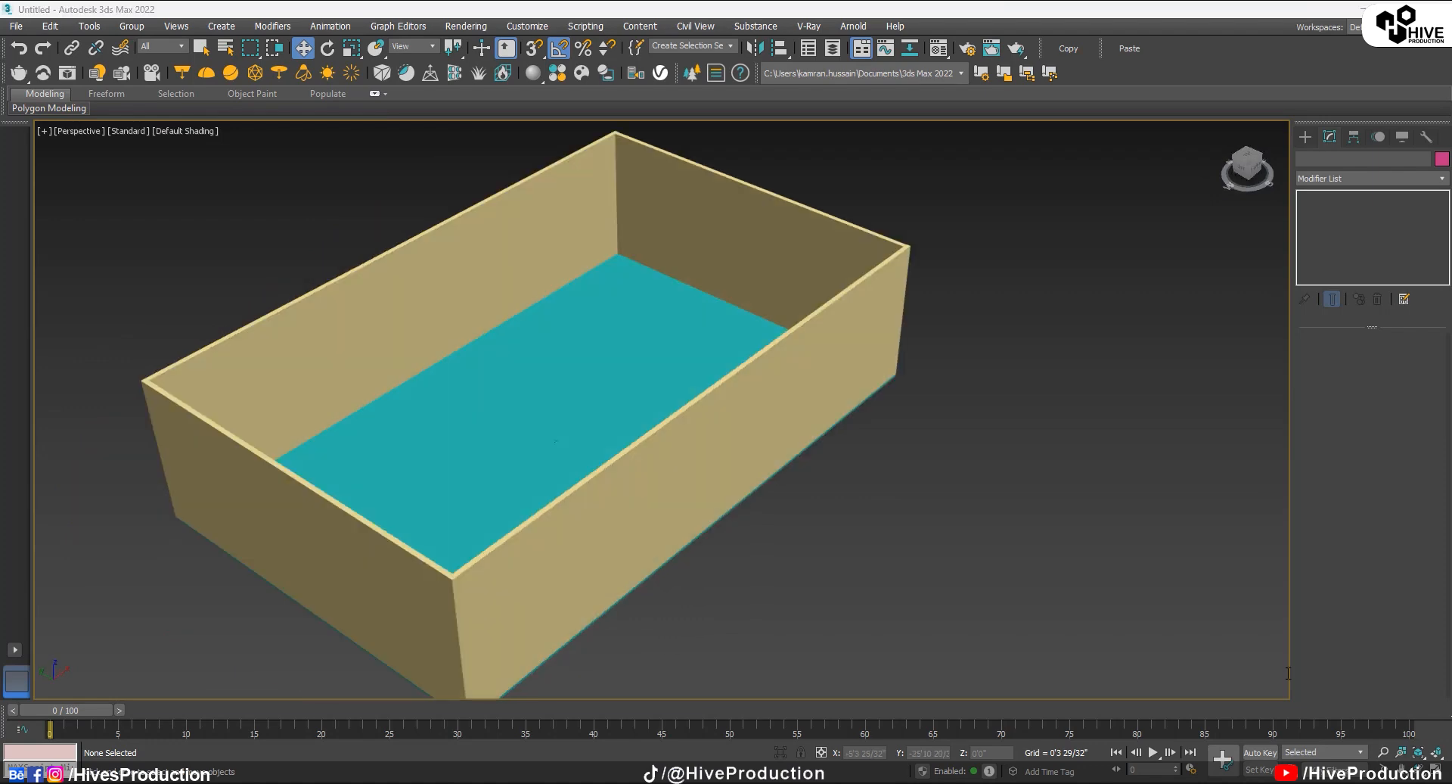
click(524, 295)
alt+middle_drag(523, 295, 446, 304)
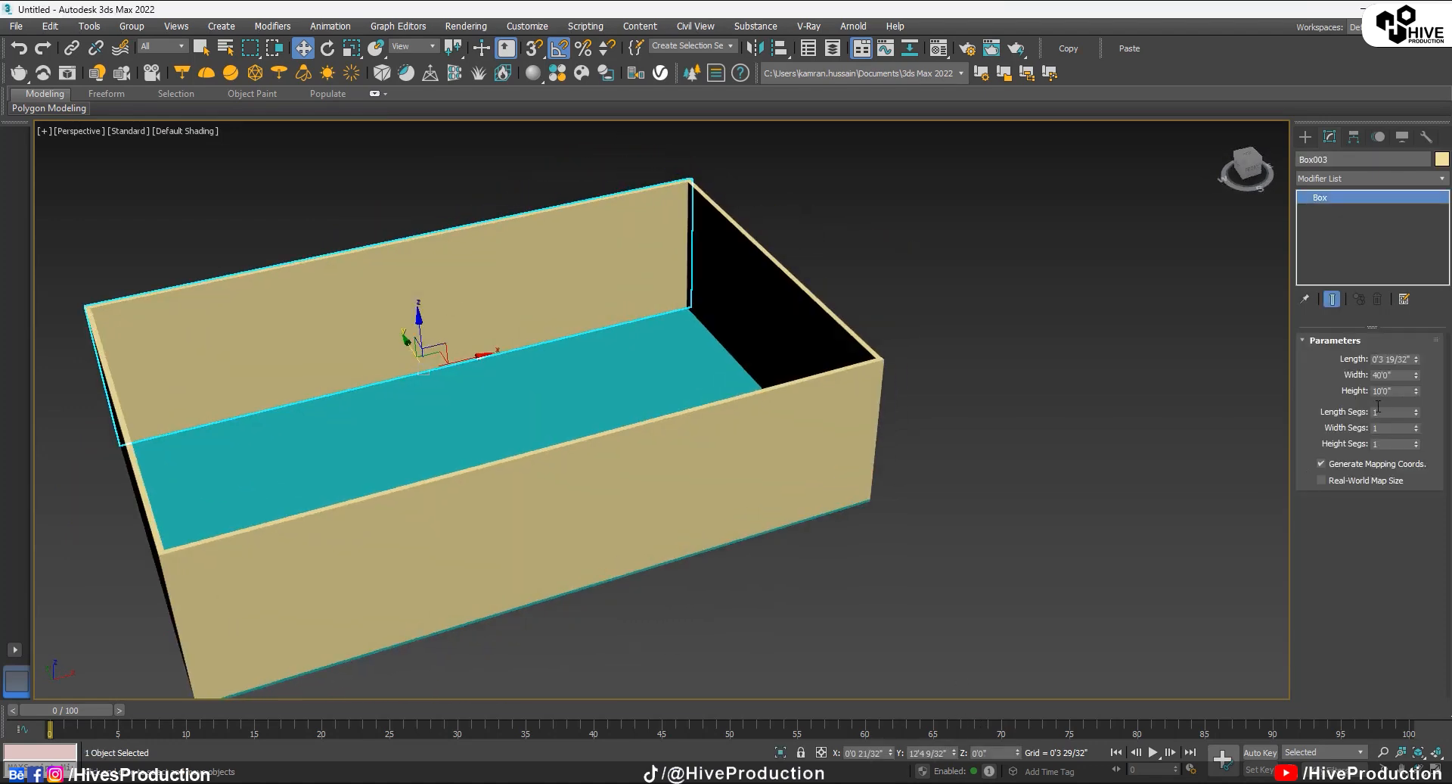
text(3)
key(Return)
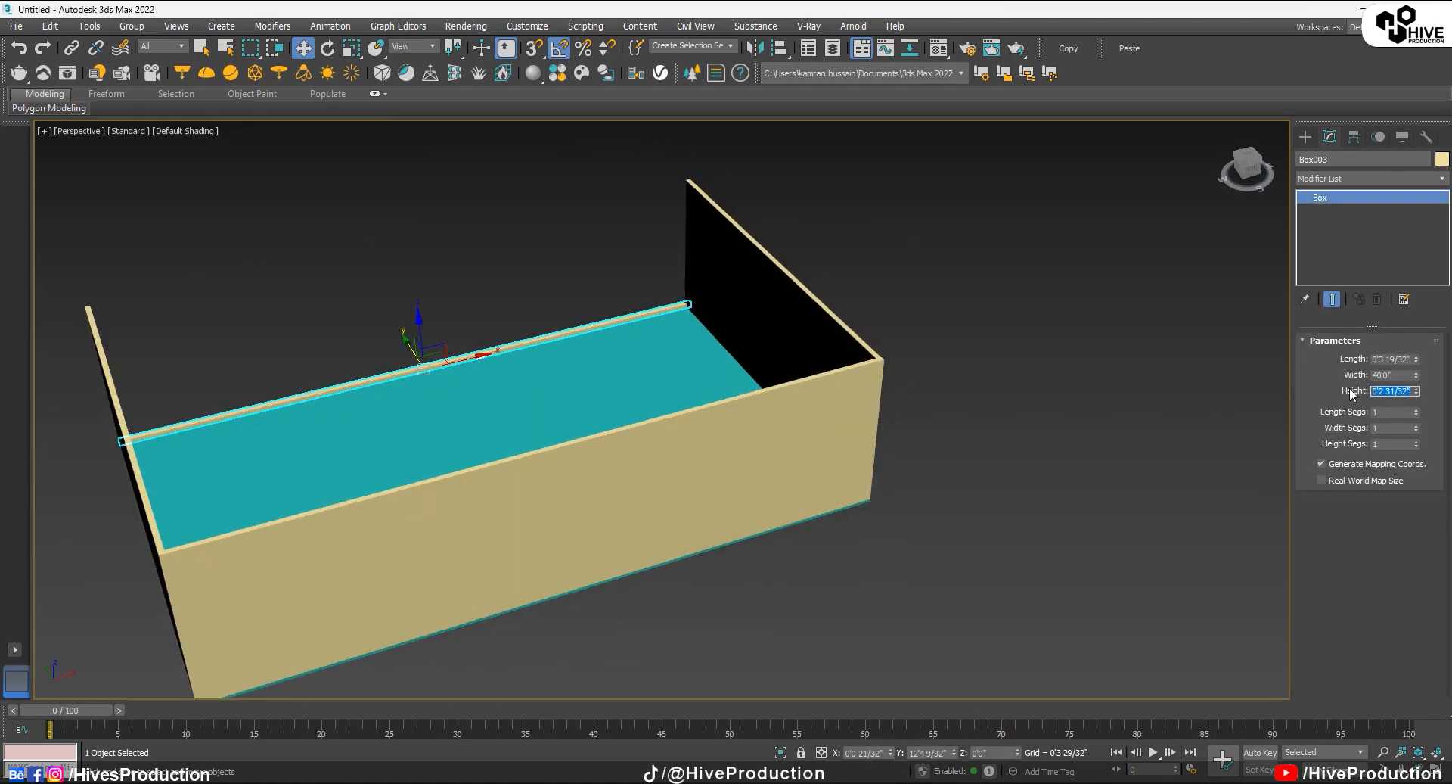
text(3')
key(Return)
click(973, 347)
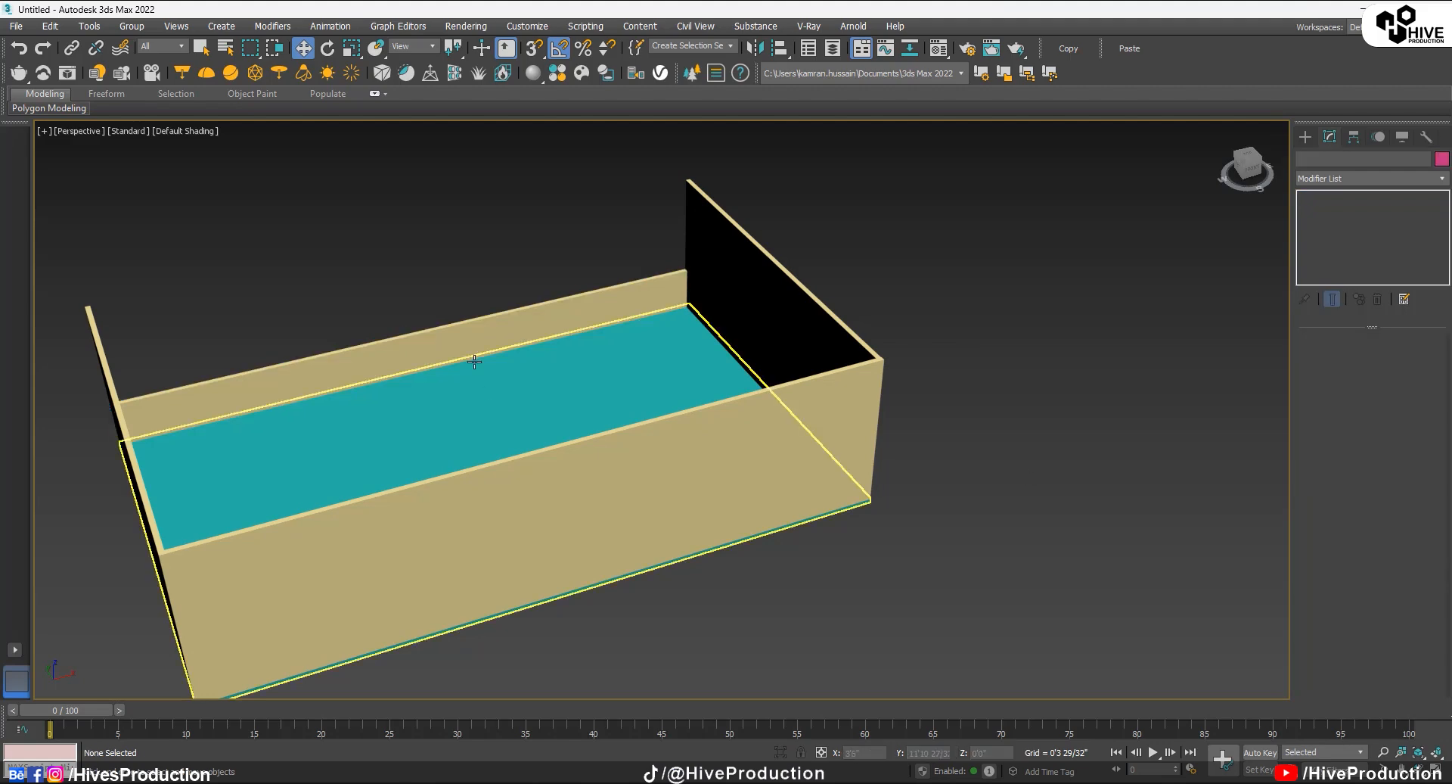
Step: Set the height of the lowered long wall to 3'6"
click(477, 353)
alt+middle_drag(470, 430, 491, 401)
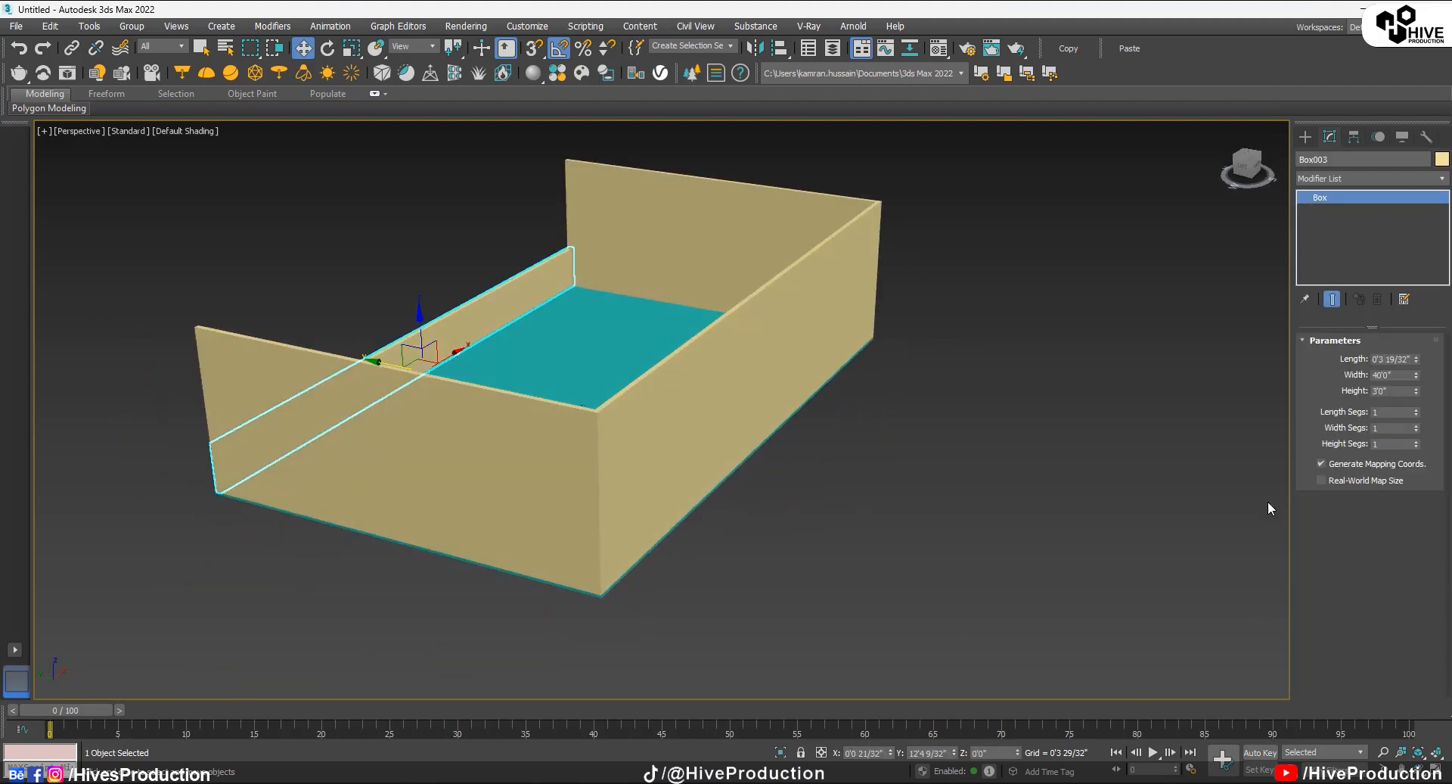
text(3'6)
key(Return)
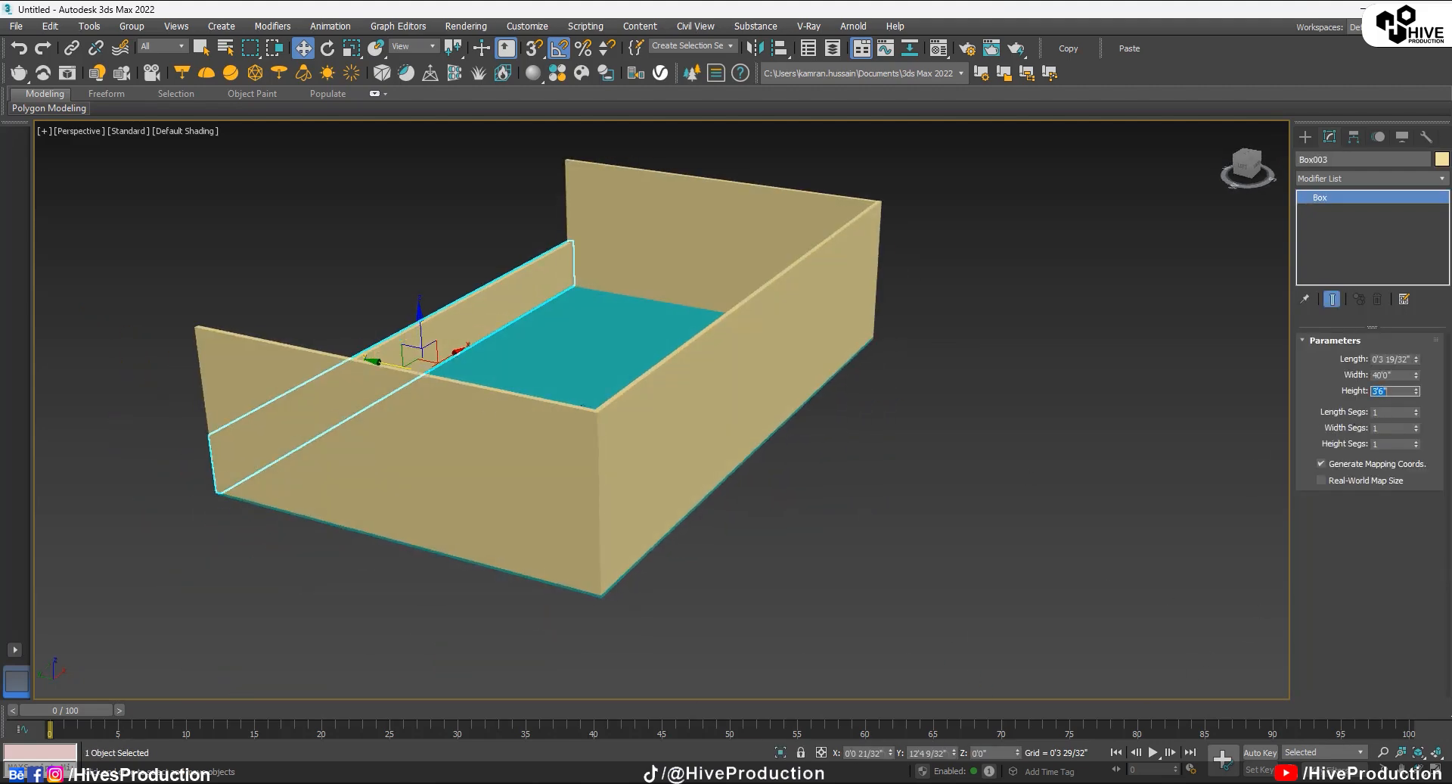
Step: Duplicate the lowered long wall upward in the Front view and set the copy's height to 1'
key(alt+w)
middle_click(836, 278)
key(alt+w)
mouse_move(837, 279)
middle_down()
mouse_move(853, 343)
mouse_move(793, 573)
middle_up()
scroll(853, 344, down, 5)
scroll(836, 402, down, 6)
shift+drag(795, 564, 781, 455)
click(746, 463)
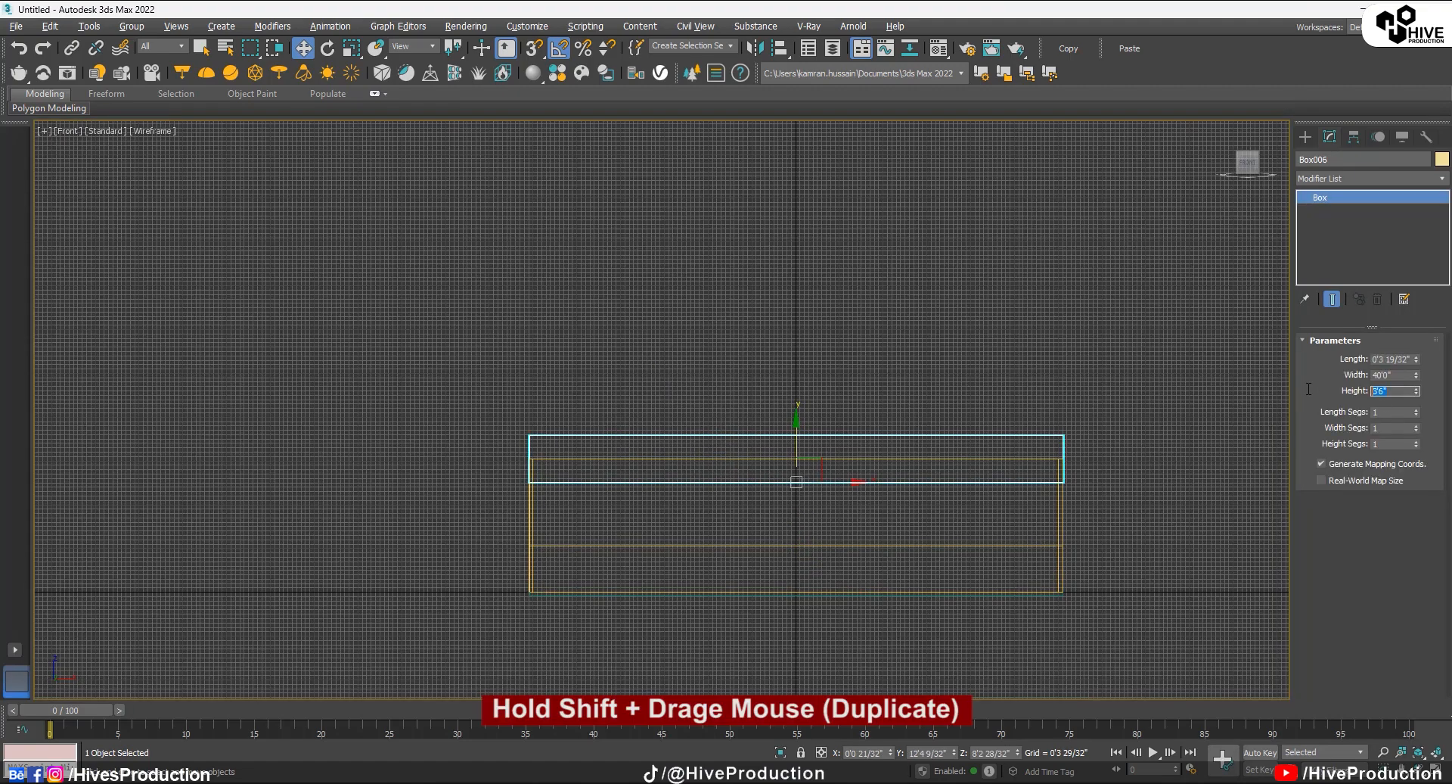
text(1')
key(Return)
Step: Move the copied beam up in the Front view so its upper edge meets the wall tops, at about Z 8'11 31/32"
click(842, 488)
click(836, 481)
scroll(809, 470, up, 10)
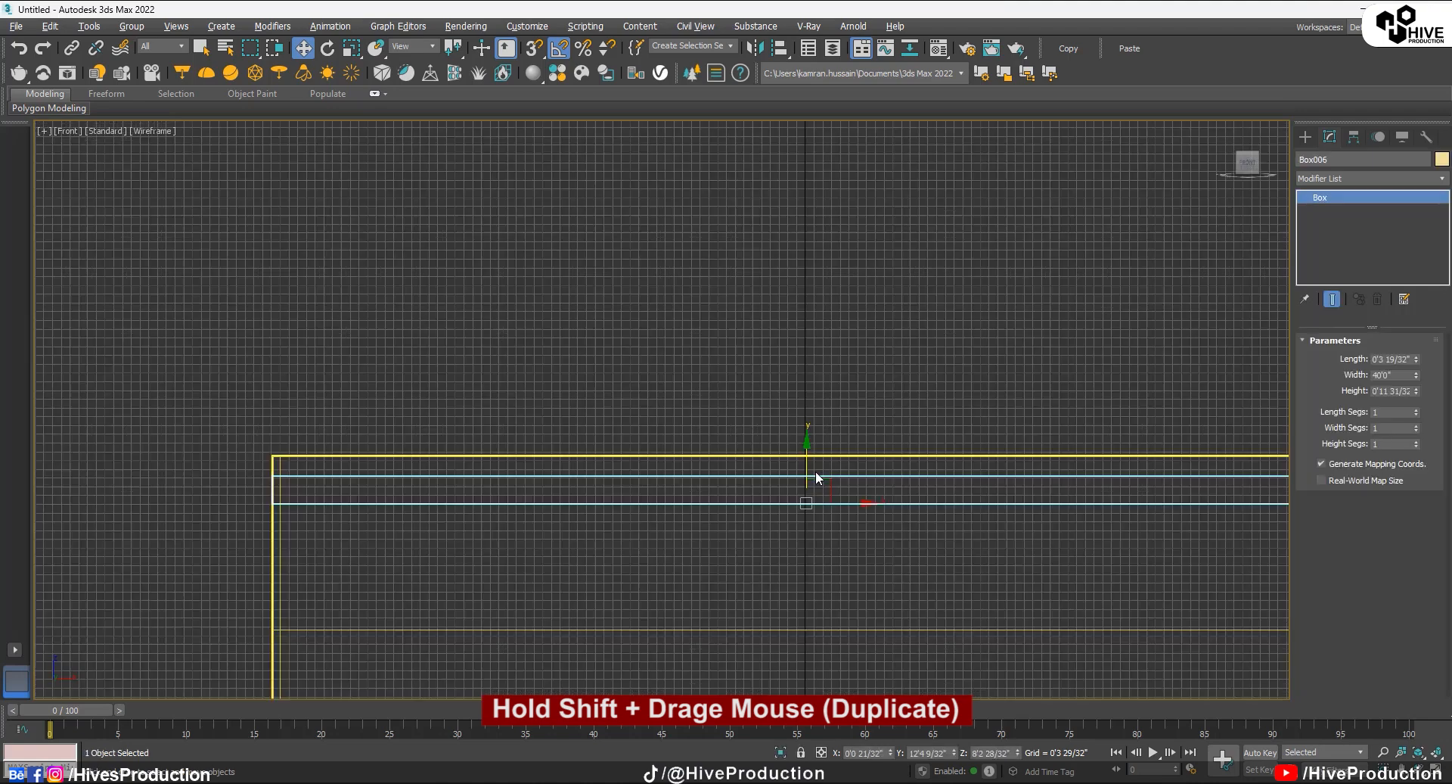
drag(746, 576, 759, 463)
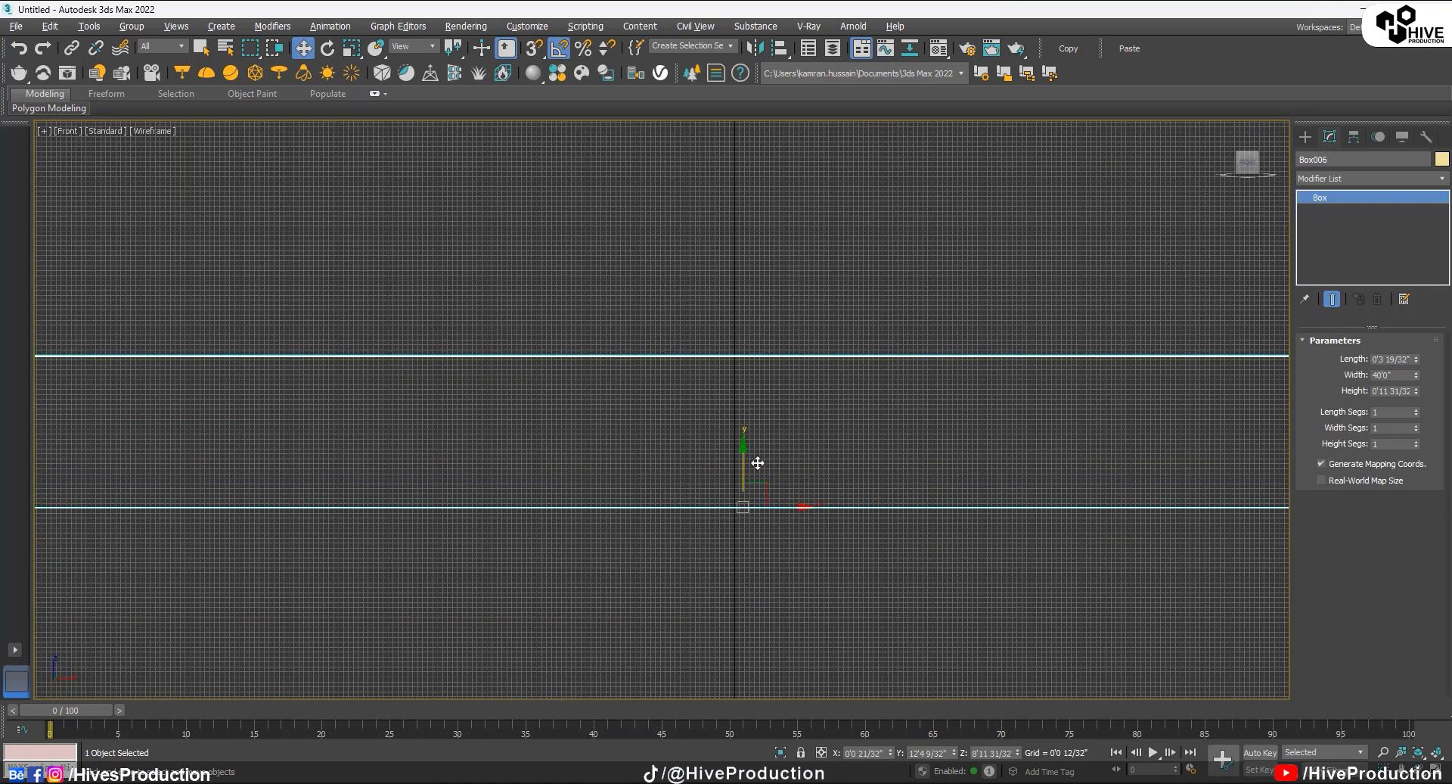
click(1005, 637)
Step: Examine in the Perspective view the opening between the low long wall and the beam above it
scroll(868, 494, down, 5)
scroll(639, 293, down, 4)
mouse_move(926, 537)
middle_down()
mouse_move(639, 294)
mouse_move(551, 328)
mouse_move(432, 328)
middle_up()
key(alt+w)
click(1112, 597)
key(alt+w)
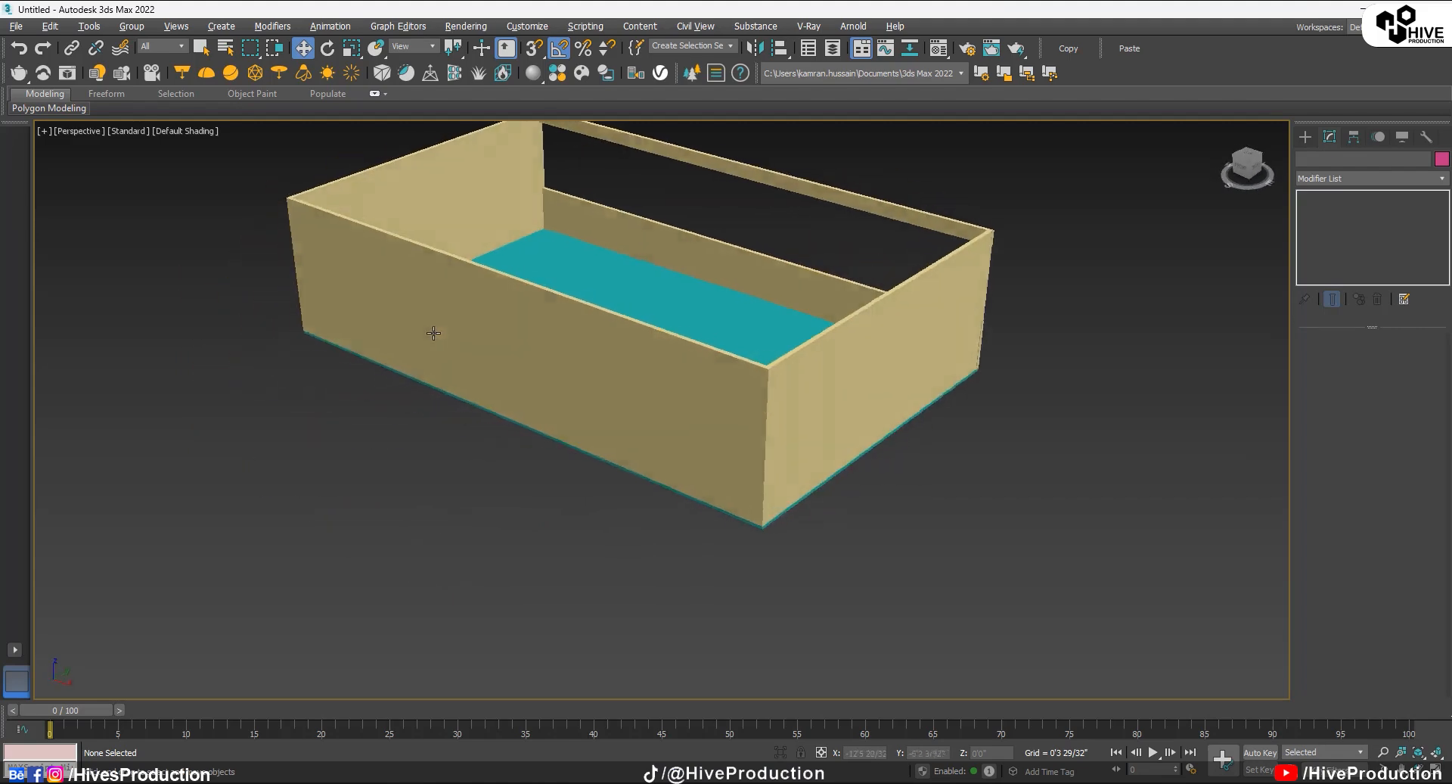
click(607, 200)
middle_drag(781, 308, 721, 400)
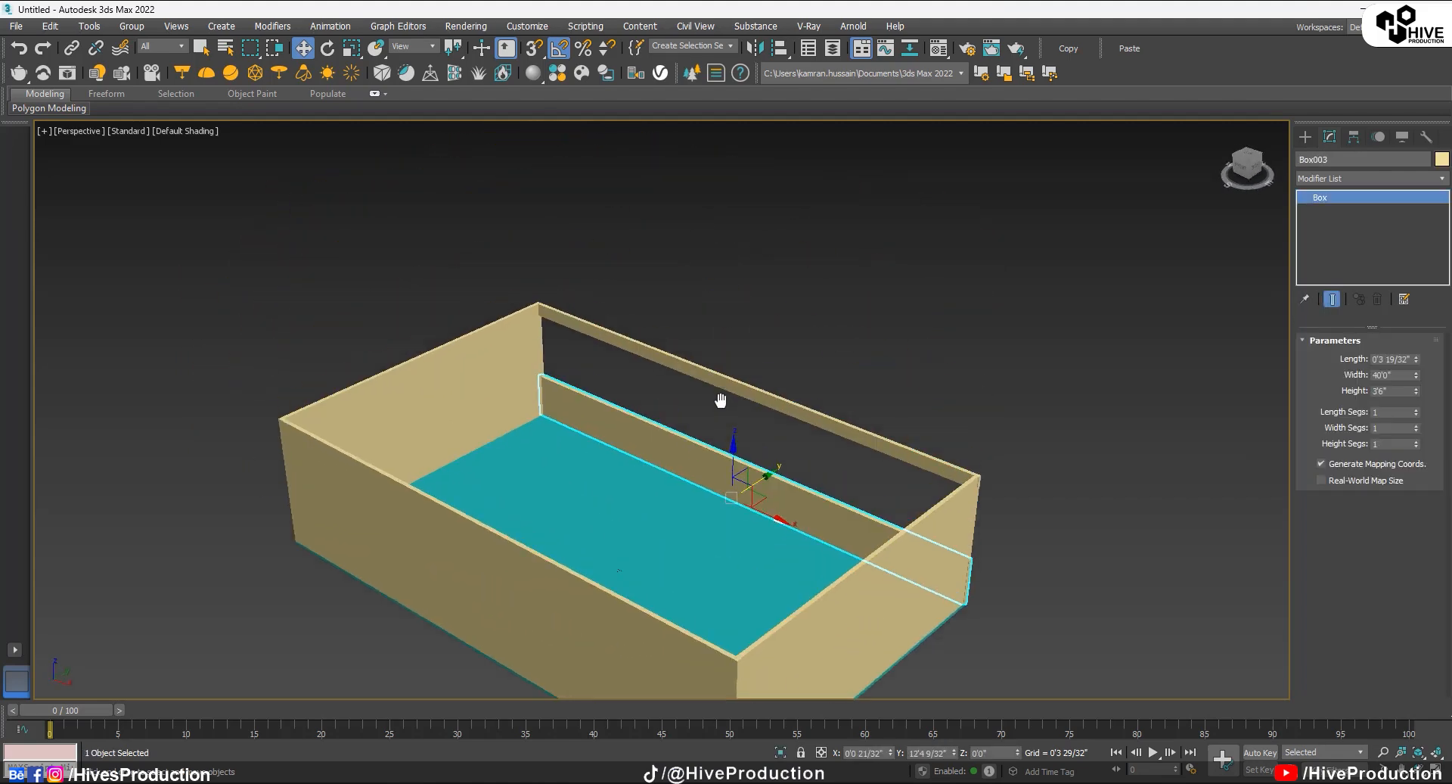
click(880, 299)
alt+middle_drag(1138, 334, 1145, 449)
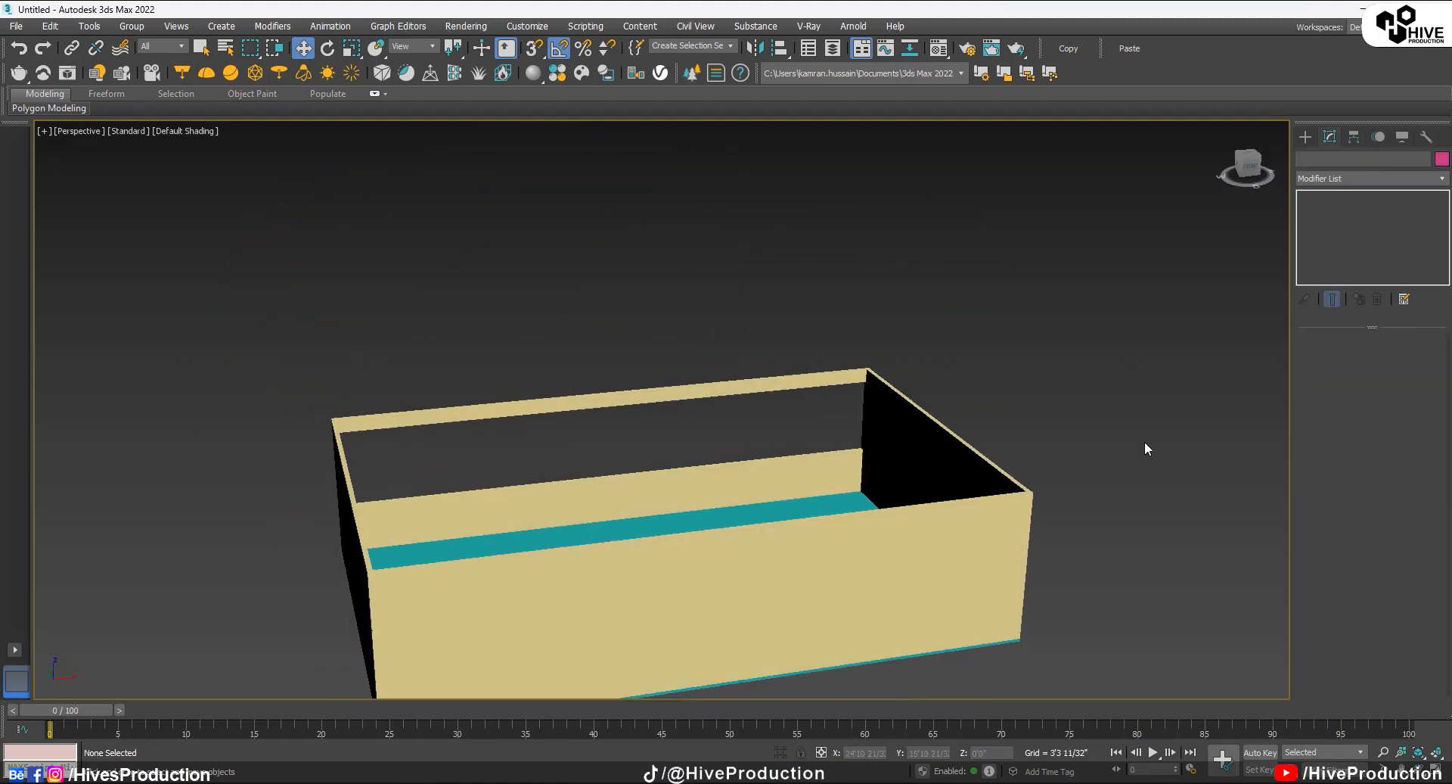
Step: Draw a tube in the Front view over the wall opening, with radii of about 2'3" and 1'11"
click(1306, 137)
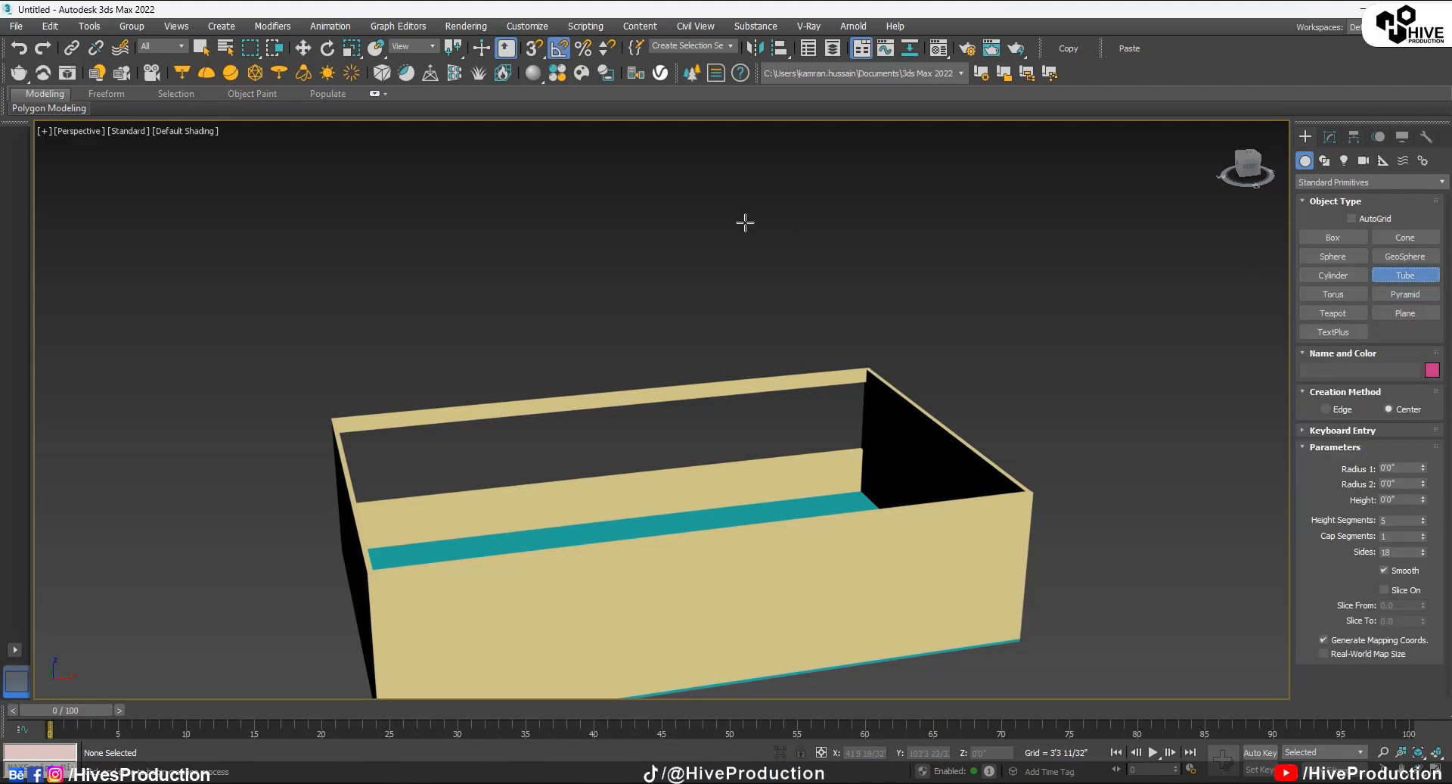
key(alt+w)
key(alt+w)
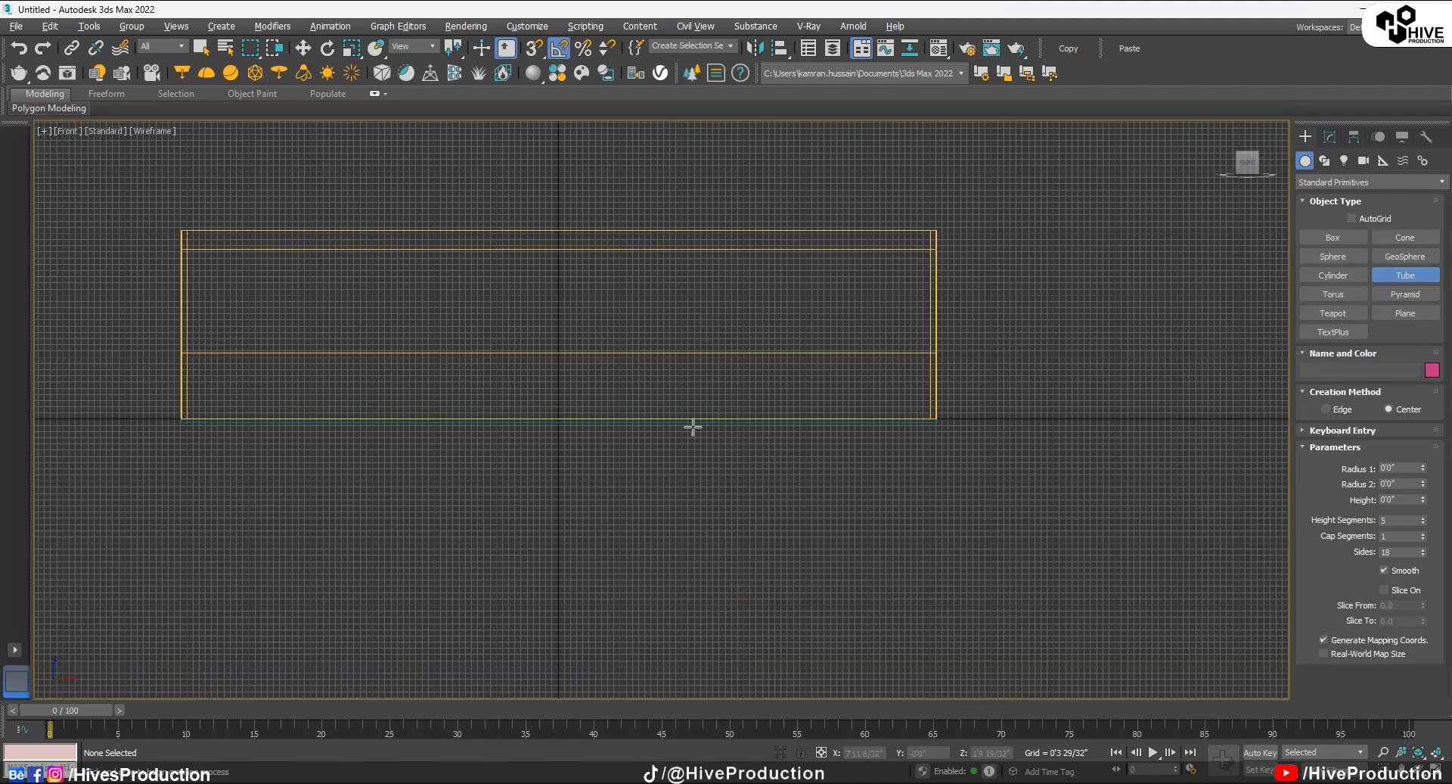
drag(607, 318, 609, 320)
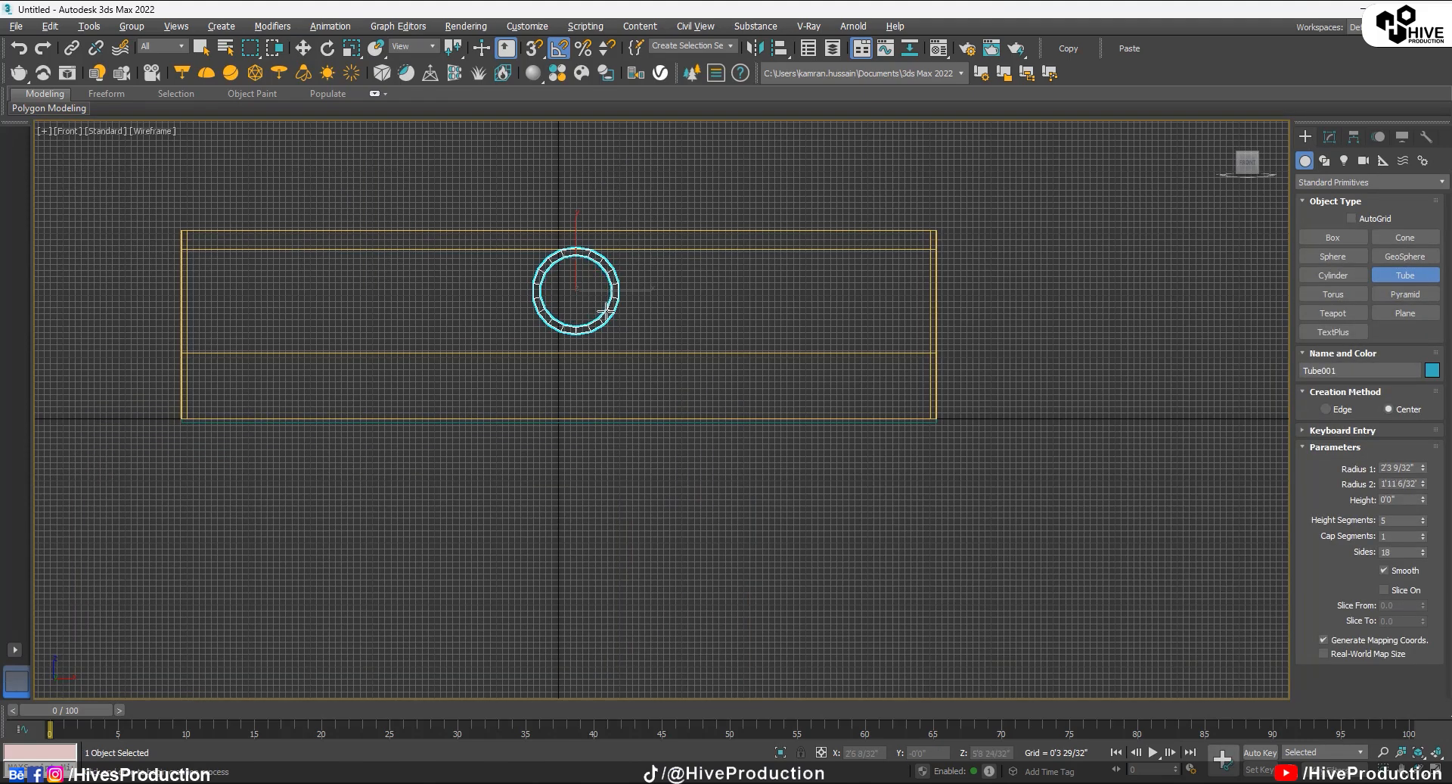
key(alt+w)
key(alt+w)
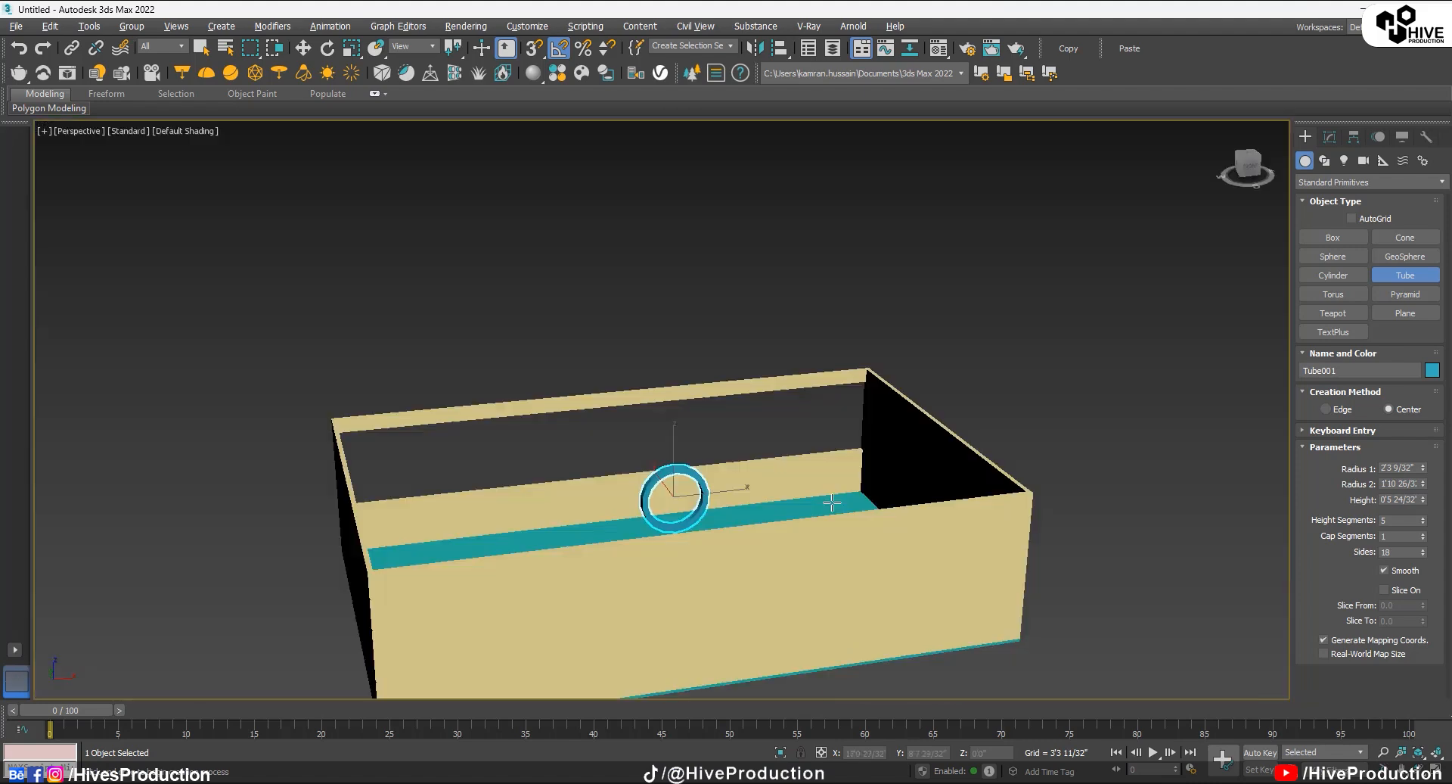
Step: Set the tube's height to 0'2 12/32", its height segments to 1 and its sides to 4
scroll(635, 503, up, 6)
alt+middle_drag(720, 461, 766, 470)
drag(1423, 500, 1410, 519)
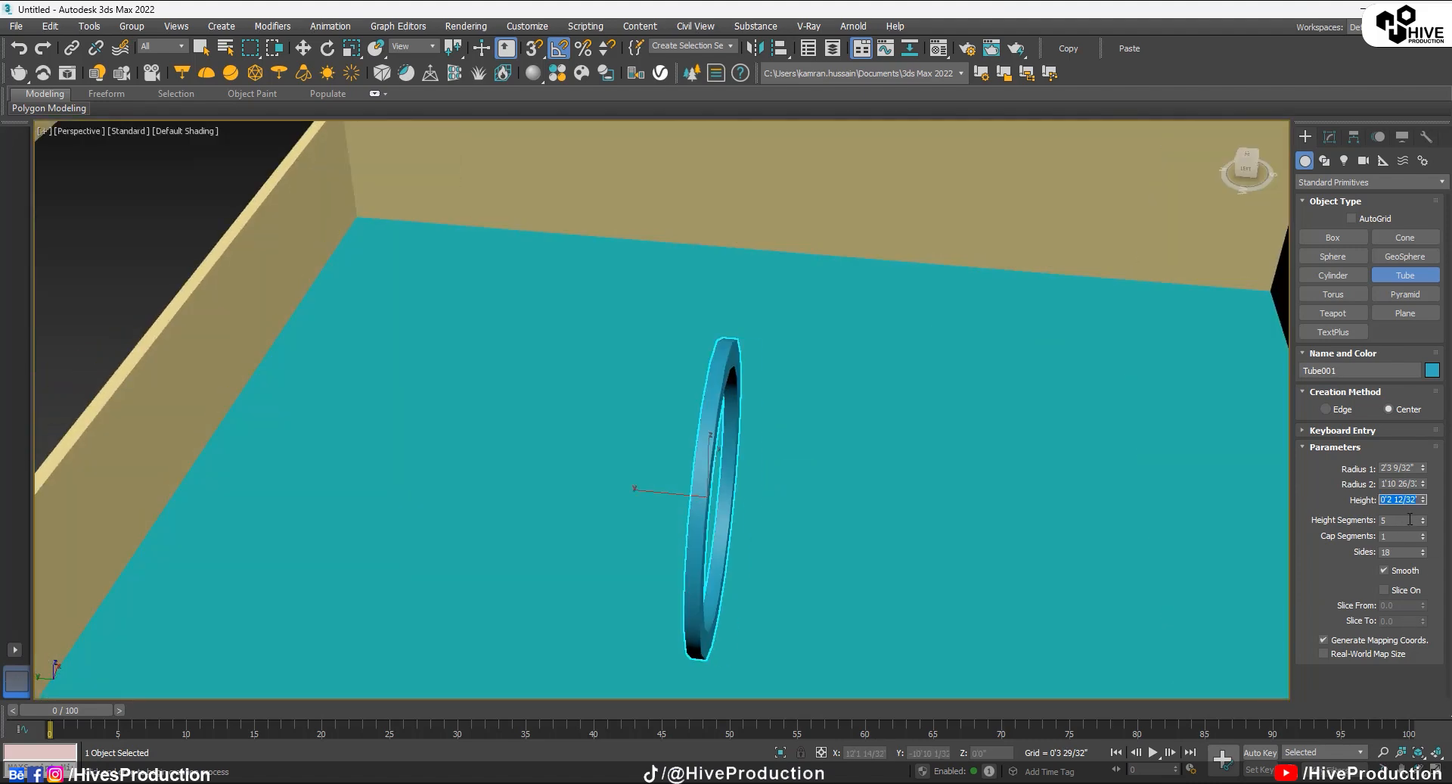
alt+middle_drag(938, 473, 802, 477)
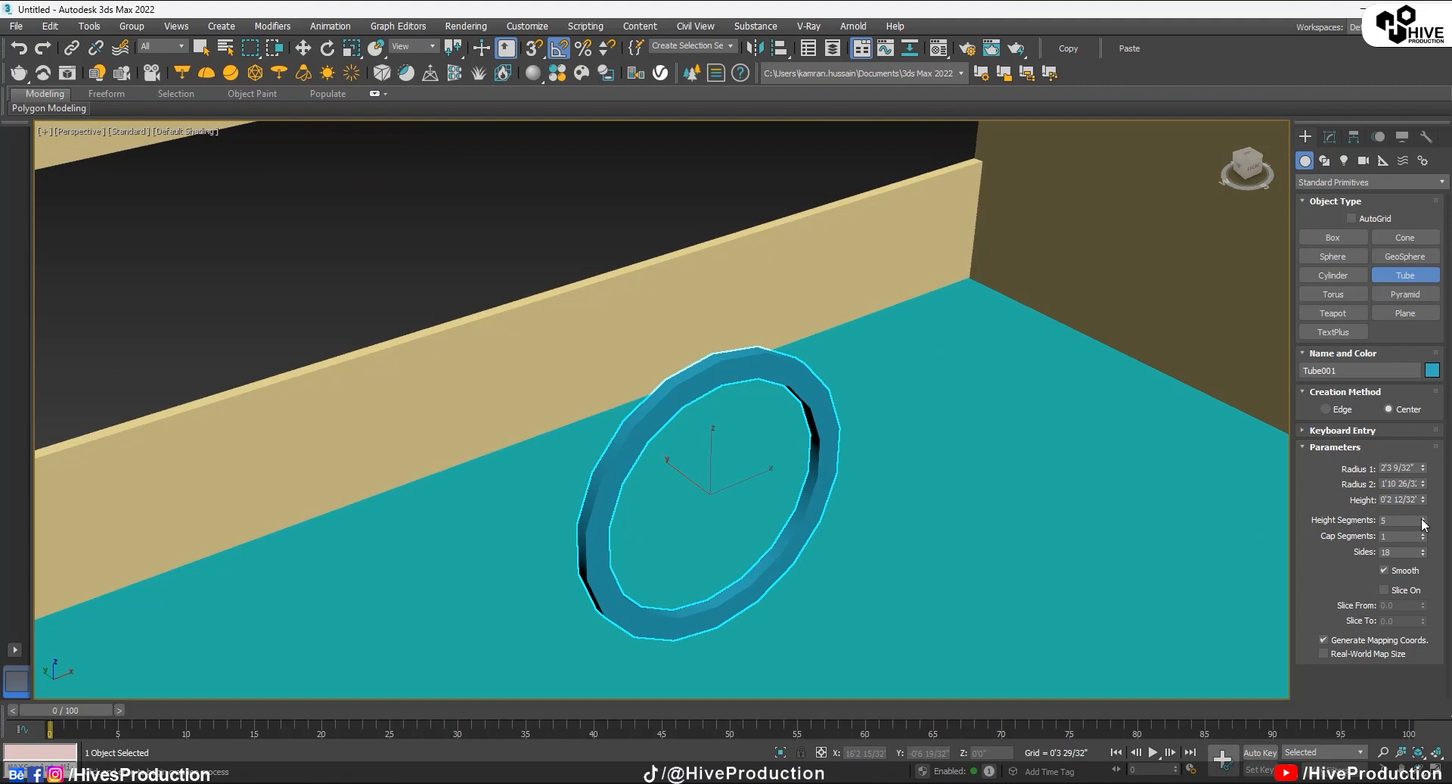
text(4)
key(Return)
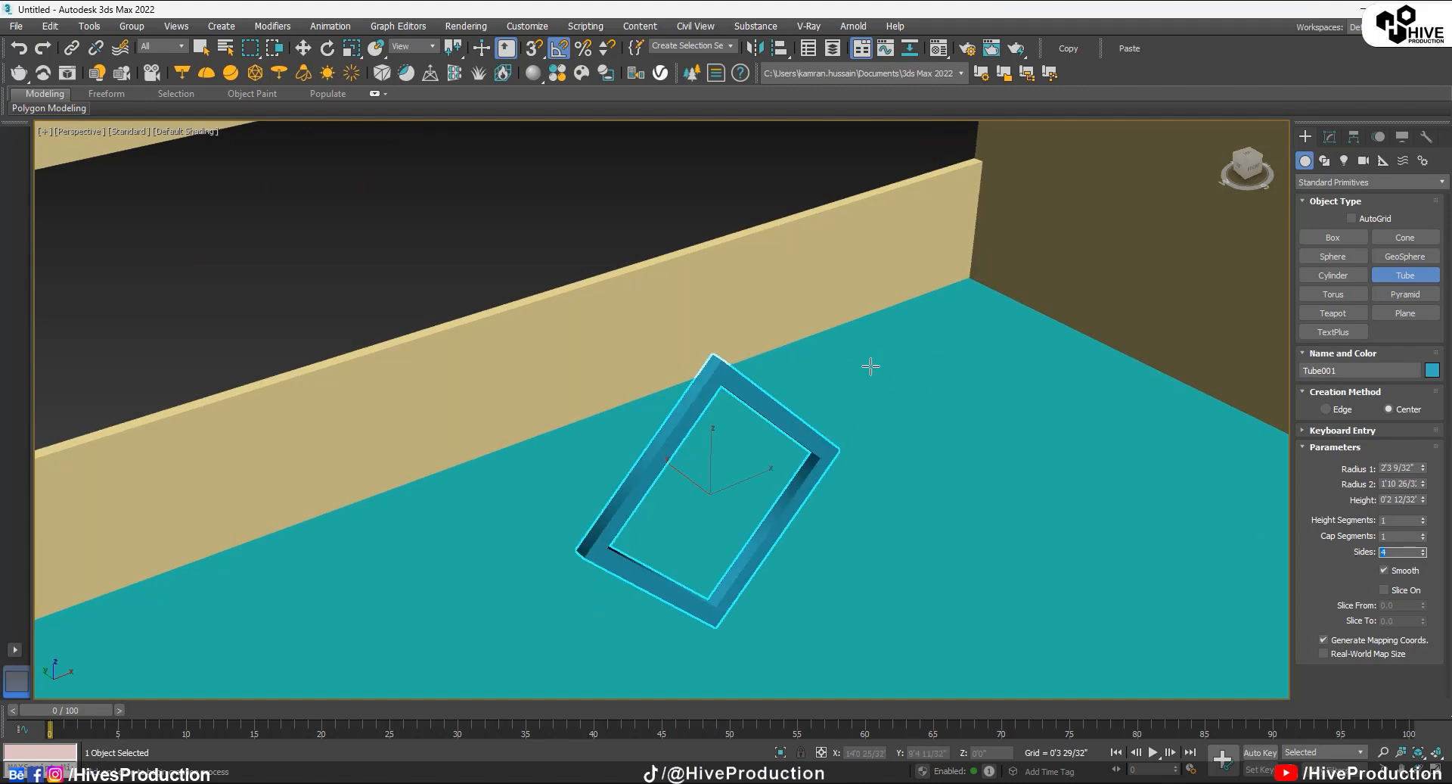
Step: Rotate the four-sided tube 45 degrees in the Front view so its sides run parallel to the walls
right_click(568, 208)
click(621, 203)
key(alt+w)
scroll(901, 247, up, 2)
middle_drag(899, 247, 946, 279)
click(1007, 234)
key(e)
drag(1062, 190, 1073, 224)
Step: Convert the rectangular tube frame to an Editable Poly
scroll(992, 235, up, 2)
right_click(990, 236)
mouse_move(1034, 388)
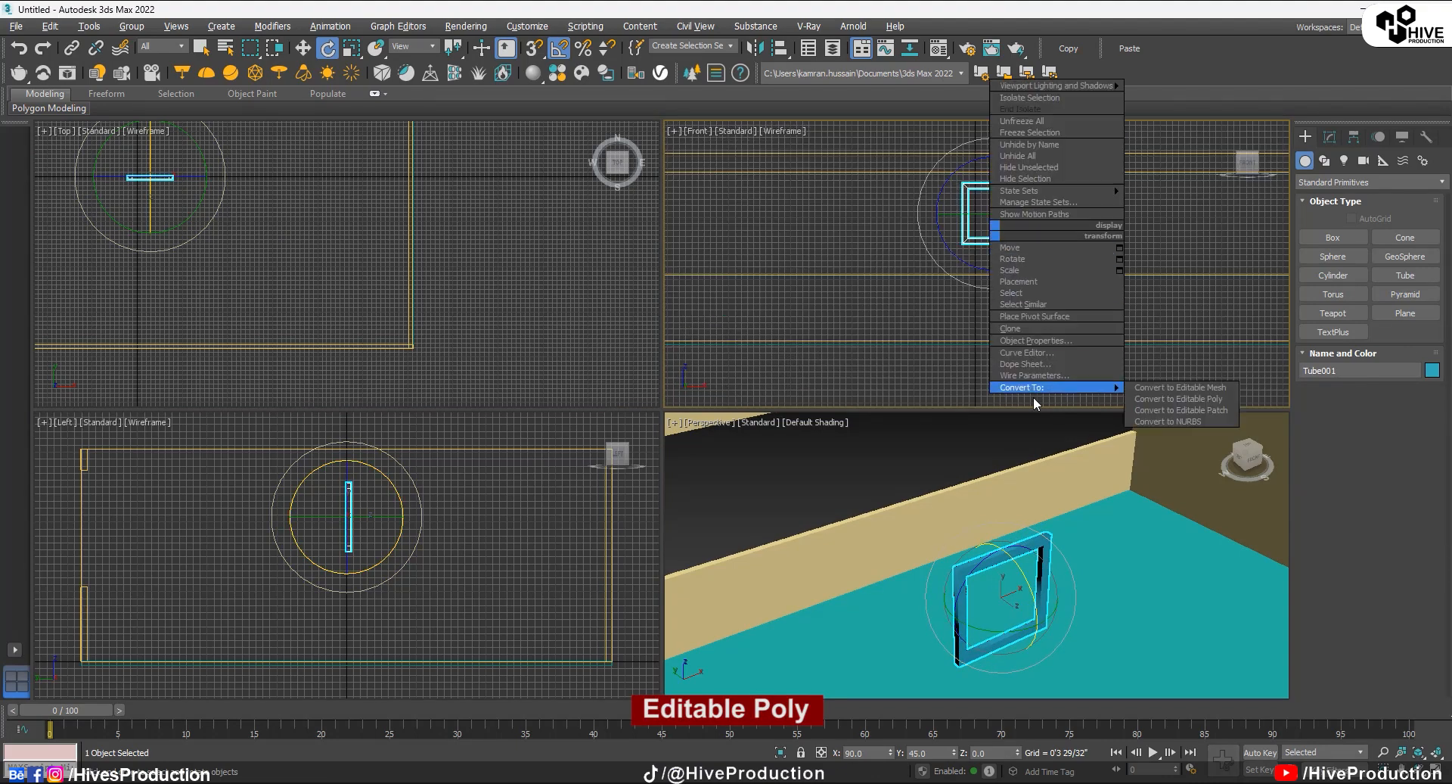
click(1152, 399)
Step: Move the vertices at both ends of the frame outward in the Front view to span the room's full inner width
scroll(1041, 195, down, 2)
key(alt+w)
middle_drag(980, 273, 908, 295)
click(1331, 358)
drag(745, 253, 666, 386)
key(w)
drag(741, 319, 1202, 375)
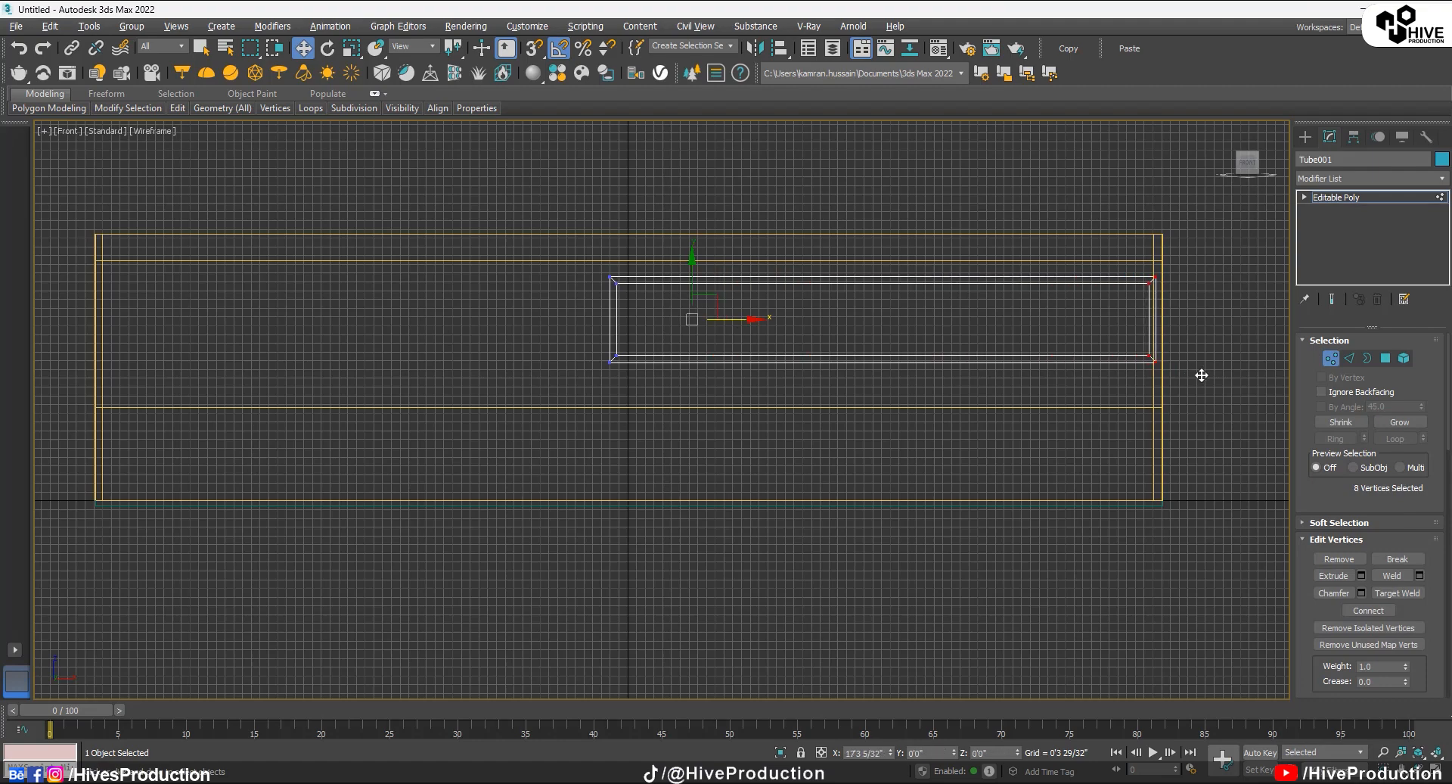
drag(636, 347, 150, 339)
Step: Move the frame's upper and lower vertices vertically to meet the beam above and the low wall below
drag(1253, 289, 1252, 284)
scroll(659, 290, up, 3)
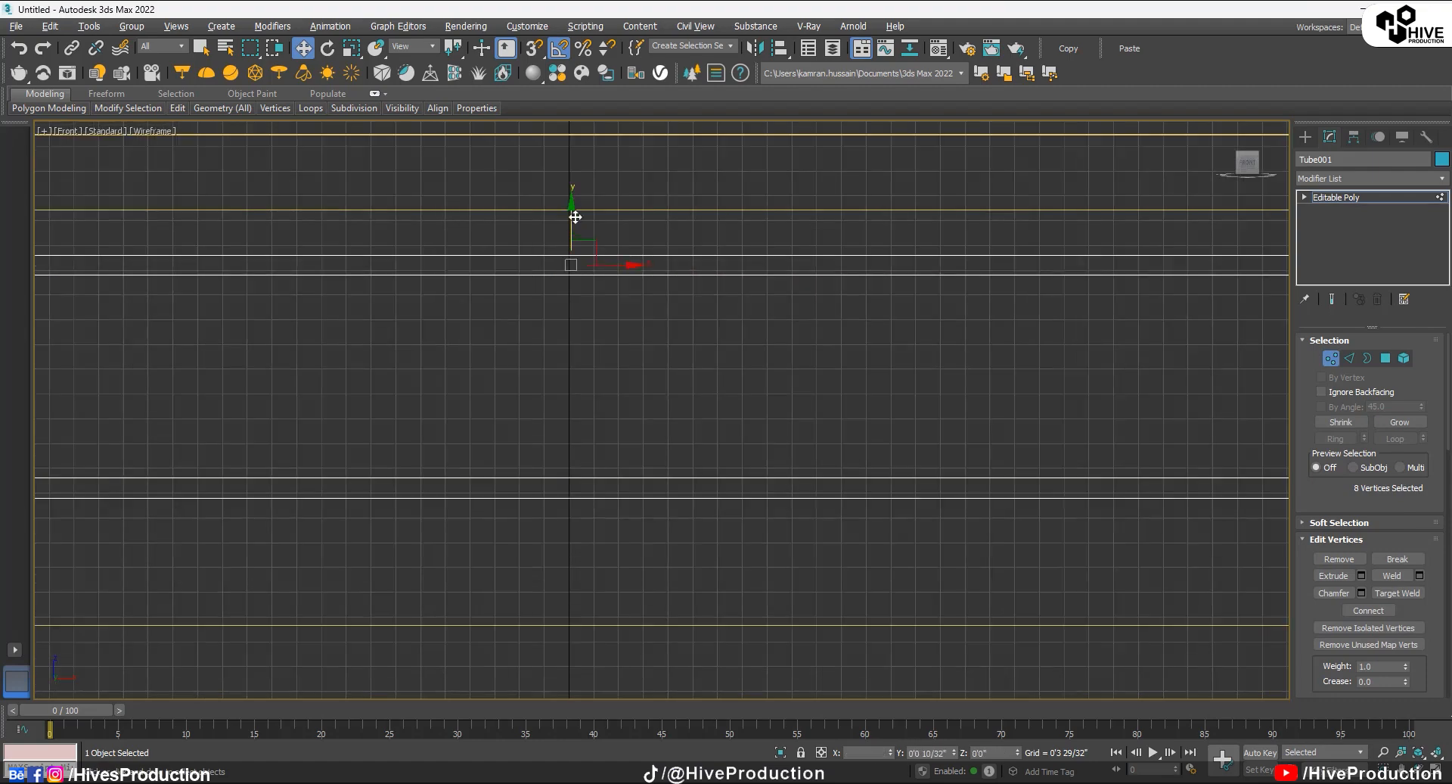
drag(575, 217, 575, 172)
scroll(566, 230, down, 3)
scroll(534, 289, up, 3)
drag(802, 295, 804, 324)
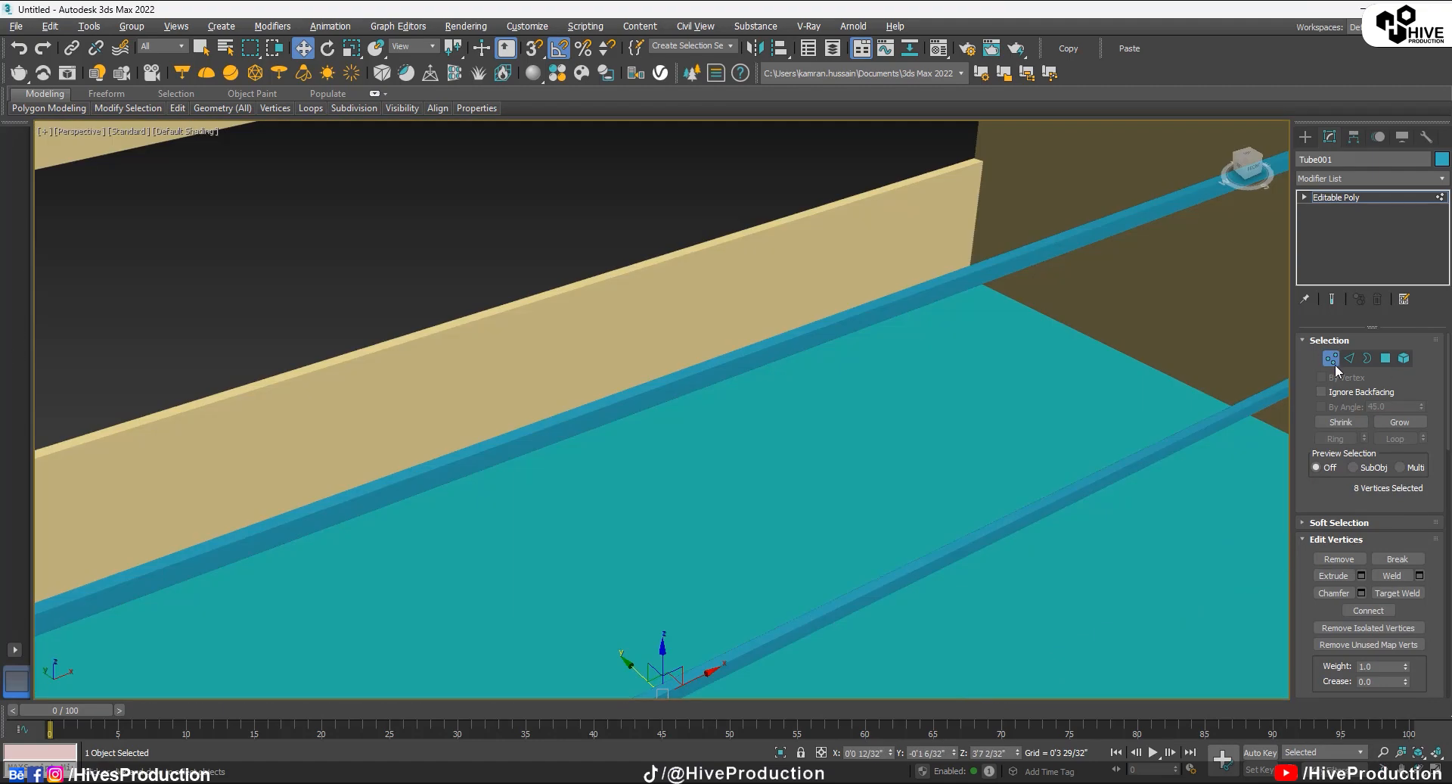
Step: Move the whole frame along Y to the opening in the long wall, at about Y 12'7"
click(1331, 358)
scroll(611, 408, down, 8)
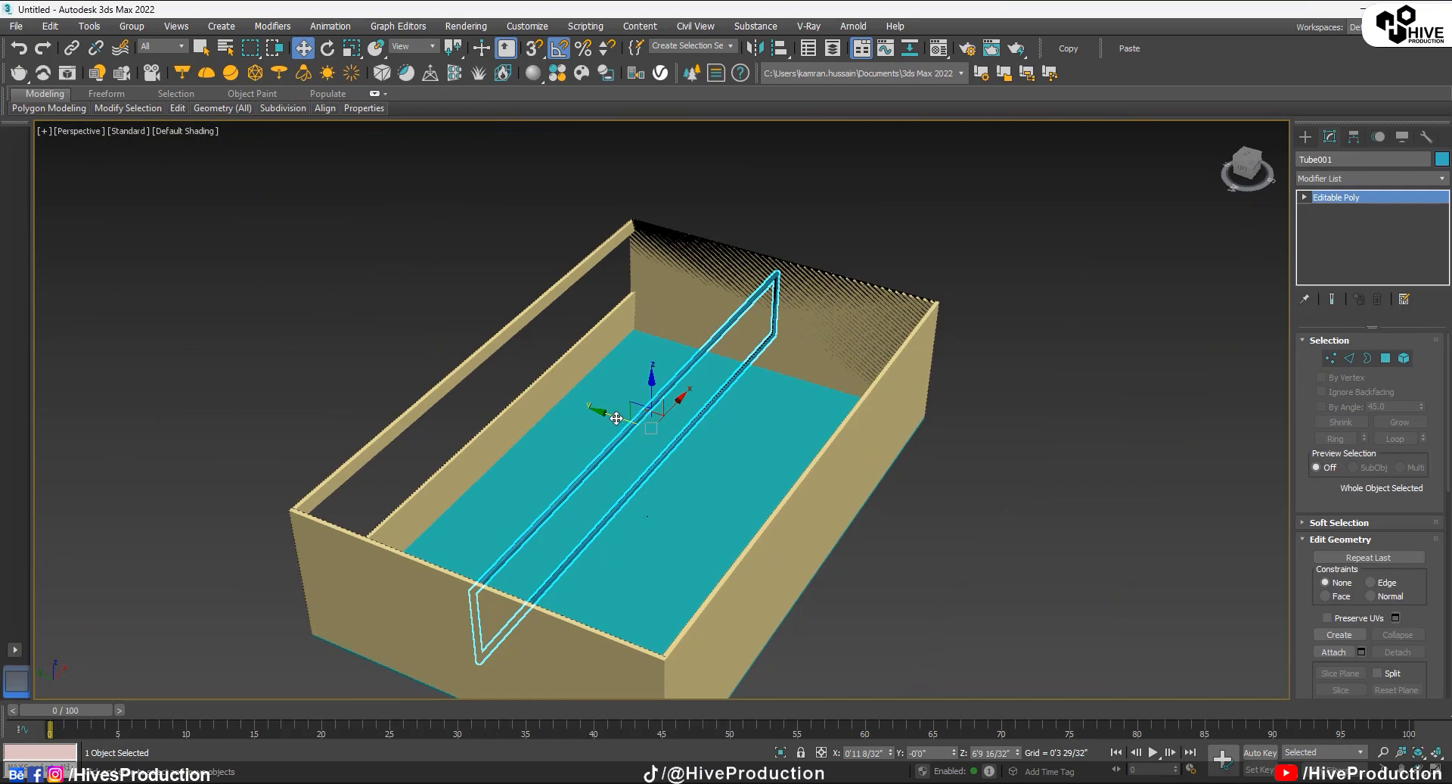
drag(616, 419, 463, 394)
scroll(492, 378, up, 10)
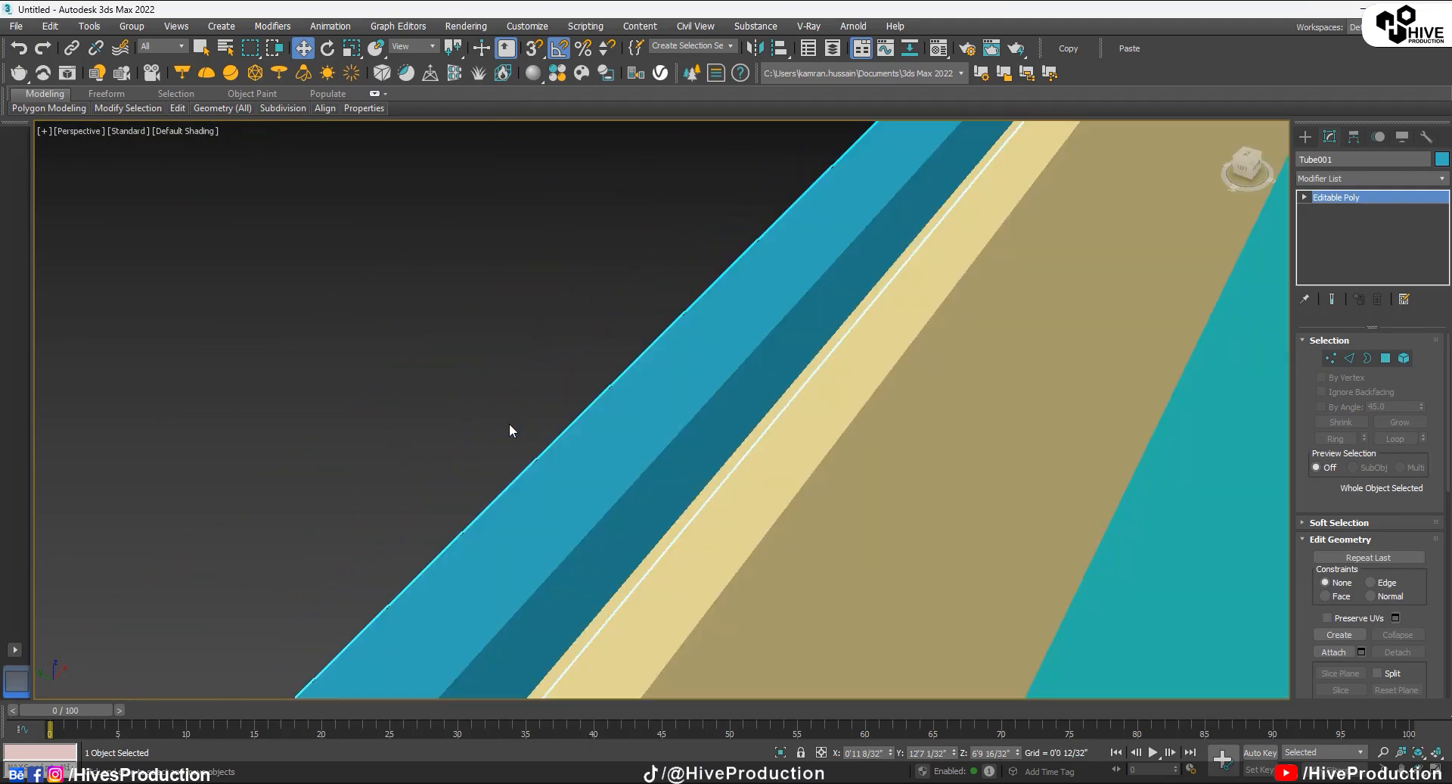
scroll(510, 423, down, 6)
scroll(434, 348, up, 4)
Step: Align the frame with the long wall's thickness in the Top view, at about Y 12'5 14/32"
key(alt+w)
middle_click(323, 266)
key(alt+w)
middle_drag(534, 330, 703, 425)
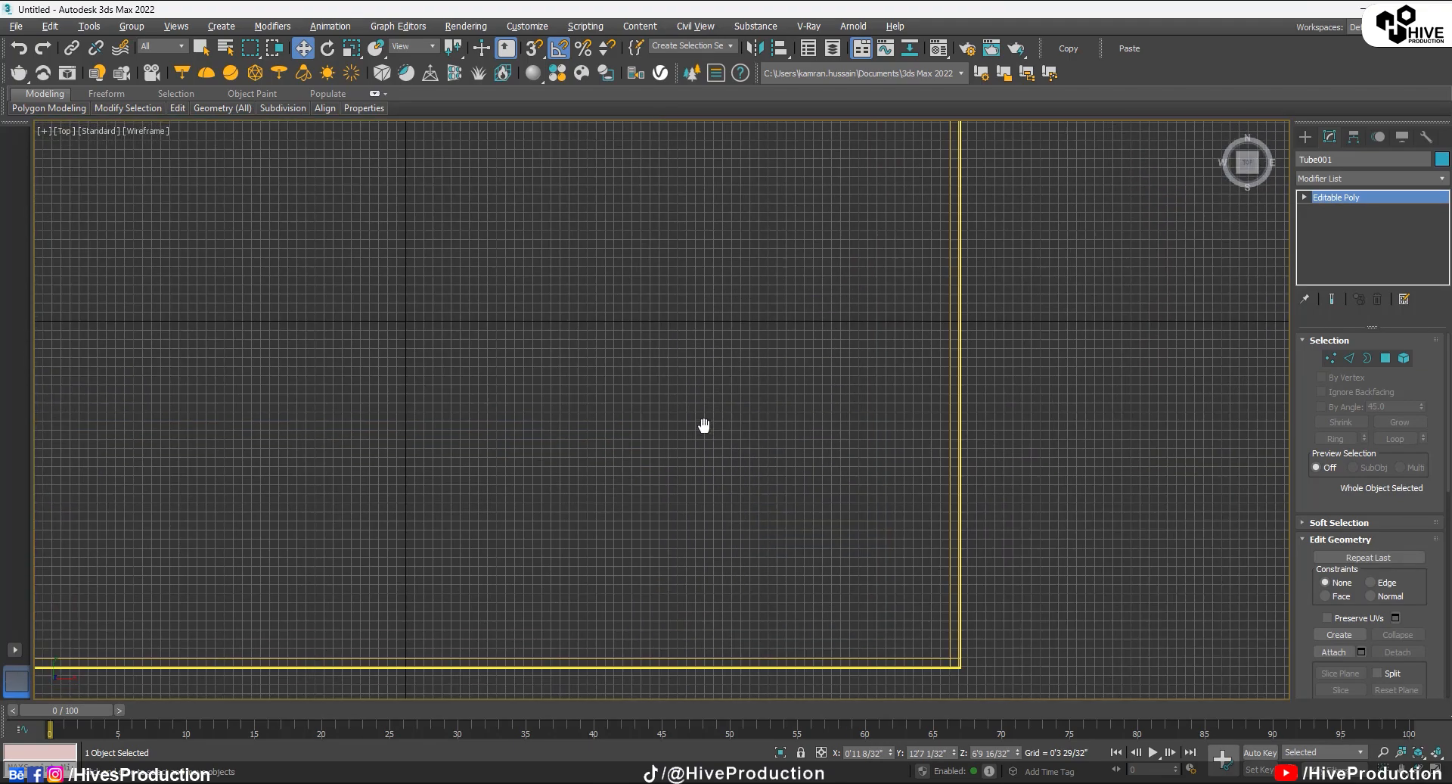
scroll(688, 476, down, 3)
scroll(764, 401, up, 7)
drag(781, 319, 796, 338)
key(p)
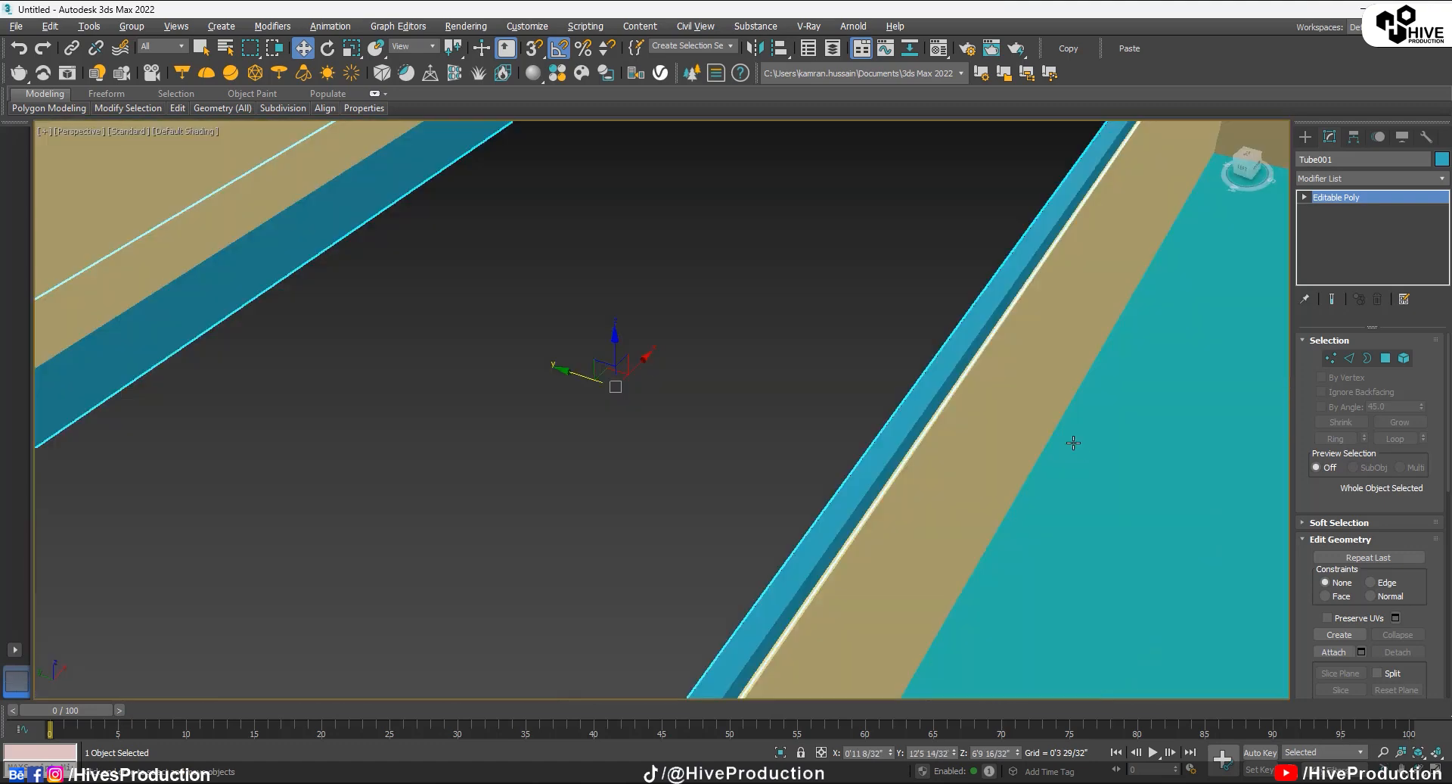
Step: Isolate the frame and connect the edges of its two long horizontal rails with 10 segments
key(alt+q)
scroll(737, 437, up, 2)
middle_drag(738, 438, 852, 442)
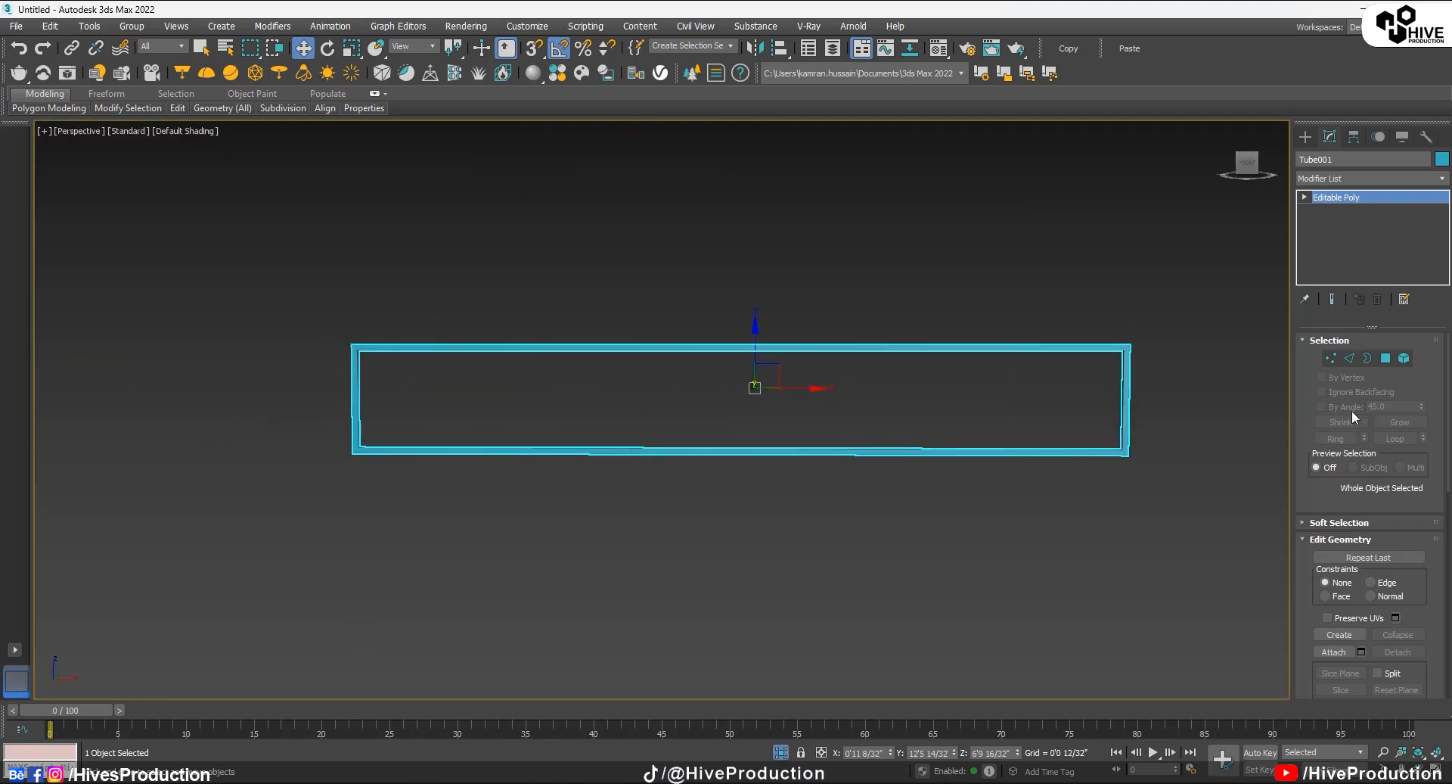
click(1350, 358)
drag(722, 266, 737, 511)
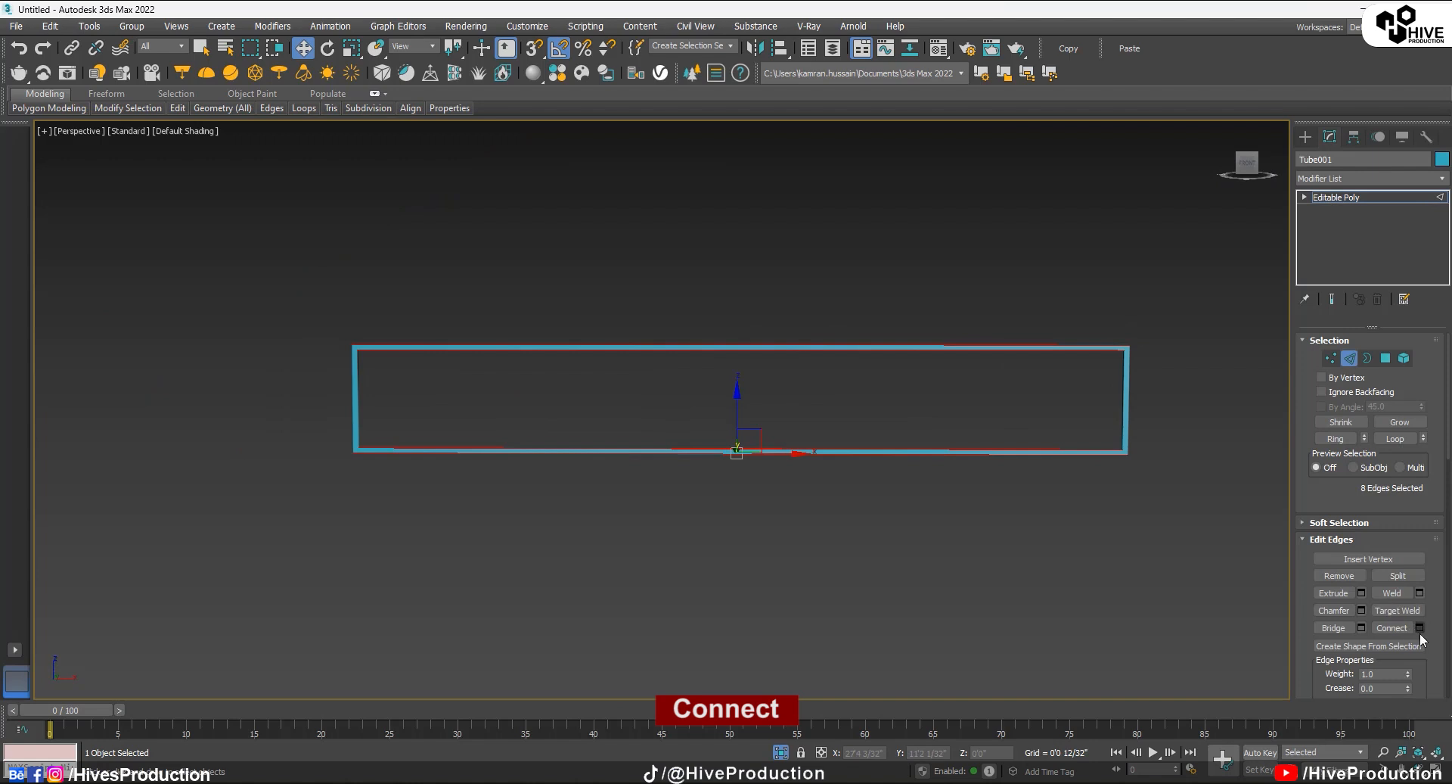
key(ctrl+shift+e)
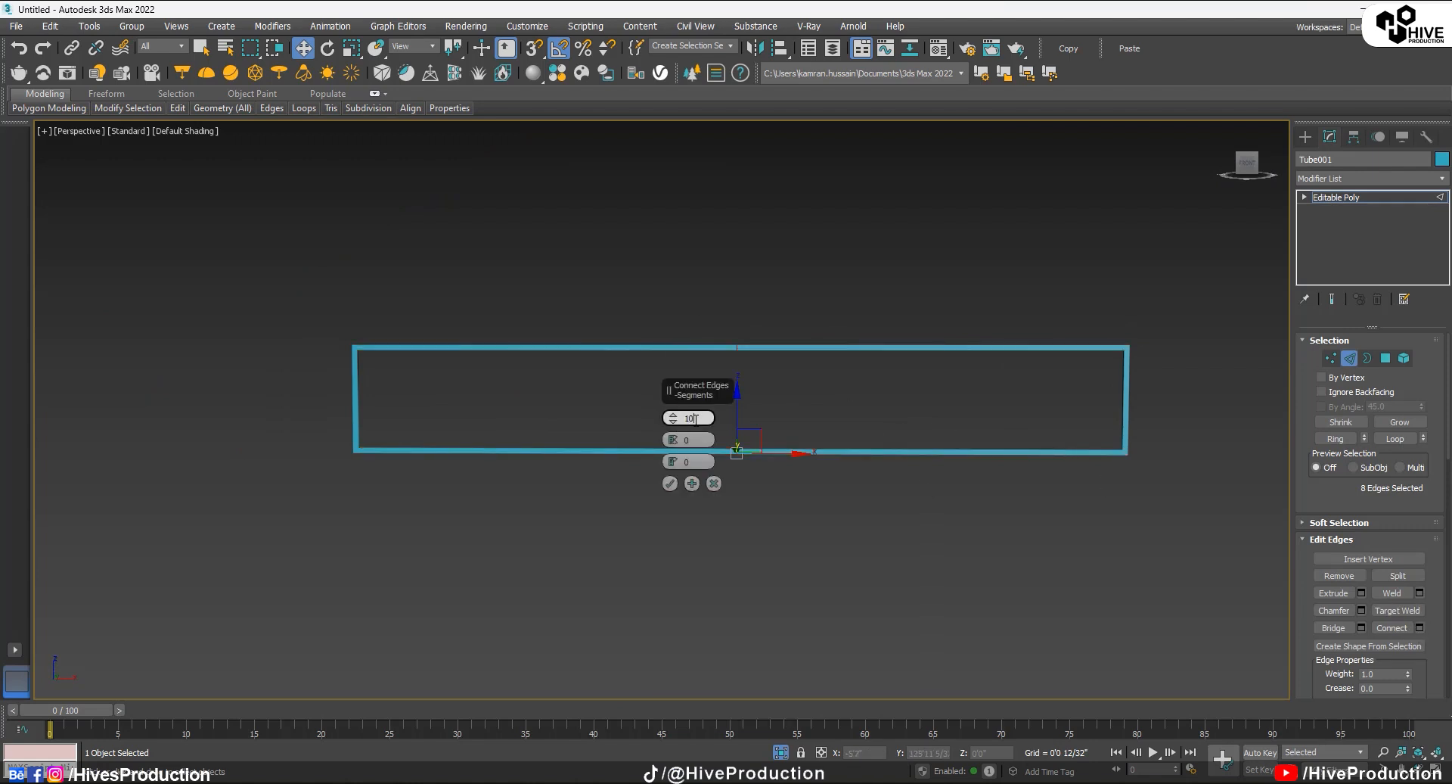
click(670, 483)
Step: Chamfer the newly connected edges on both rails by 0'2 1/32" with 1 segment
key(f)
key(r)
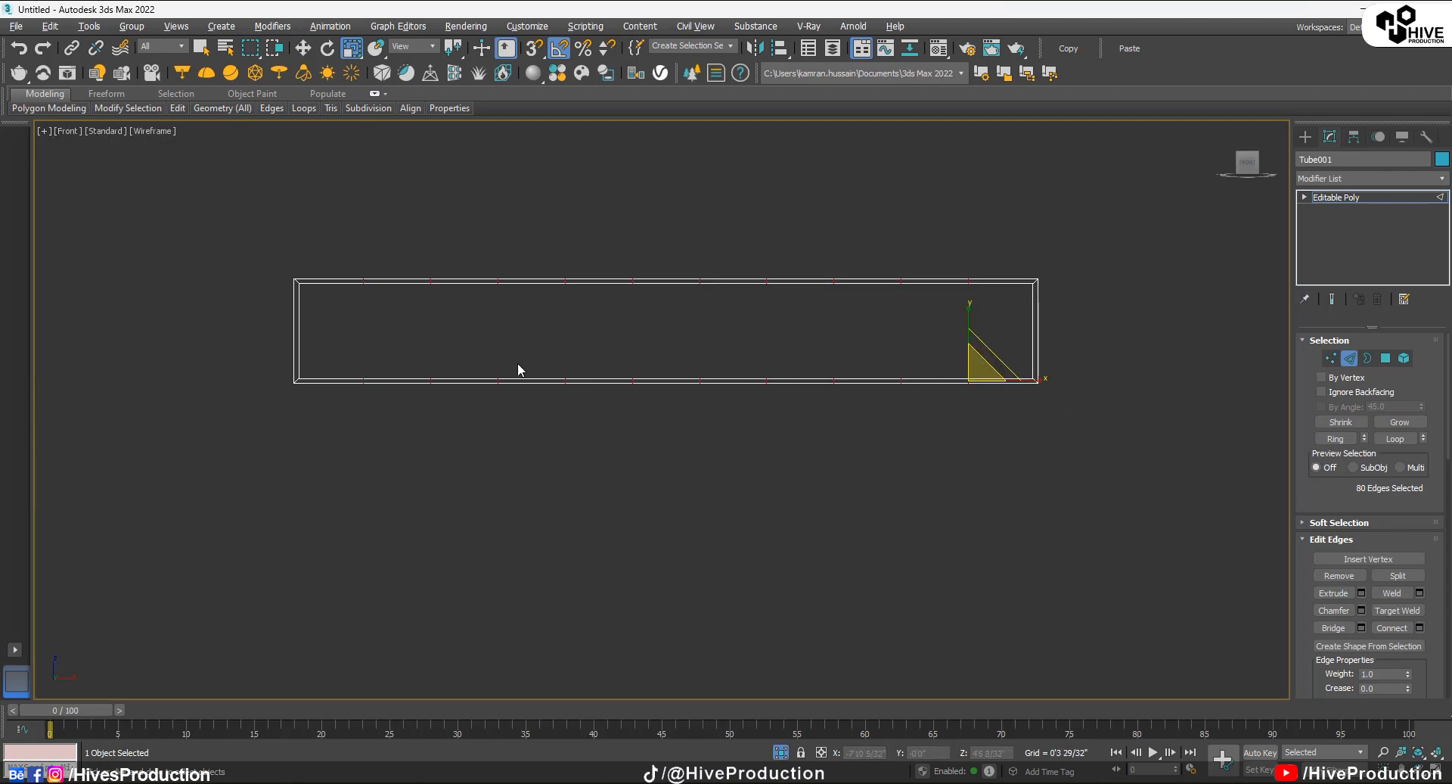
scroll(573, 318, up, 5)
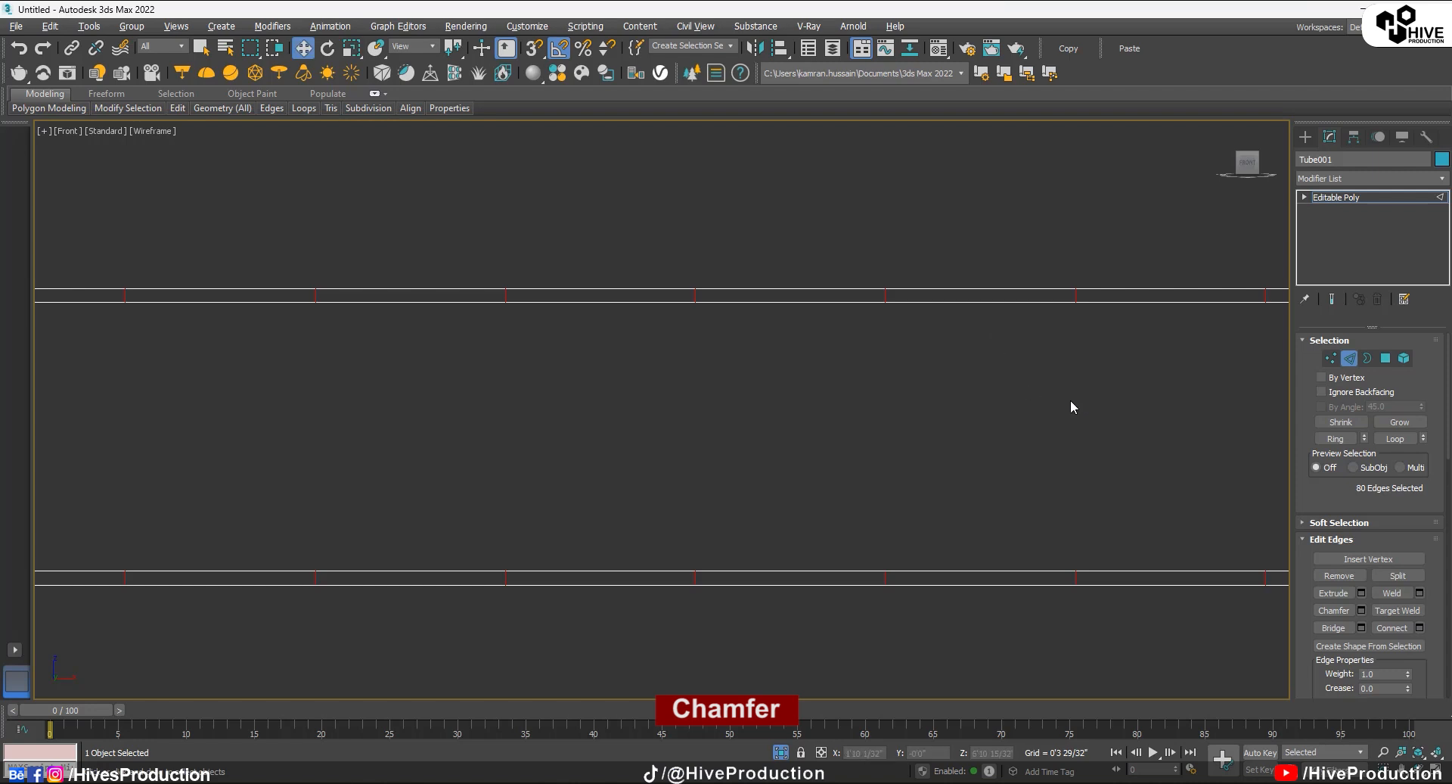
middle_drag(1069, 407, 1127, 395)
click(1361, 611)
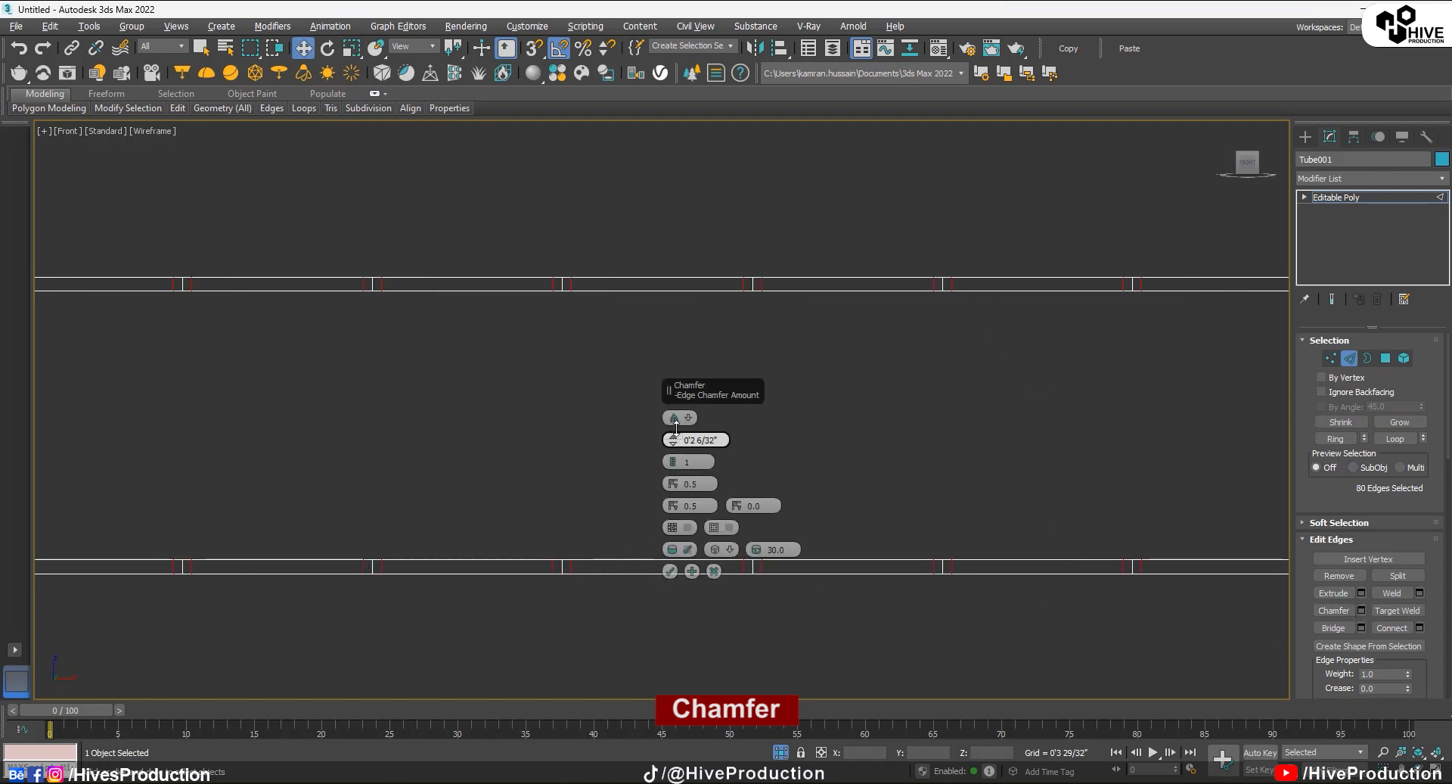
drag(677, 428, 677, 429)
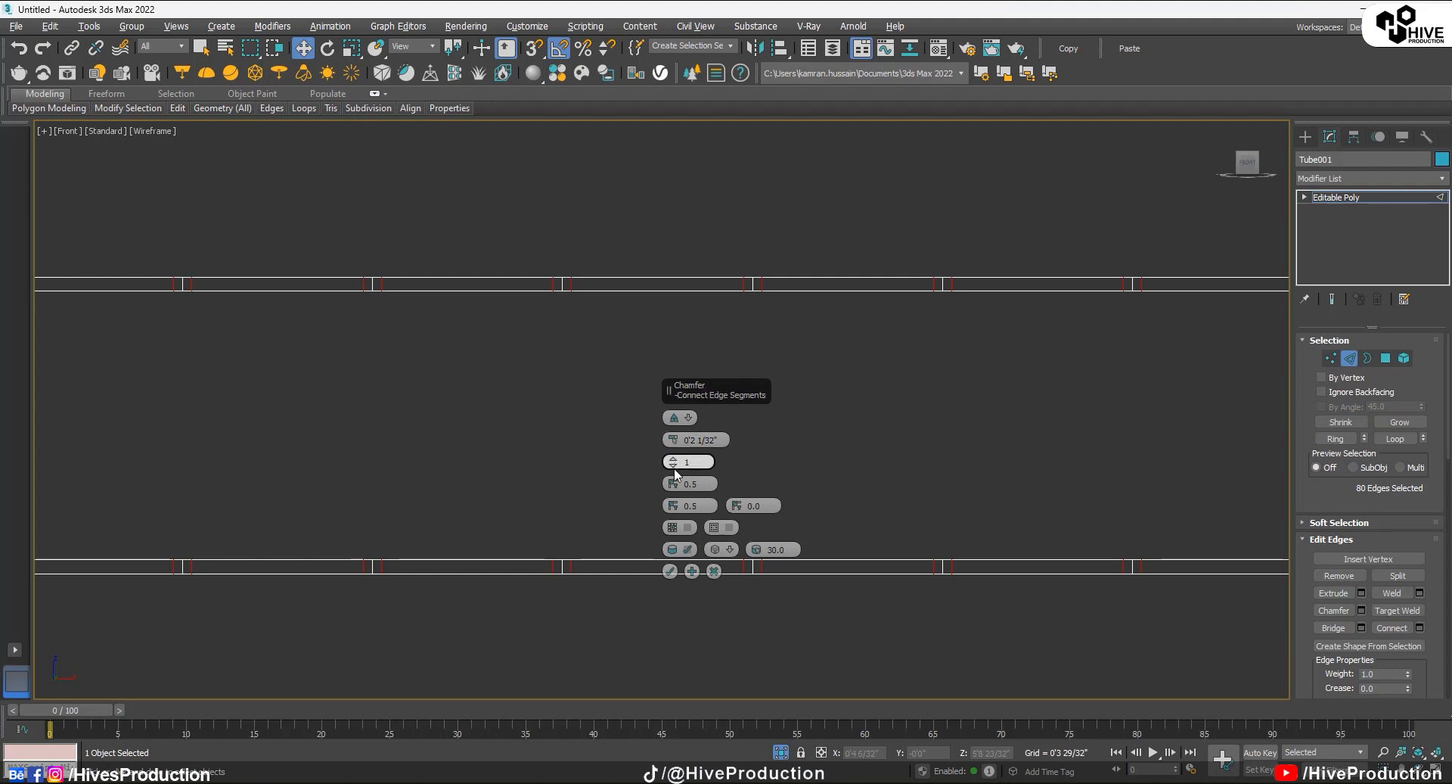
click(671, 571)
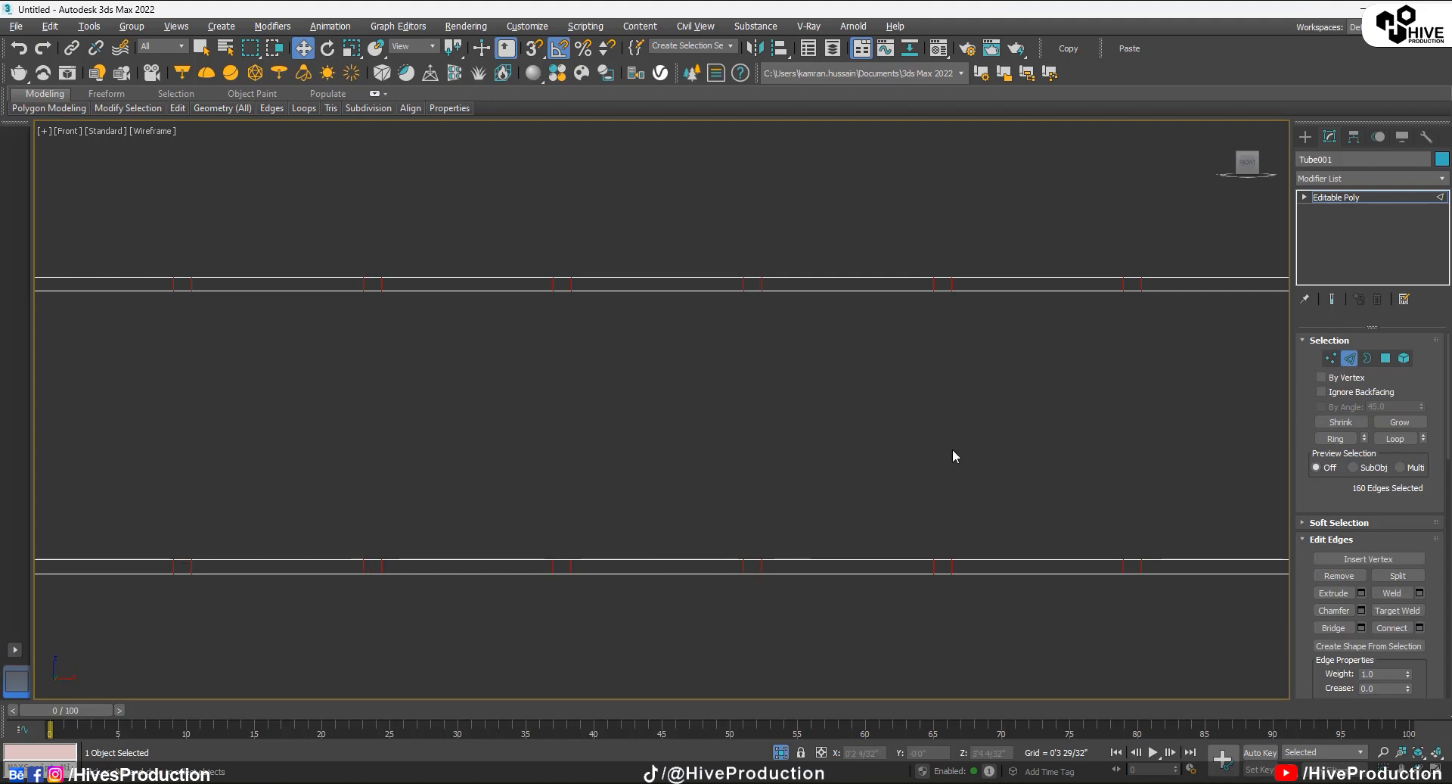
Step: Display edged faces and select the ten small inward-facing polygons between the chamfered edges along the frame's bottom rail
key(alt+w)
key(alt+w)
alt+middle_drag(814, 416, 817, 458)
scroll(791, 465, up, 6)
click(1387, 361)
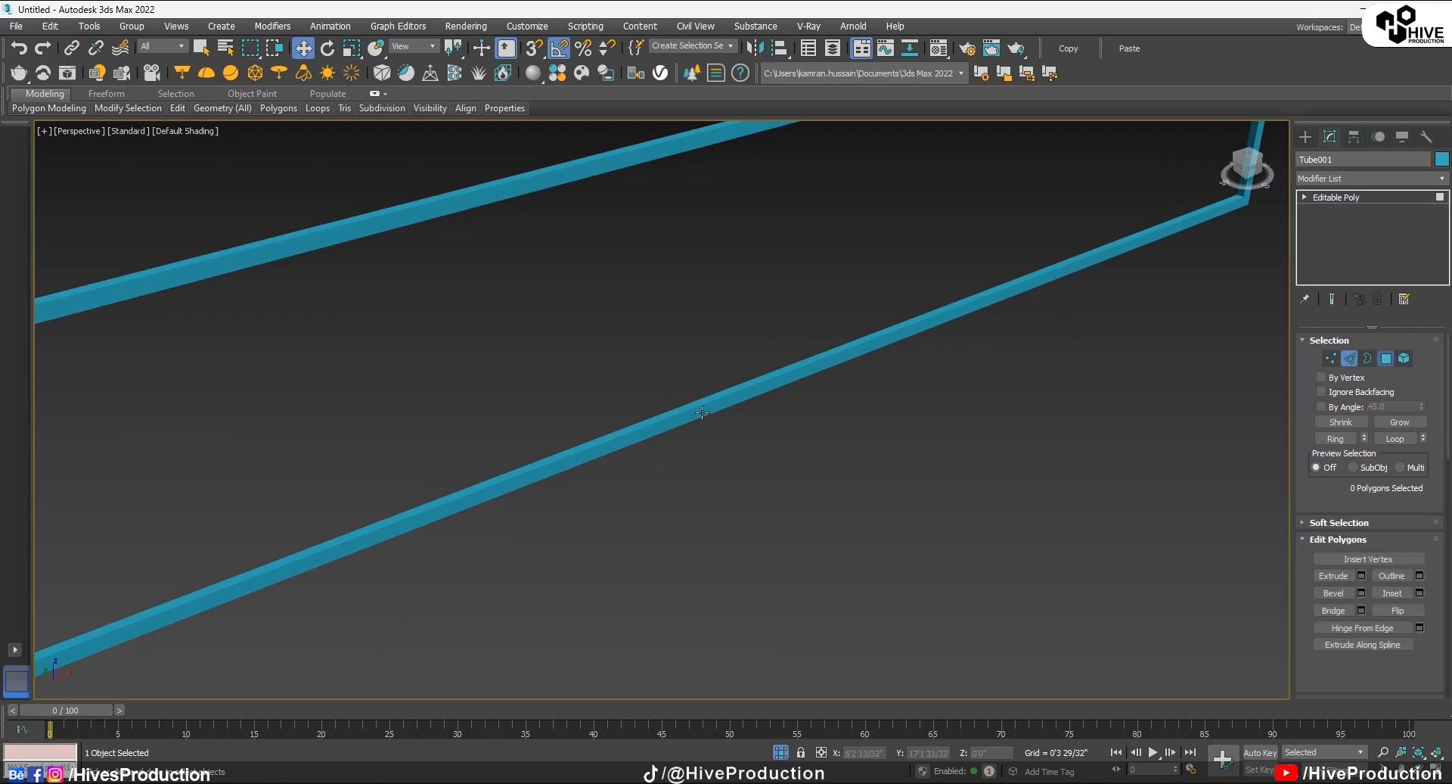
click(682, 401)
key(F4)
alt+middle_drag(840, 358, 938, 379)
ctrl+click(879, 401)
ctrl+click(1173, 345)
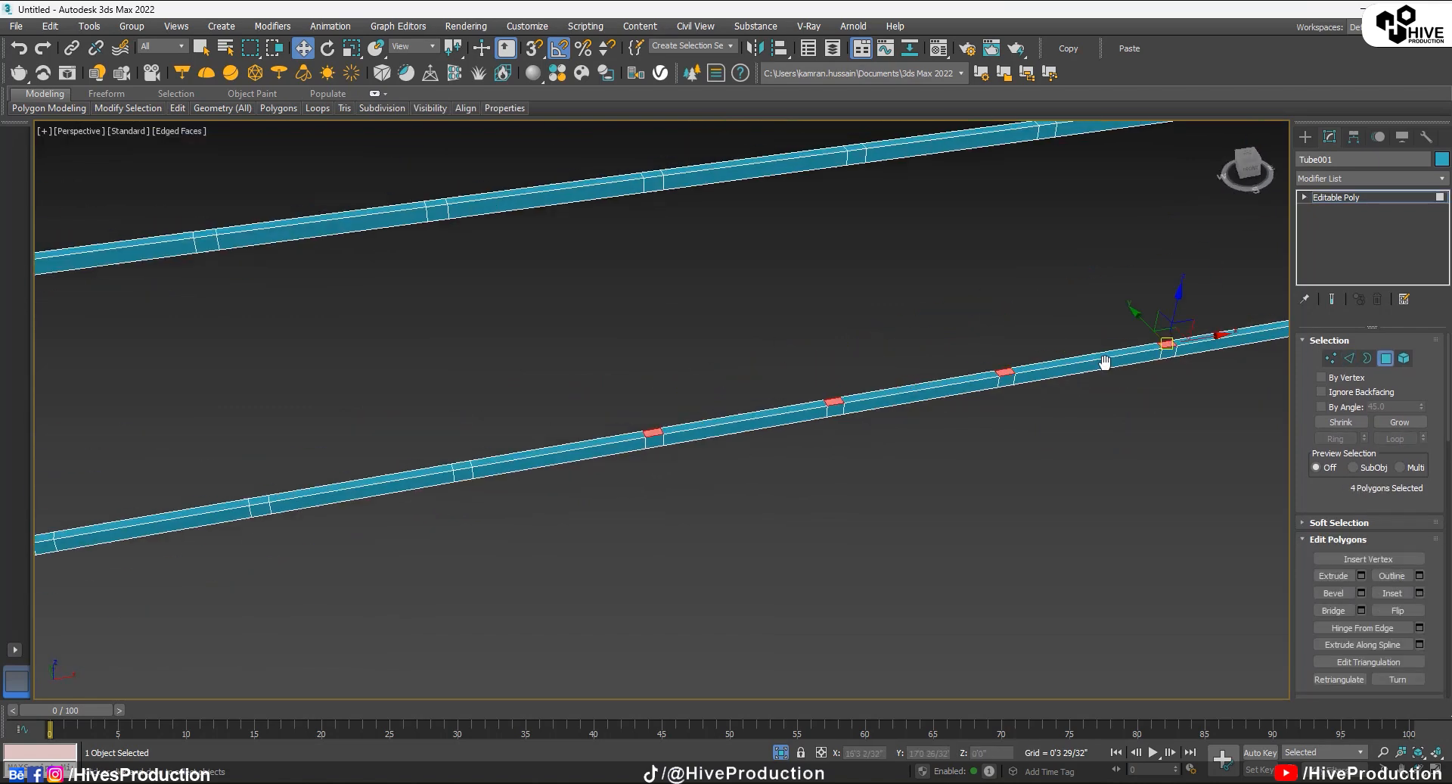
middle_drag(529, 454, 850, 382)
ctrl+click(797, 385)
ctrl+click(606, 416)
ctrl+click(194, 493)
Step: Add the ten matching small inward-facing polygons on the underside of the frame's top rail to the selection
alt+middle_drag(246, 492, 605, 340)
ctrl+click(612, 282)
ctrl+click(794, 333)
ctrl+click(966, 383)
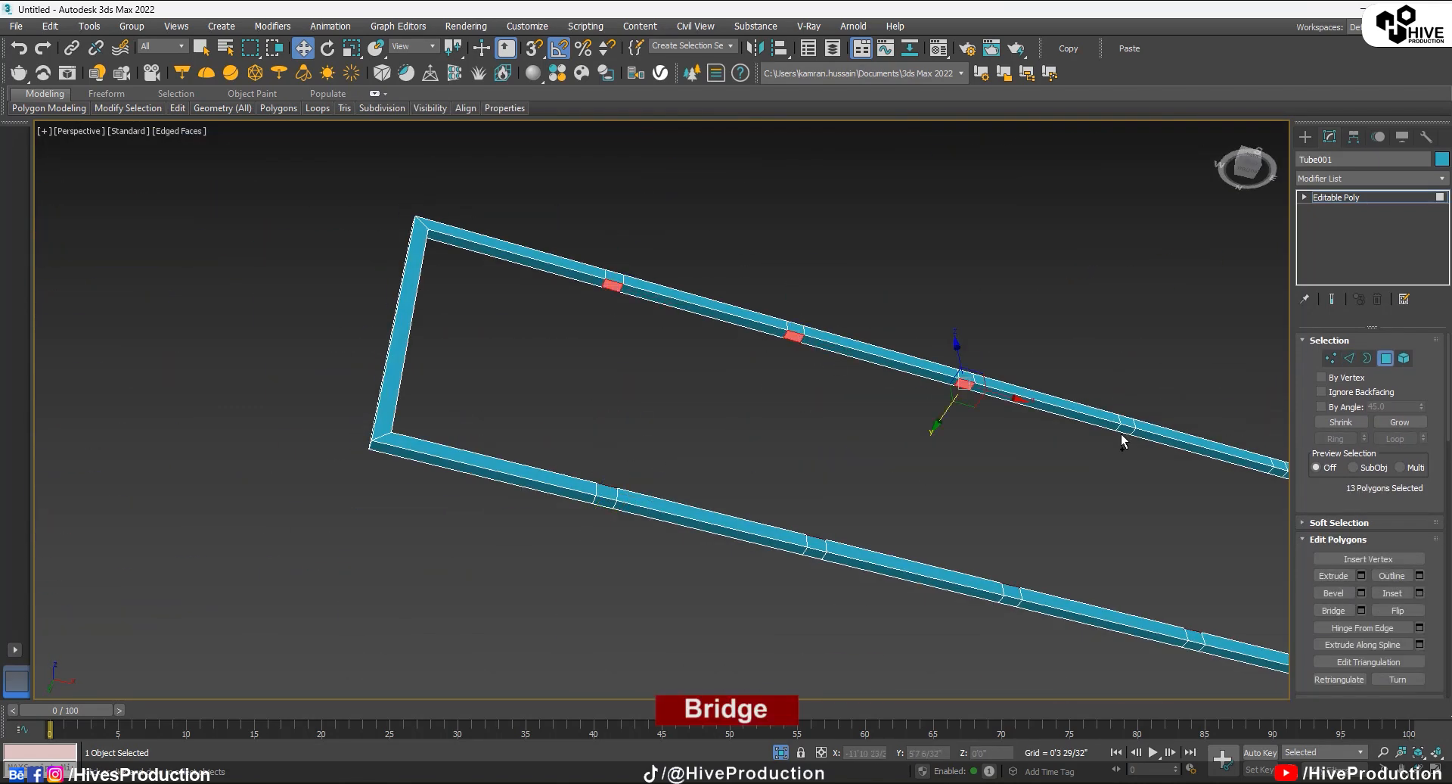
ctrl+click(1124, 430)
middle_drag(1123, 430, 47, 306)
ctrl+click(231, 348)
ctrl+click(401, 392)
key(z)
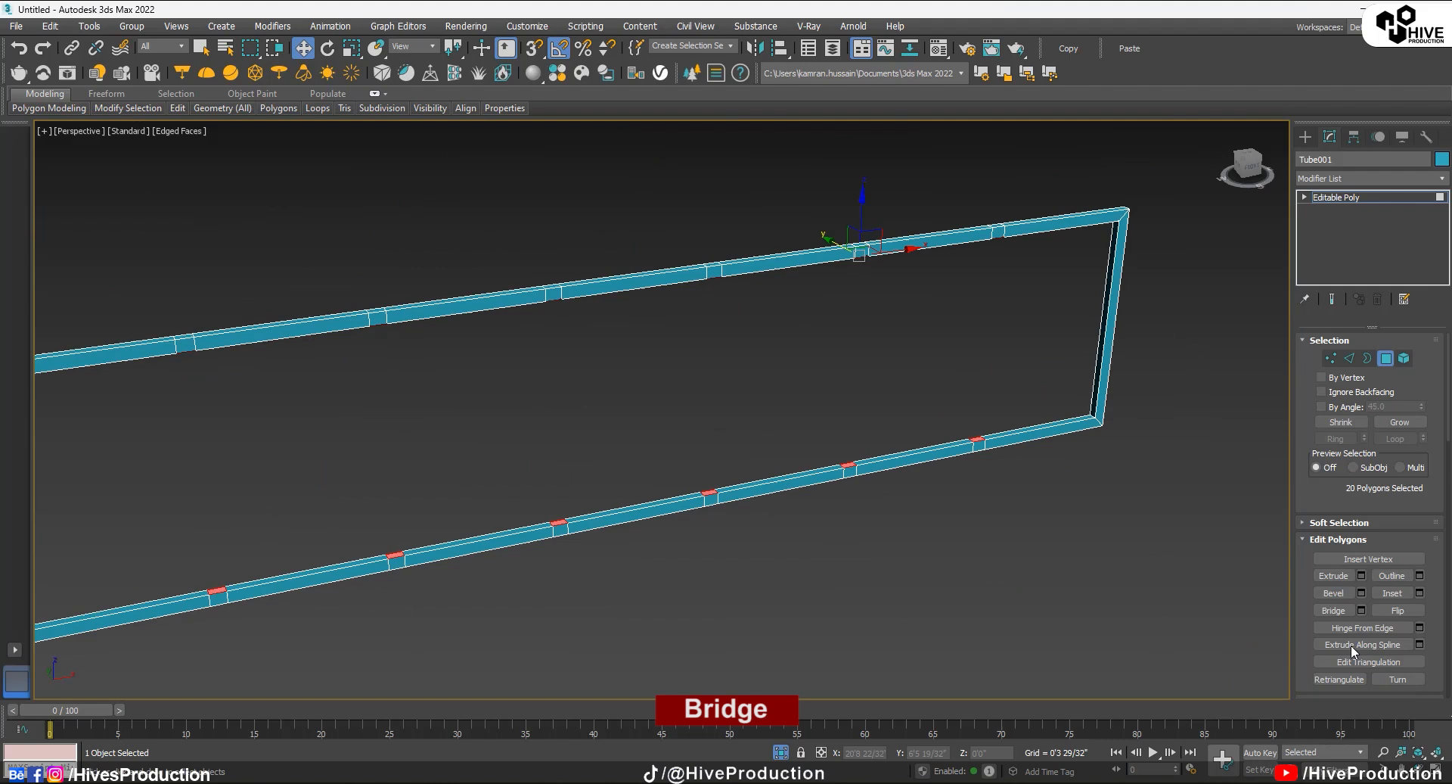
Step: Bridge the selected rail polygons to form ten vertical mullions across the frame and deselect the frame
click(1336, 609)
alt+middle_drag(623, 556, 1178, 388)
click(1385, 358)
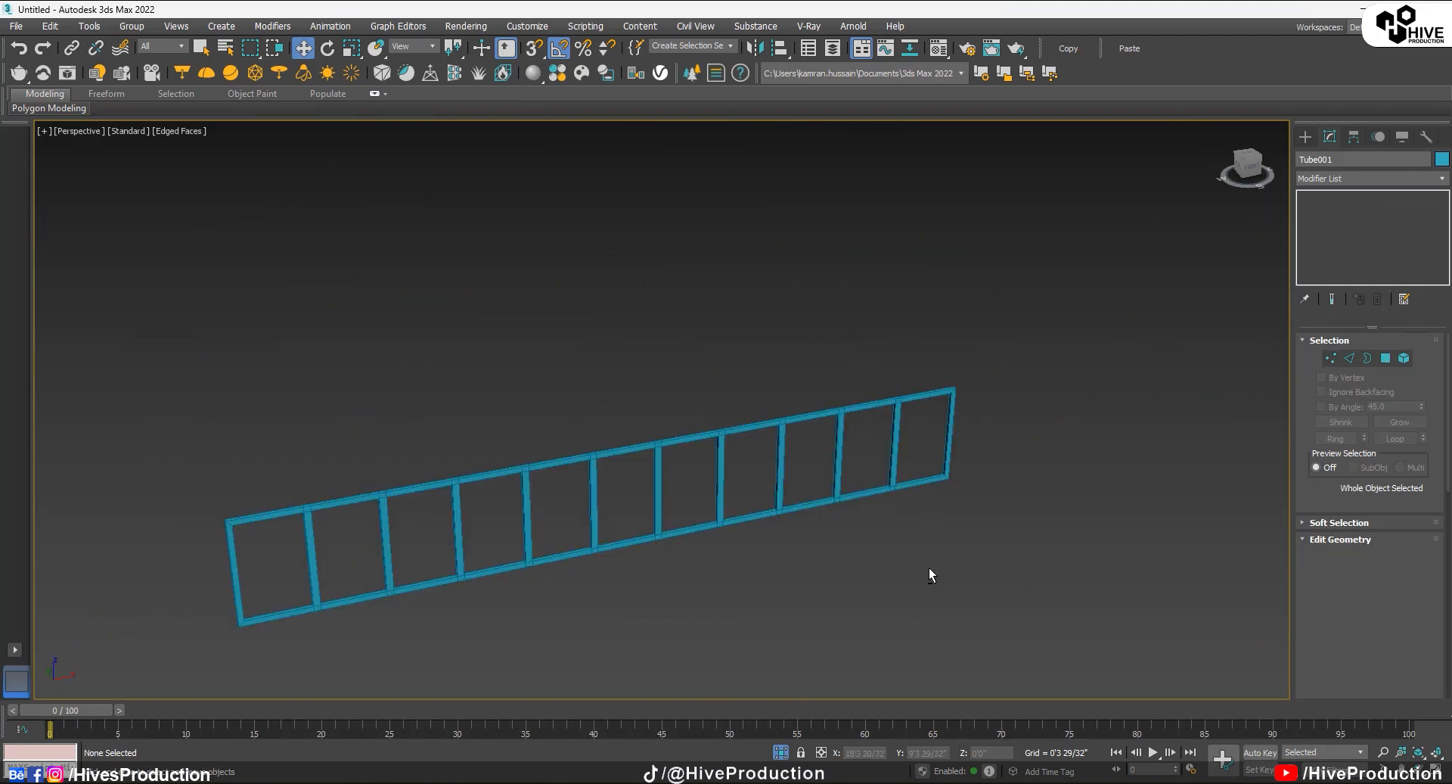
click(929, 568)
alt+middle_drag(929, 567, 866, 531)
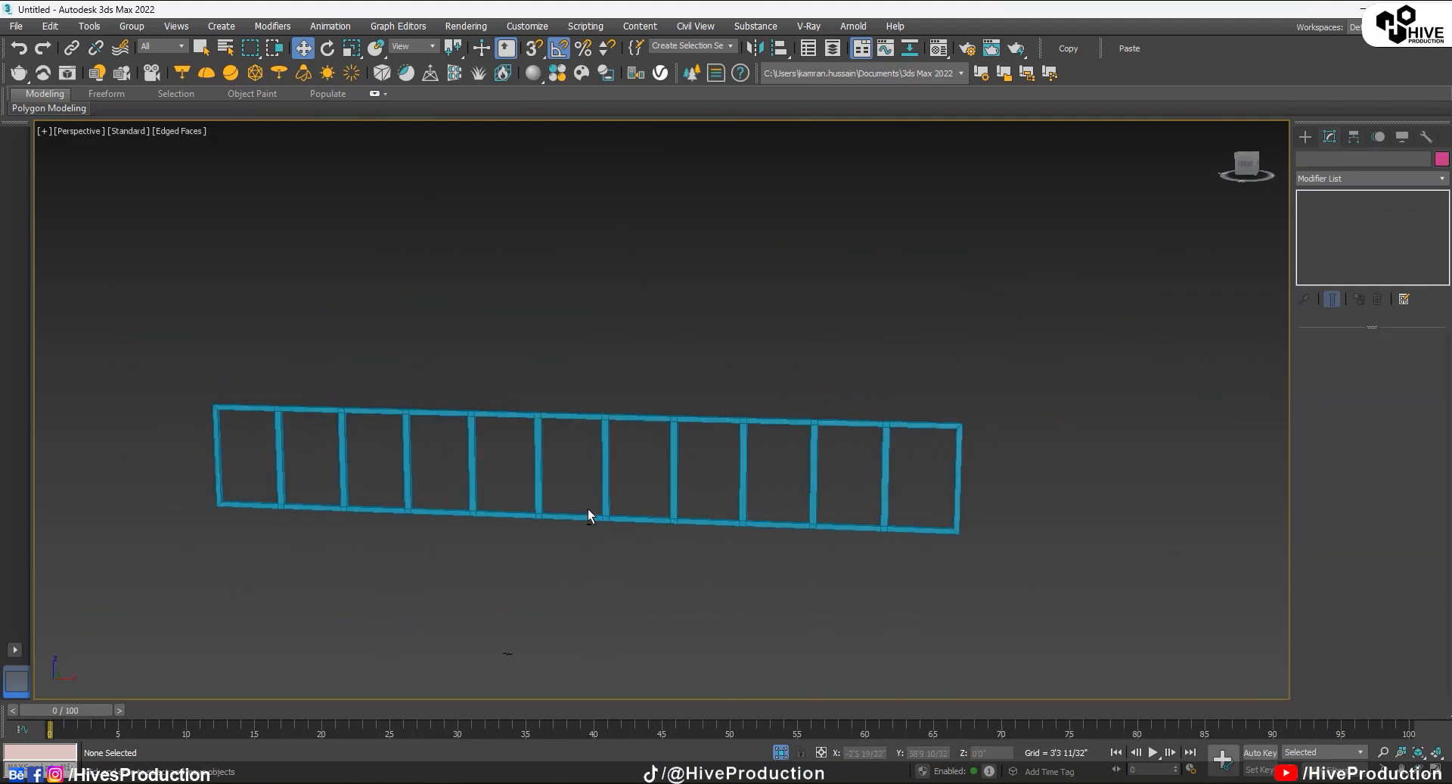
alt+middle_drag(589, 509, 650, 523)
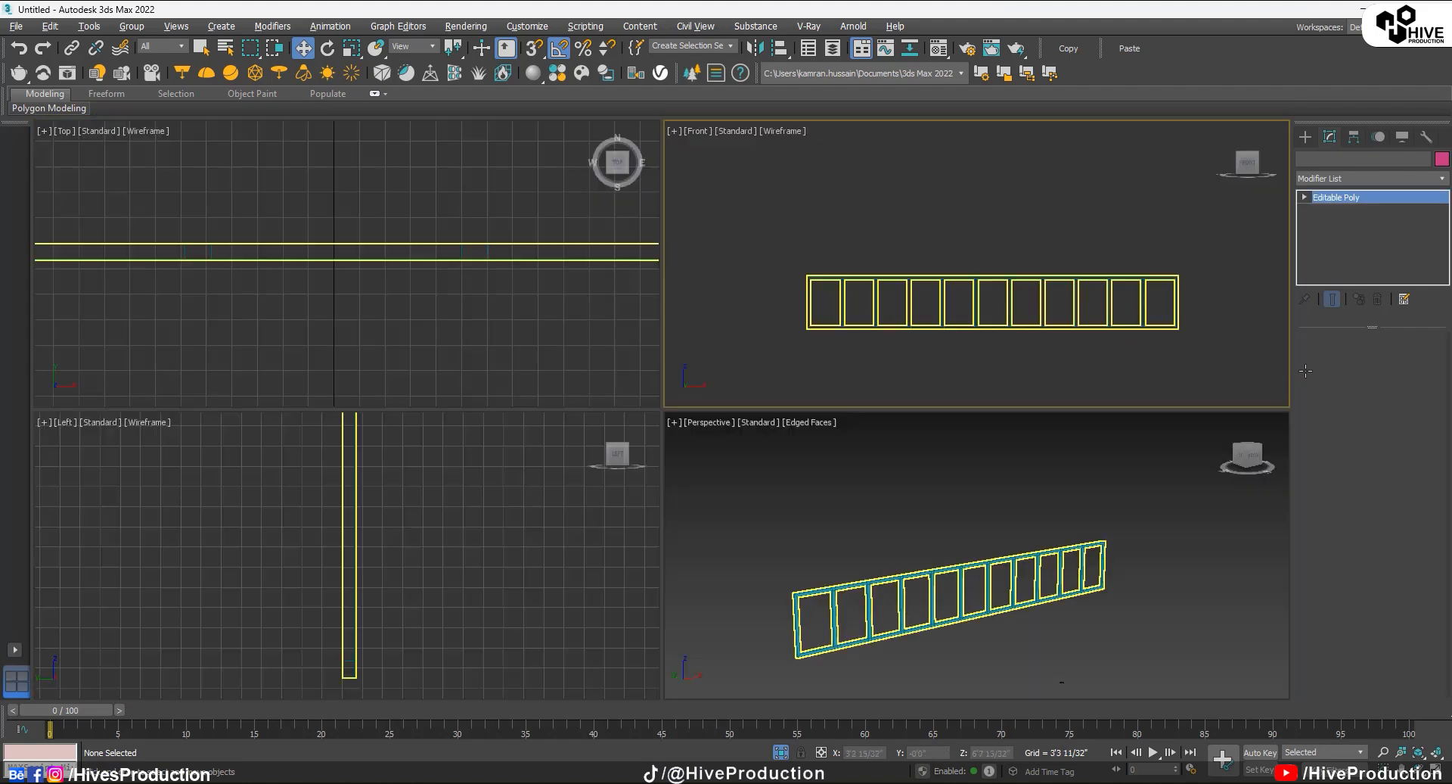
Step: Connect the vertical edges of the frame's uprights and mullions with 2 segments and a pinch of -78
click(1165, 301)
key(2)
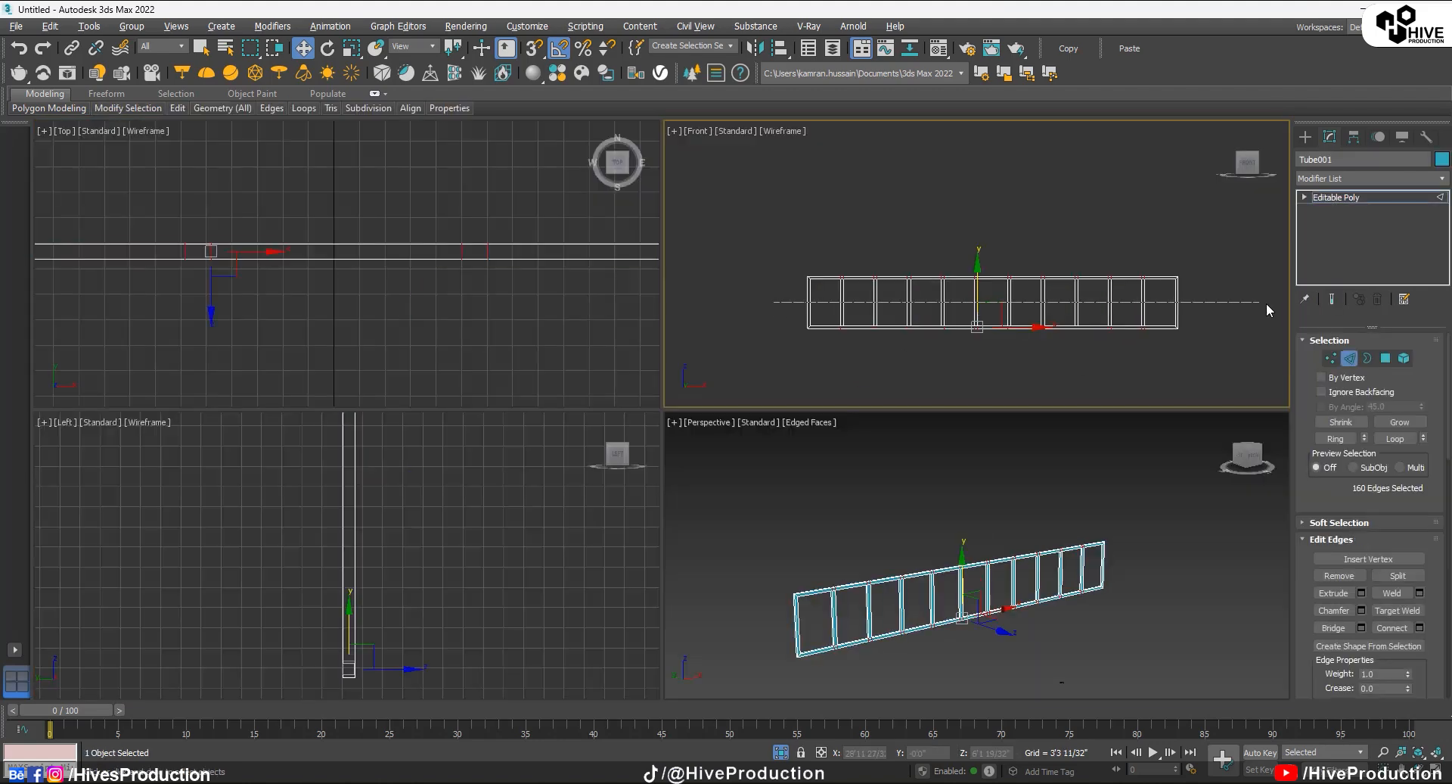
click(1419, 628)
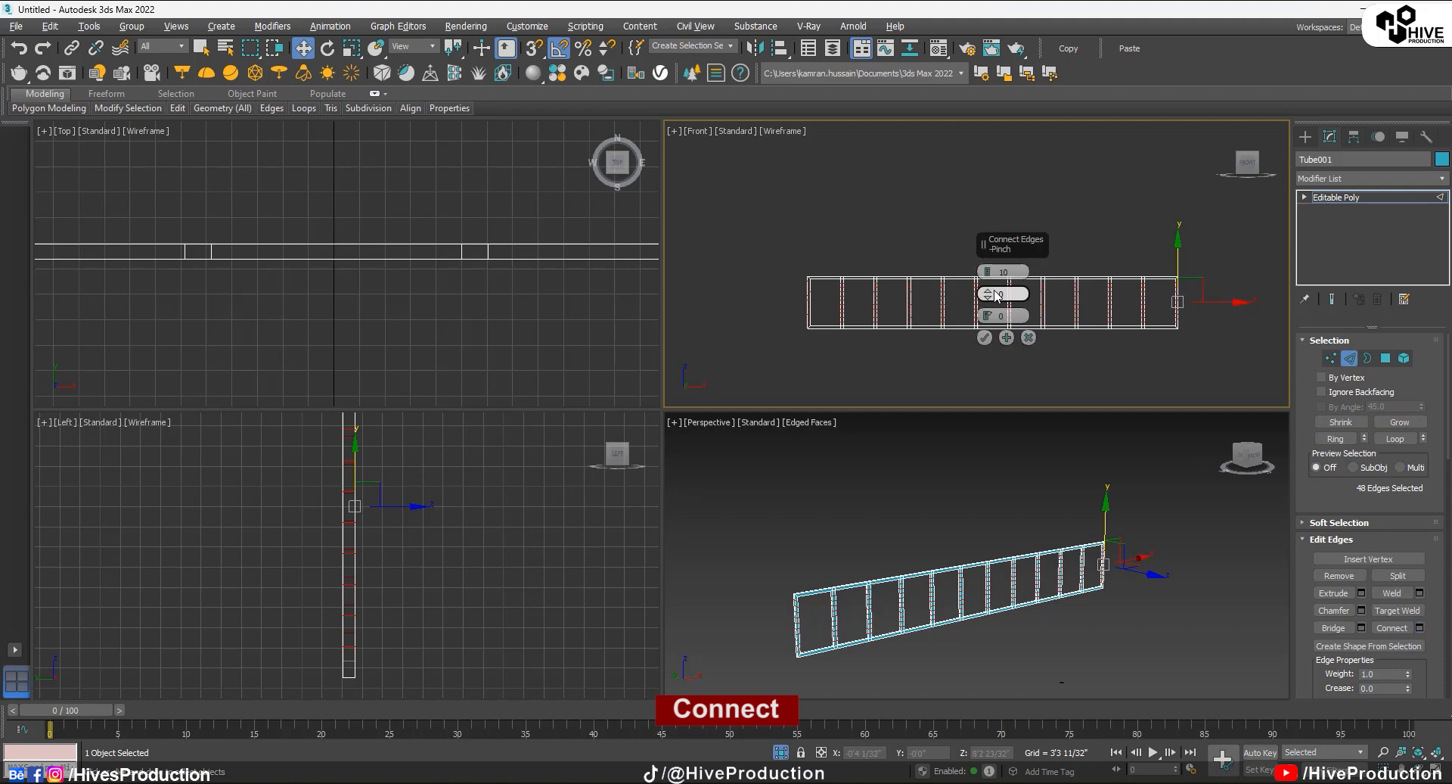
scroll(986, 302, up, 5)
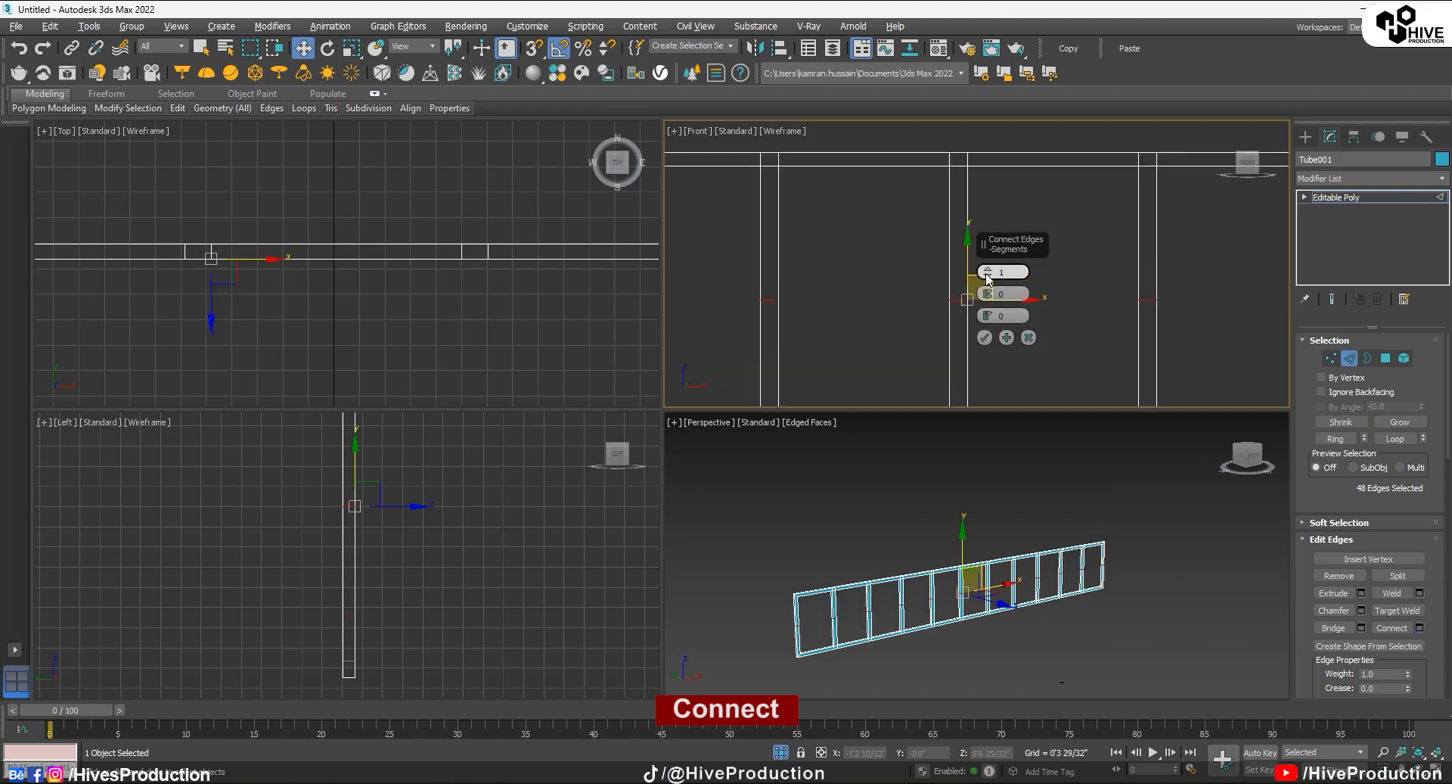
click(987, 268)
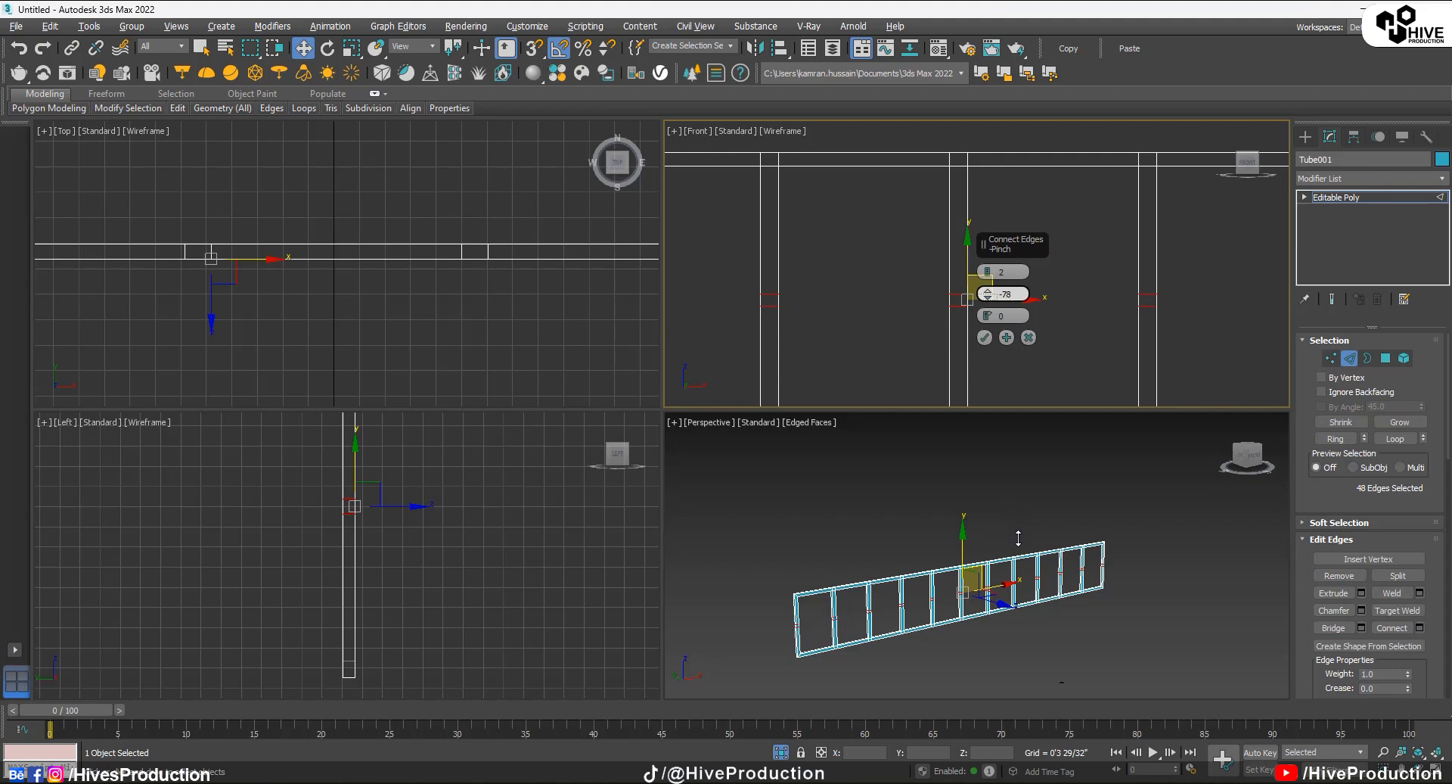
click(985, 338)
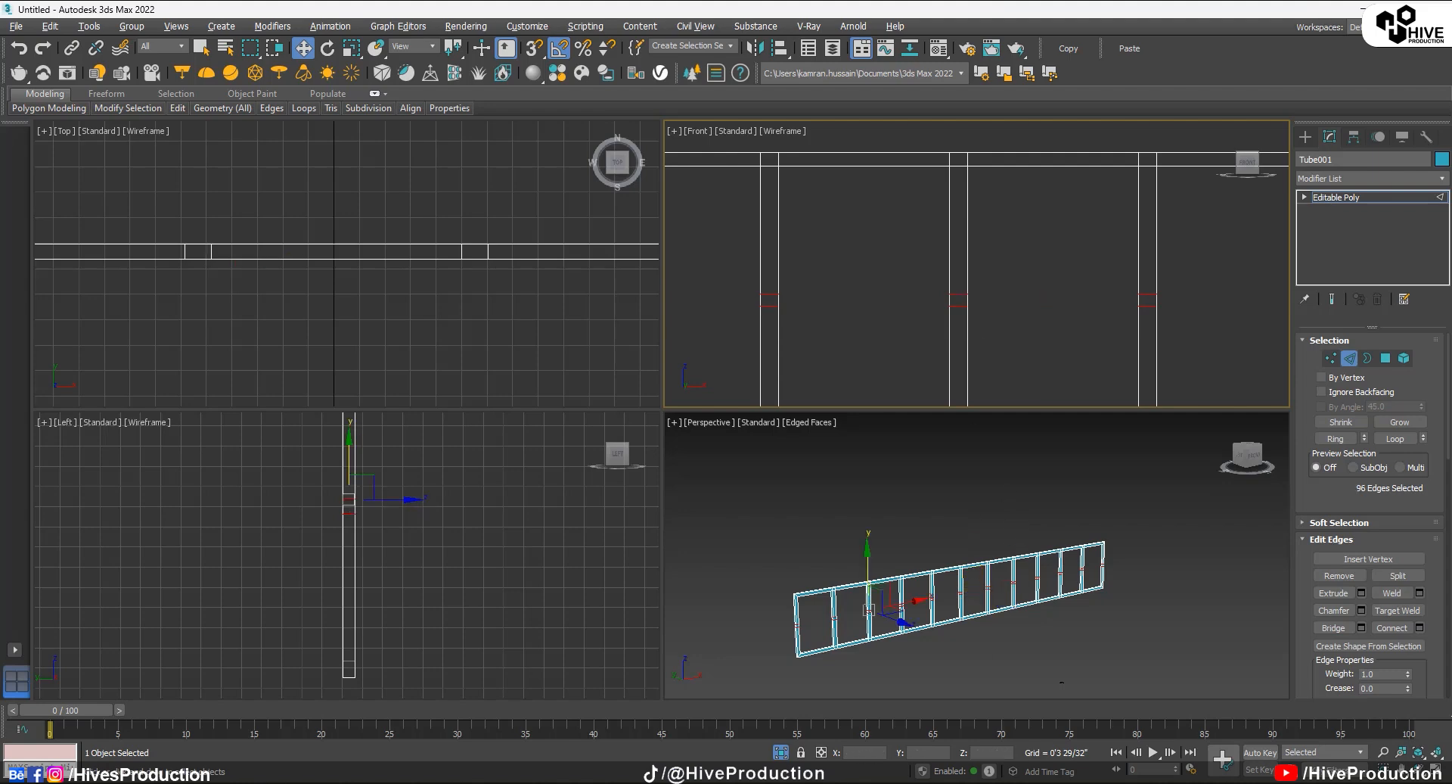
Step: Bridge the facing polygons between the new mid-height edges of two neighbouring mullions into a horizontal crossbar
click(1390, 362)
key(alt+w)
alt+middle_drag(976, 587, 710, 519)
scroll(710, 519, up, 10)
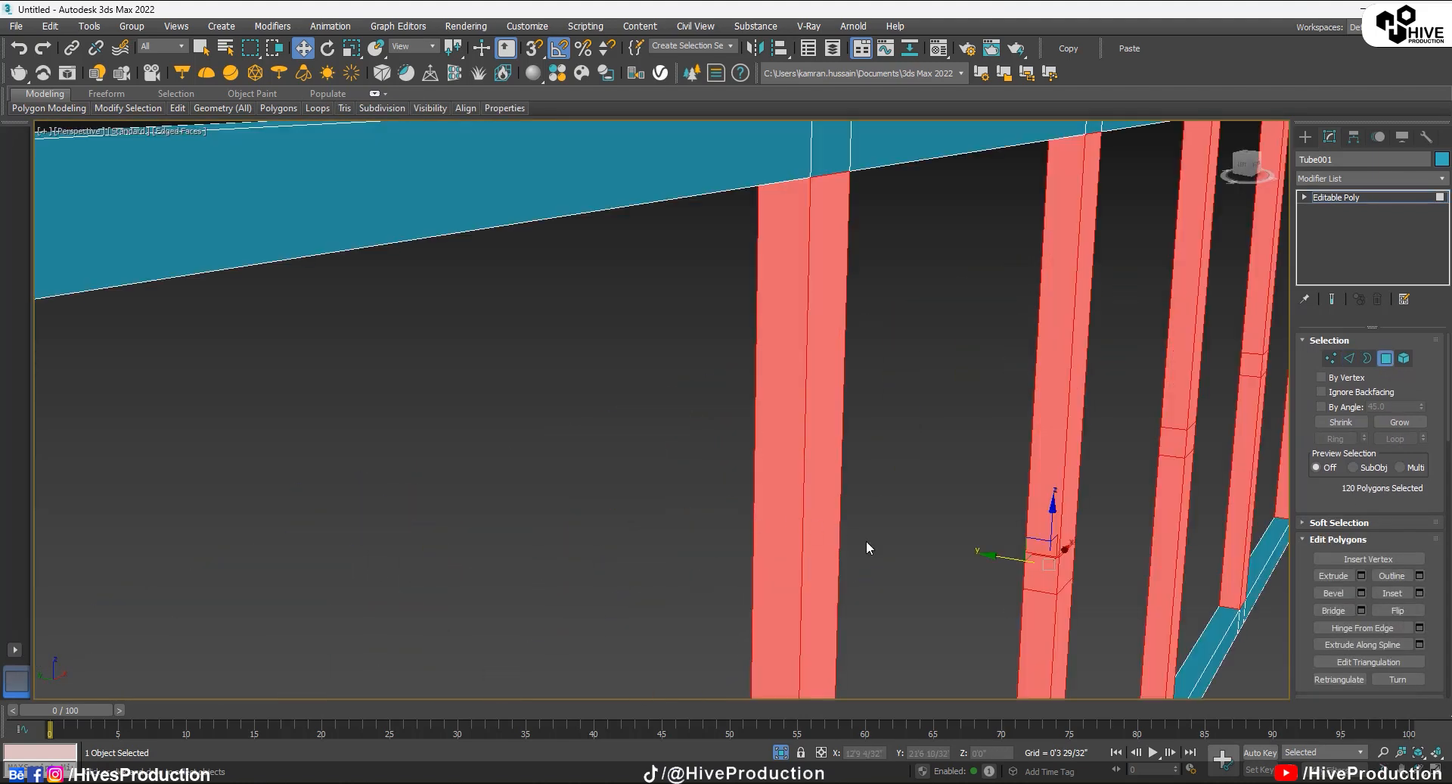
scroll(867, 547, down, 10)
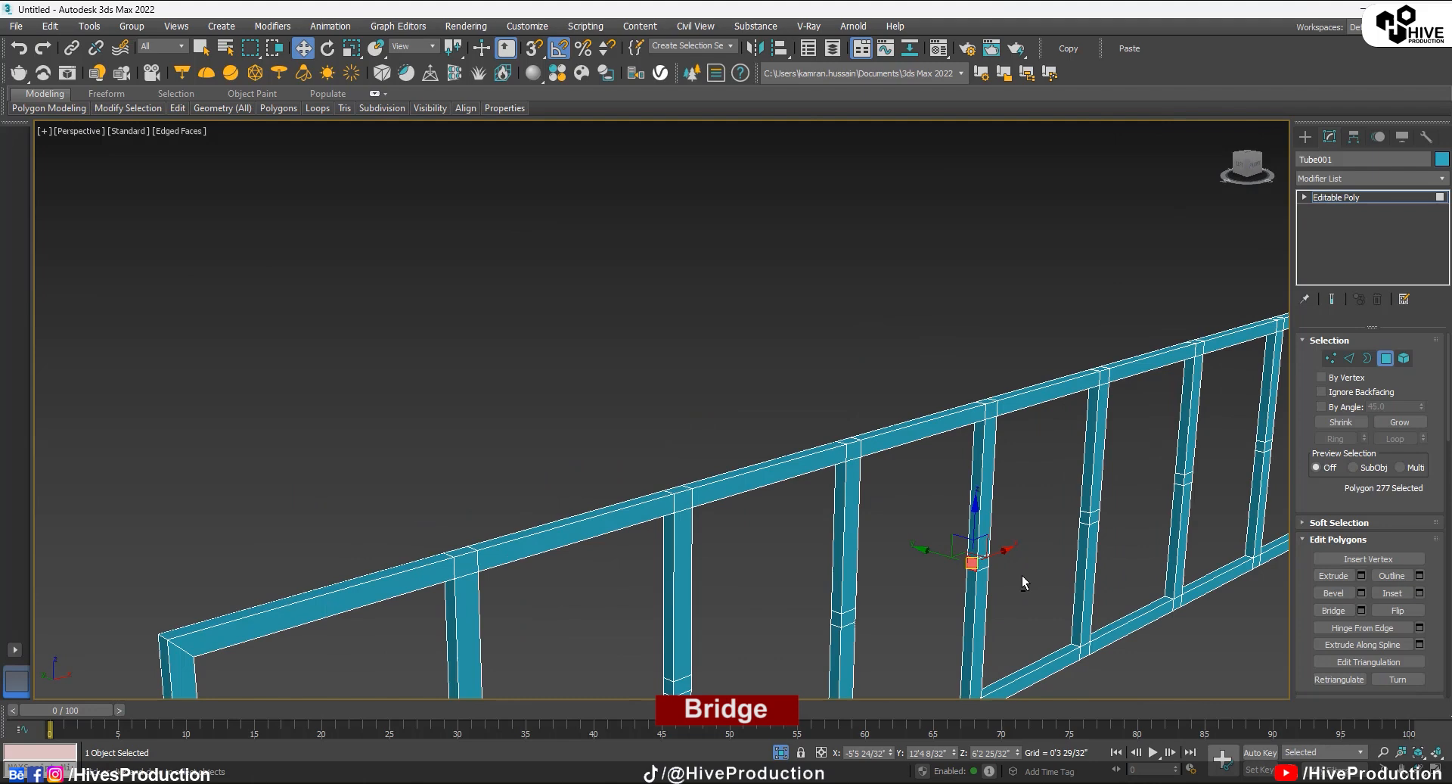
alt+middle_drag(1023, 576, 824, 535)
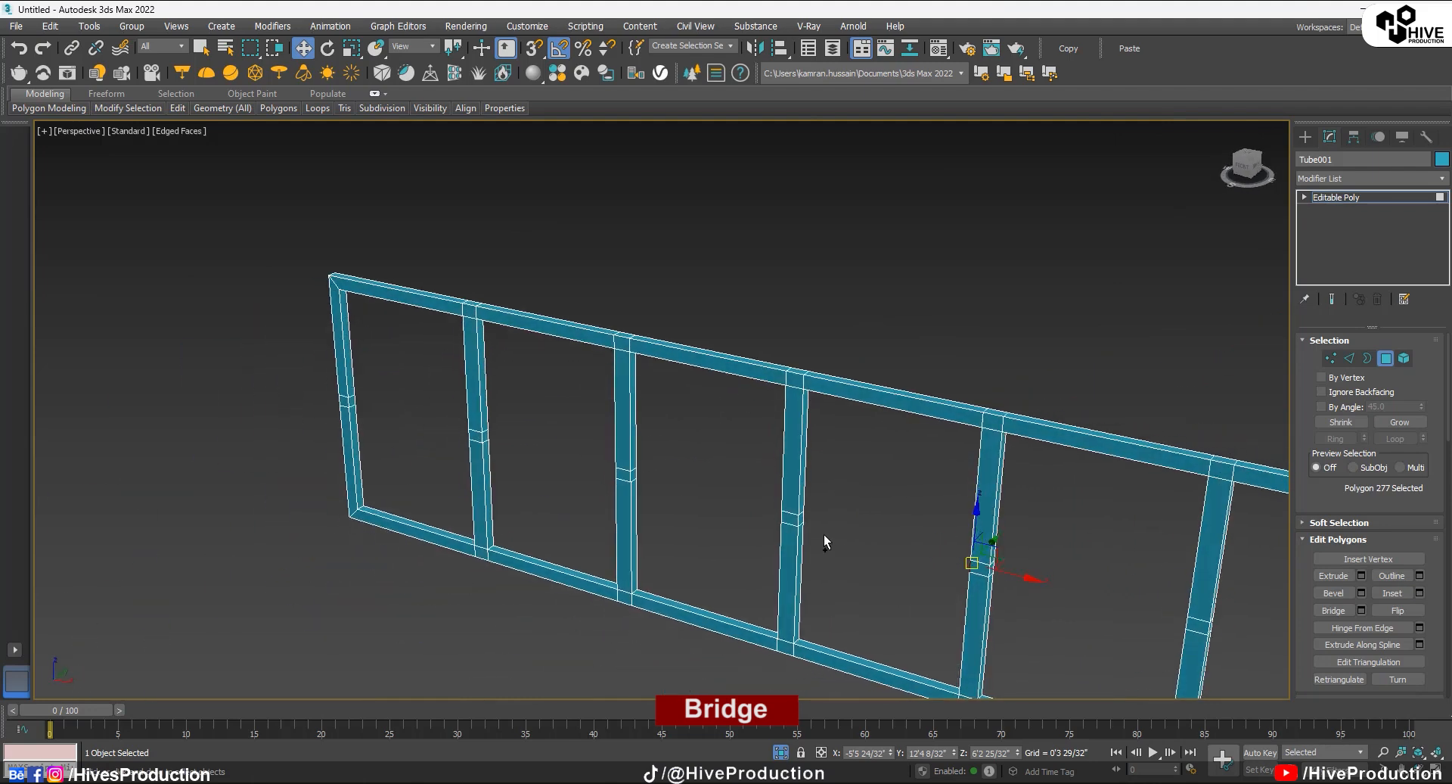
ctrl+click(802, 519)
click(1333, 609)
alt+middle_drag(976, 622, 981, 572)
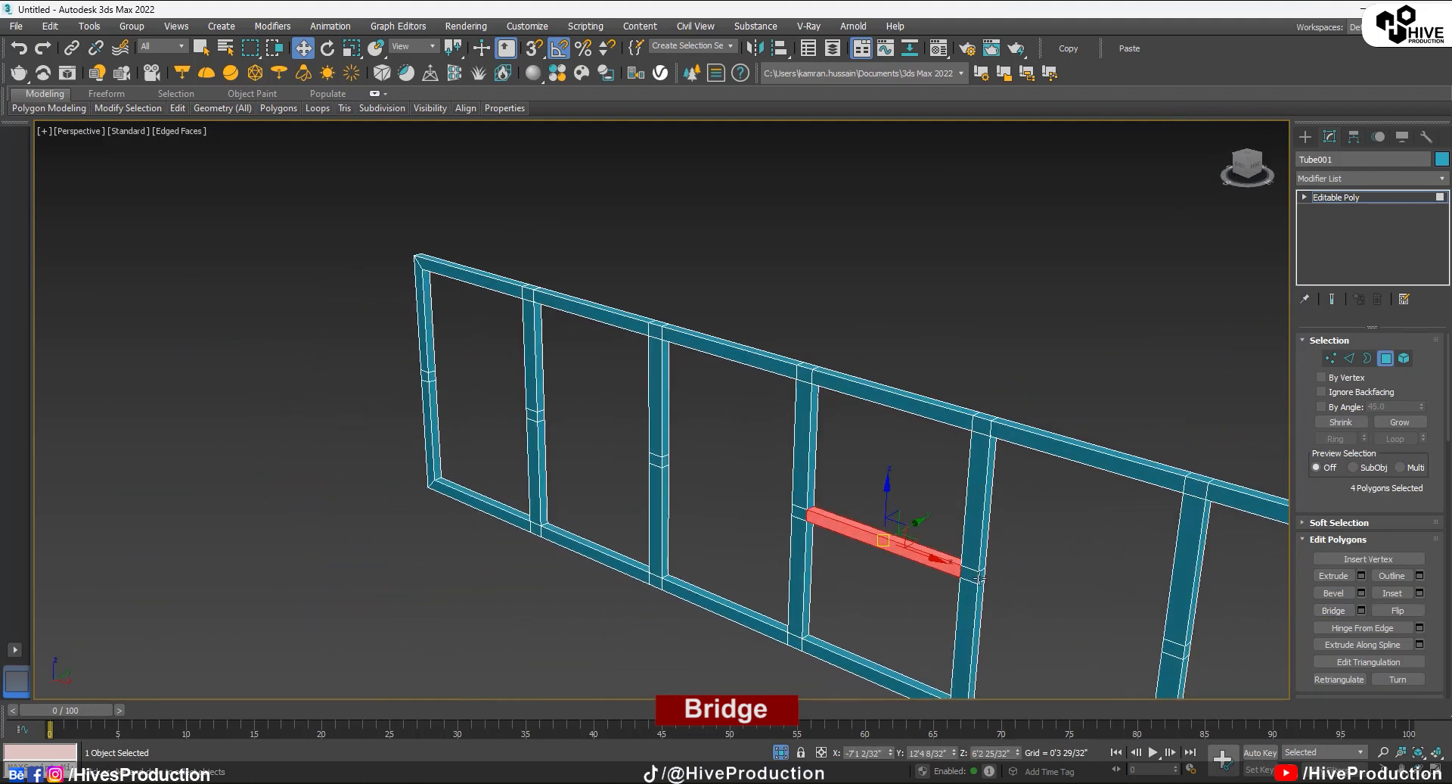
Step: Bridge the facing mid-height polygons in the following bays to continue the crossbar towards one end of the frame
click(981, 573)
alt+middle_drag(1184, 618, 1015, 524)
ctrl+click(988, 455)
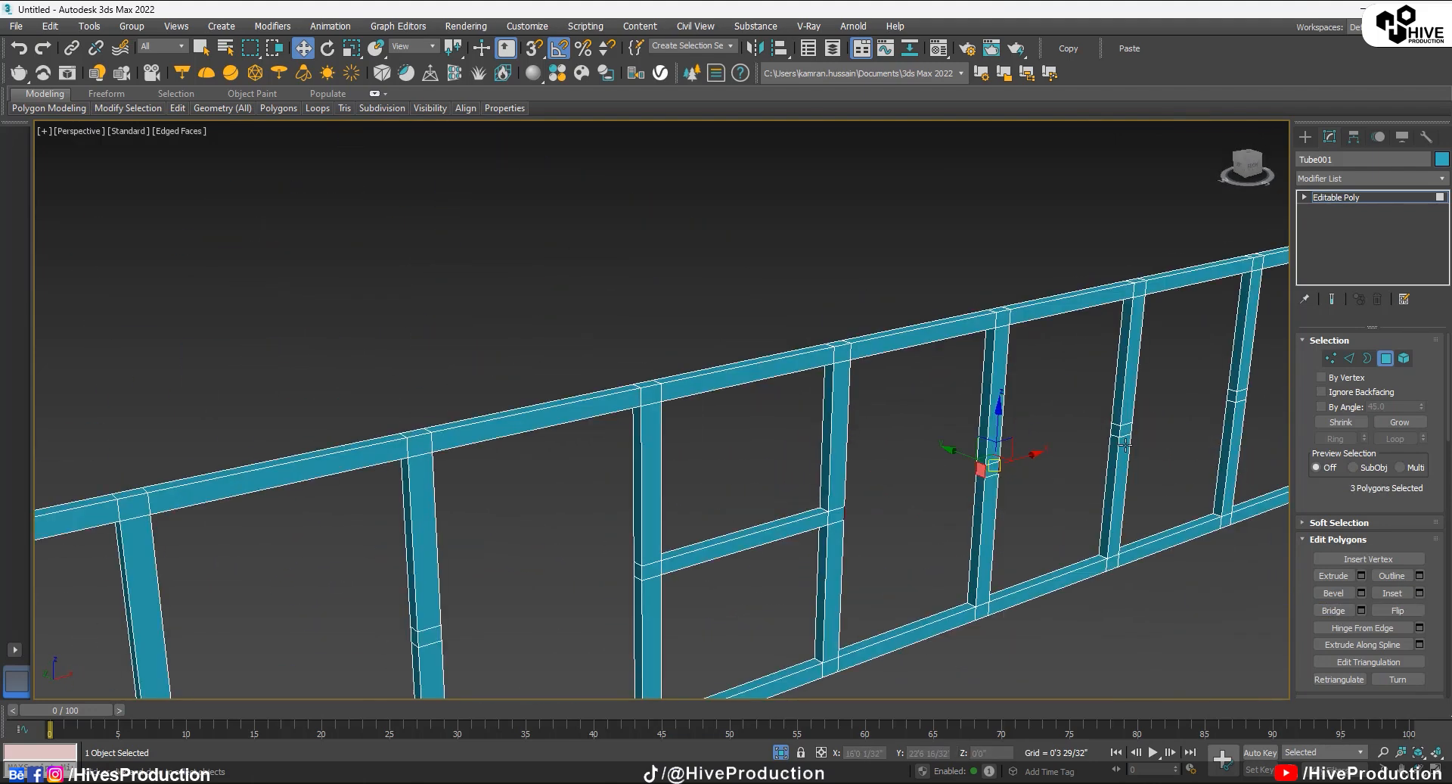
click(1333, 610)
alt+middle_drag(832, 522, 529, 484)
click(162, 479)
click(1333, 610)
ctrl+click(348, 324)
click(1334, 610)
Step: Bridge the facing mid-height polygons in the remaining bays to extend the crossbar to the frame's other end
alt+middle_drag(1055, 516, 924, 435)
click(967, 460)
ctrl+click(861, 450)
click(1341, 610)
click(923, 434)
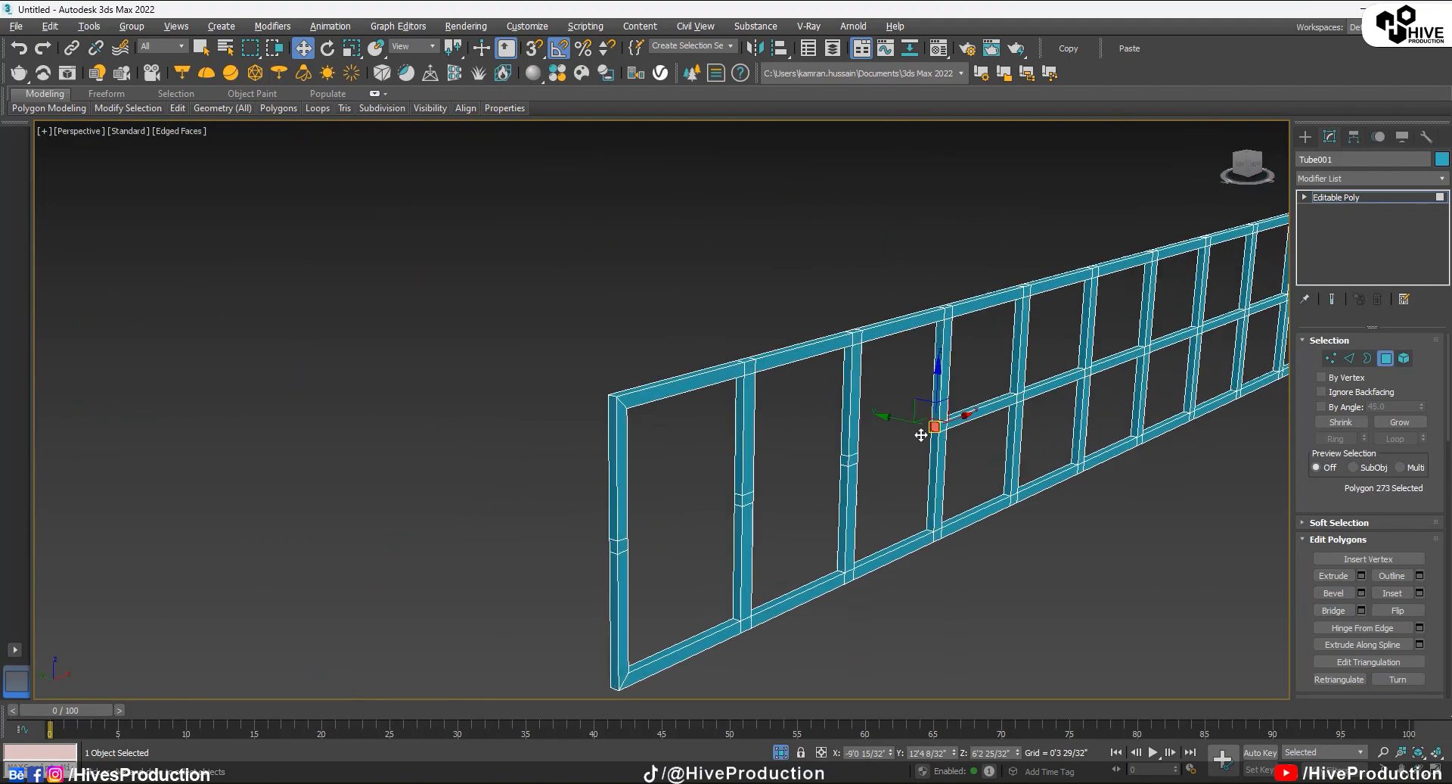
ctrl+click(849, 450)
click(1334, 609)
click(1333, 609)
alt+middle_drag(817, 360, 847, 551)
Step: Bring the room back out of isolation and copy the floor slab up to the top of the walls as a ceiling
key(alt+q)
click(674, 542)
middle_drag(789, 651, 659, 489)
click(746, 420)
alt+middle_drag(854, 476, 777, 460)
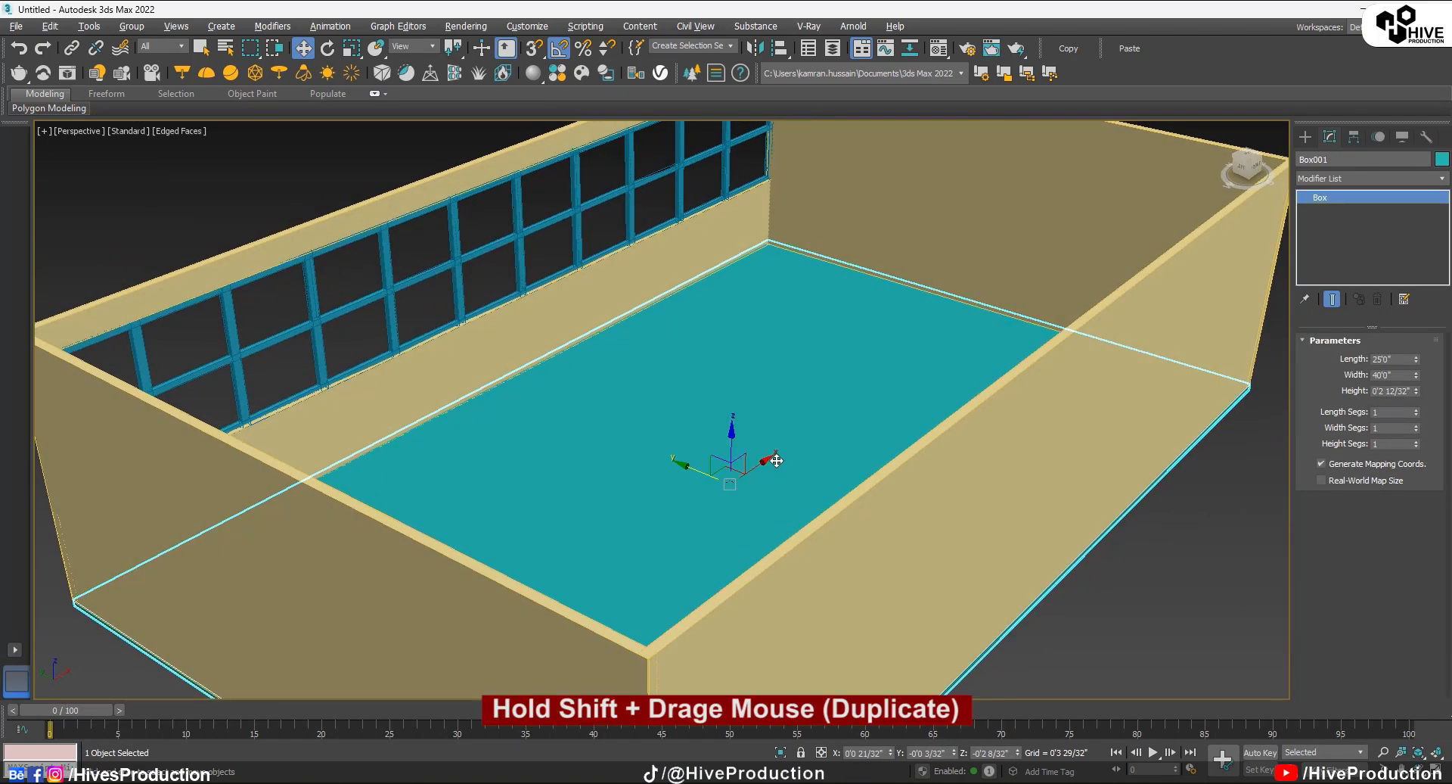
shift+drag(735, 458, 670, 192)
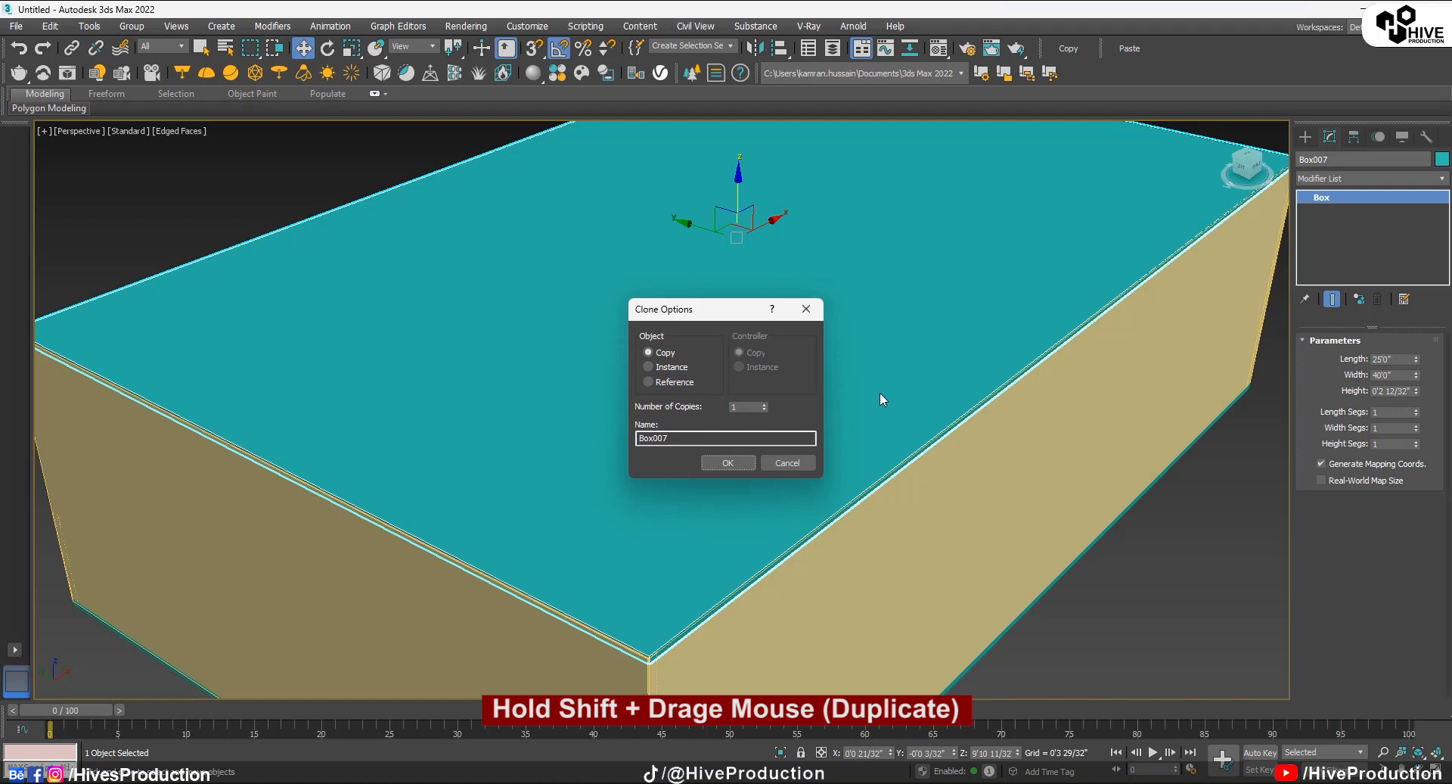
click(728, 463)
Step: Raise the ceiling slab by about 0'1 19/32" in the Front view so it rests on the walls' upper edge
key(ctrl+d)
key(alt+w)
scroll(1088, 320, down, 5)
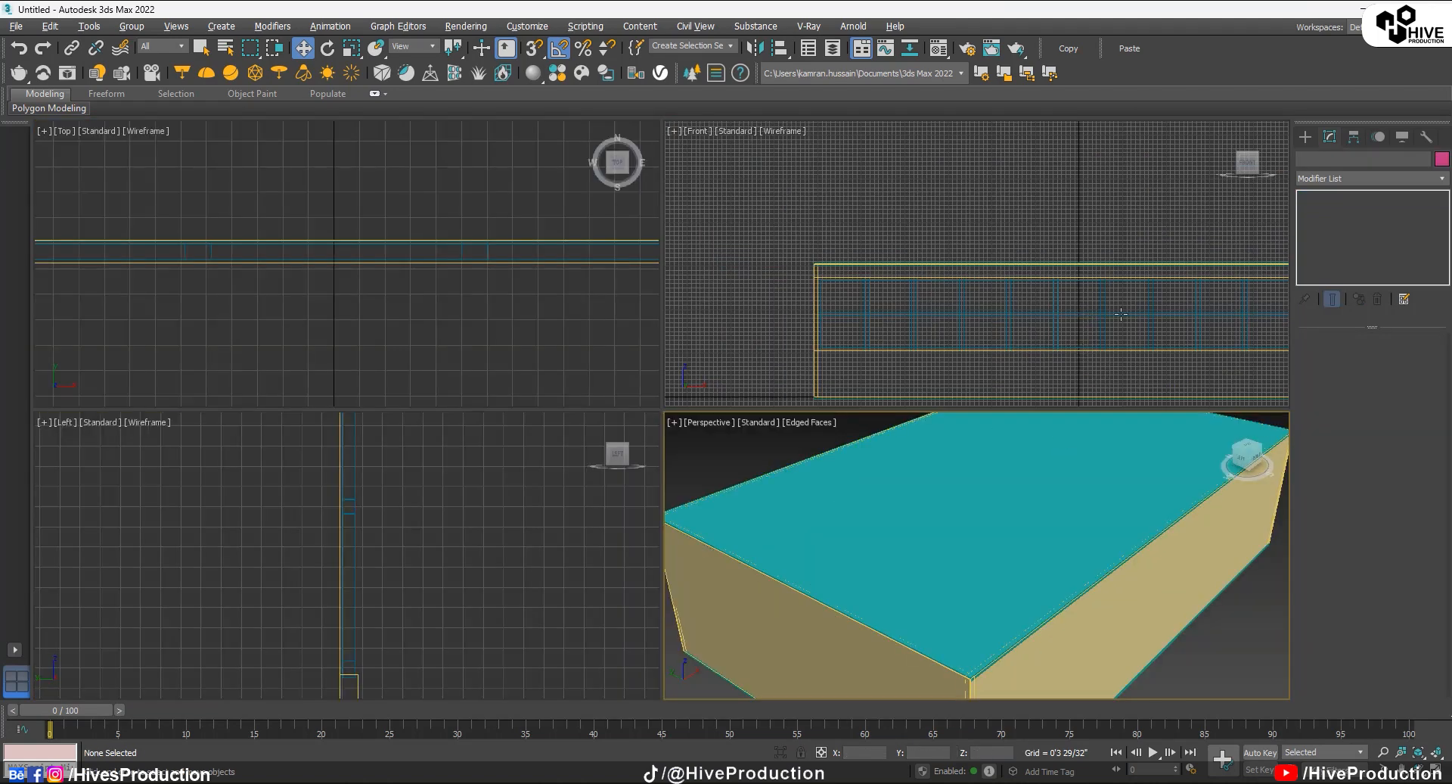
middle_drag(1088, 319, 927, 243)
scroll(926, 242, down, 3)
click(1096, 463)
scroll(892, 175, up, 5)
middle_drag(1048, 343, 1005, 257)
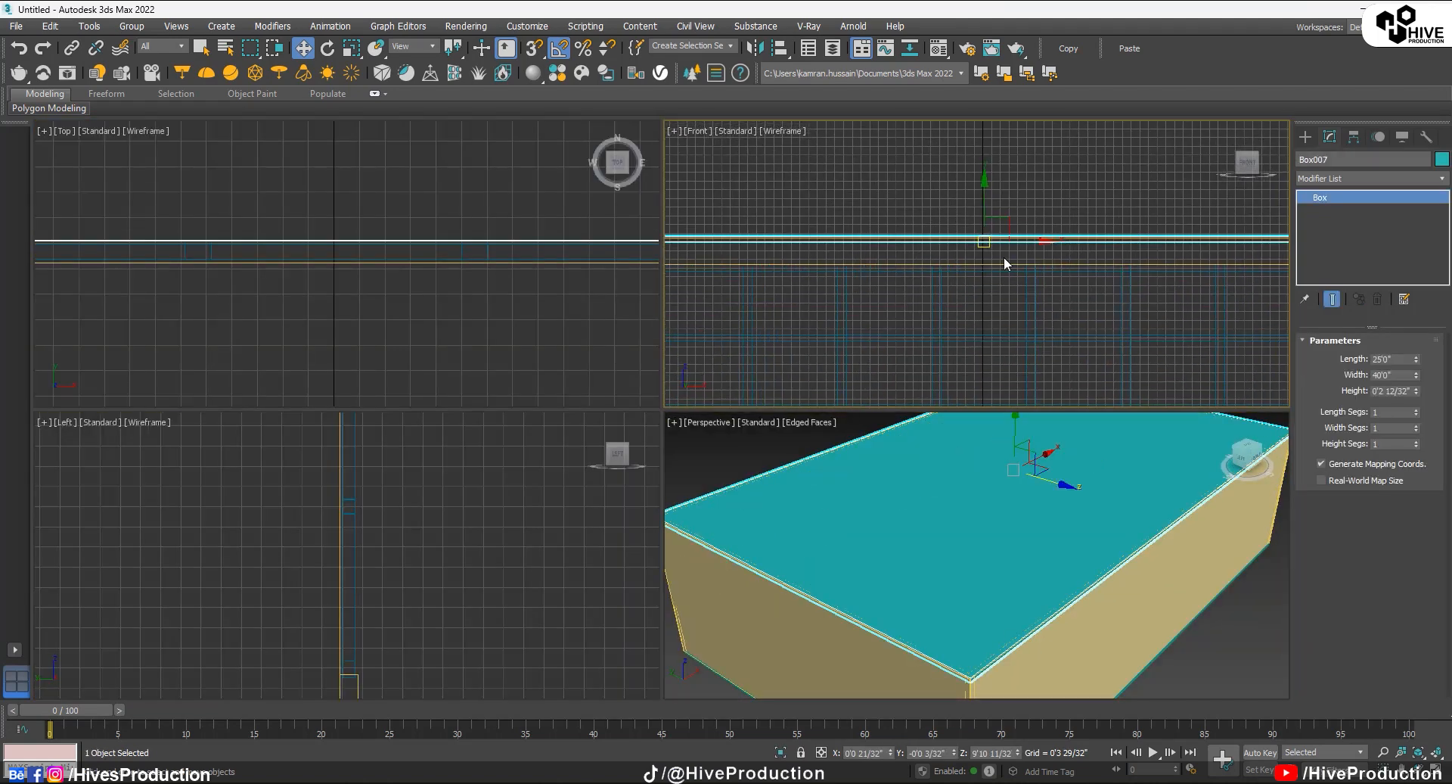
scroll(1009, 260, up, 6)
middle_drag(931, 160, 930, 184)
drag(930, 184, 930, 169)
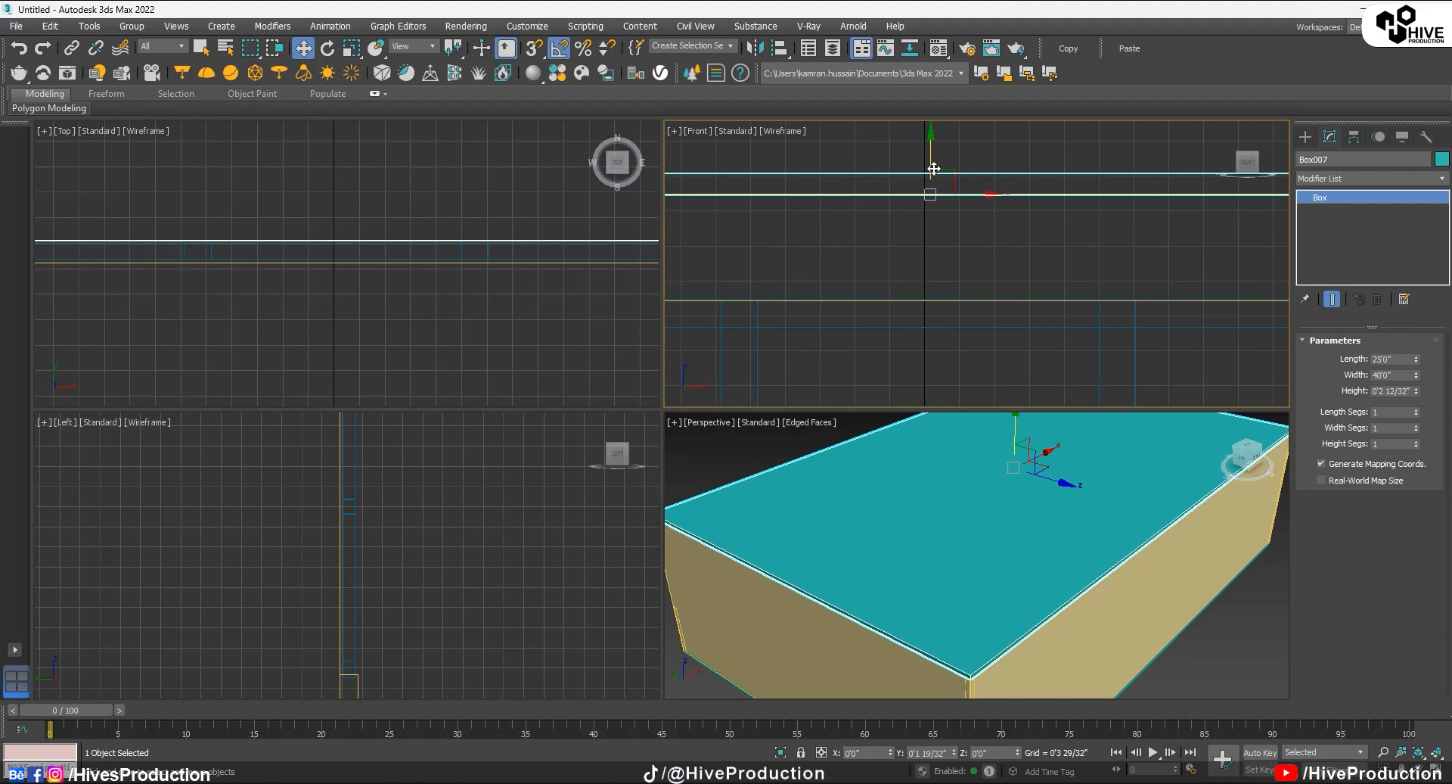
Step: Hide the ceiling slab to reveal the room's interior
key(alt+w)
scroll(787, 509, down, 5)
right_click(628, 394)
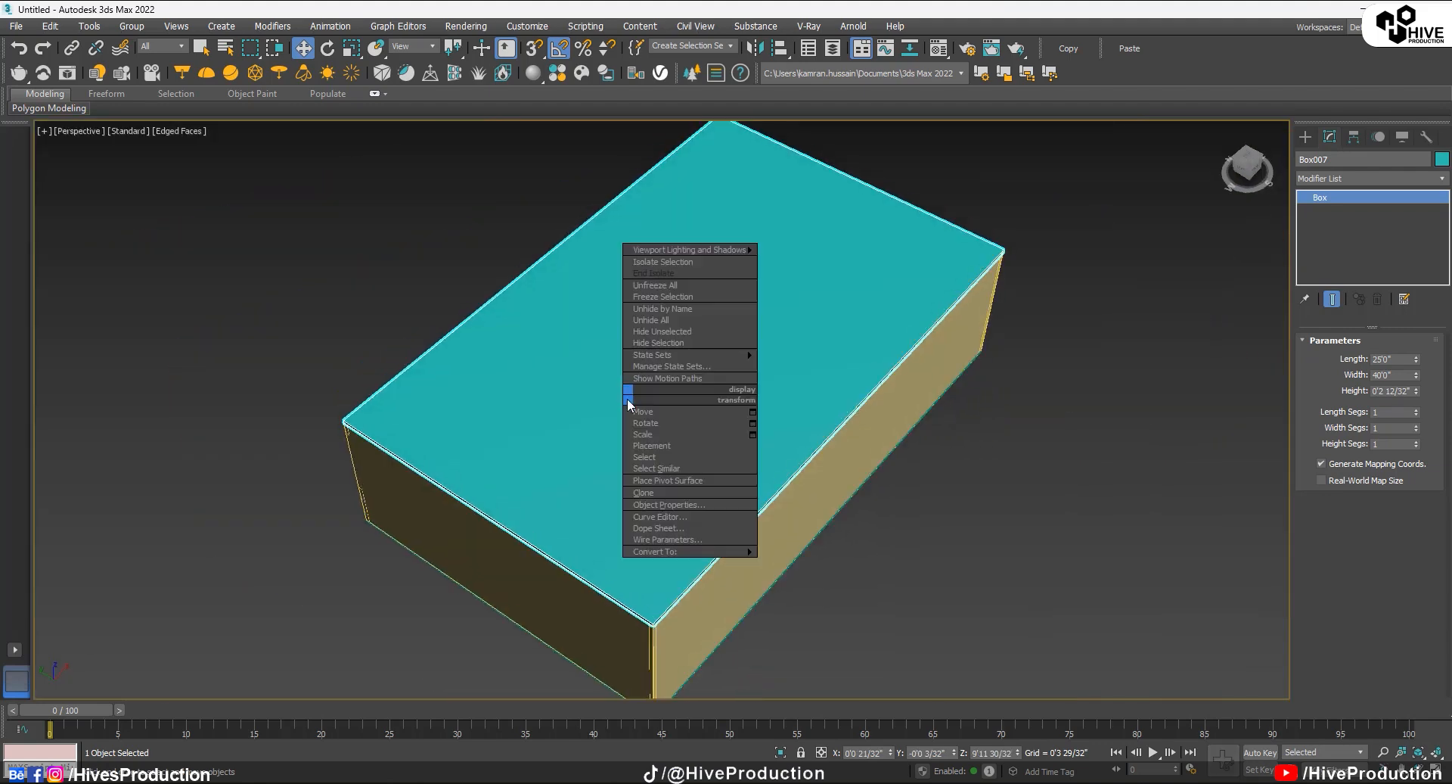
click(661, 343)
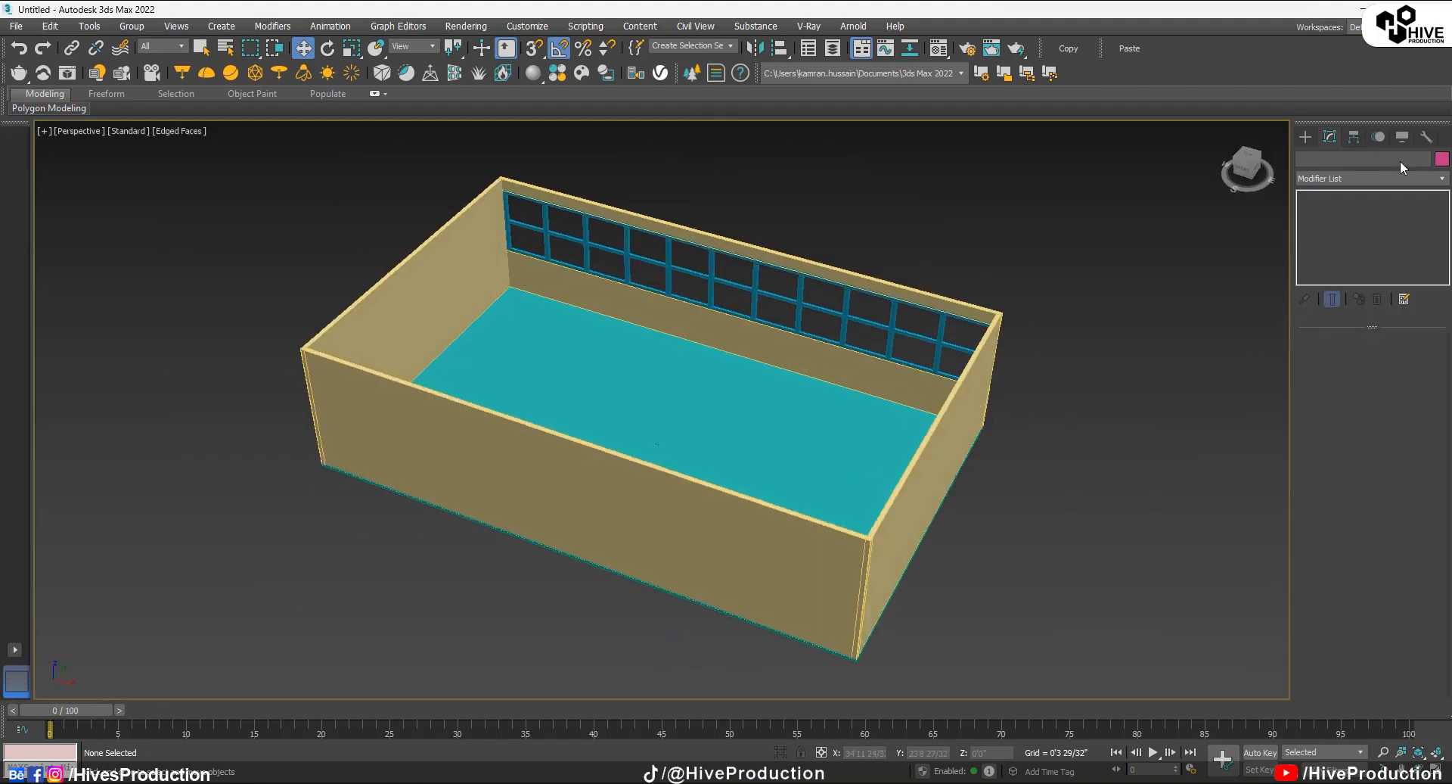
Step: In the Top view, create a four-sided tube with radii of about 6'7" and 3'9" near the middle of the room
click(1304, 137)
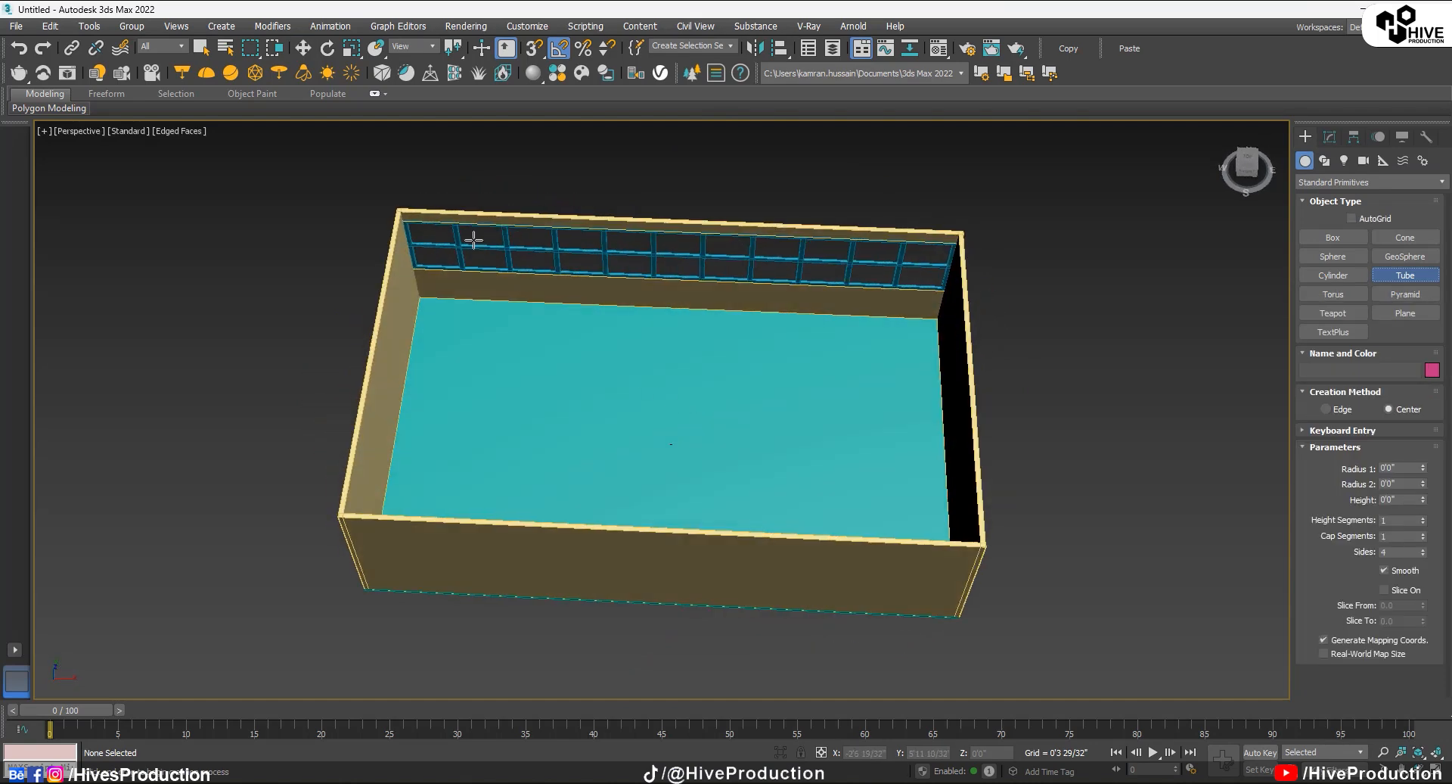
key(t)
scroll(544, 318, down, 6)
drag(554, 319, 593, 371)
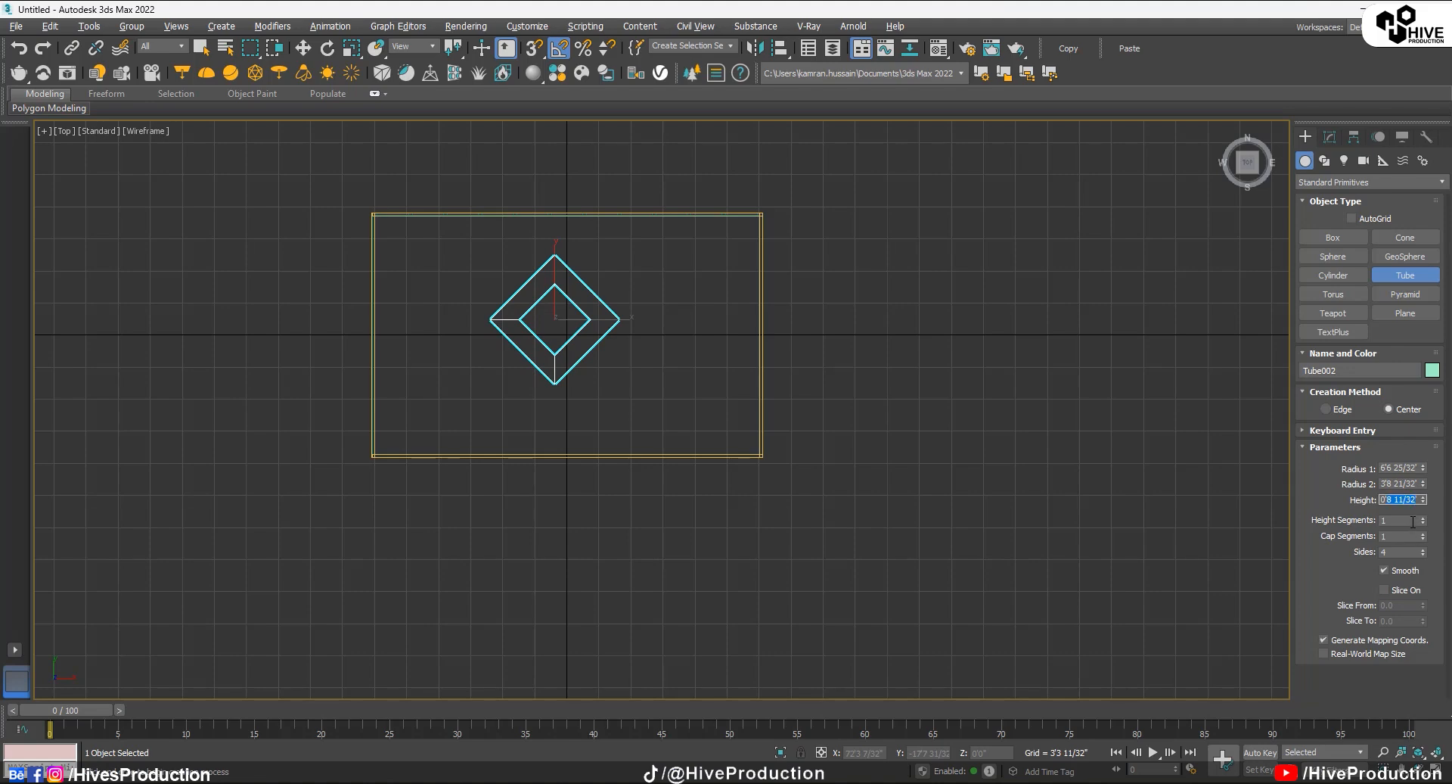
right_click(551, 372)
scroll(567, 337, up, 2)
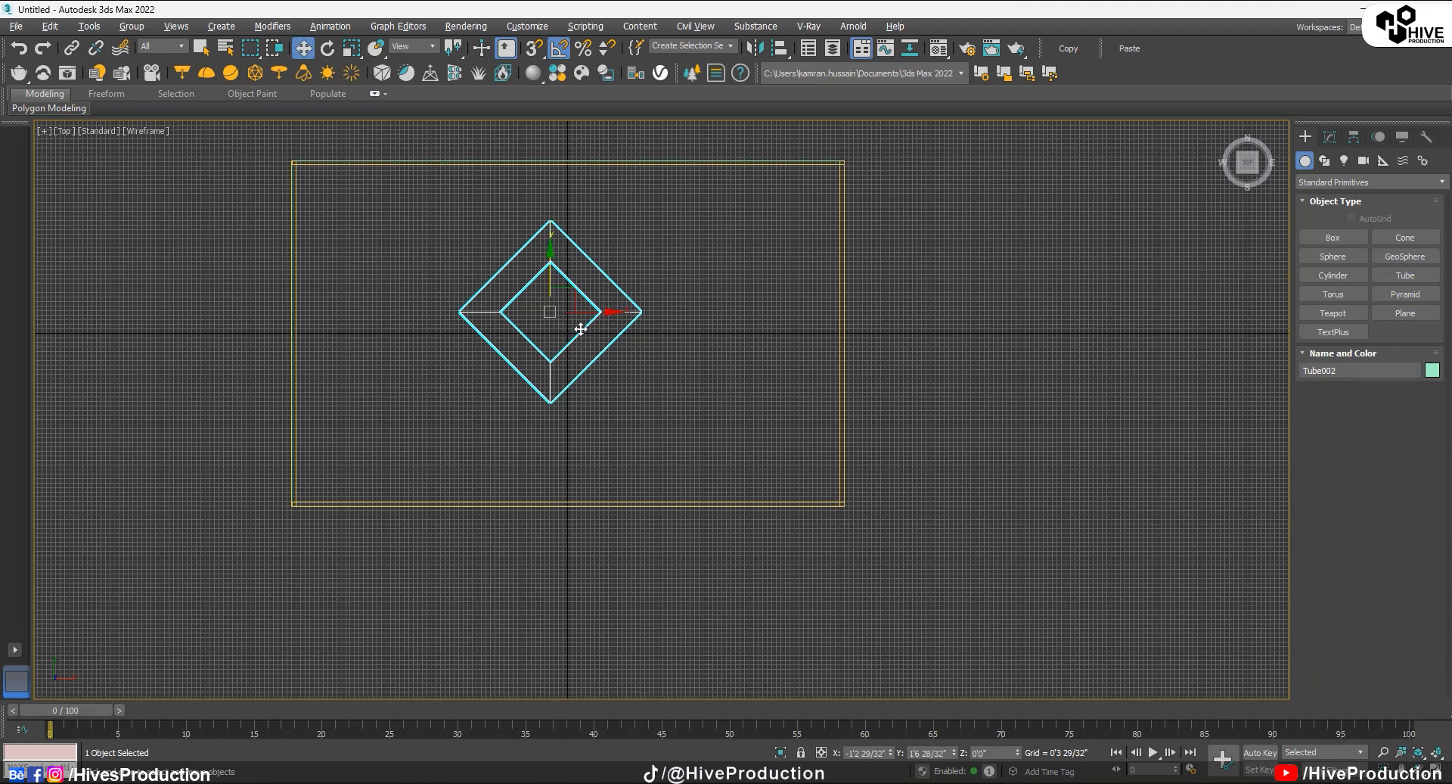
Step: Centre the tube at X 0 and Y 0 and rotate it 45° to align with the walls
key(e)
key(w)
right_click(891, 753)
right_click(953, 755)
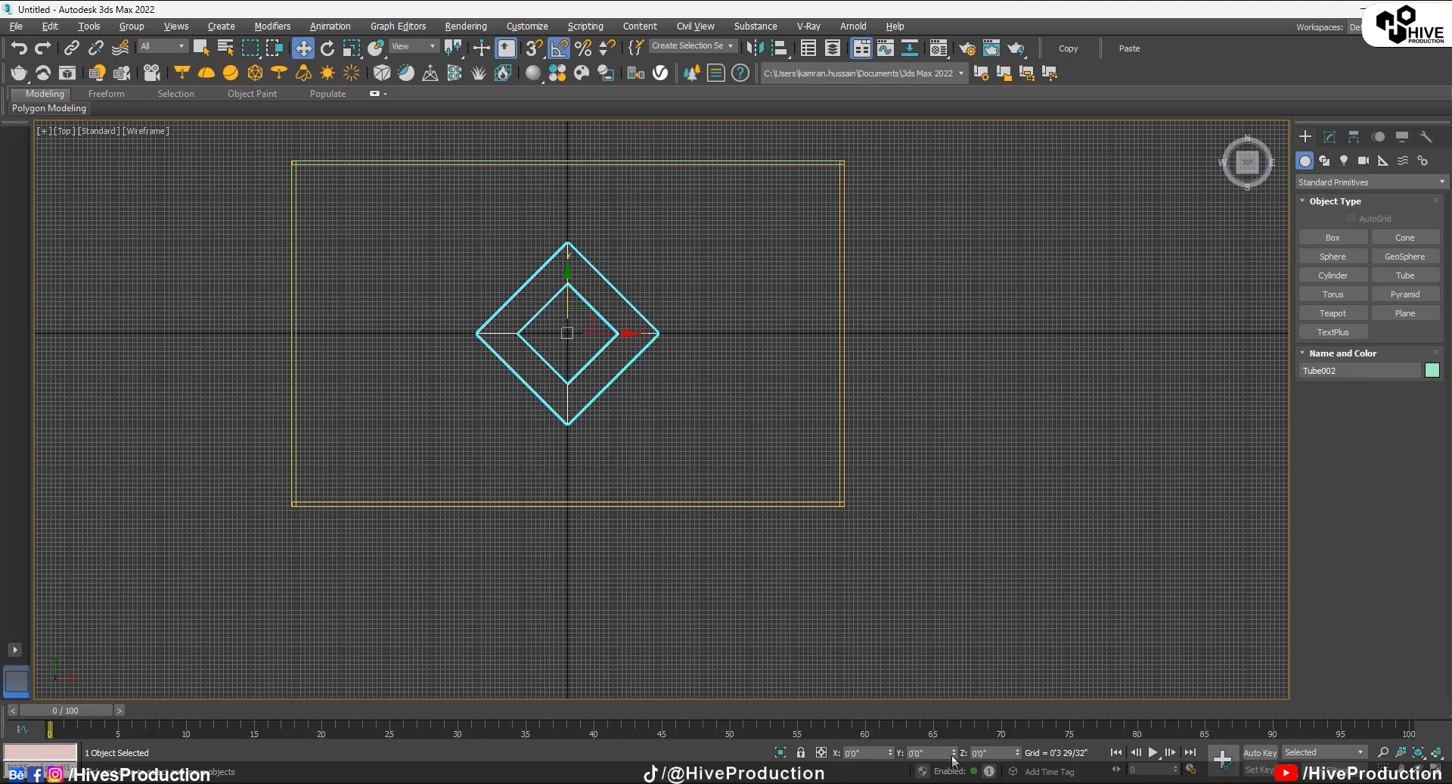
key(e)
drag(636, 301, 660, 323)
key(alt+w)
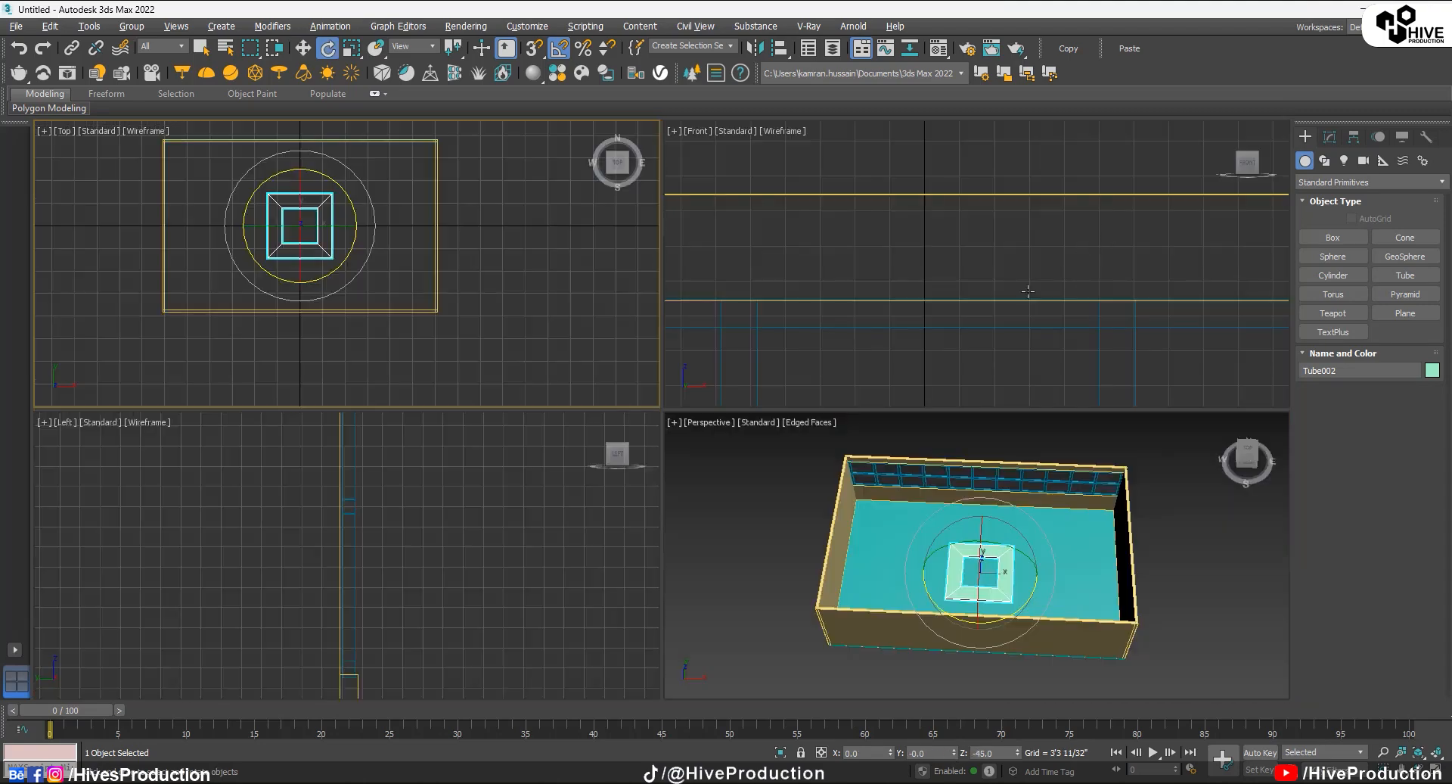
Step: Raise the tube to about 9'1", just below the top of the walls, and convert it to Editable Poly
scroll(993, 326, down, 5)
key(w)
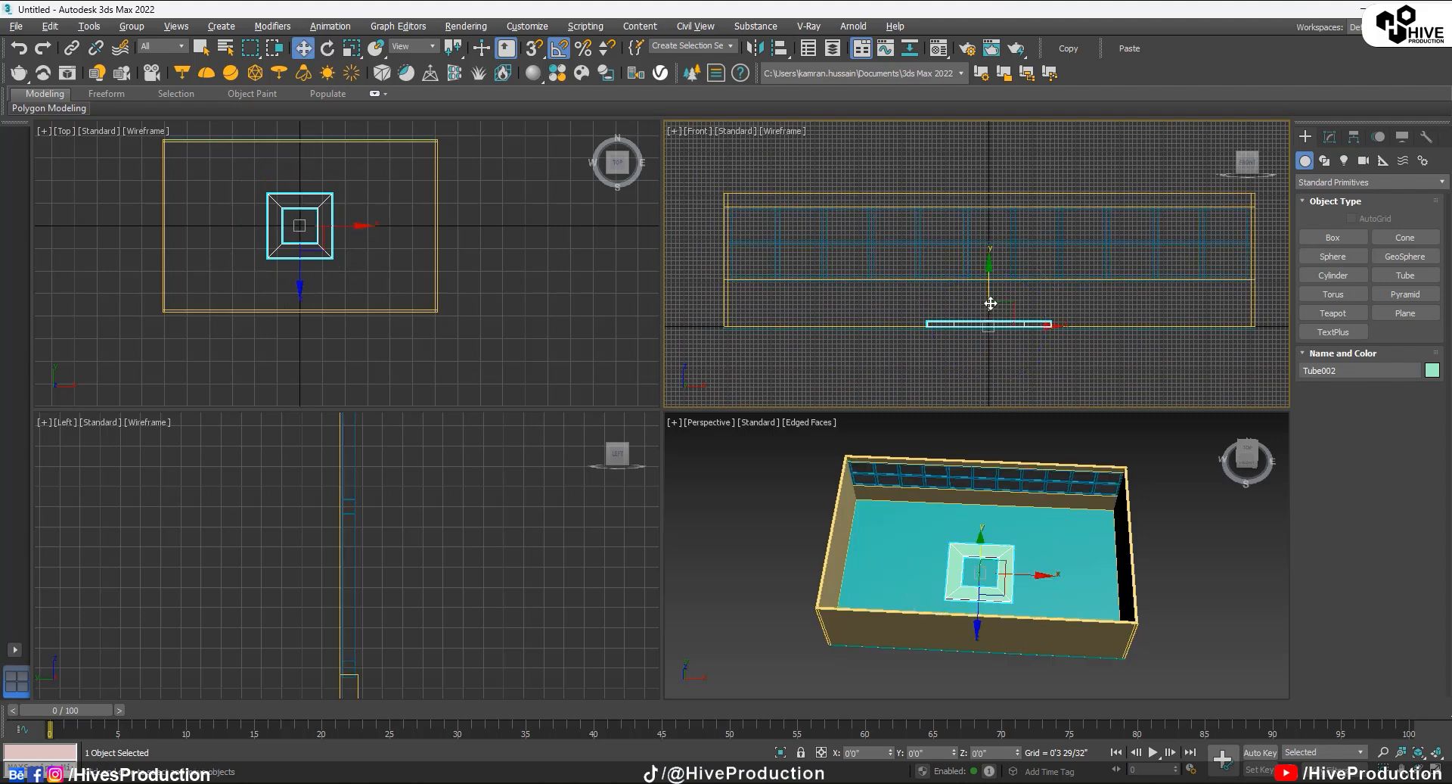
scroll(995, 210, up, 5)
right_click(381, 298)
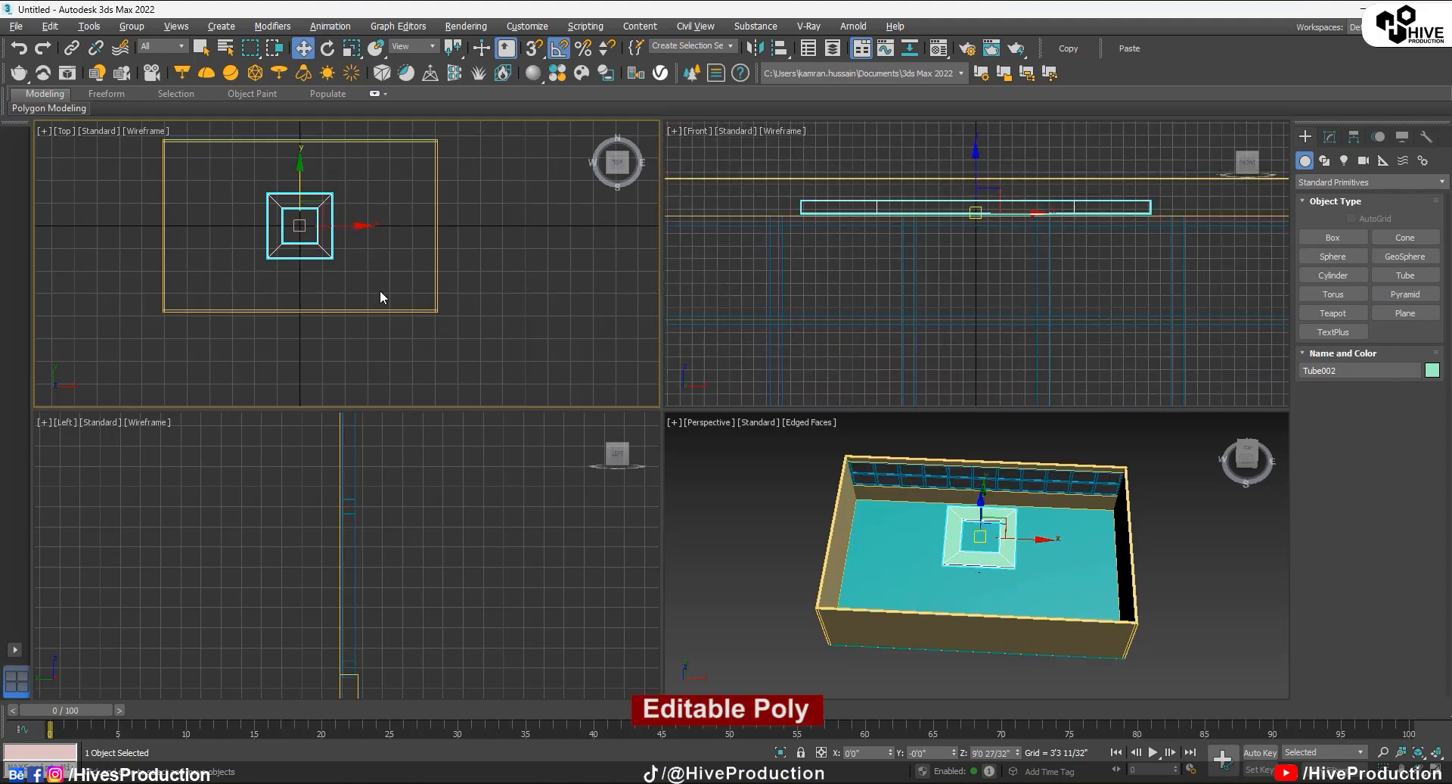
right_click(326, 245)
mouse_move(398, 387)
click(469, 405)
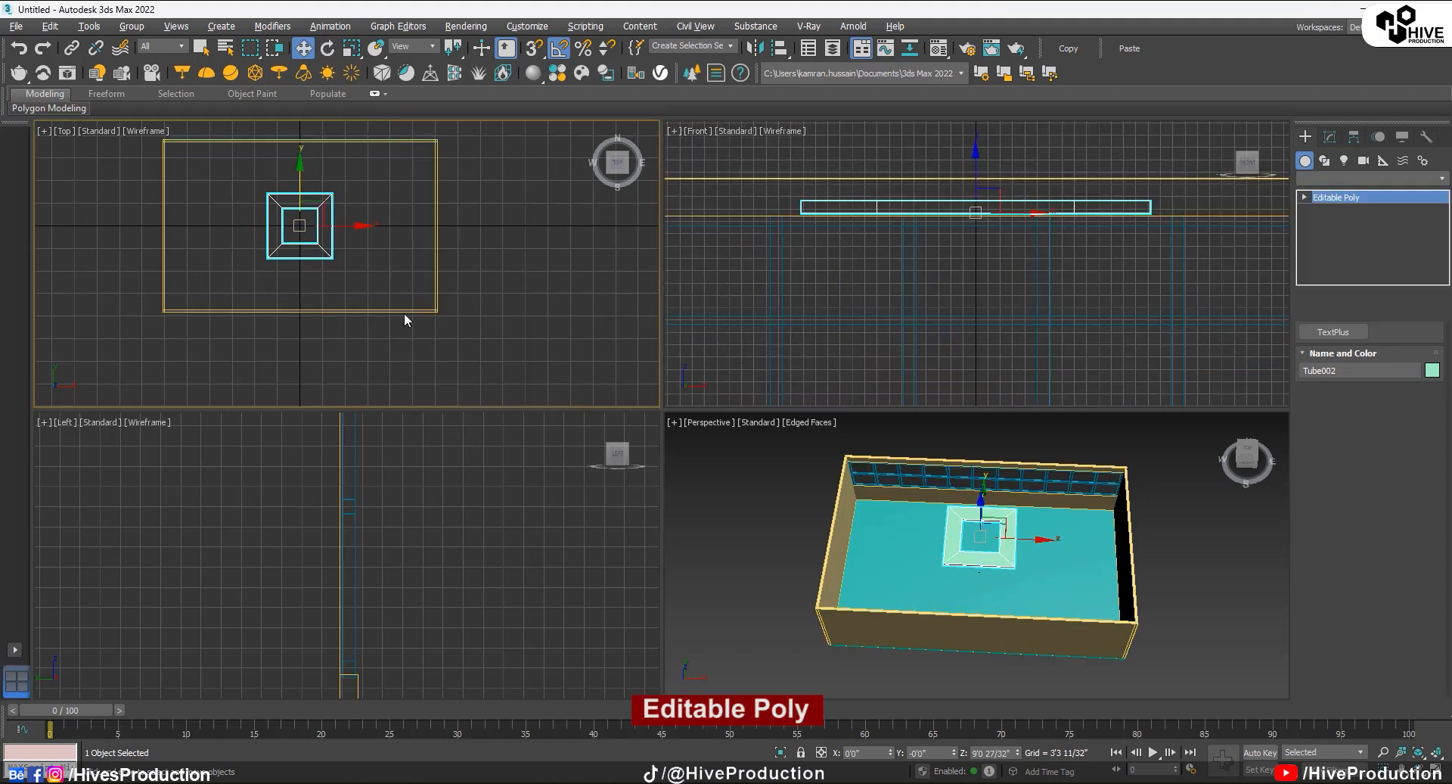
Step: Move the vertices of the tube's two short ends outward in the Top view to meet the room's short walls
key(1)
drag(307, 175, 370, 302)
key(alt+w)
drag(649, 339, 863, 384)
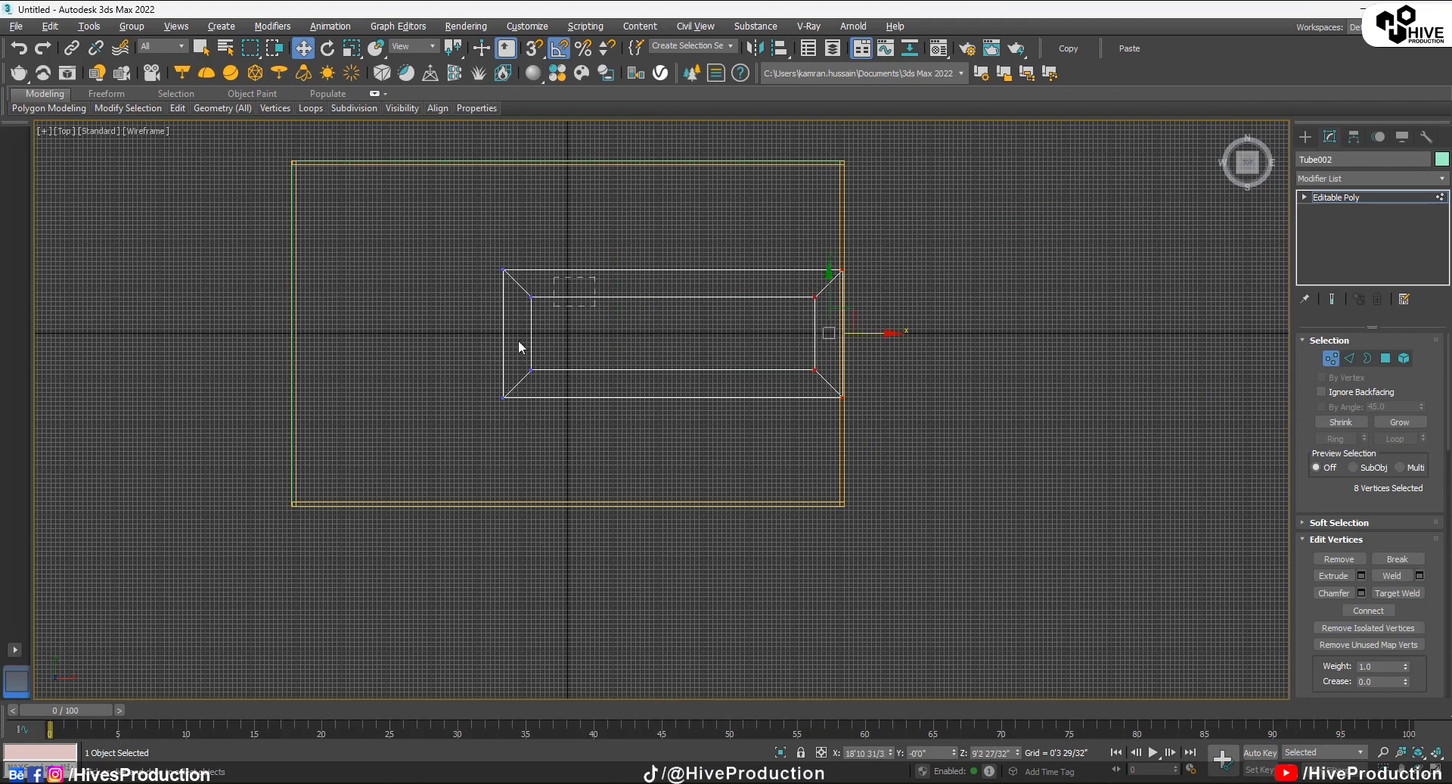
drag(555, 333, 344, 327)
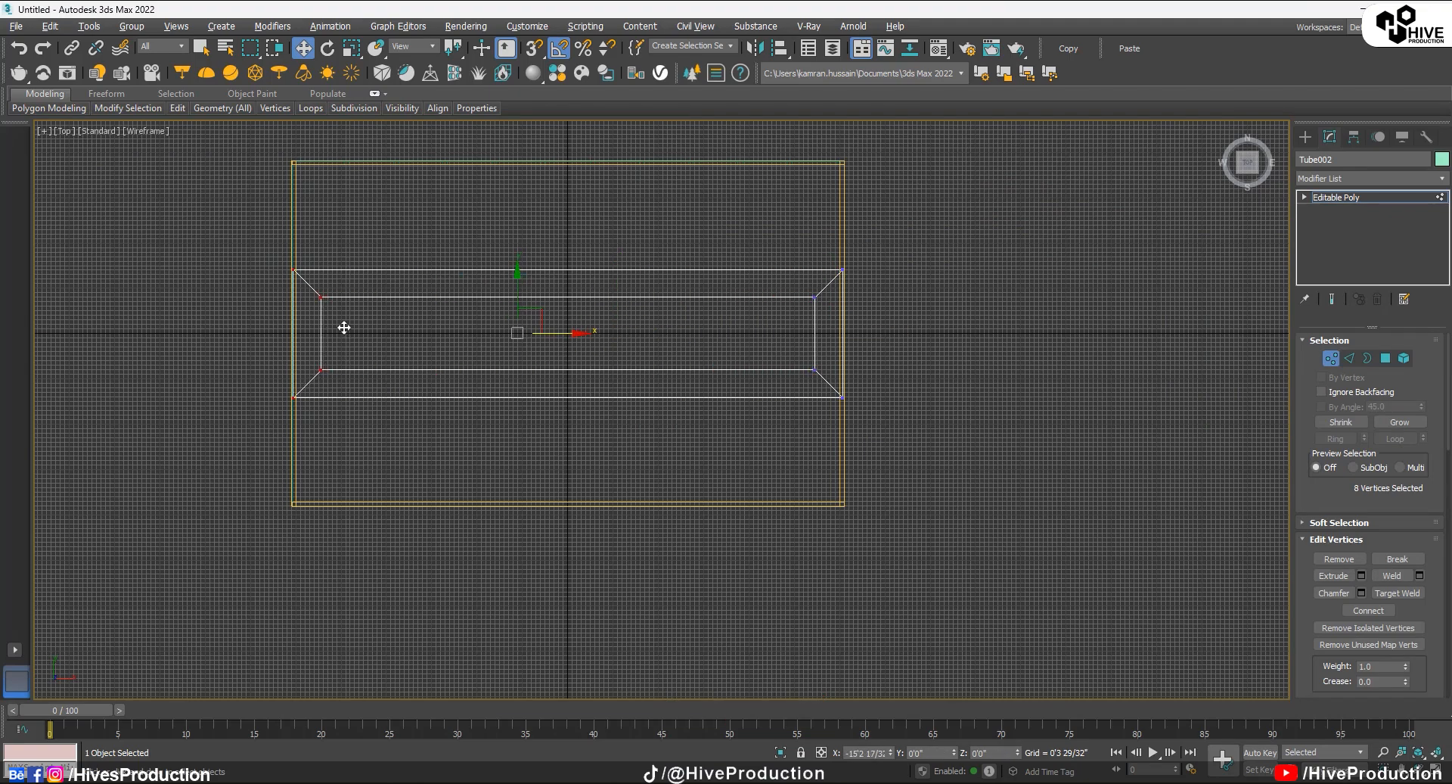
Step: Move the vertices along the tube's two long sides outward to meet the room's long walls
drag(567, 244, 566, 137)
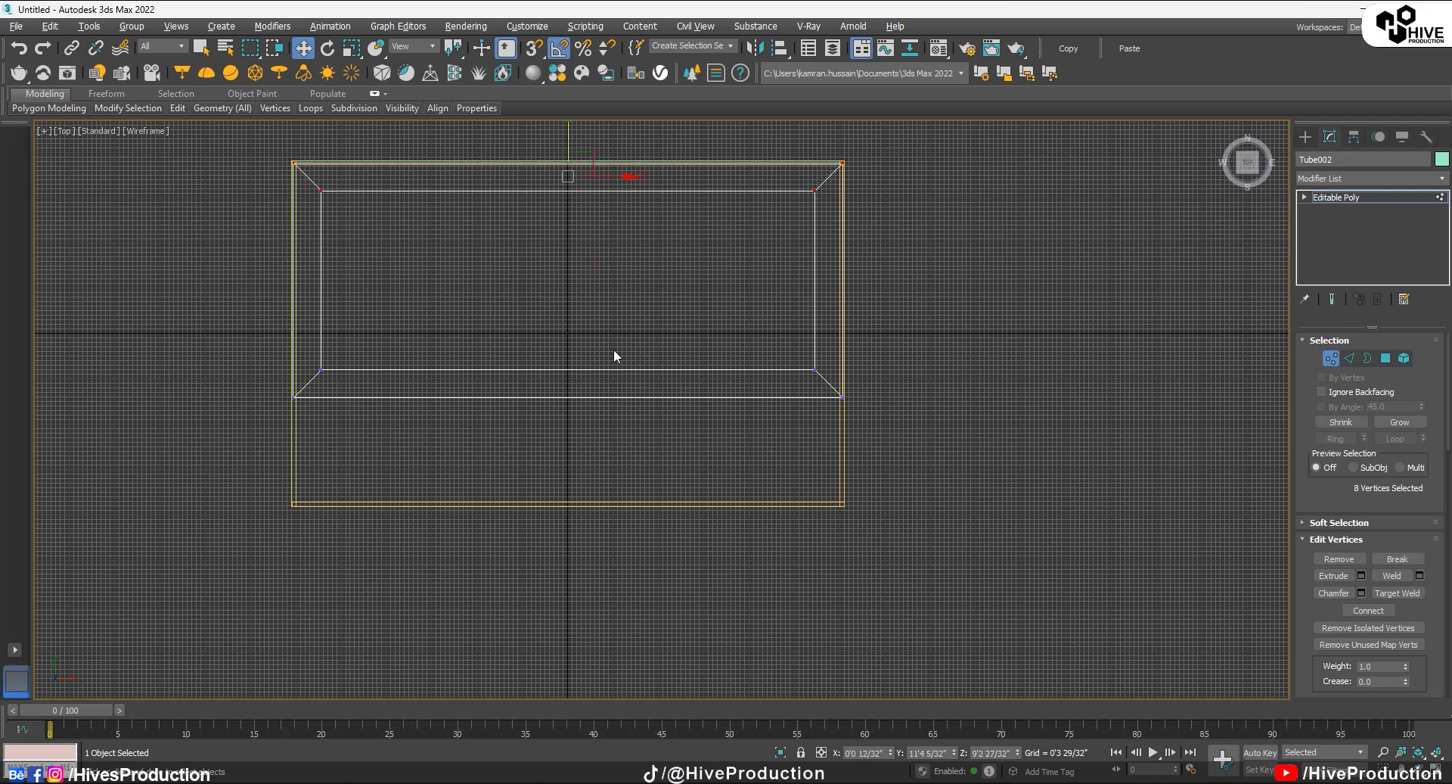
drag(577, 350, 585, 448)
scroll(476, 475, up, 3)
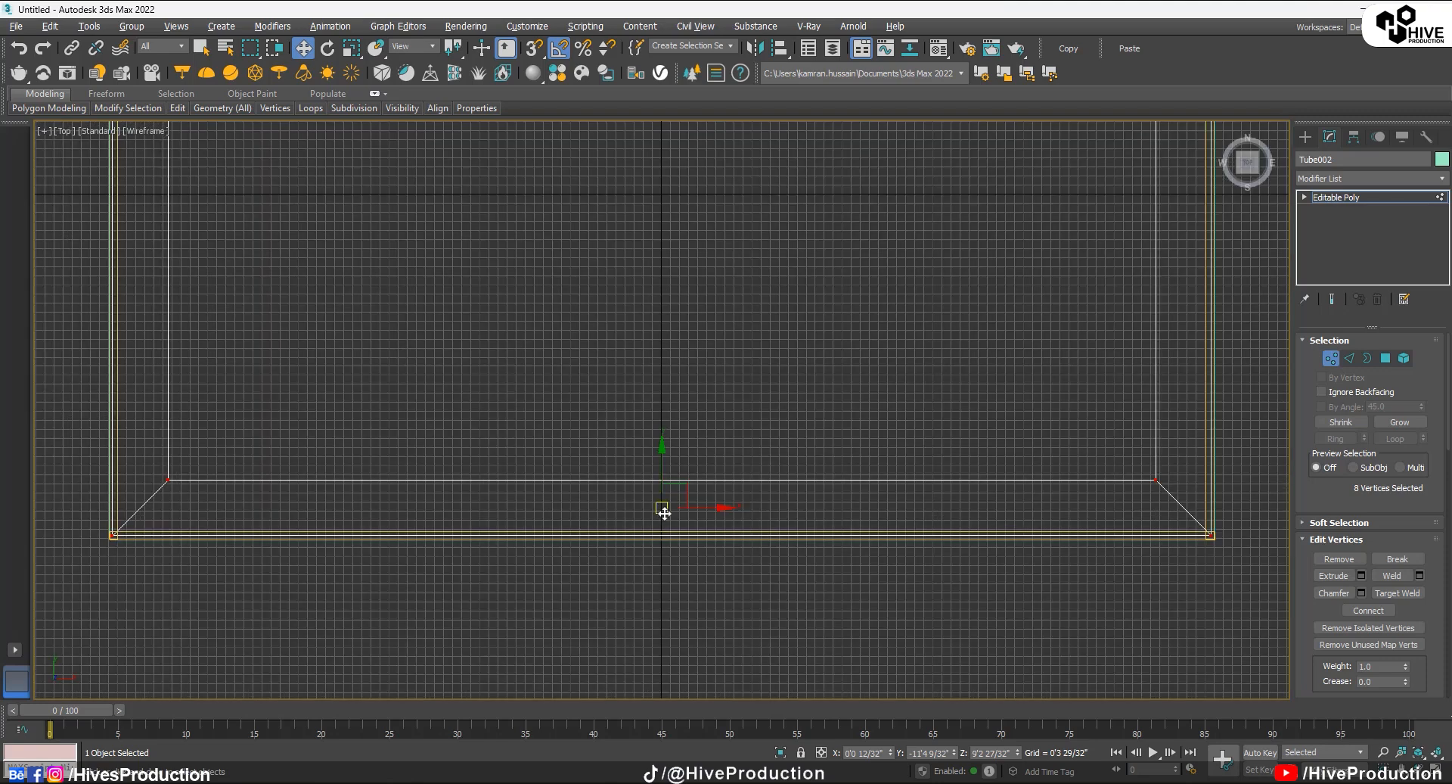
drag(659, 482, 662, 484)
Step: Leave sub-object editing of the tube and unhide all objects to bring back the ceiling slab
key(alt+w)
middle_click(1016, 597)
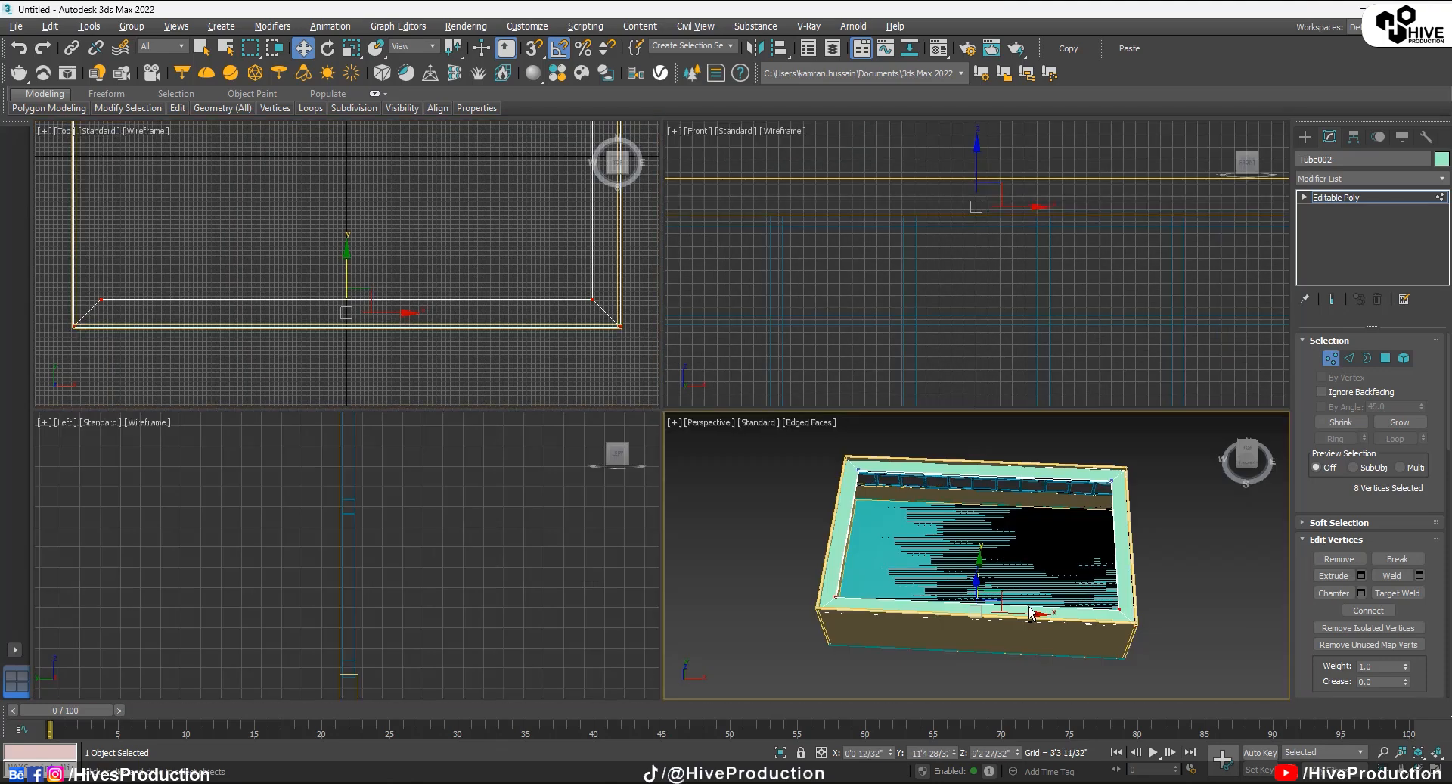
key(alt+w)
alt+middle_drag(1016, 598, 675, 431)
scroll(675, 431, up, 4)
alt+middle_drag(739, 393, 673, 390)
click(1349, 358)
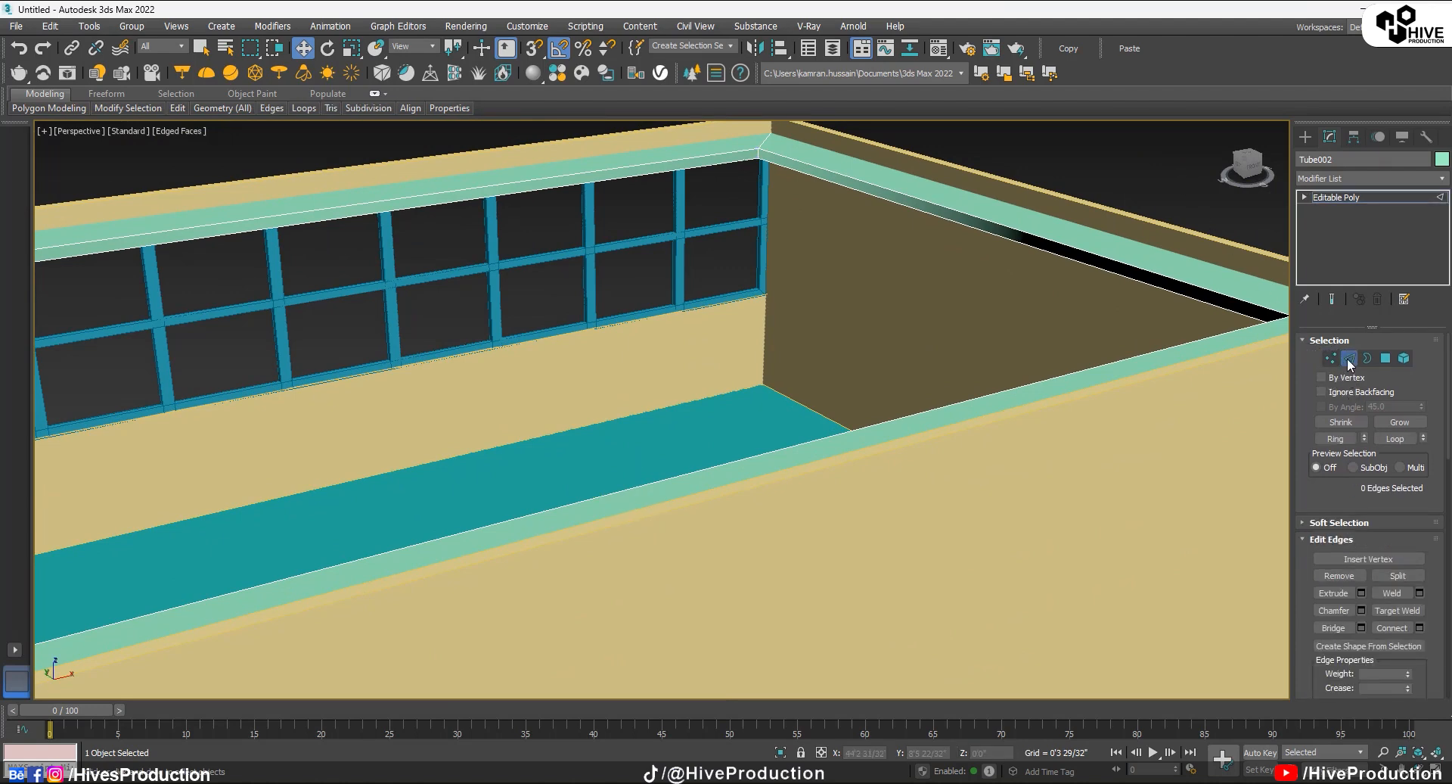
click(1348, 359)
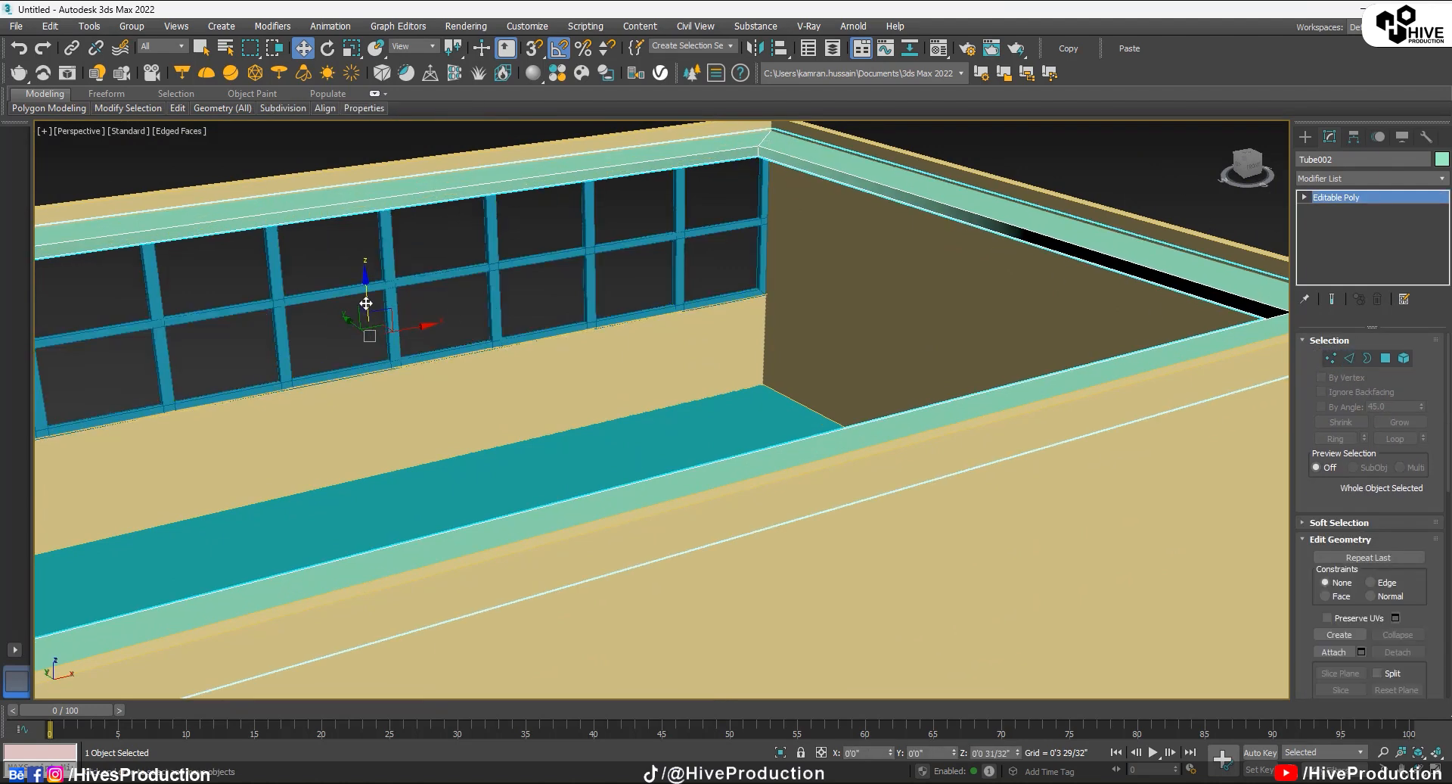
right_click(553, 287)
click(620, 218)
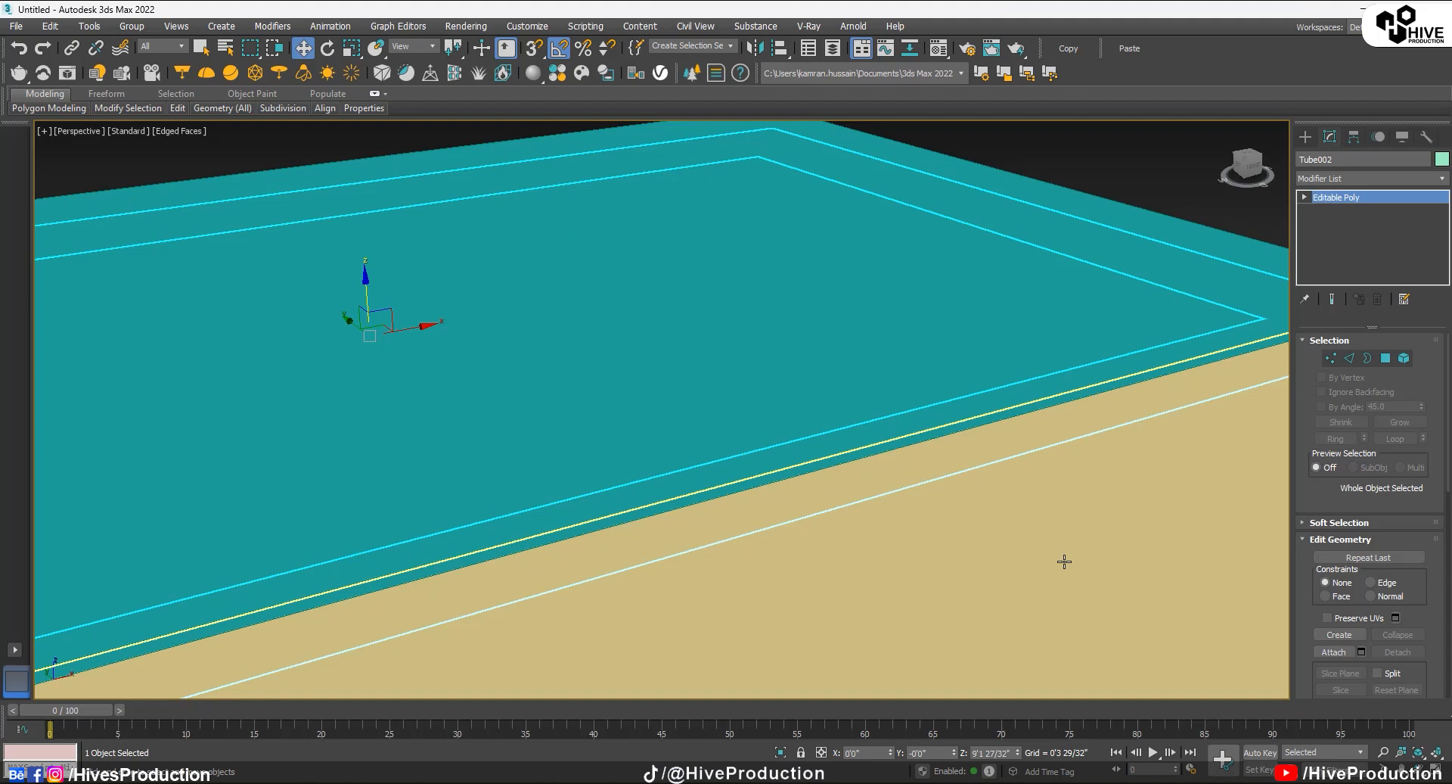
Step: Raise the tube border in the Front view so it sits closer to the underside of the ceiling slab
ctrl+click(910, 313)
scroll(953, 389, down, 5)
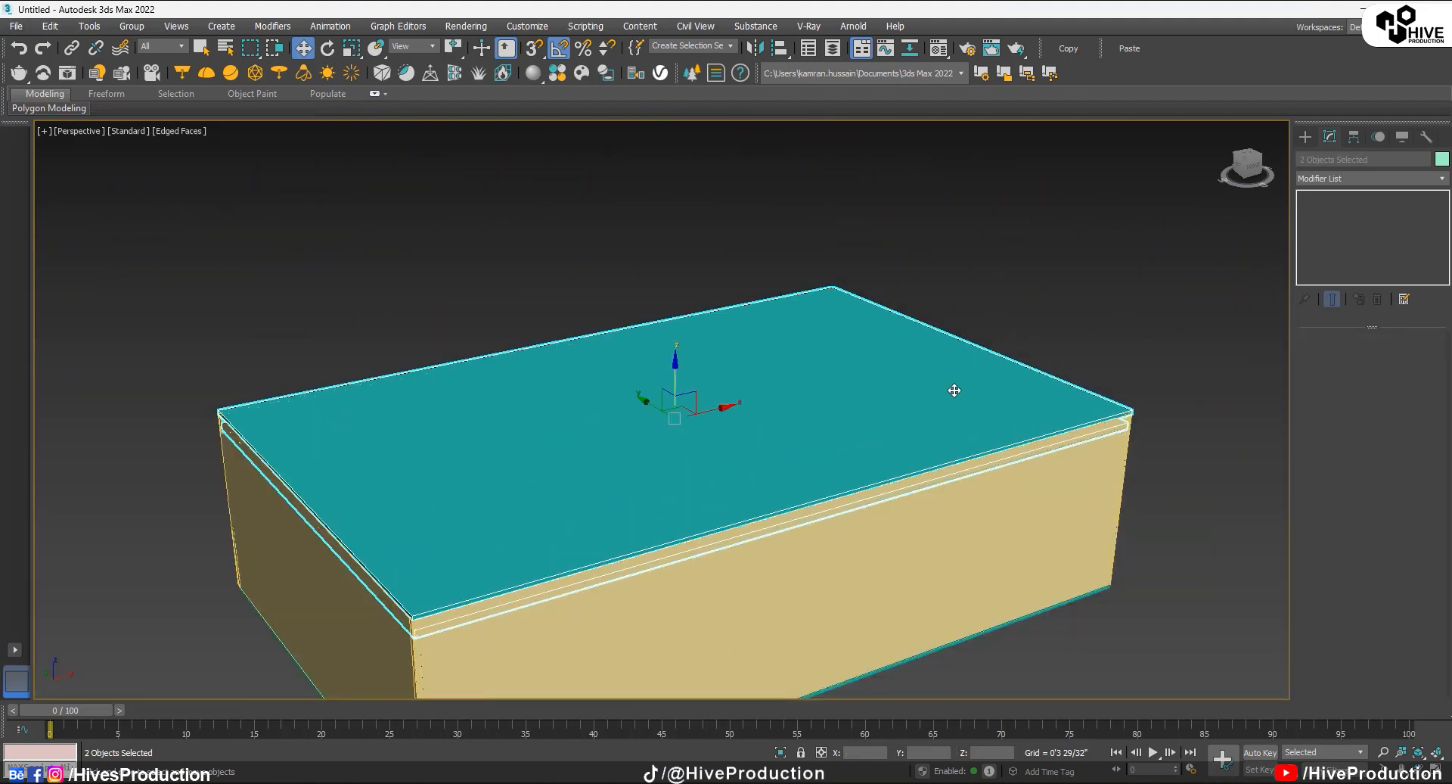
key(alt+w)
right_click(733, 376)
key(alt+w)
click(664, 265)
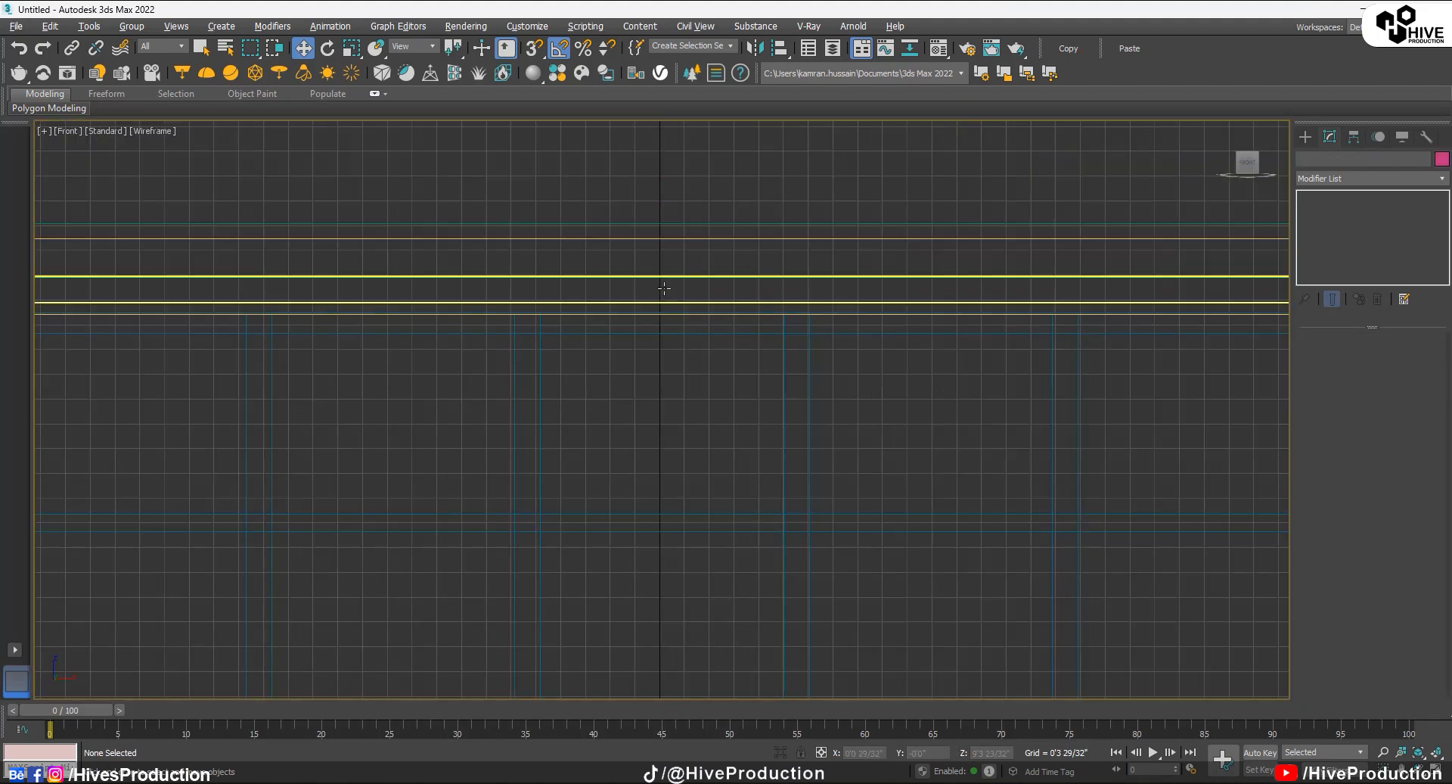
click(664, 298)
drag(659, 257, 658, 233)
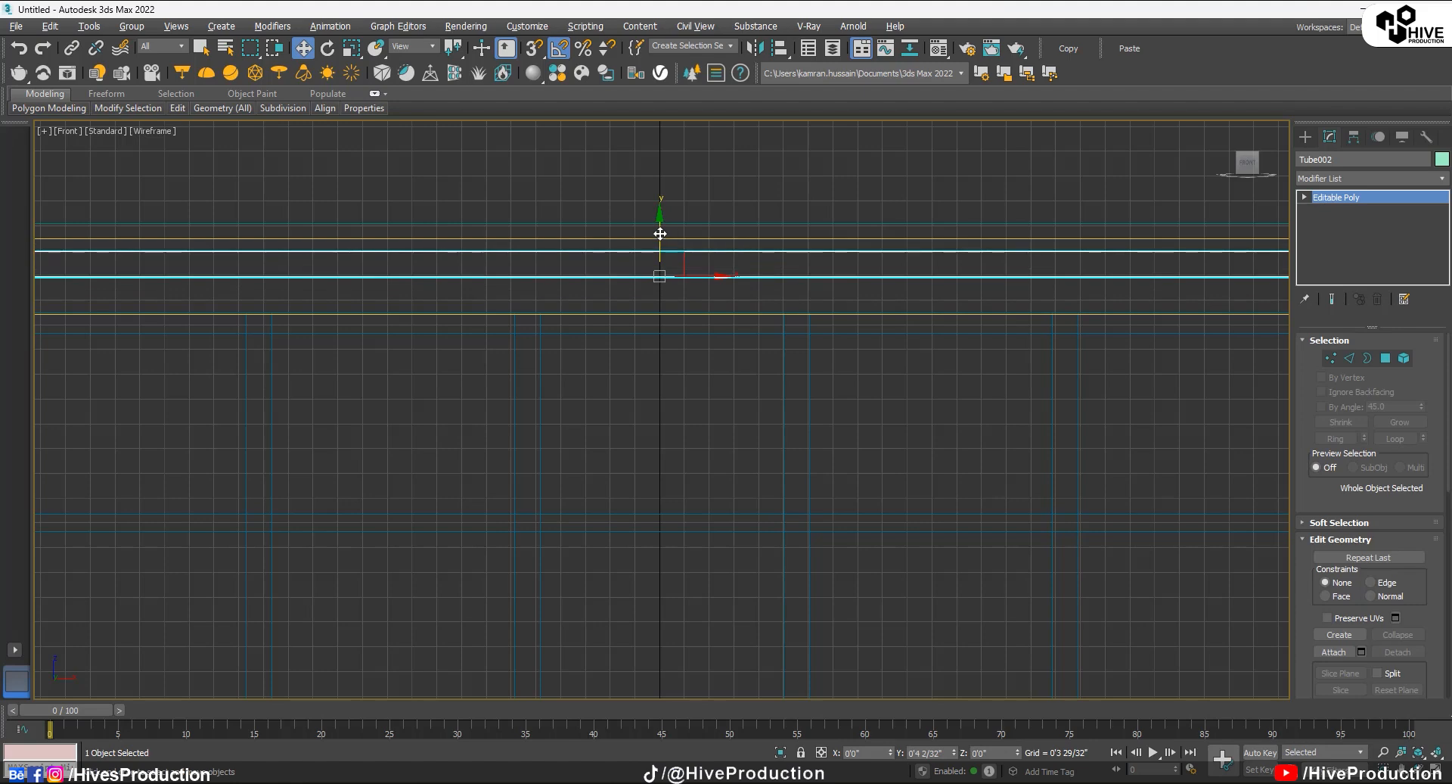
click(933, 217)
click(897, 220)
Step: Create a box about 2'1" long, 18' wide and 3" high inside the border in the Top view
key(alt+w)
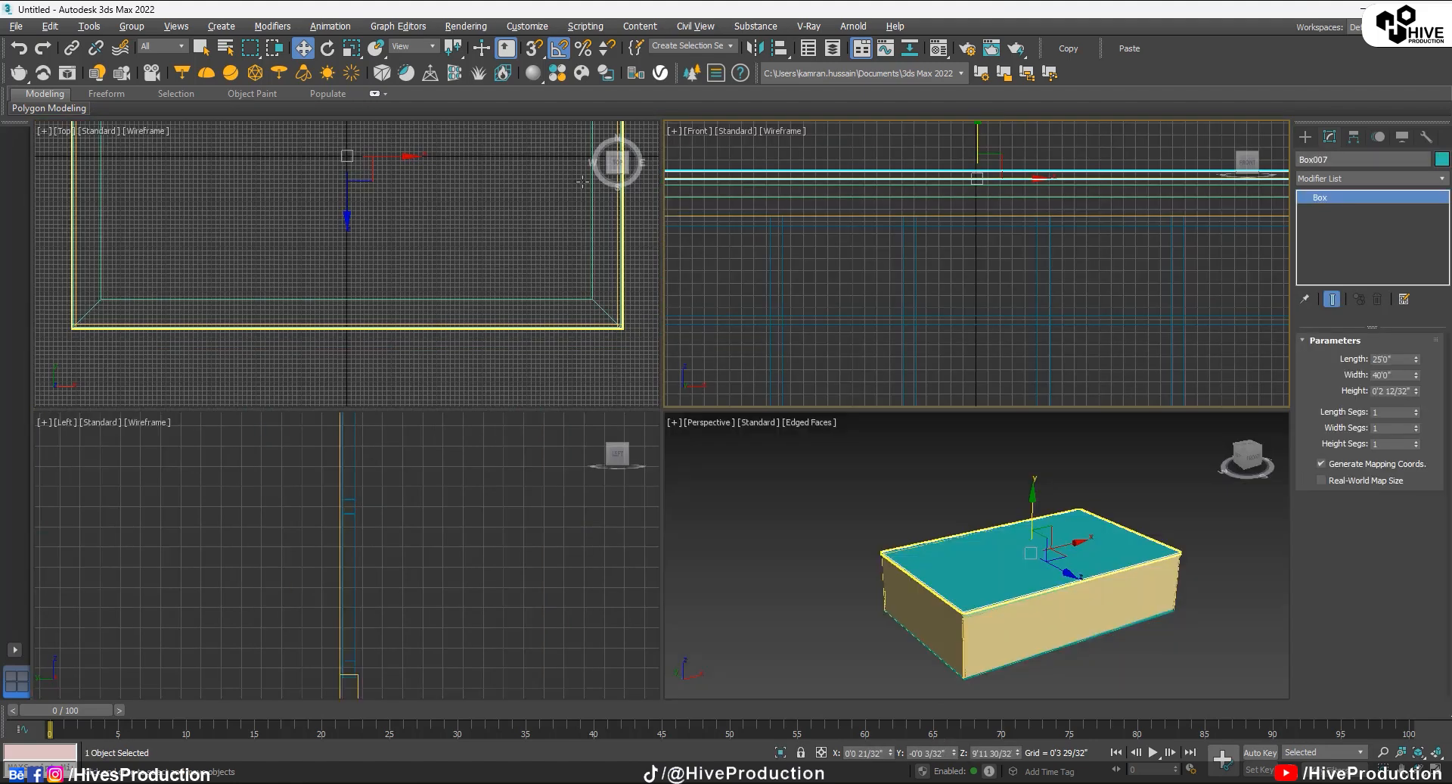
right_click(605, 333)
key(alt+w)
scroll(705, 426, down, 3)
middle_drag(755, 335, 793, 423)
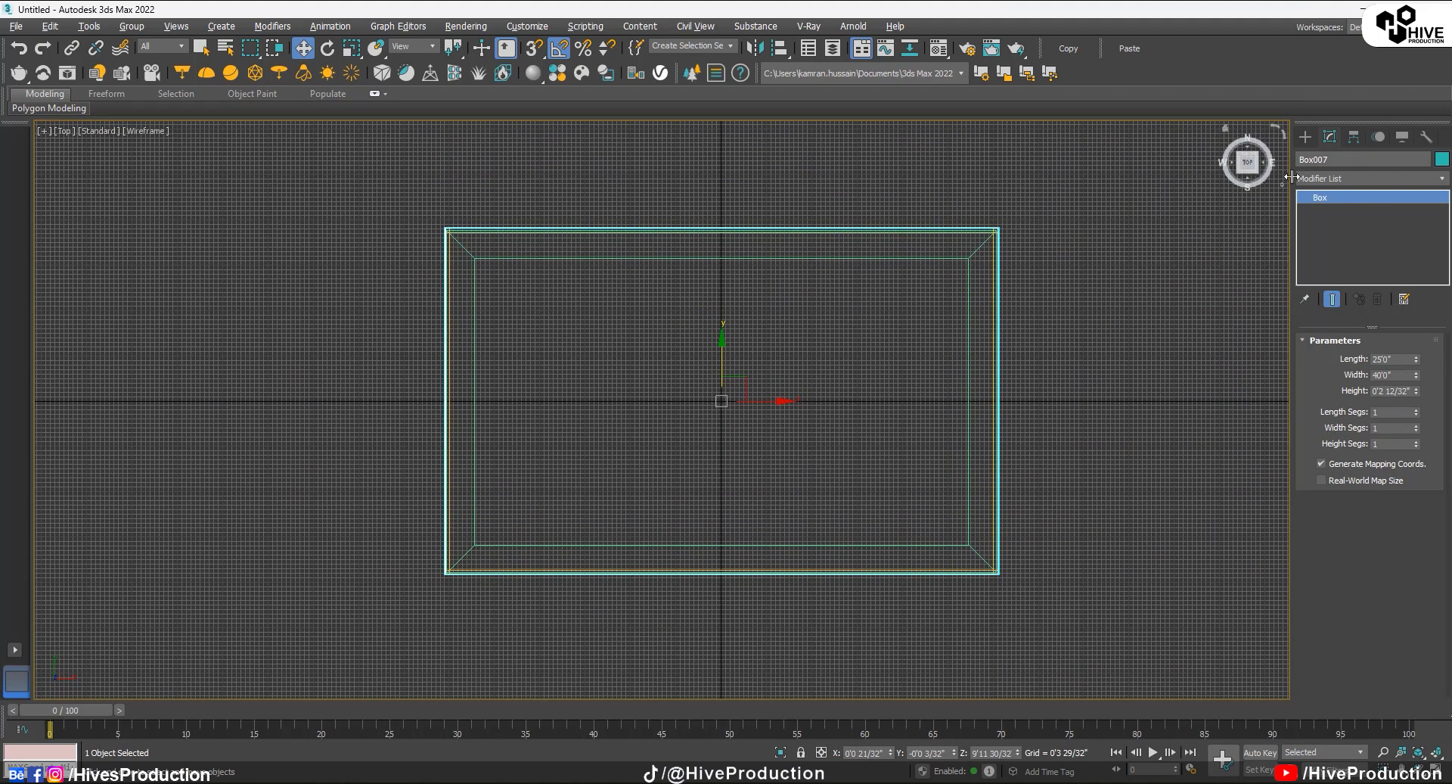
click(1305, 137)
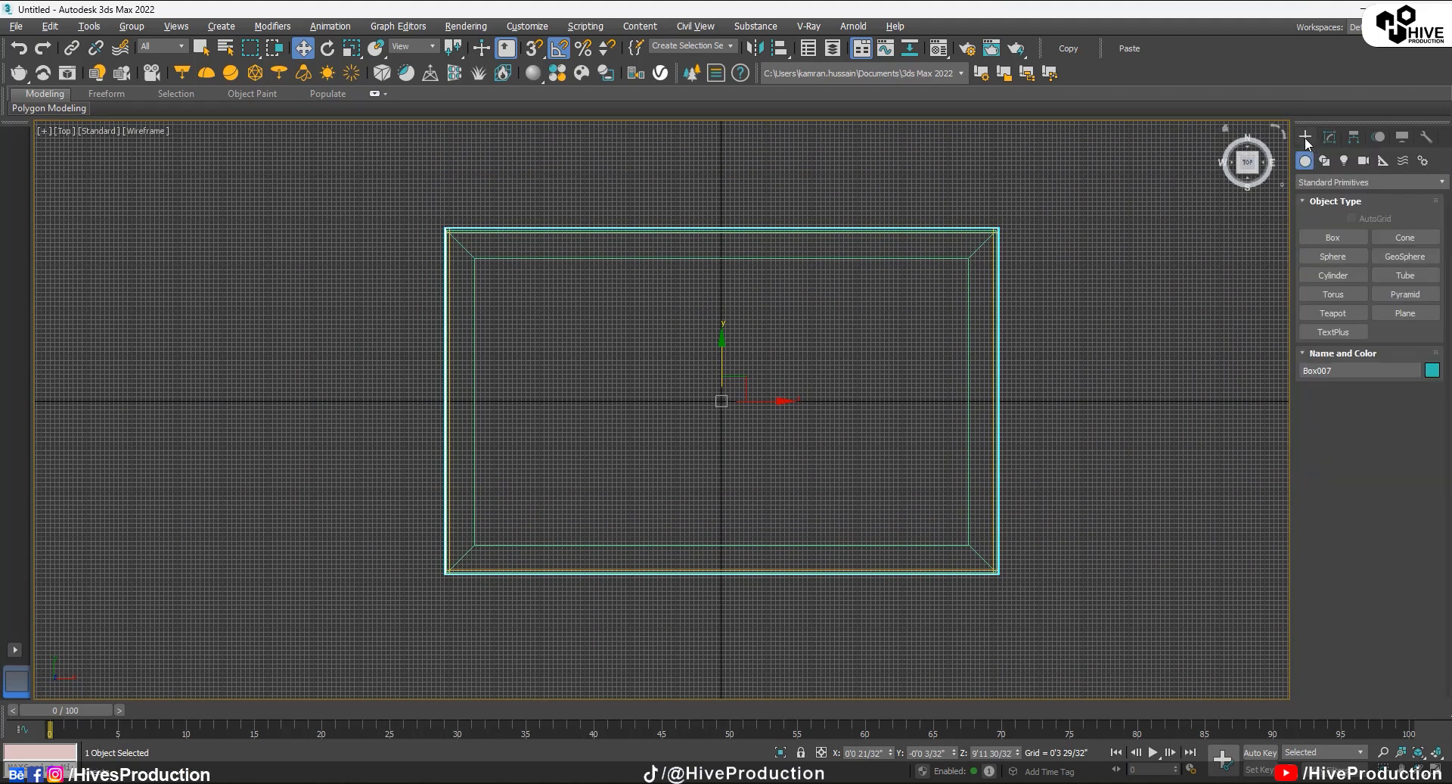
click(1333, 238)
drag(595, 319, 844, 349)
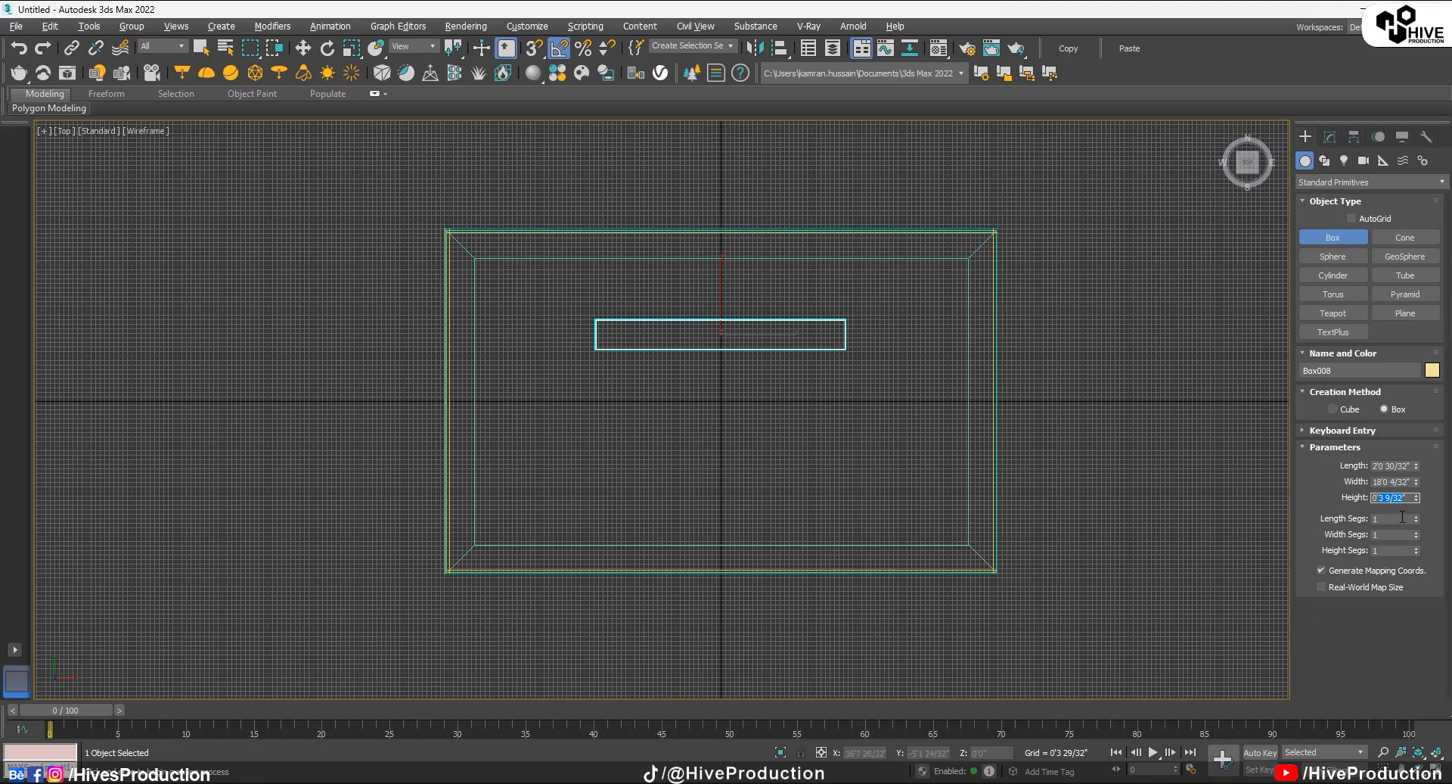
right_click(652, 355)
scroll(728, 356, up, 4)
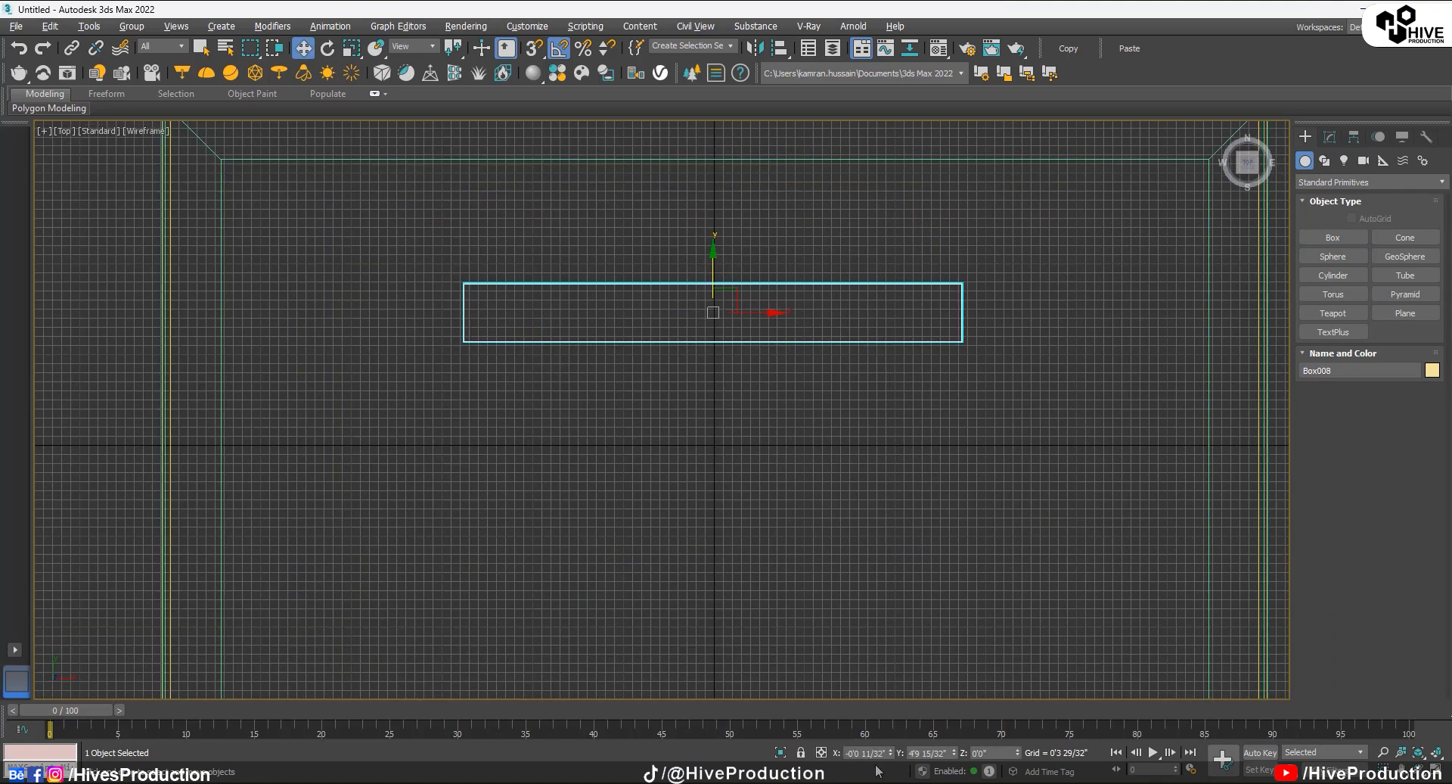
Step: Centre the new box at X 0 and raise it to about 9'10 1/2" at the ceiling slab
key(alt+w)
right_click(1026, 227)
key(alt+w)
scroll(878, 398, down, 2)
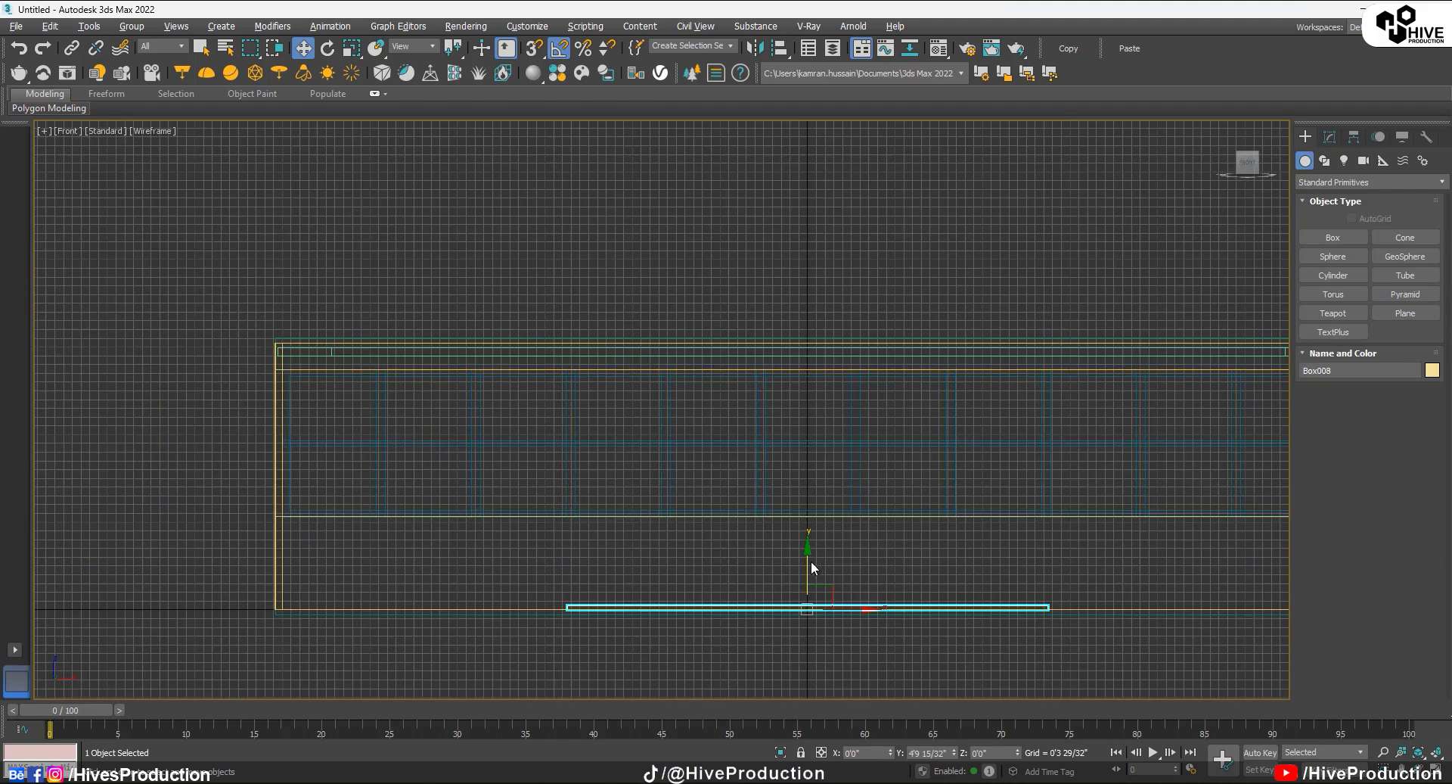
drag(807, 565, 808, 318)
scroll(803, 346, up, 4)
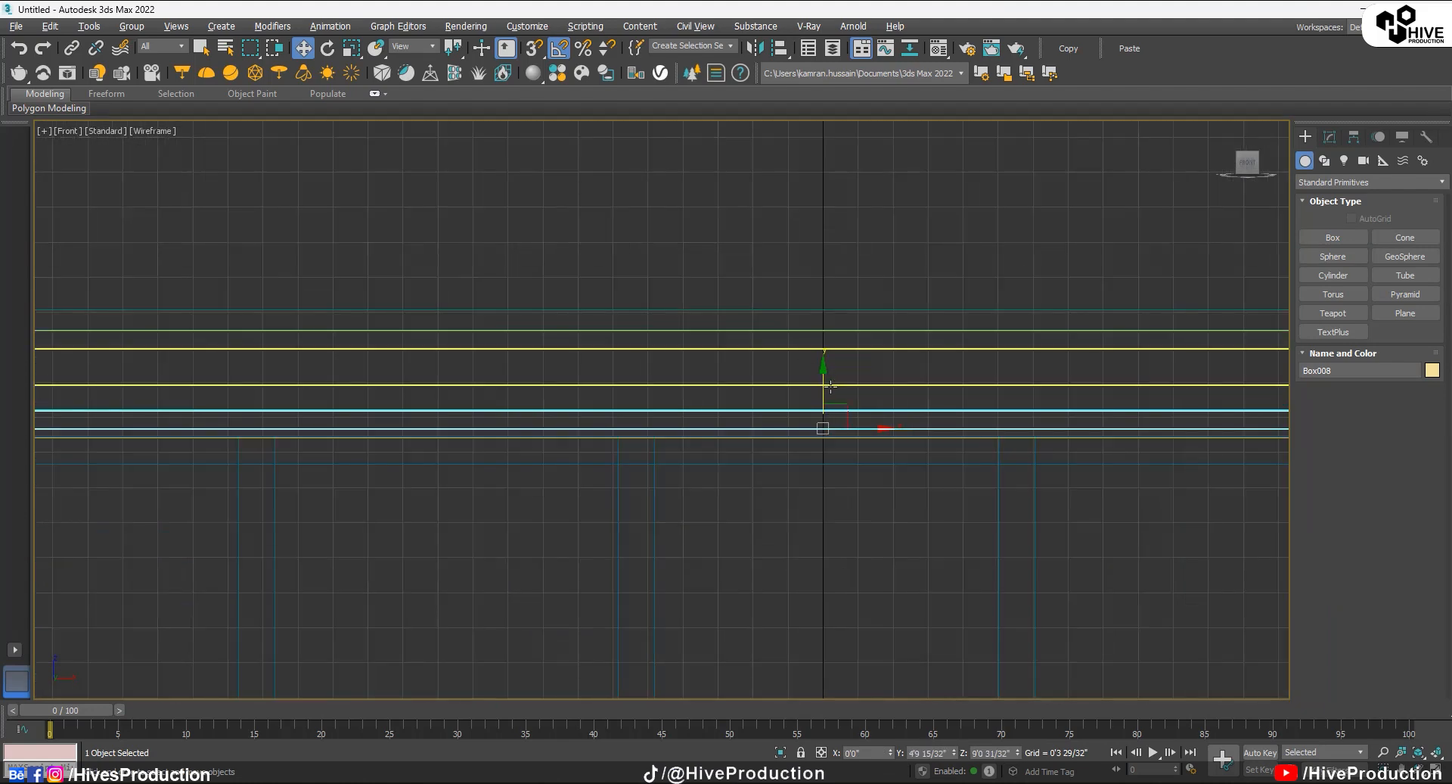
drag(825, 383, 827, 302)
Step: Isolate the ceiling box in the Perspective view and convert it to Editable Poly
key(alt+w)
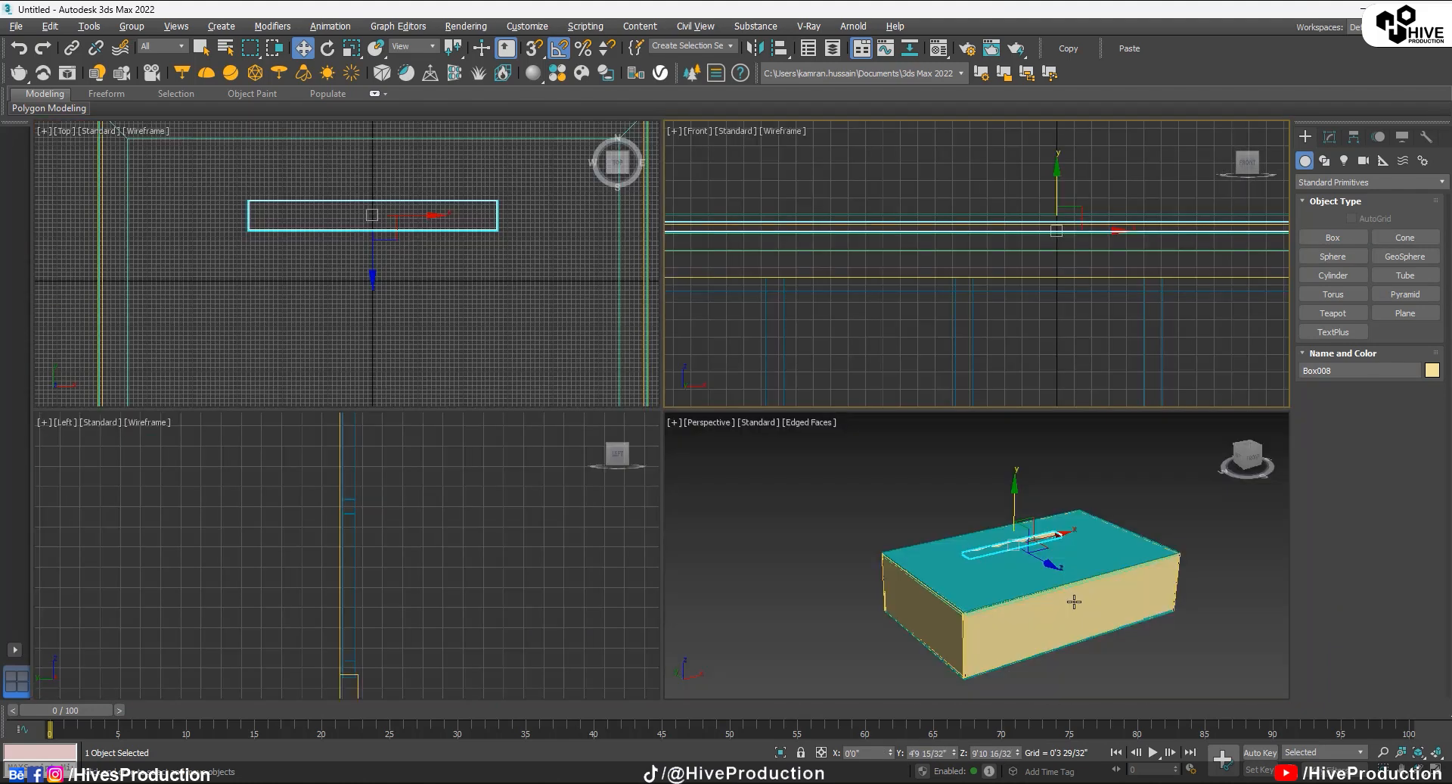
right_click(1016, 541)
key(alt+w)
scroll(743, 439, up, 3)
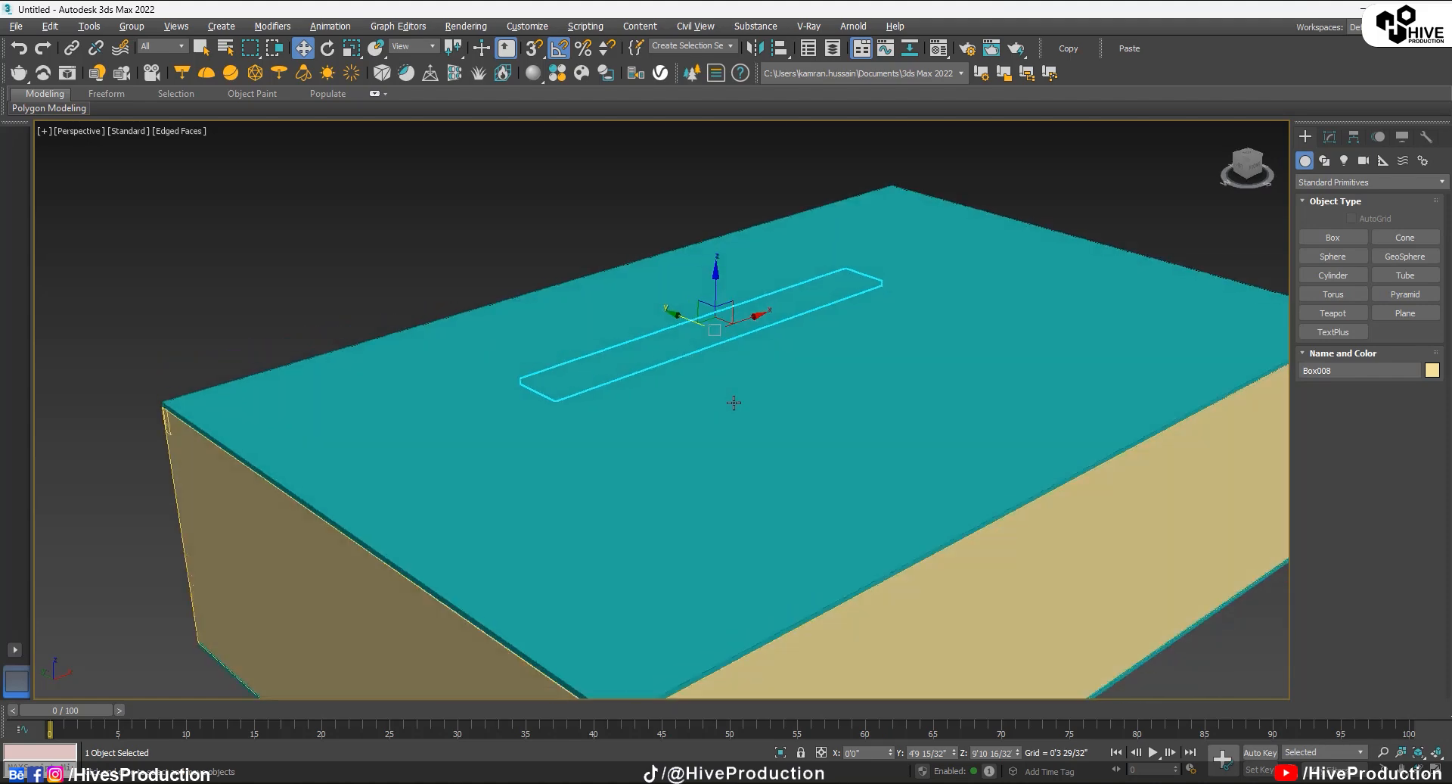
alt+middle_drag(734, 402, 733, 311)
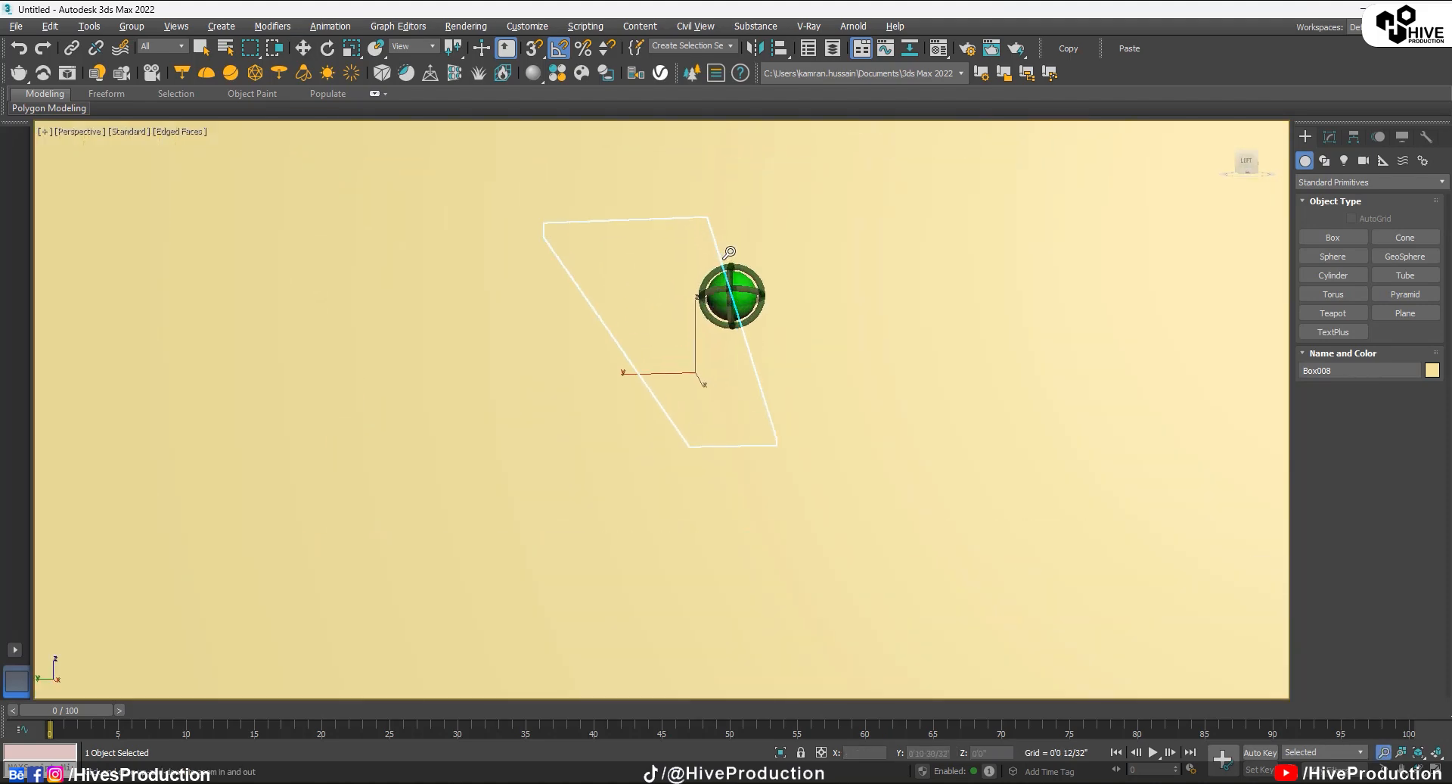
scroll(729, 240, up, 5)
scroll(700, 290, down, 3)
scroll(674, 323, up, 3)
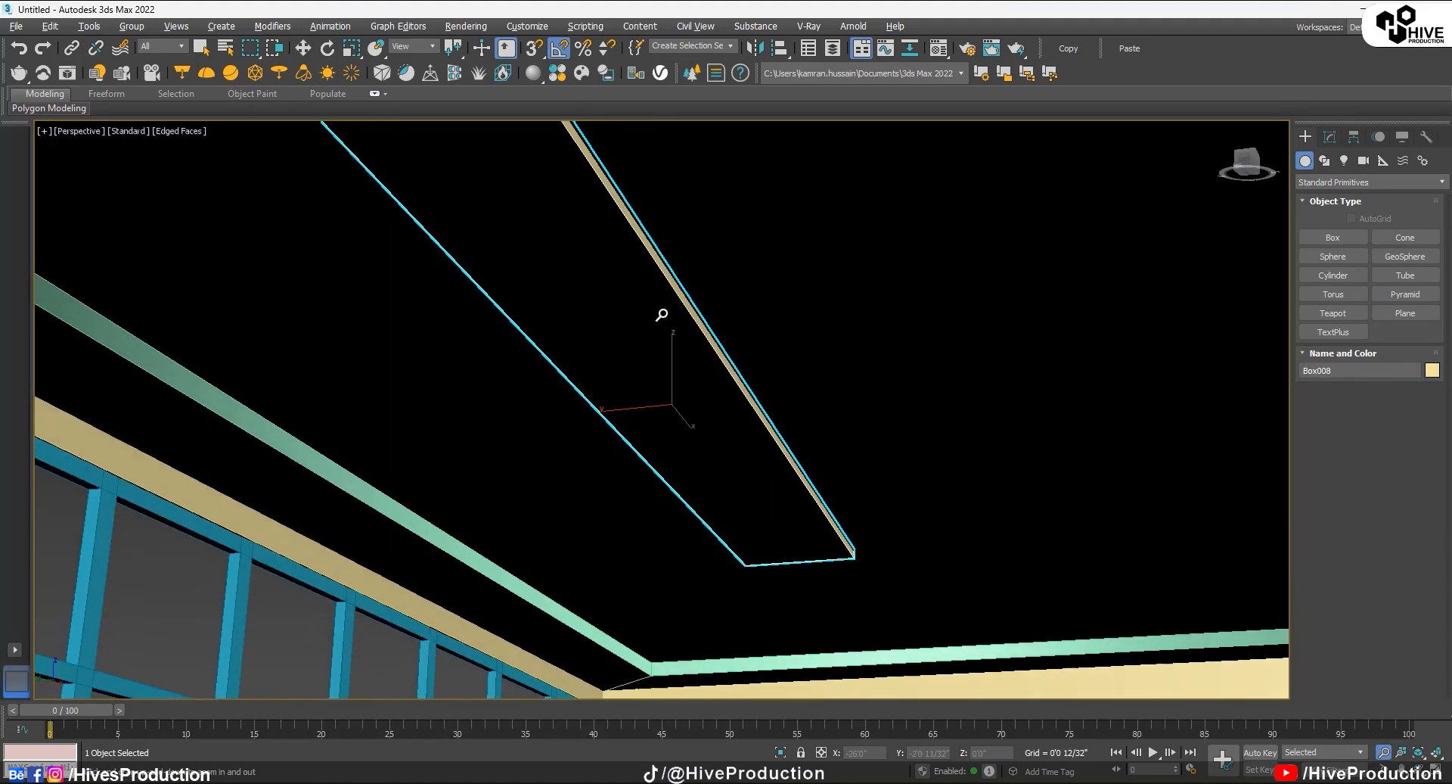
key(alt+q)
key(w)
alt+middle_drag(736, 509, 659, 414)
right_click(660, 414)
mouse_move(711, 569)
click(835, 583)
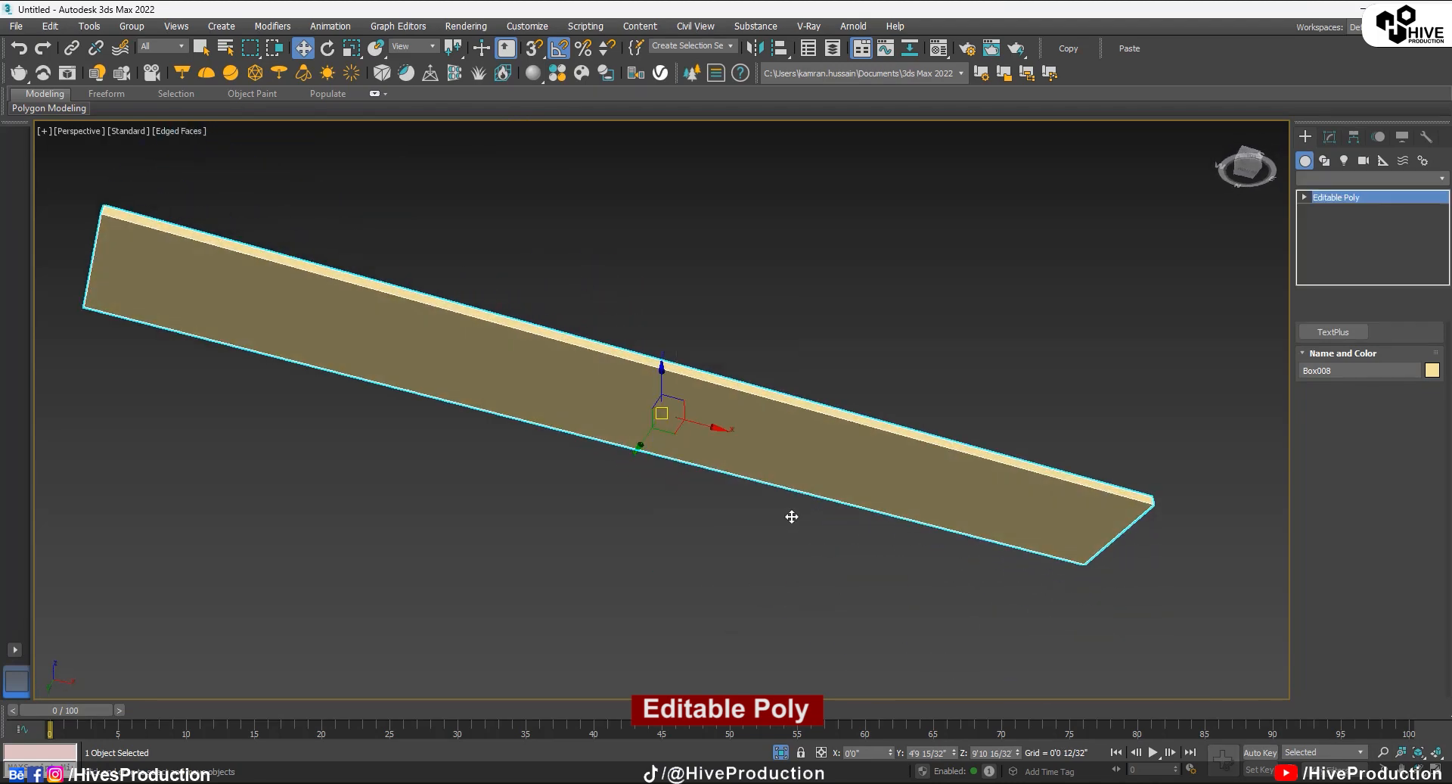
Step: Connect the box's four long edges with a single segment across its middle
click(1349, 358)
drag(658, 574, 635, 326)
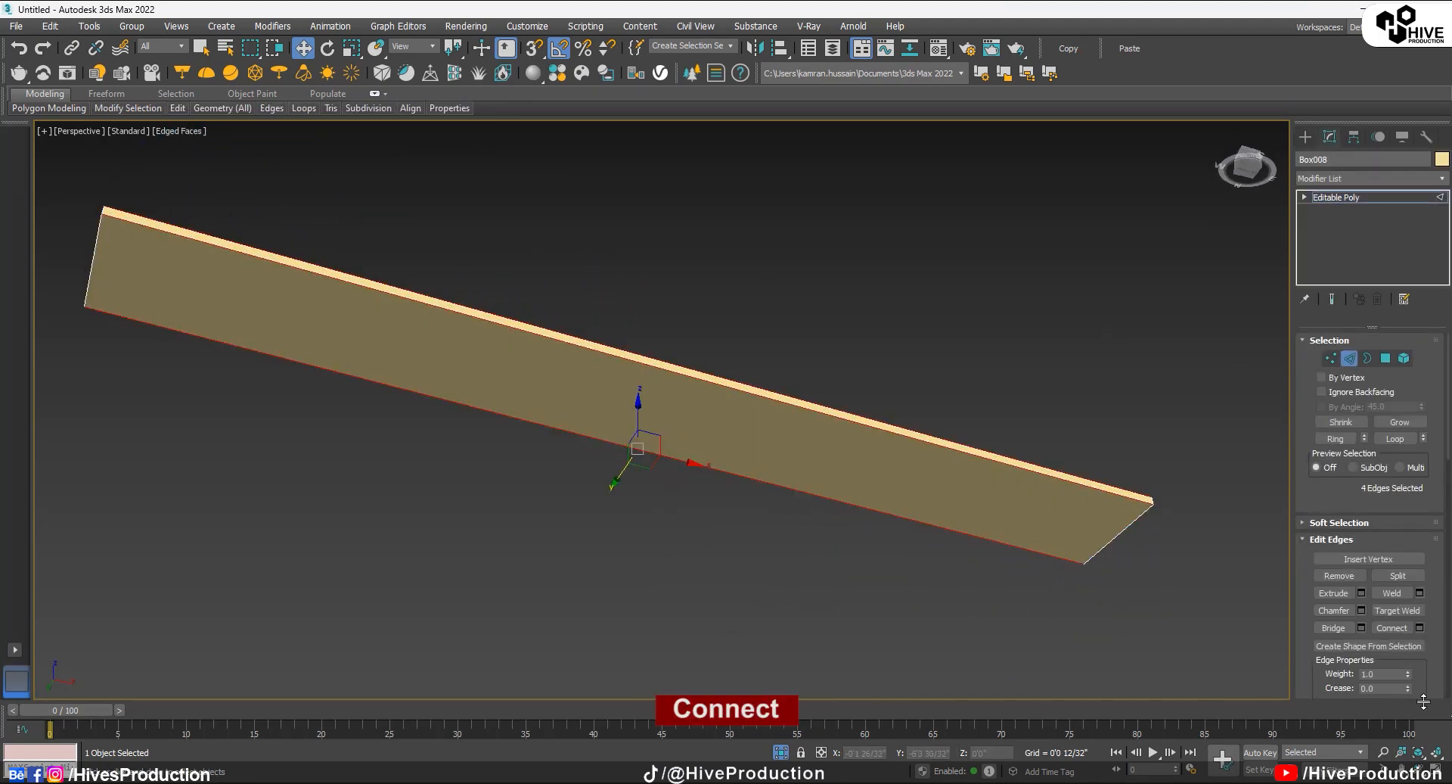
click(1394, 628)
click(709, 425)
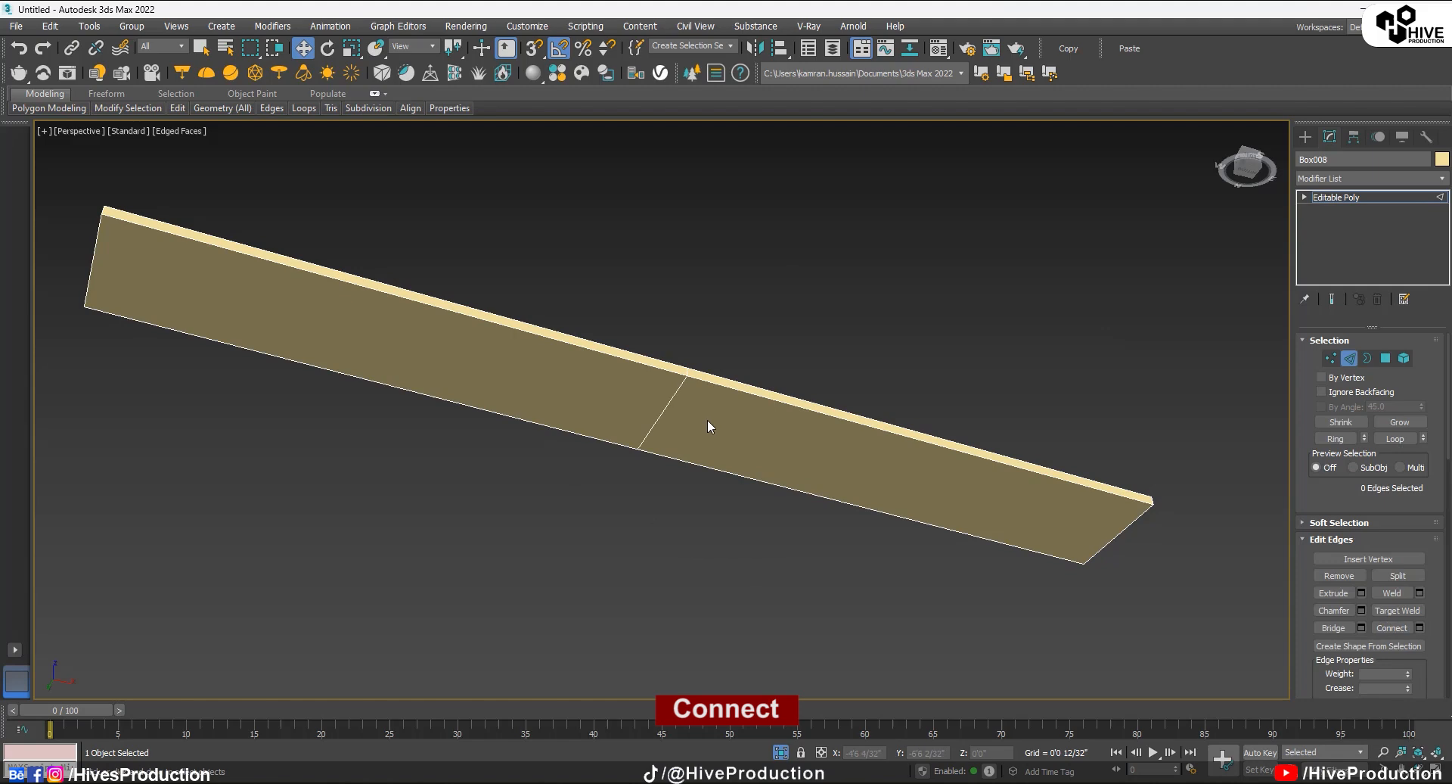
Step: Inset the two underside polygons by 0'1 12/32" with the By Polygon option
click(1386, 359)
click(777, 451)
ctrl+click(587, 376)
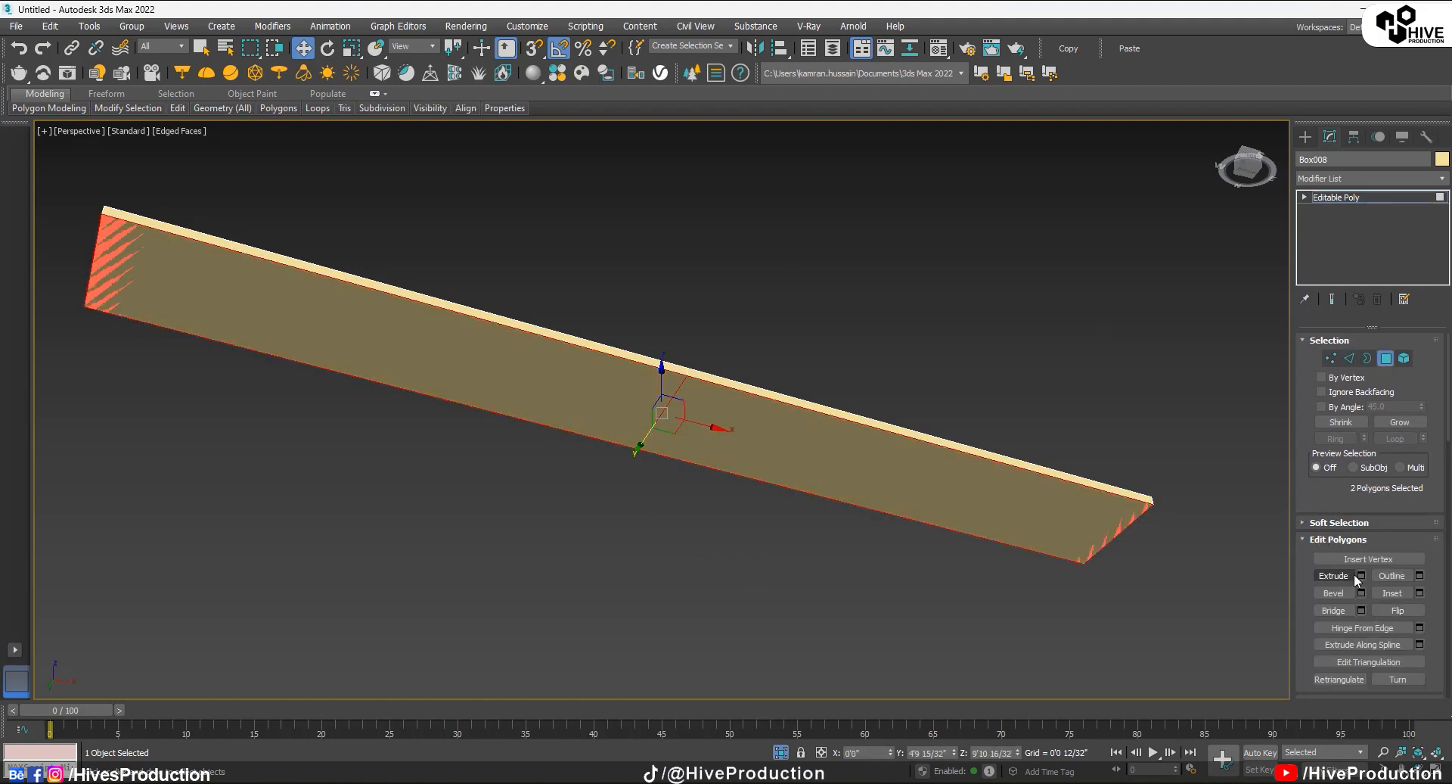
click(1420, 592)
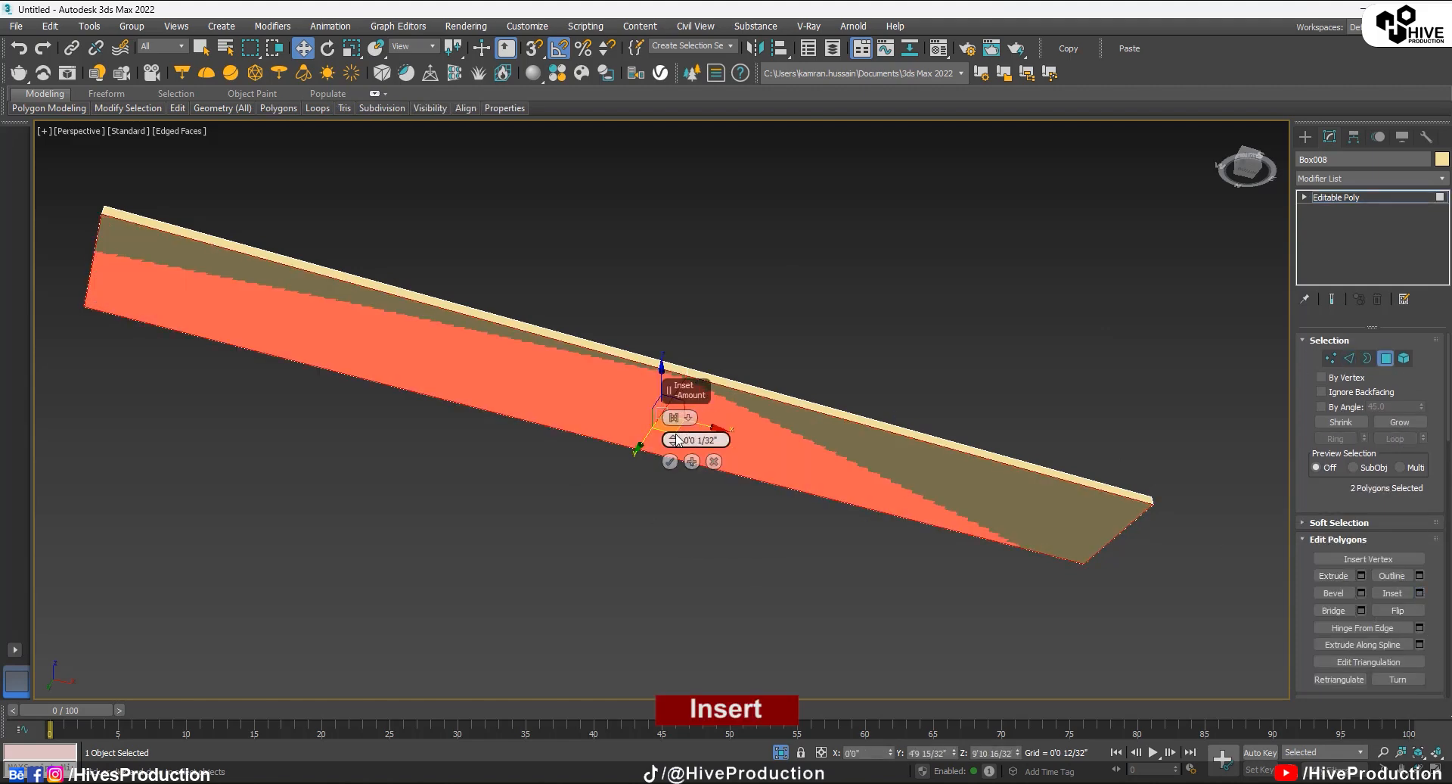
drag(678, 440, 522, 195)
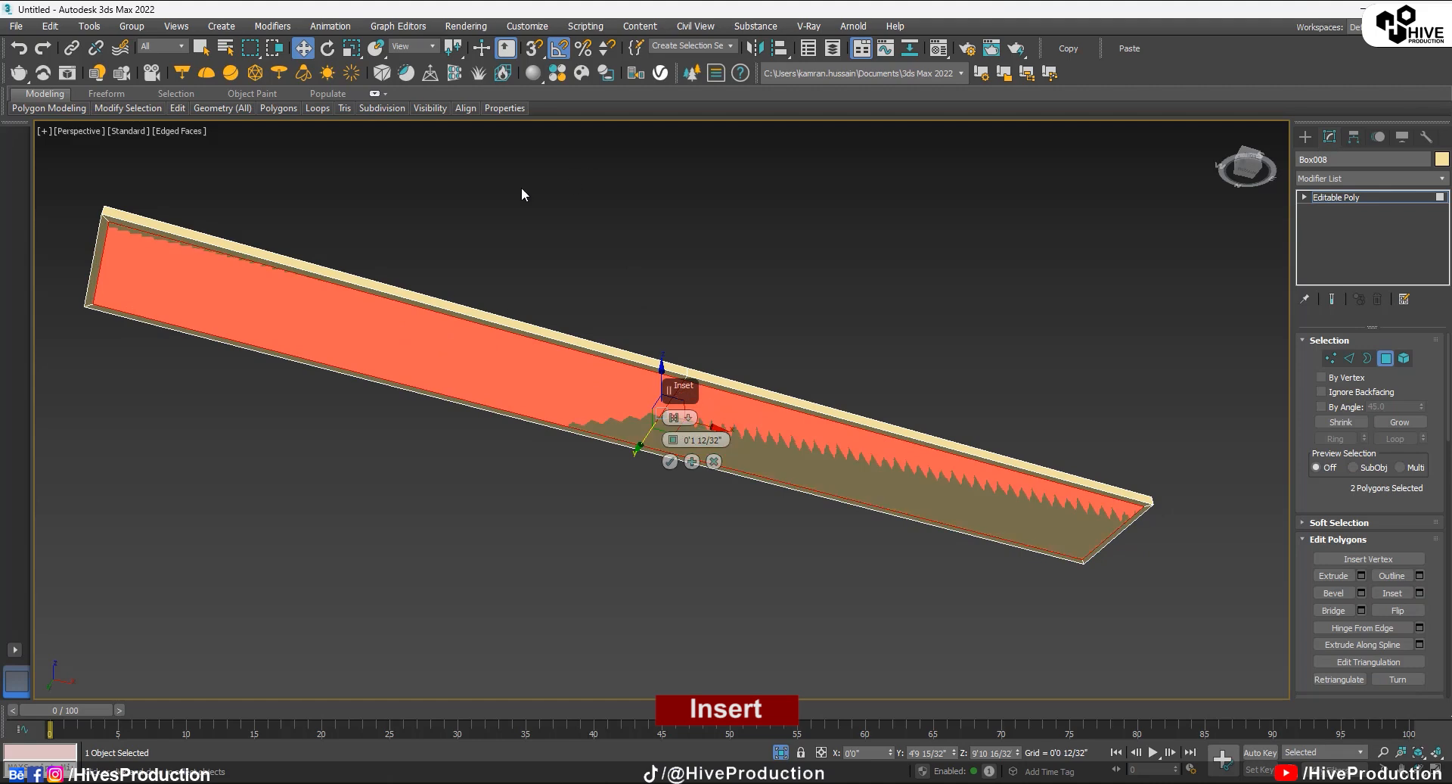
click(689, 417)
click(696, 443)
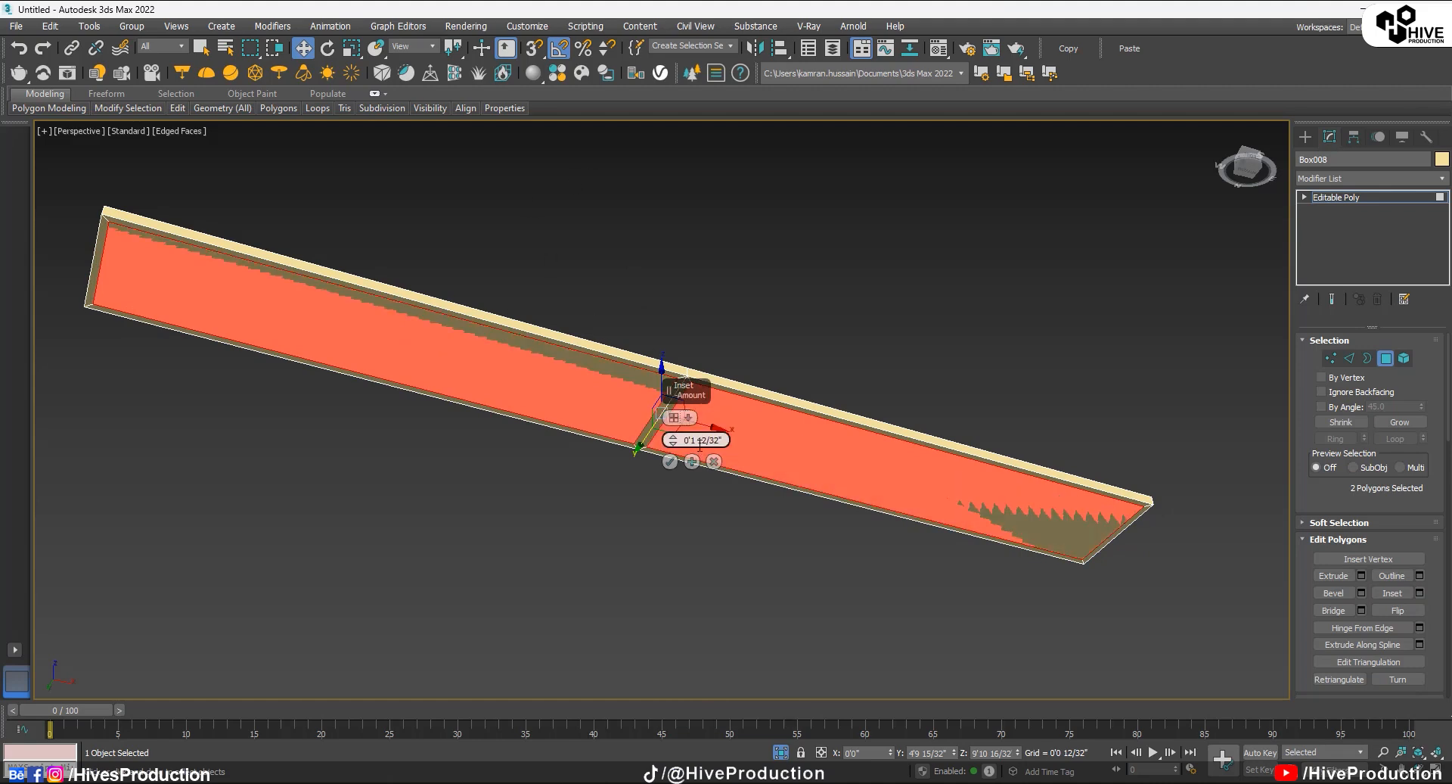
alt+middle_drag(566, 426, 581, 335)
scroll(678, 485, up, 3)
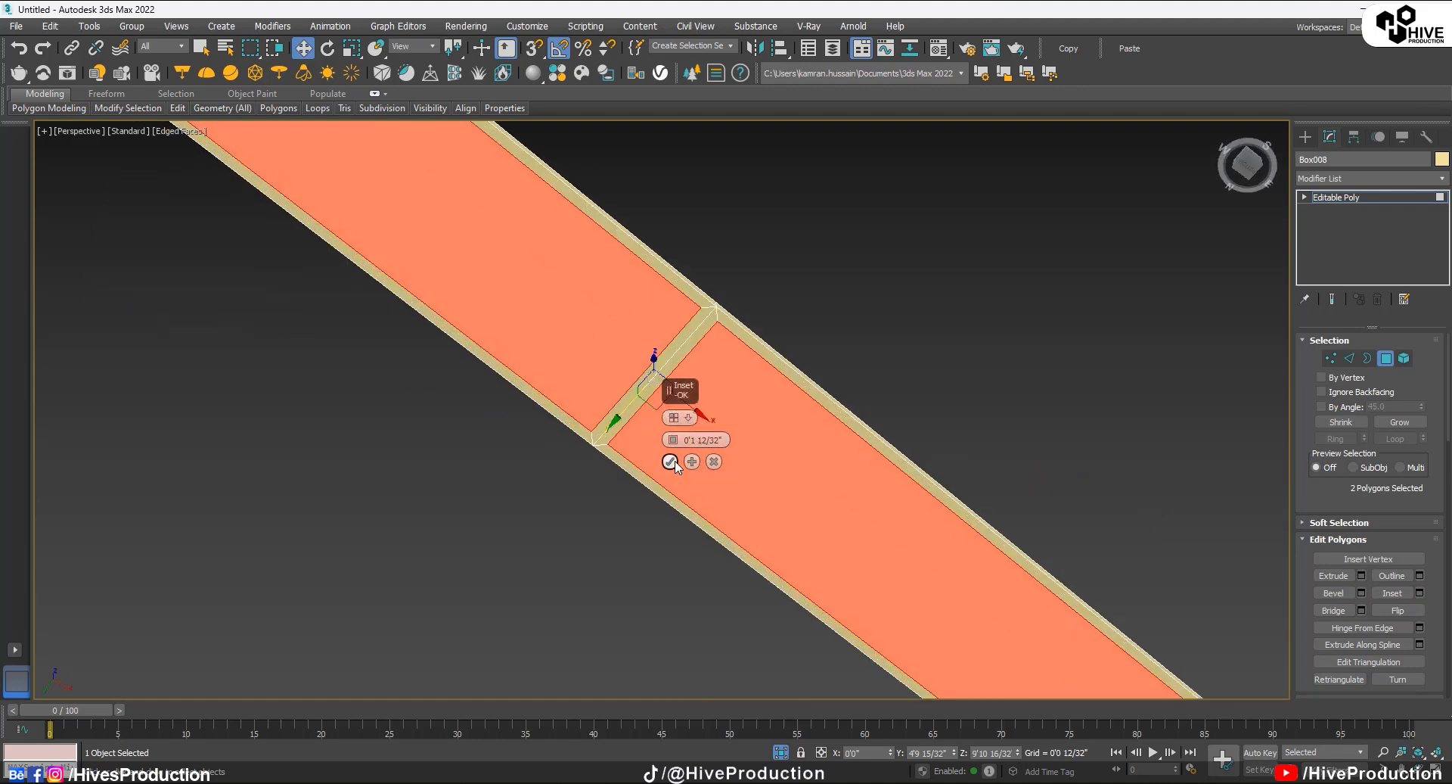
click(670, 463)
Step: Extrude the two inset underside polygons inward to form recesses and leave polygon editing
scroll(801, 497, down, 3)
alt+middle_drag(801, 496, 802, 408)
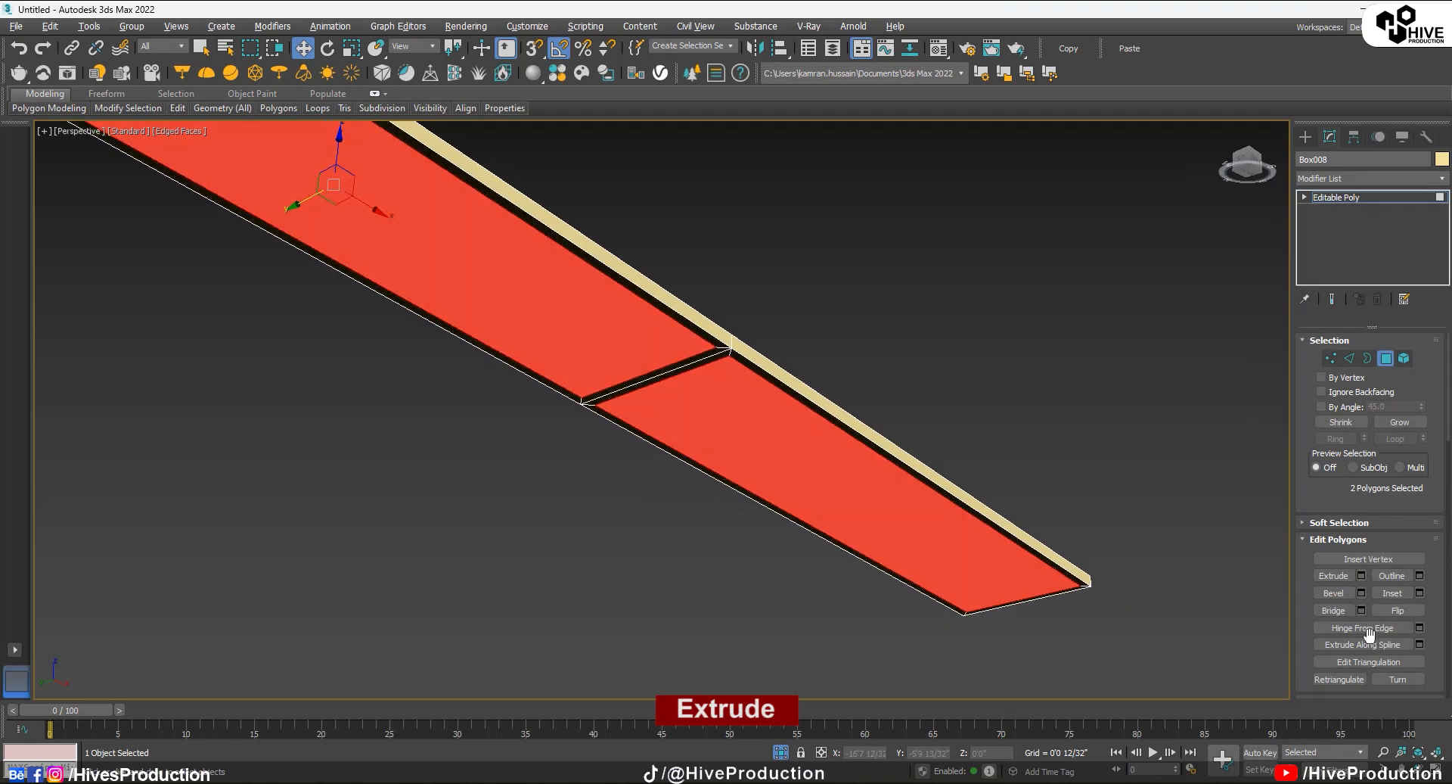
drag(787, 460, 780, 556)
click(1333, 575)
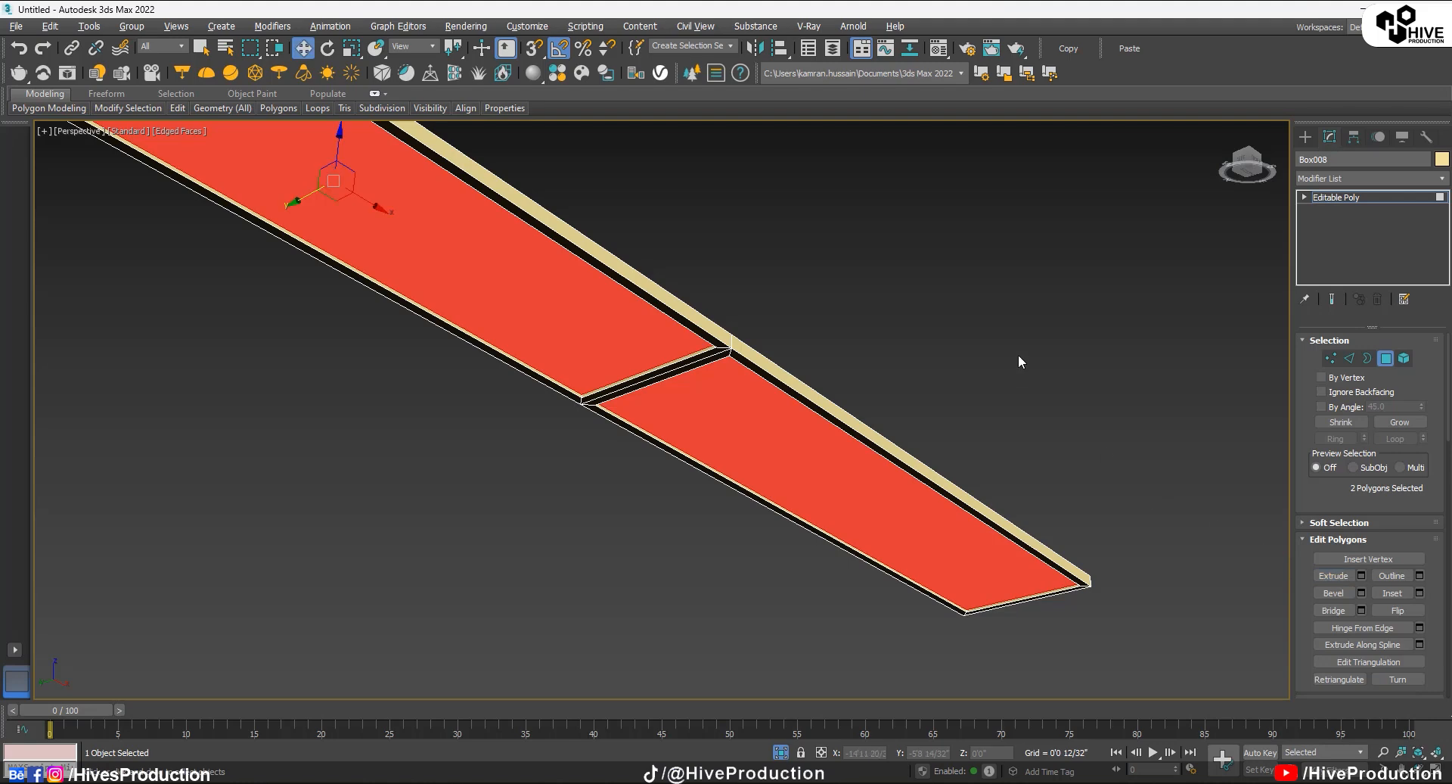
click(1018, 355)
click(1384, 359)
click(1033, 341)
Step: Bring back the hidden room objects and adjust the recessed ceiling panel's height to about 9'11"
right_click(859, 355)
click(885, 292)
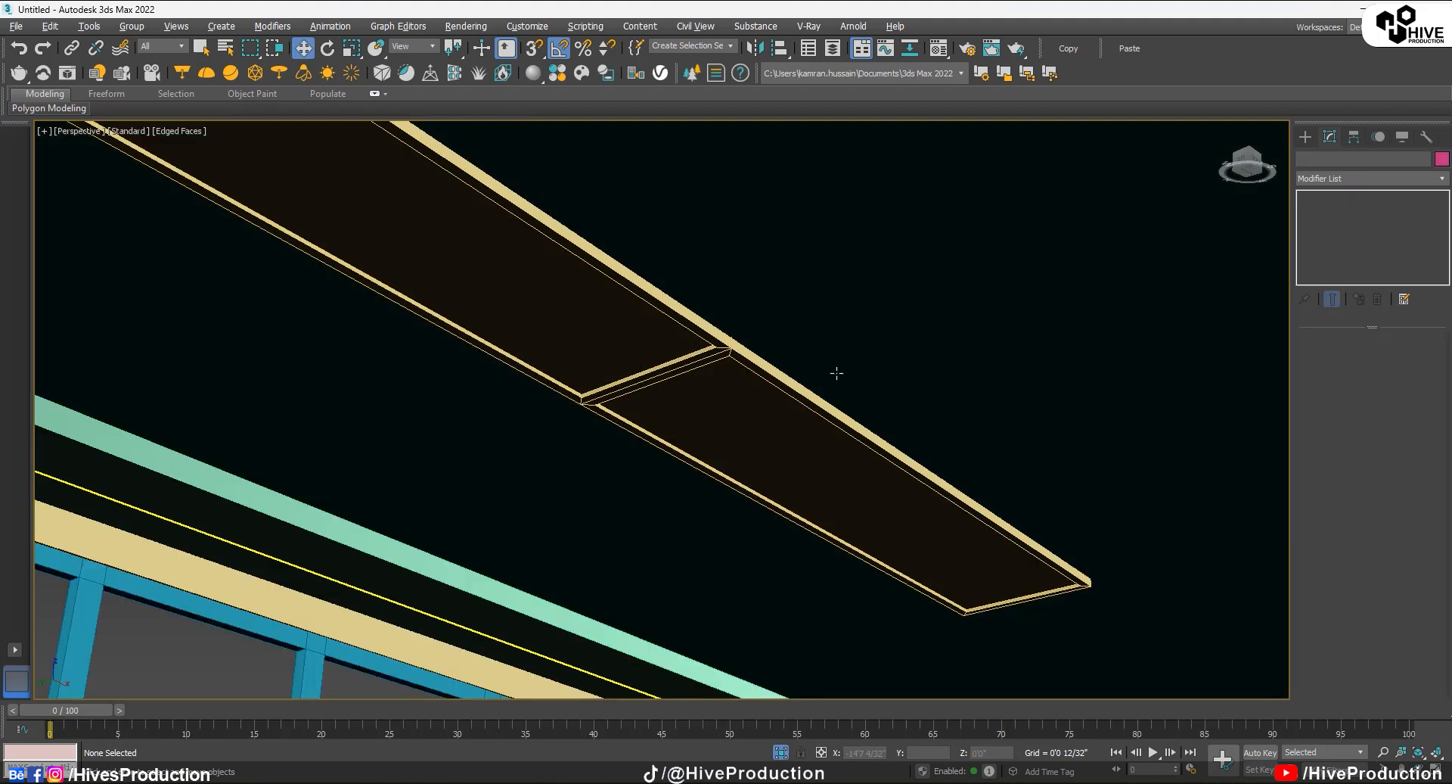
click(697, 370)
middle_drag(410, 306, 430, 356)
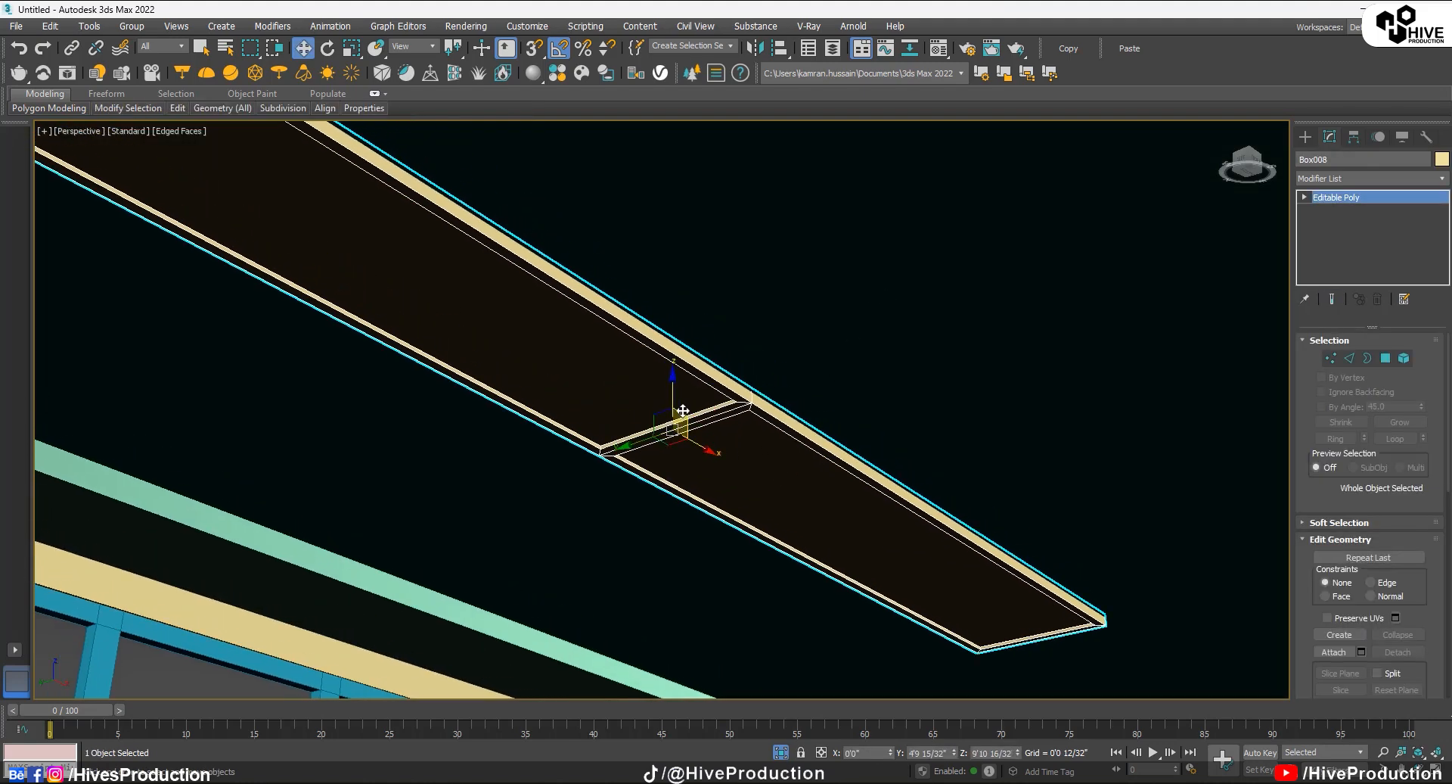
drag(671, 401, 671, 397)
key(alt+w)
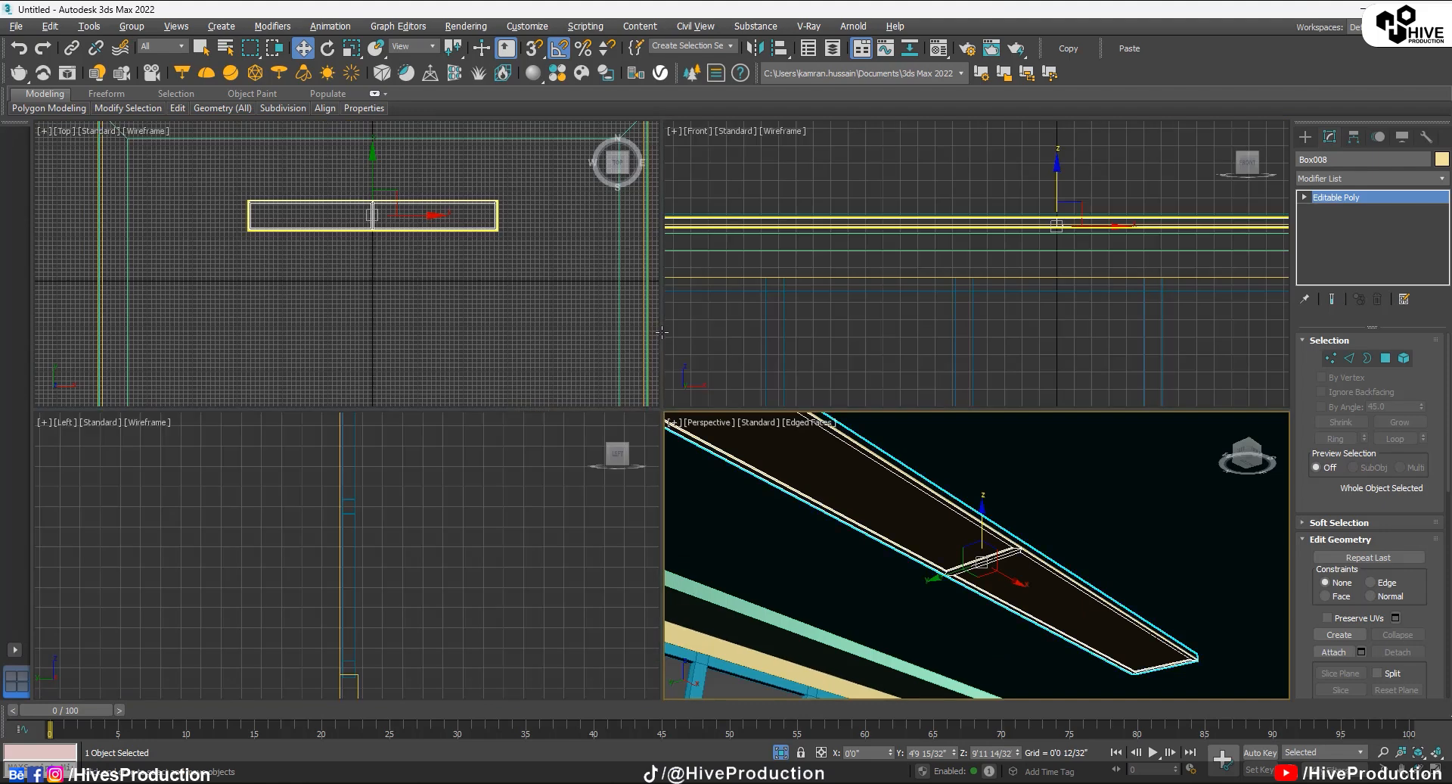
scroll(1066, 213, up, 4)
middle_drag(1044, 226, 1057, 193)
drag(1052, 165, 1051, 192)
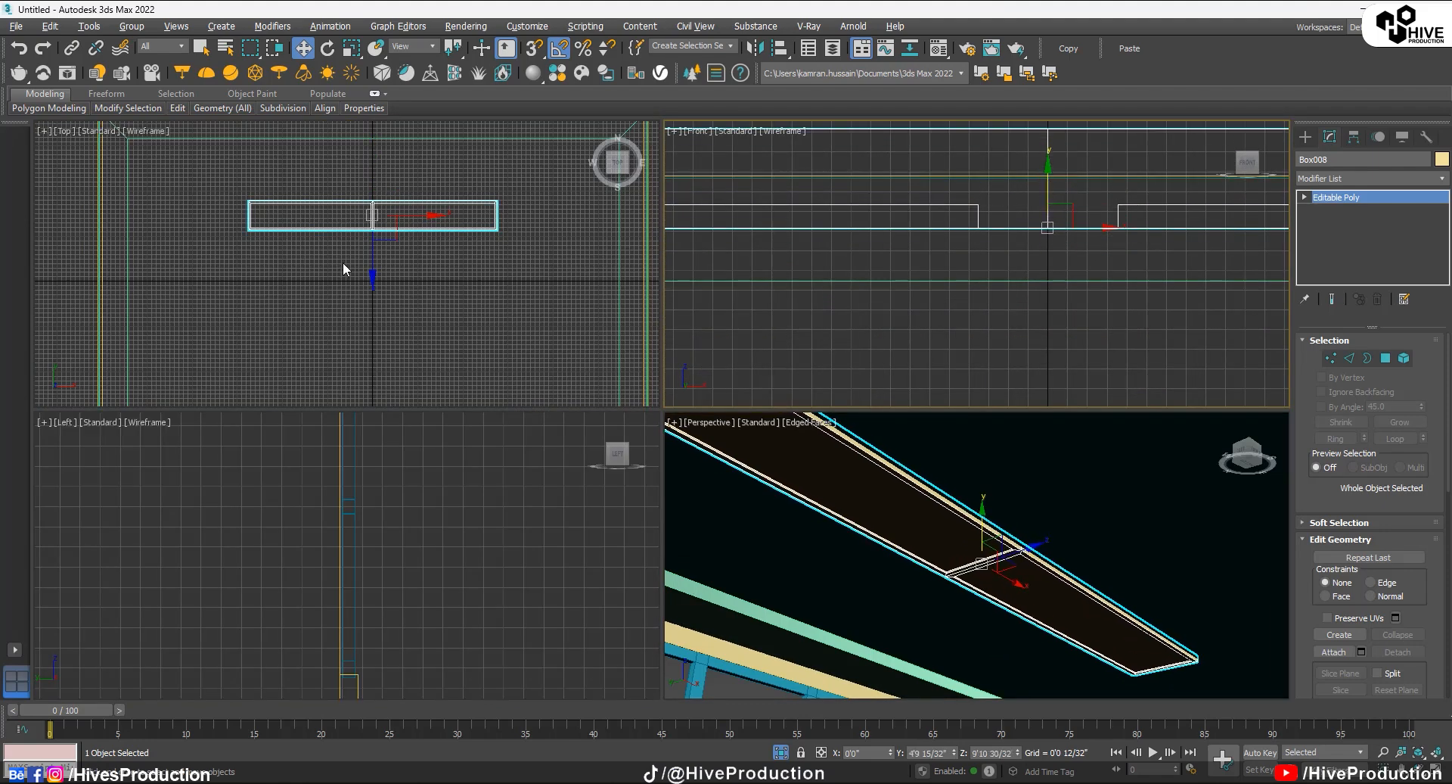
Step: Copy the ceiling panel along Y to the opposite side of the room and shift both panels slightly along Y to balance them
scroll(343, 270, down, 4)
key(alt+w)
scroll(572, 512, up, 1)
scroll(784, 379, up, 2)
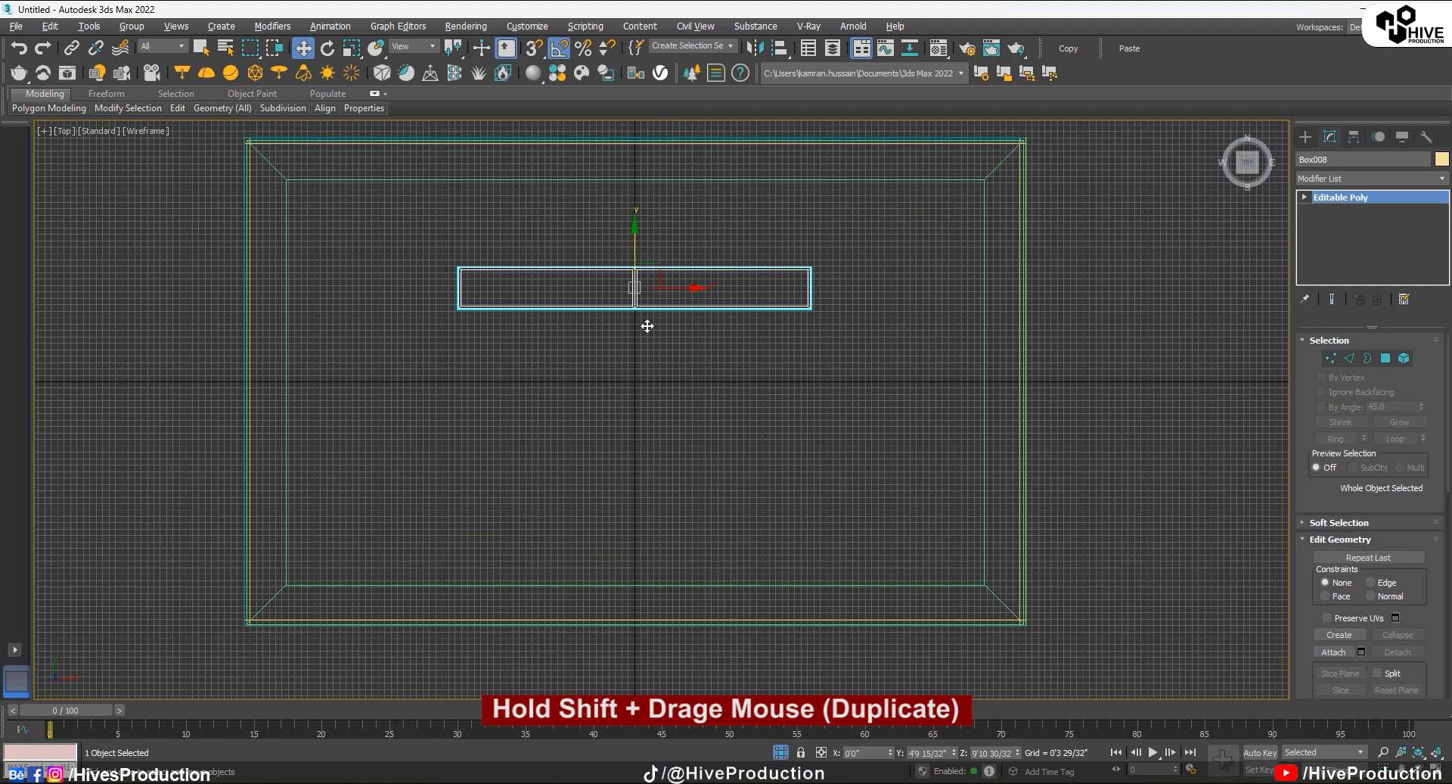
mouse_move(635, 250)
shift+mouse_down()
mouse_move(638, 399)
mouse_move(657, 428)
shift+mouse_up()
click(728, 463)
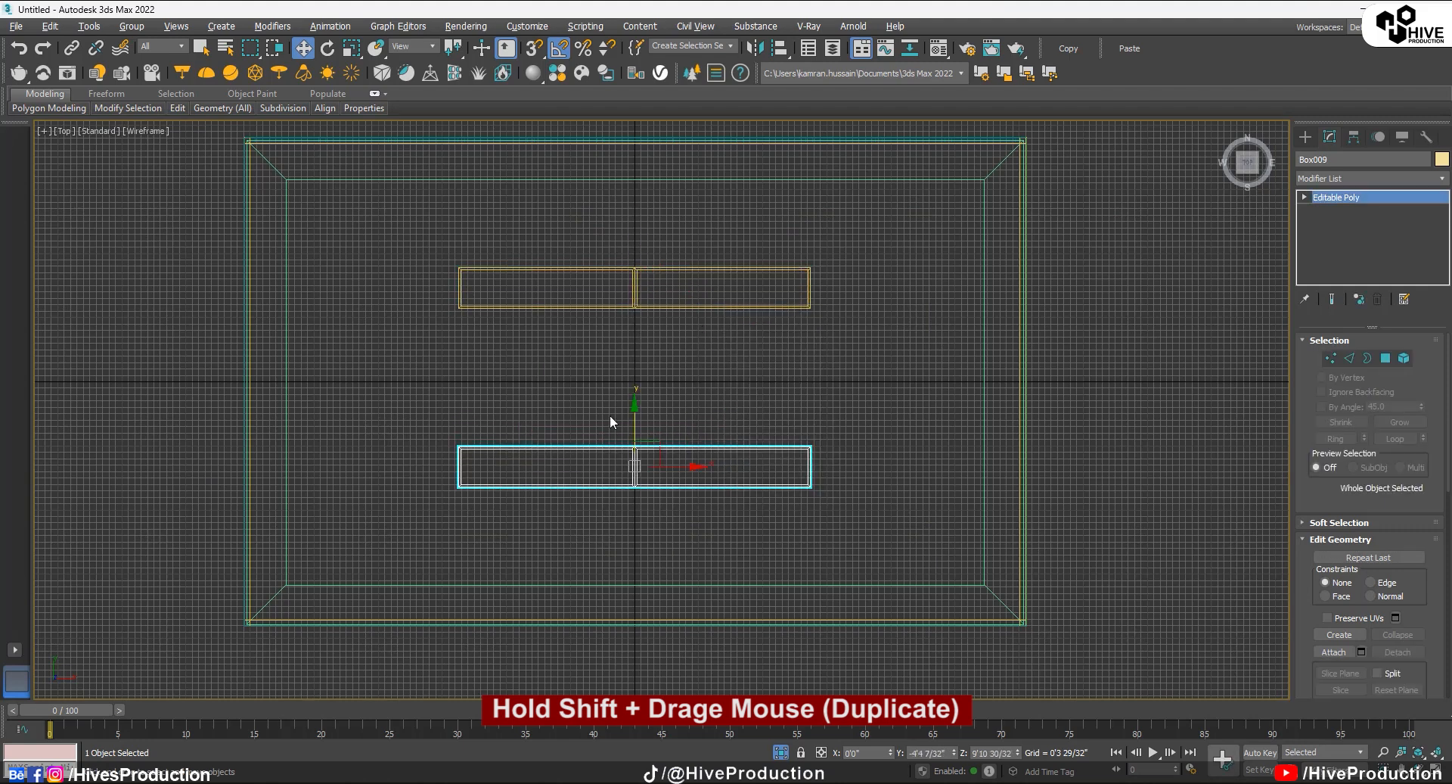
ctrl+click(634, 269)
drag(629, 339, 638, 336)
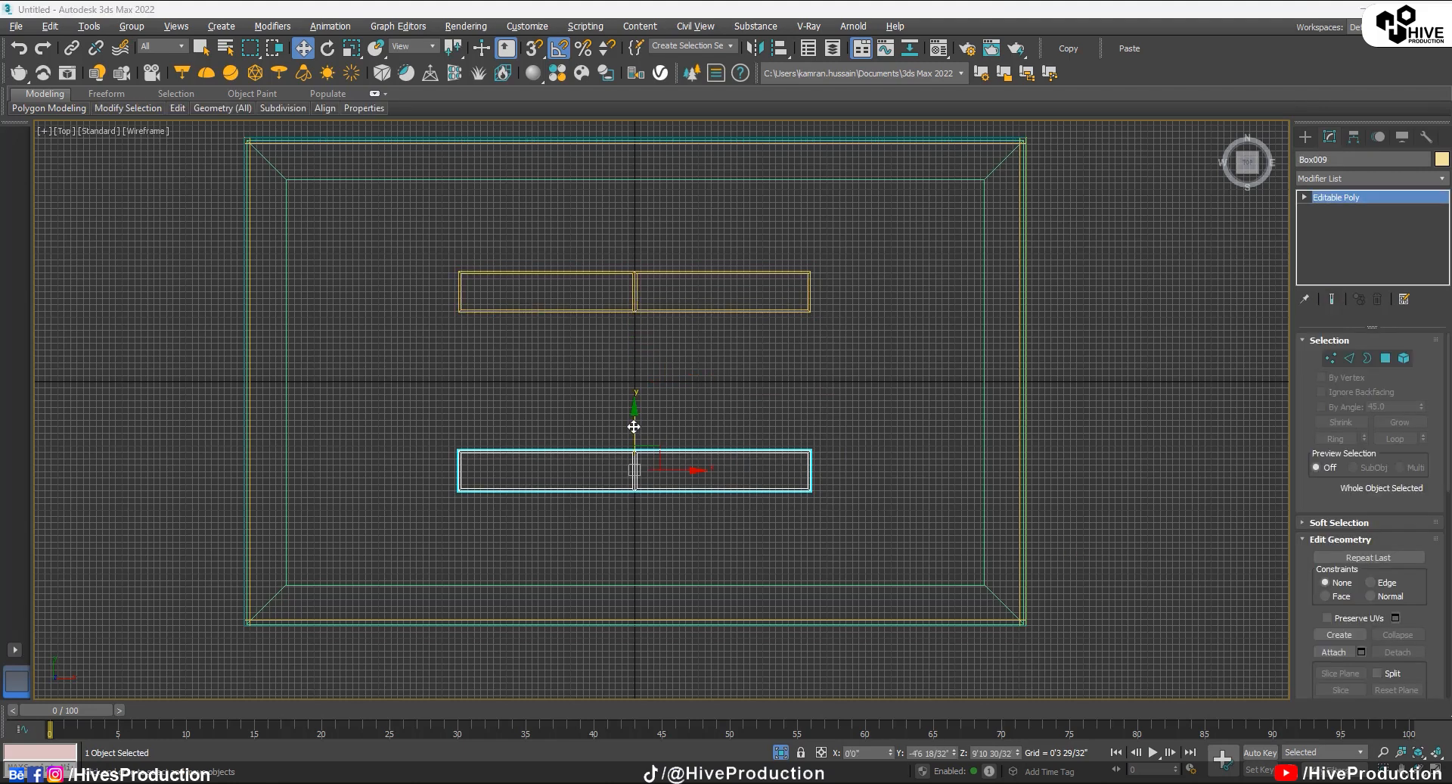
Step: Move the copied ceiling panel closer to the other one along Y and centre the pair on the room's midline
drag(634, 426, 634, 385)
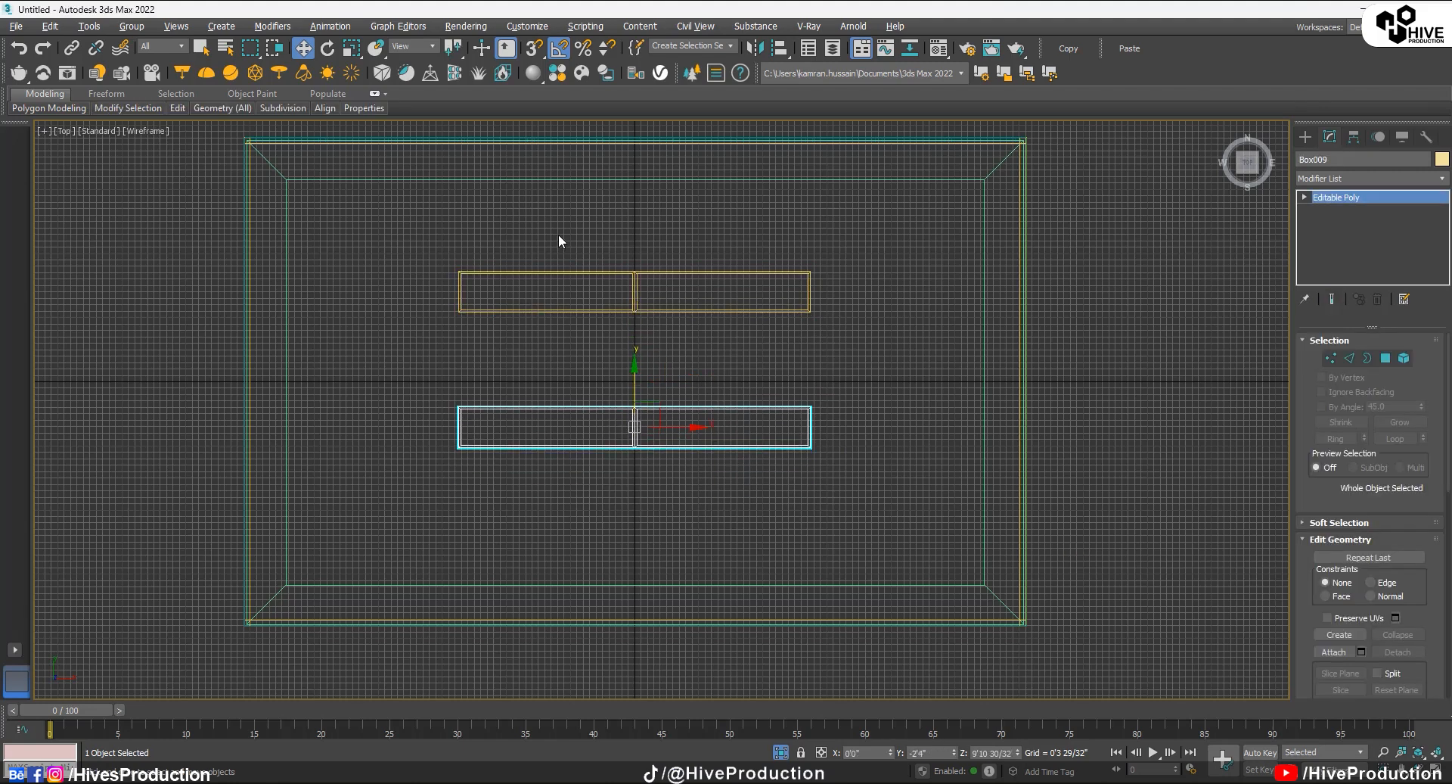
ctrl+drag(558, 236, 627, 366)
drag(638, 315, 649, 335)
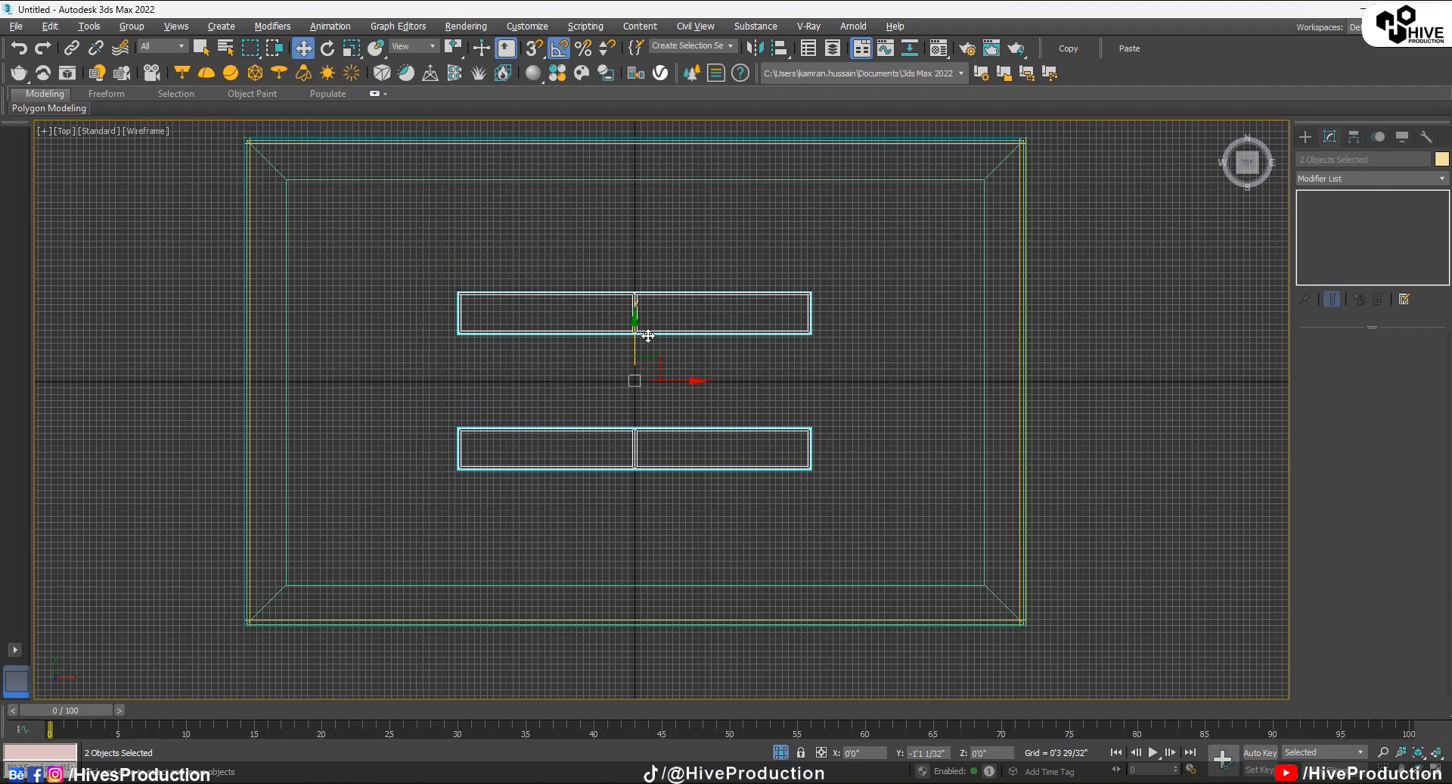
click(864, 452)
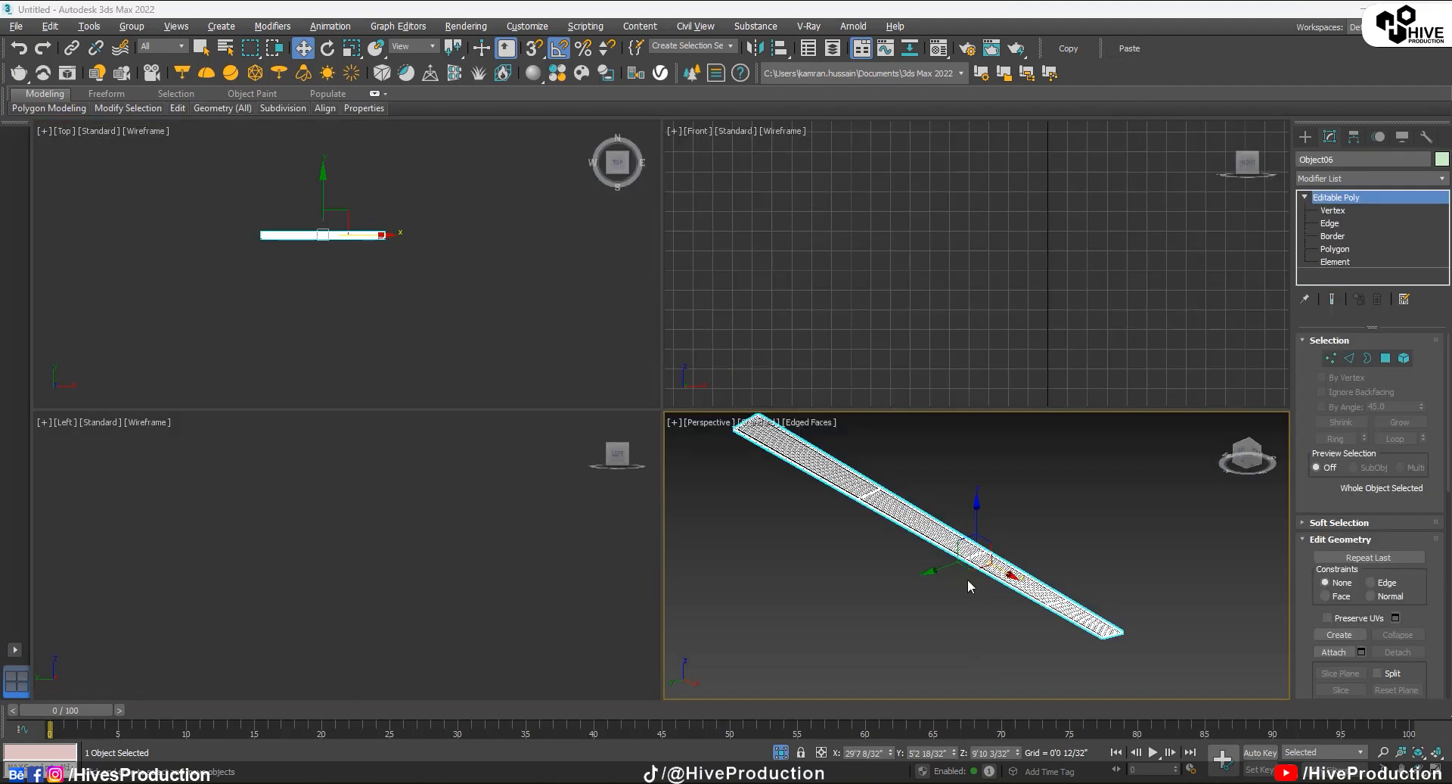
Step: Inspect the long slotted grille without edged faces and bring the hidden room objects back into view
click(1034, 513)
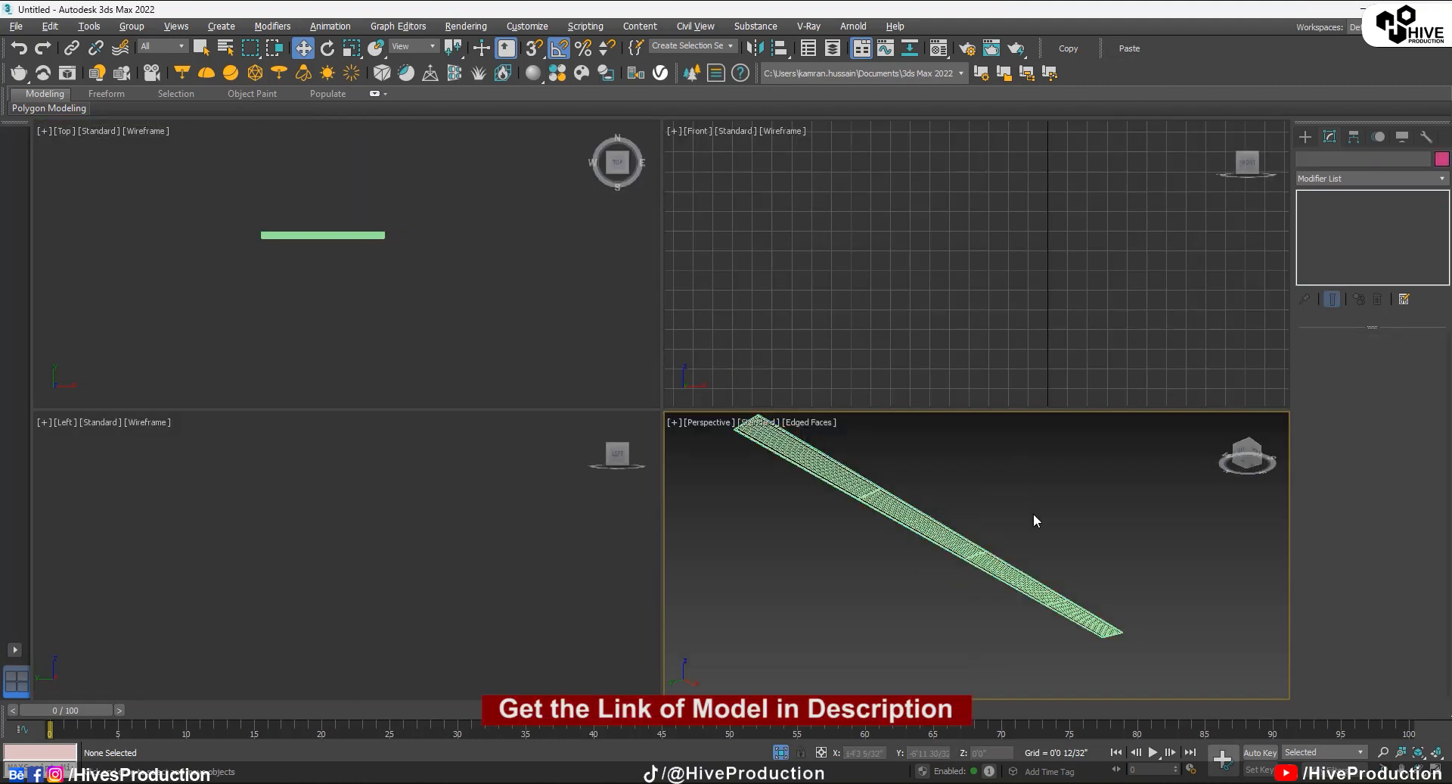
key(alt+w)
scroll(681, 432, up, 5)
mouse_move(701, 388)
alt+middle_down()
mouse_move(684, 319)
mouse_move(722, 395)
mouse_move(689, 512)
mouse_move(799, 576)
mouse_move(724, 547)
mouse_move(729, 421)
mouse_move(809, 414)
alt+middle_up()
scroll(722, 395, down, 5)
key(F4)
click(809, 413)
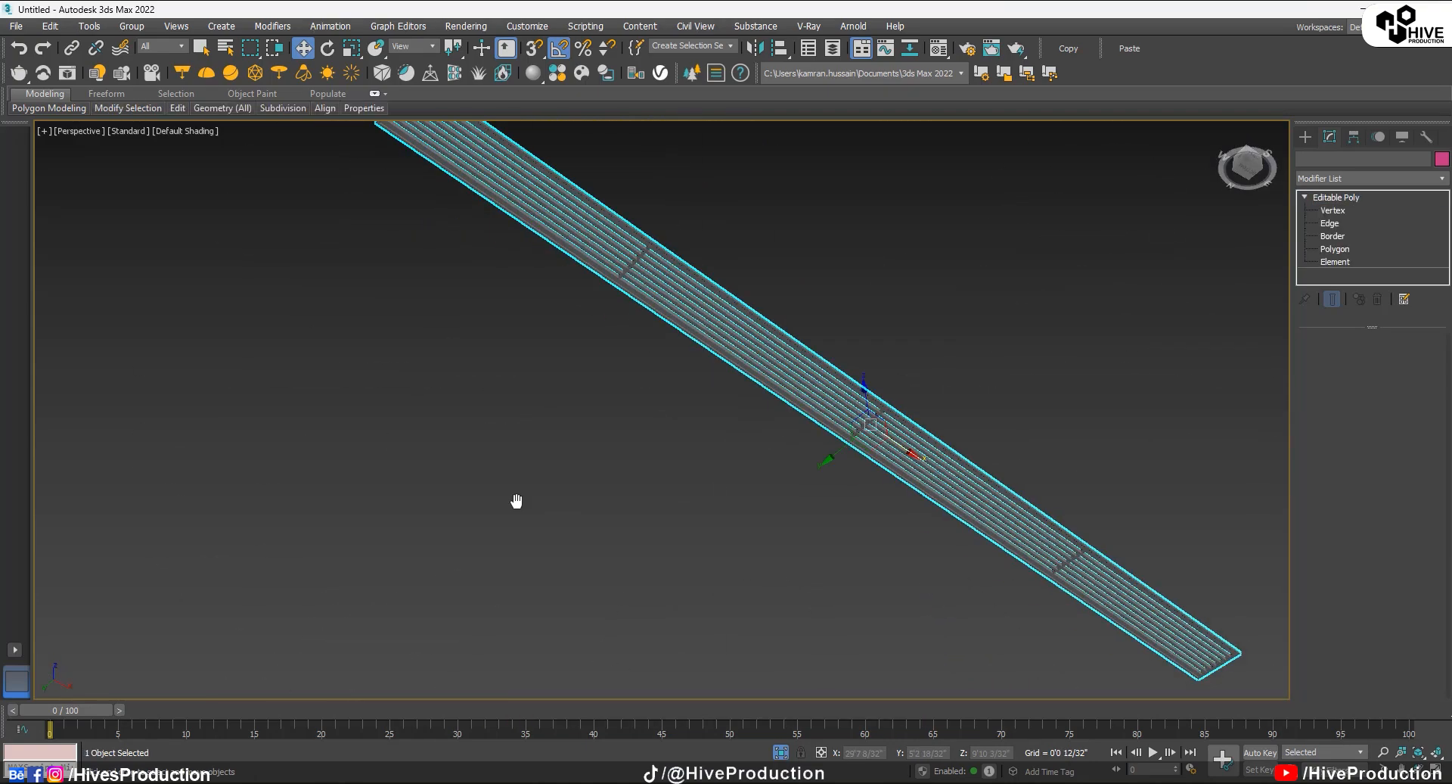
right_click(529, 504)
click(563, 431)
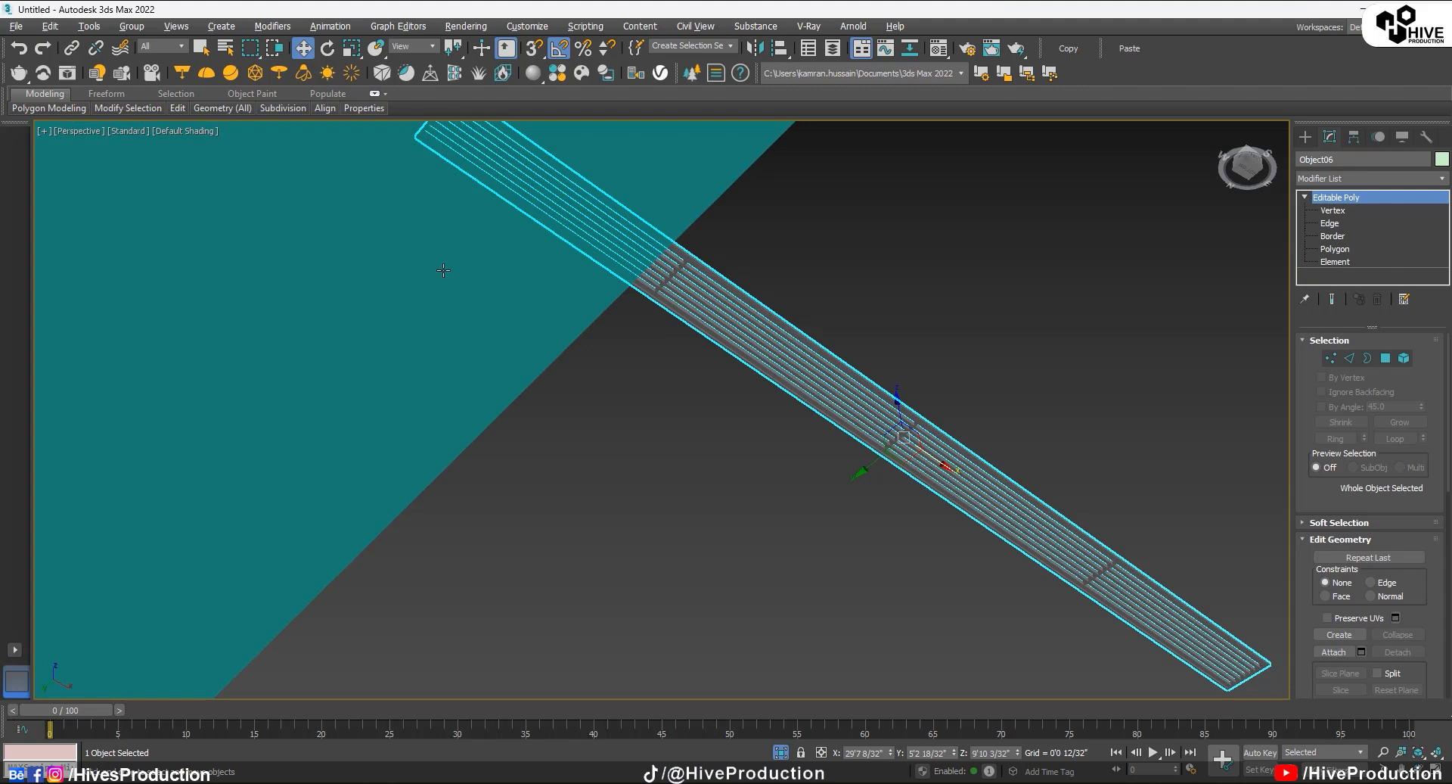
Step: Centre the slotted grille on X beside the upper ceiling panel, at about Y 6'4", and raise it to about Z 9'11 28/32"
key(alt+w)
key(alt+w)
drag(982, 452, 504, 429)
scroll(578, 424, up, 5)
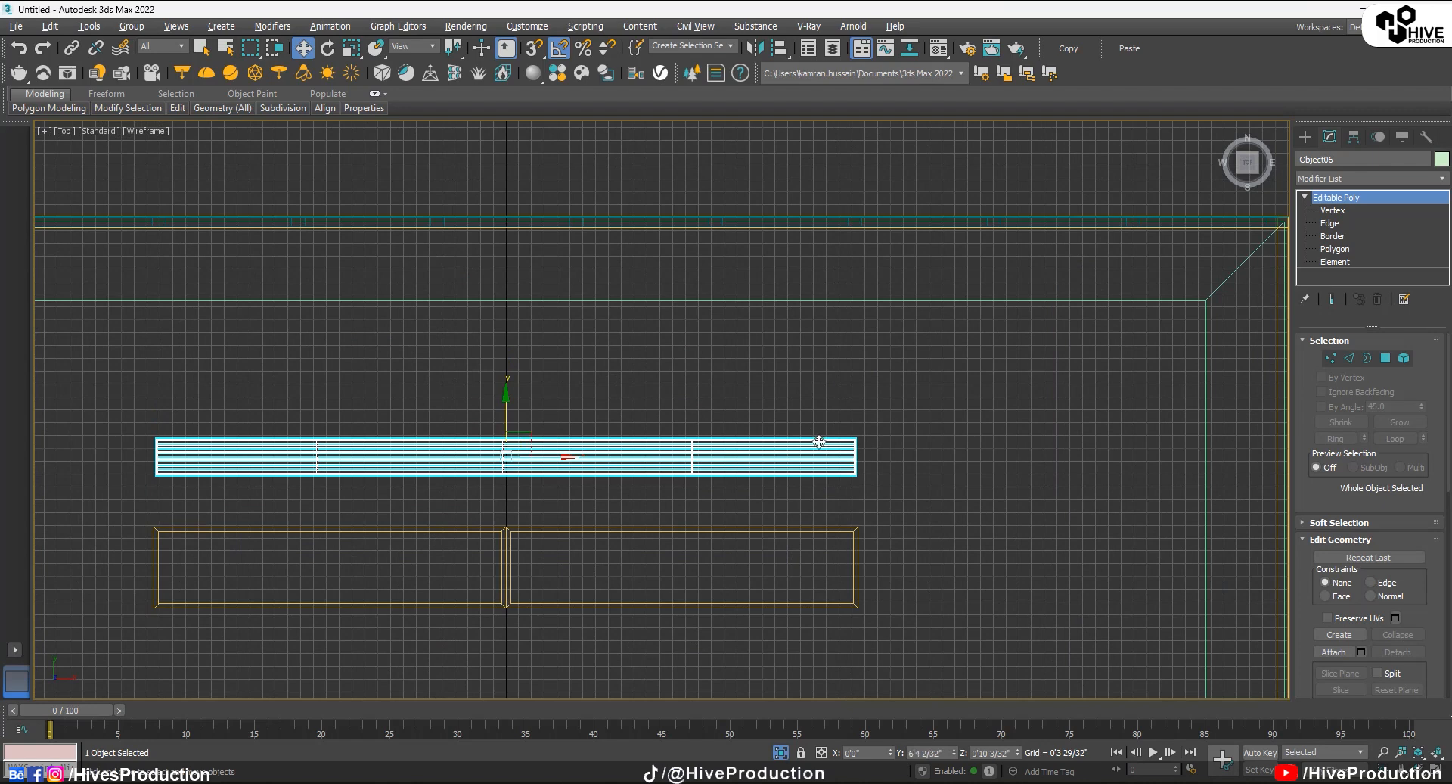
key(alt+w)
key(alt+w)
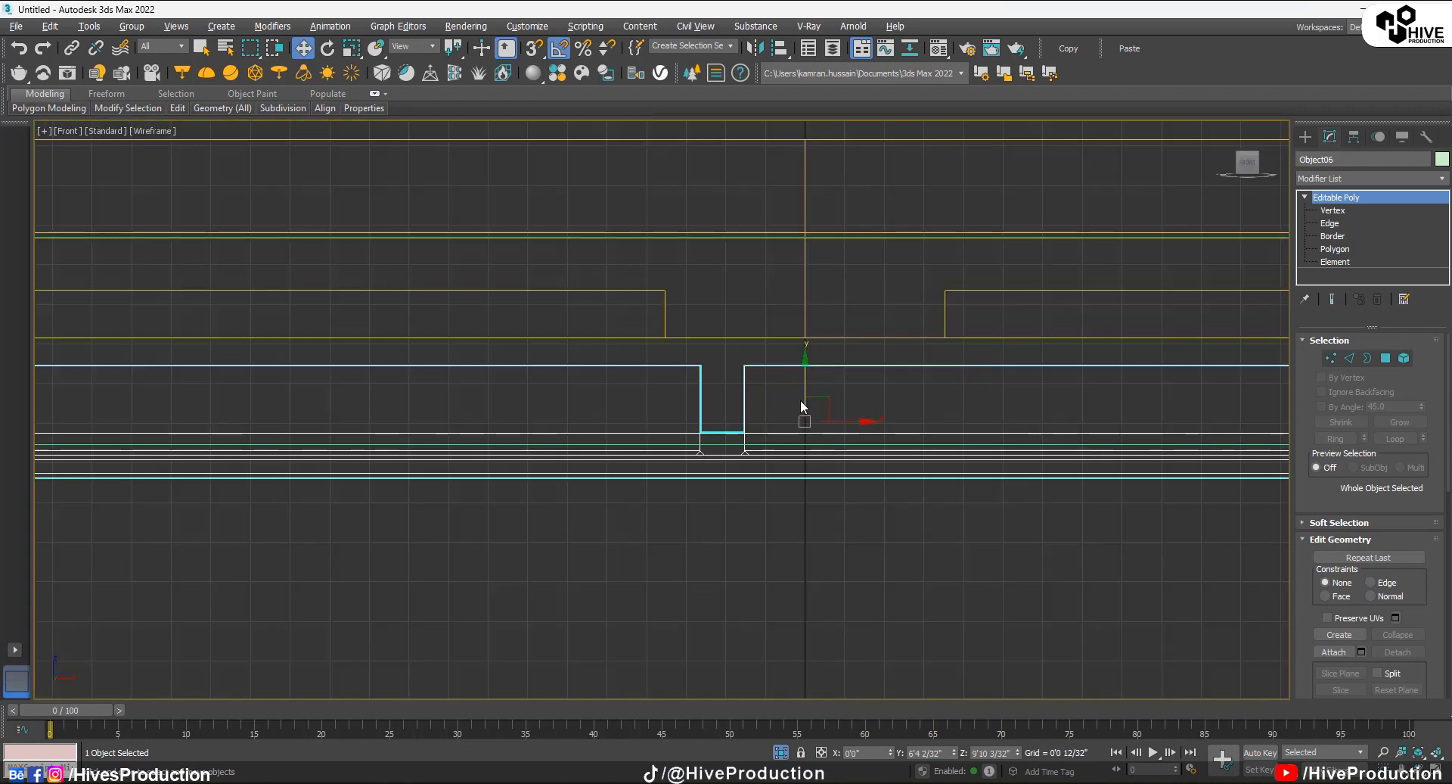
drag(802, 400, 824, 301)
drag(833, 256, 845, 222)
Step: Examine the slotted grille's placement against the ceiling from several perspective angles
key(alt+w)
middle_click(982, 519)
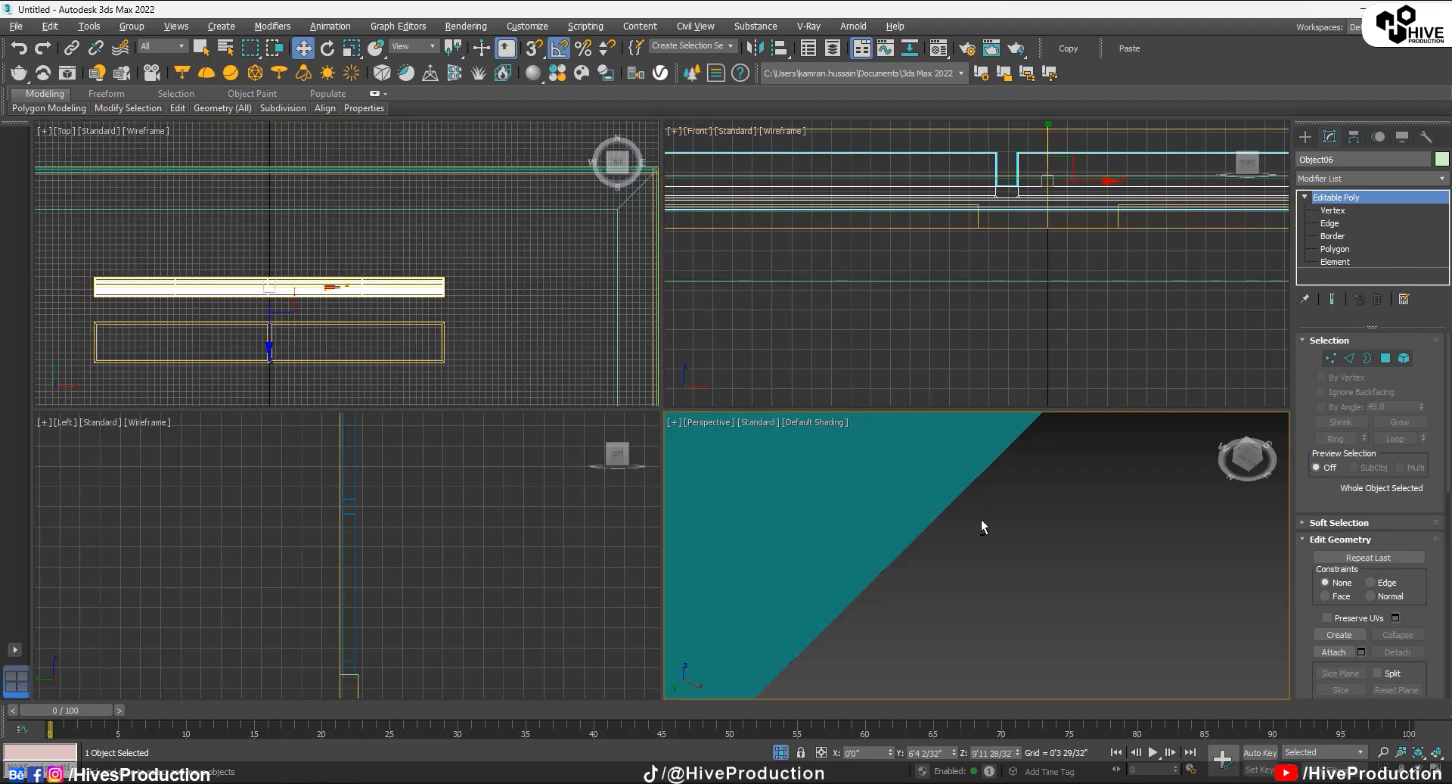
key(alt+w)
key(z)
alt+middle_drag(661, 490, 692, 522)
key(alt+z)
drag(658, 318, 655, 290)
scroll(687, 438, down, 2)
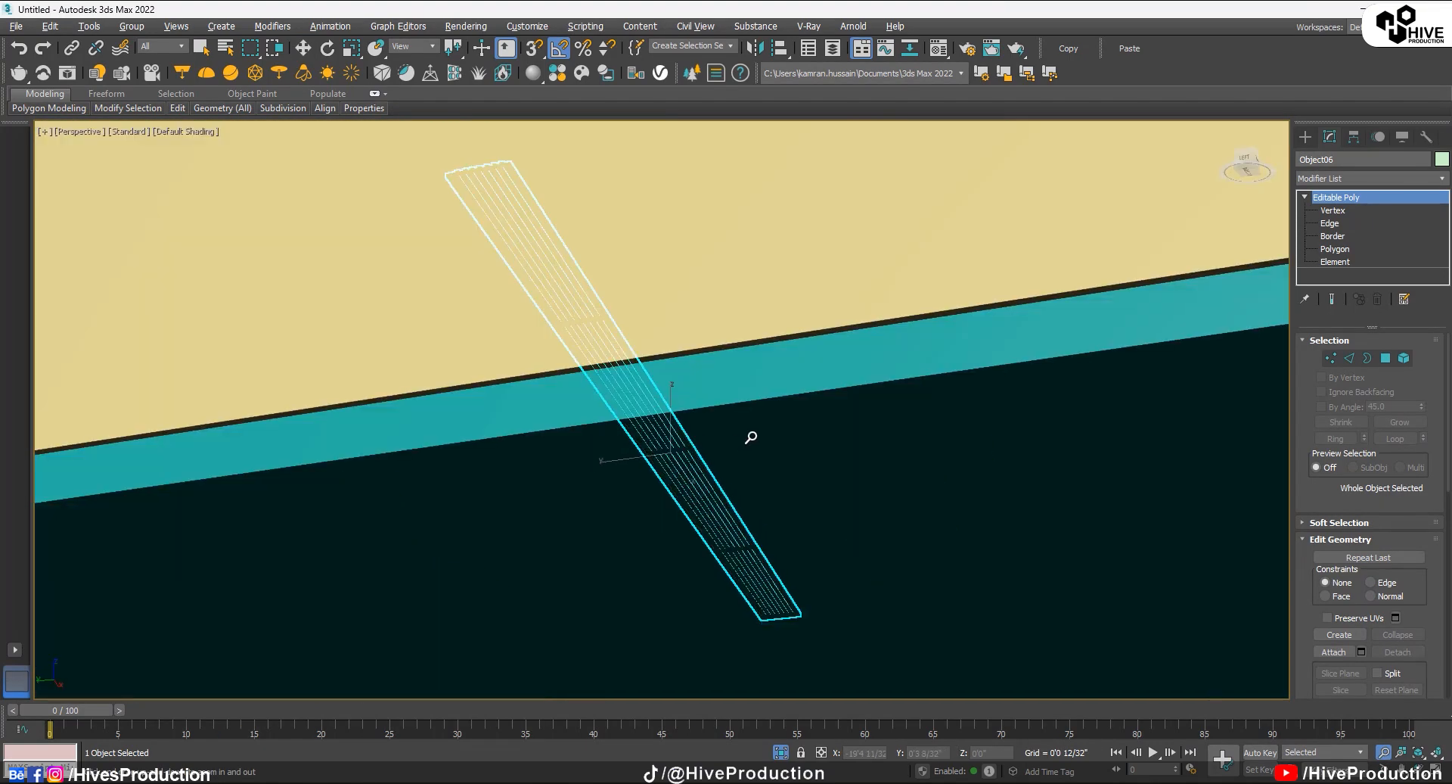
alt+middle_drag(751, 437, 731, 512)
scroll(746, 505, down, 4)
Step: Copy the slotted grille along Y to the opposite side, at about Y -6'5", and check that the pair is centred
key(alt+w)
middle_click(386, 270)
key(alt+w)
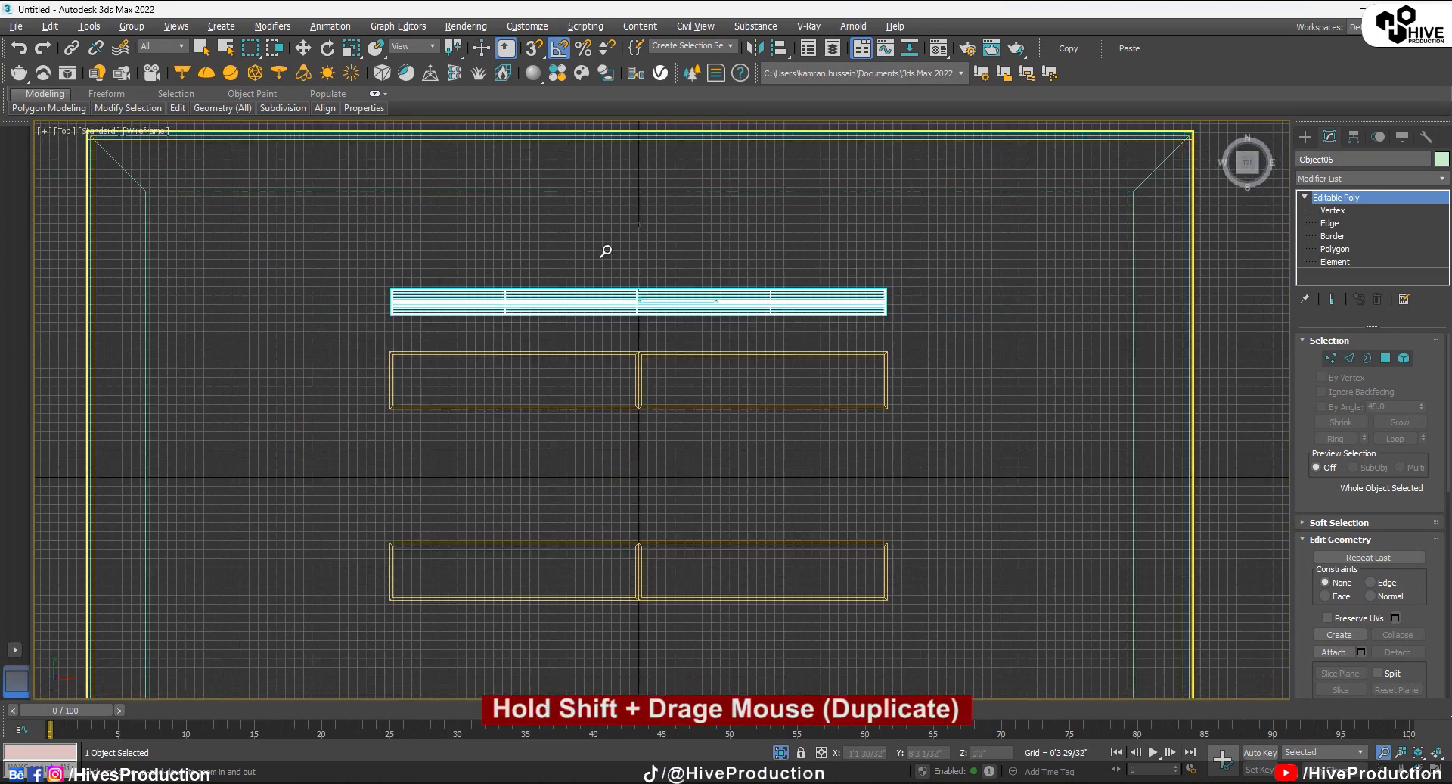
key(w)
shift+drag(635, 588, 638, 618)
click(711, 463)
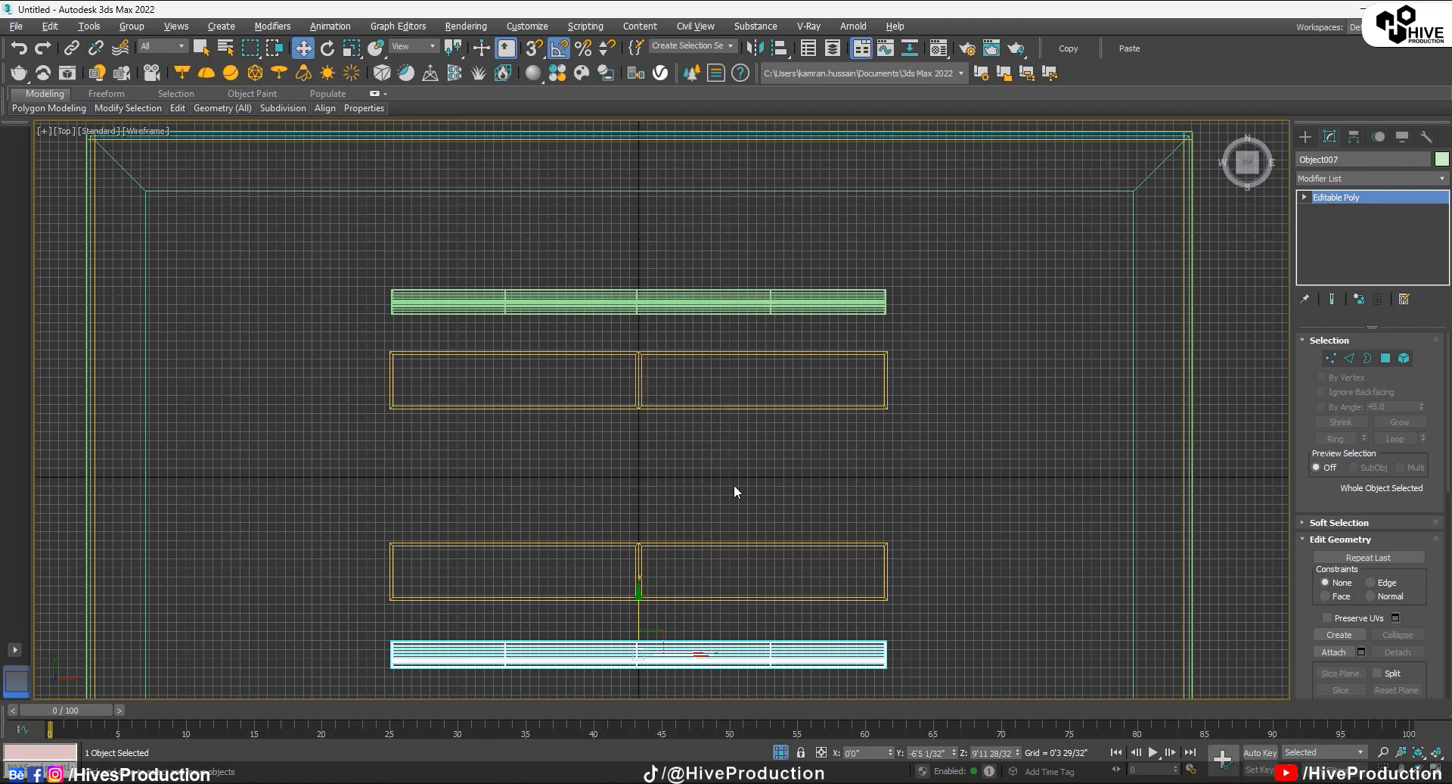
ctrl+click(695, 306)
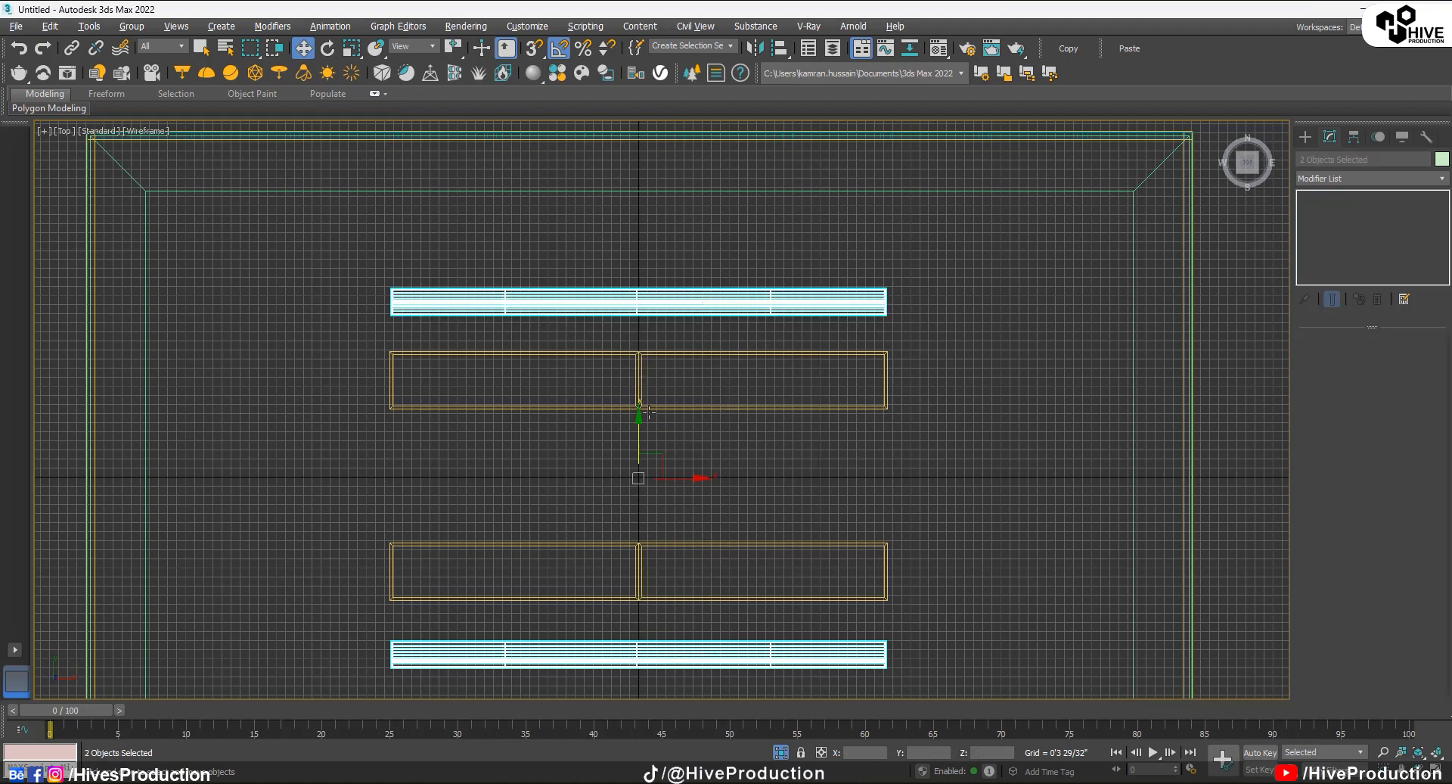
scroll(634, 475, up, 5)
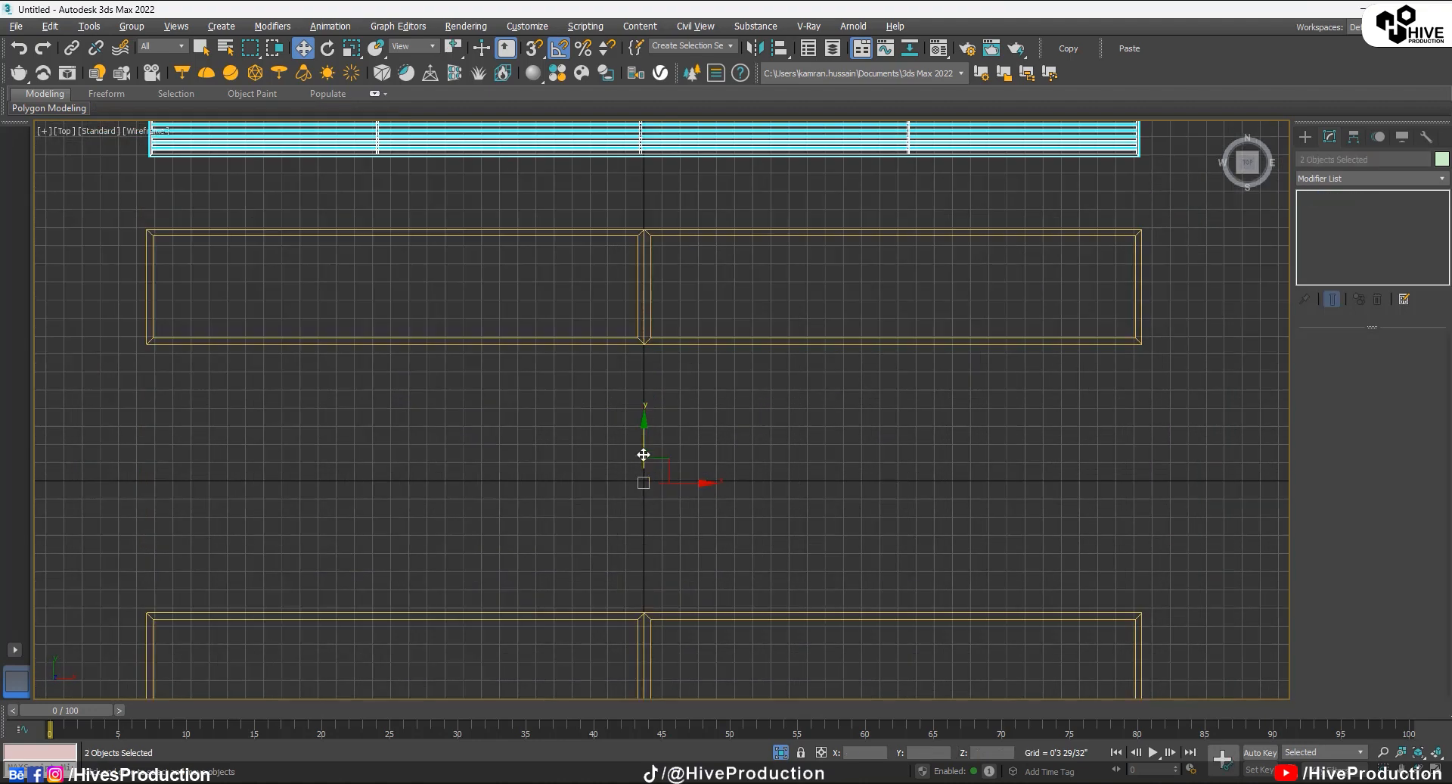
click(861, 475)
scroll(861, 472, down, 8)
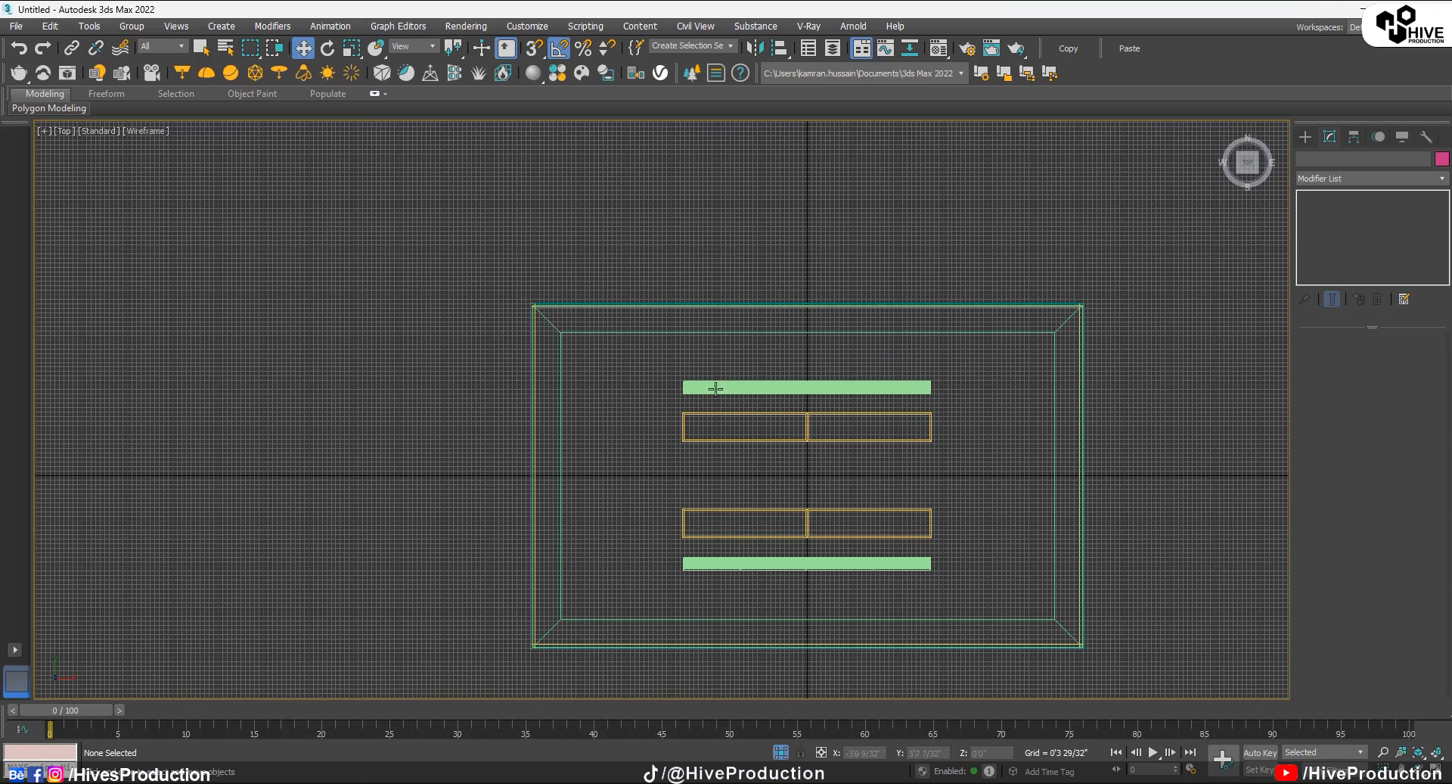
Step: Group the two ceiling panels, both slotted grilles and the ceiling slab under the name Roof
drag(751, 538, 791, 587)
key(alt+w)
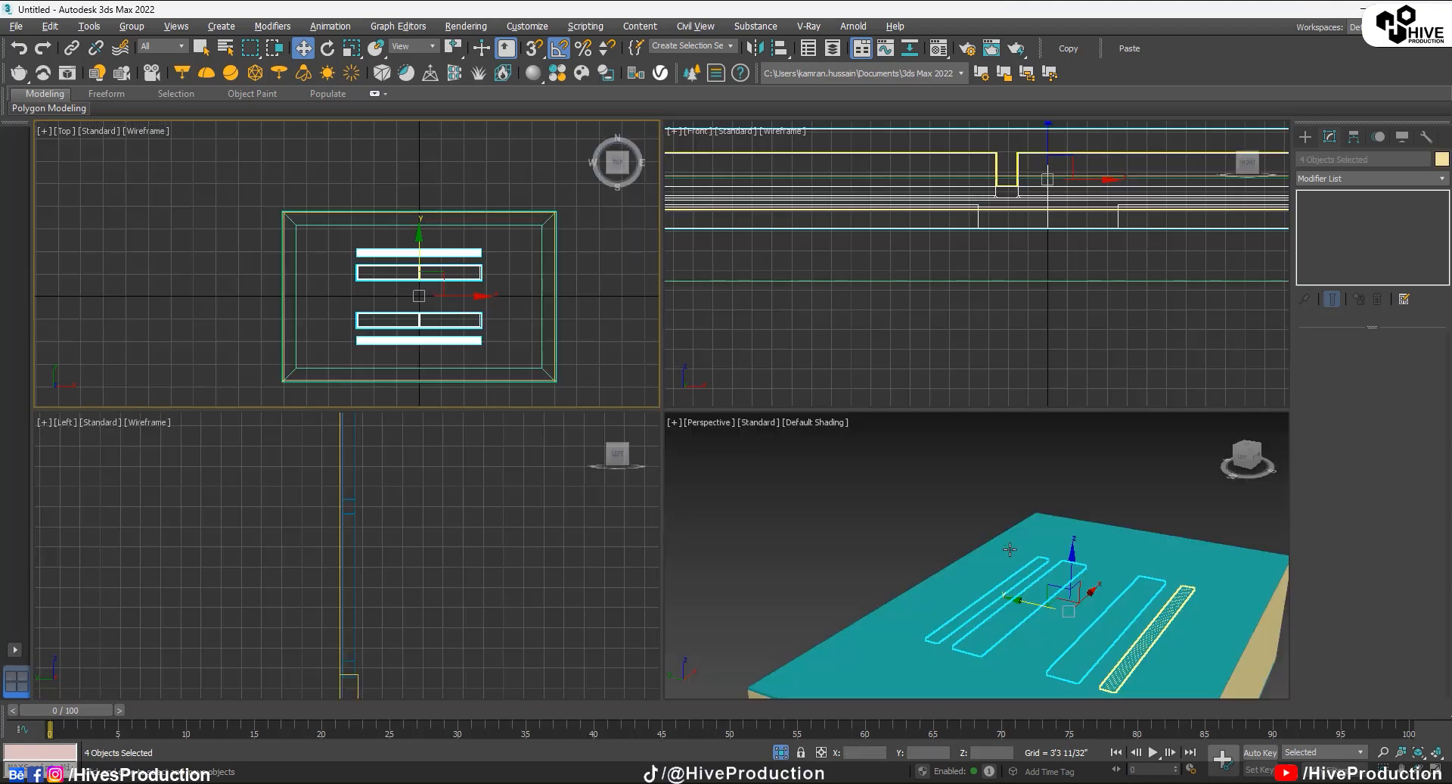
ctrl+click(1046, 530)
click(134, 26)
click(143, 51)
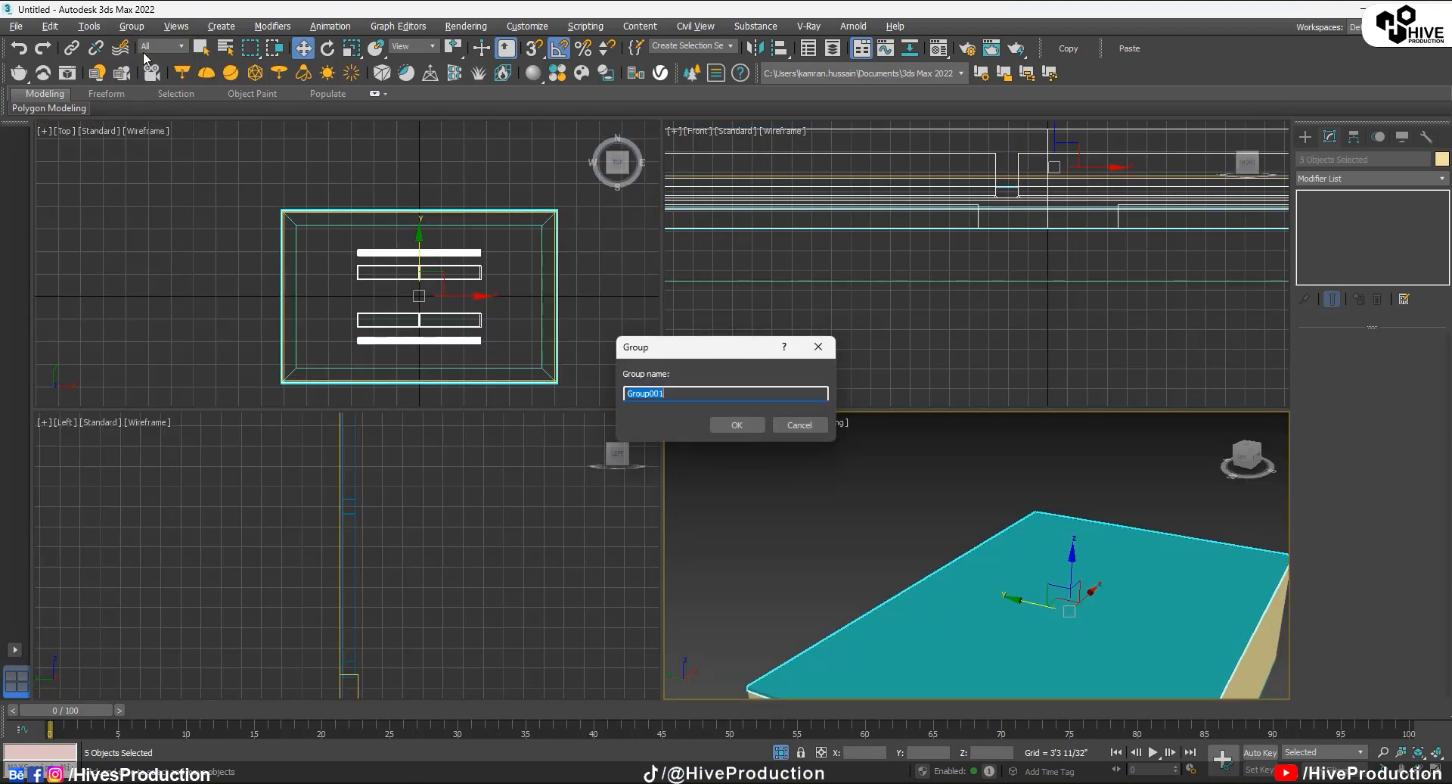
key(Return)
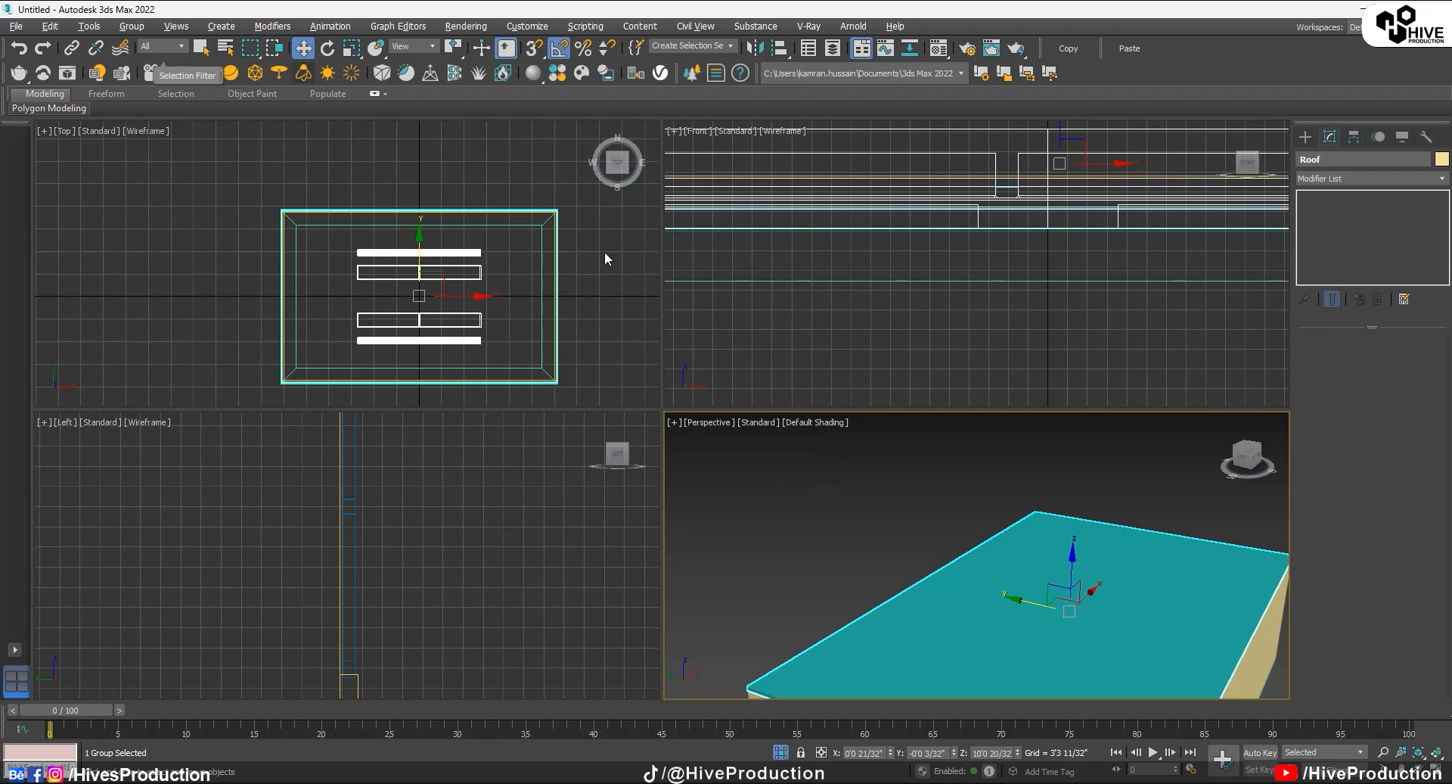
Step: Isolate the Roof group, orbit around it to inspect the ceiling pieces, and end the isolation
click(818, 534)
key(alt+w)
middle_drag(1113, 621, 802, 427)
click(677, 431)
key(alt+q)
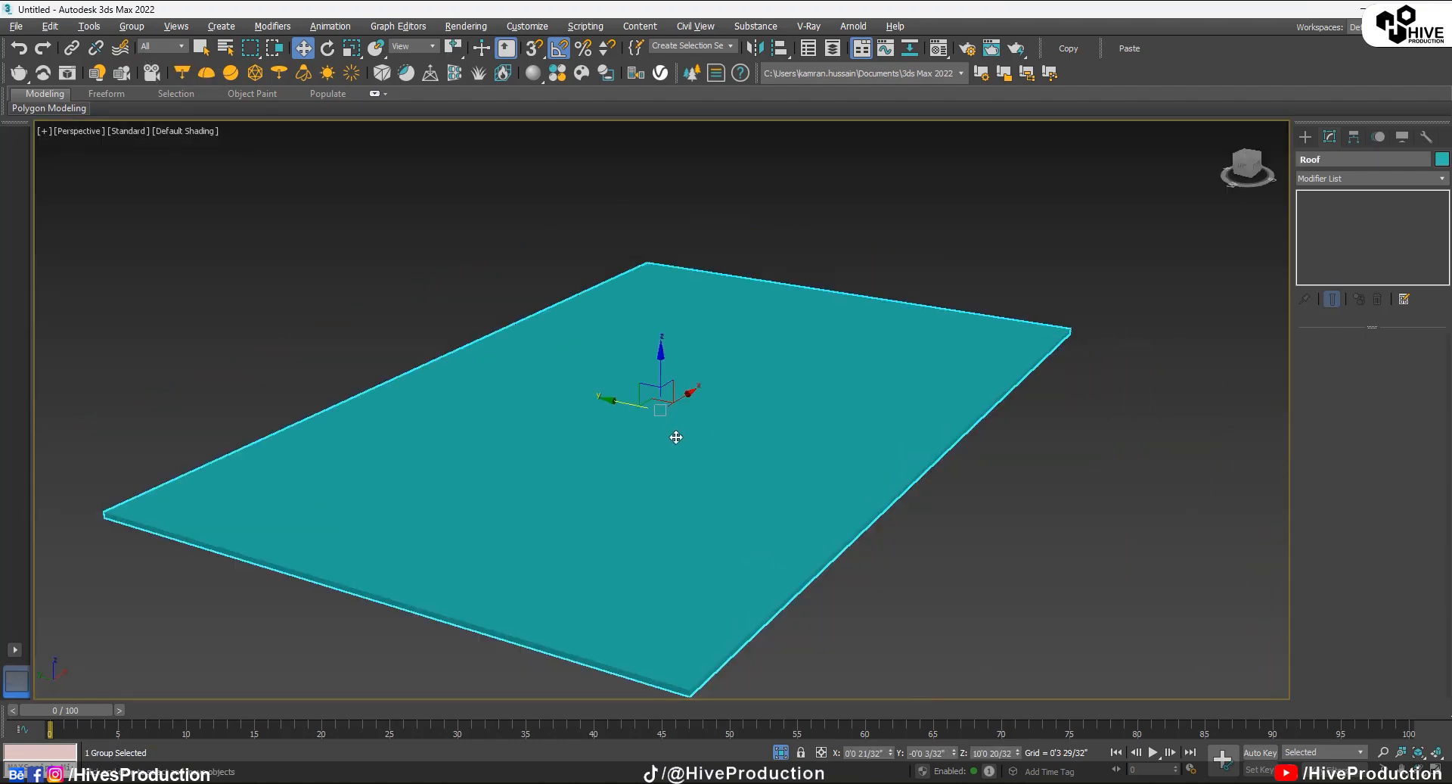
alt+middle_drag(674, 437, 661, 279)
click(1075, 346)
alt+middle_drag(628, 454, 692, 625)
right_click(692, 626)
click(779, 558)
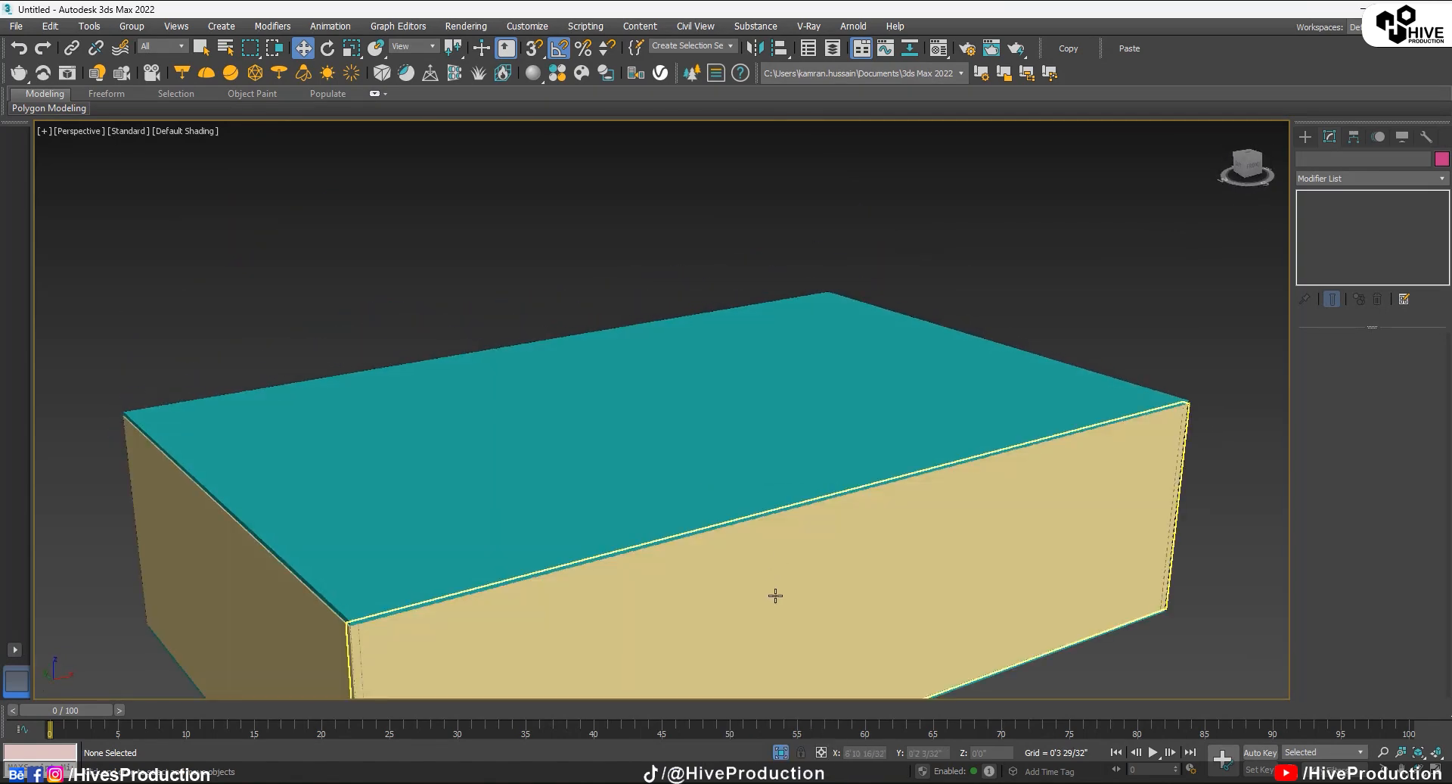
Step: Hide the Roof group and the dropped ceiling border to open up the room from above
click(545, 438)
right_click(544, 437)
click(593, 378)
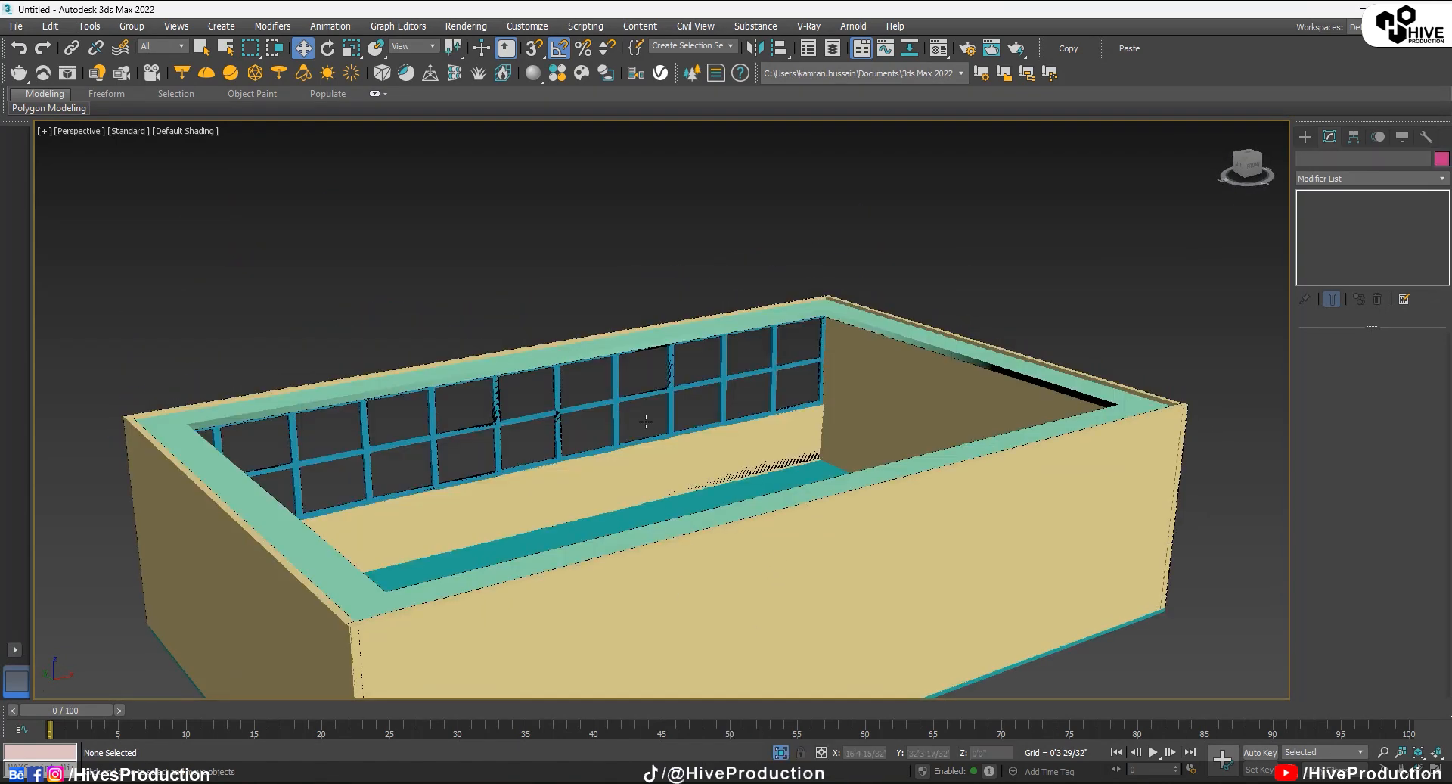
click(865, 319)
right_click(865, 320)
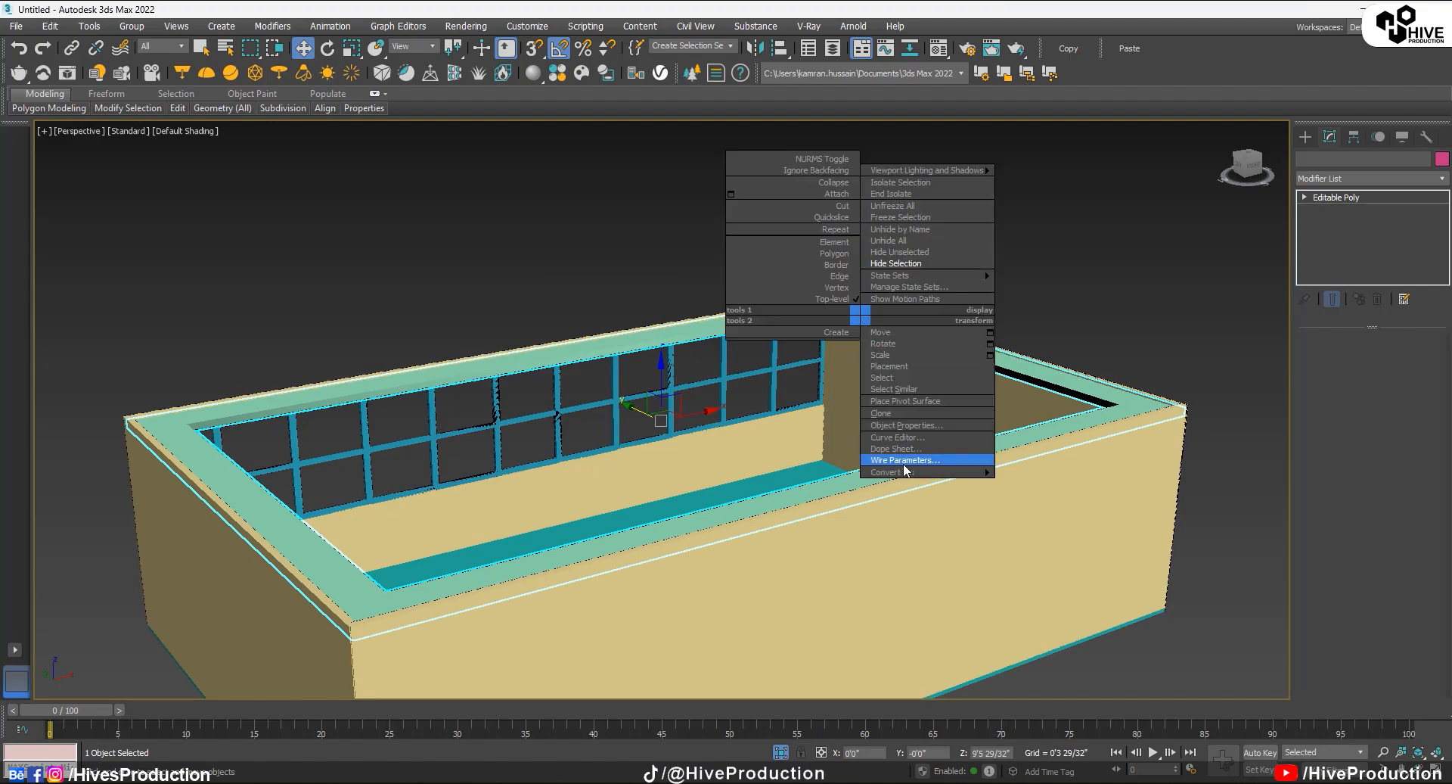
click(915, 269)
alt+middle_drag(1007, 255, 885, 475)
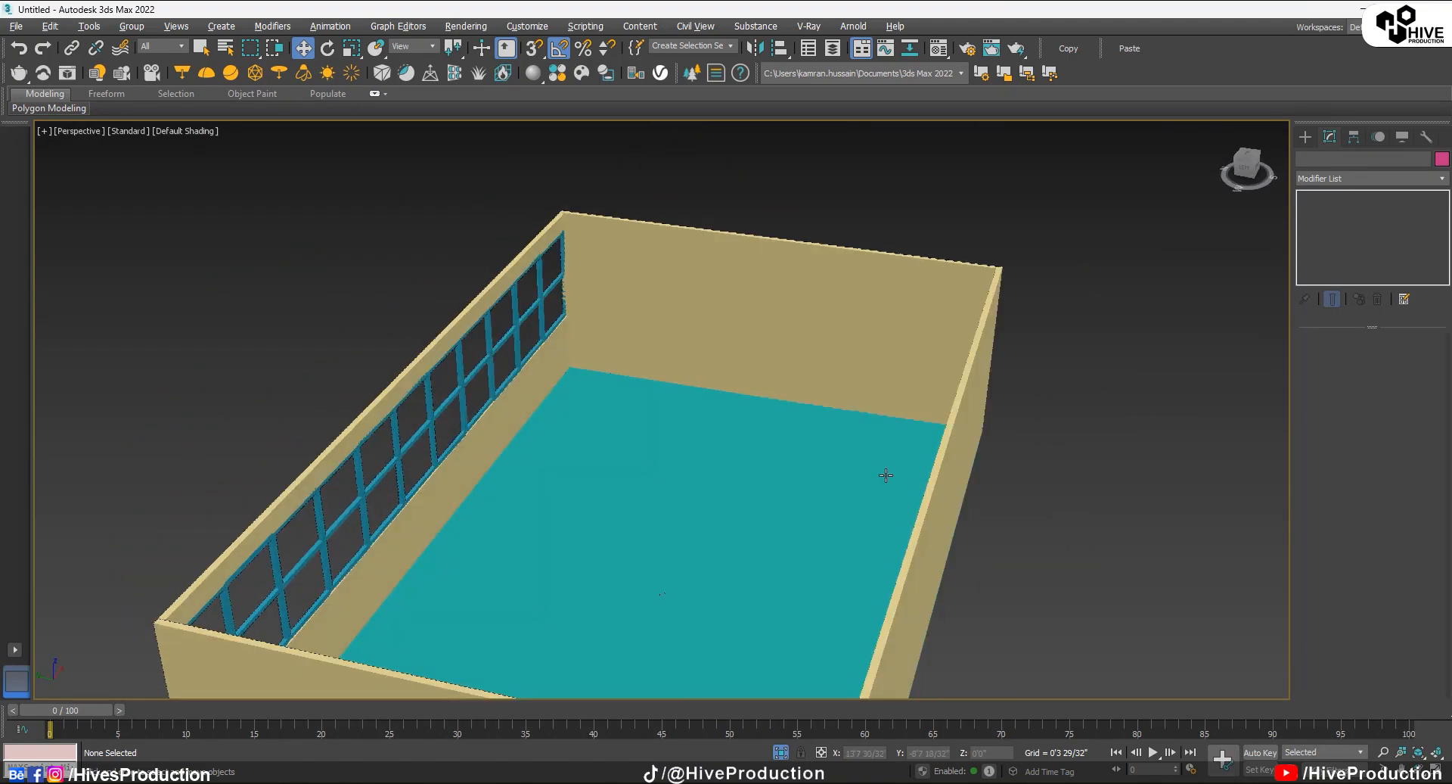
Step: Copy the short end wall outward along X to about 27'5" and set the copy's width to 6'0"
click(1307, 138)
click(827, 285)
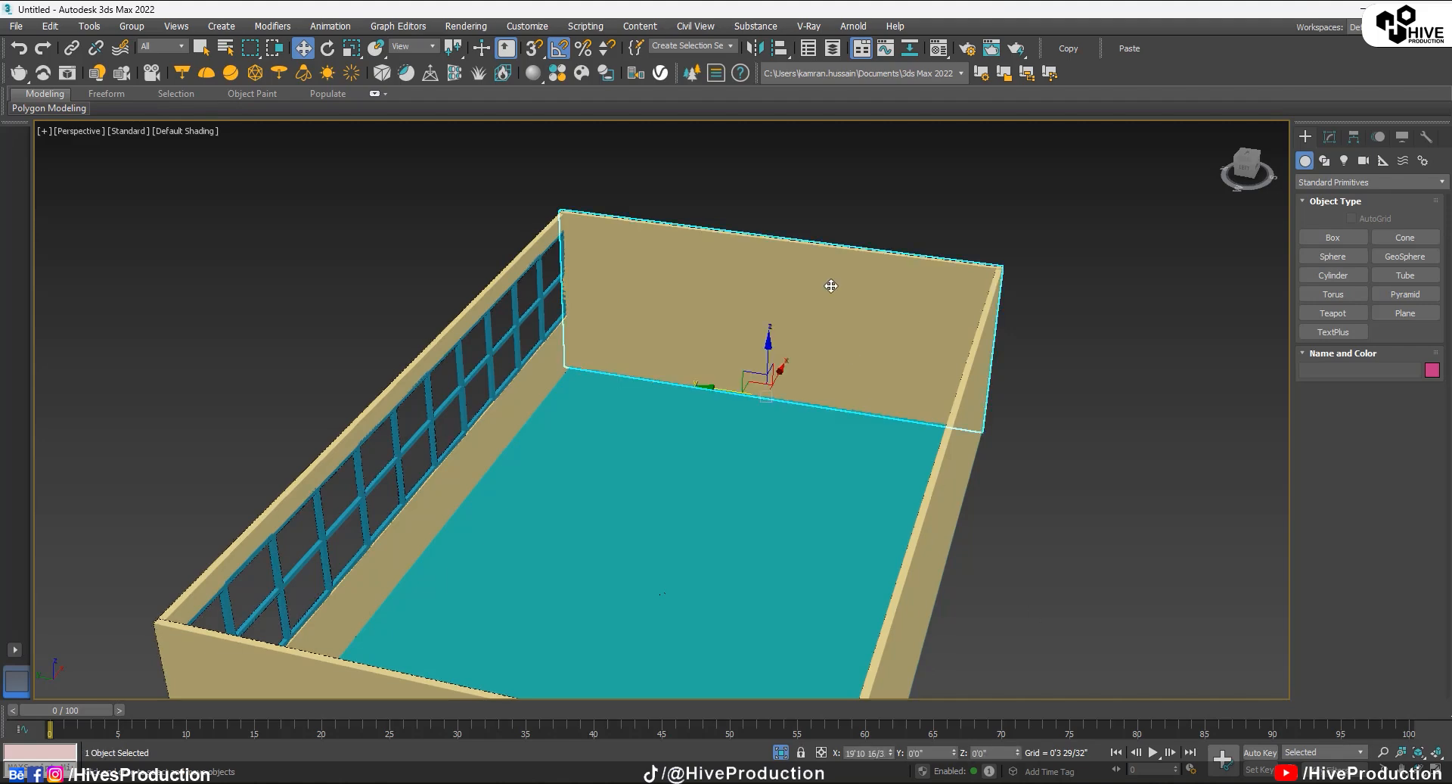
mouse_move(827, 286)
alt+middle_down()
mouse_move(820, 412)
mouse_move(829, 344)
alt+middle_up()
shift+drag(829, 344, 950, 327)
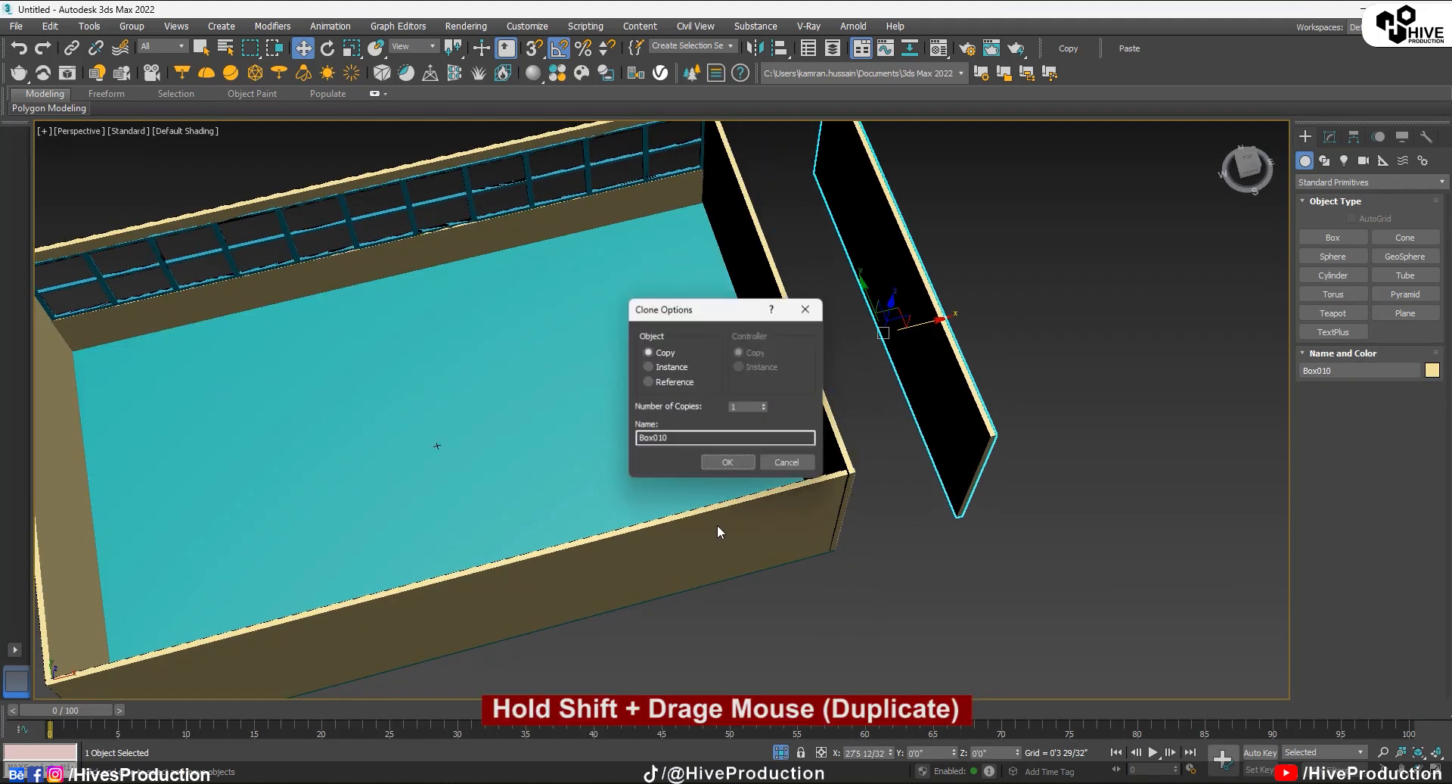
click(727, 461)
click(1329, 137)
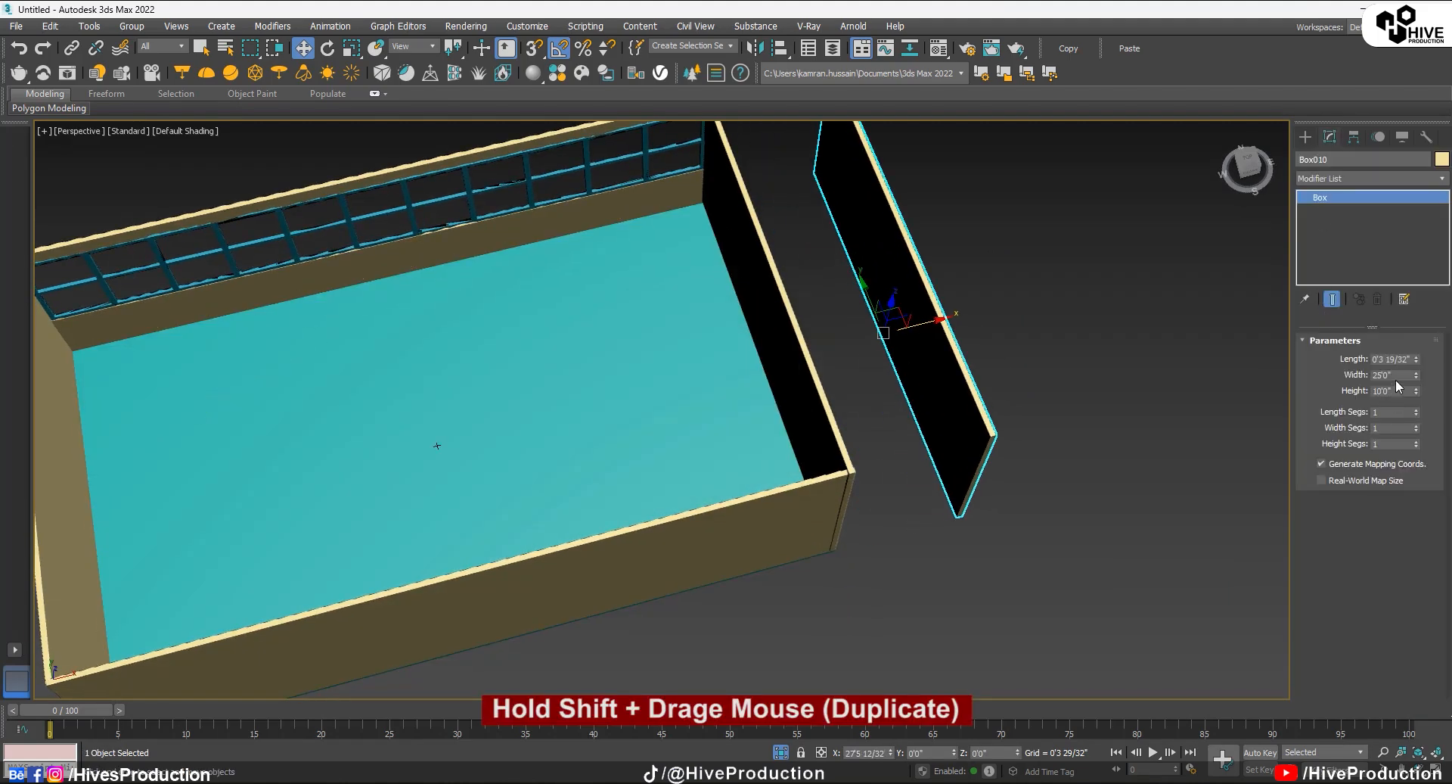
text(6)
key(Return)
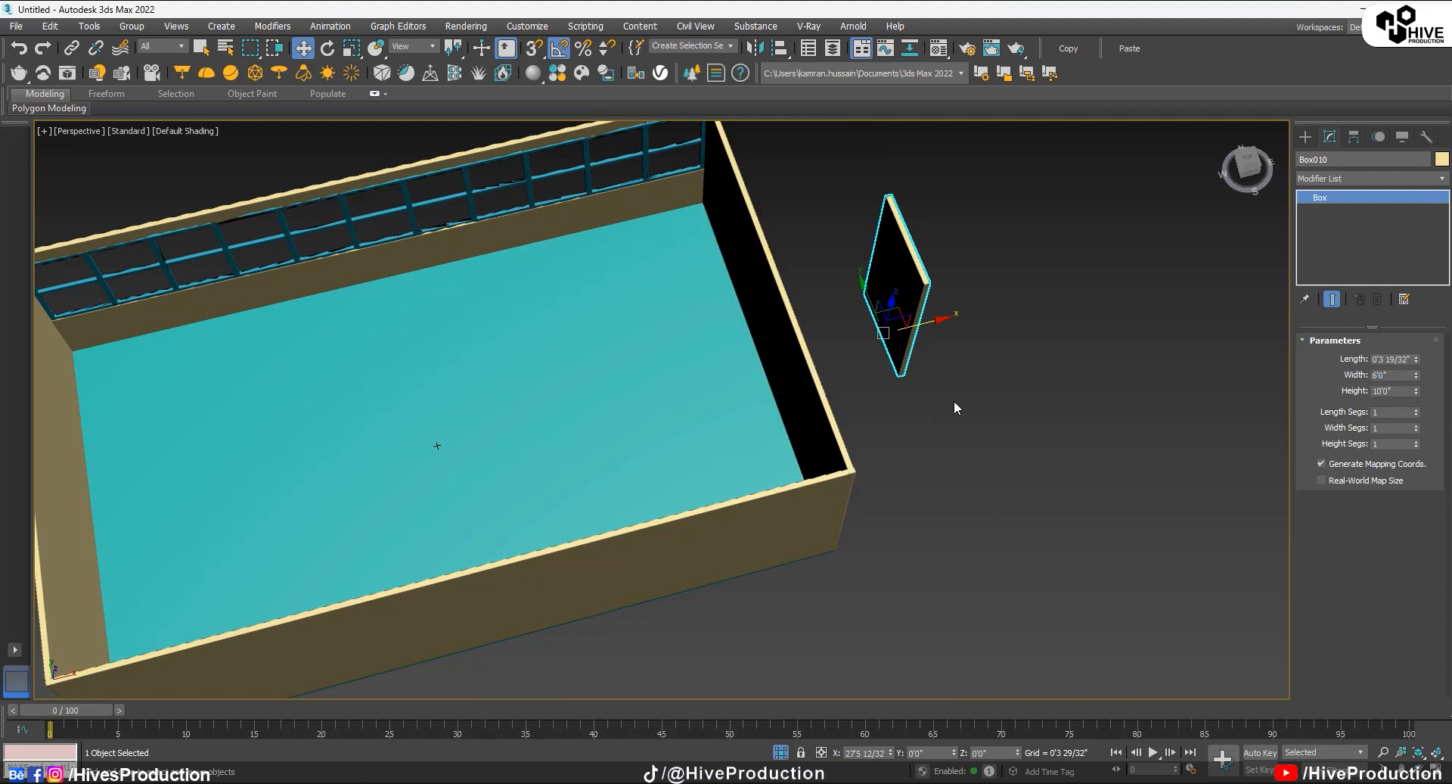
Step: Move the 6' panel against the end wall's inner face and align its edge with the adjoining long wall at the corner
drag(931, 320, 816, 374)
drag(748, 331, 798, 463)
key(alt+w)
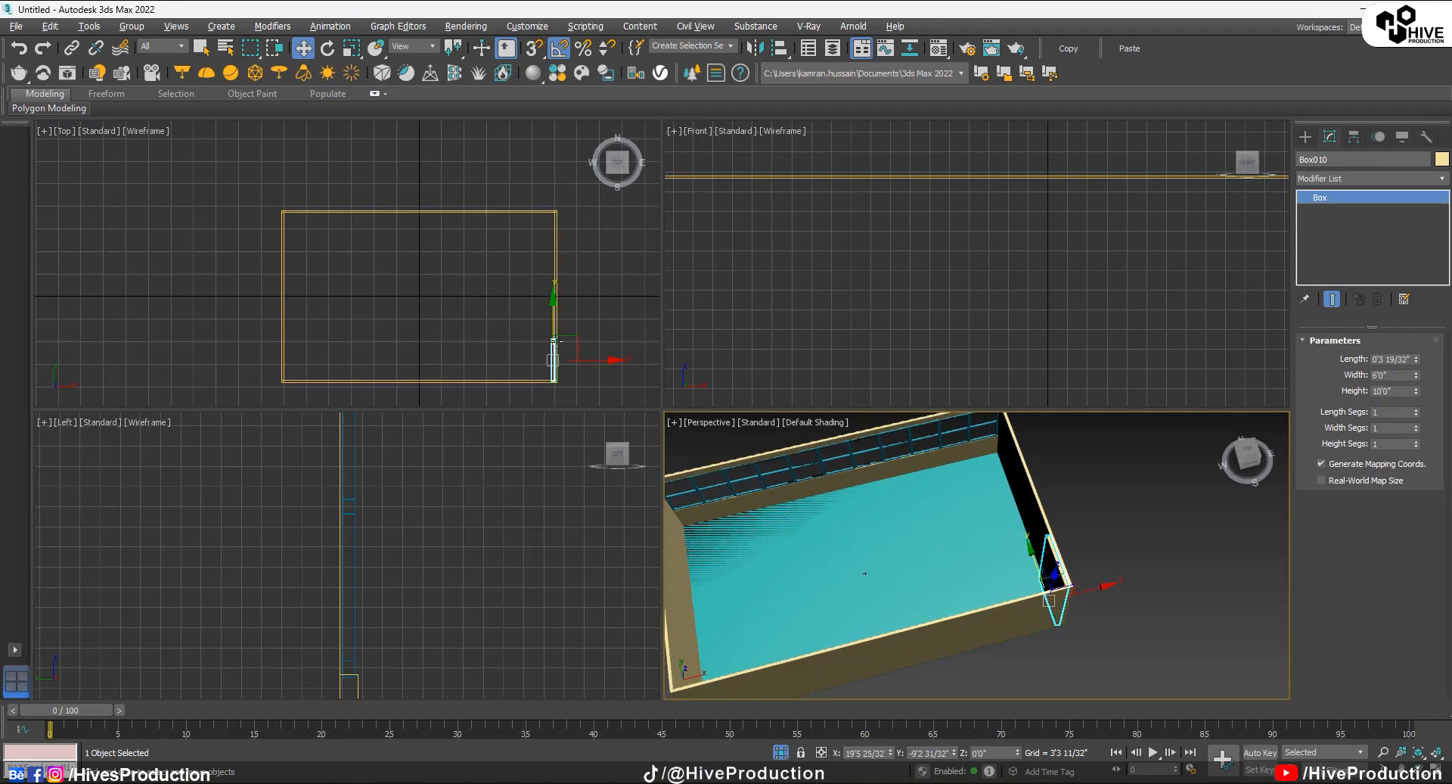
key(alt+w)
scroll(575, 499, down, 12)
scroll(757, 502, up, 10)
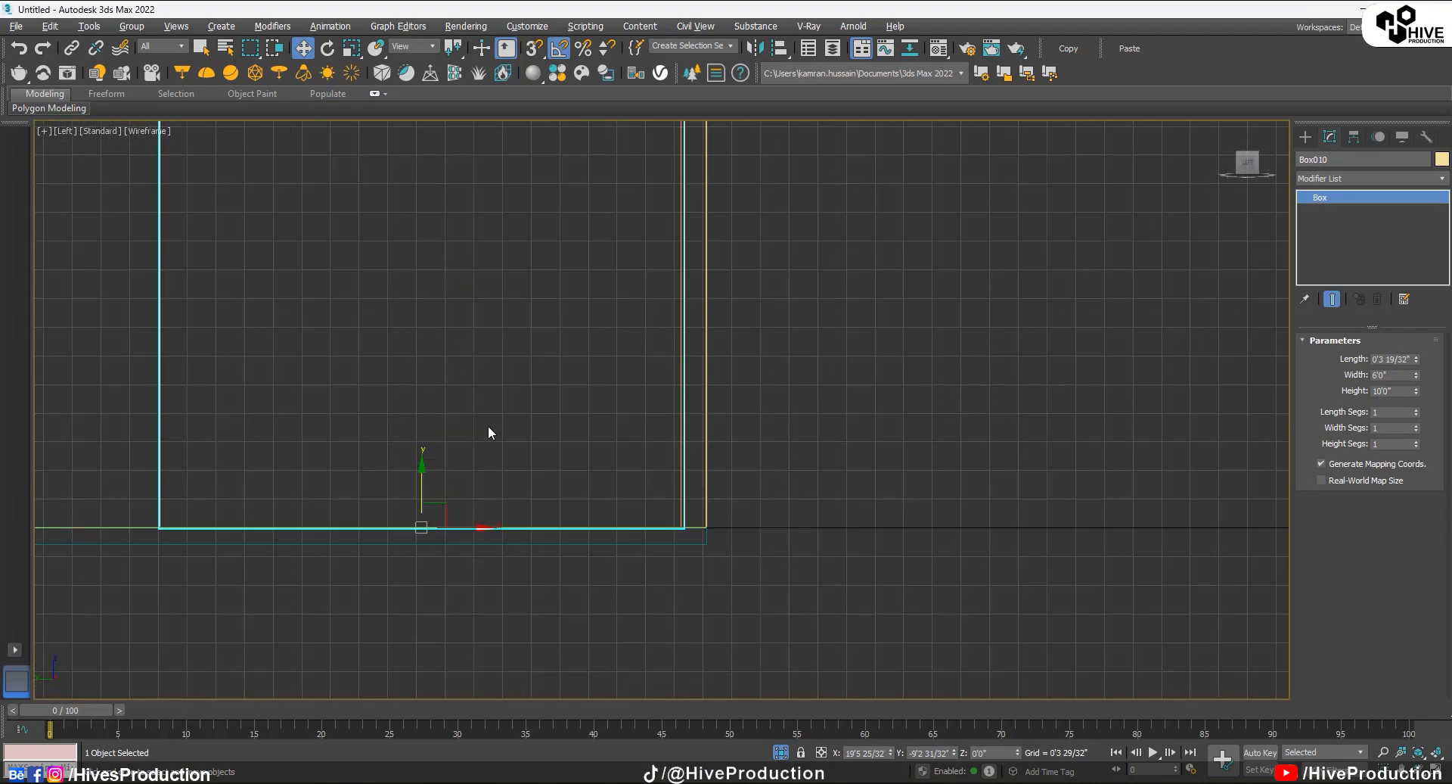
middle_drag(488, 426, 653, 479)
drag(627, 586, 623, 588)
key(alt+w)
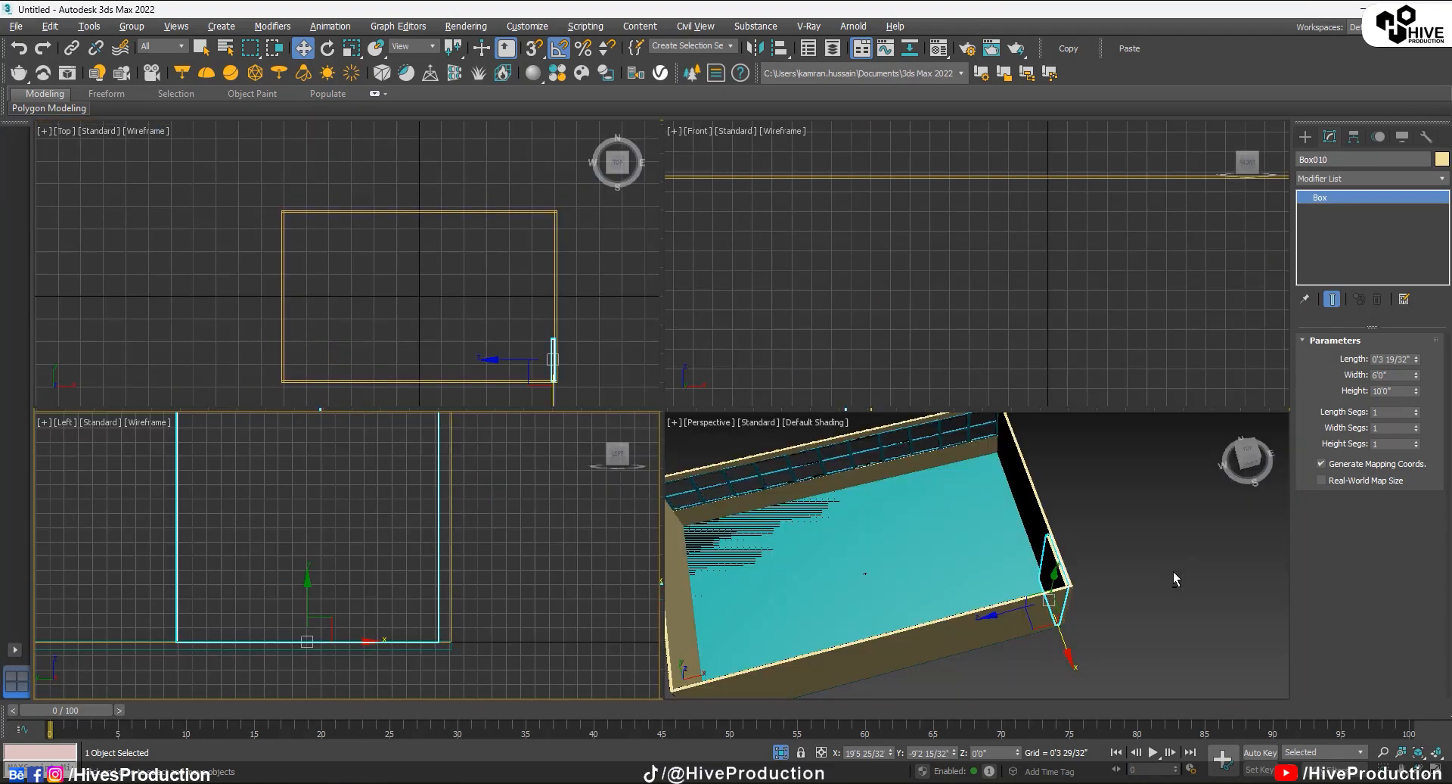
Step: Convert the 6' corner panel to an Editable Poly
middle_click(1173, 577)
key(alt+w)
alt+middle_drag(848, 499, 767, 460)
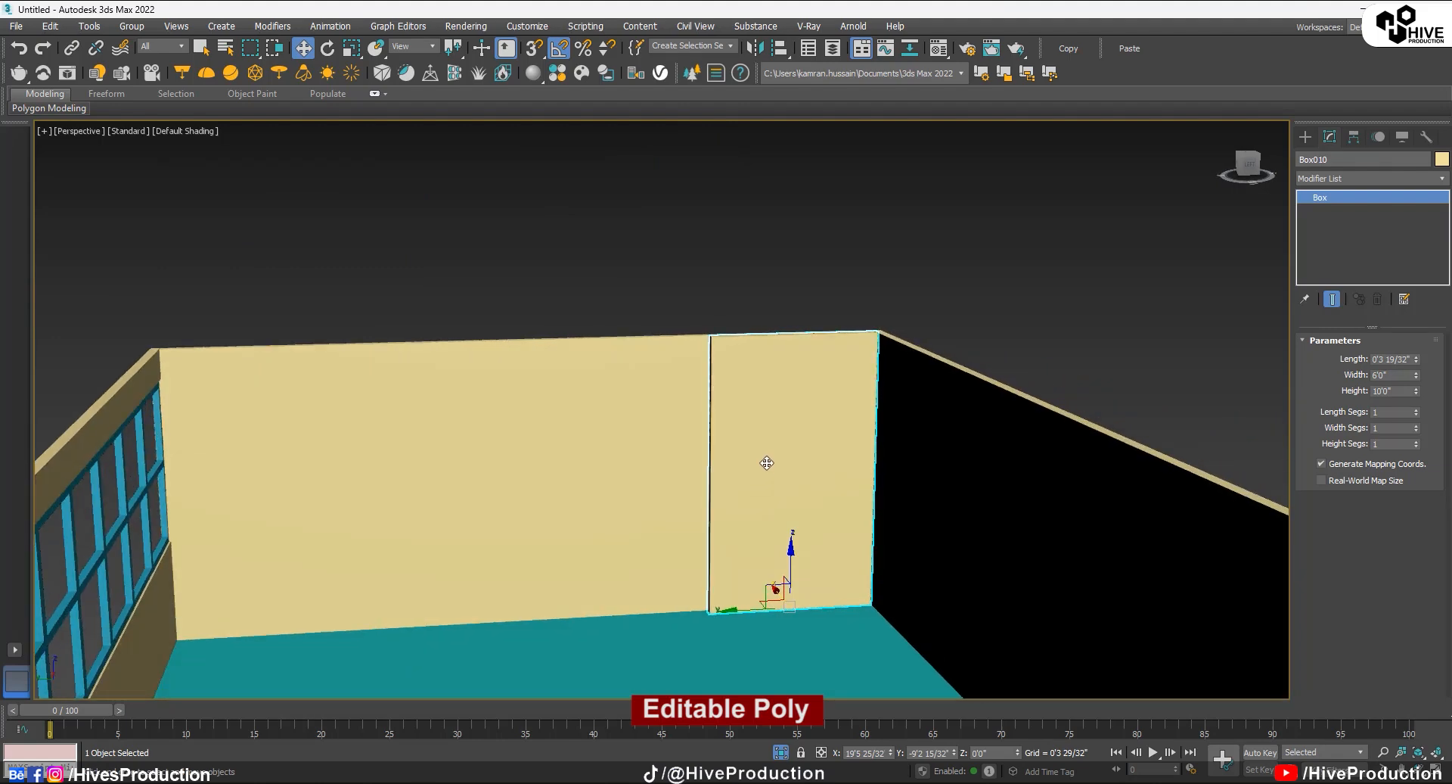
right_click(768, 460)
mouse_move(832, 615)
click(946, 626)
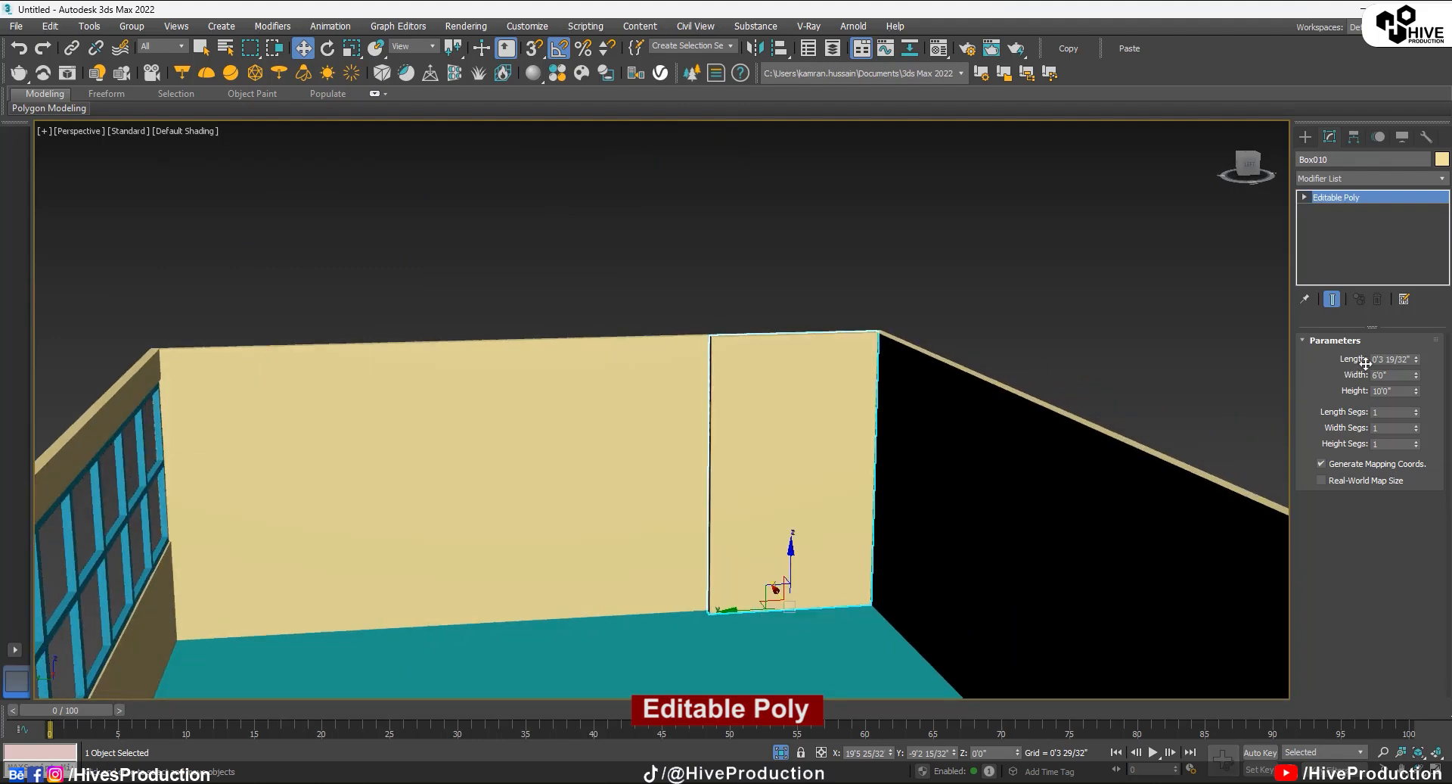
Step: Connect the corner panel's four horizontal edges with 16 segments to divide it into vertical strips
key(2)
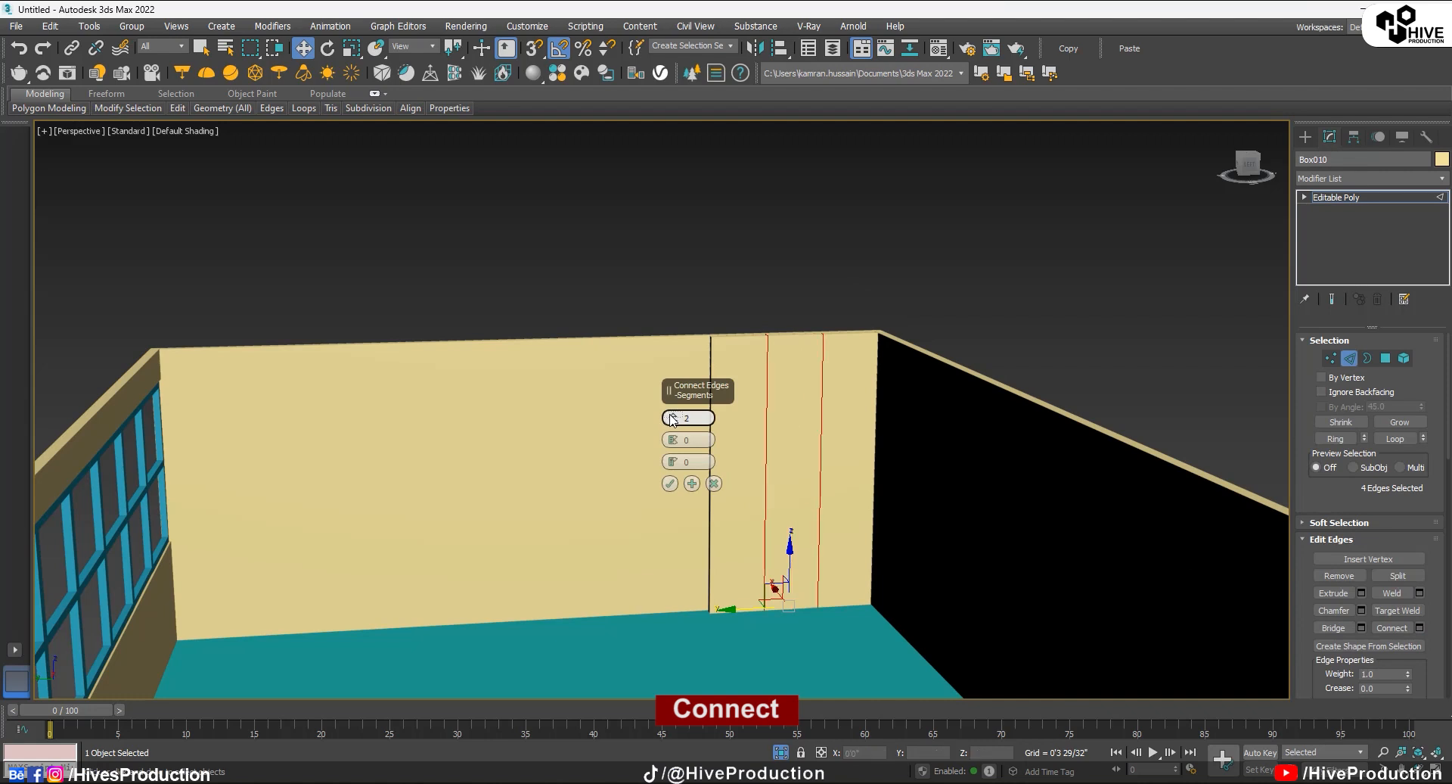
drag(671, 418, 693, 423)
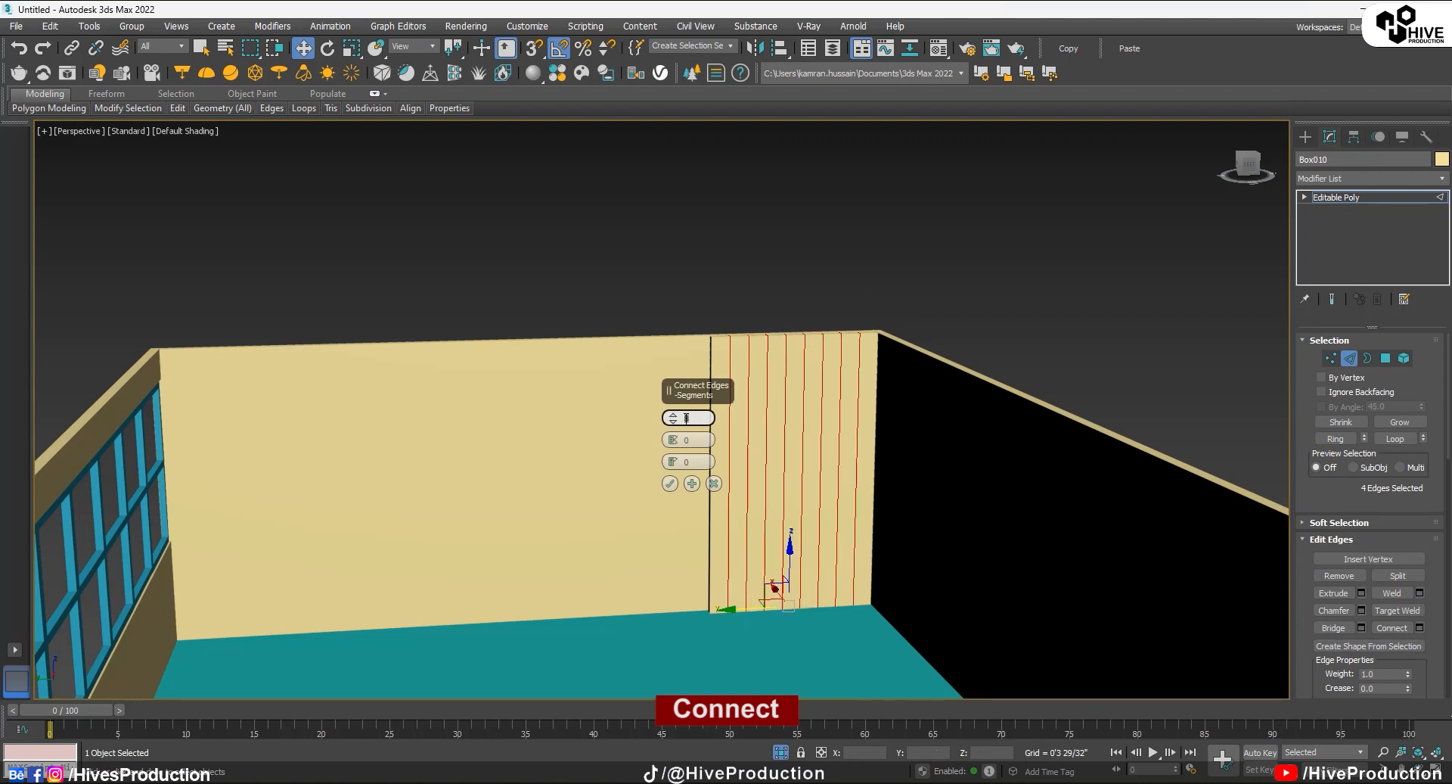
text(16)
key(Return)
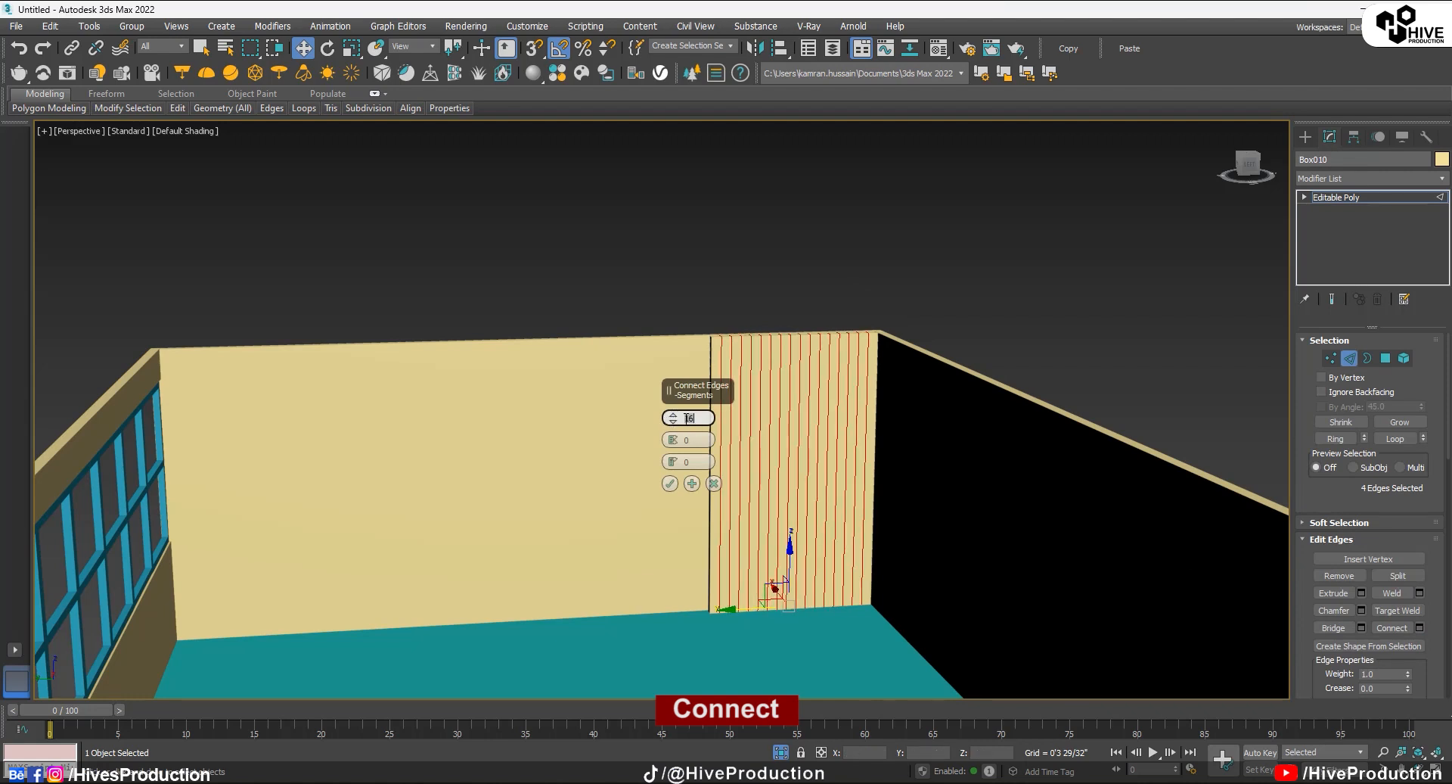
click(669, 484)
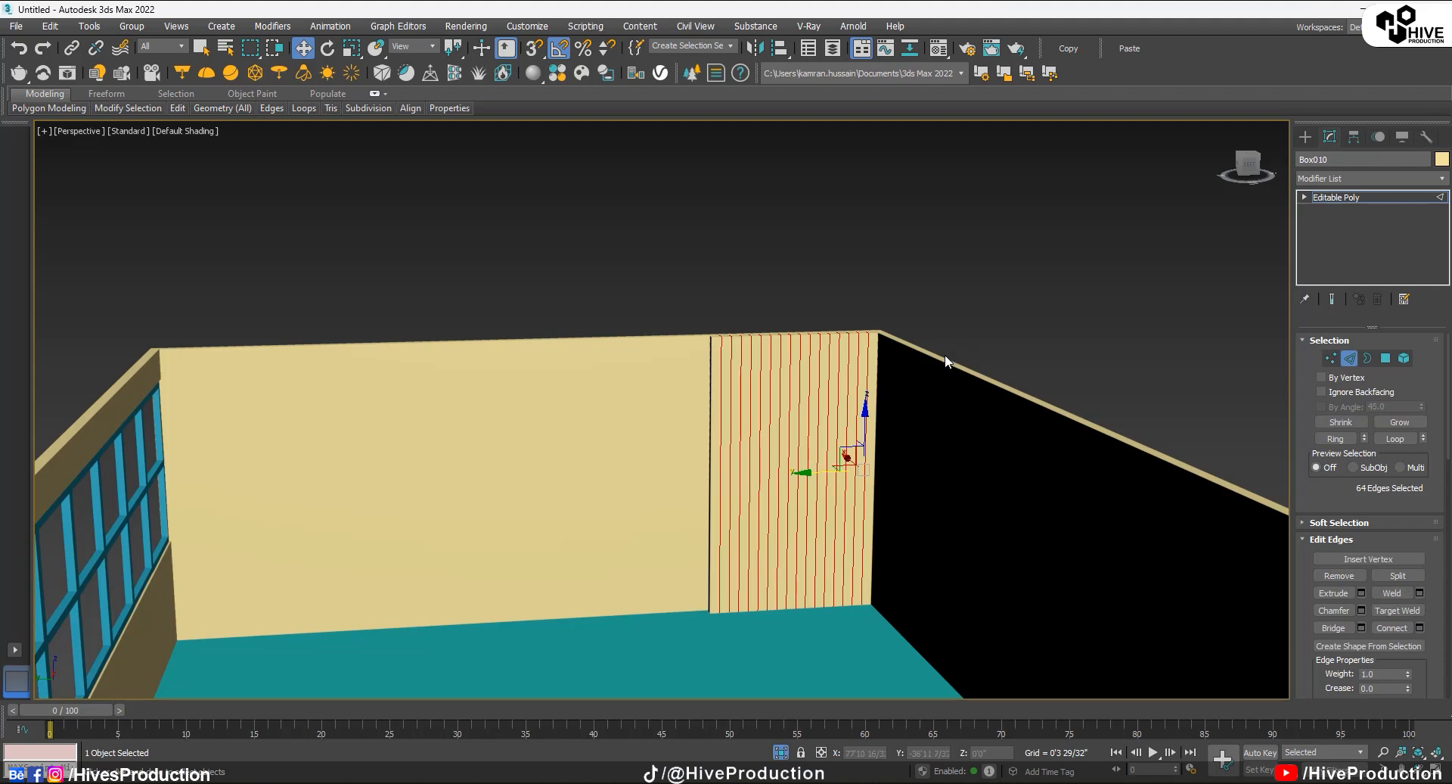
Step: Select all 17 vertical strip polygons on the corner panel's front face
scroll(945, 354, up, 5)
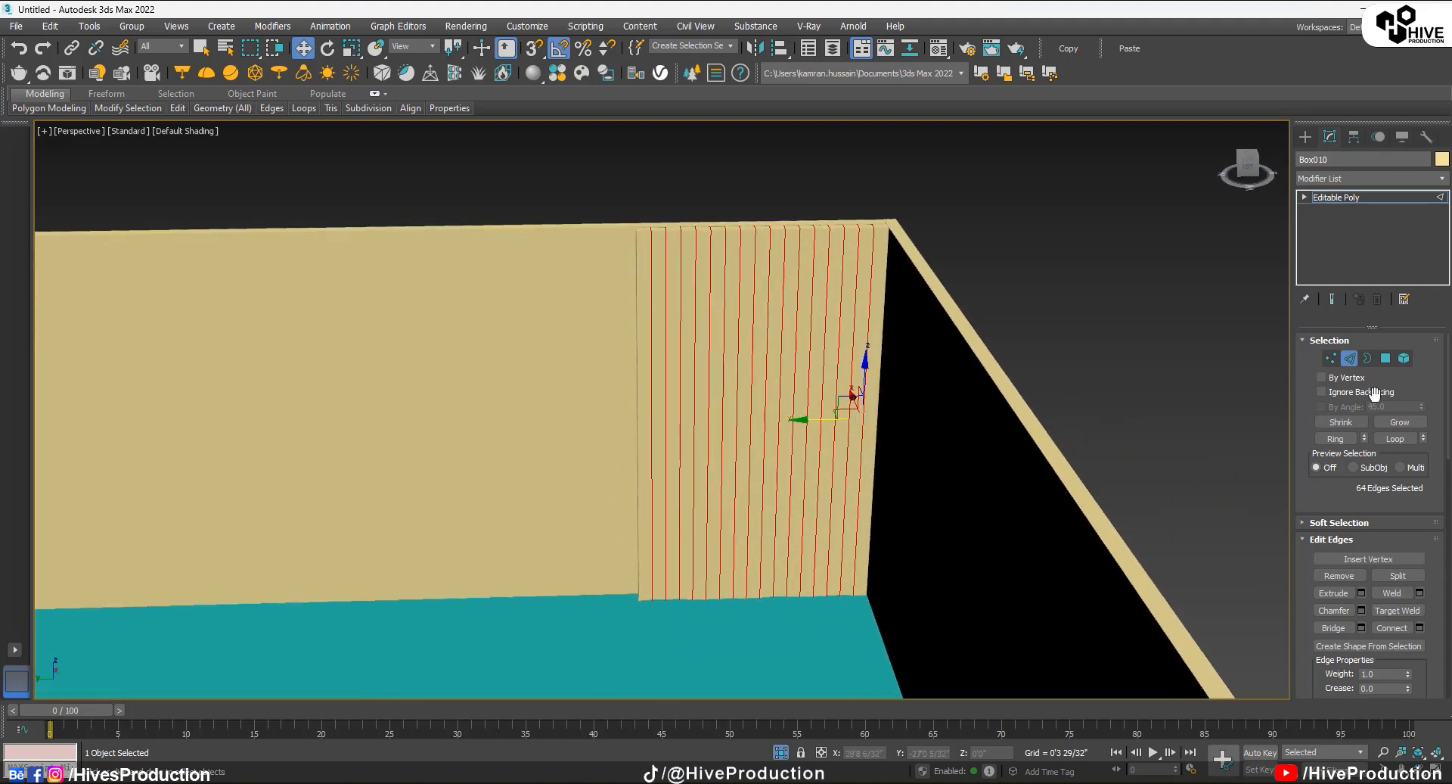
key(4)
click(866, 409)
ctrl+click(847, 401)
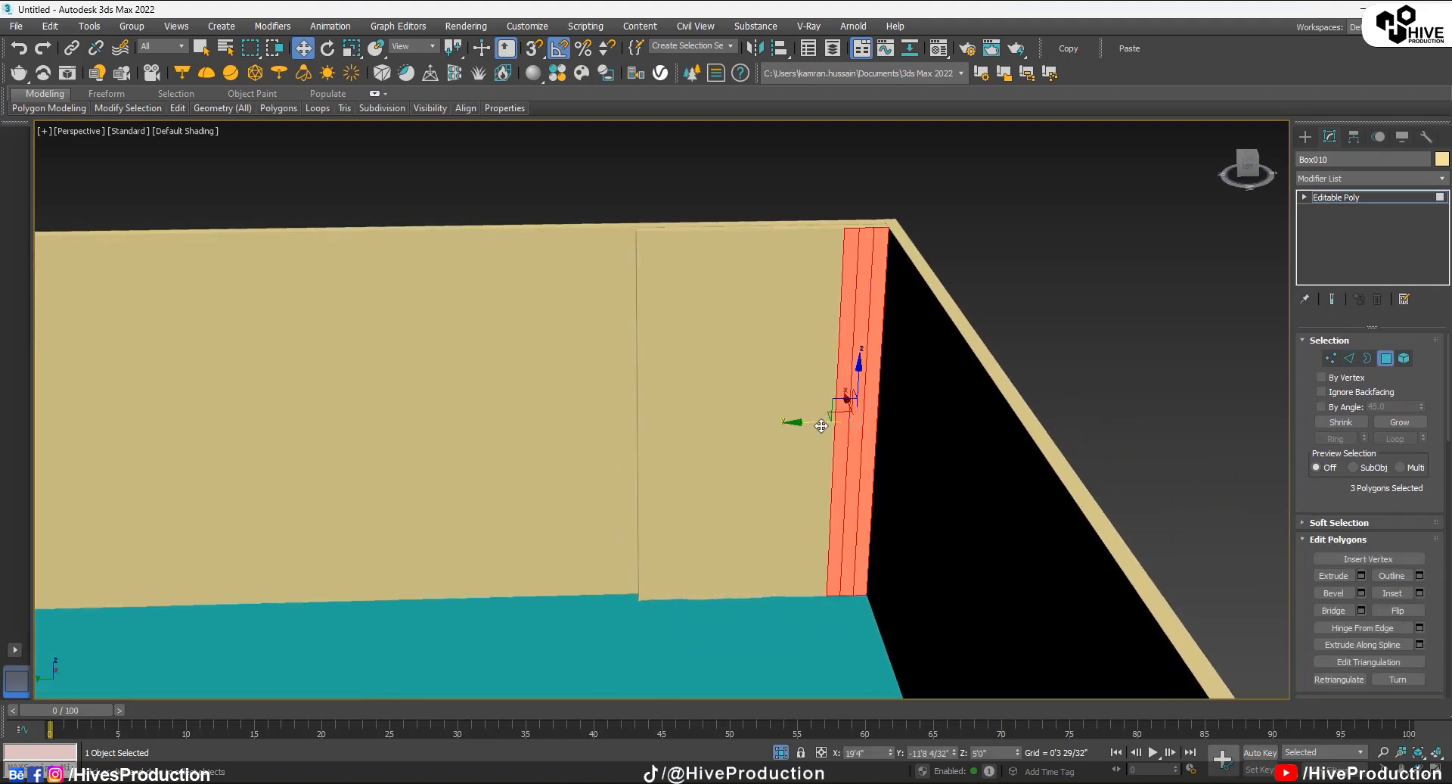
ctrl+click(809, 423)
ctrl+click(799, 424)
ctrl+click(759, 423)
ctrl+click(715, 423)
ctrl+click(701, 424)
ctrl+click(658, 425)
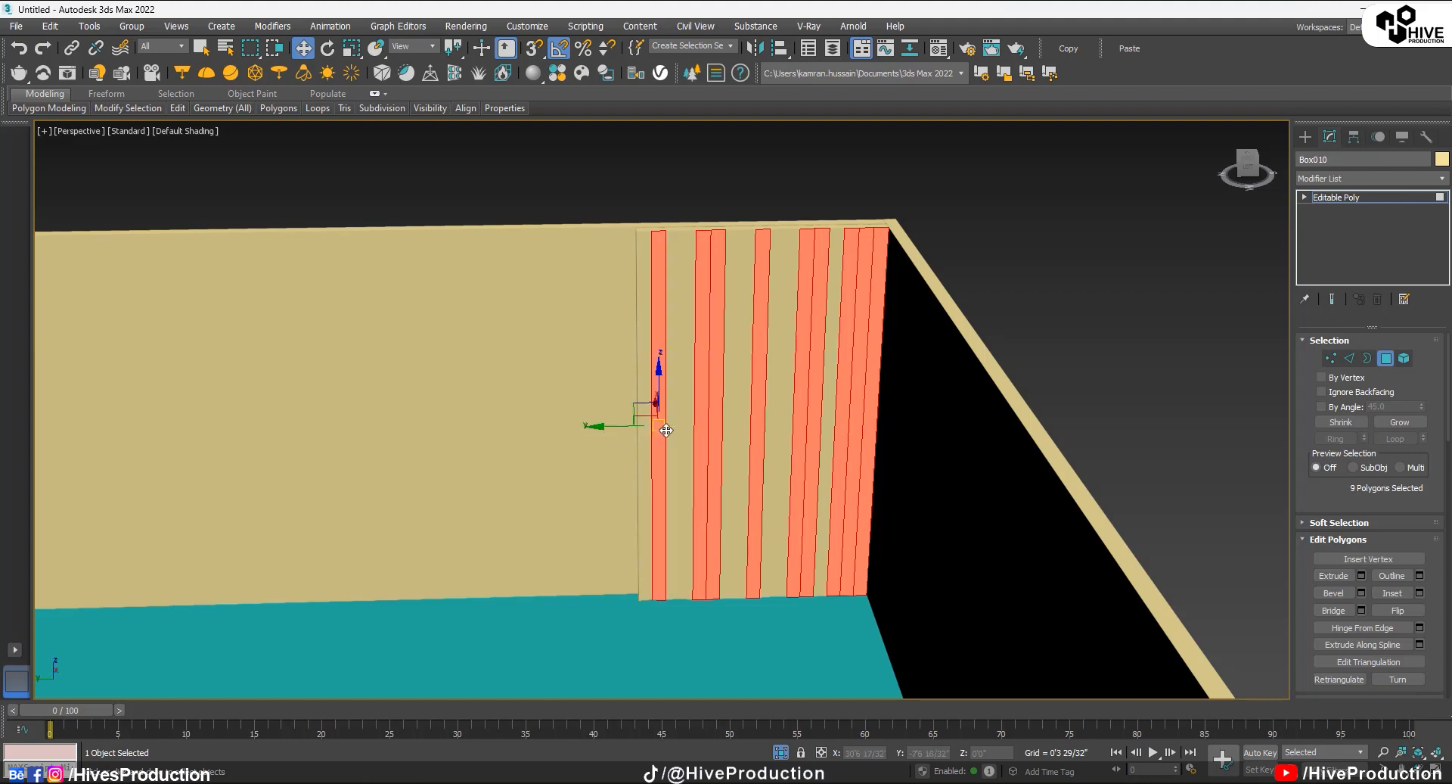
ctrl+click(646, 427)
ctrl+click(673, 426)
ctrl+click(688, 425)
ctrl+click(735, 424)
ctrl+click(749, 426)
ctrl+click(778, 427)
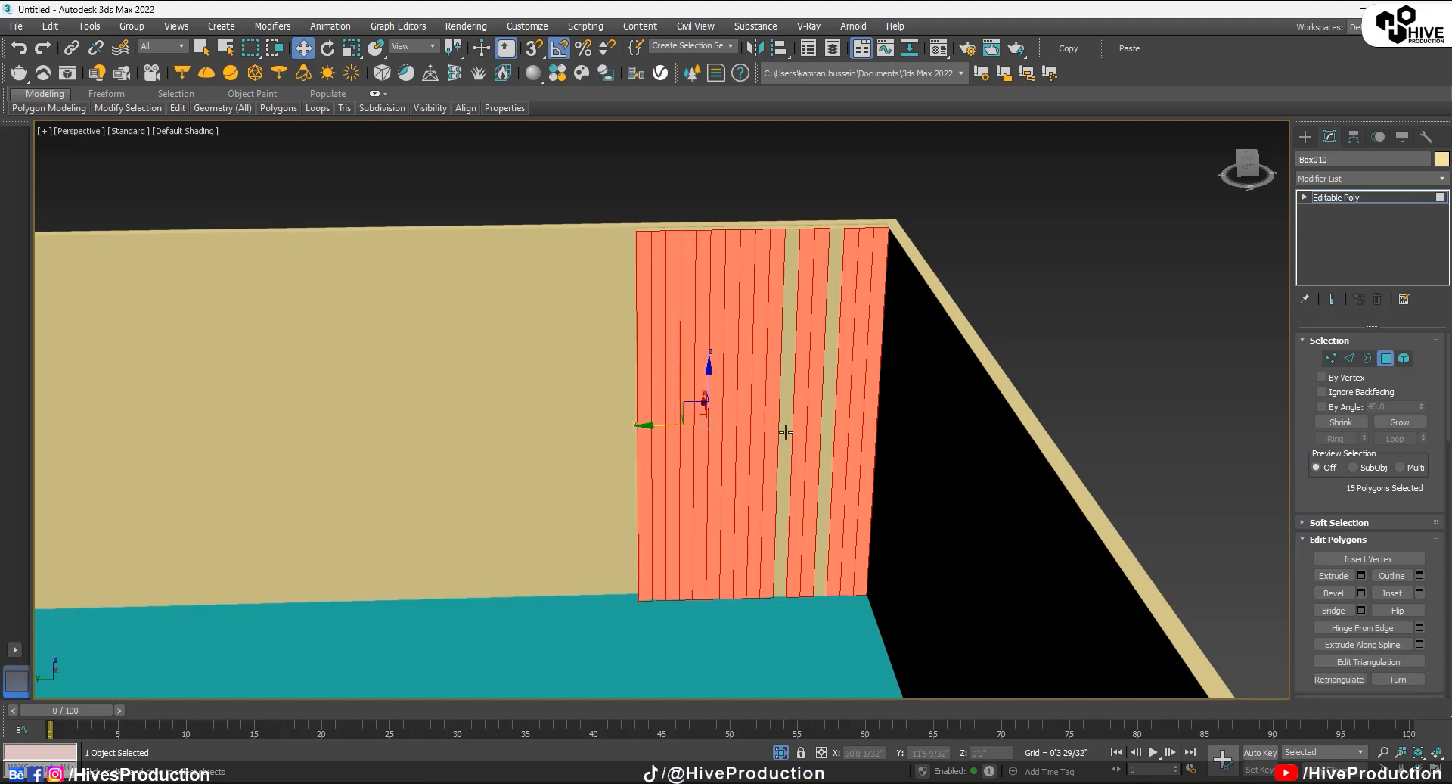
ctrl+click(791, 428)
ctrl+click(828, 432)
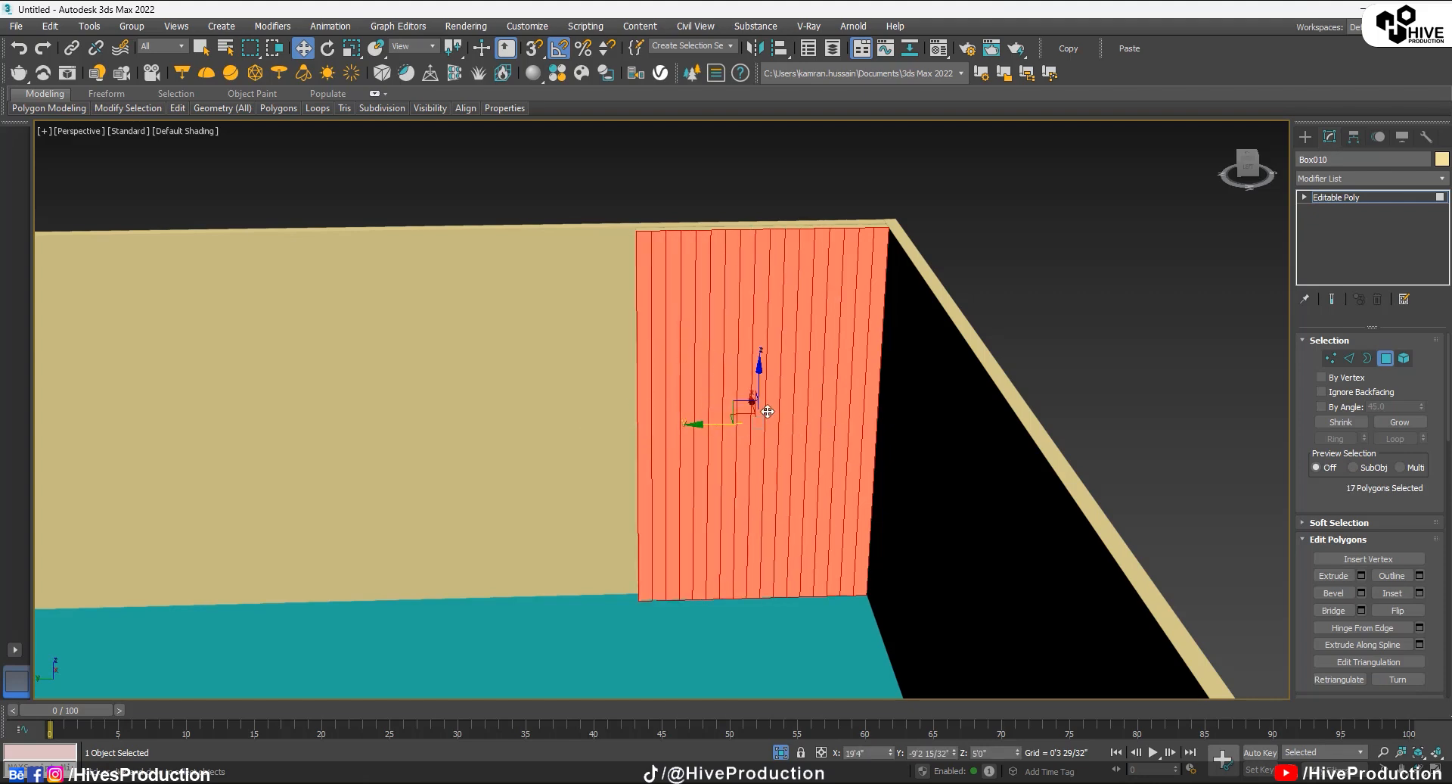
Step: Inset the selected strips individually, By Polygon, by about 0'0 13/32"
alt+middle_drag(768, 411, 836, 415)
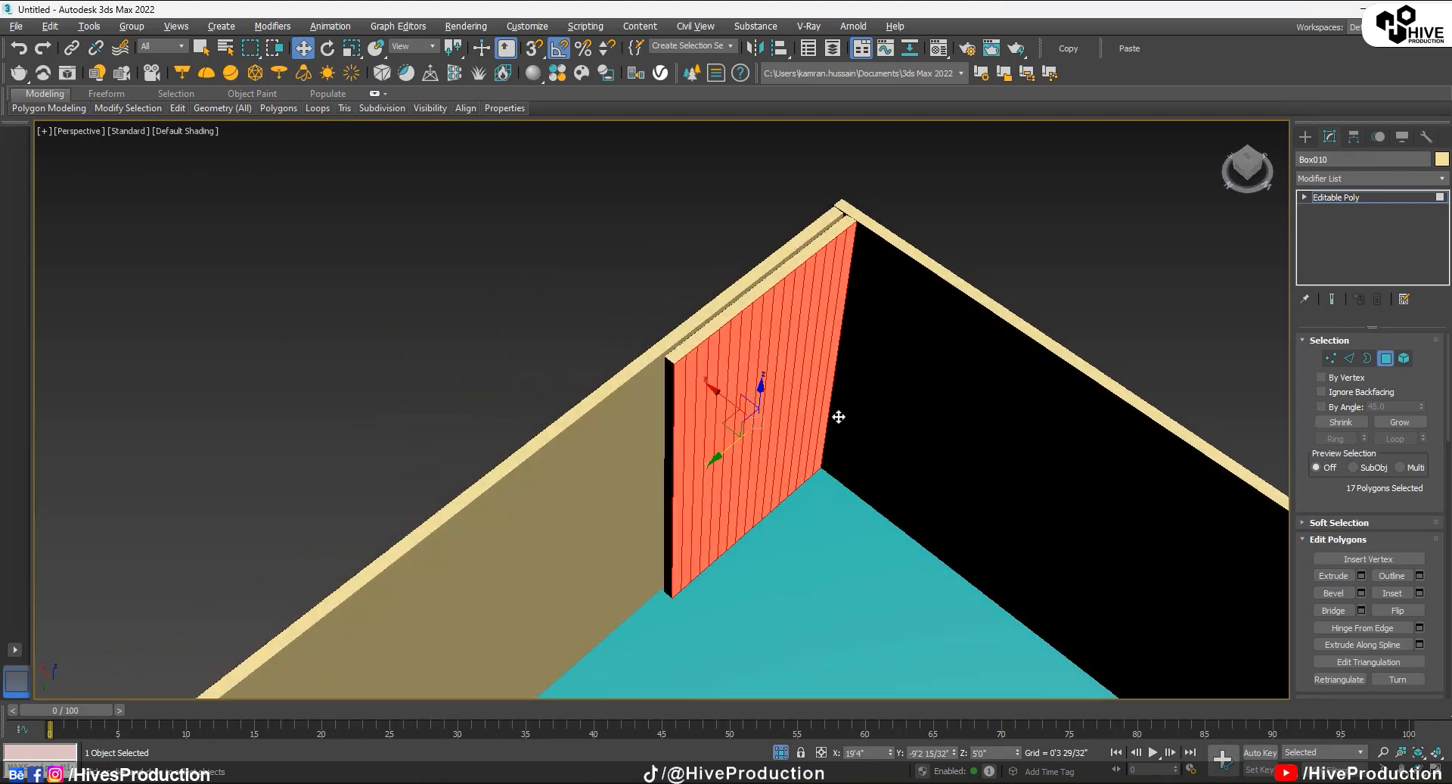
scroll(738, 411, up, 3)
drag(715, 407, 714, 406)
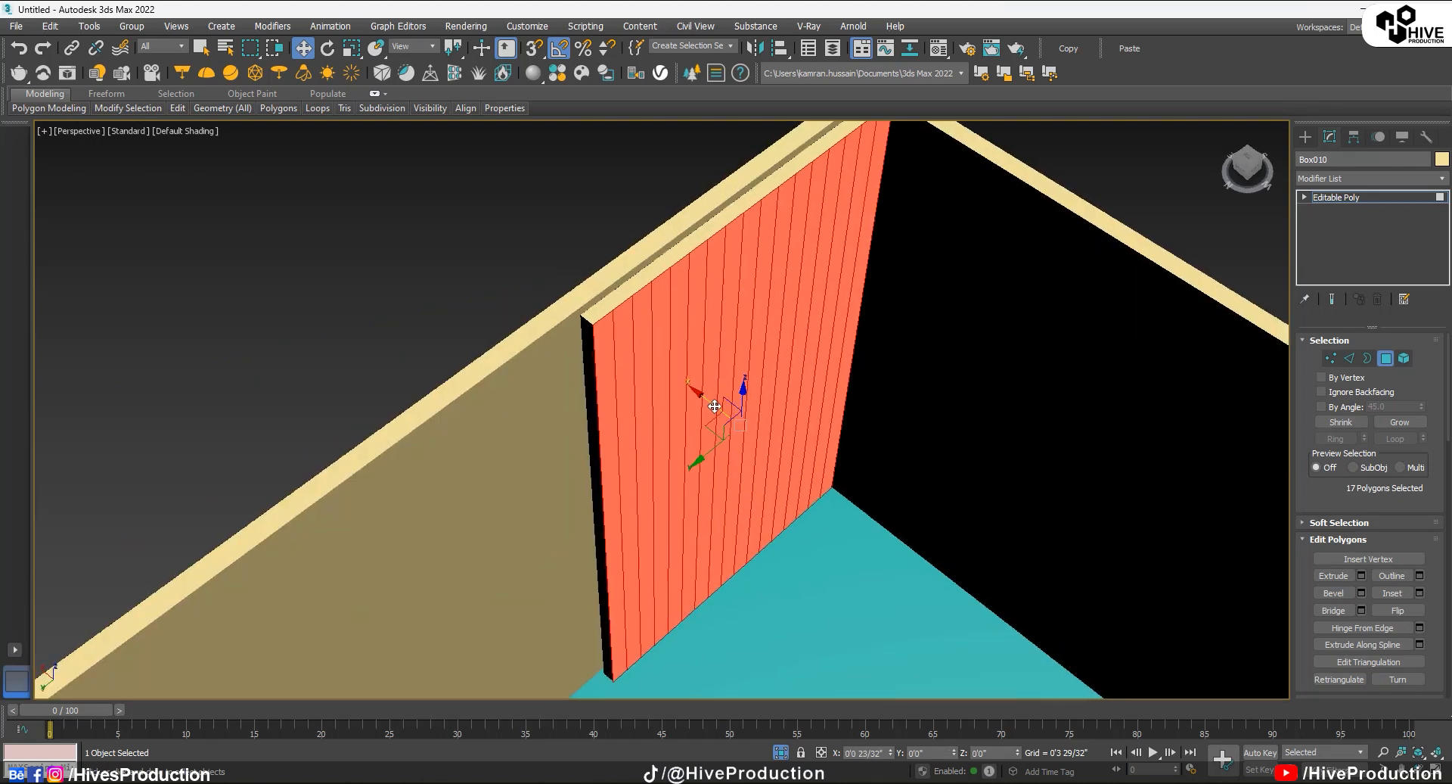
click(1404, 598)
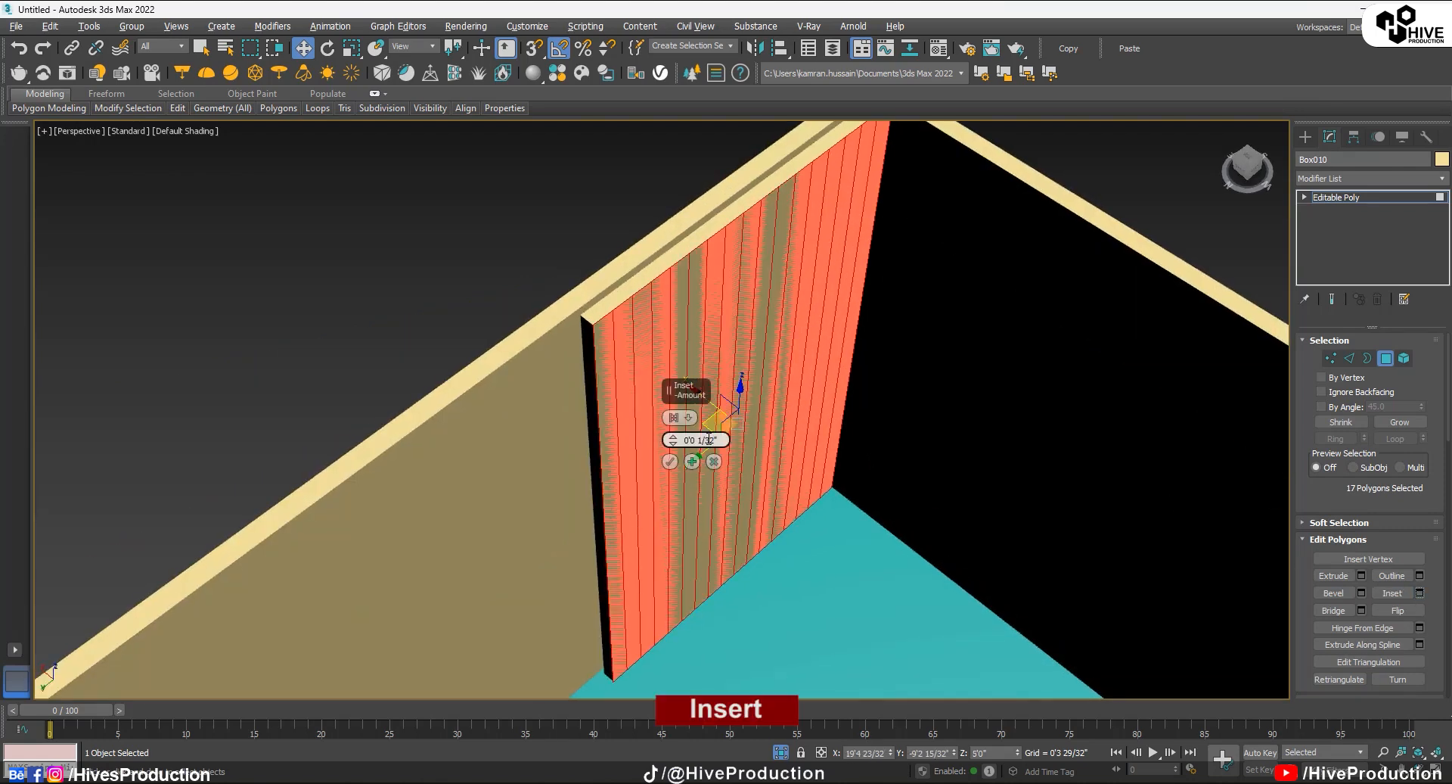
alt+middle_drag(635, 491, 629, 439)
right_click(673, 440)
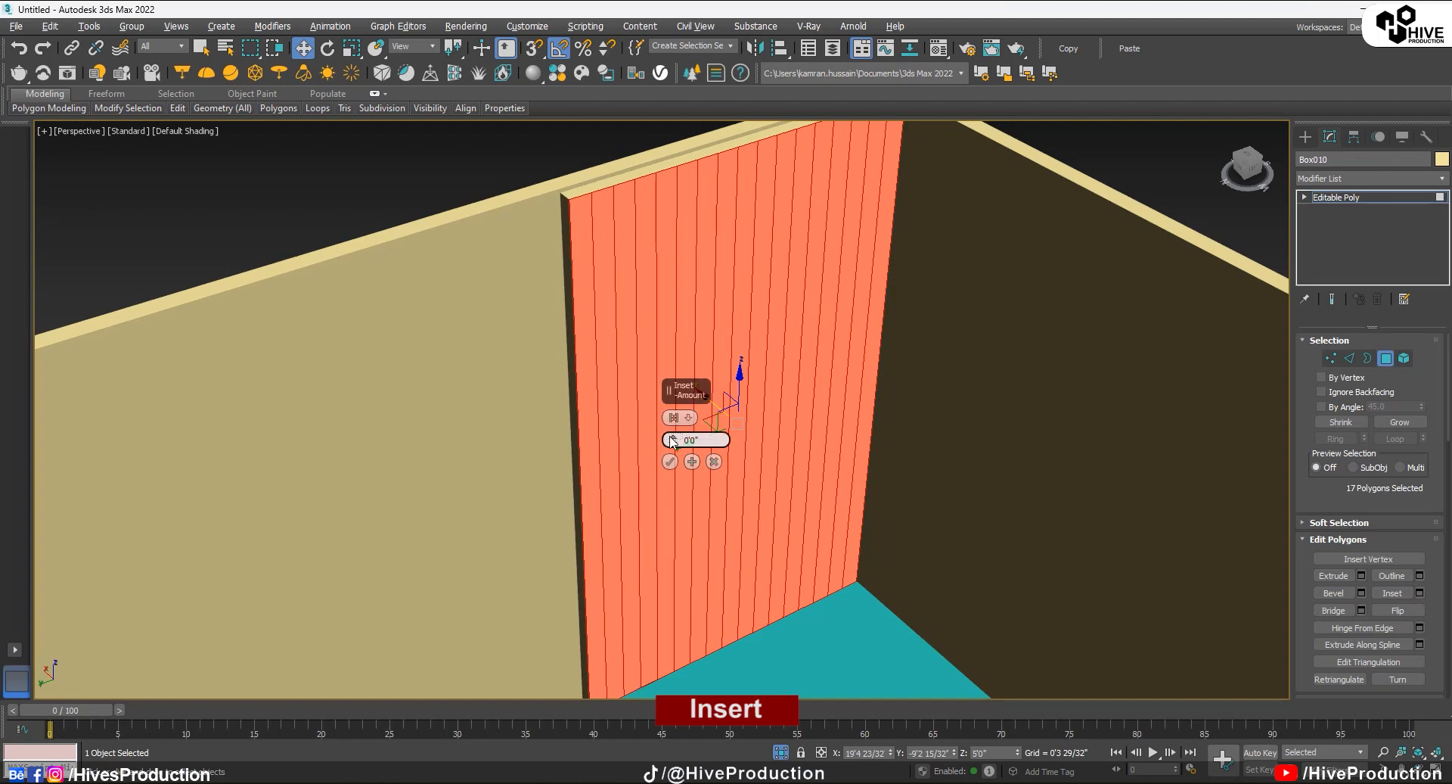
drag(663, 391, 681, 392)
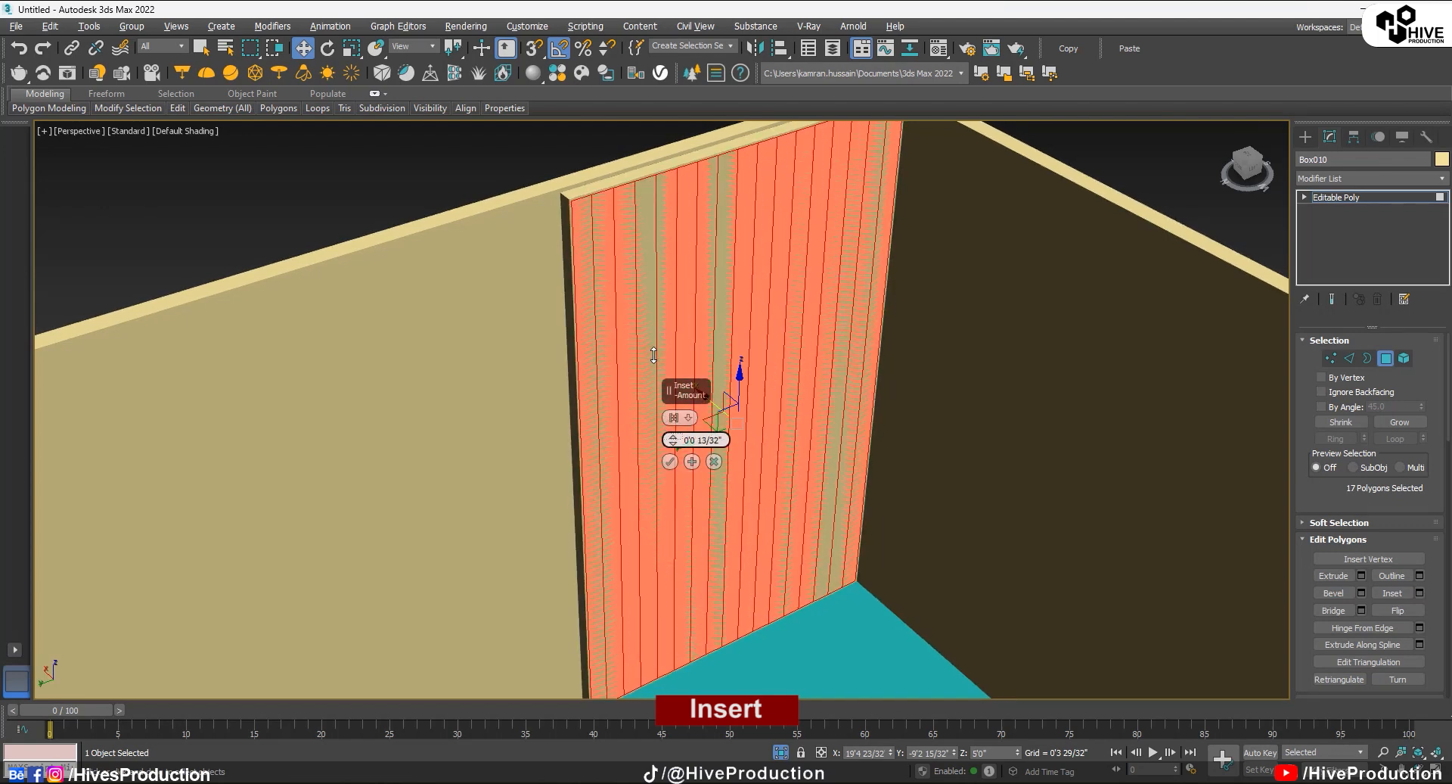
click(690, 428)
click(703, 449)
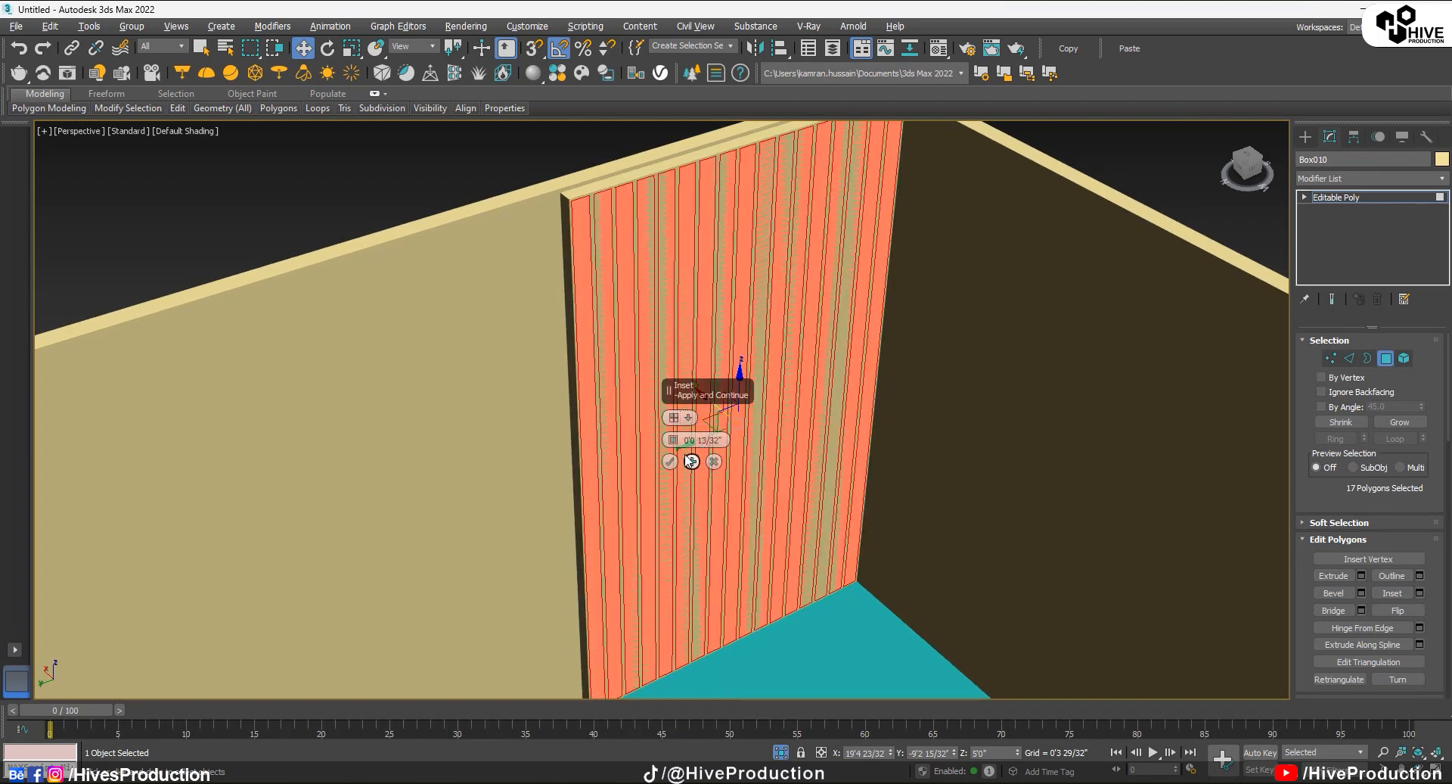
scroll(677, 450, up, 2)
drag(671, 427, 676, 463)
click(669, 463)
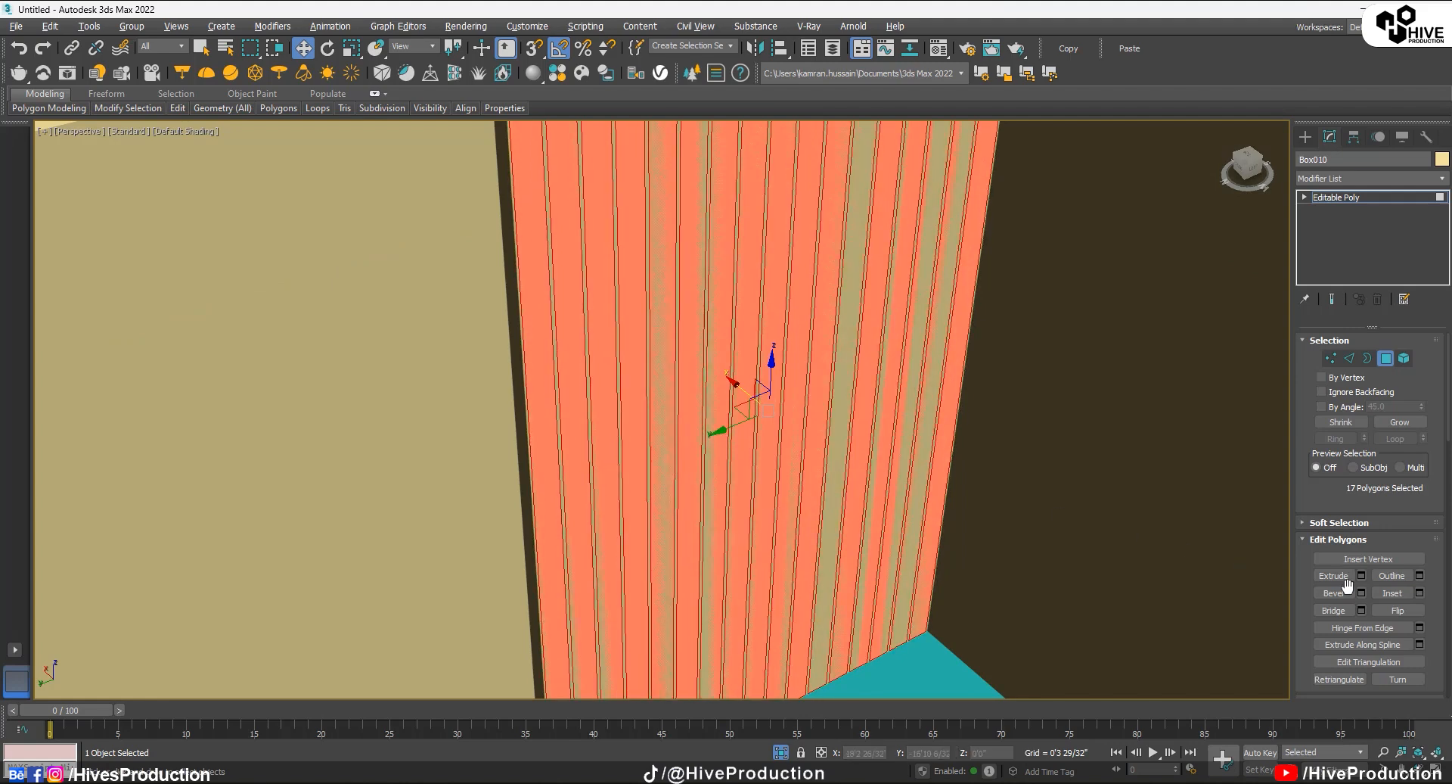
Step: Extrude the inset strips outward by about 0'0 17/32" and leave polygon editing
click(1361, 576)
scroll(680, 424, down, 3)
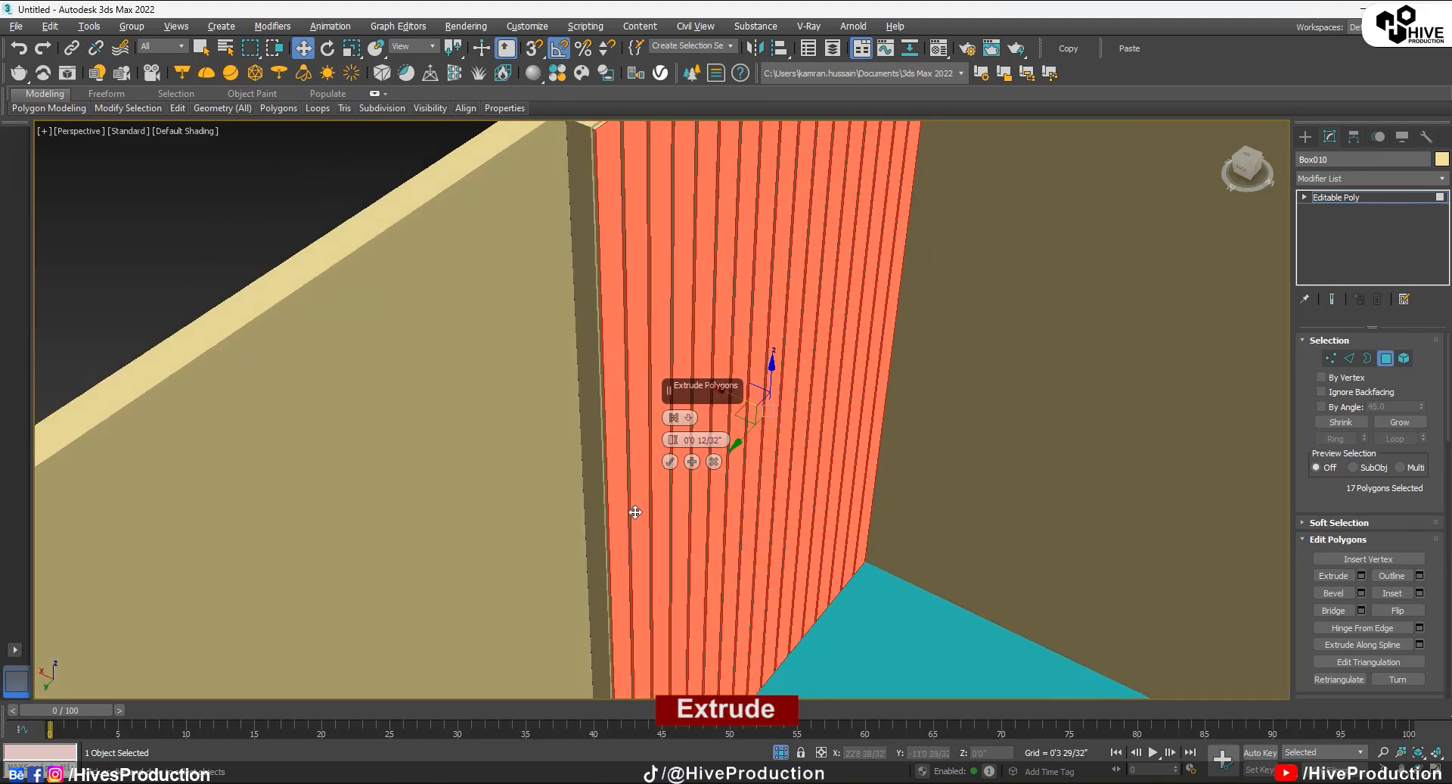
drag(667, 419, 656, 400)
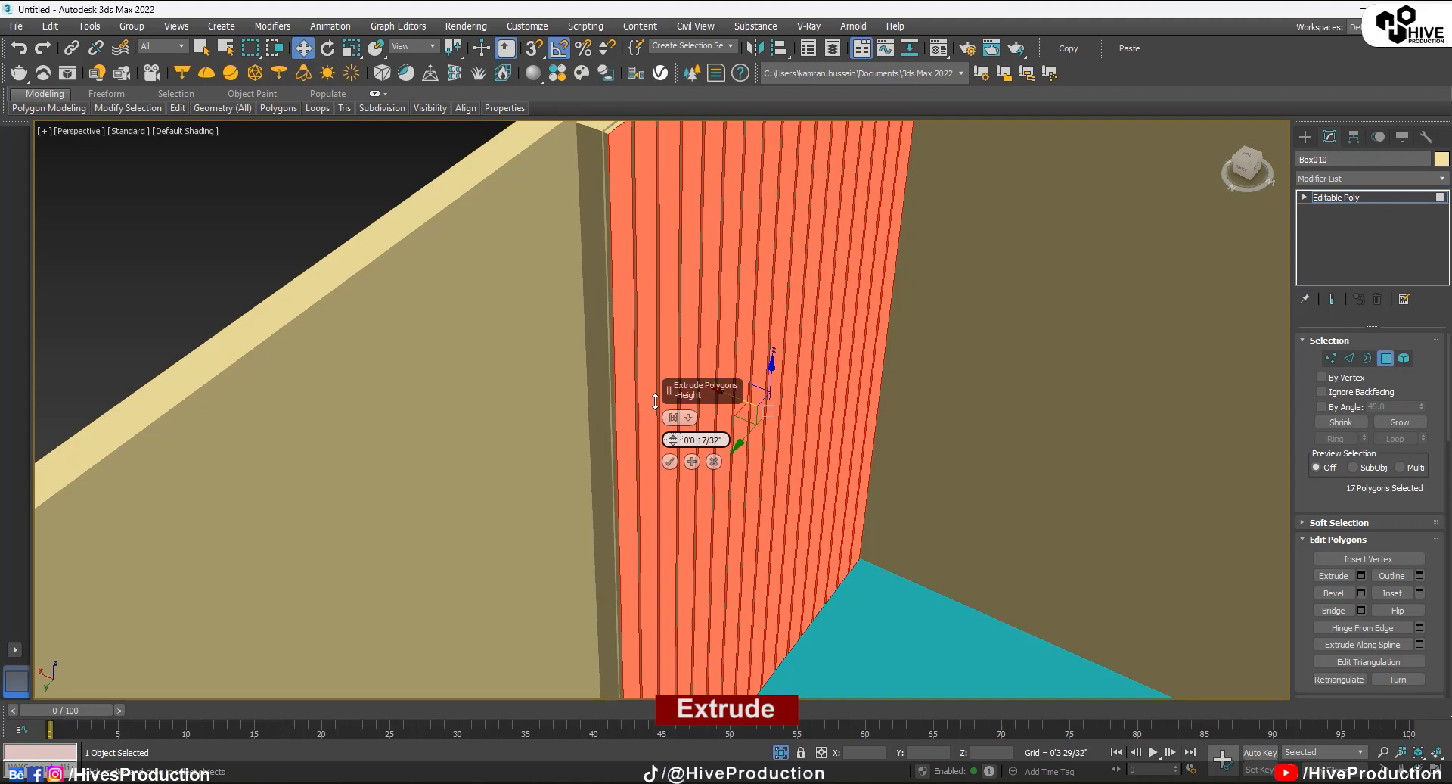
click(669, 462)
click(1387, 359)
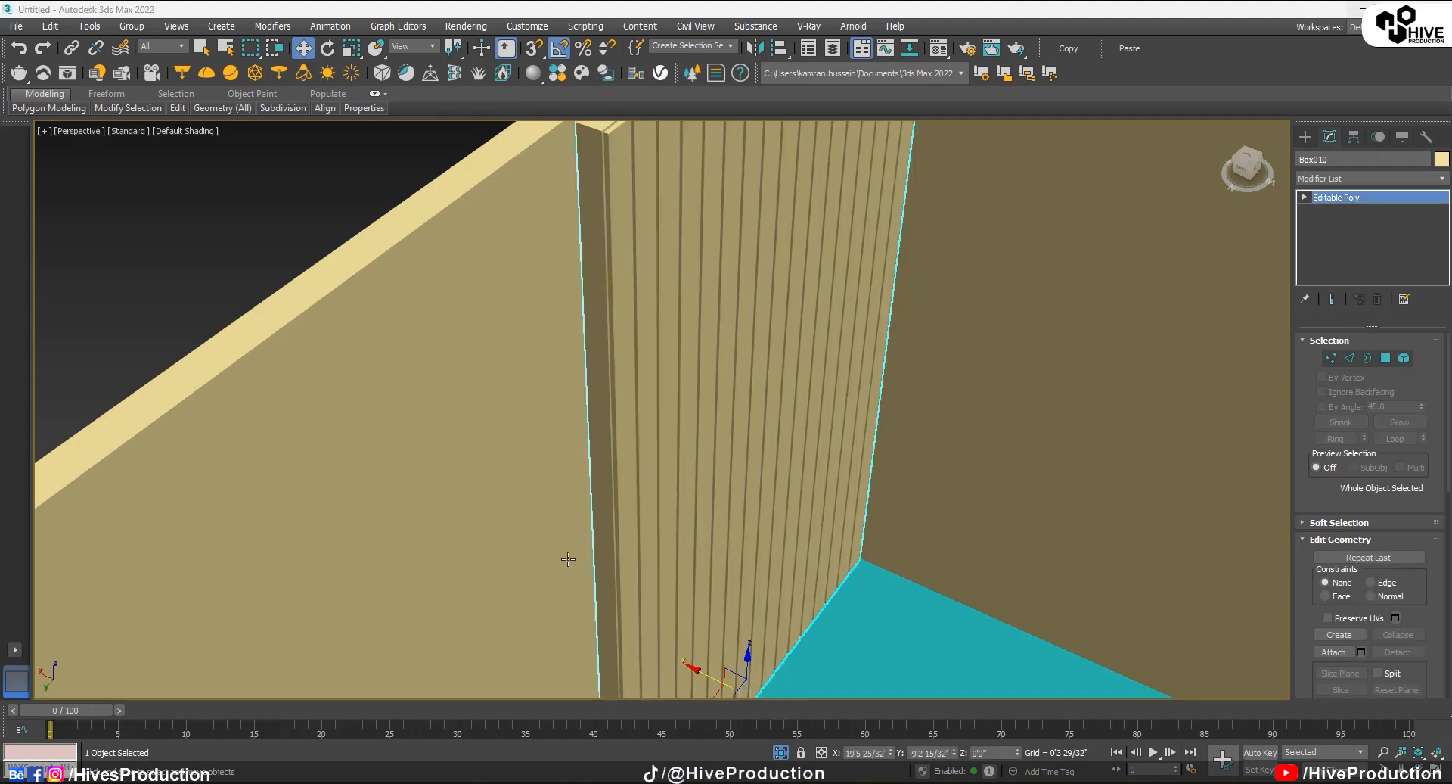
Step: Duplicate the strip panel along the end wall to the opposite corner beside the window wall, and clear the selection
alt+middle_drag(747, 441, 660, 520)
scroll(663, 443, down, 7)
scroll(654, 452, up, 2)
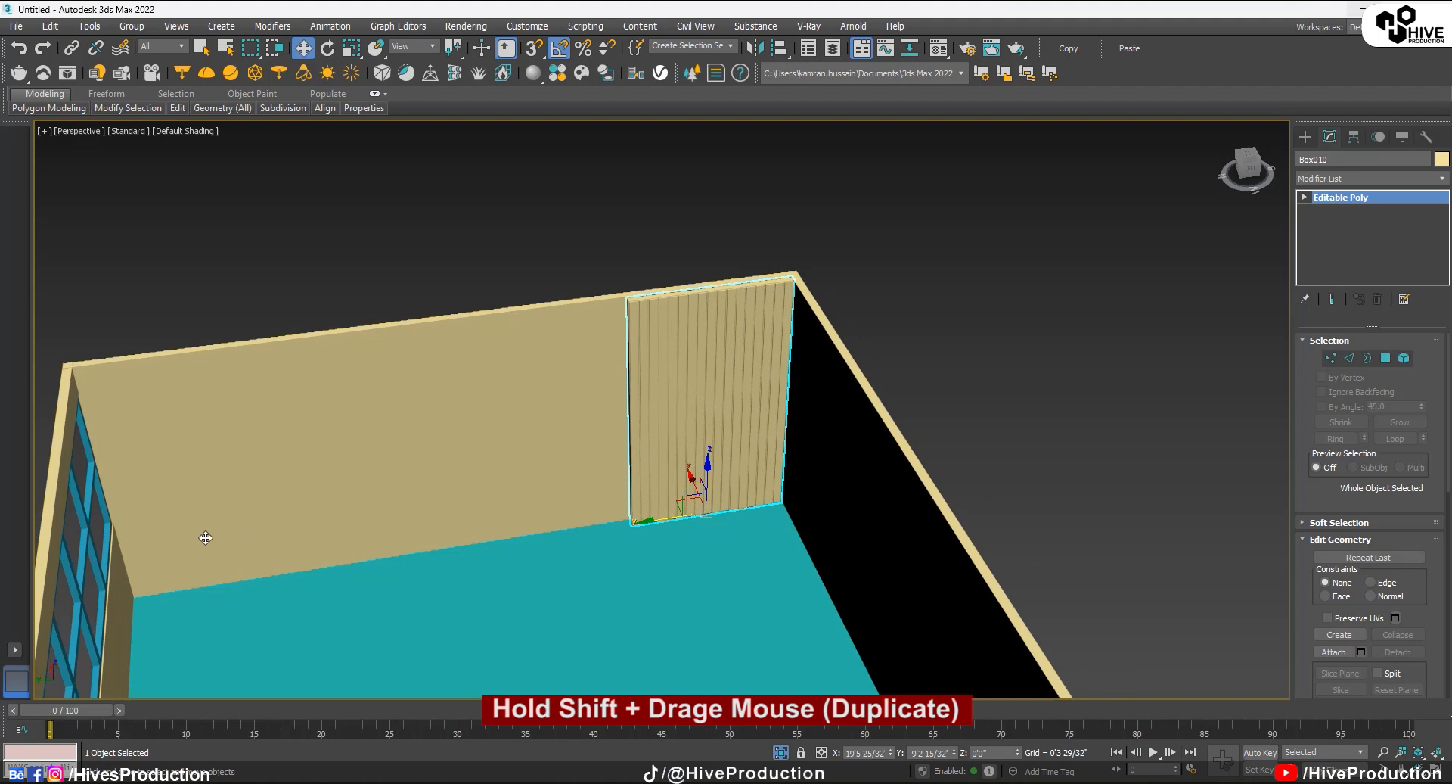
shift+drag(206, 537, 154, 542)
click(717, 464)
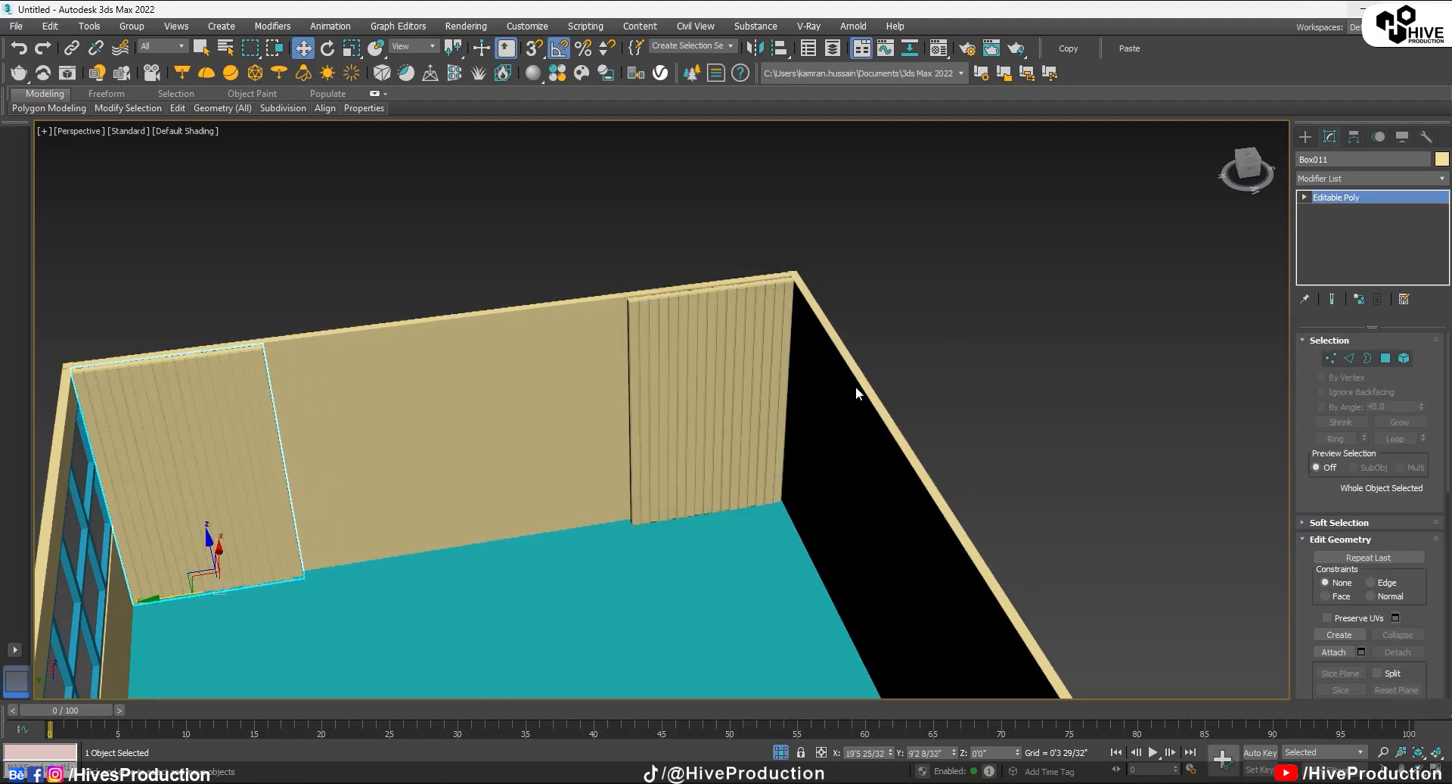
key(ctrl+d)
Step: Convert the solid long wall opposite the window to an Editable Poly
alt+middle_drag(742, 545, 524, 432)
click(1305, 136)
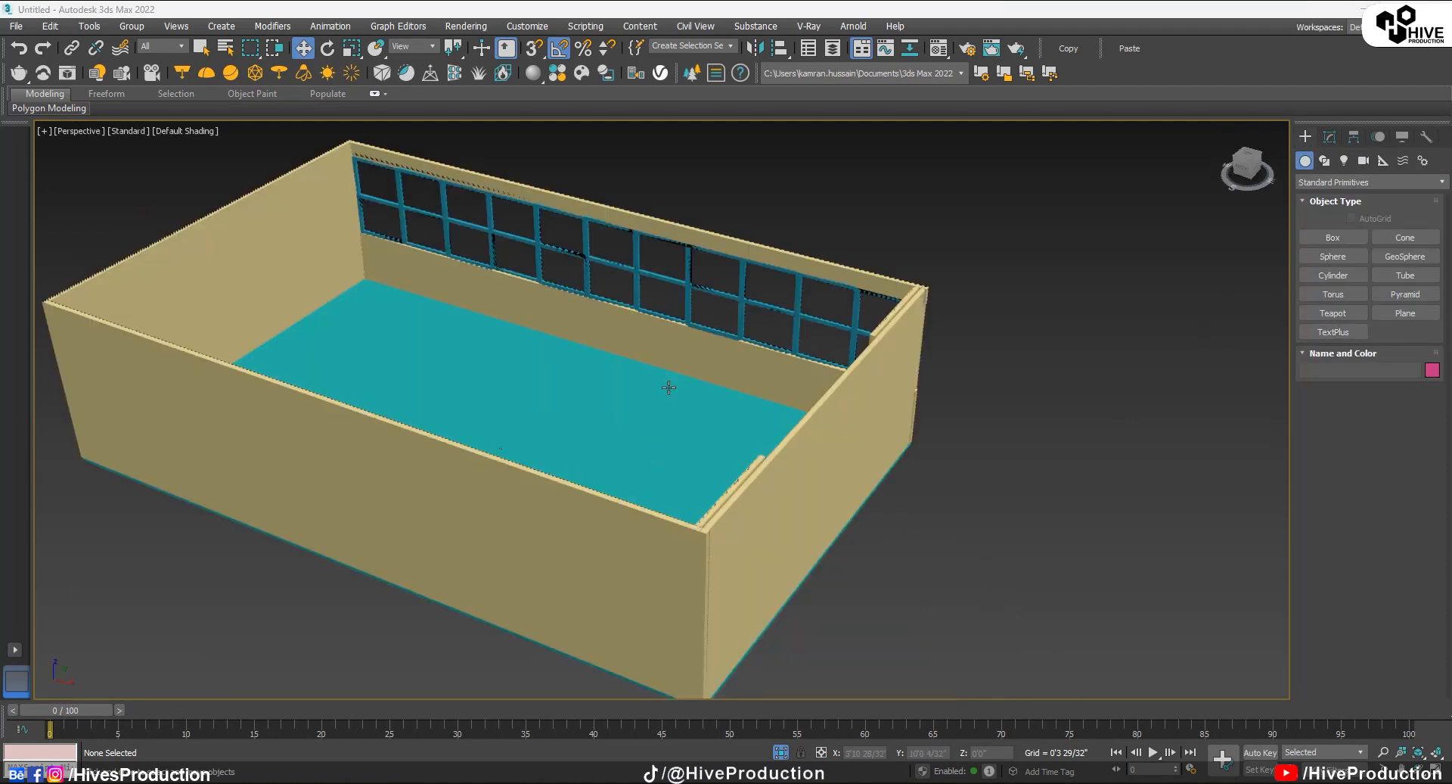
click(552, 573)
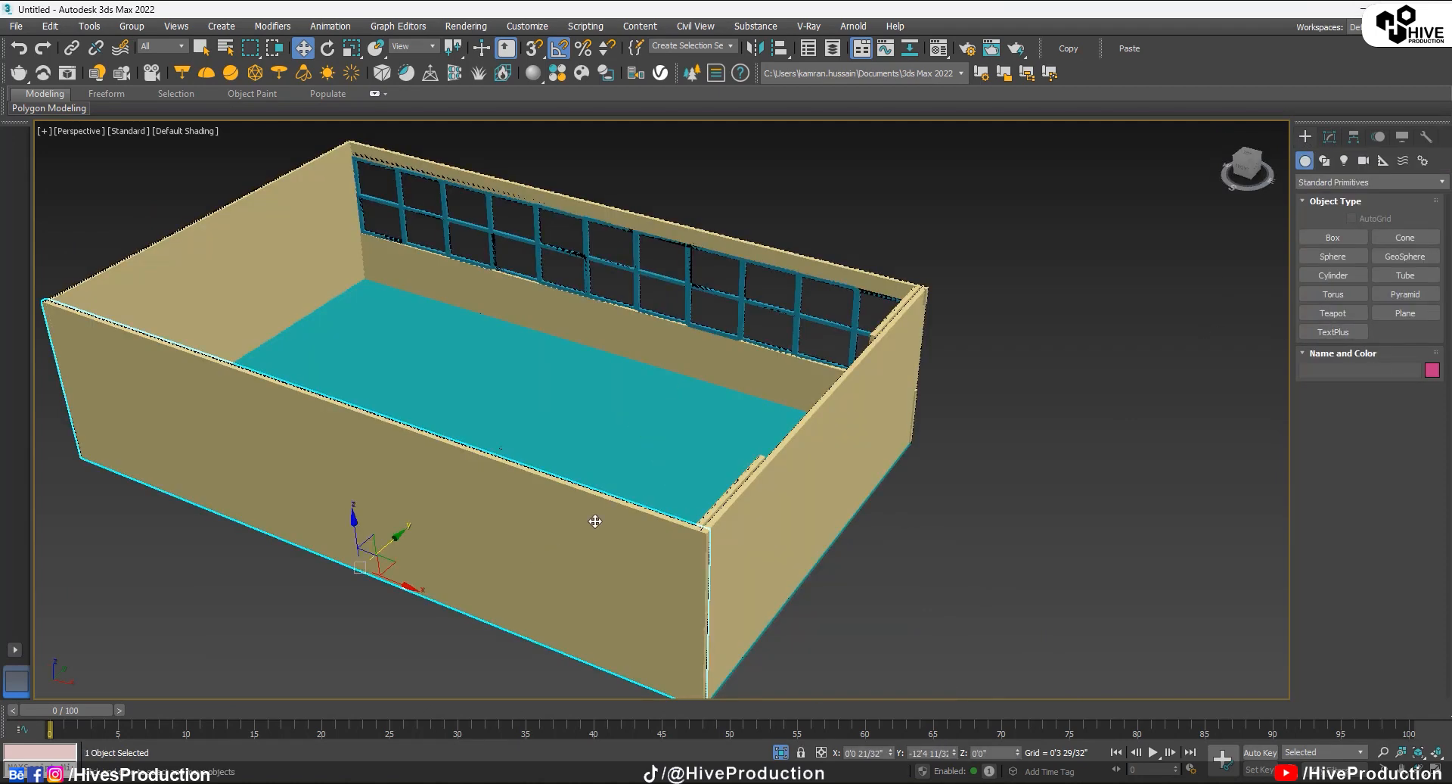
alt+middle_drag(593, 519, 569, 326)
middle_drag(476, 447, 681, 389)
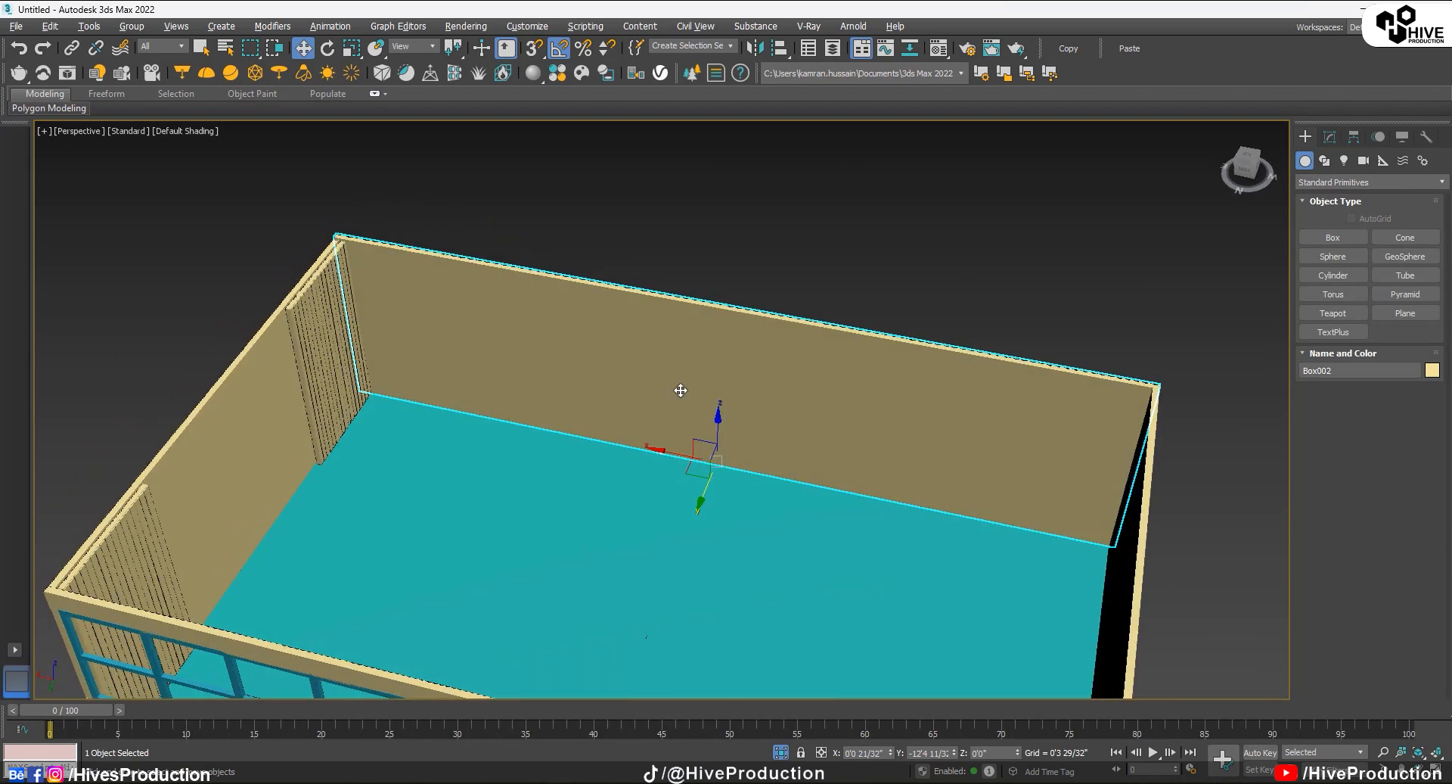
right_click(719, 375)
mouse_move(765, 529)
click(891, 542)
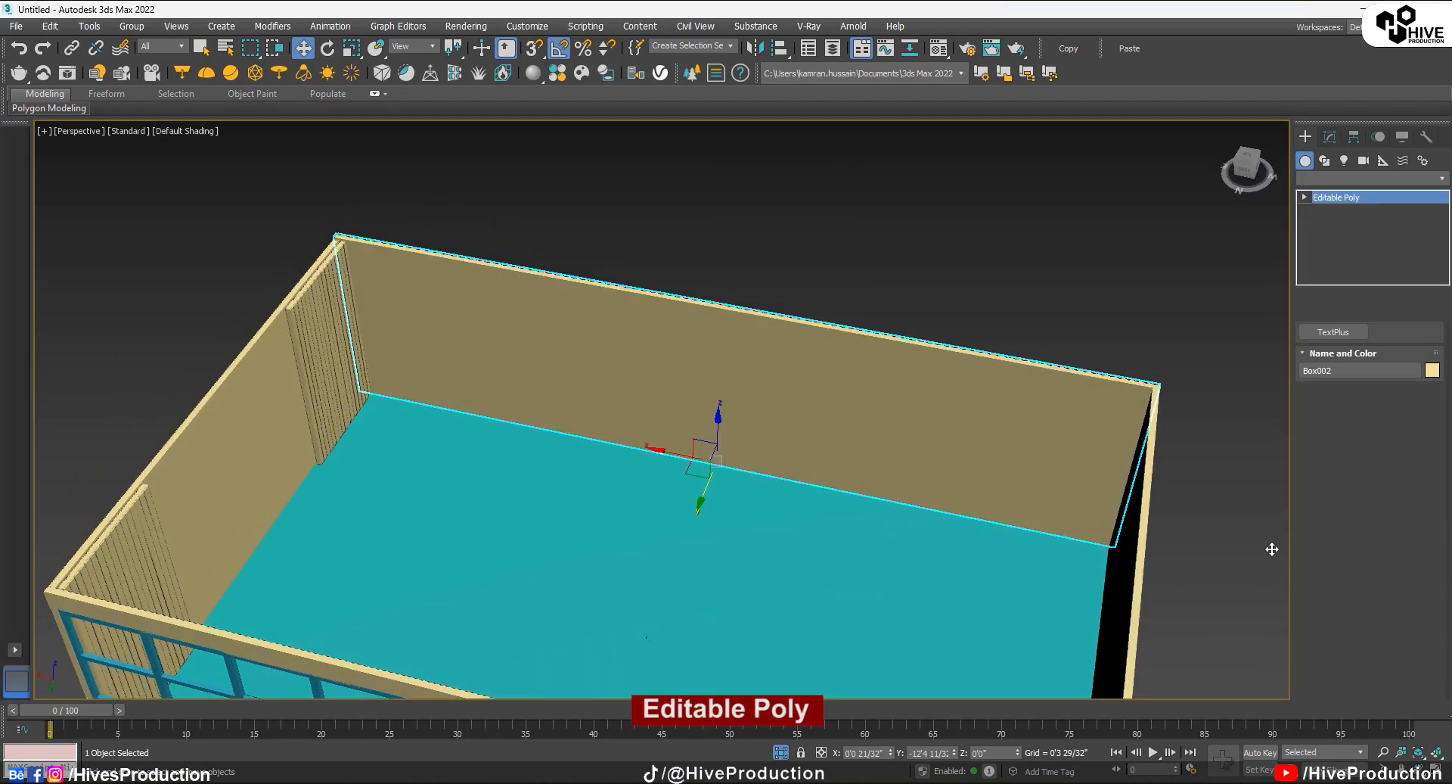
Step: Connect the long wall's four lengthwise edges with 6 segments to divide it into seven vertical sections
click(1349, 357)
drag(810, 266, 752, 560)
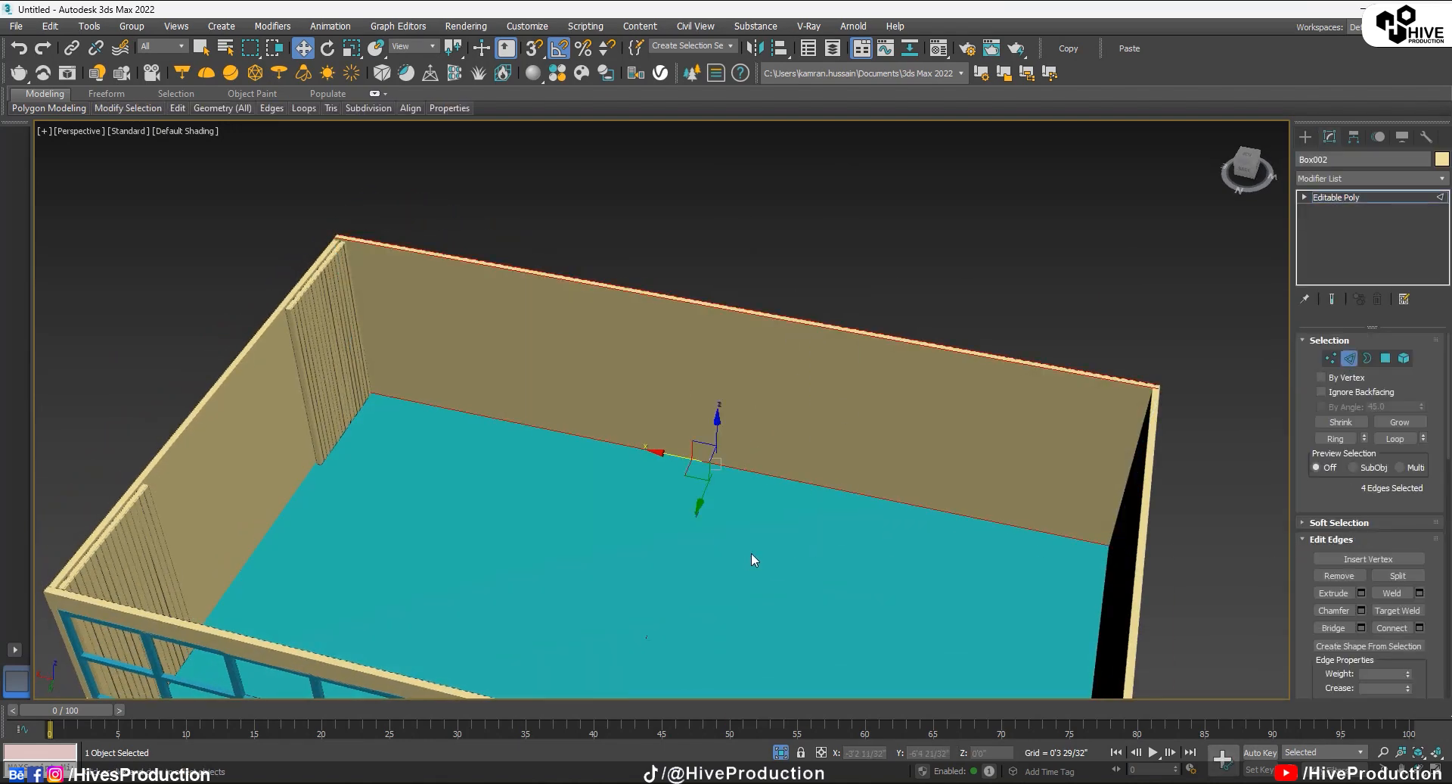
click(1419, 627)
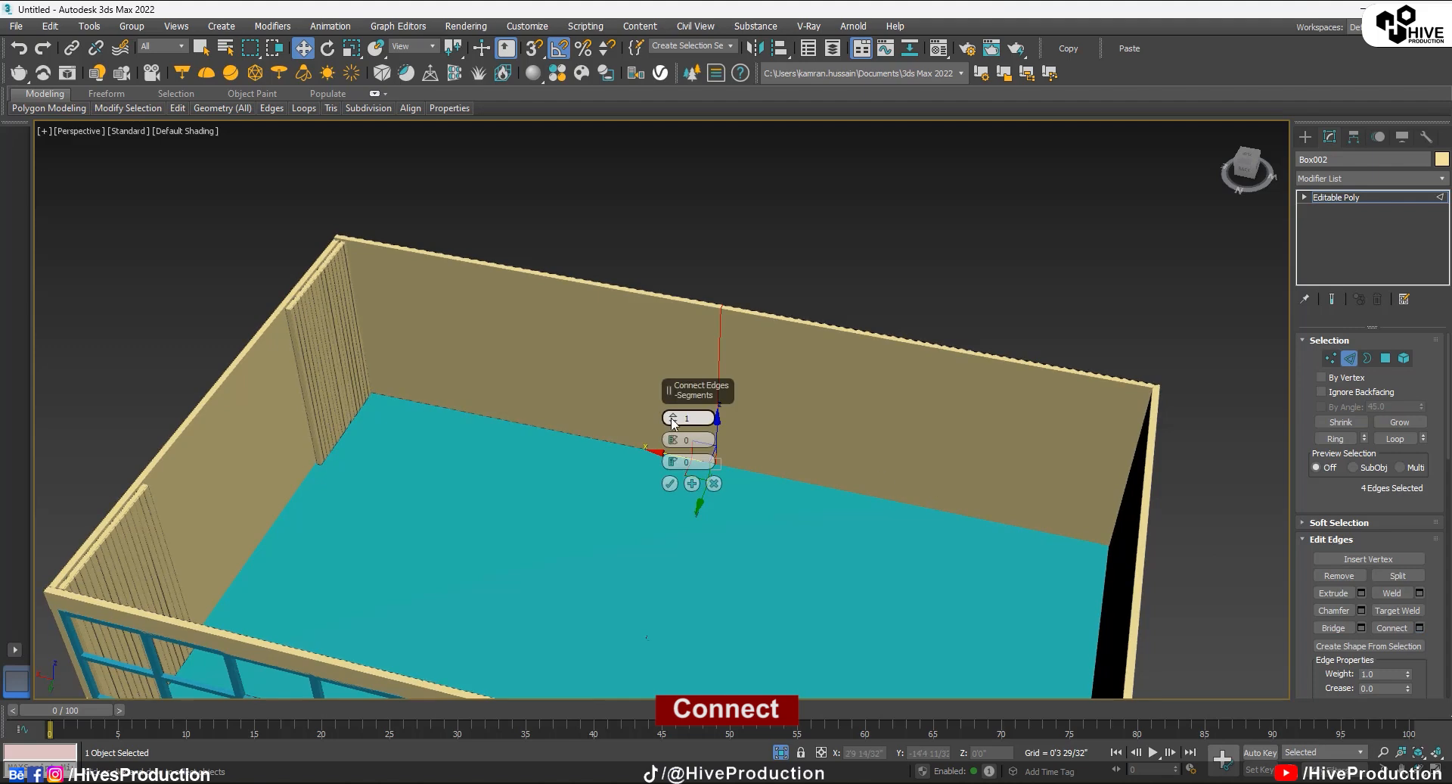
click(671, 414)
click(671, 414)
click(671, 414)
click(671, 413)
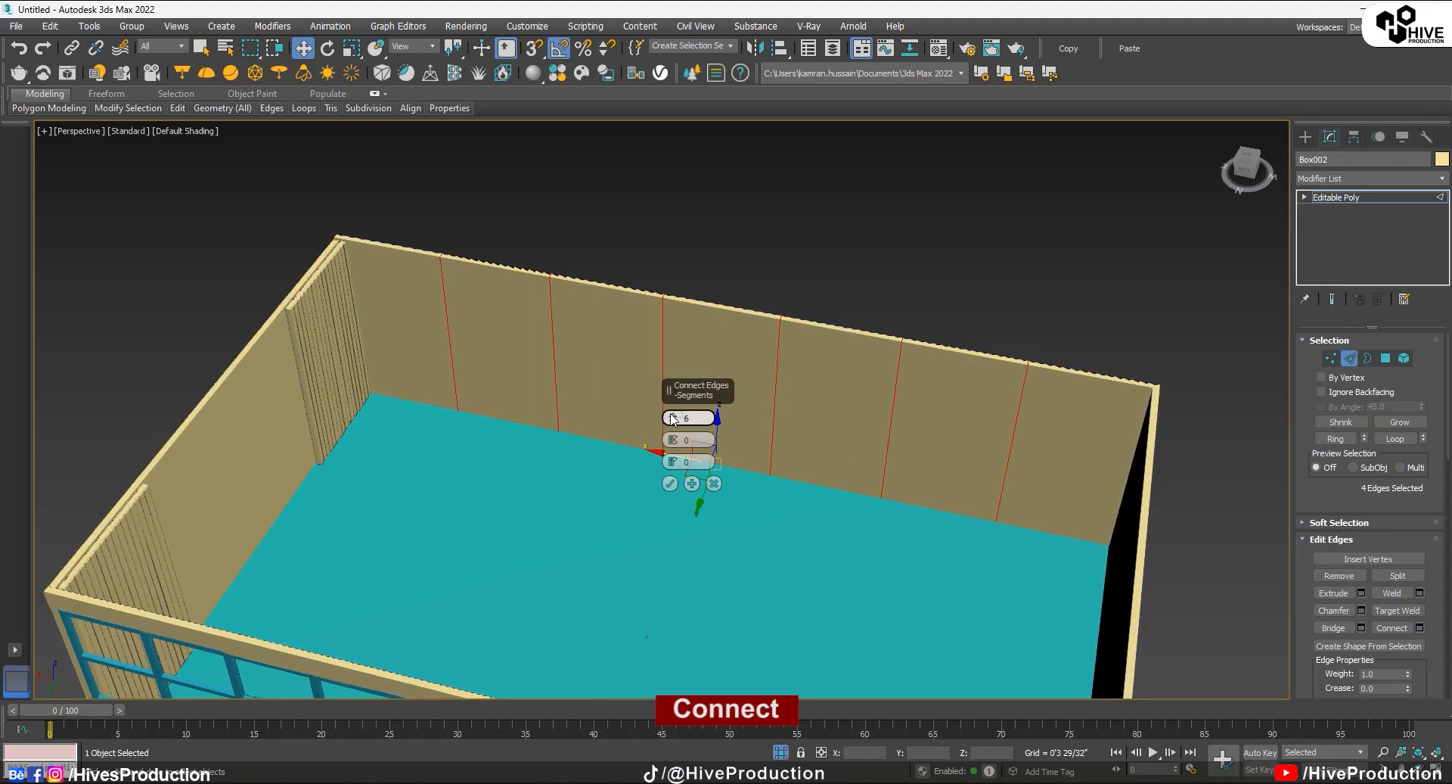
click(672, 484)
Step: Chamfer the long wall's new vertical division edges by about 0'0 19/32" with one segment
scroll(671, 484, up, 5)
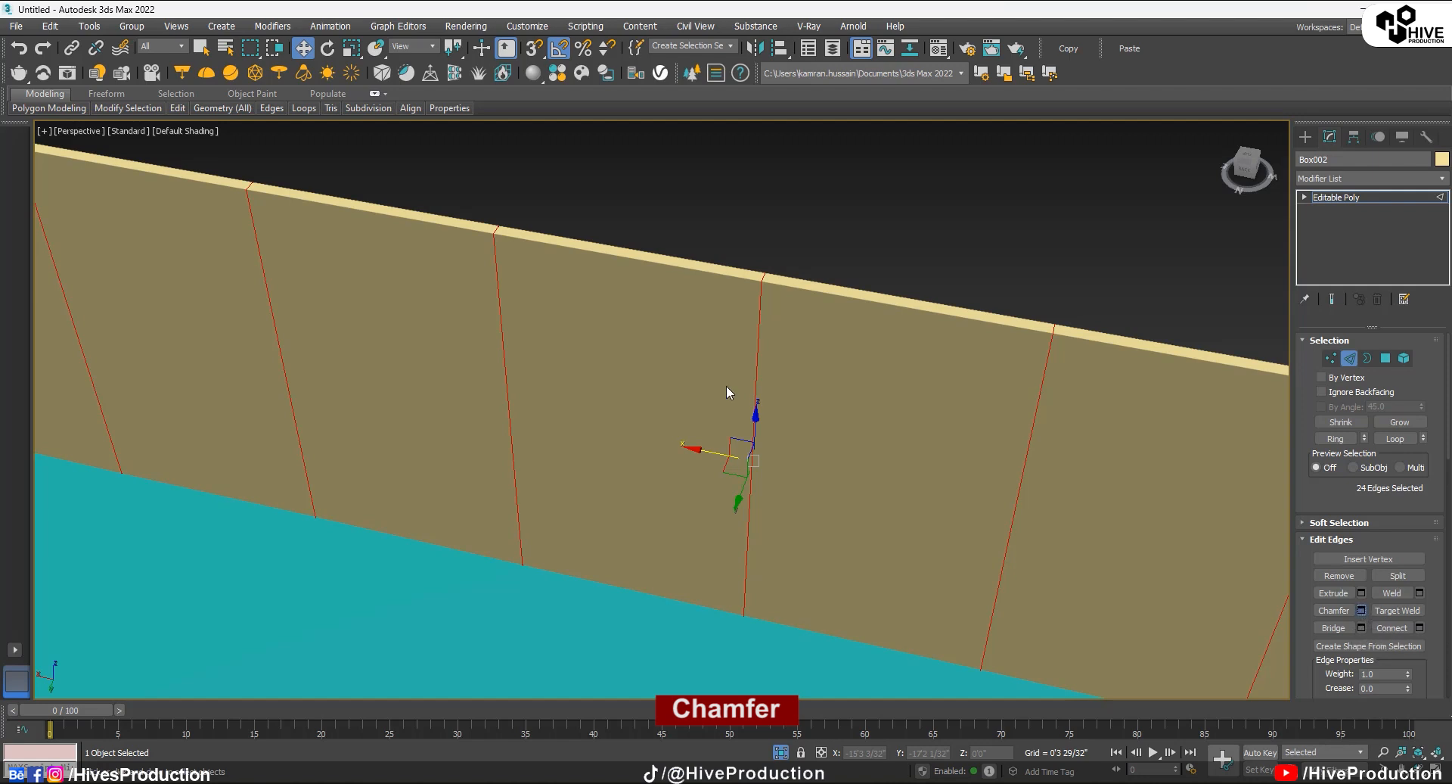
drag(672, 440, 637, 309)
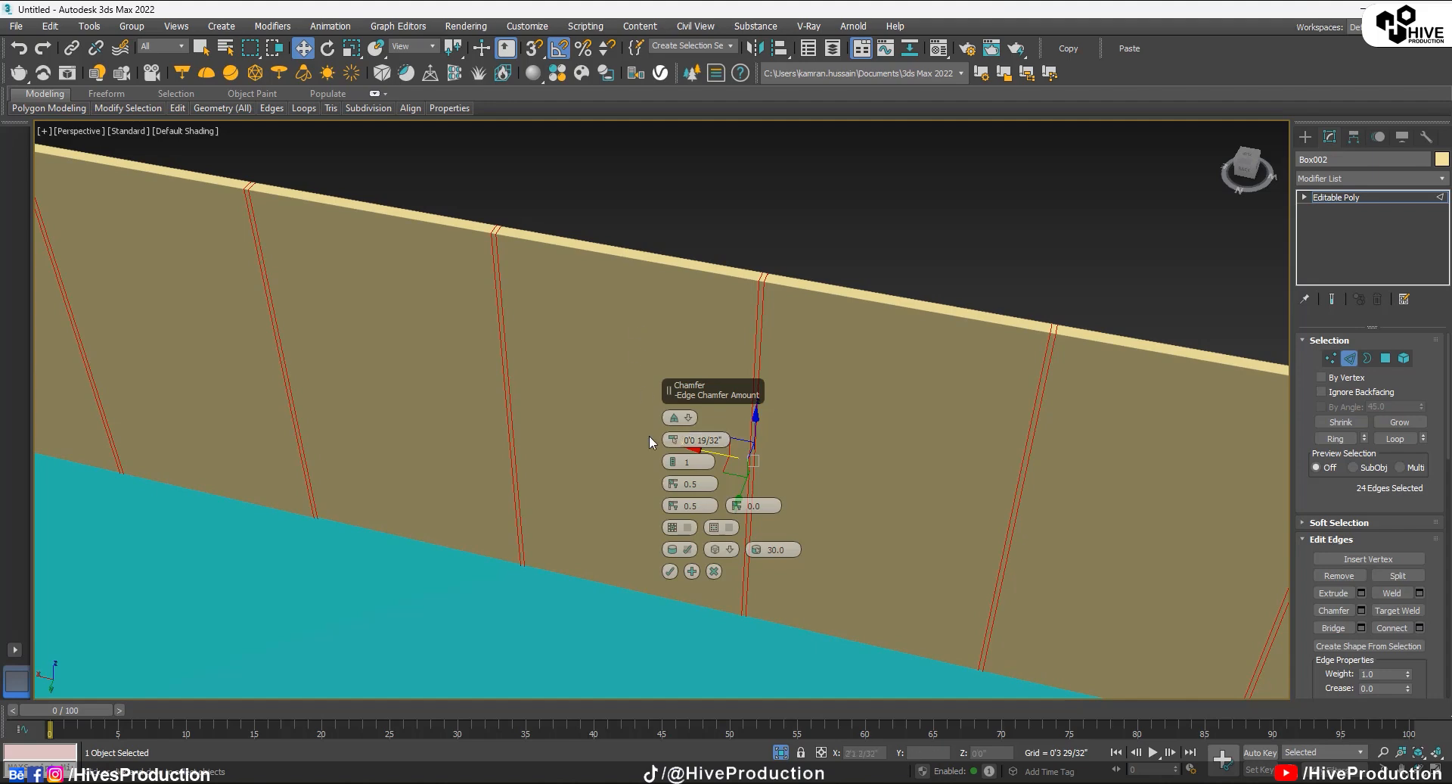
click(670, 572)
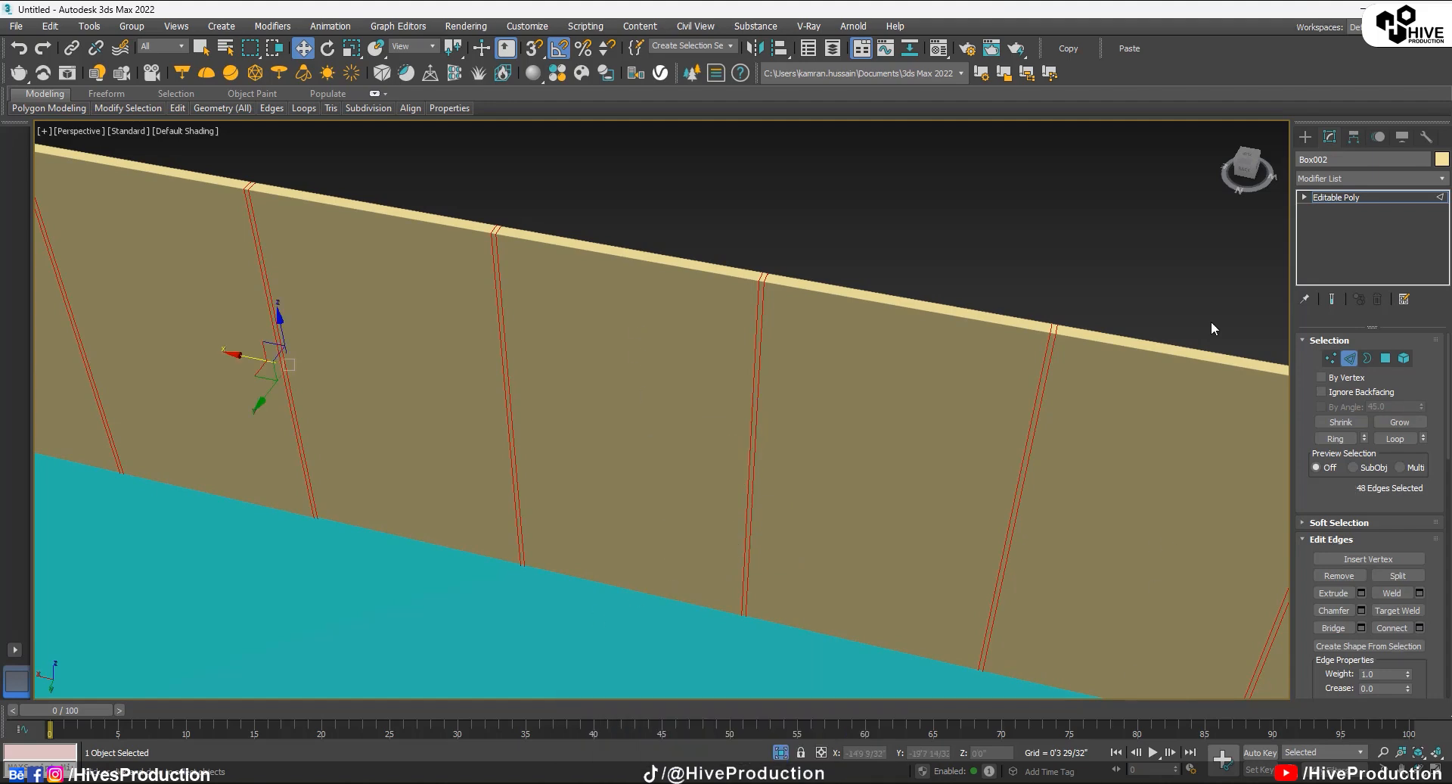
Step: Select the seven wide polygons between the narrow gaps on the long wall's inner face
scroll(868, 392, down, 3)
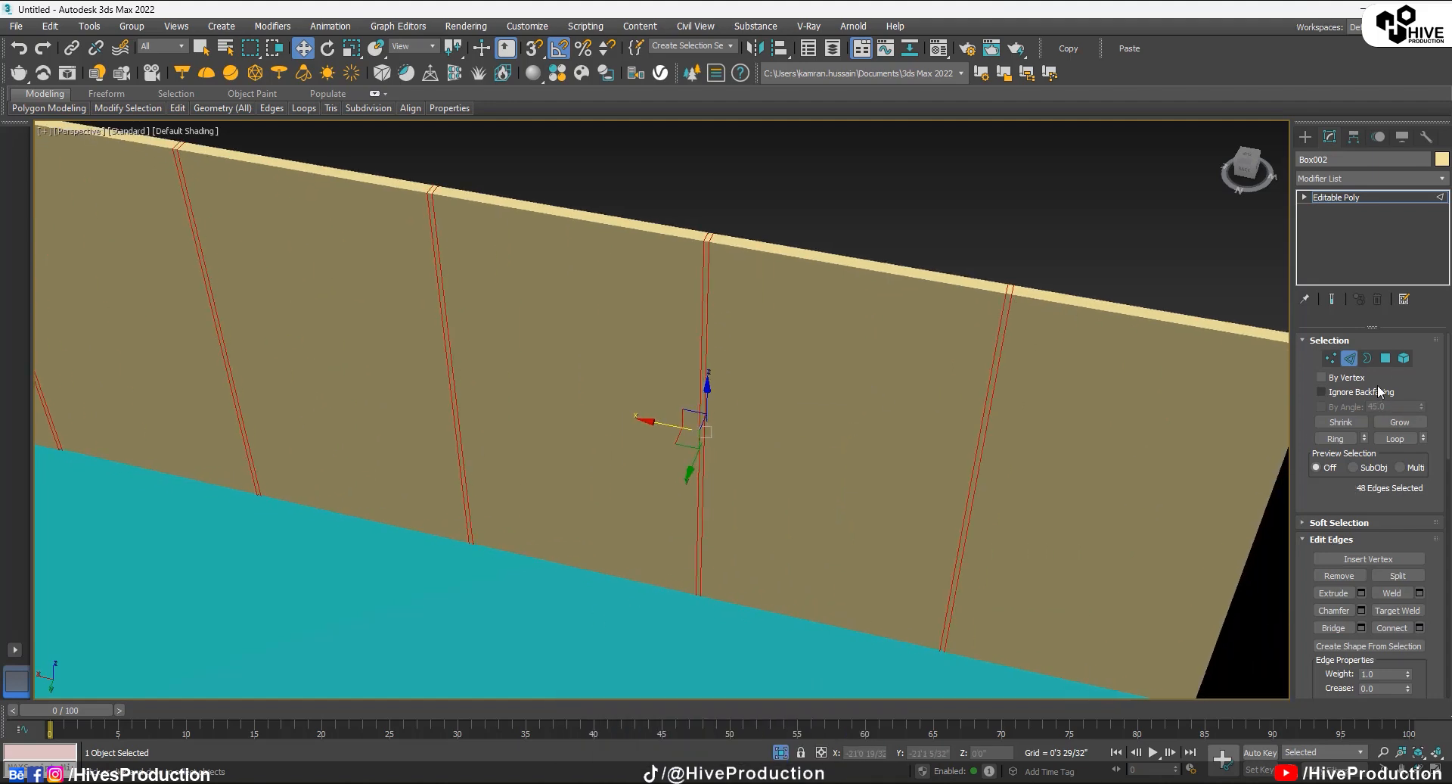
key(4)
click(1092, 428)
ctrl+click(868, 412)
ctrl+click(529, 383)
ctrl+click(390, 336)
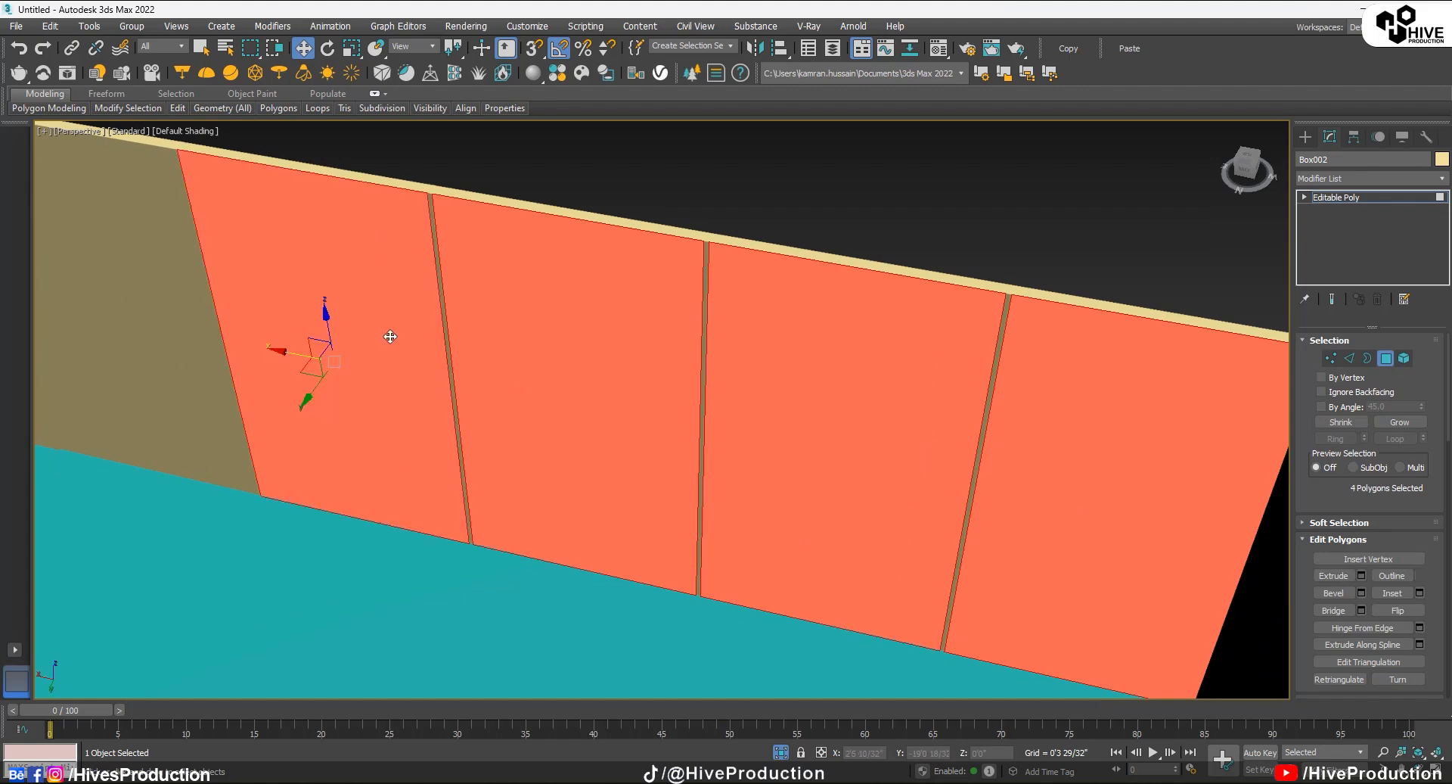
ctrl+click(201, 326)
middle_drag(201, 325, 590, 409)
ctrl+click(397, 363)
ctrl+click(195, 334)
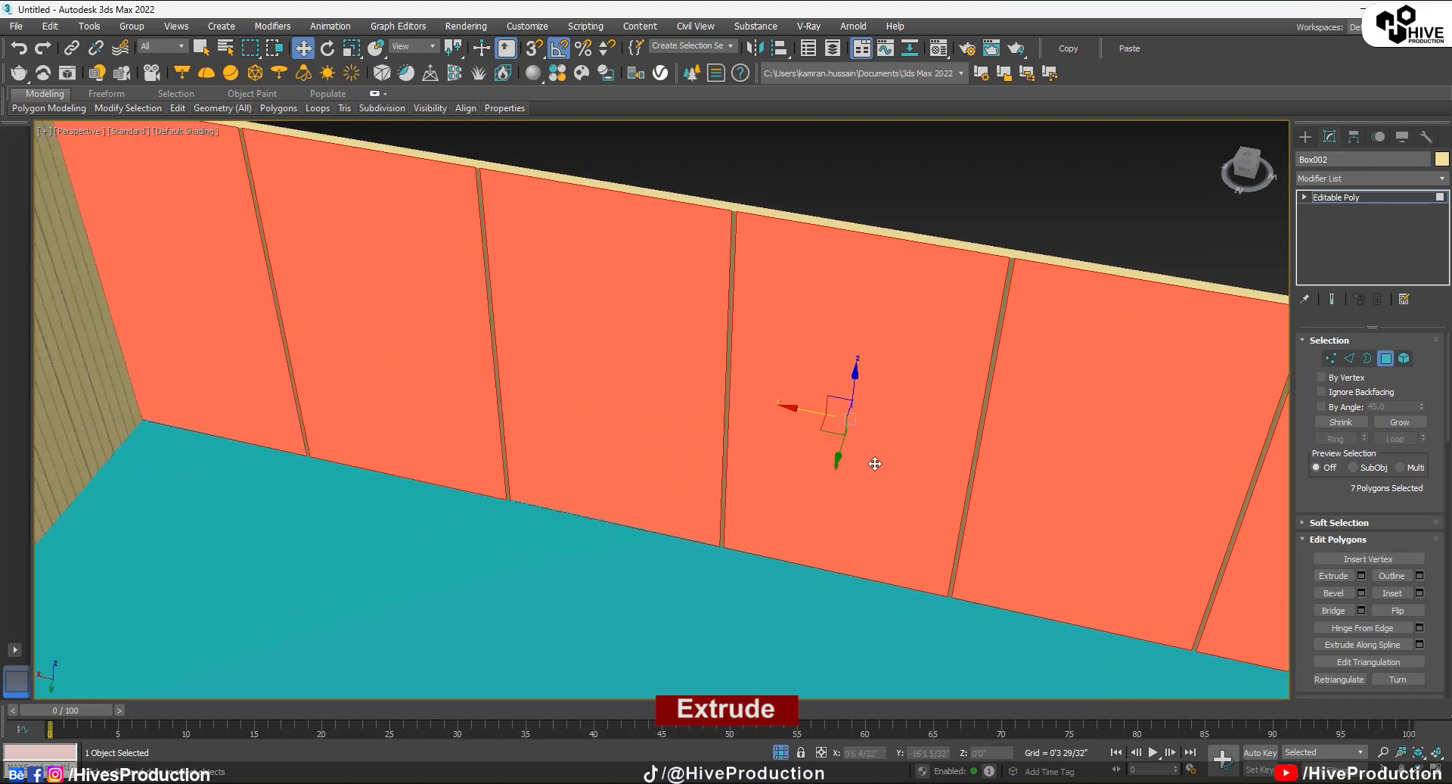
alt+middle_drag(876, 460, 770, 420)
scroll(771, 420, up, 1)
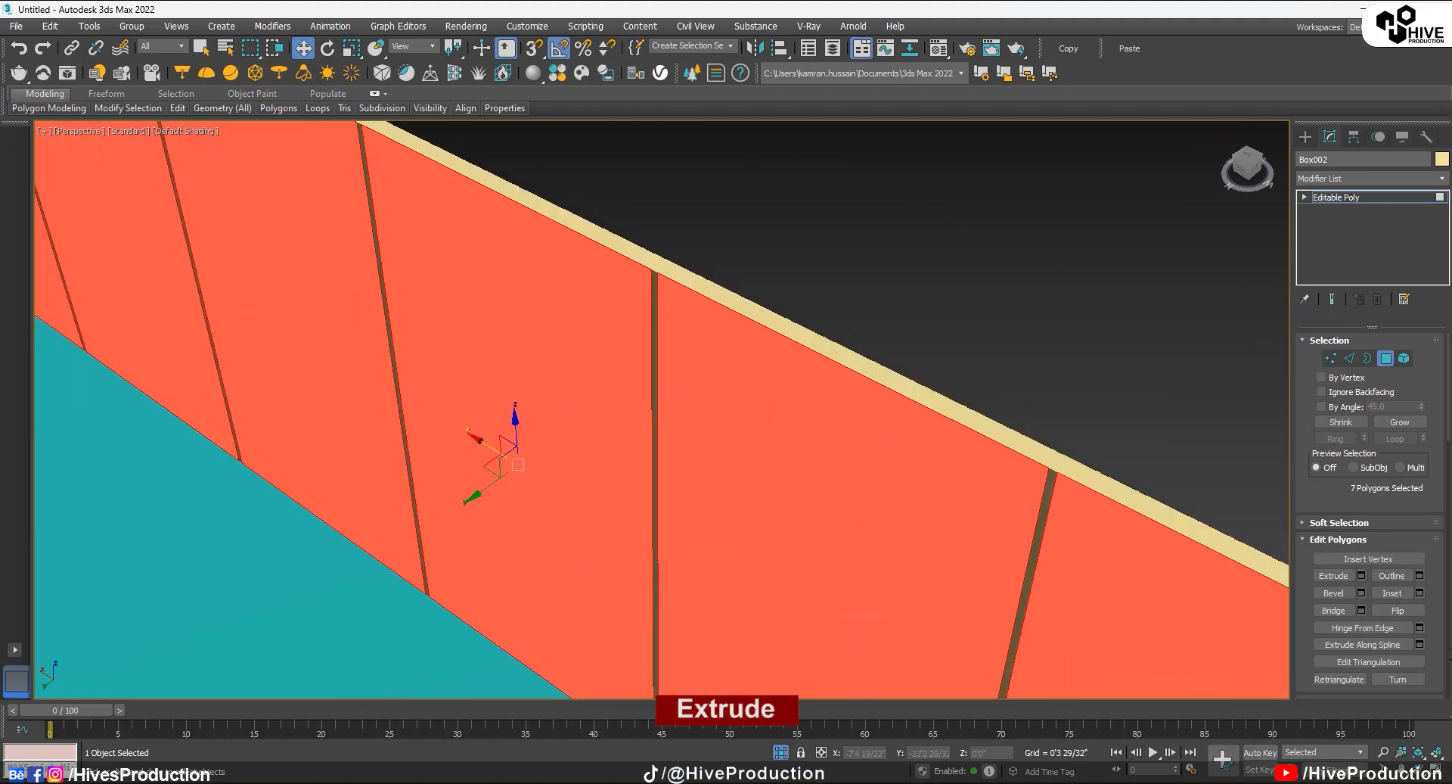
Step: Extrude the seven selected wall polygons slightly so the narrow gaps become recessed grooves, and deselect the wall
click(1362, 575)
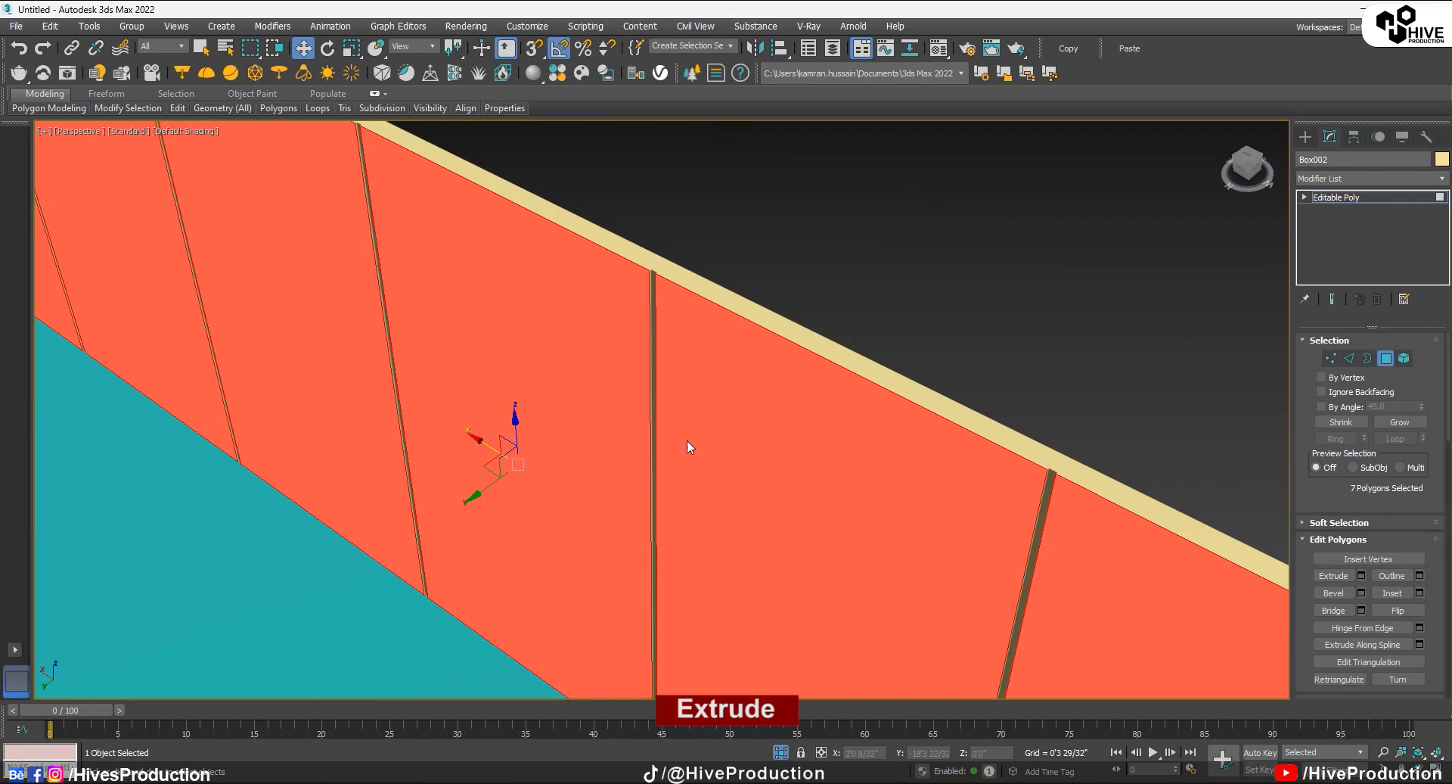
click(1386, 357)
click(1062, 298)
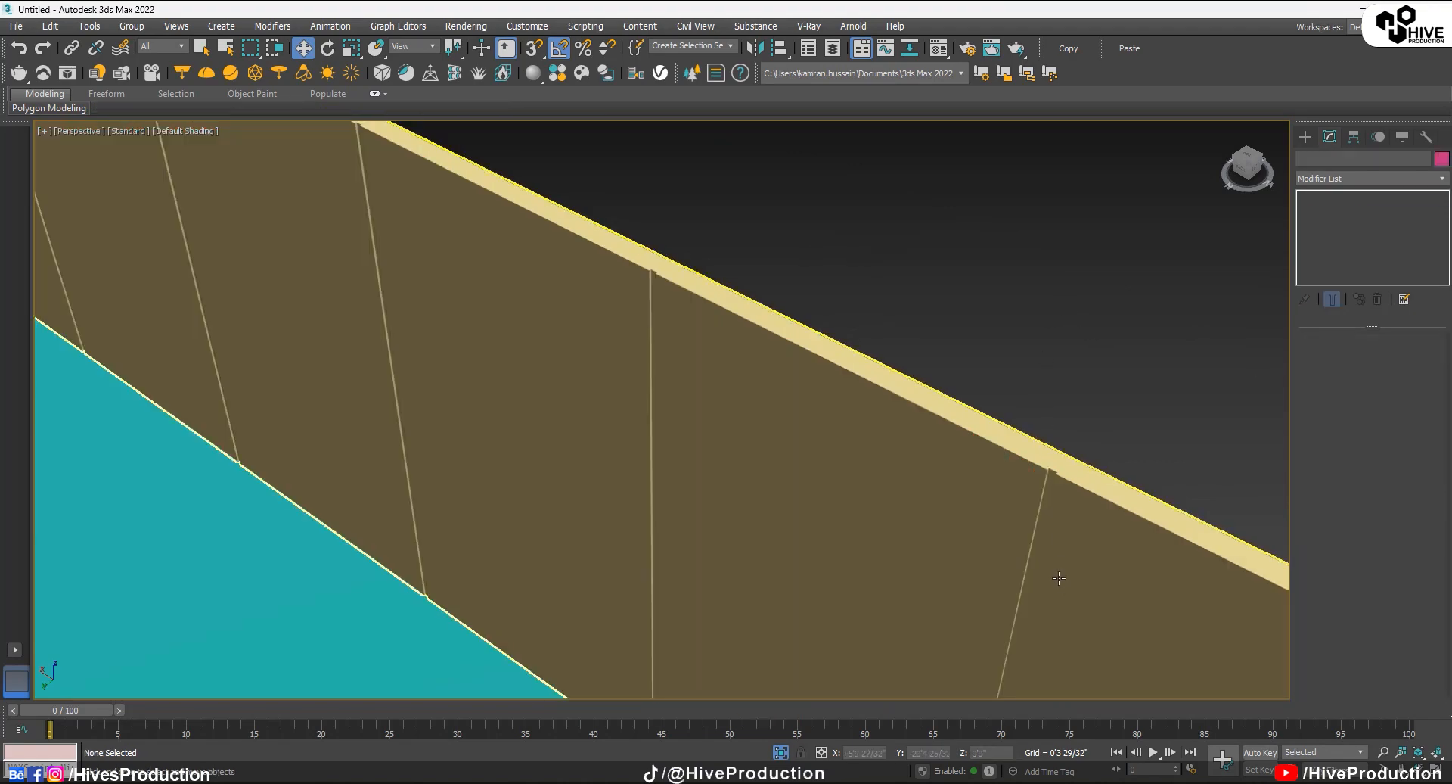
alt+middle_drag(782, 379, 838, 506)
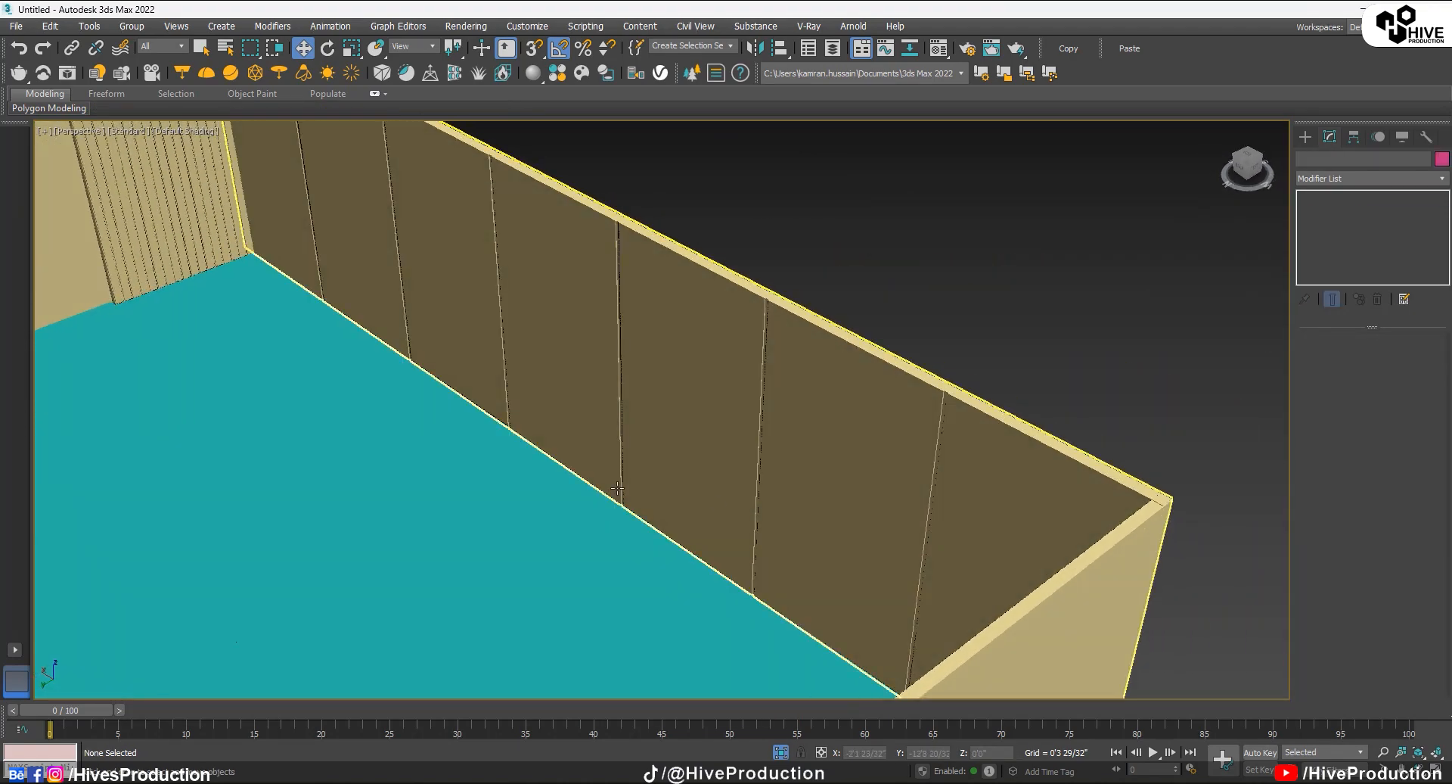
middle_drag(656, 488, 843, 506)
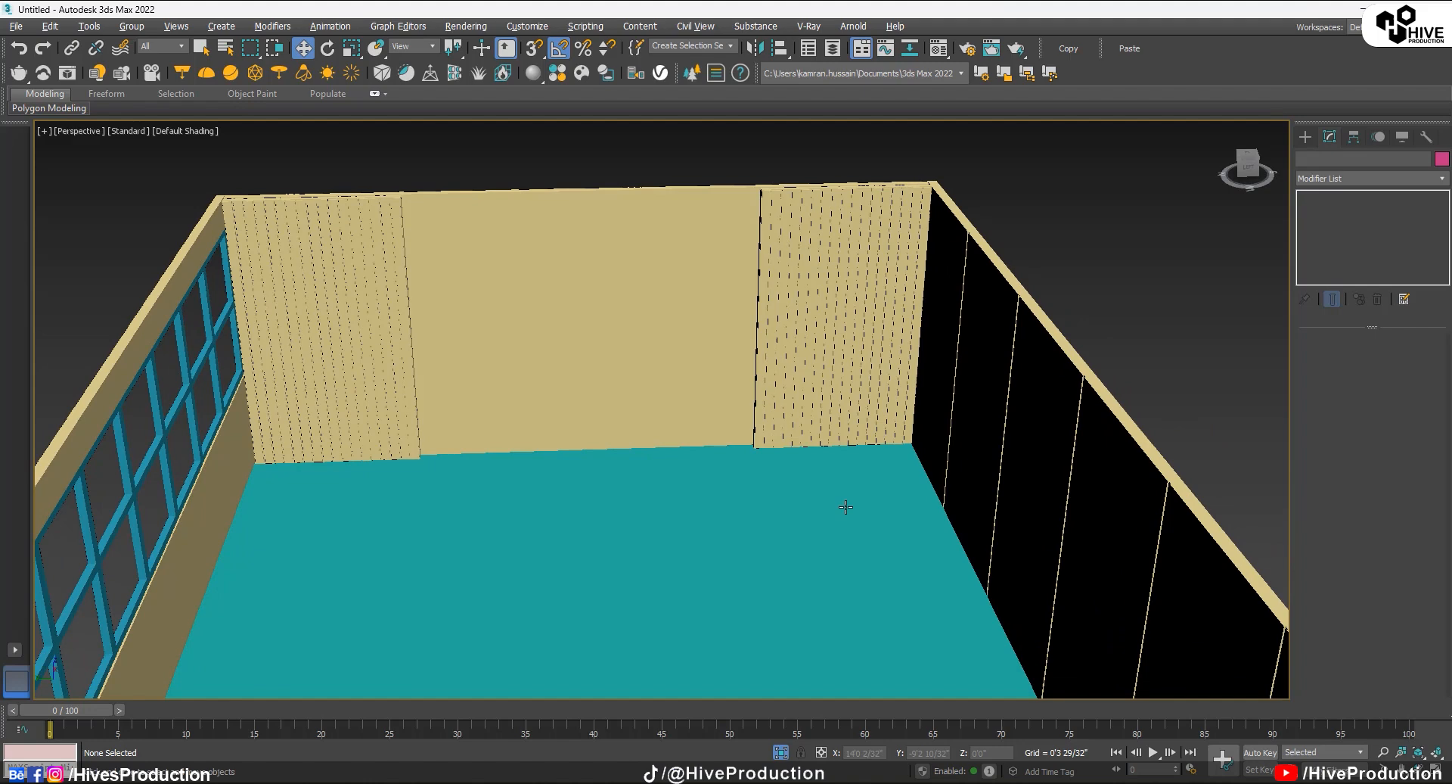
Step: Merge the LCD model from LCD.max in the My_Library folder into the scene
click(14, 27)
click(261, 253)
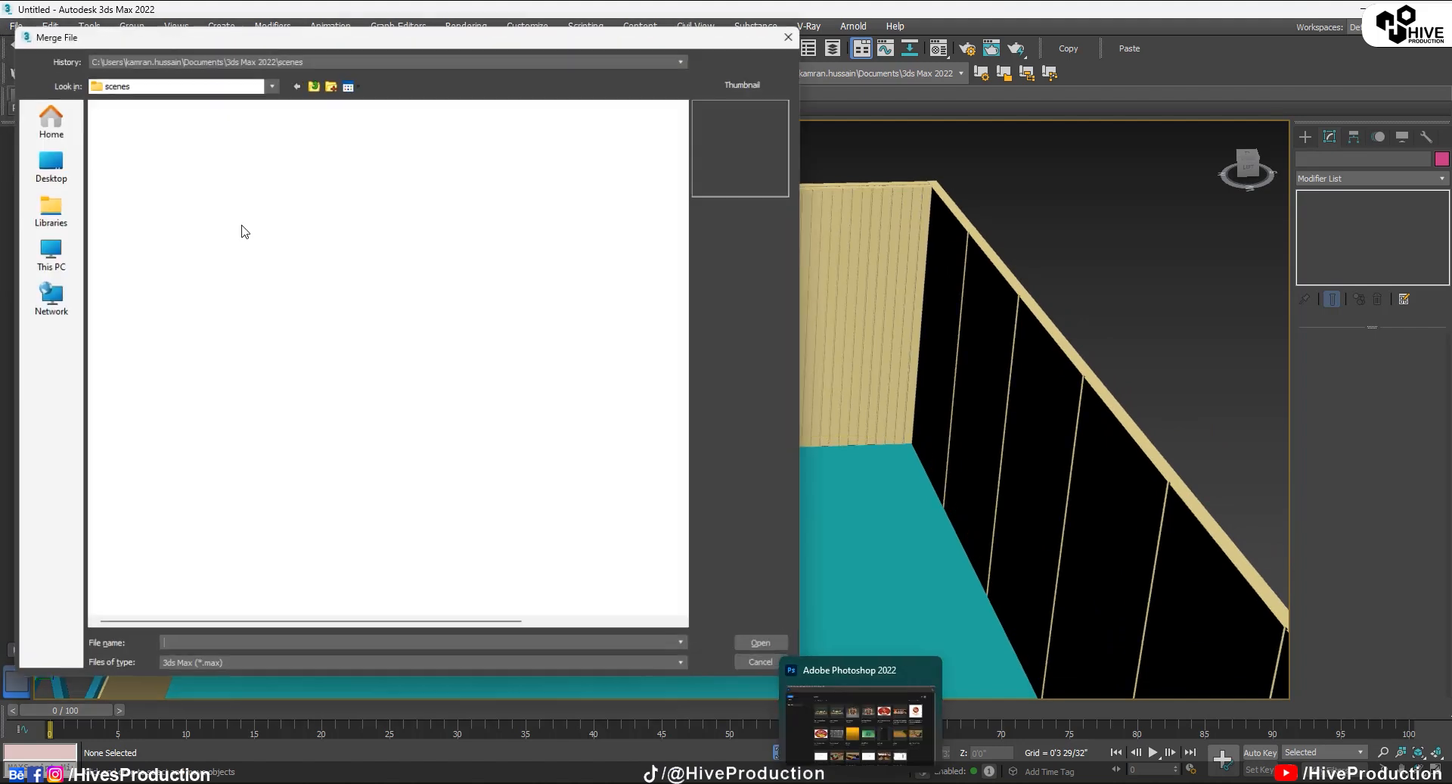
click(337, 179)
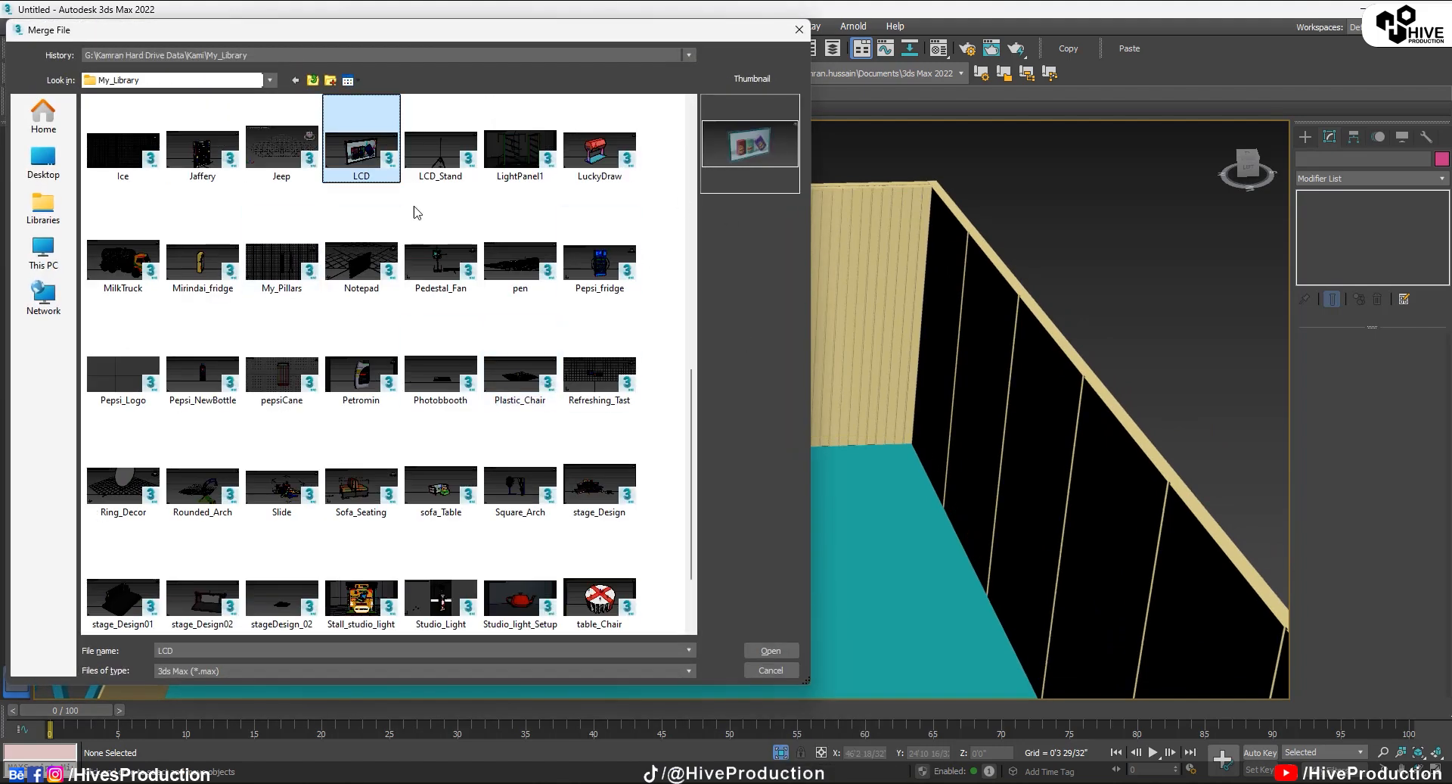
key(Return)
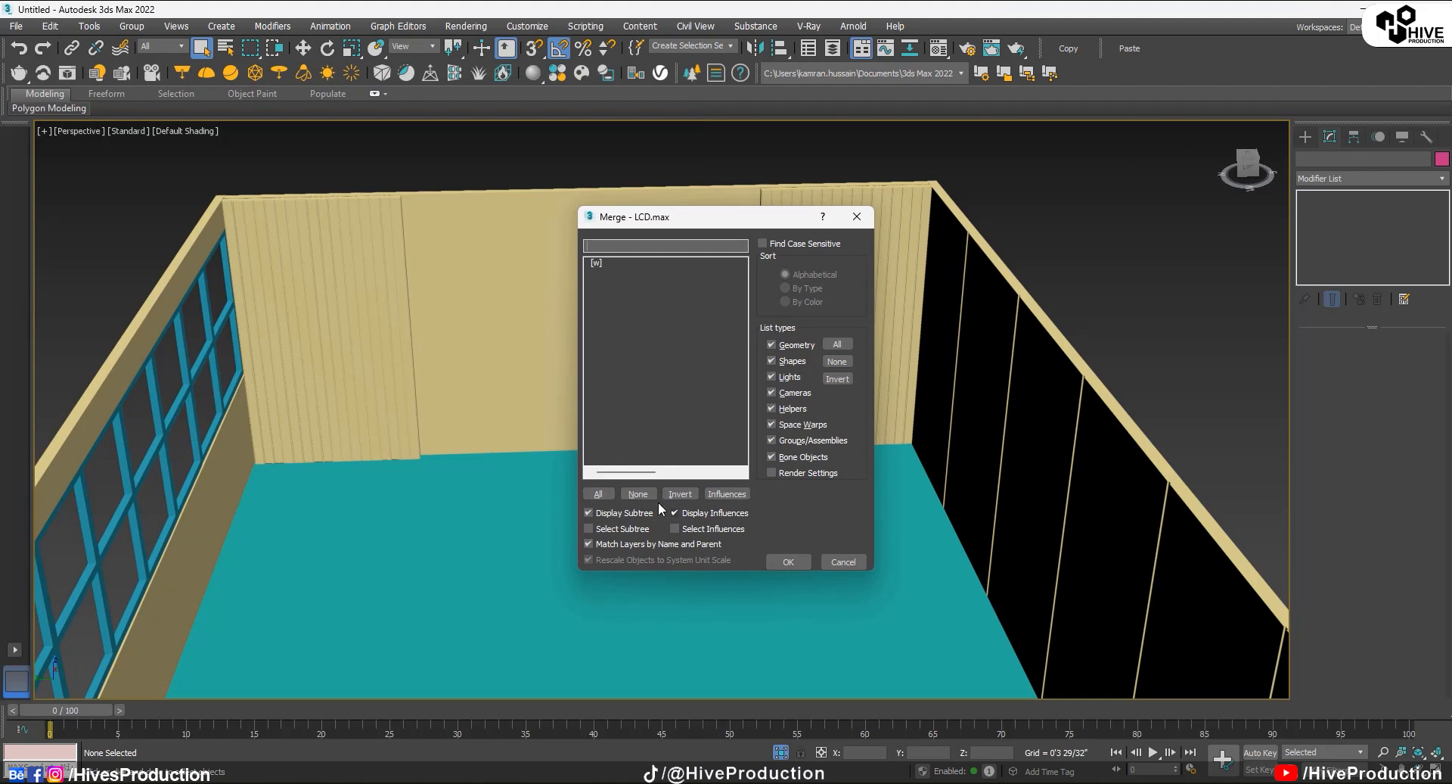
click(789, 562)
click(1037, 195)
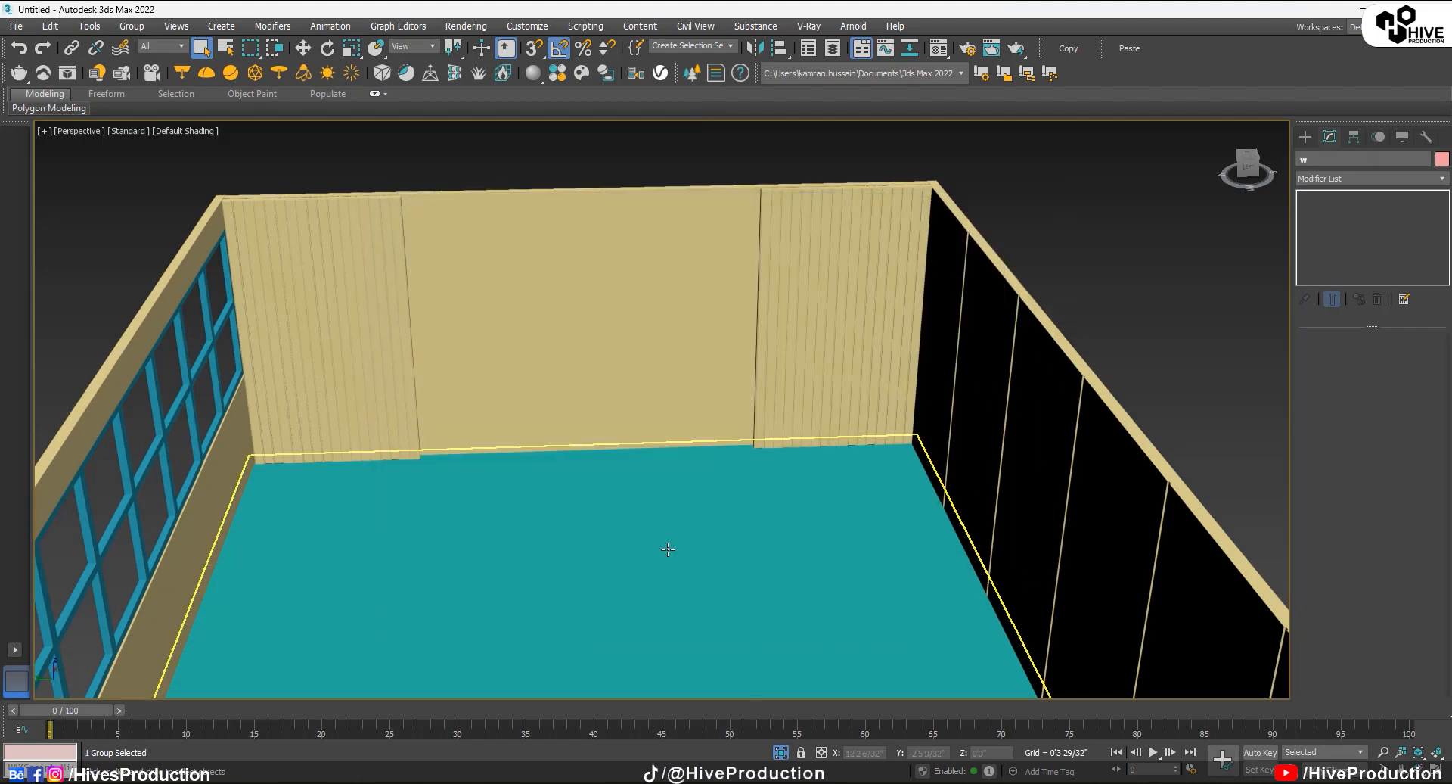
Step: Rotate the LCD to -180 degrees about the vertical axis so its screen faces along the room's length
alt+middle_drag(648, 497, 613, 521)
scroll(614, 521, down, 10)
scroll(590, 529, up, 10)
key(e)
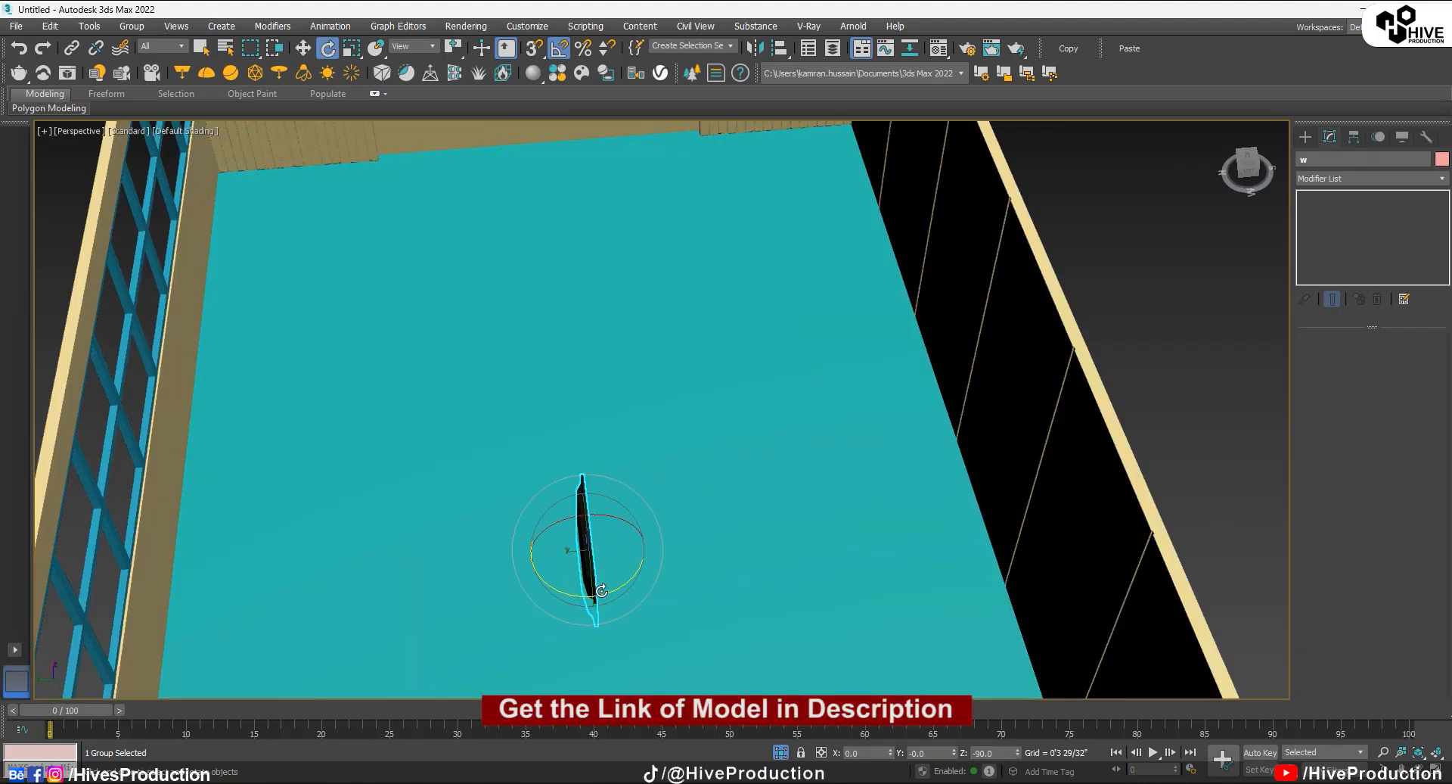
drag(604, 590, 531, 587)
scroll(531, 587, down, 5)
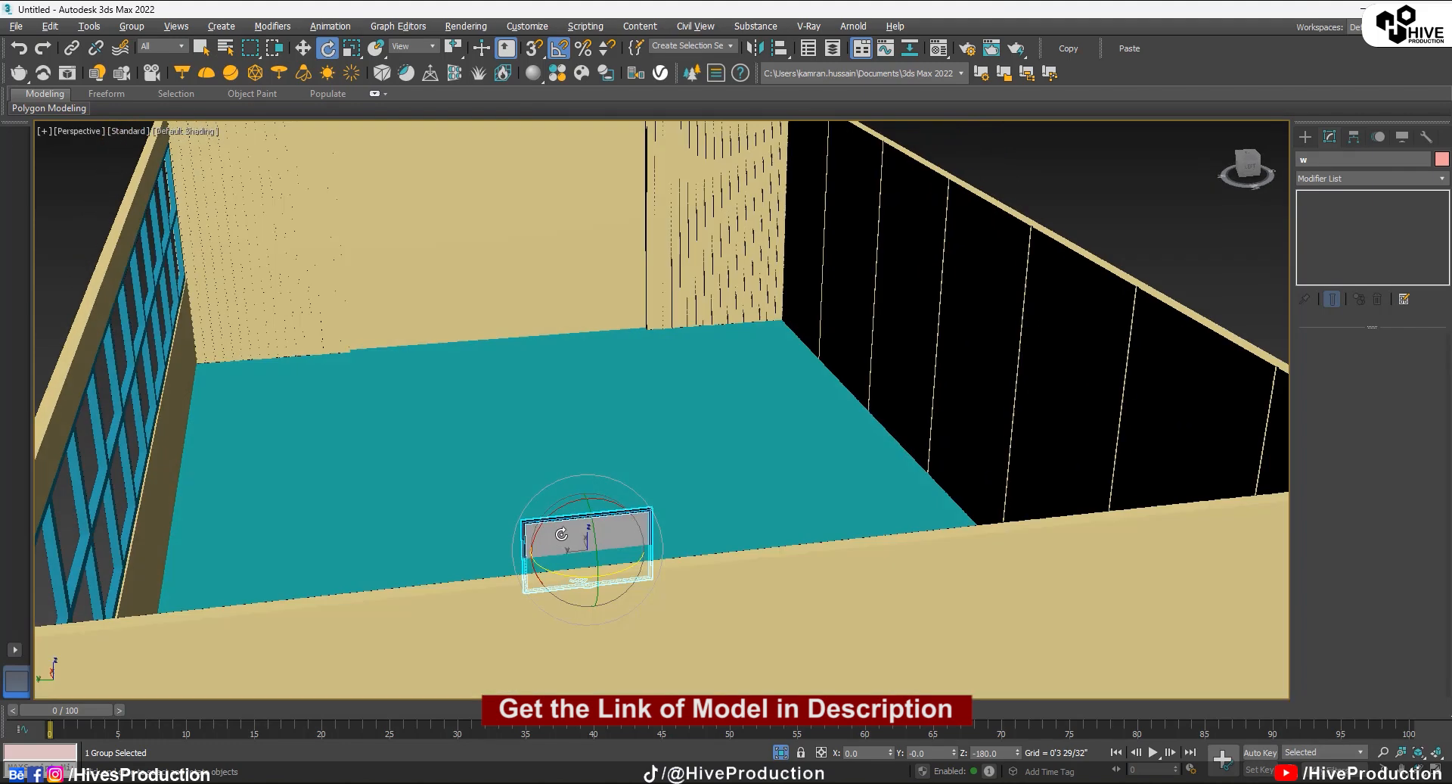
Step: Enlarge the LCD and raise it to about 6'1" above the floor, centred between the strip panels
key(alt+w)
scroll(345, 541, down, 4)
key(r)
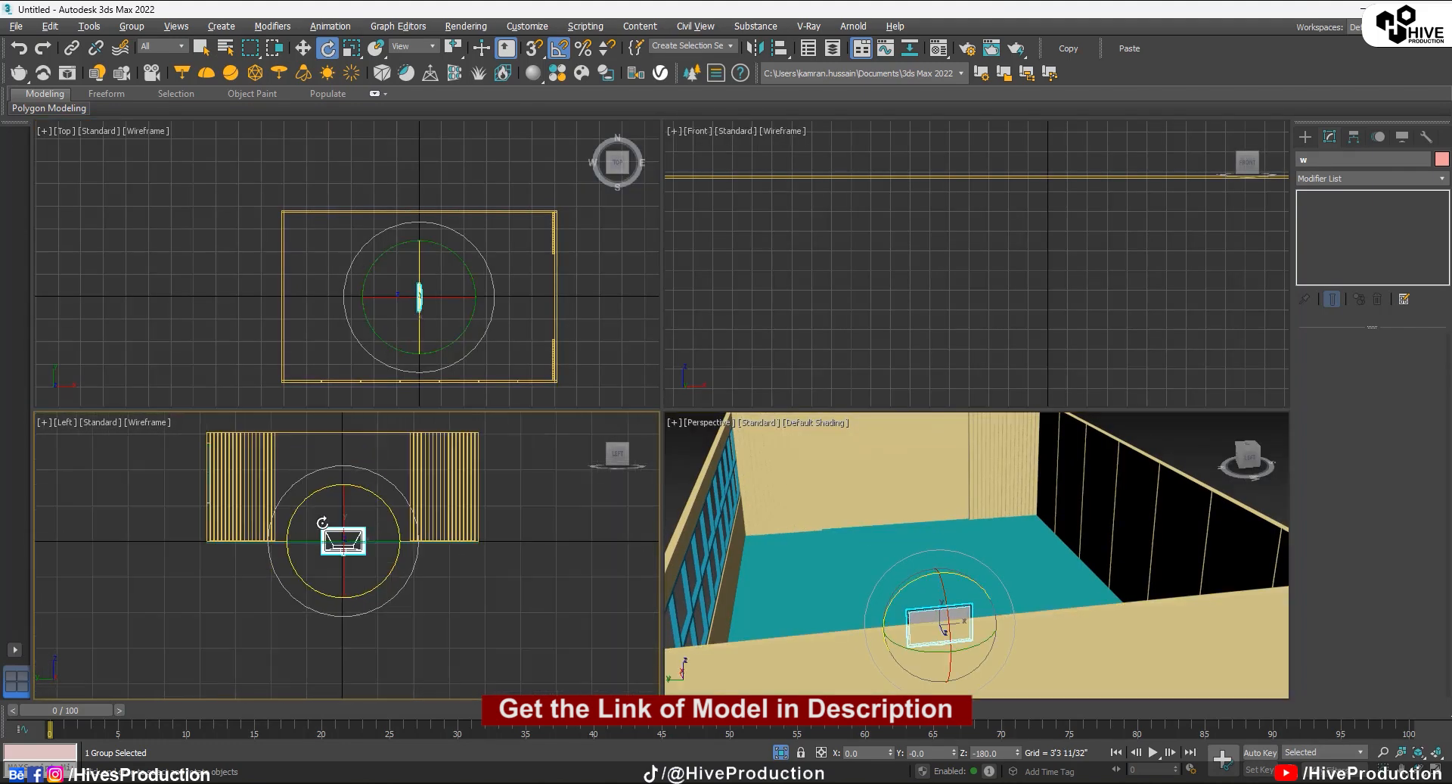
drag(347, 527, 345, 456)
key(w)
key(r)
key(w)
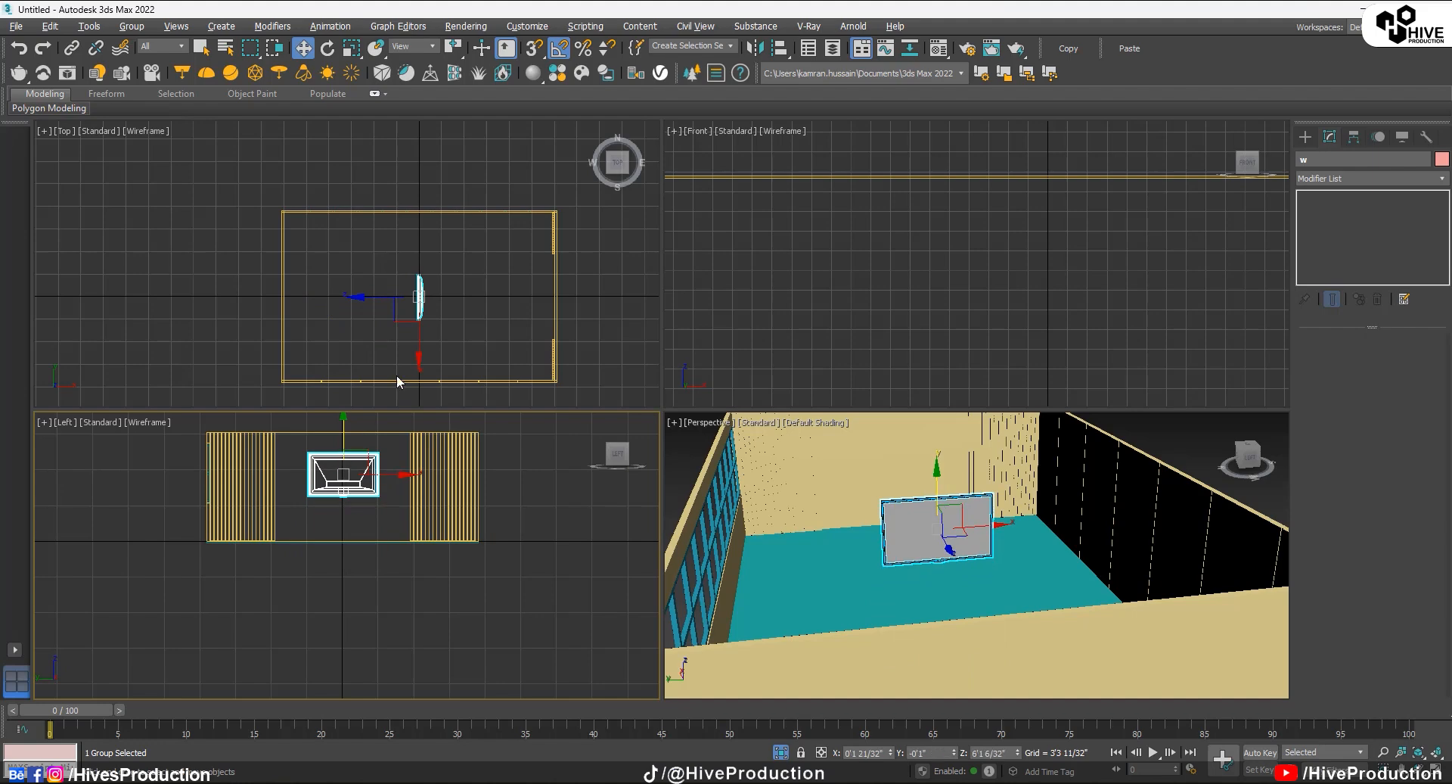
Step: Move the LCD against the end wall between the two strip panels and deselect it
right_click(440, 306)
drag(451, 298, 514, 295)
scroll(577, 298, up, 6)
right_click(951, 443)
key(alt+w)
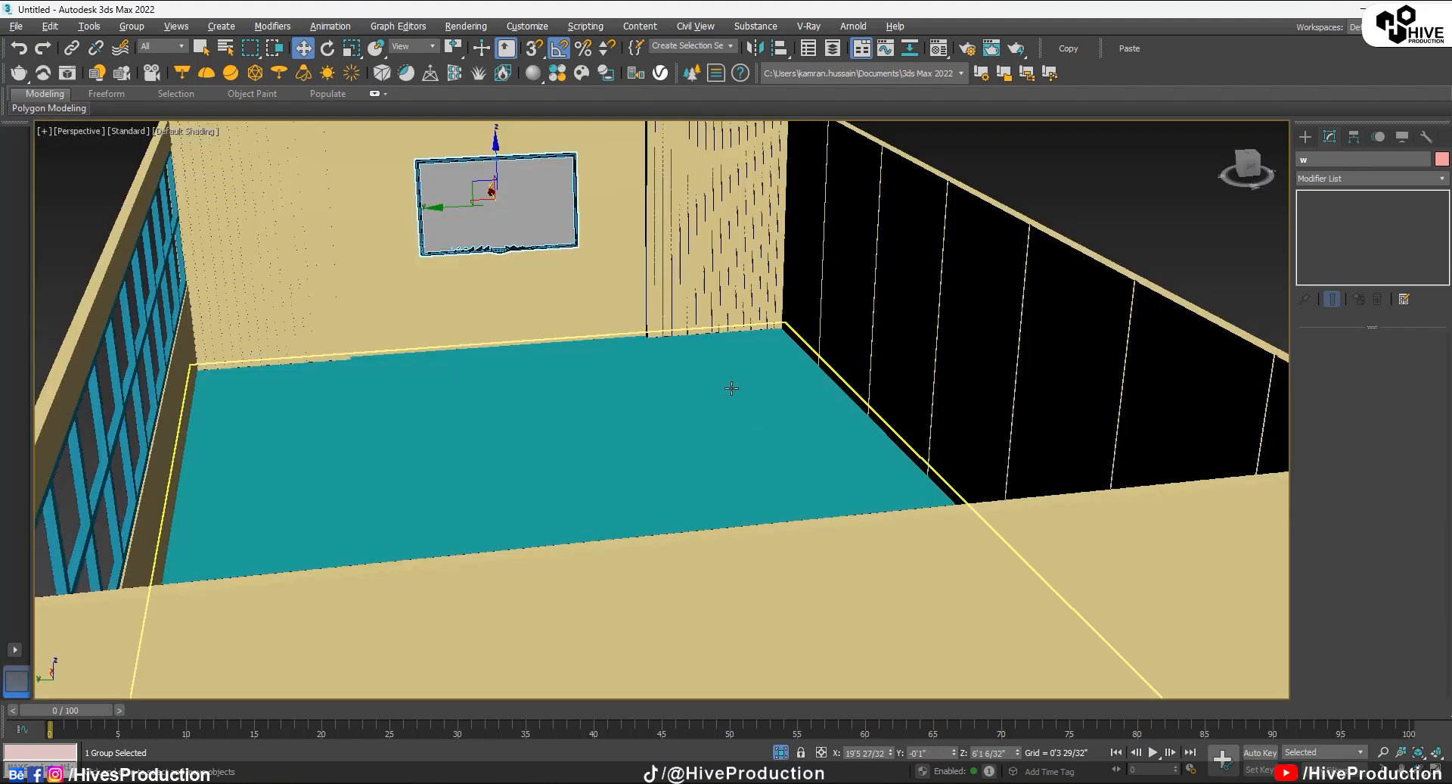
middle_drag(473, 310, 764, 439)
key(ctrl+d)
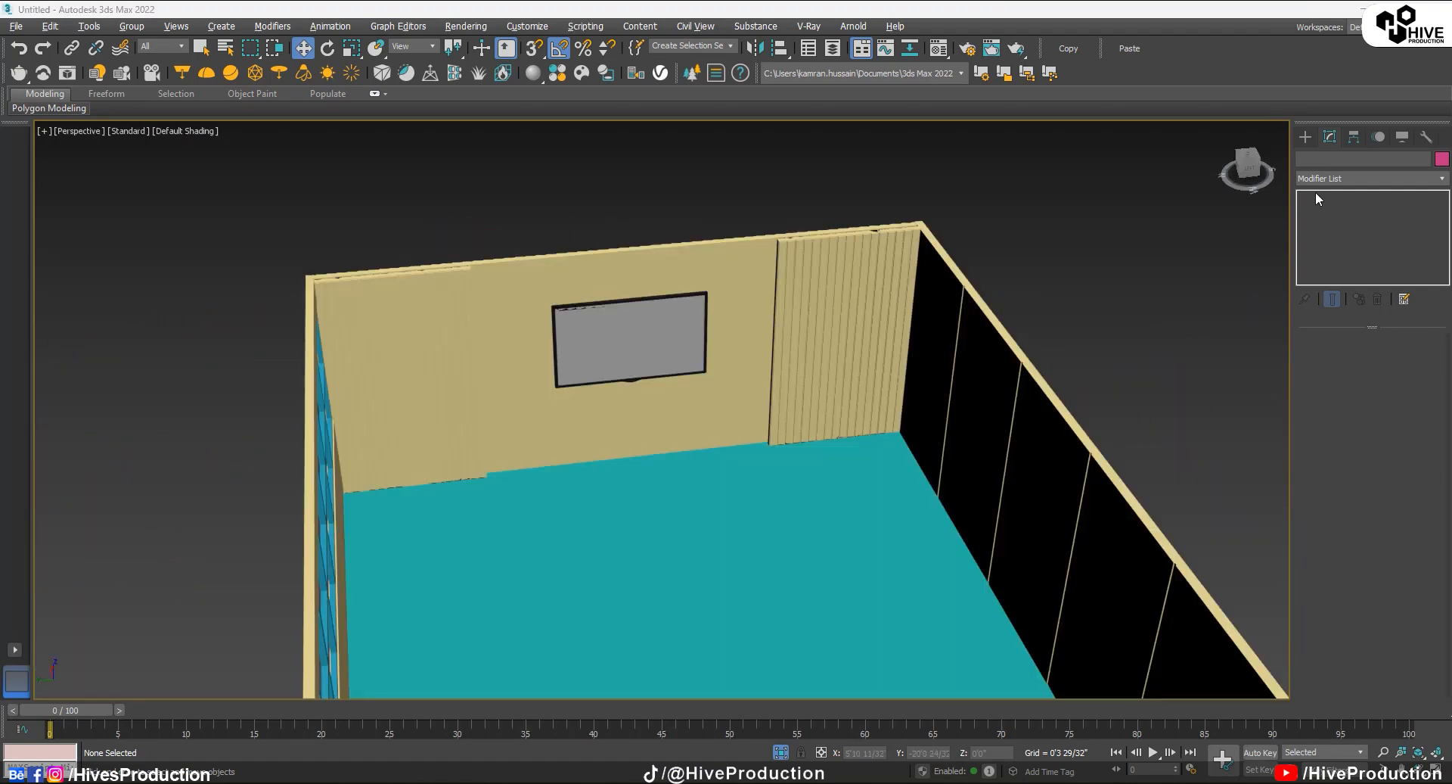
Step: Create a box about 11'10" long, 2'5" wide and 1'1" high along the wall beneath the LCD
click(1305, 136)
click(1333, 238)
key(alt+w)
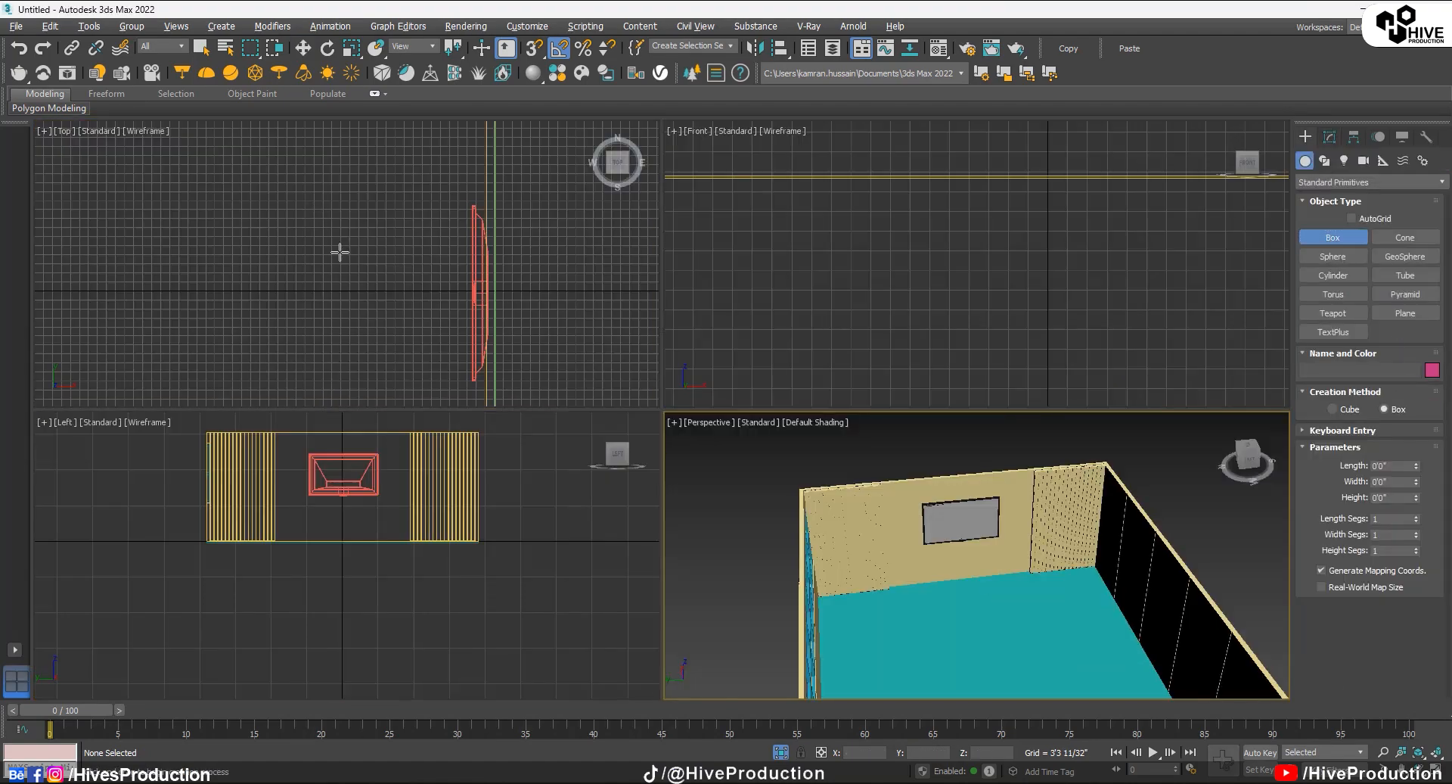
key(alt+w)
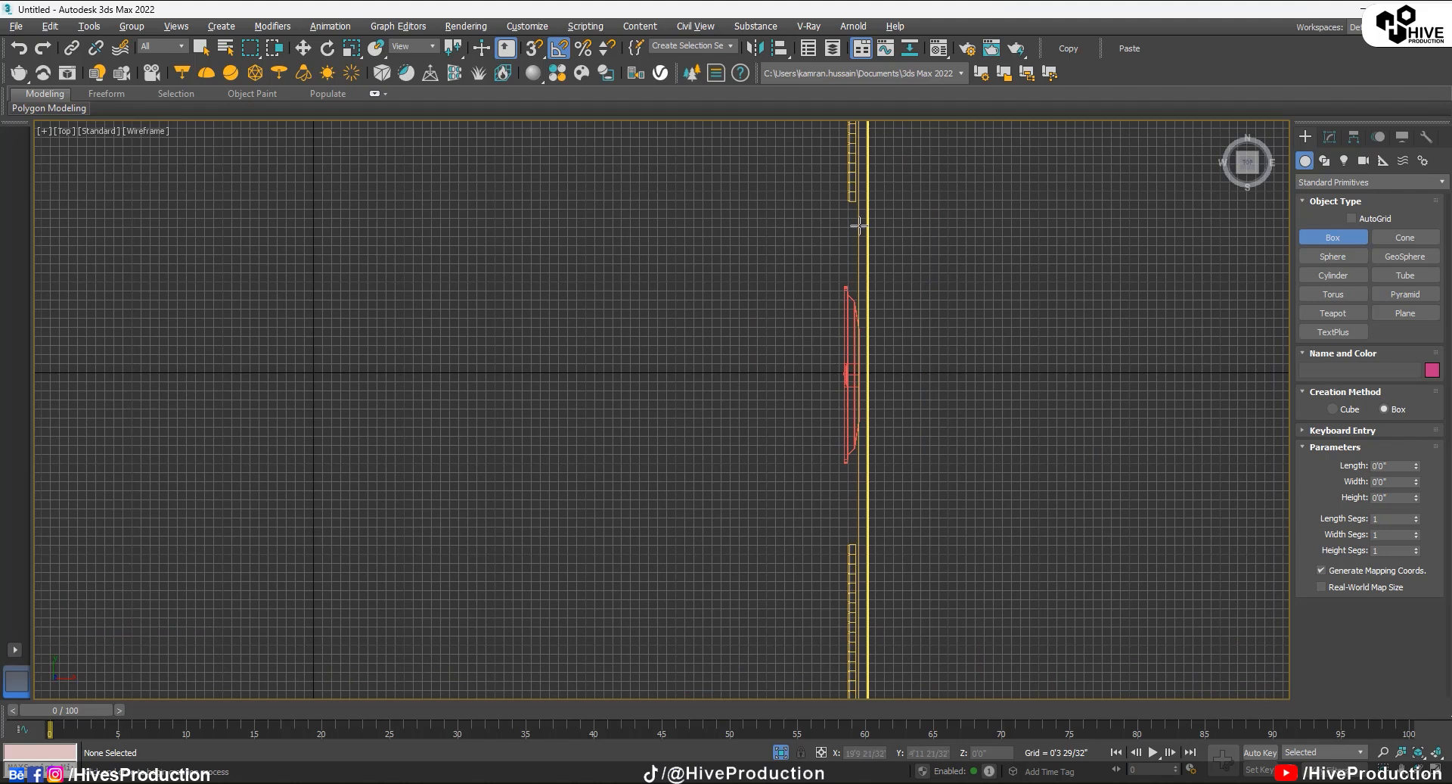
drag(859, 209, 797, 528)
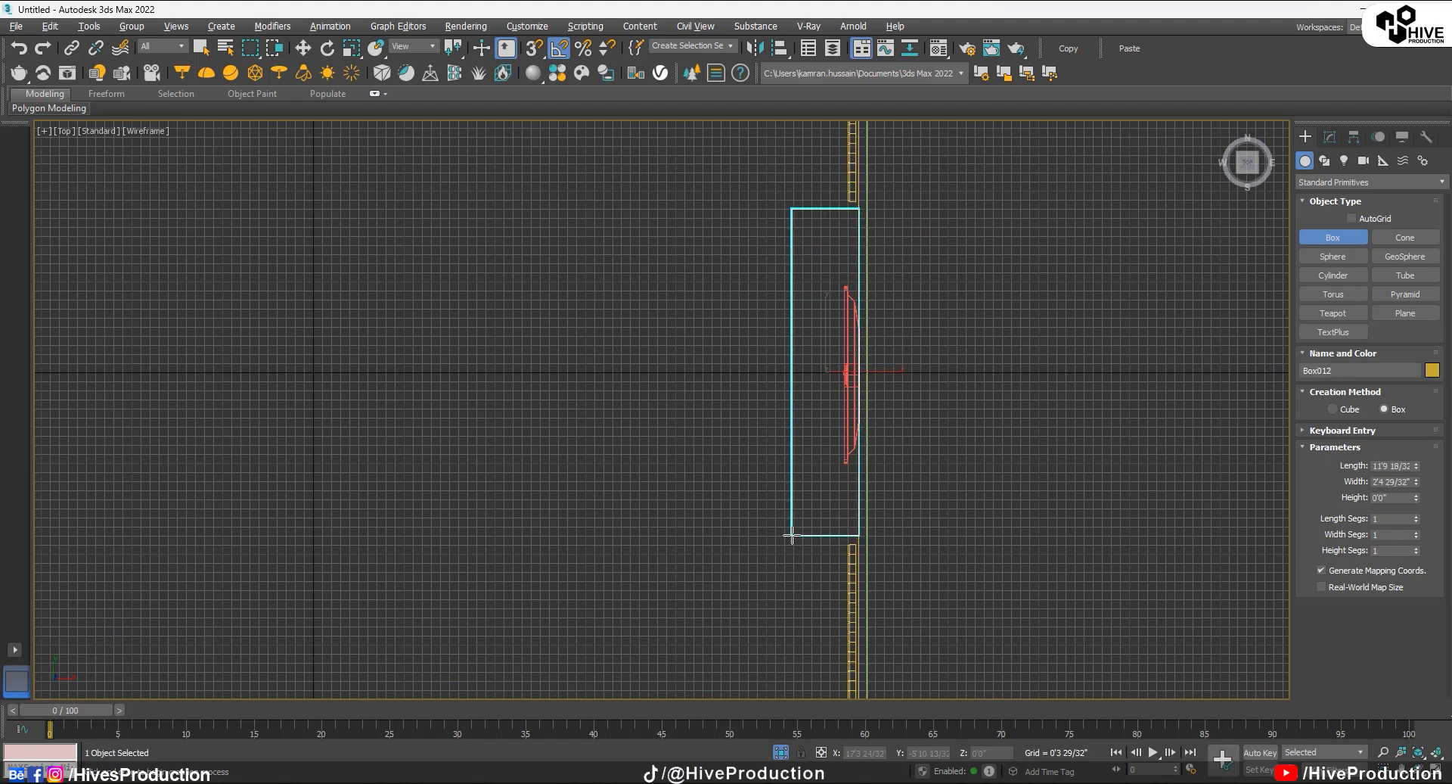
key(alt+w)
Step: Set the box's height to 0.6 feet and raise it to about 1'8" above the floor as a shelf
right_click(764, 341)
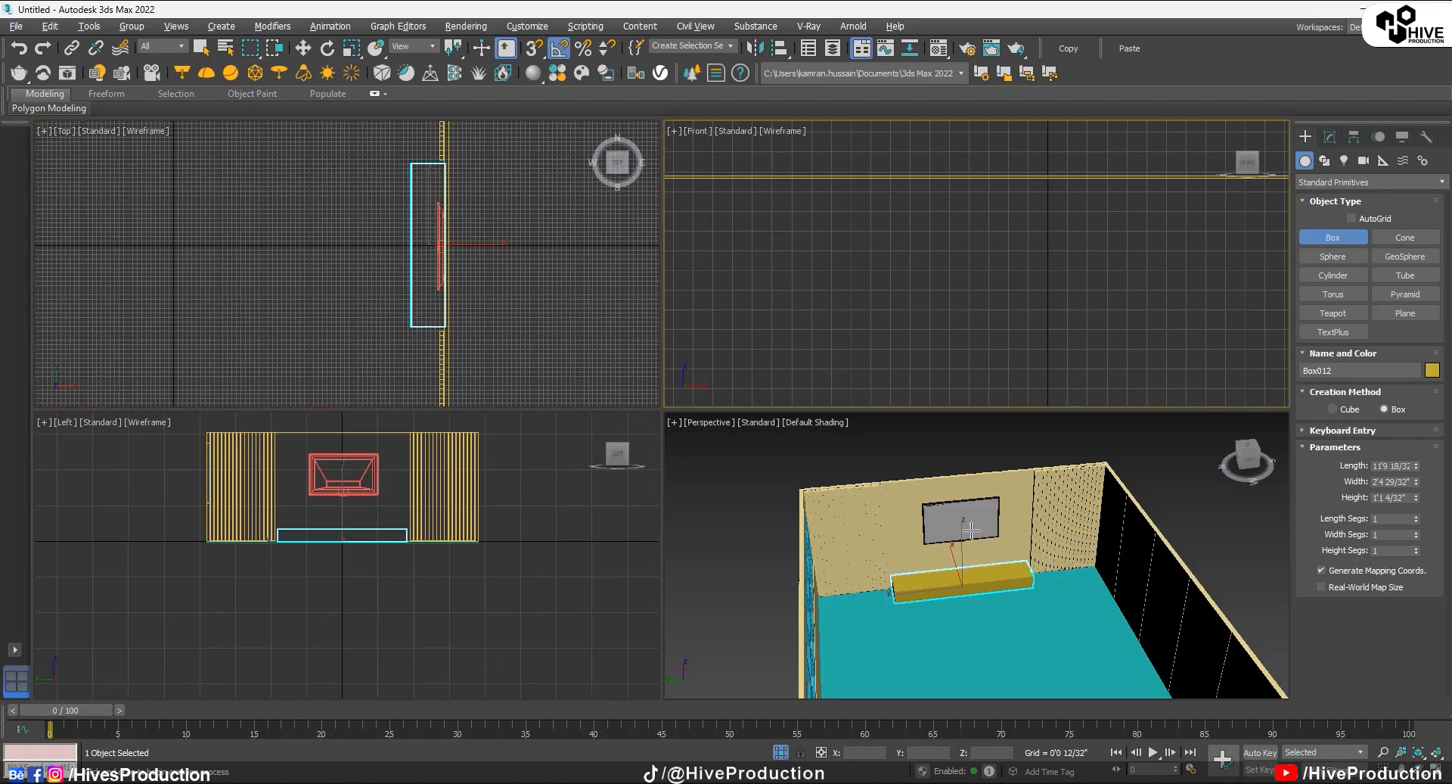
key(alt+w)
scroll(882, 541, down, 5)
middle_drag(907, 587, 718, 309)
scroll(728, 348, down, 6)
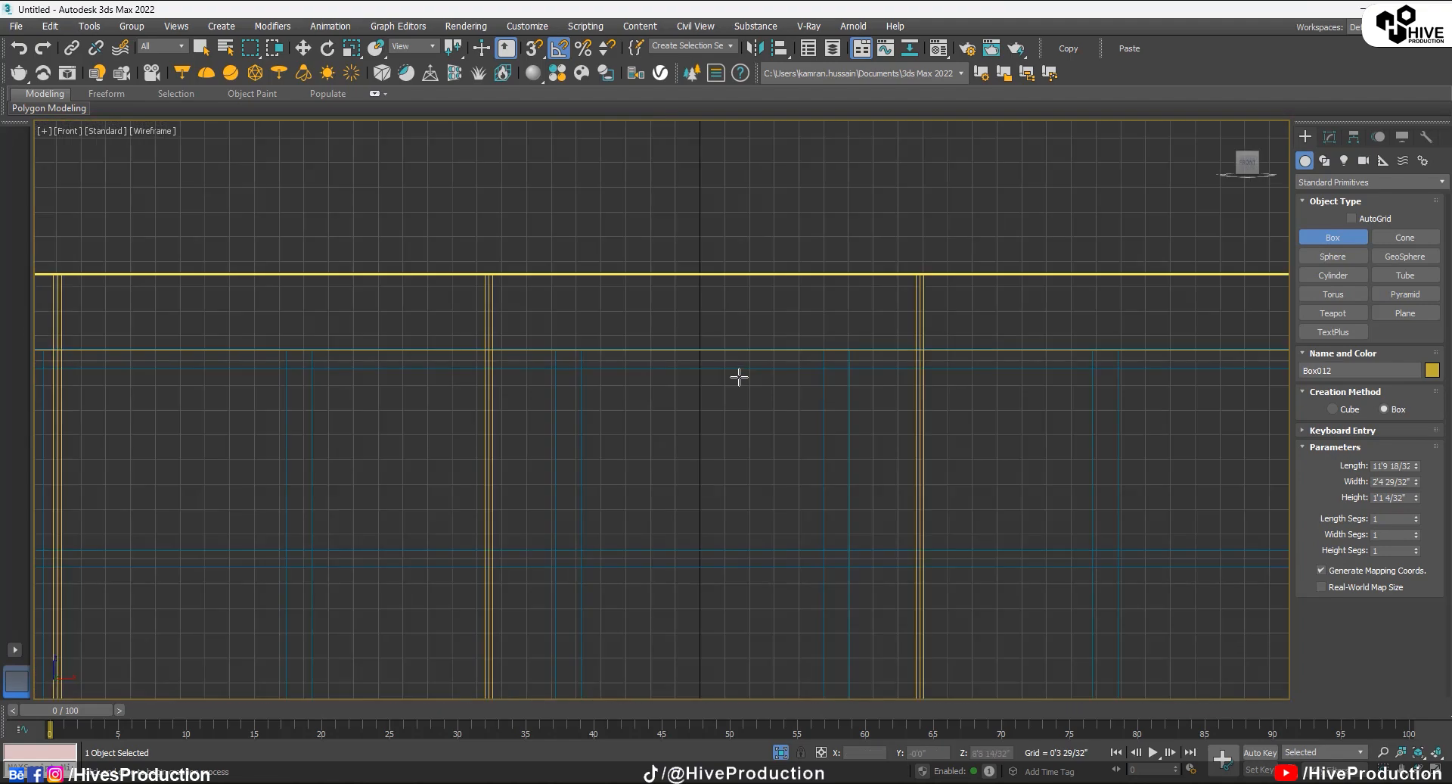
middle_drag(1118, 583, 449, 438)
scroll(449, 438, up, 7)
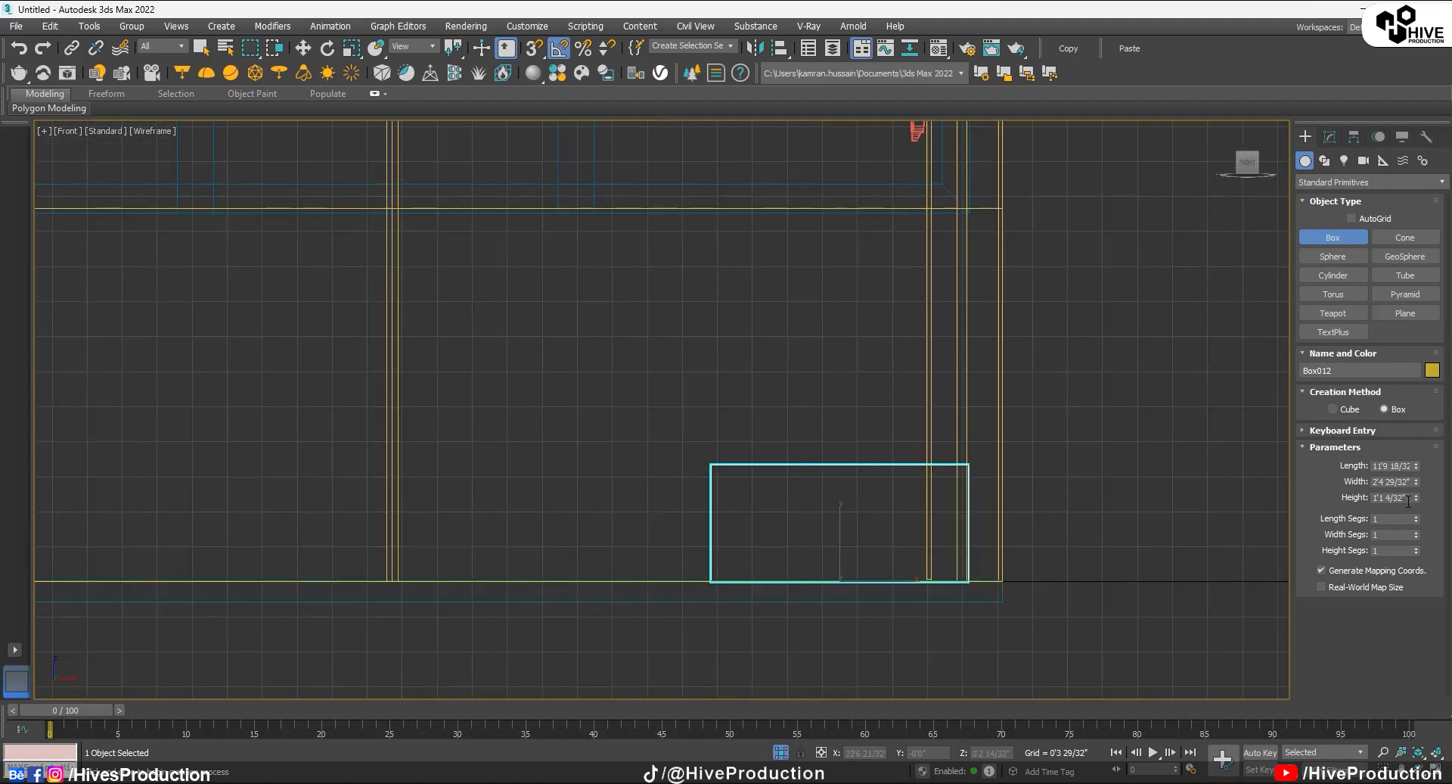
text(0.6)
key(Return)
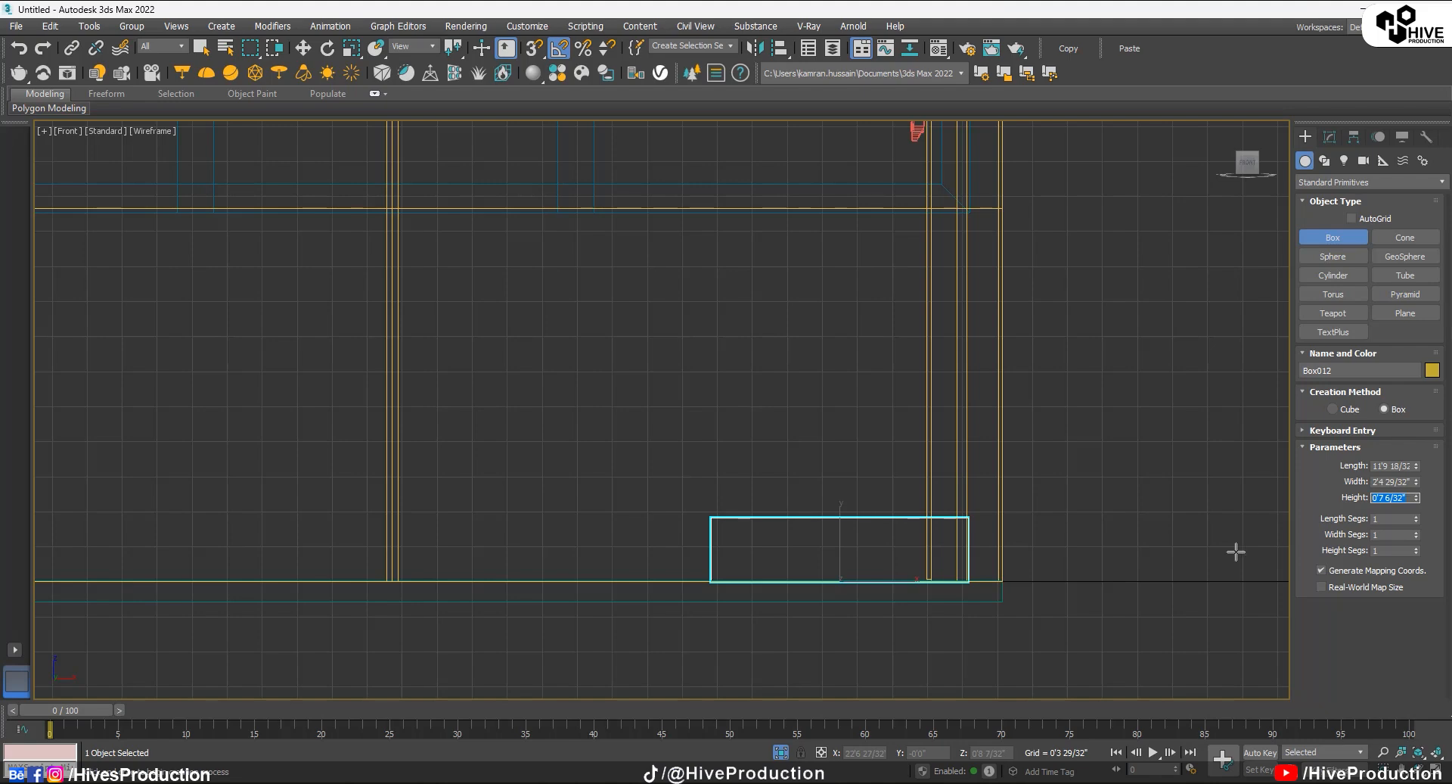
key(w)
drag(842, 550, 842, 369)
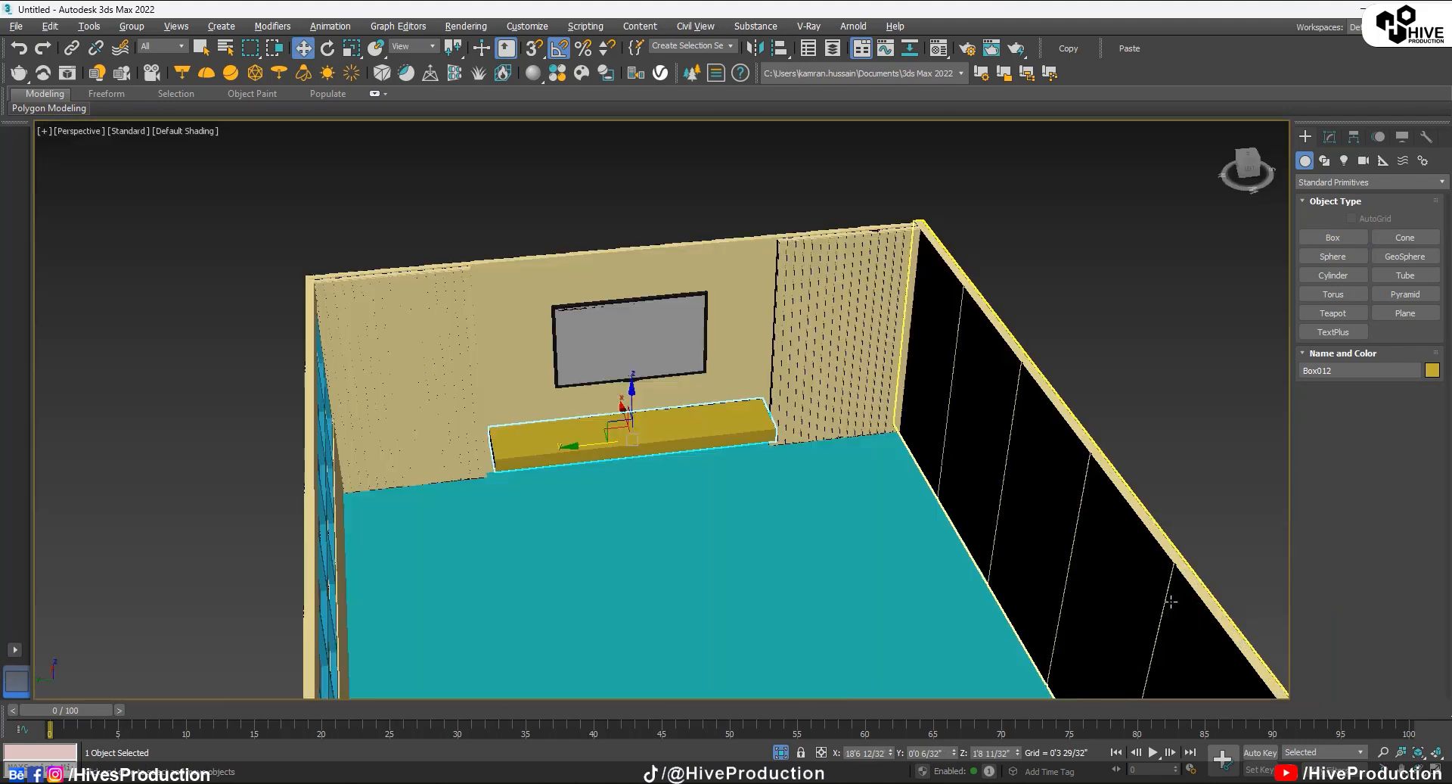
Step: Convert the shelf box under the LCD to an Editable Poly
scroll(635, 496, up, 10)
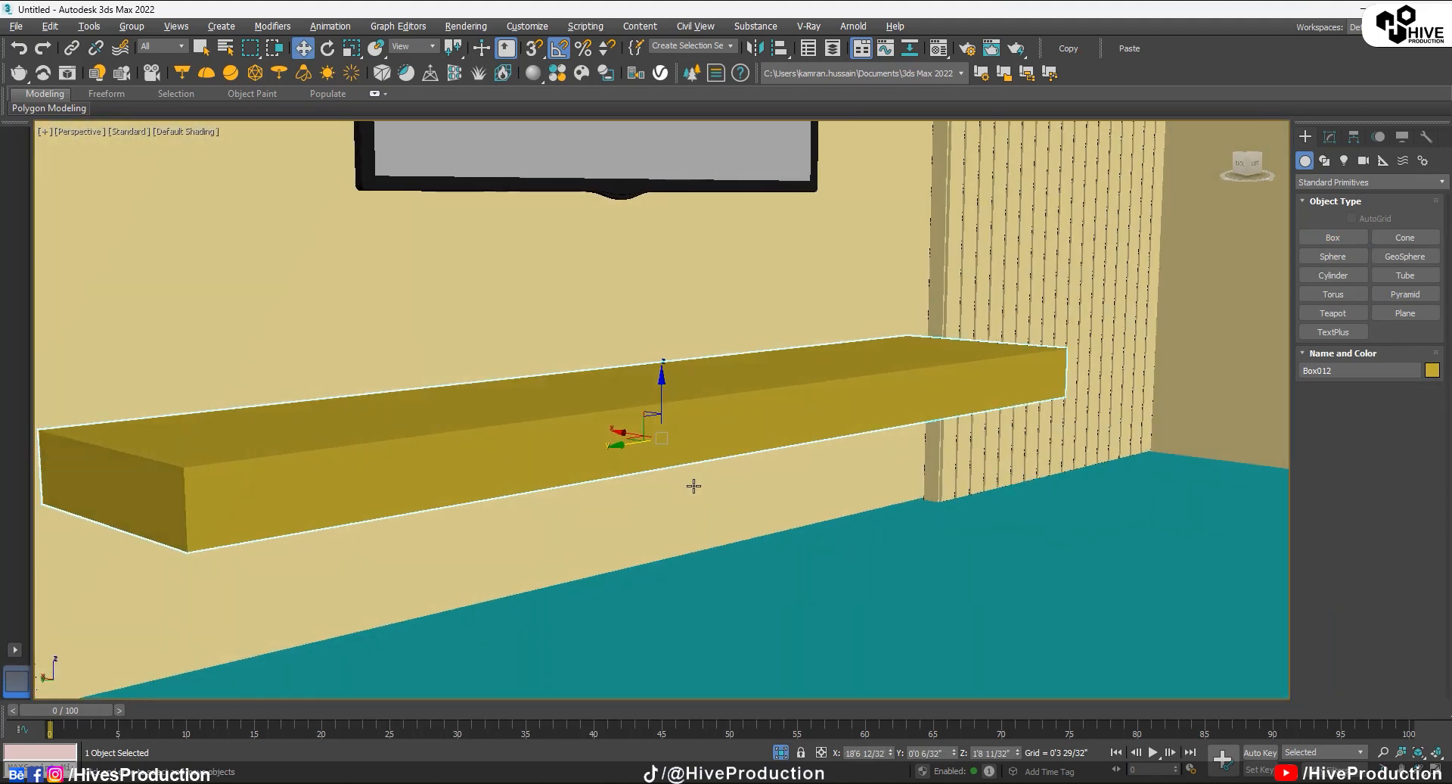
right_click(796, 416)
mouse_move(841, 567)
click(976, 584)
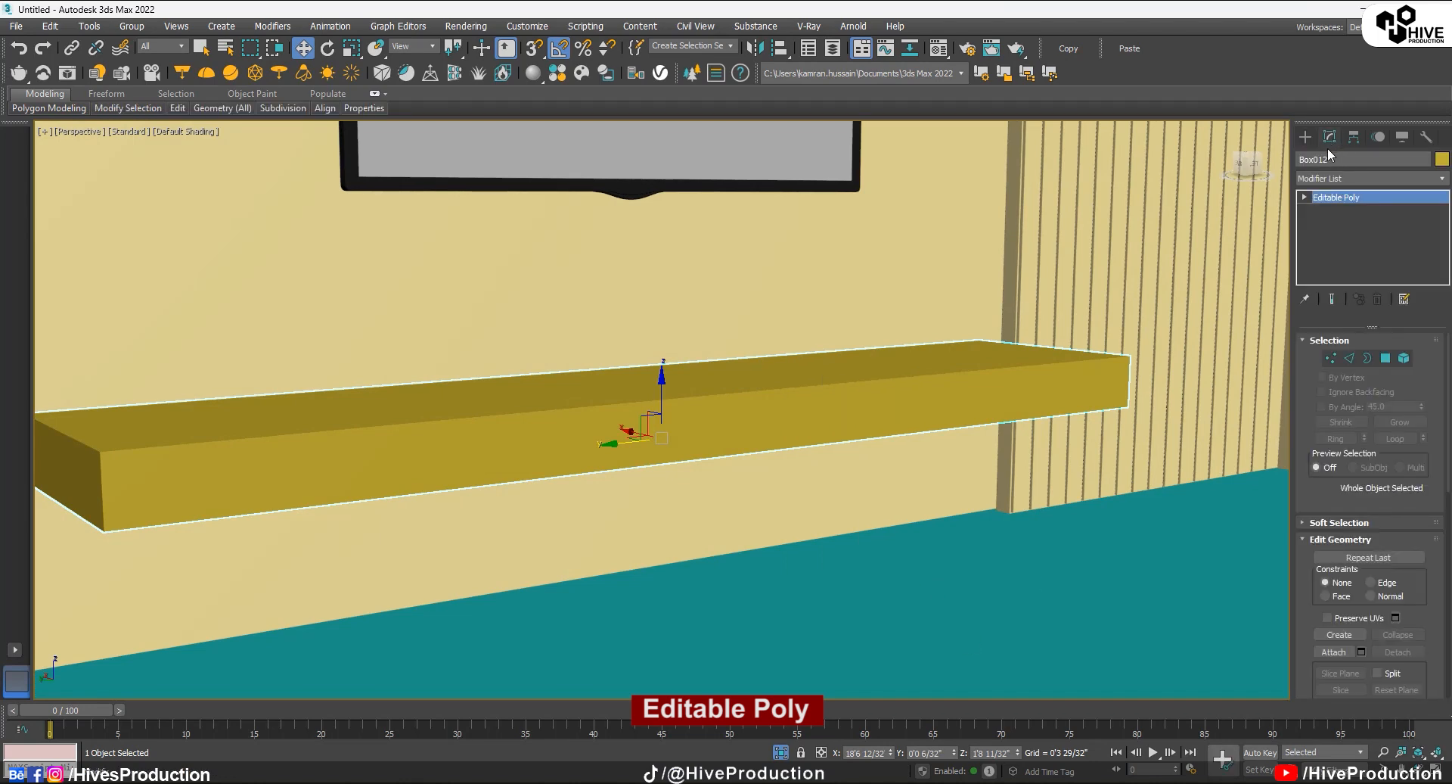
Step: Inset the shelf's long front polygon to leave a thin border around it
click(1386, 357)
click(808, 402)
click(1393, 592)
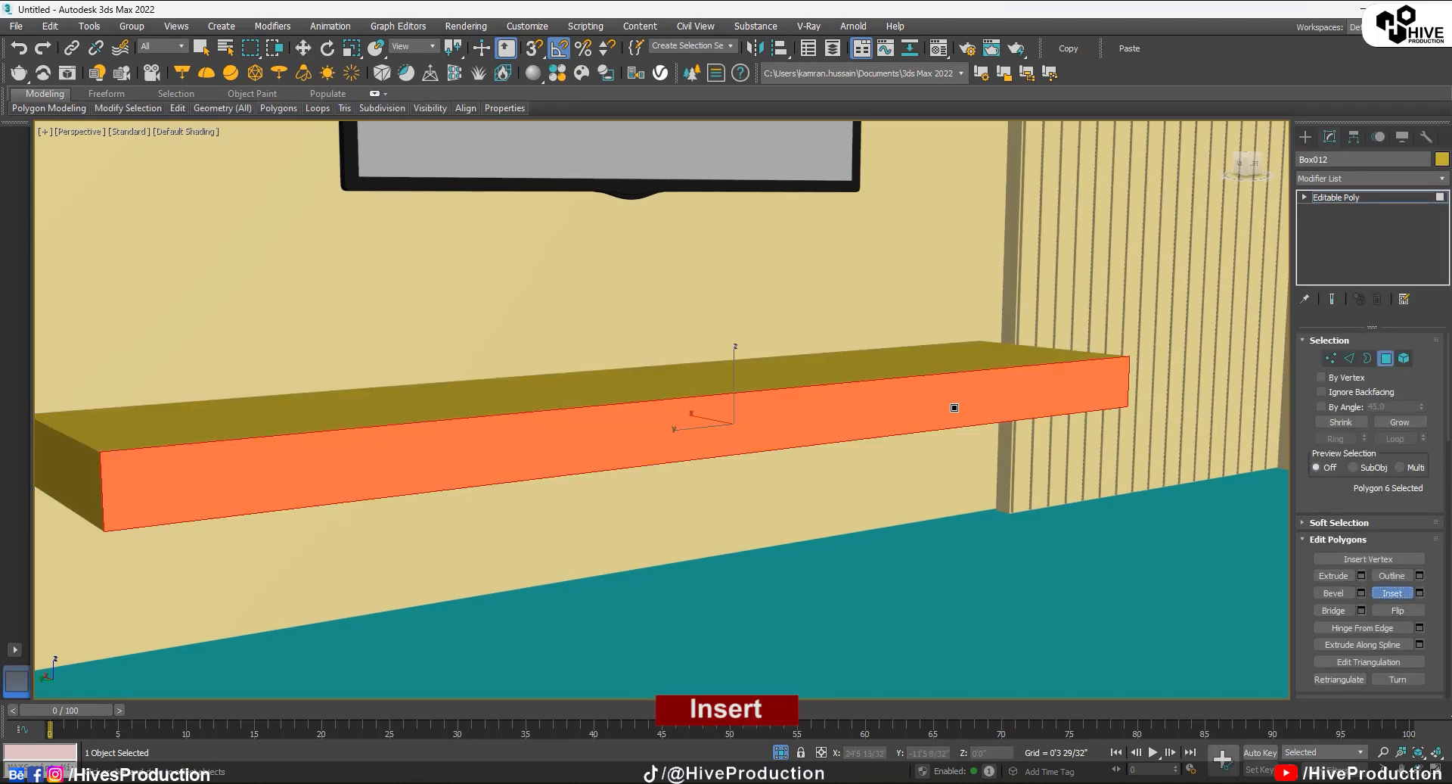
drag(950, 406, 973, 520)
Step: Extrude the shelf's inset front polygon inward to hollow out the shelf, and finish polygon editing
click(1334, 575)
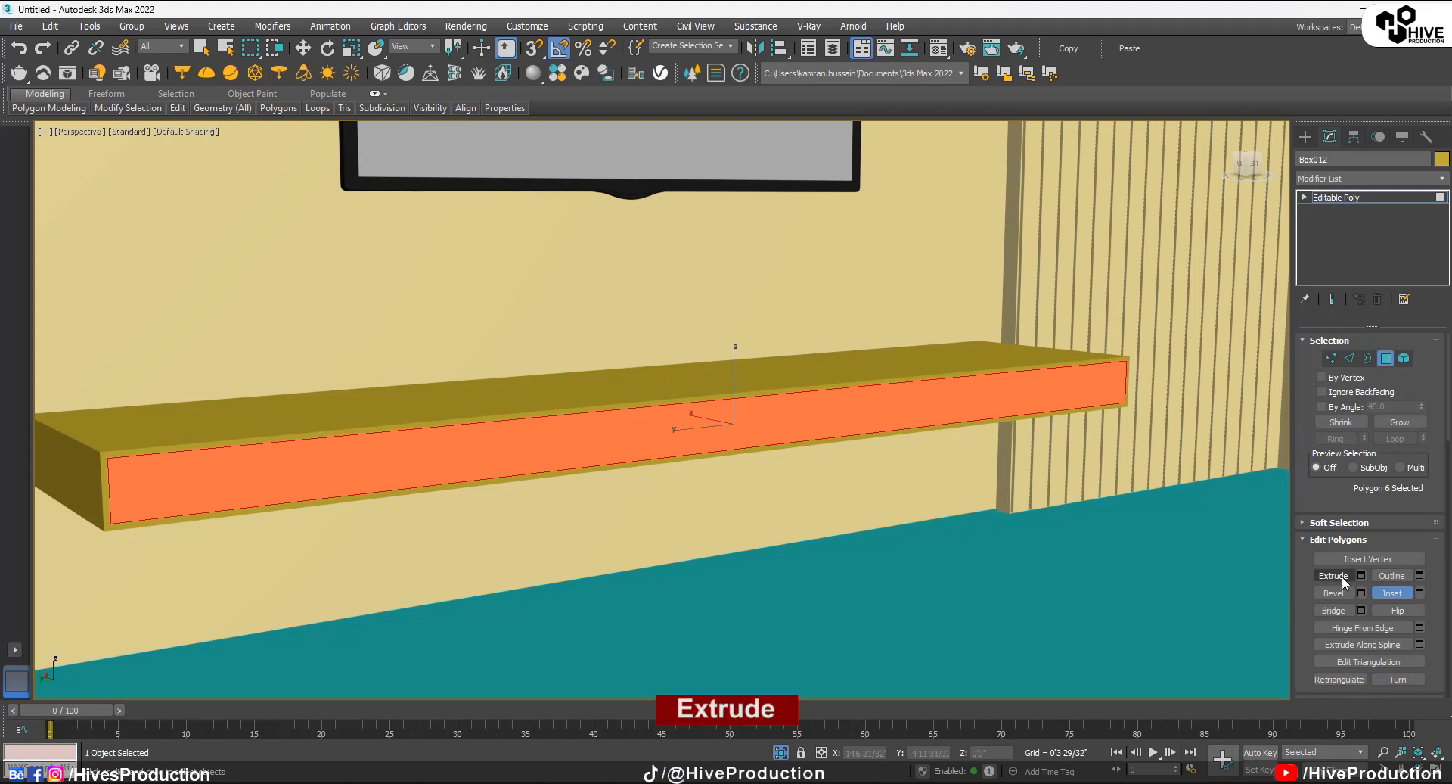
alt+middle_drag(681, 415, 728, 421)
drag(750, 475, 788, 656)
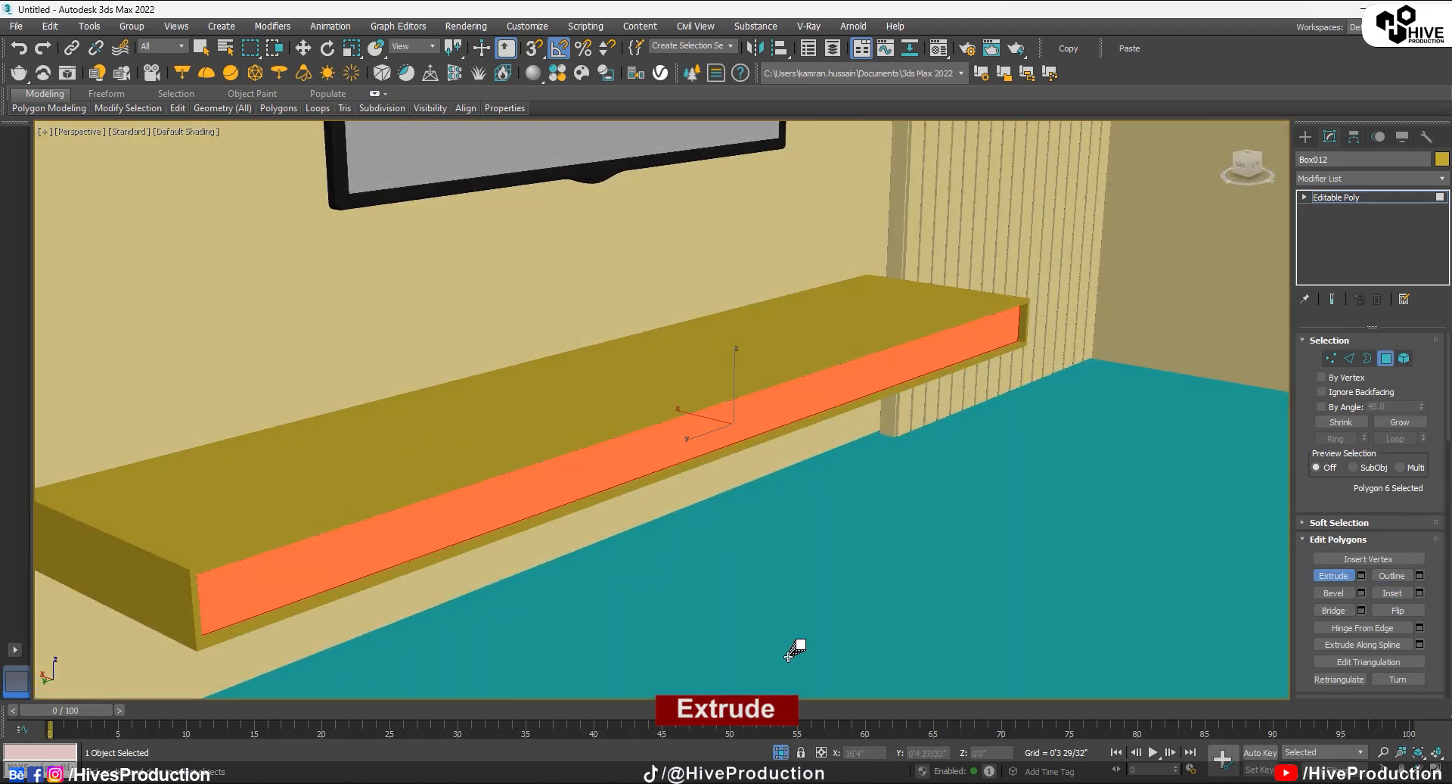
drag(756, 545, 754, 597)
click(1385, 358)
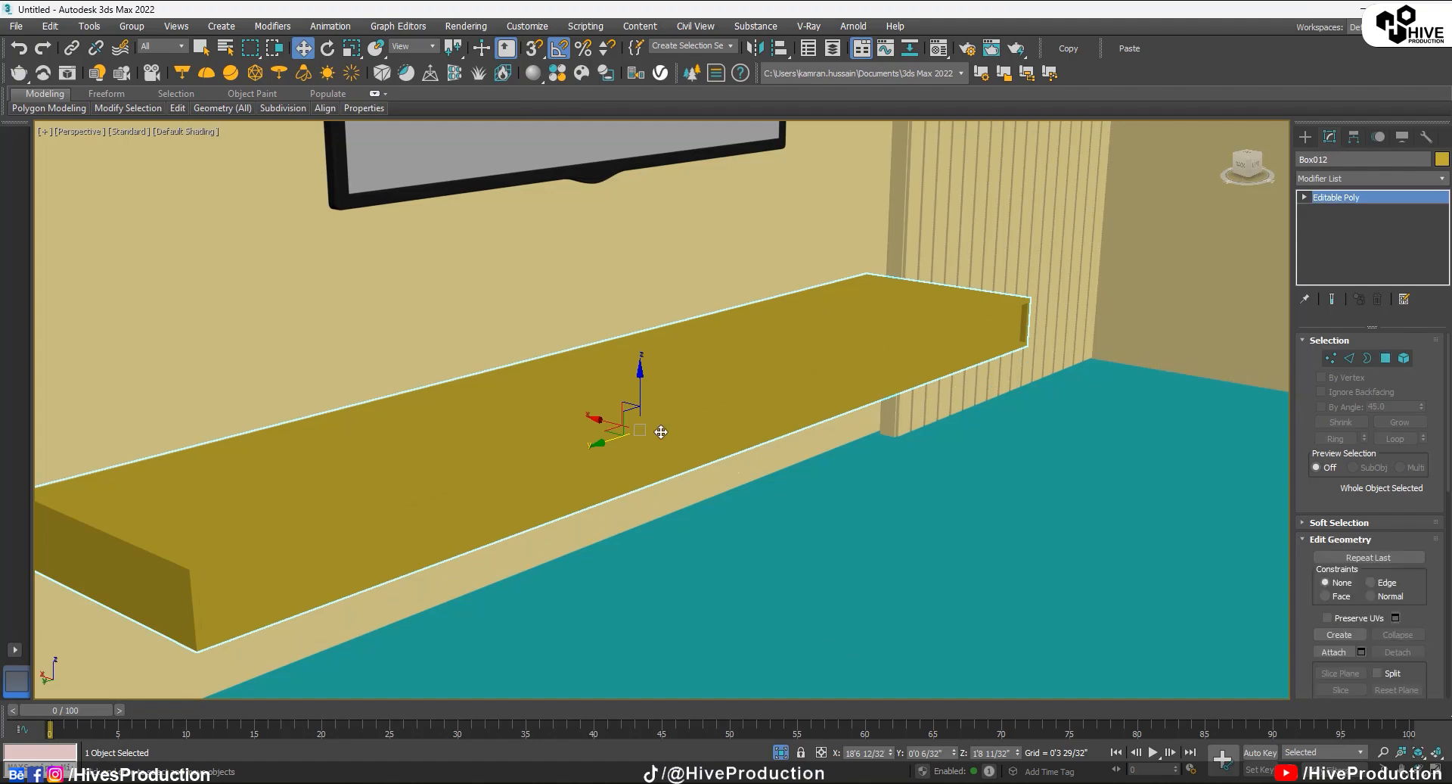
Step: Move the shelf's front vertices about 5" toward the wall to make the shelf shallower
alt+middle_drag(661, 431, 536, 575)
scroll(441, 502, down, 3)
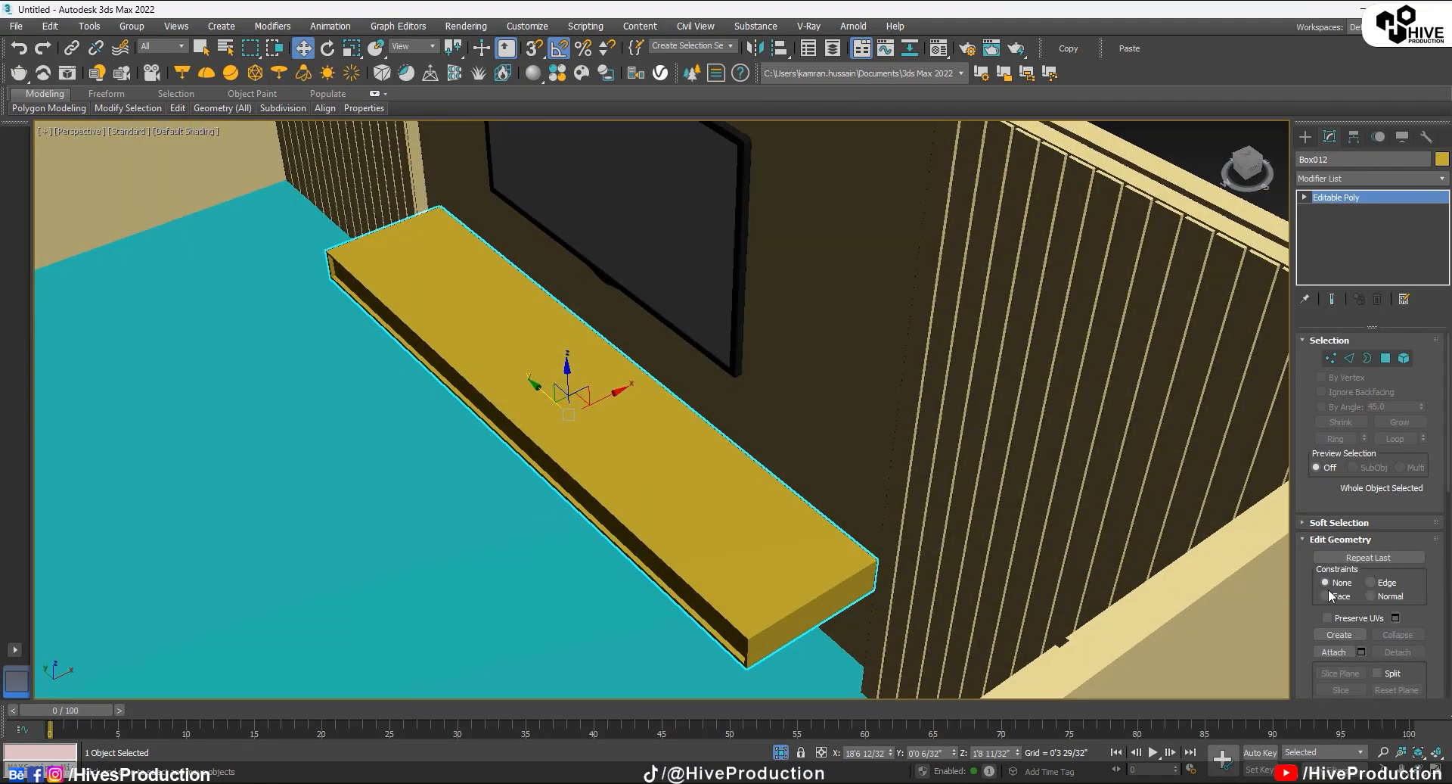
click(1330, 359)
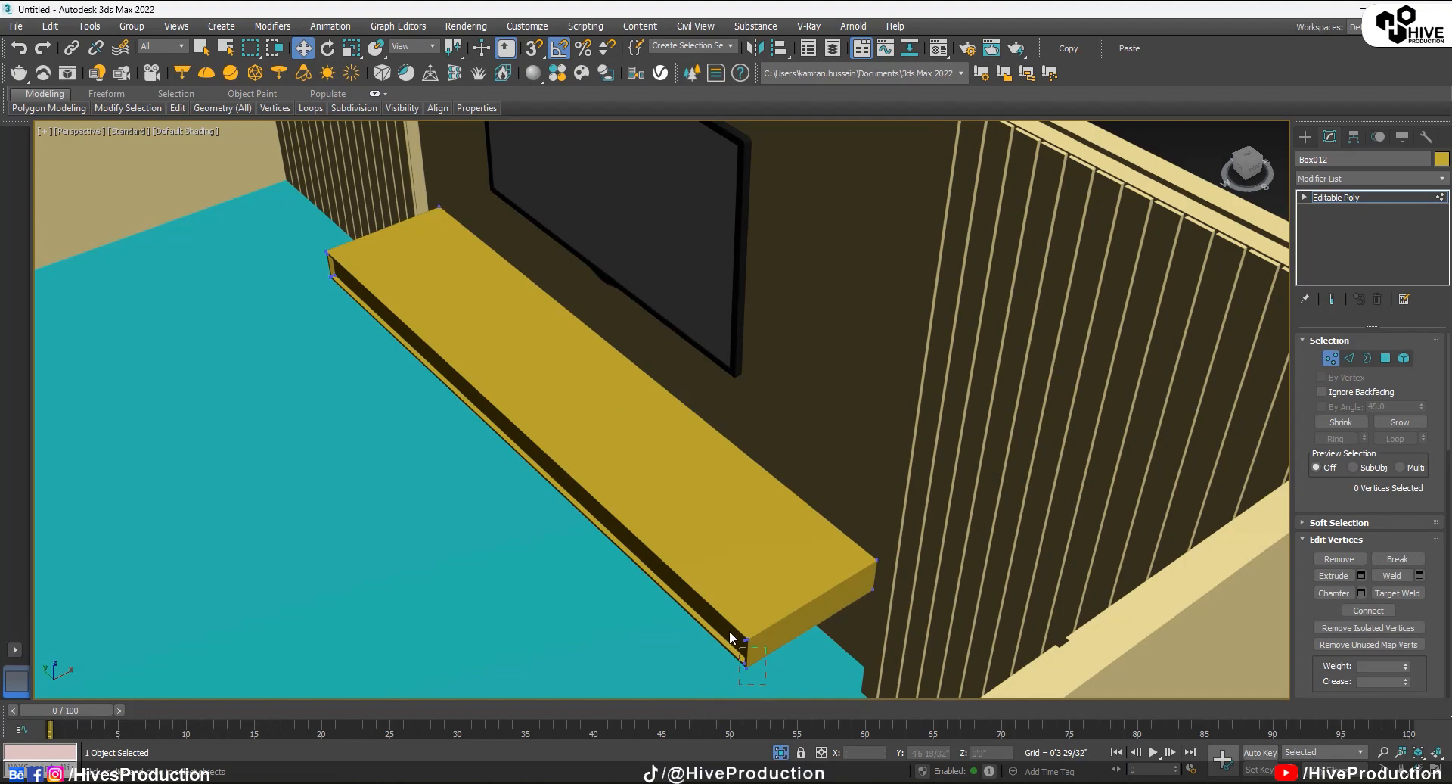
drag(730, 629, 726, 625)
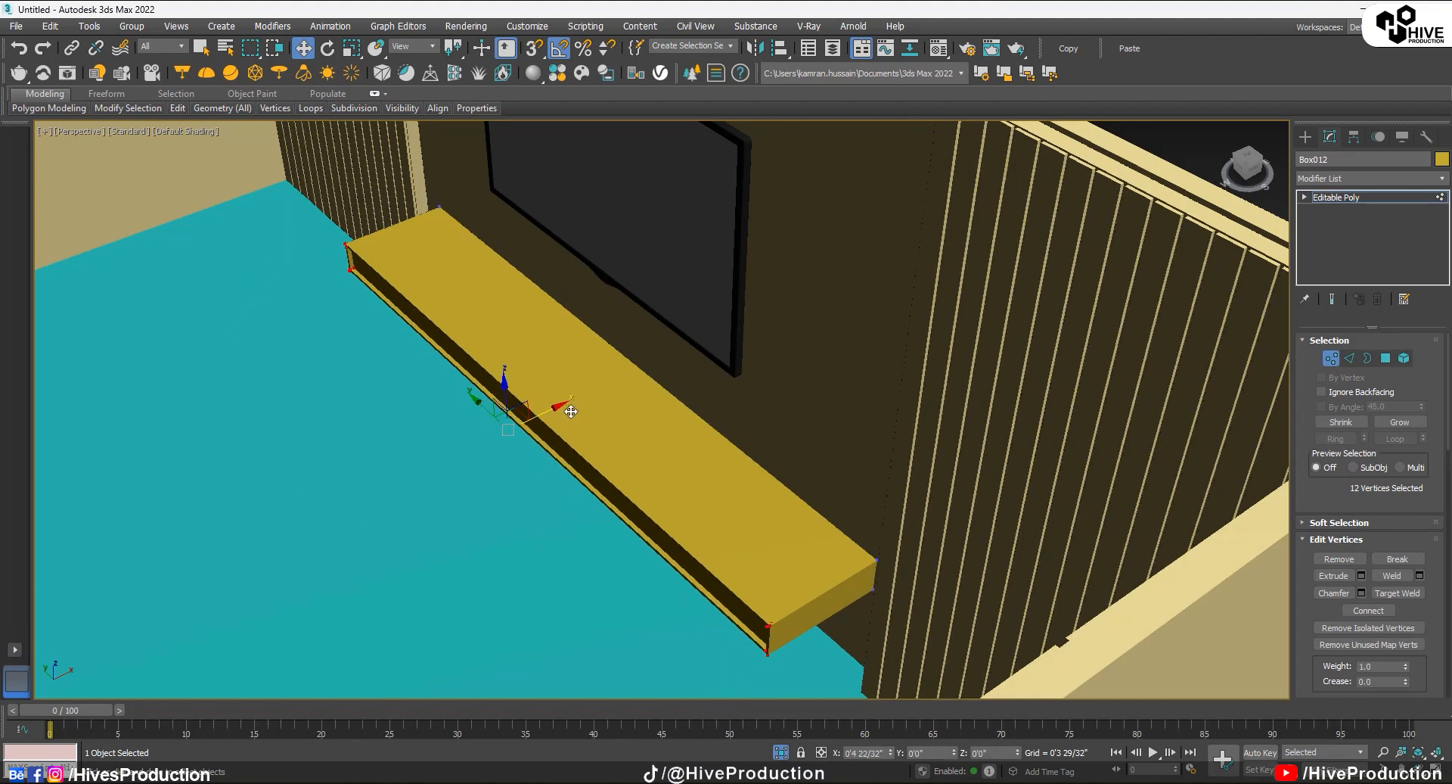
alt+middle_drag(599, 527, 710, 500)
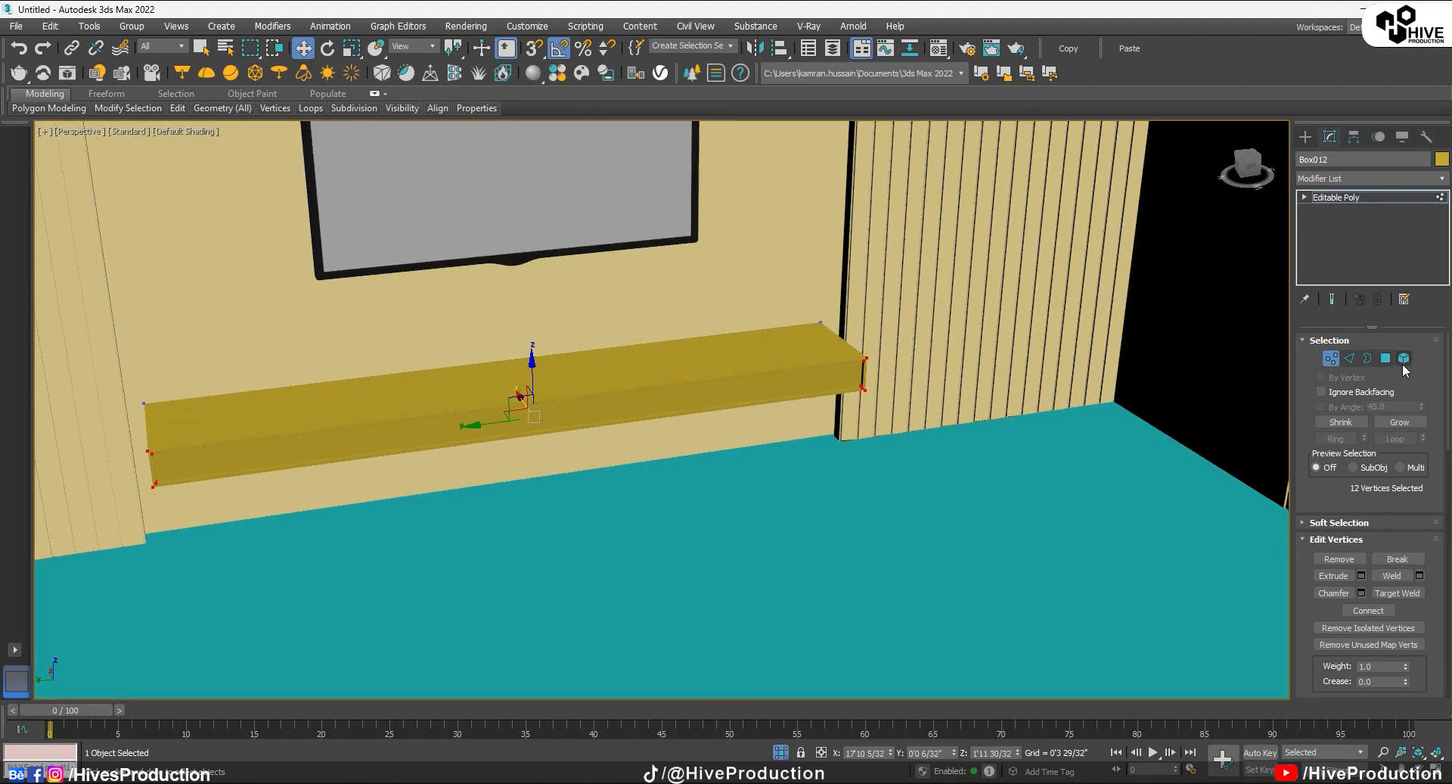
click(1330, 363)
Step: Connect the shelf's lengthwise edges with three segments to divide it into four bays
scroll(723, 402, up, 3)
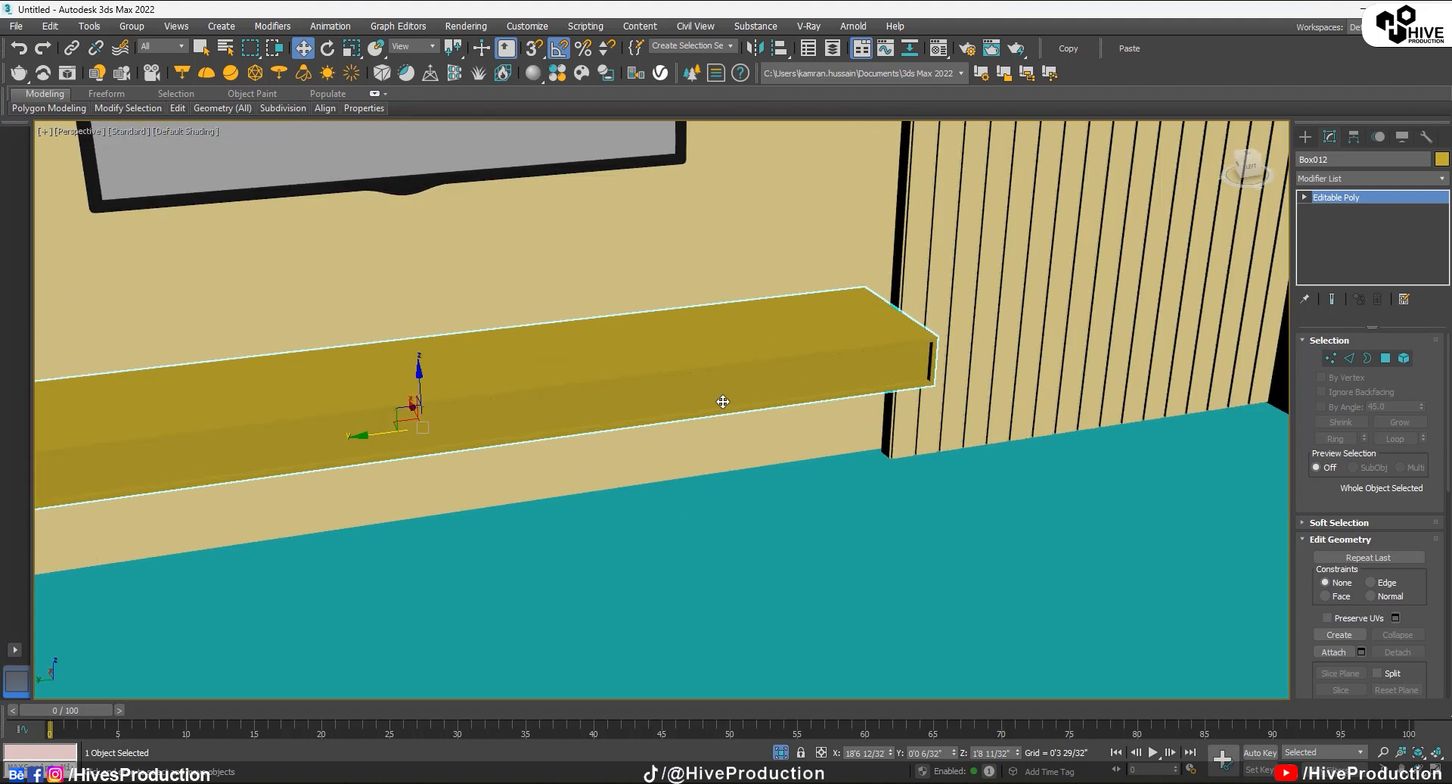
click(1350, 357)
scroll(743, 468, down, 3)
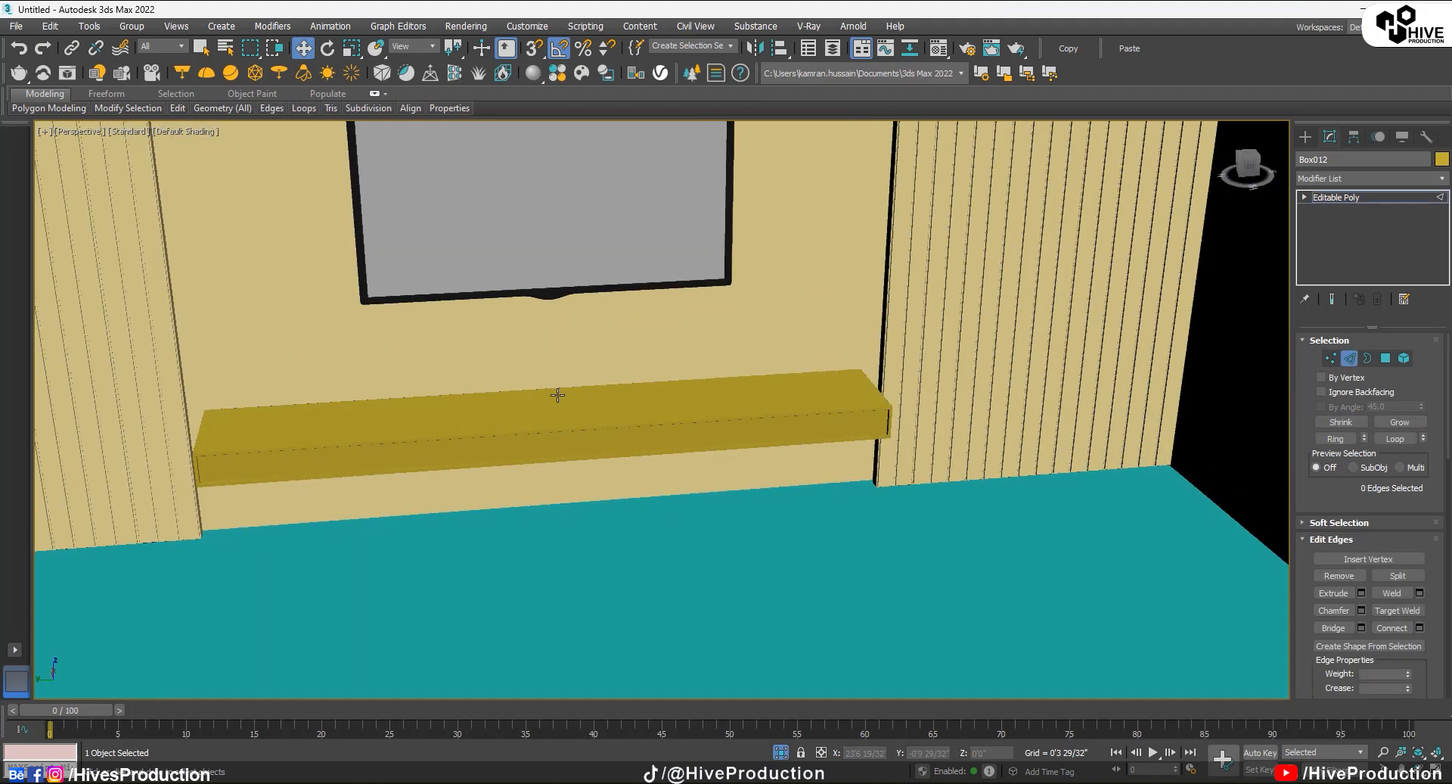
click(1405, 629)
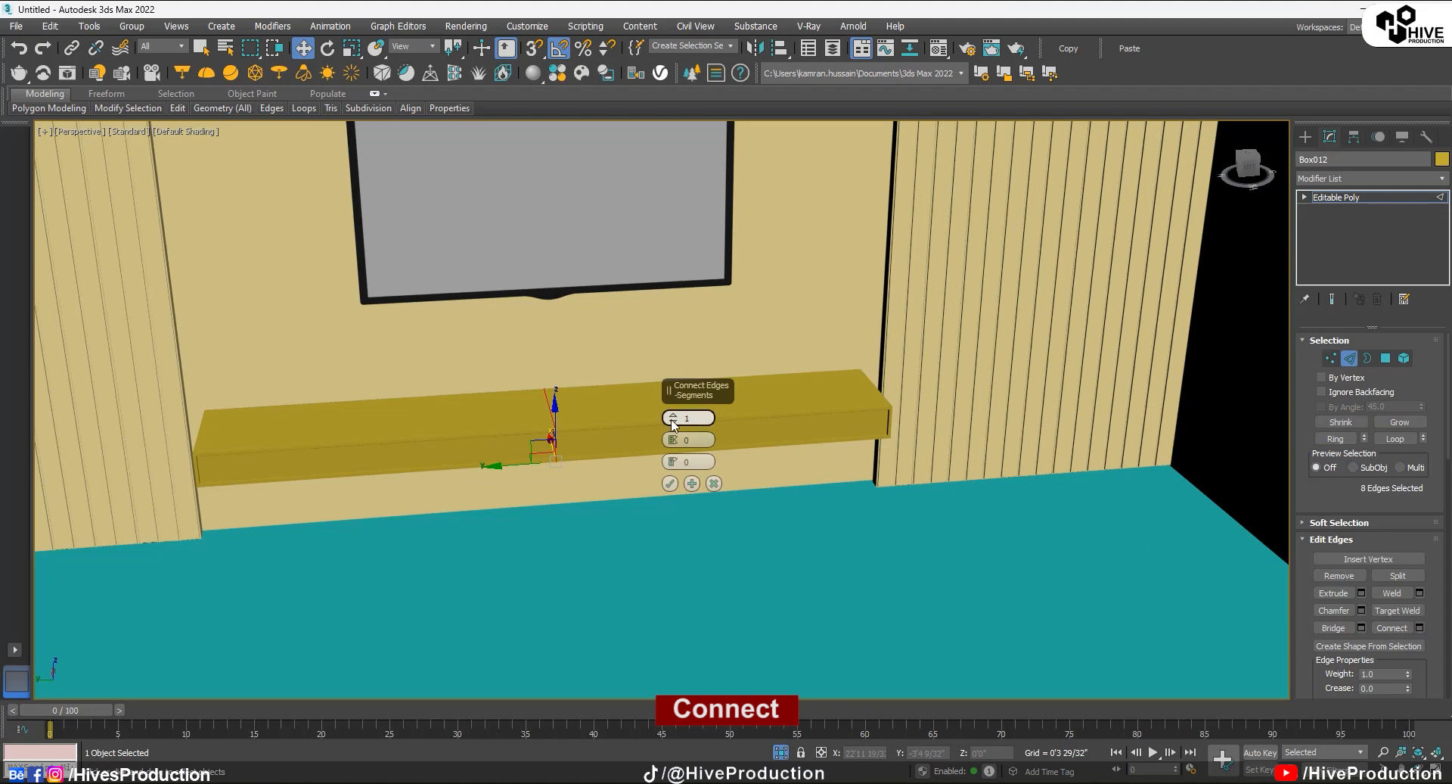
click(670, 484)
Step: Chamfer the shelf's three dividing edge loops by 3/32" with one segment
scroll(683, 471, up, 4)
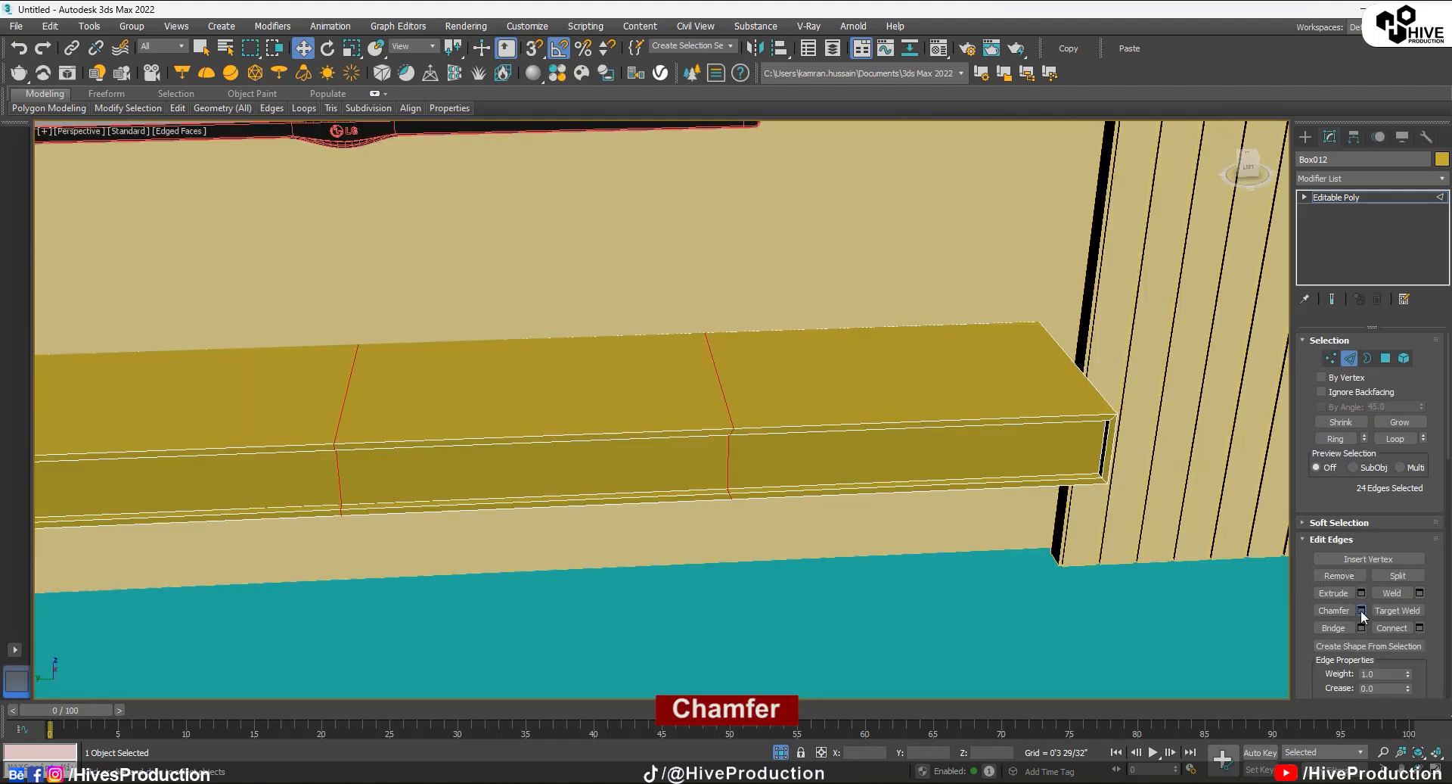
click(1361, 610)
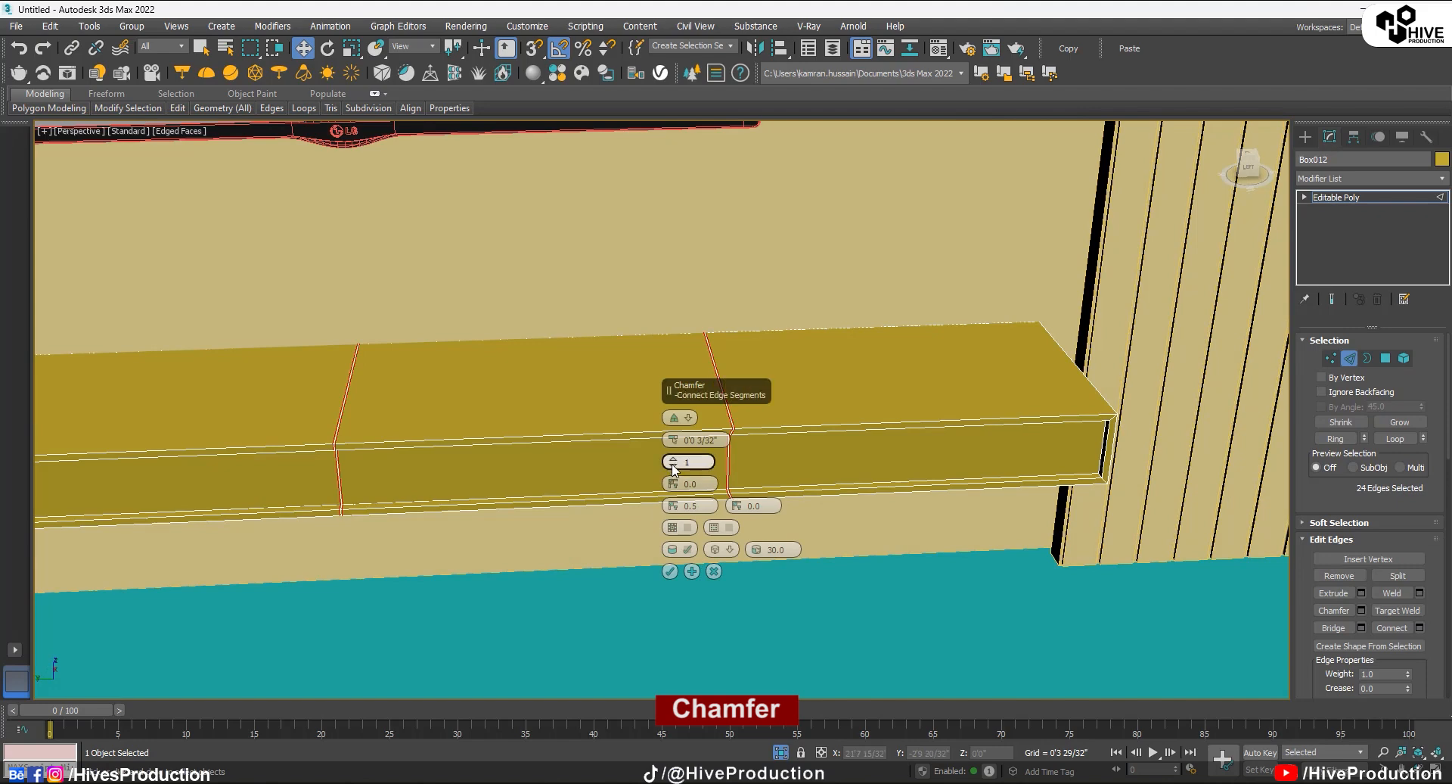
click(670, 571)
Step: Extrude the shelf's four recessed front polygons slightly to form drawer fronts with thin gaps, and finish polygon editing
key(4)
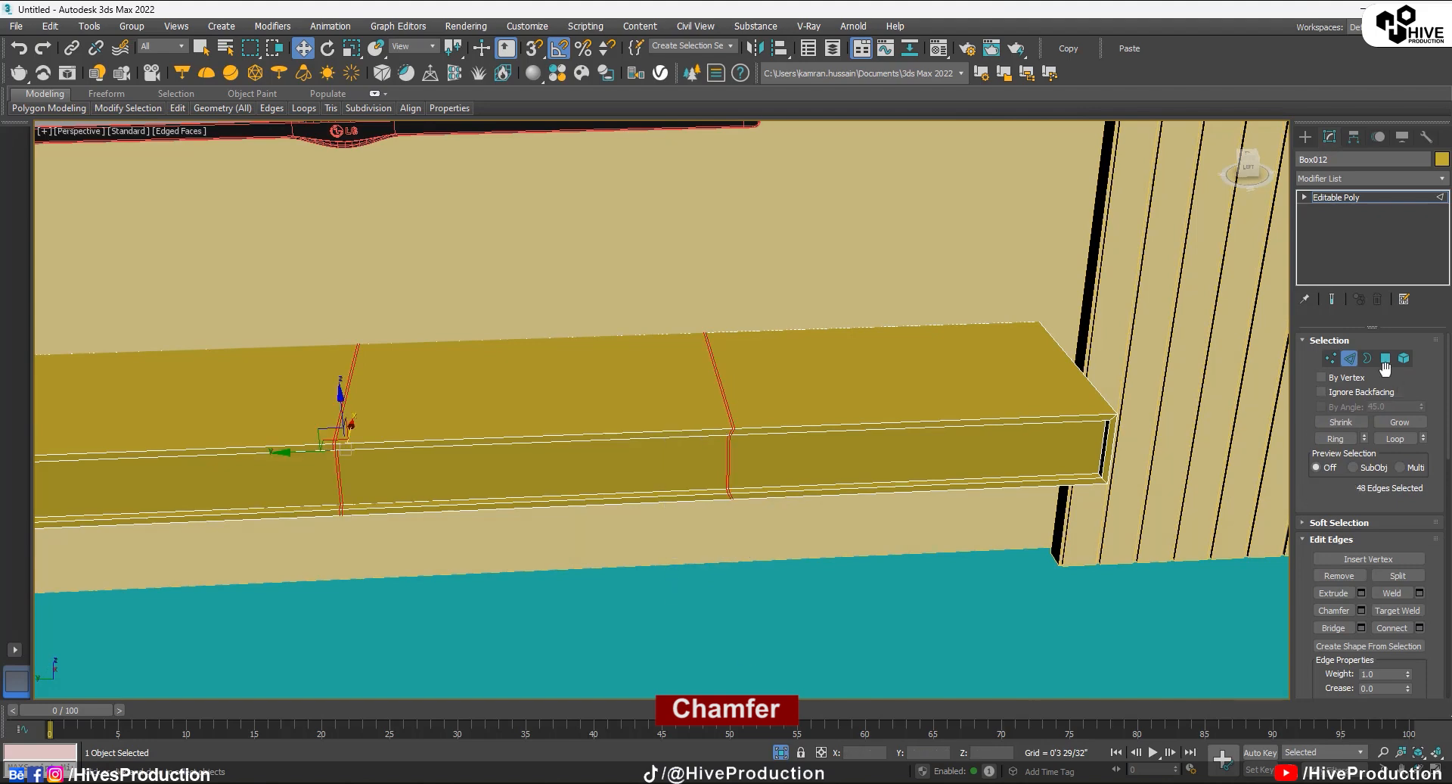
click(836, 466)
ctrl+click(606, 473)
ctrl+click(190, 500)
middle_drag(169, 511, 646, 497)
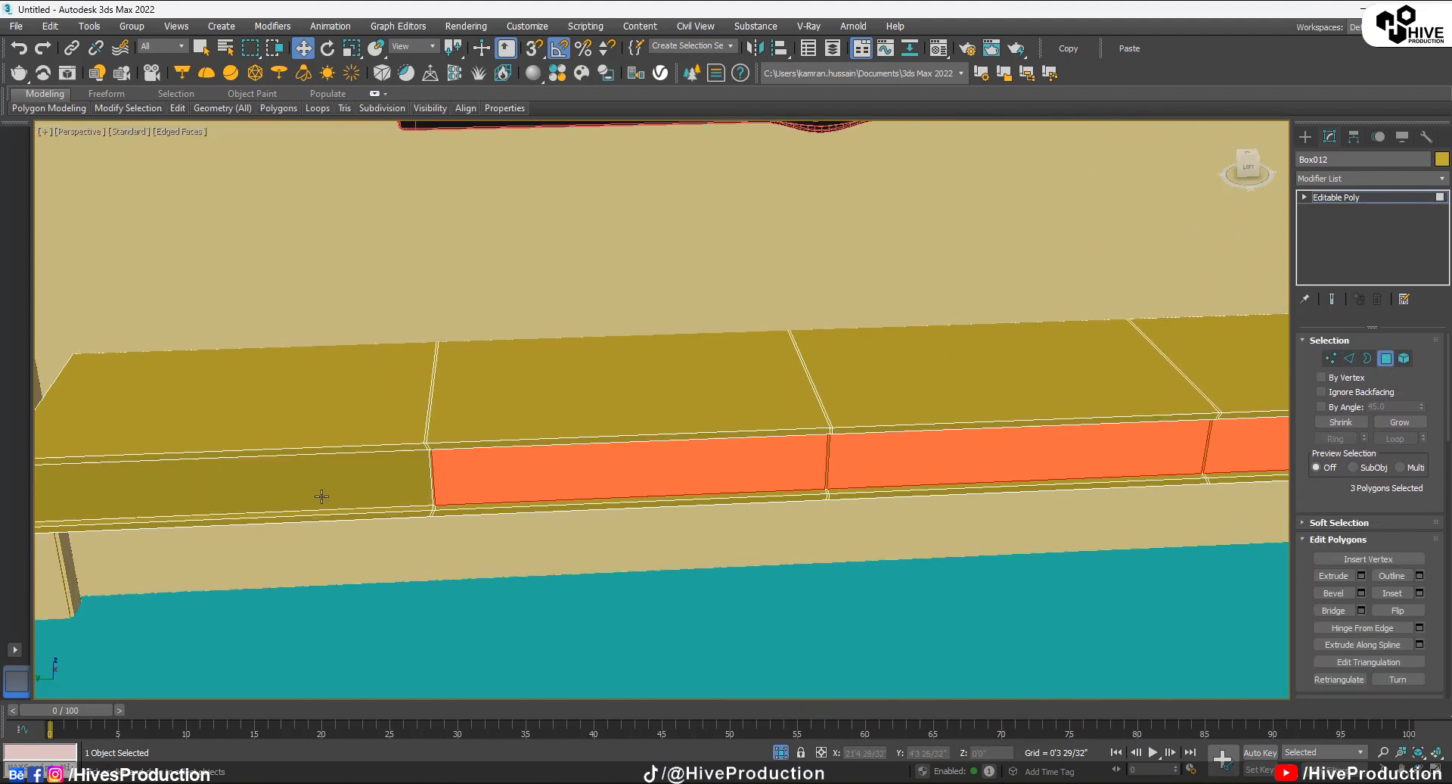
ctrl+click(320, 494)
alt+middle_drag(758, 494, 1209, 468)
click(1333, 575)
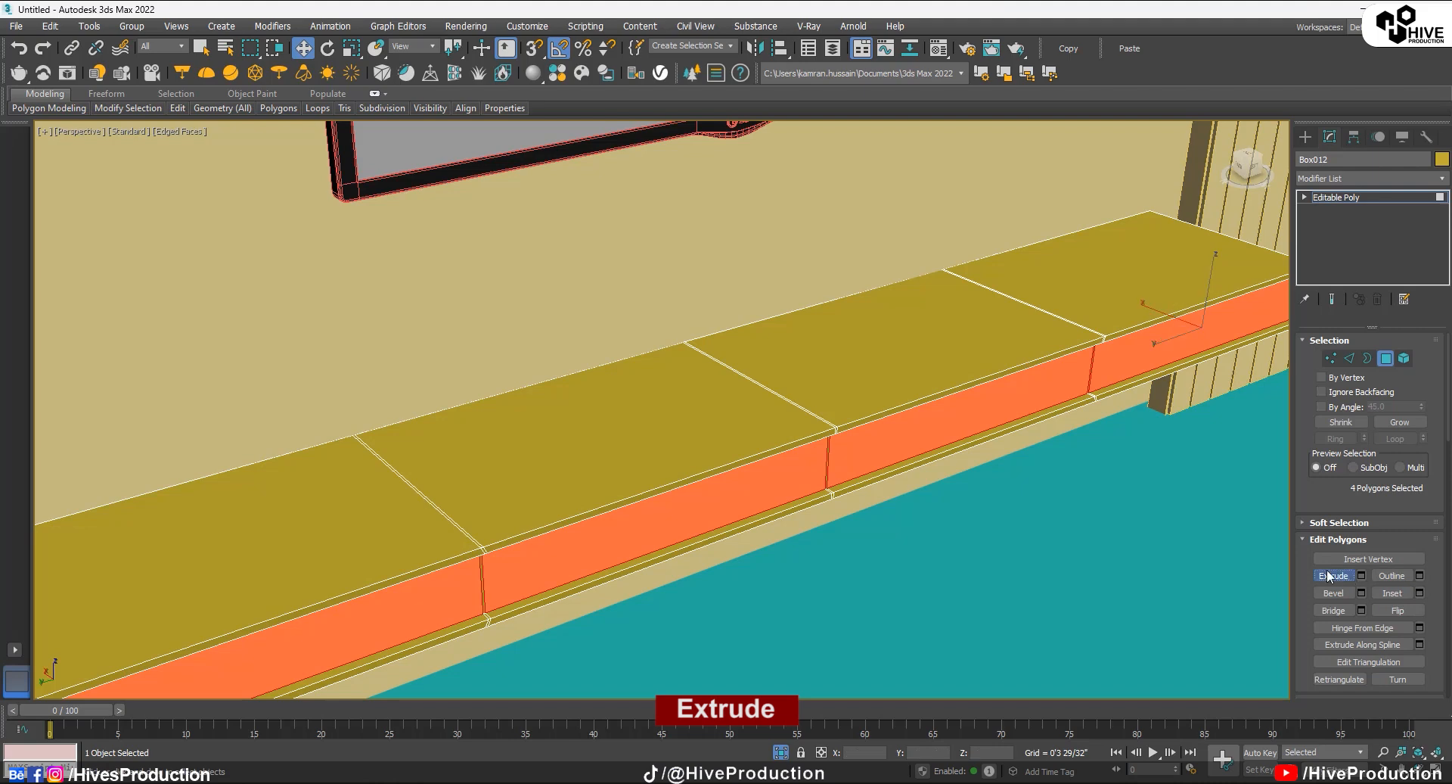
drag(888, 404, 889, 404)
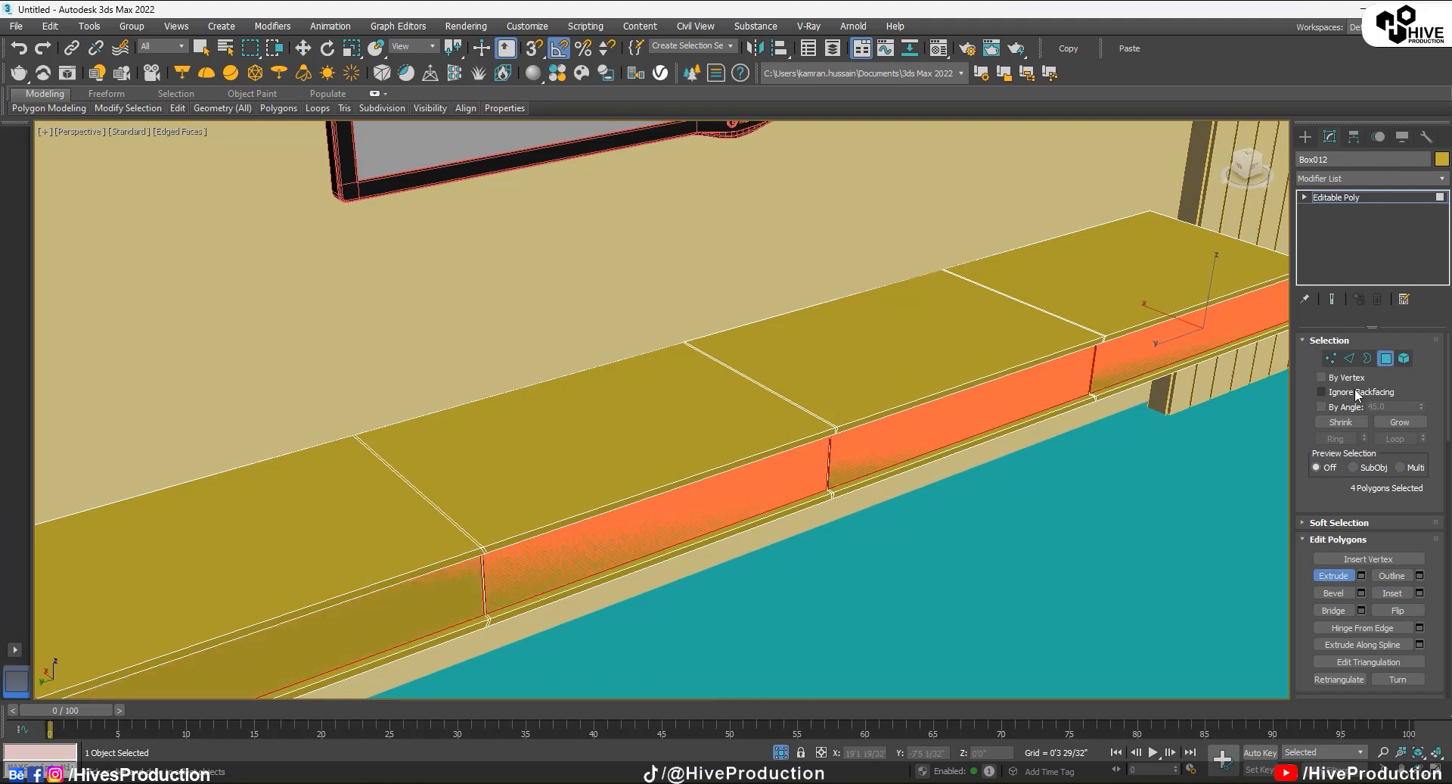
click(1386, 357)
click(966, 567)
key(F4)
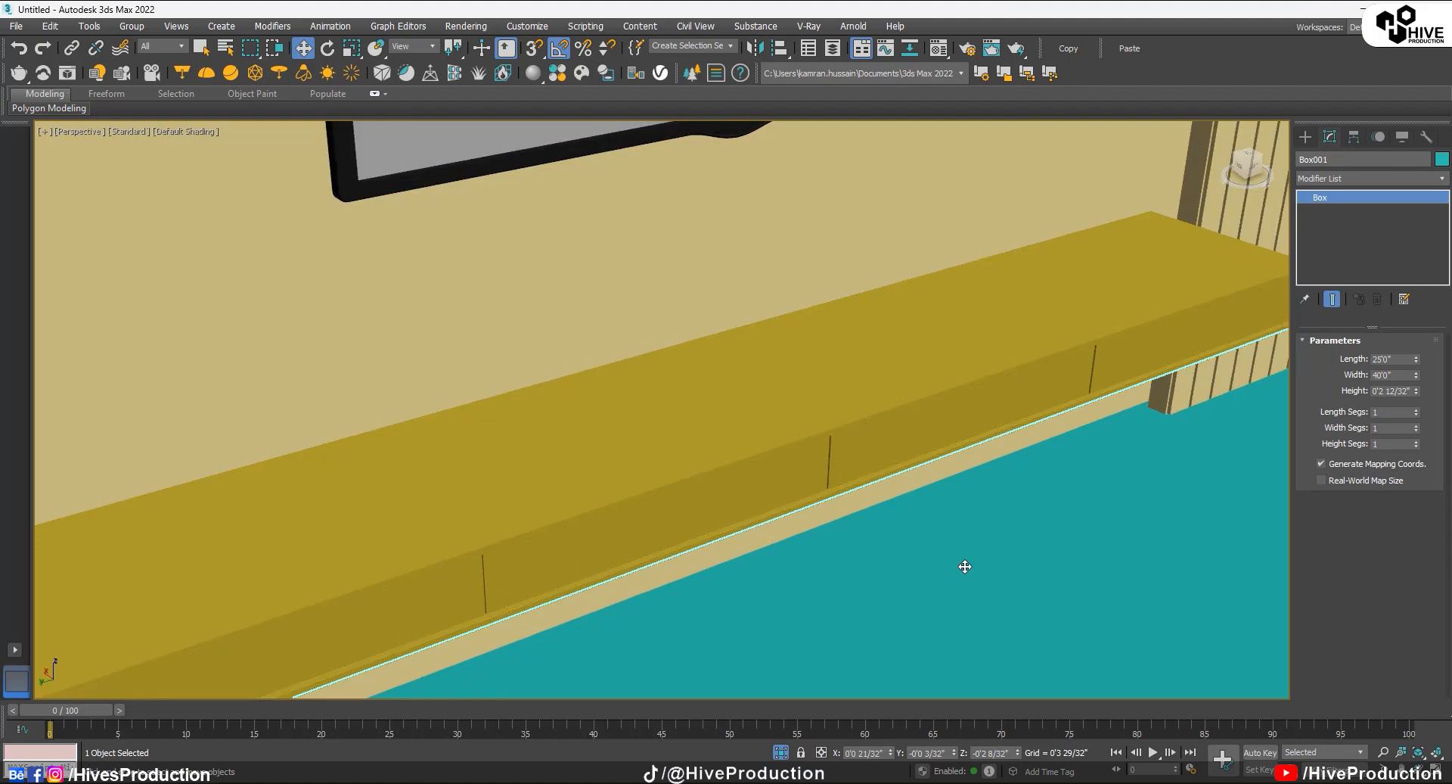
Step: Select the shelf and isolate it alone from the rest of the room
alt+middle_drag(965, 567, 253, 495)
middle_drag(847, 401, 376, 423)
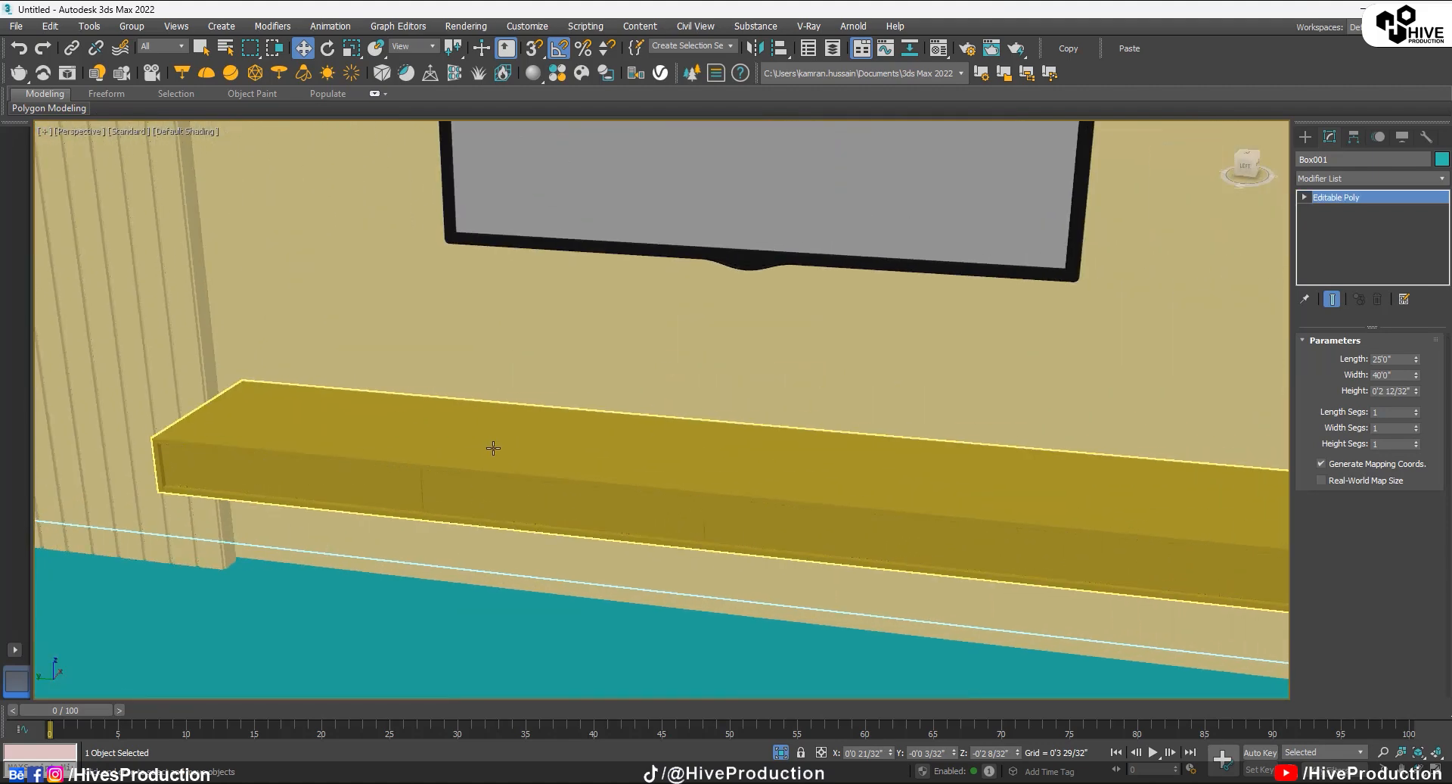
click(704, 514)
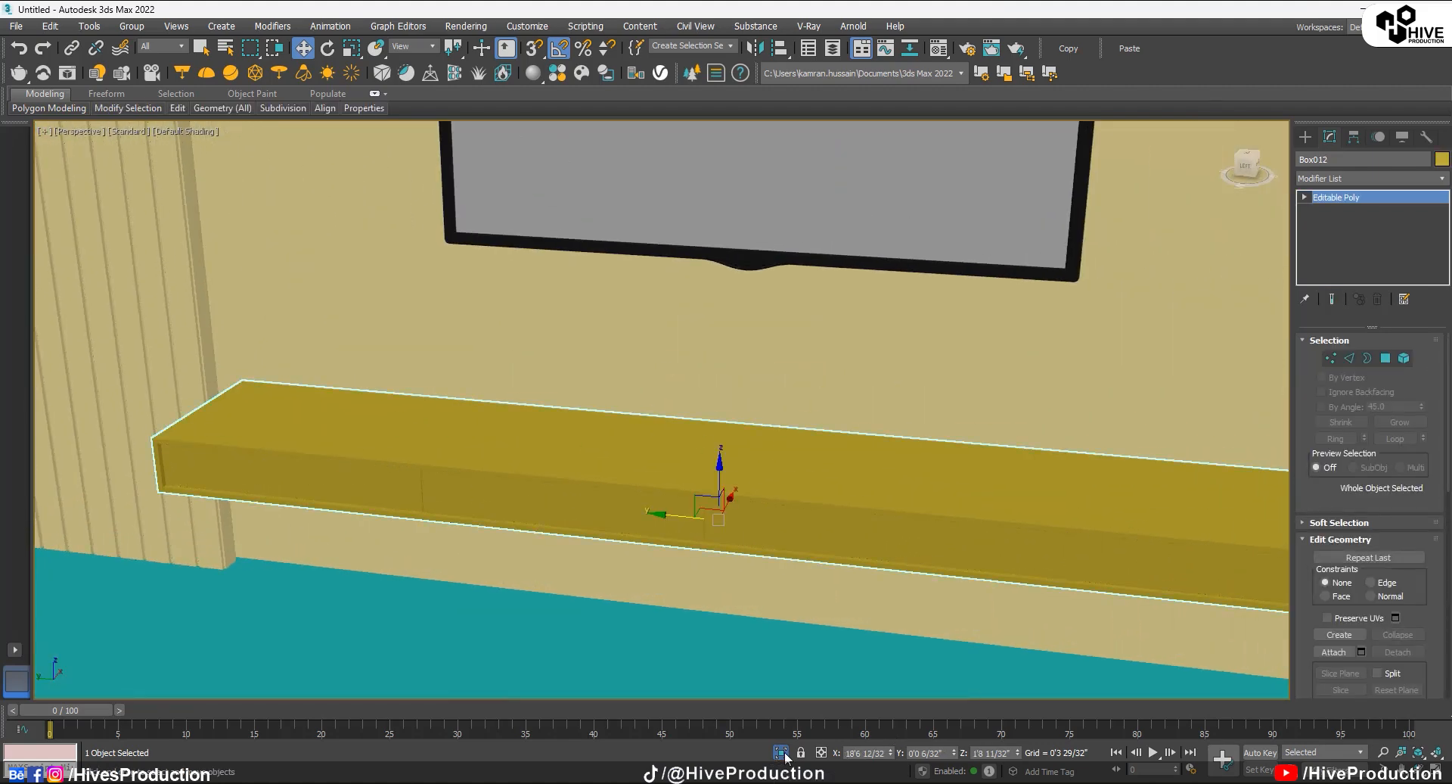
click(781, 754)
alt+middle_drag(770, 581, 572, 317)
scroll(572, 317, down, 4)
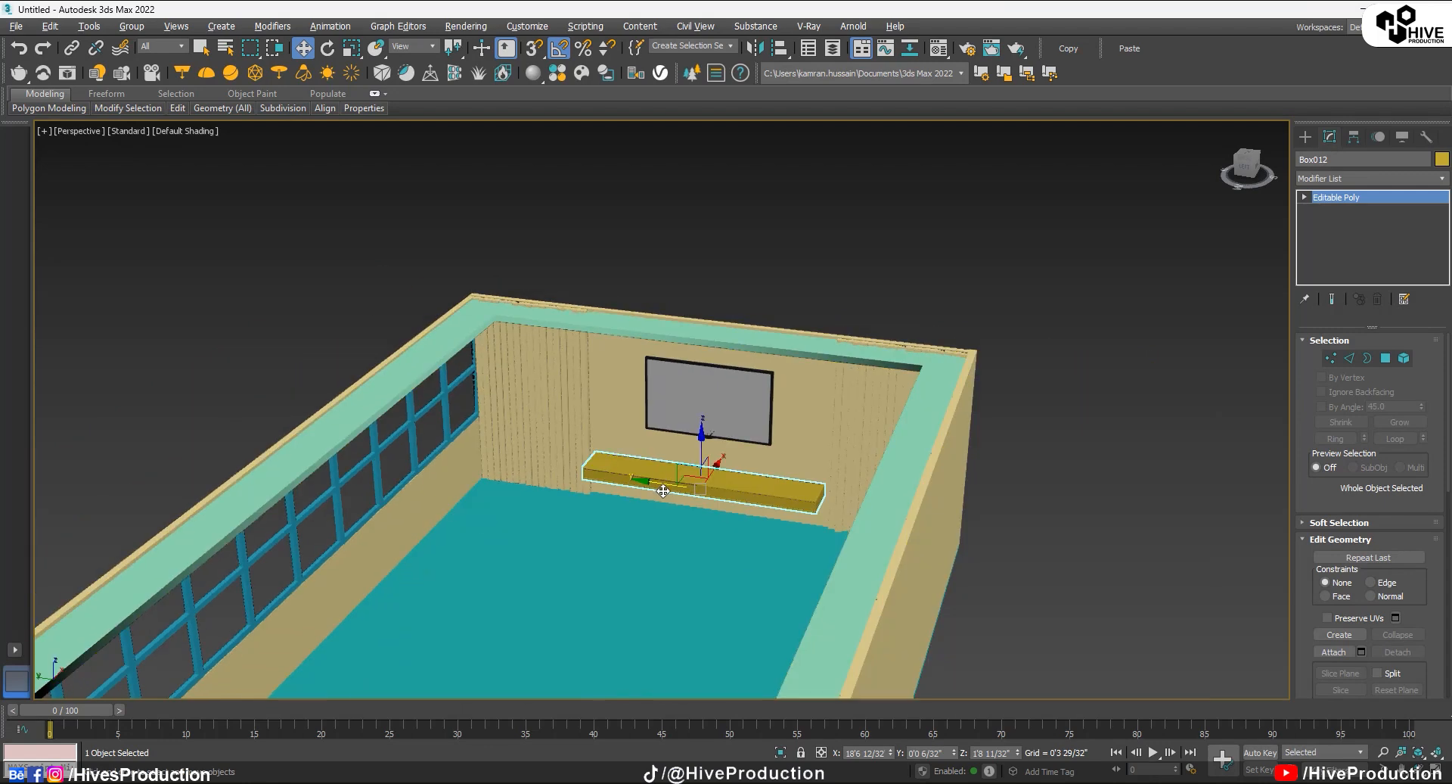
key(alt+q)
alt+middle_drag(615, 390, 945, 477)
click(1098, 446)
alt+middle_drag(1098, 446, 1006, 446)
Step: Create a box over the shelf's right end in the Top view, 7 6/32" long and wide and 4' high
click(1306, 136)
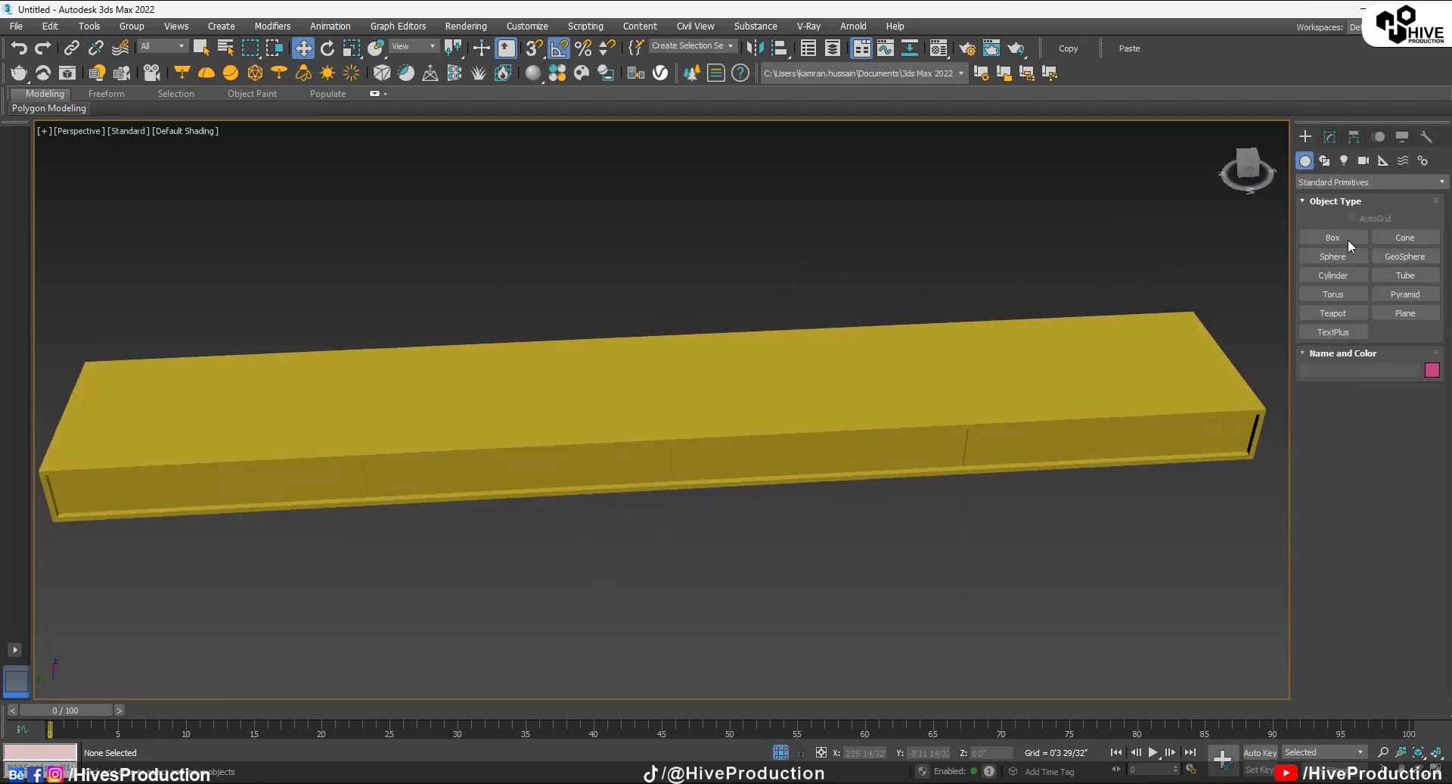
key(alt+w)
middle_click(422, 239)
key(alt+w)
scroll(837, 241, up, 4)
middle_drag(837, 240, 688, 280)
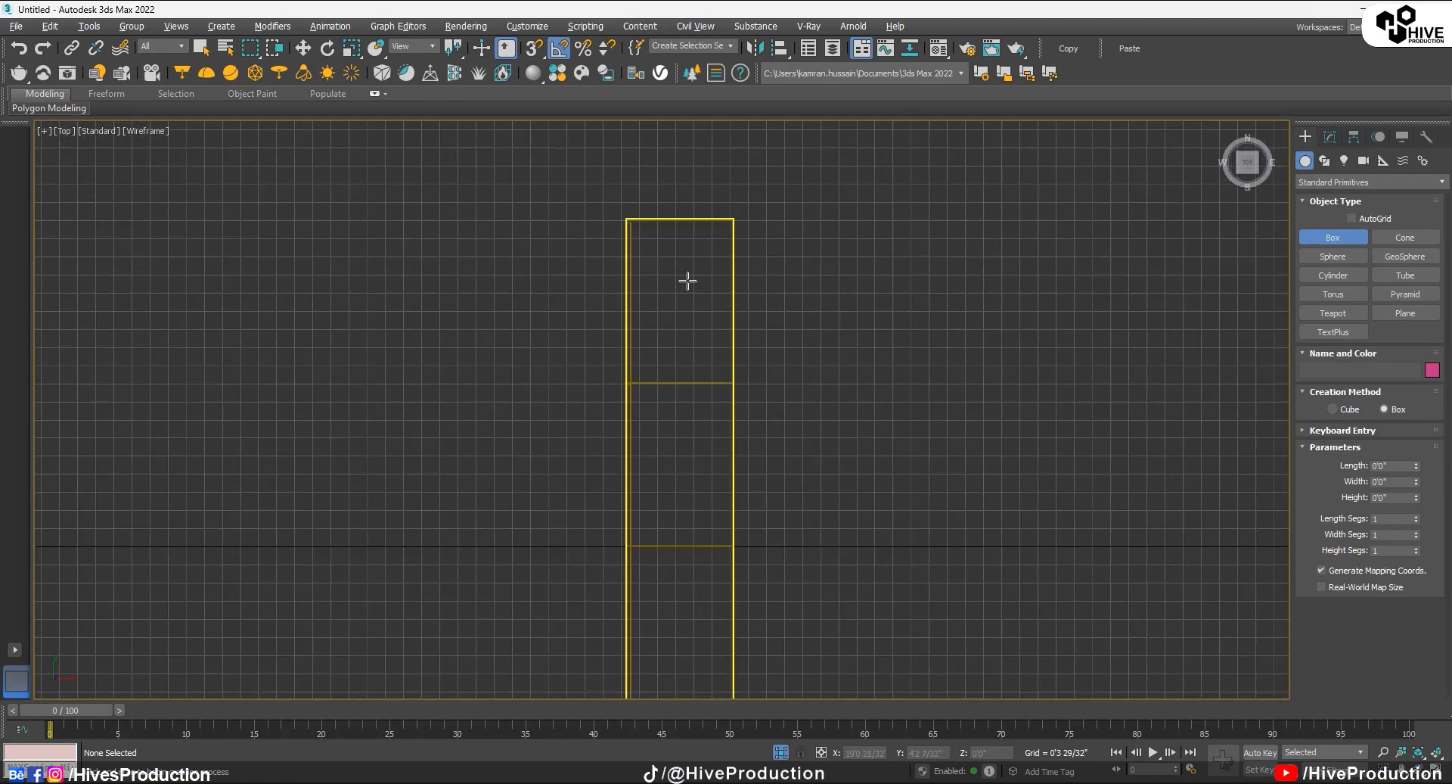
middle_drag(633, 525, 624, 220)
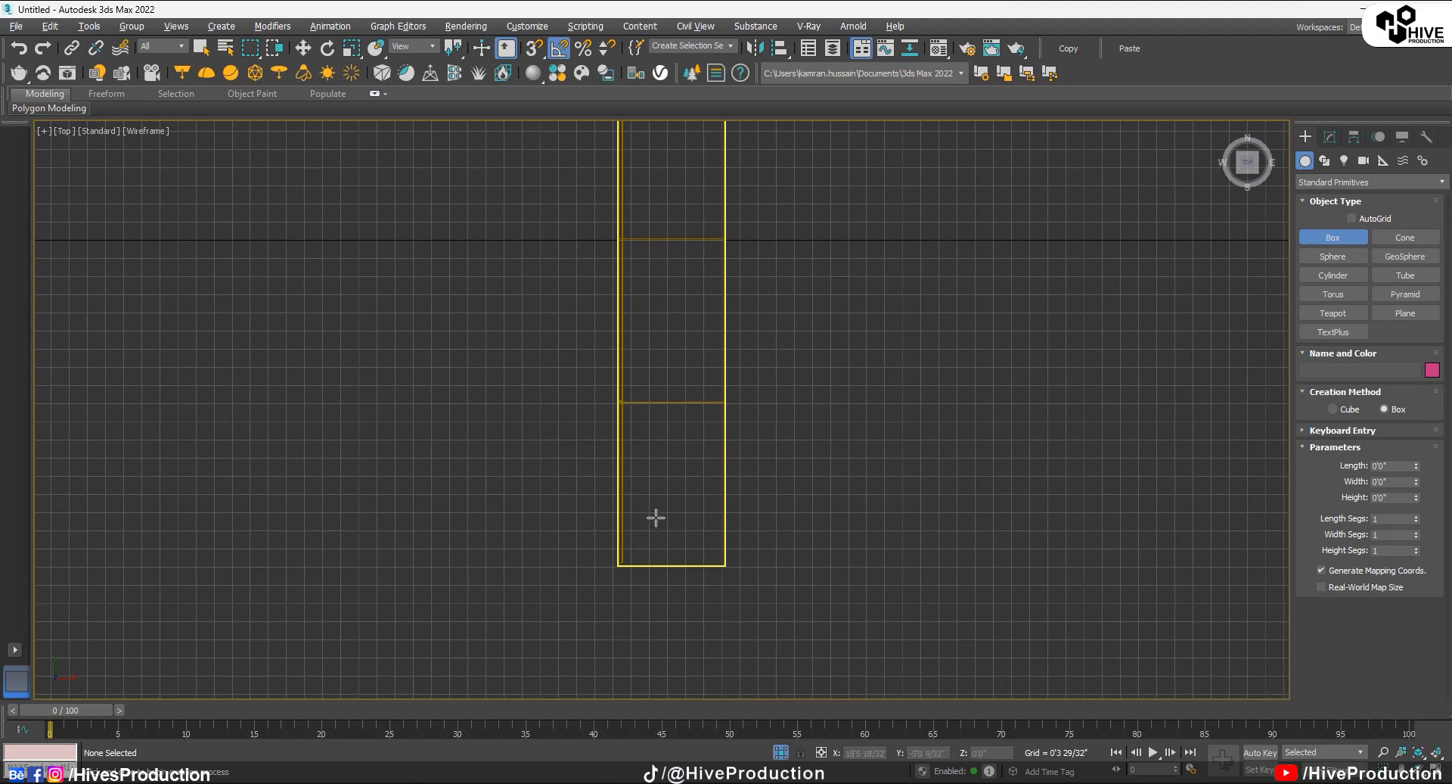
drag(656, 518, 677, 544)
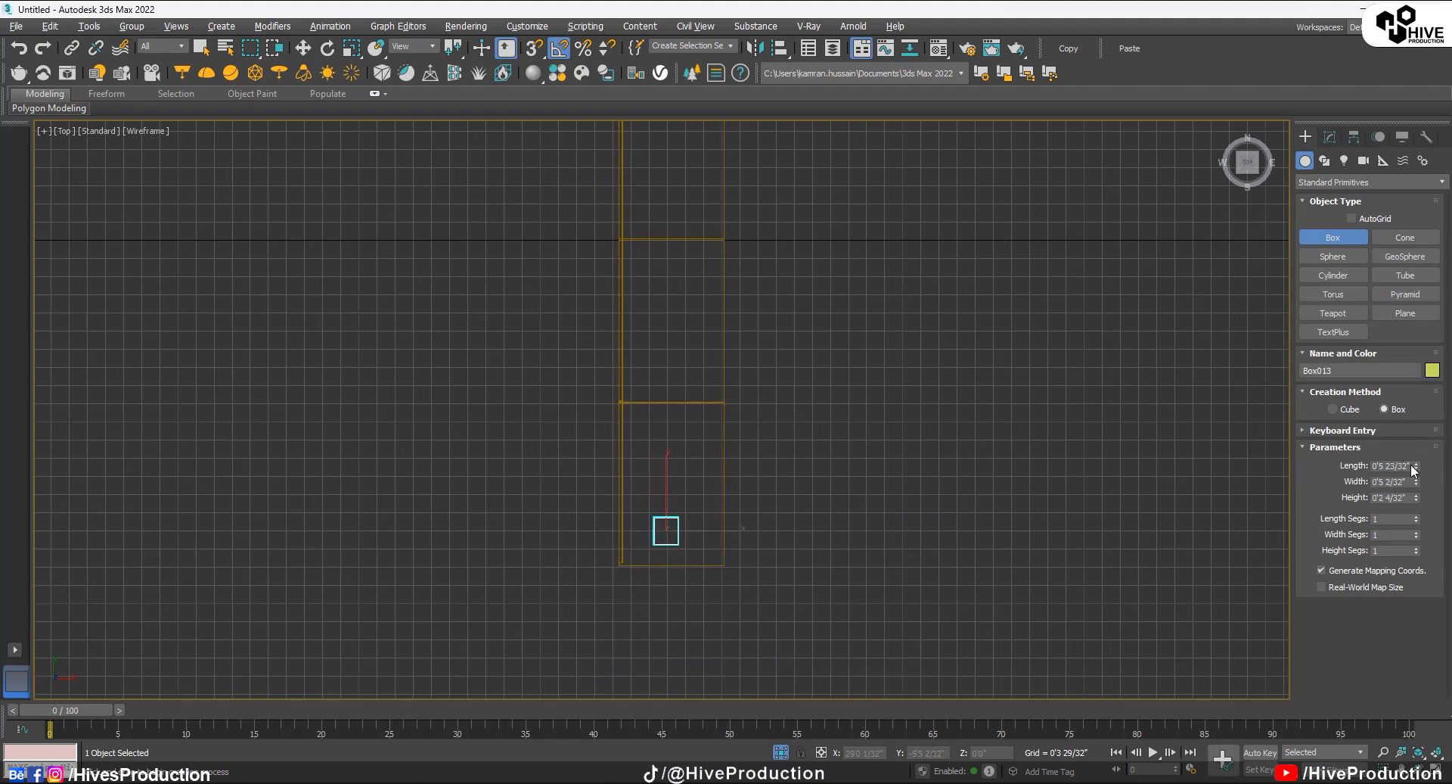
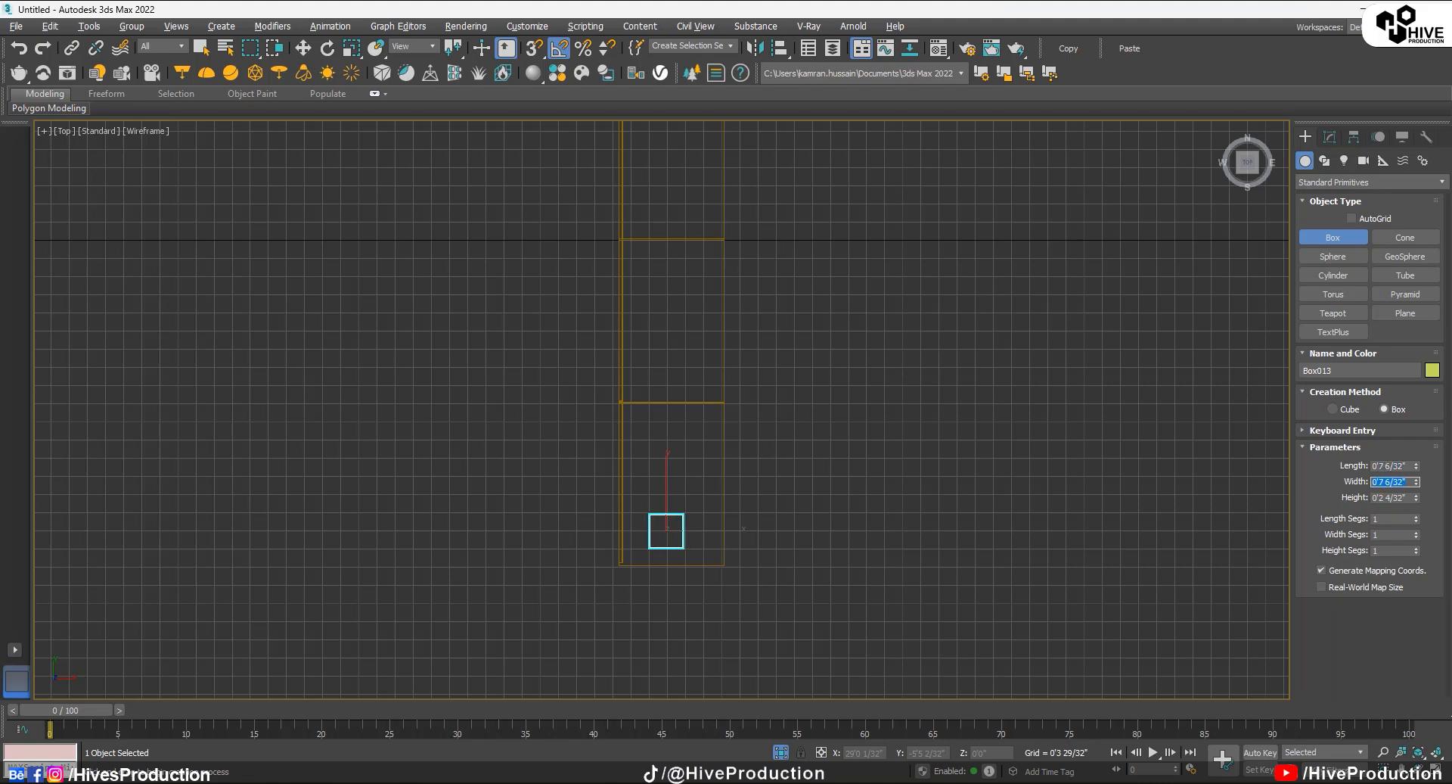
text(4)
key(Return)
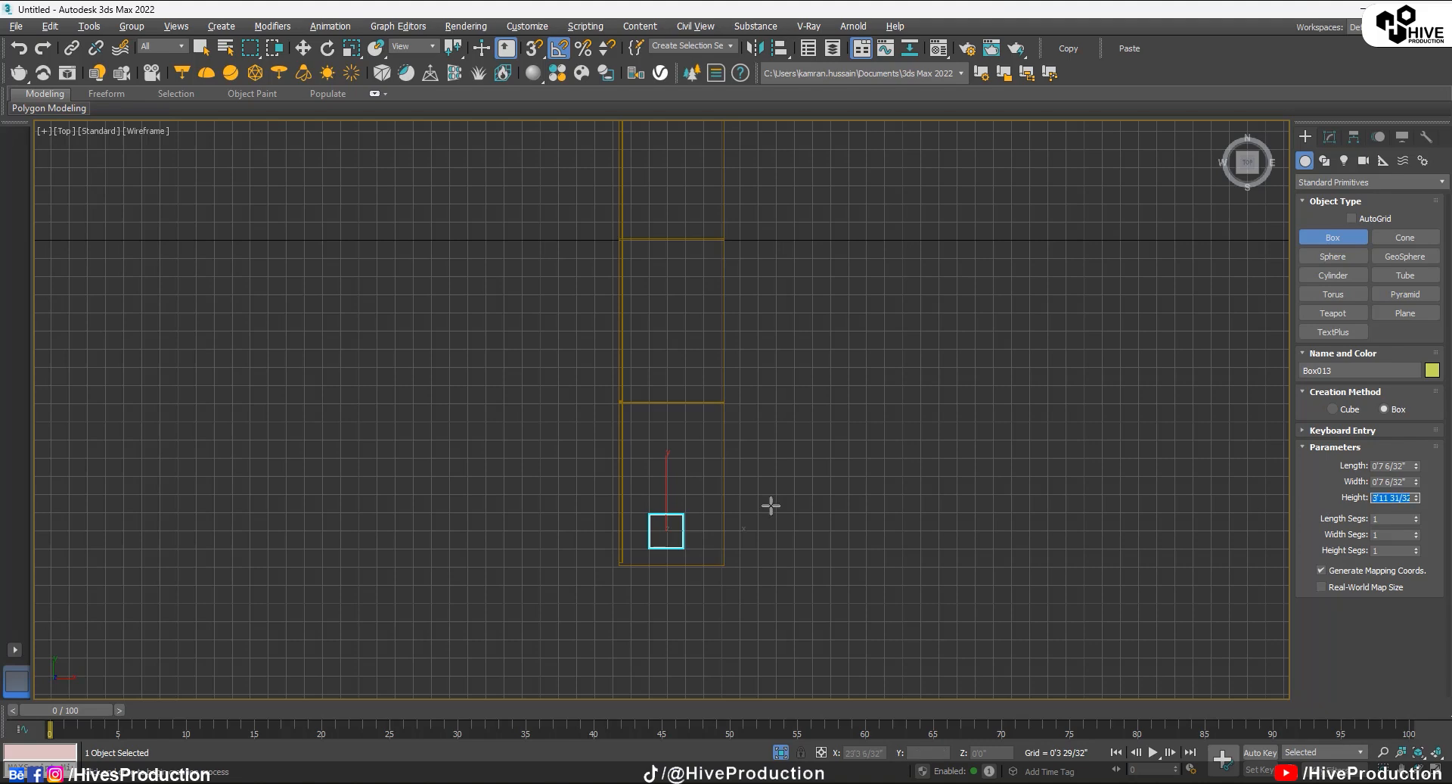
Step: Raise the tall box about 2'2 21/32" so that it stands on top of the shelf
key(w)
key(alt+w)
middle_click(1051, 491)
key(alt+w)
middle_drag(1051, 495, 873, 537)
scroll(855, 533, down, 2)
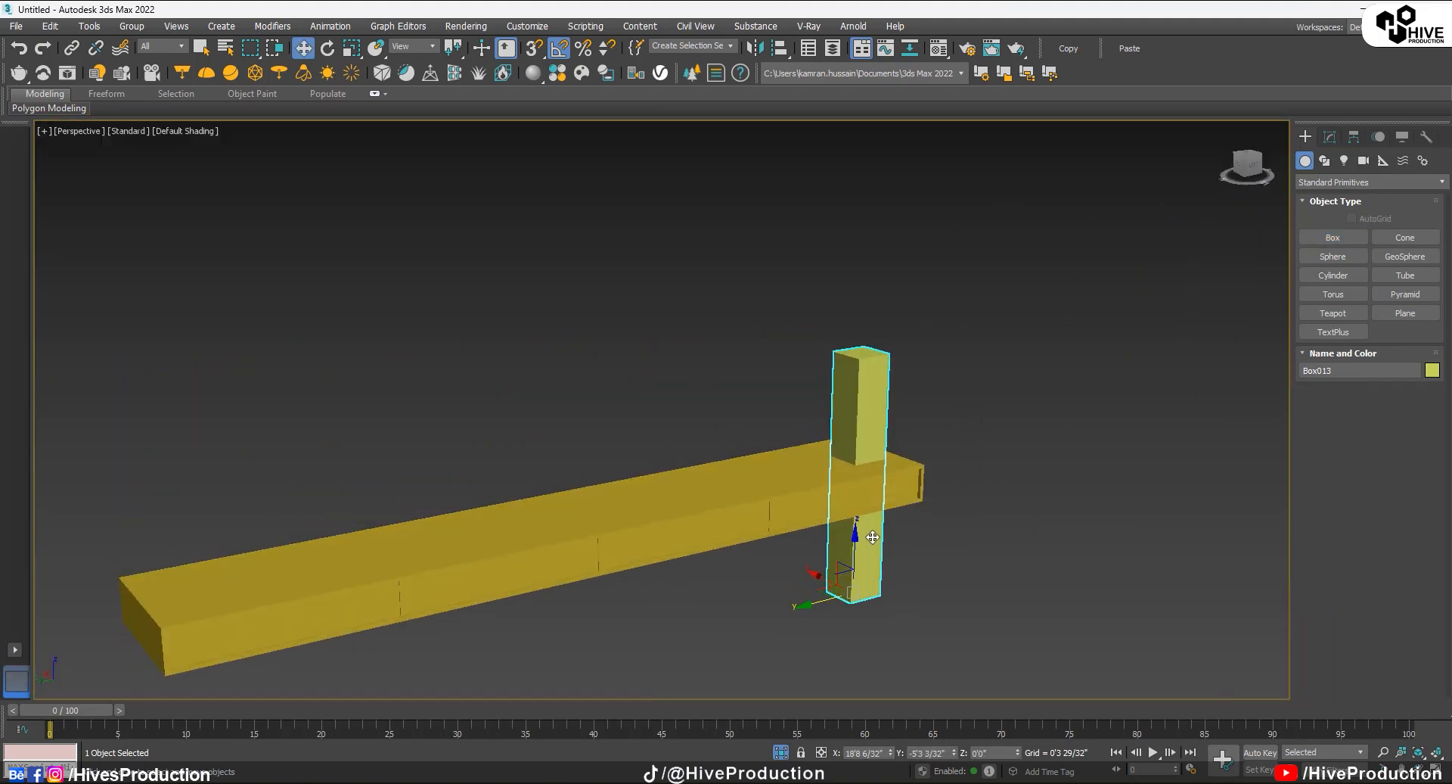
drag(855, 550, 854, 421)
alt+middle_drag(855, 421, 950, 474)
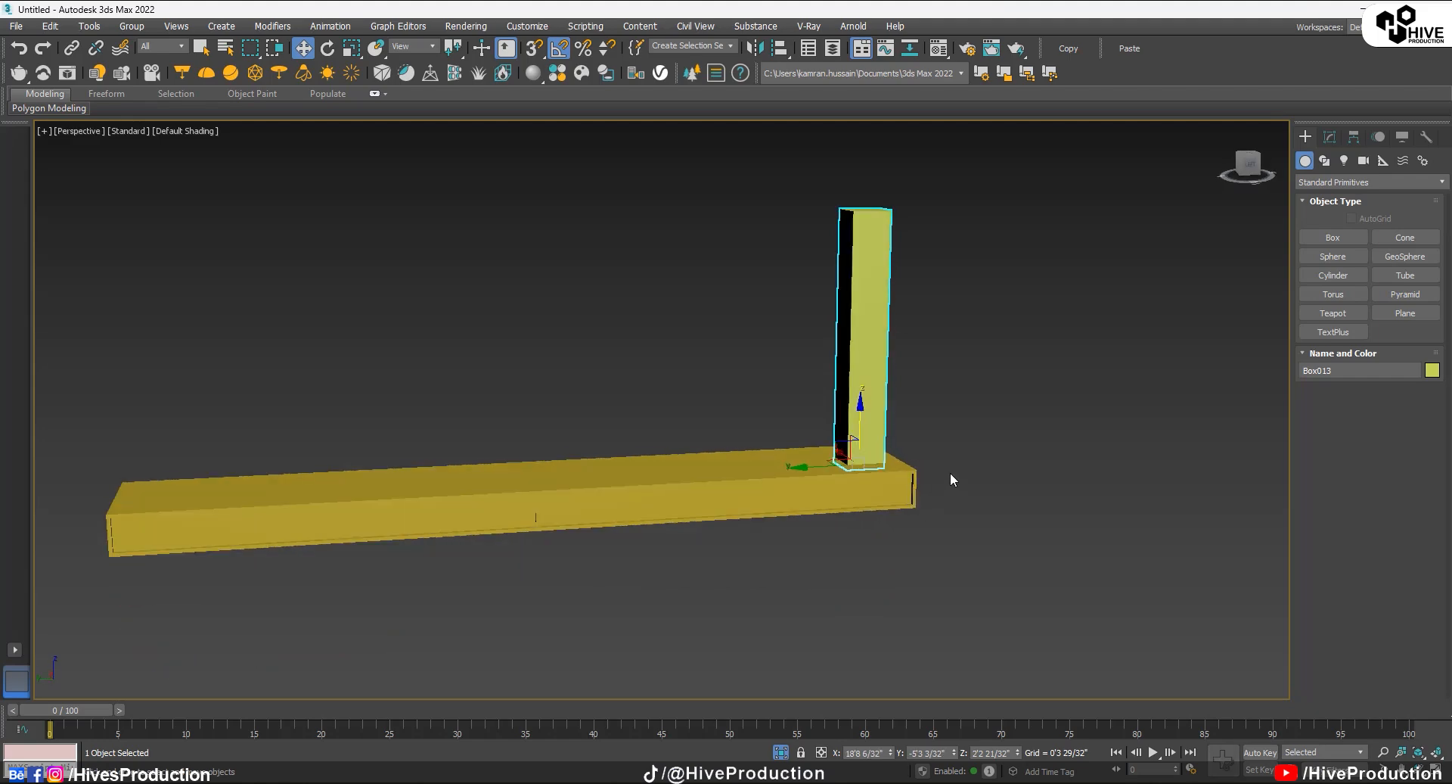
Step: End the isolation to show the whole room and set the tall box's height to 3'
right_click(950, 474)
click(966, 397)
middle_drag(865, 370, 856, 427)
scroll(858, 435, down, 3)
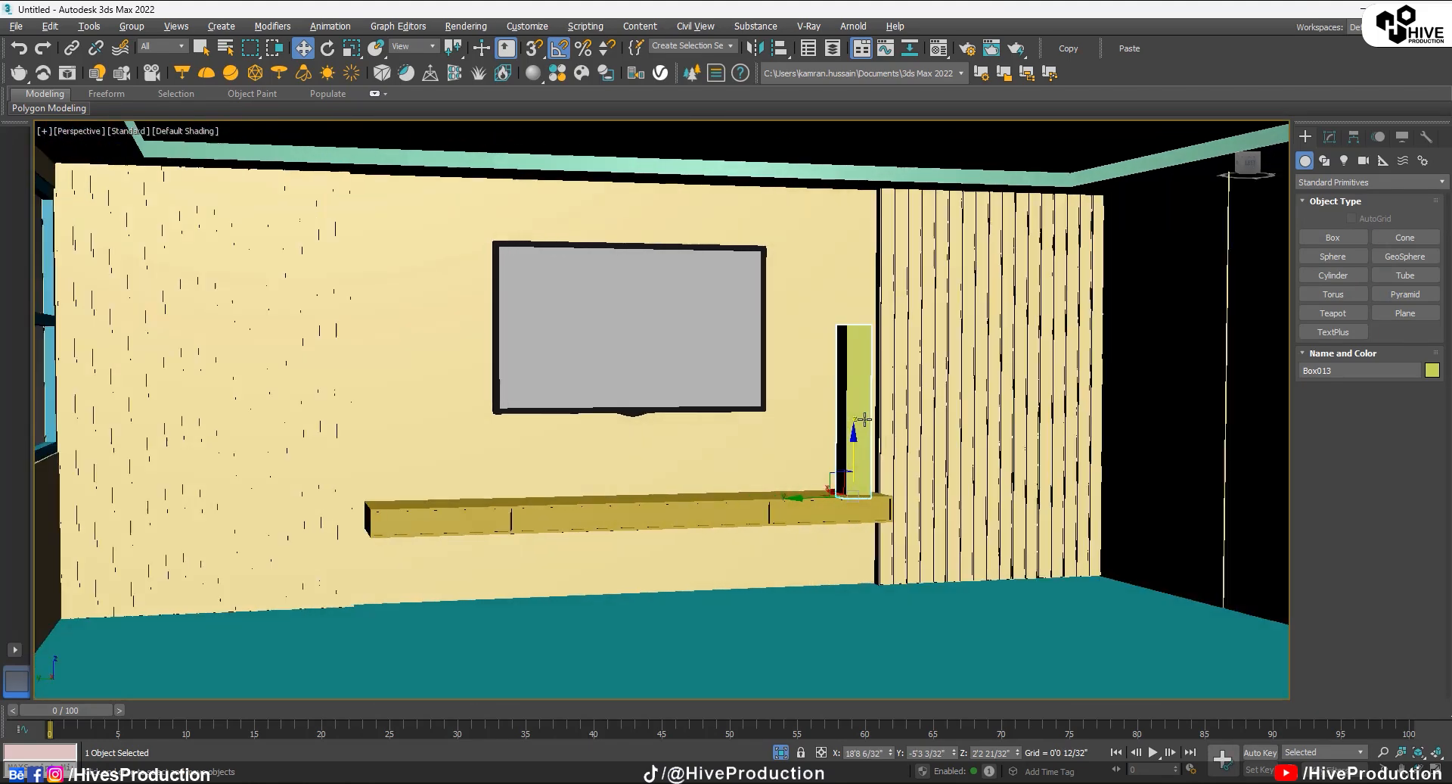
click(1330, 137)
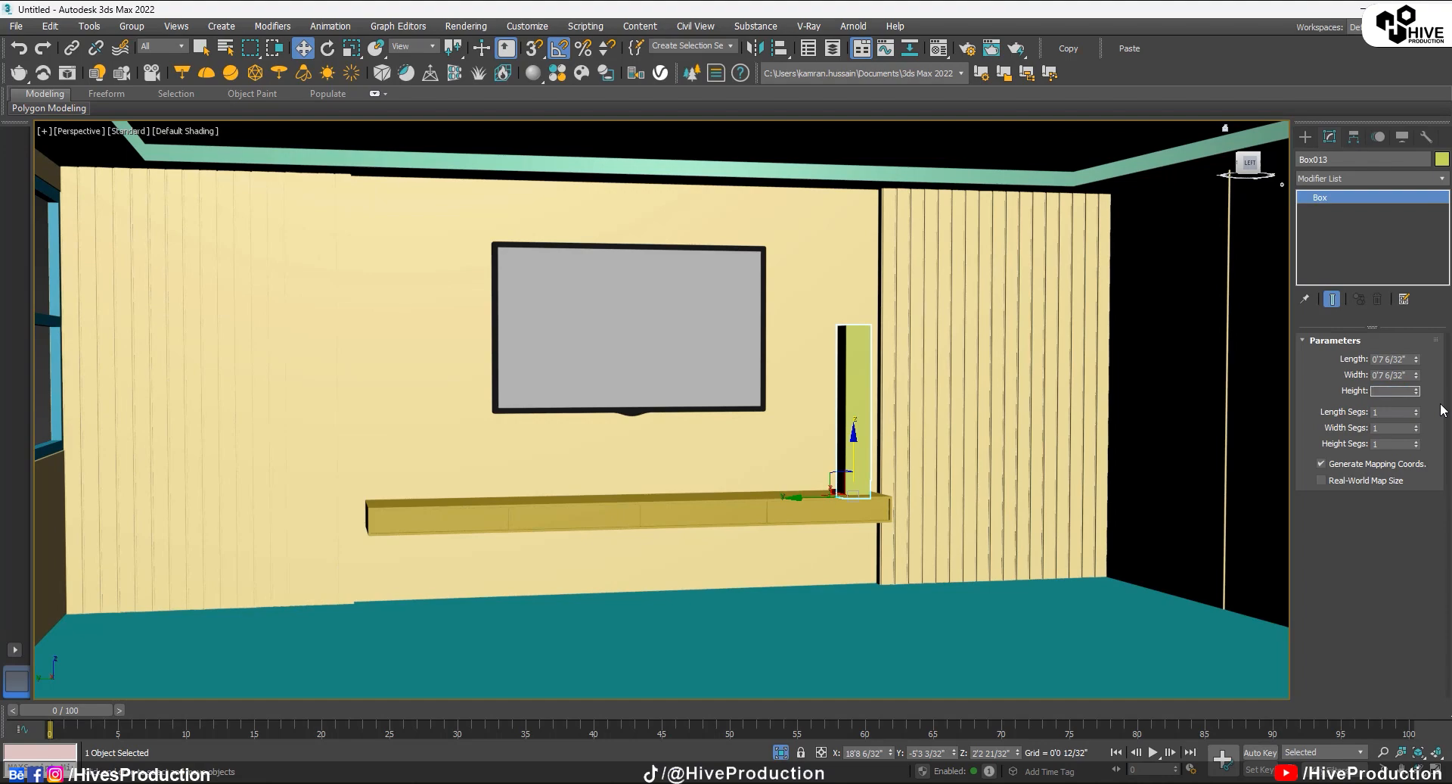
text(3)
key(Return)
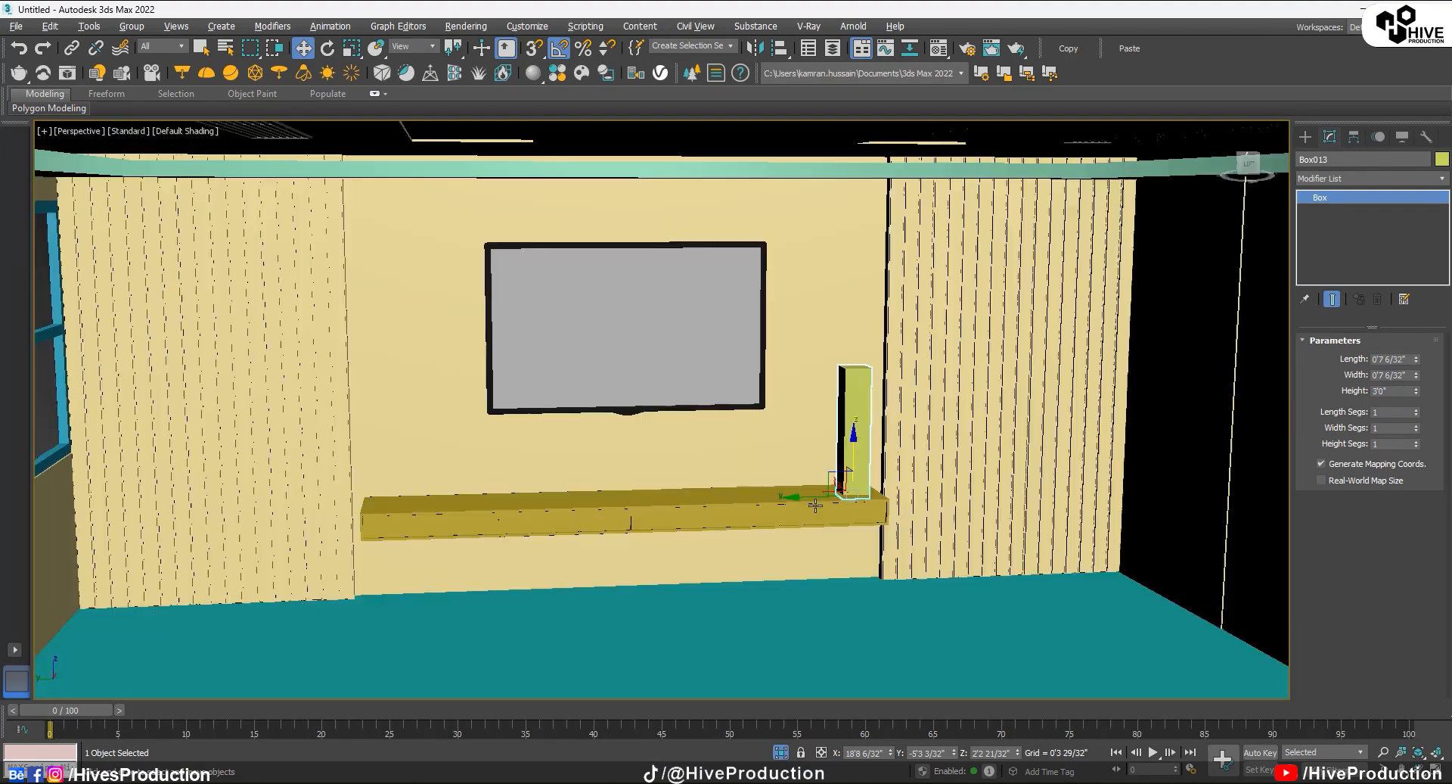
Step: Raise the tall box slightly until its base rests on the shelf top, and isolate the box
key(z)
alt+middle_drag(725, 541, 666, 545)
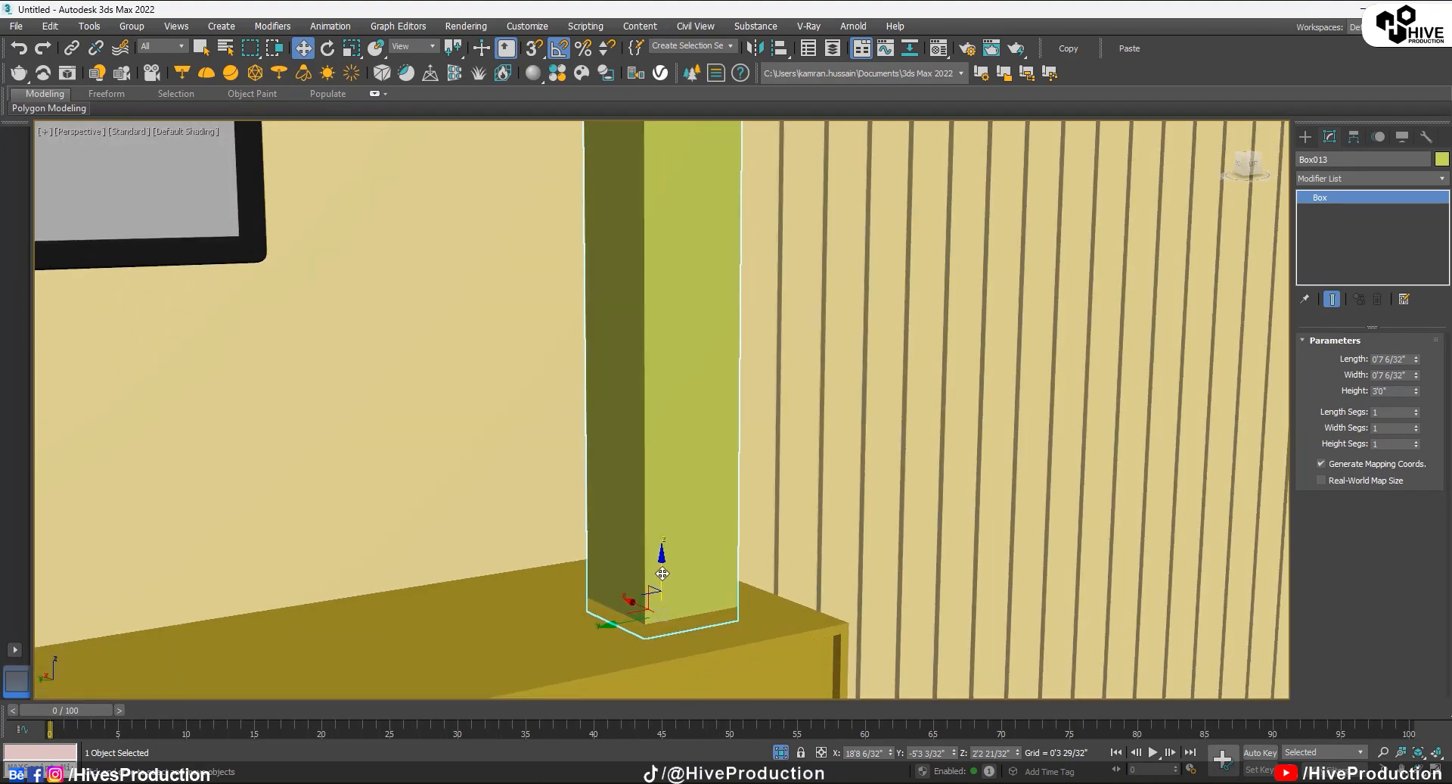
drag(662, 574, 661, 564)
scroll(649, 580, down, 3)
alt+middle_drag(644, 578, 661, 394)
key(alt+q)
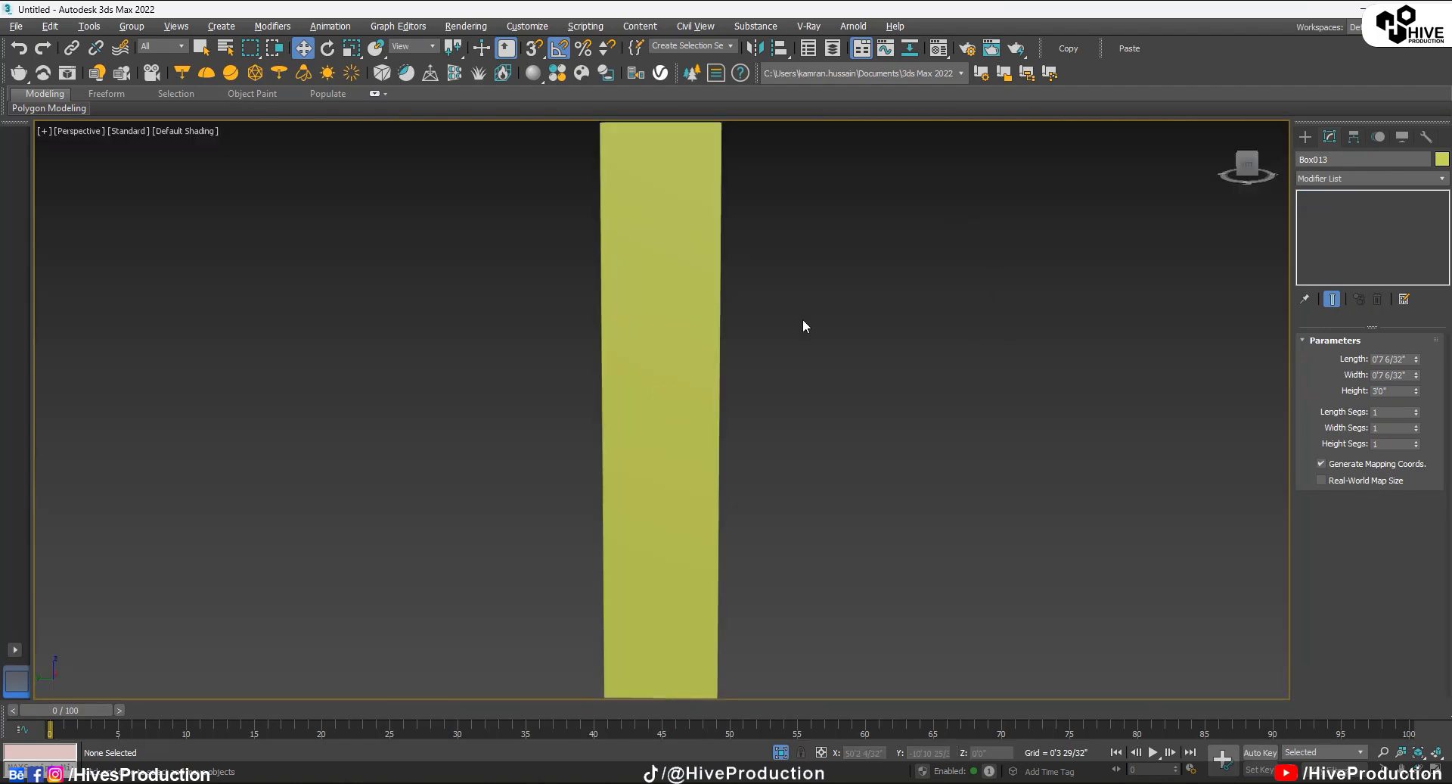
click(804, 321)
Step: Draw a cylinder near the top of the box in the Front view, about 2 27/32" in radius and 21/32" high
click(1305, 136)
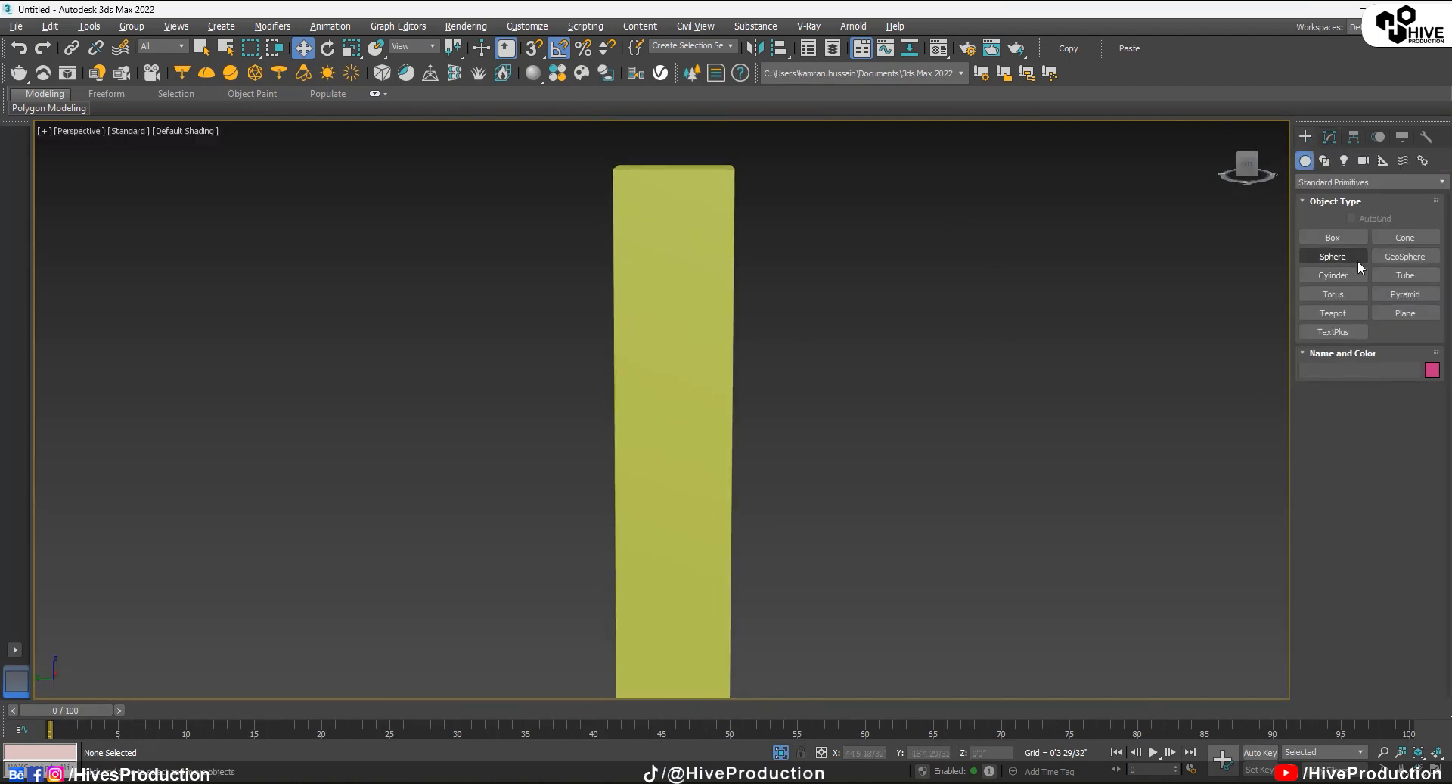
click(1333, 275)
key(alt+w)
key(alt+w)
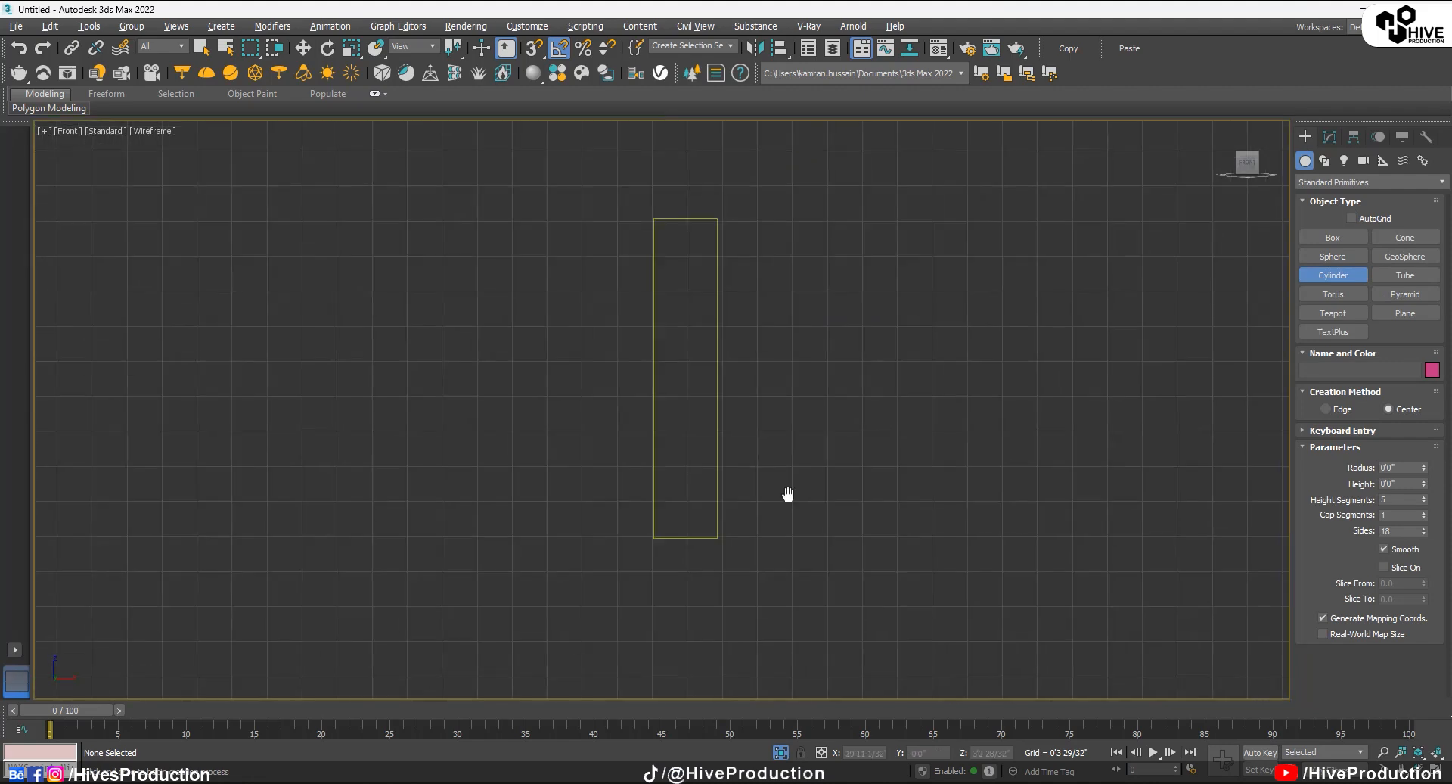
middle_drag(787, 494, 752, 545)
mouse_move(649, 330)
mouse_down()
mouse_move(660, 356)
mouse_move(670, 342)
mouse_move(642, 328)
mouse_move(674, 339)
mouse_up()
key(w)
scroll(658, 330, up, 3)
key(r)
key(w)
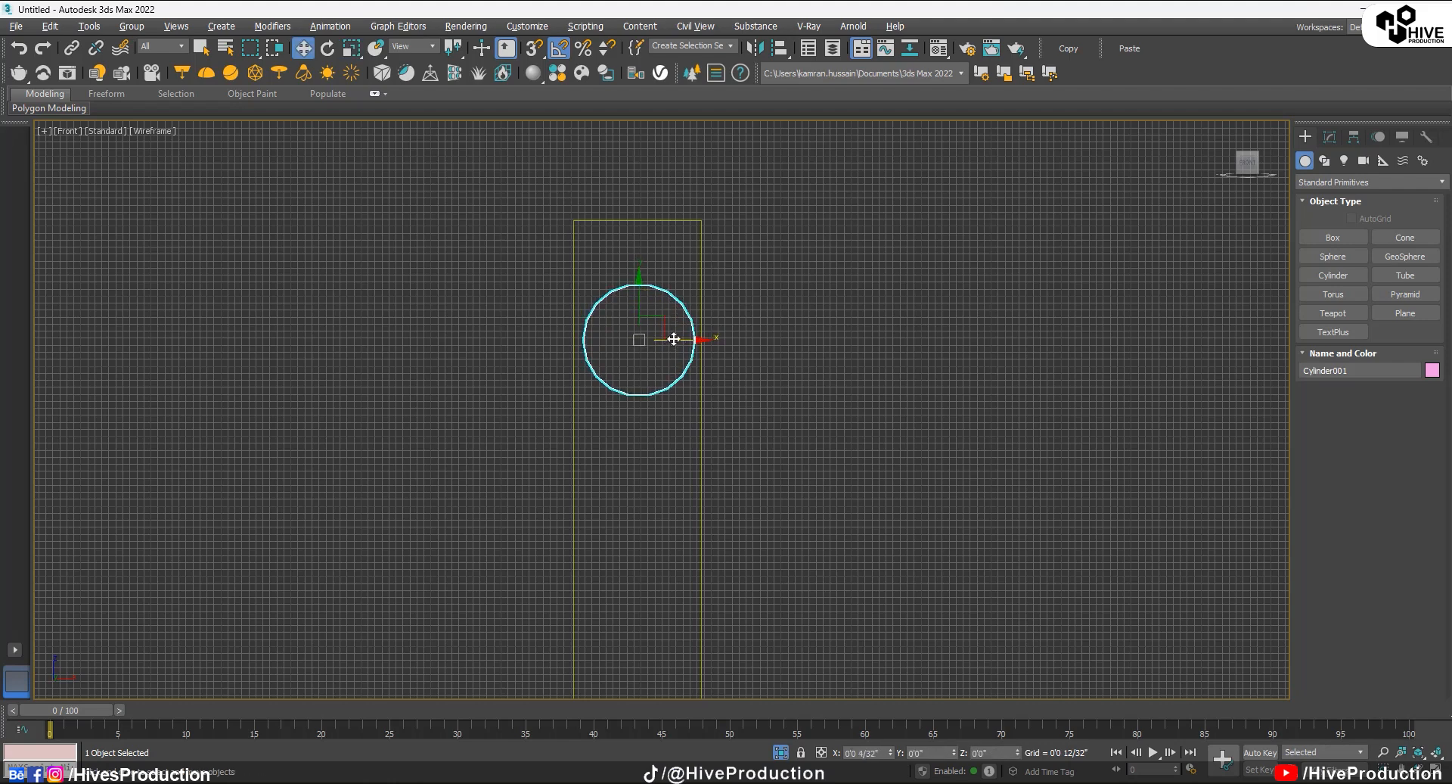
Step: Set the cylinder's sides to 60 and its height segments to 1
click(1330, 138)
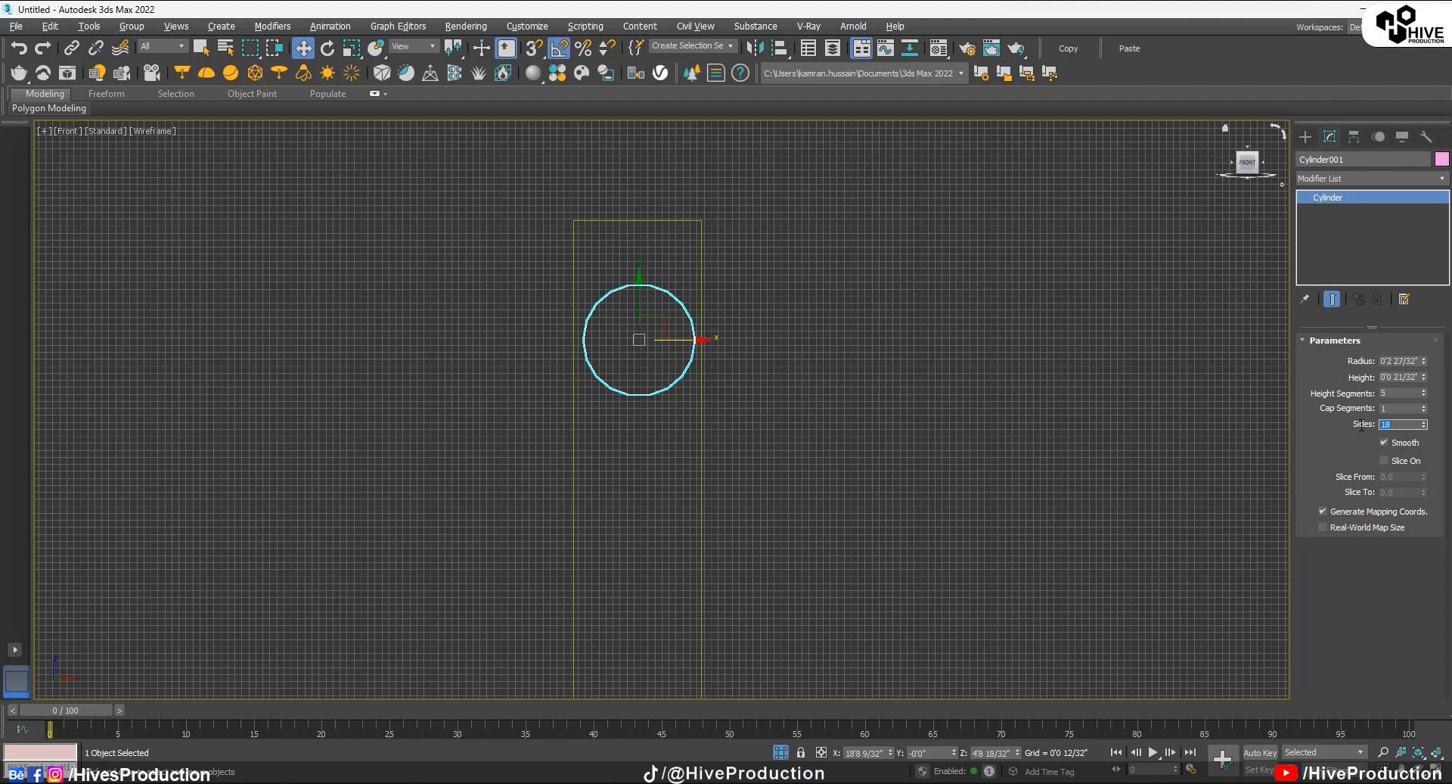
text(60)
key(Return)
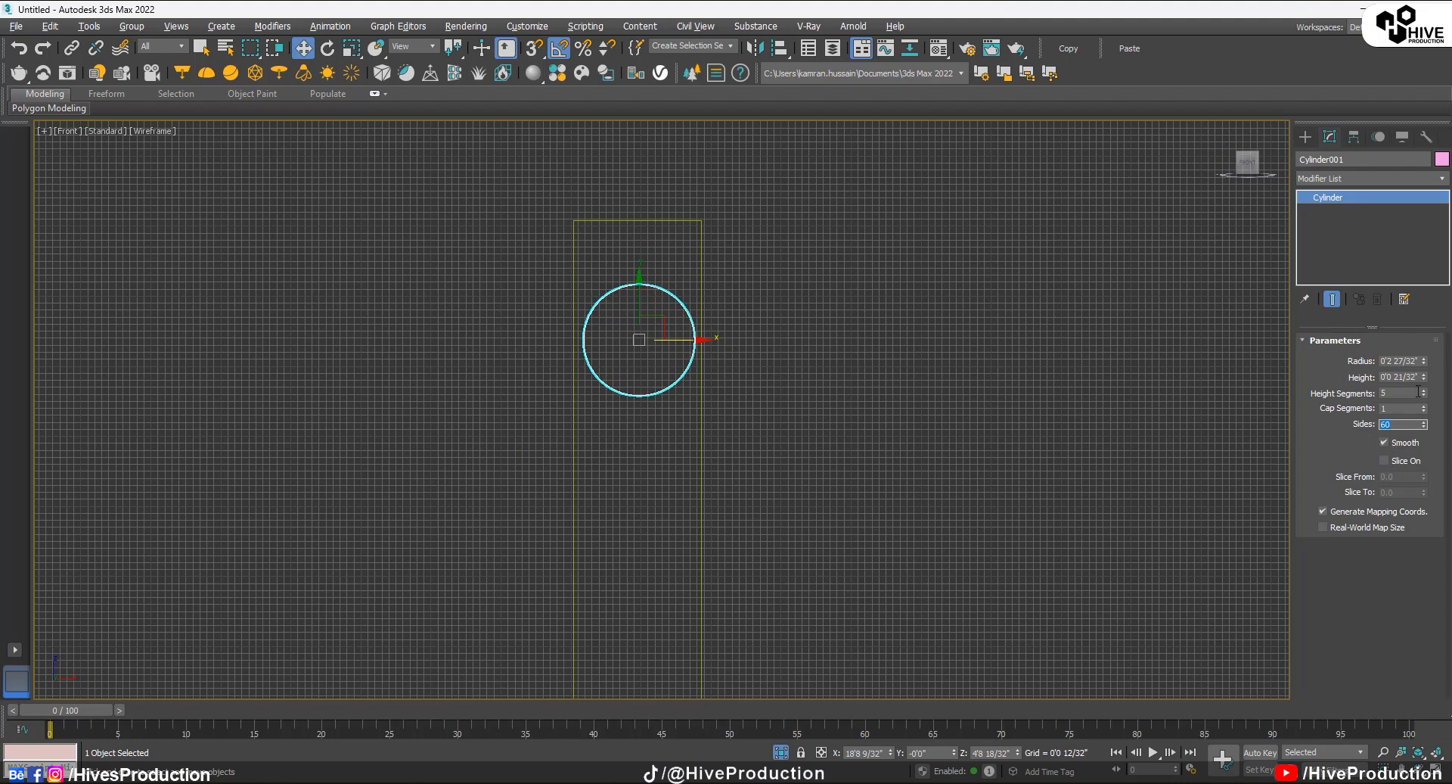
click(640, 372)
click(655, 393)
Step: Move the cylinder forward onto the tall box's front face
key(alt+w)
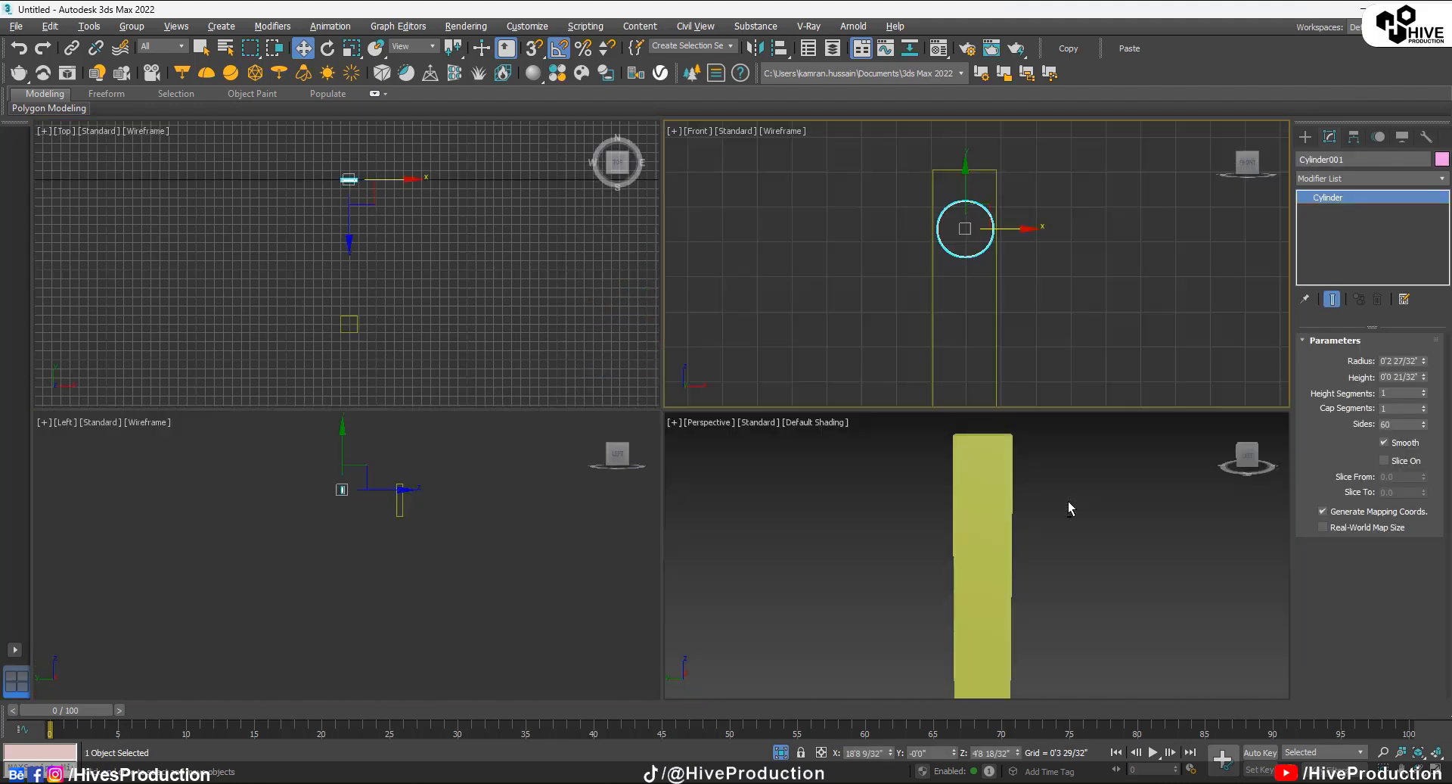
scroll(374, 505, up, 5)
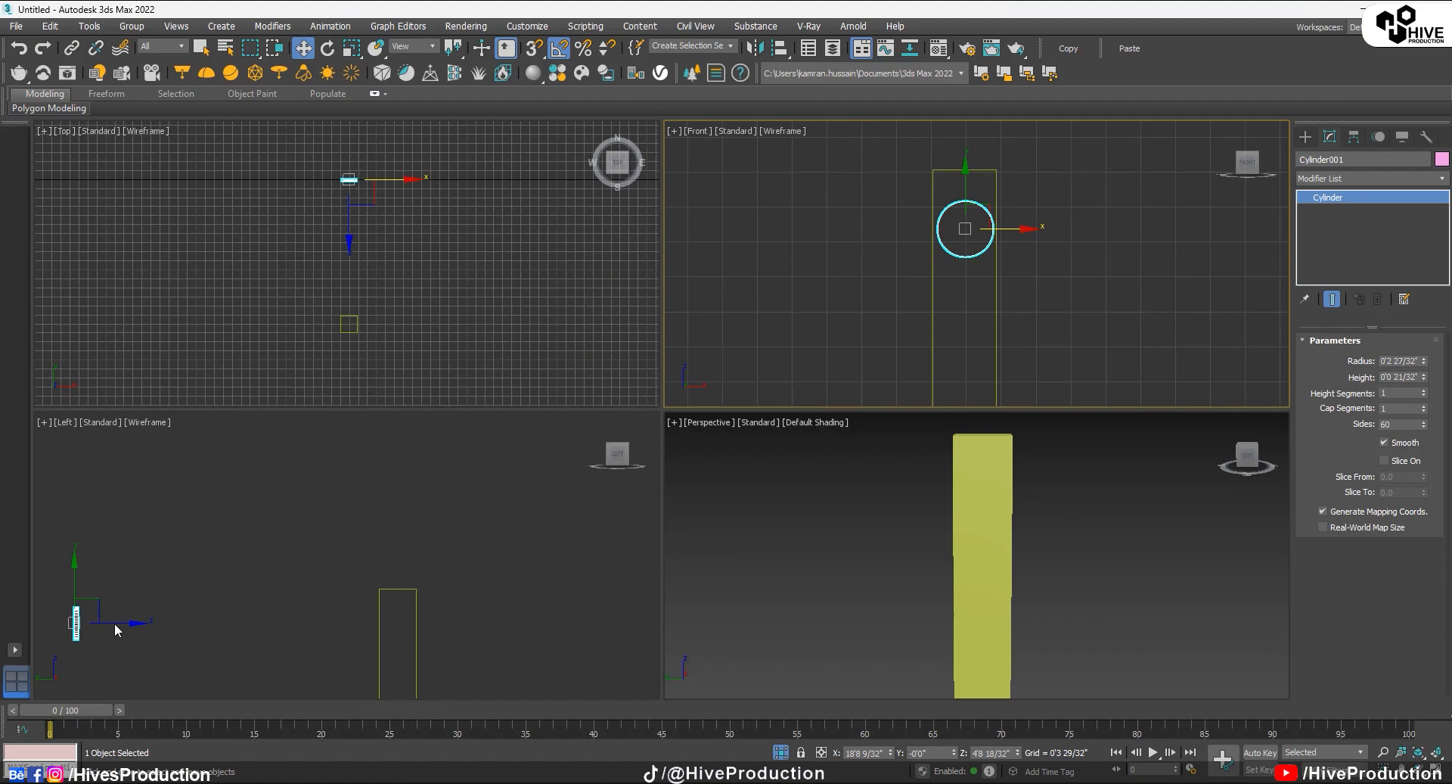
drag(115, 623, 455, 691)
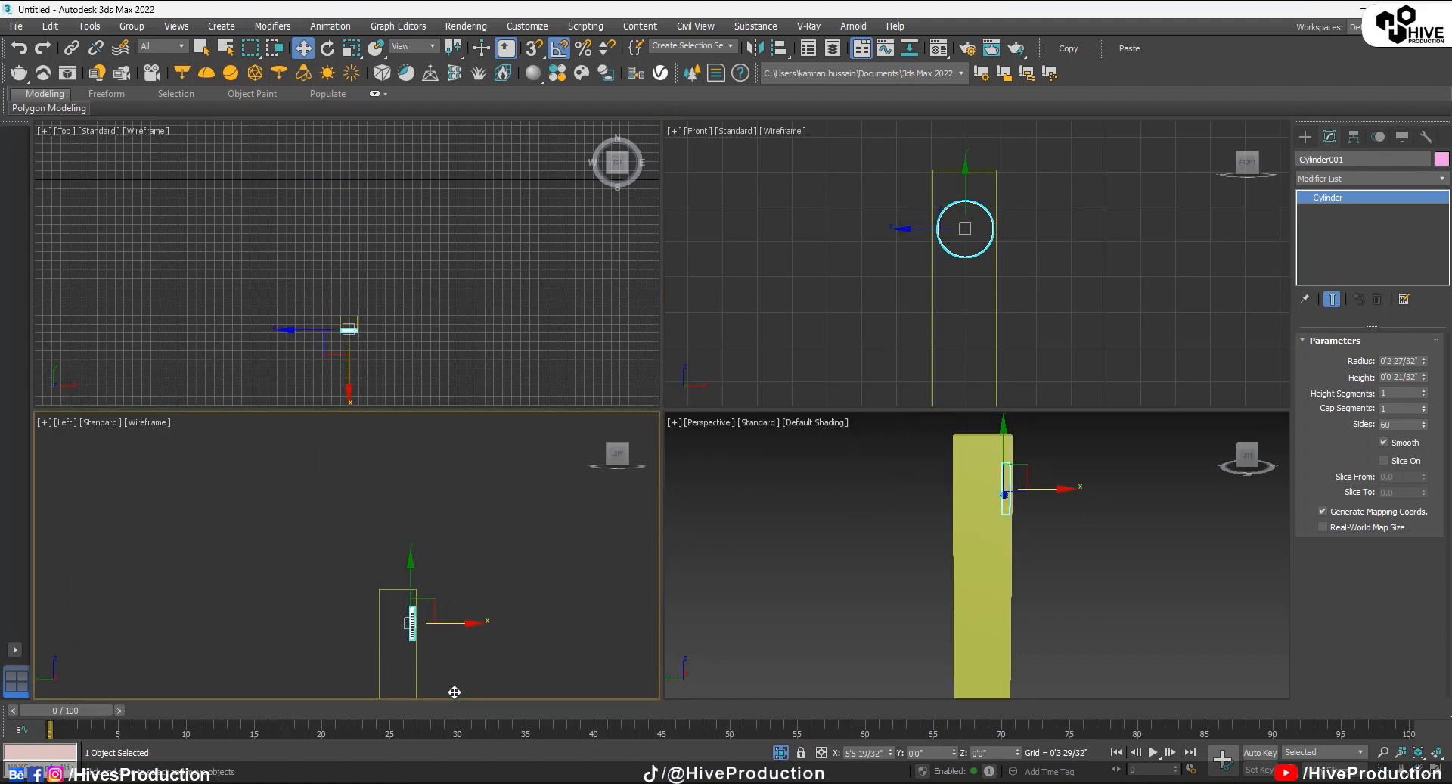
scroll(371, 355, up, 5)
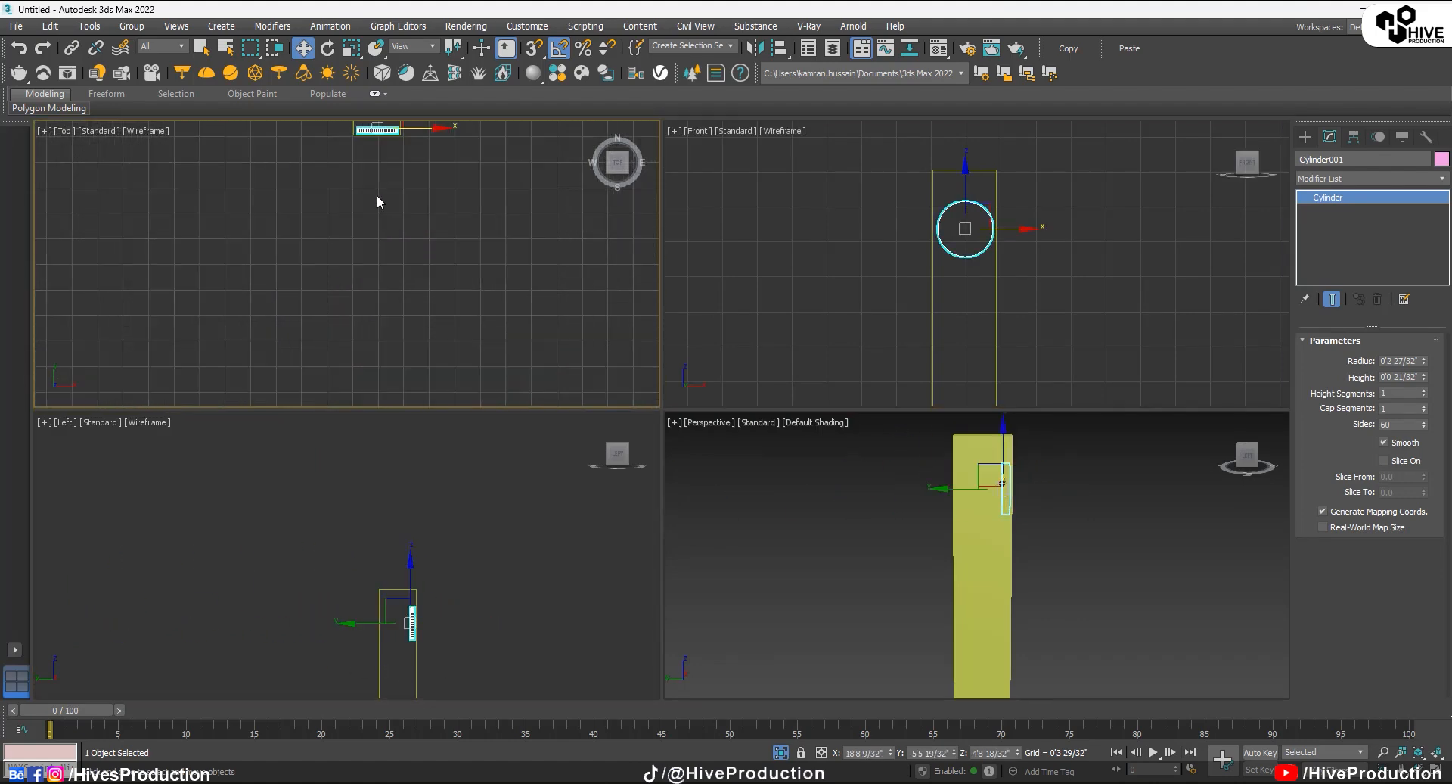
drag(360, 251, 363, 259)
scroll(354, 296, up, 6)
middle_drag(379, 331, 363, 303)
Step: Scale the cylinder down to a thin disc and align it on the tall box's front face
key(r)
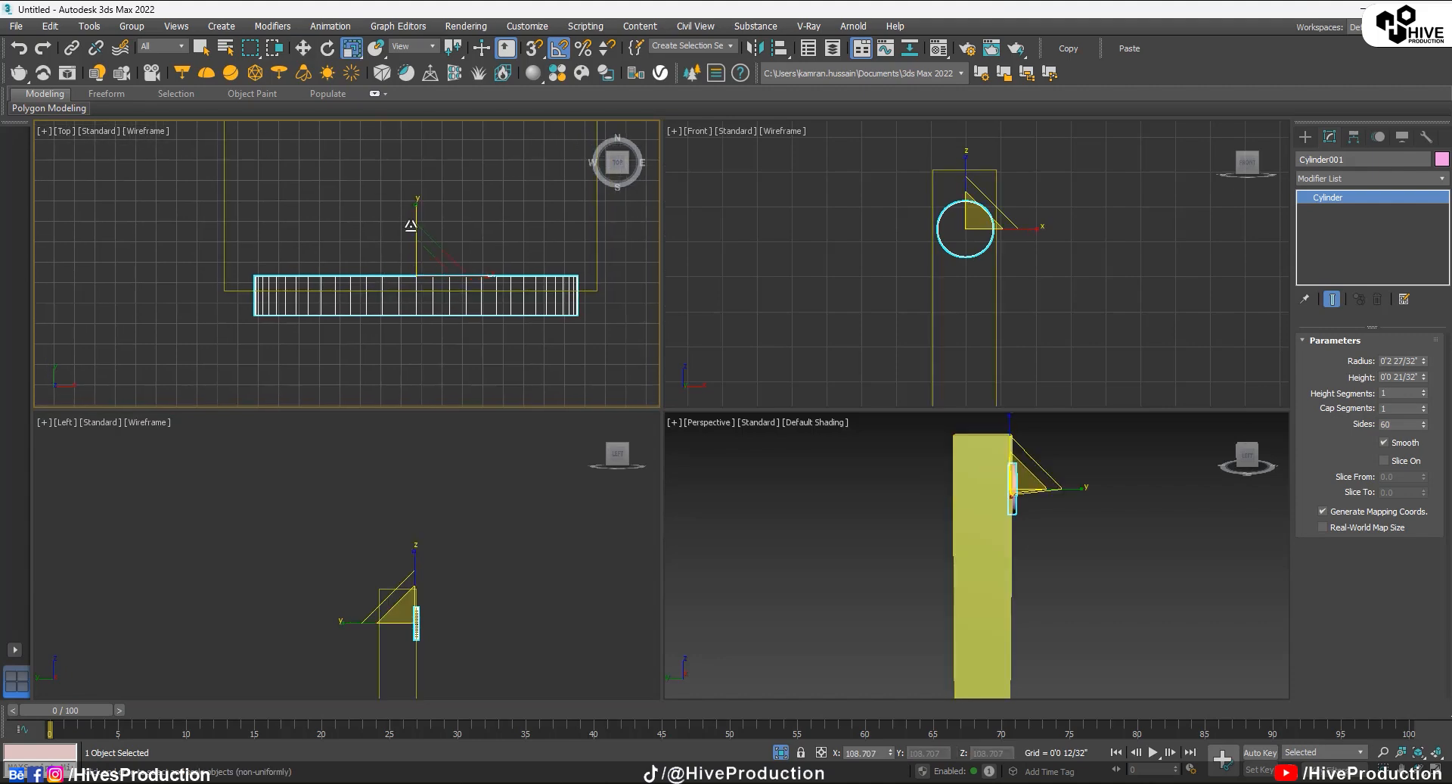
drag(416, 229, 450, 420)
key(w)
drag(422, 233, 421, 243)
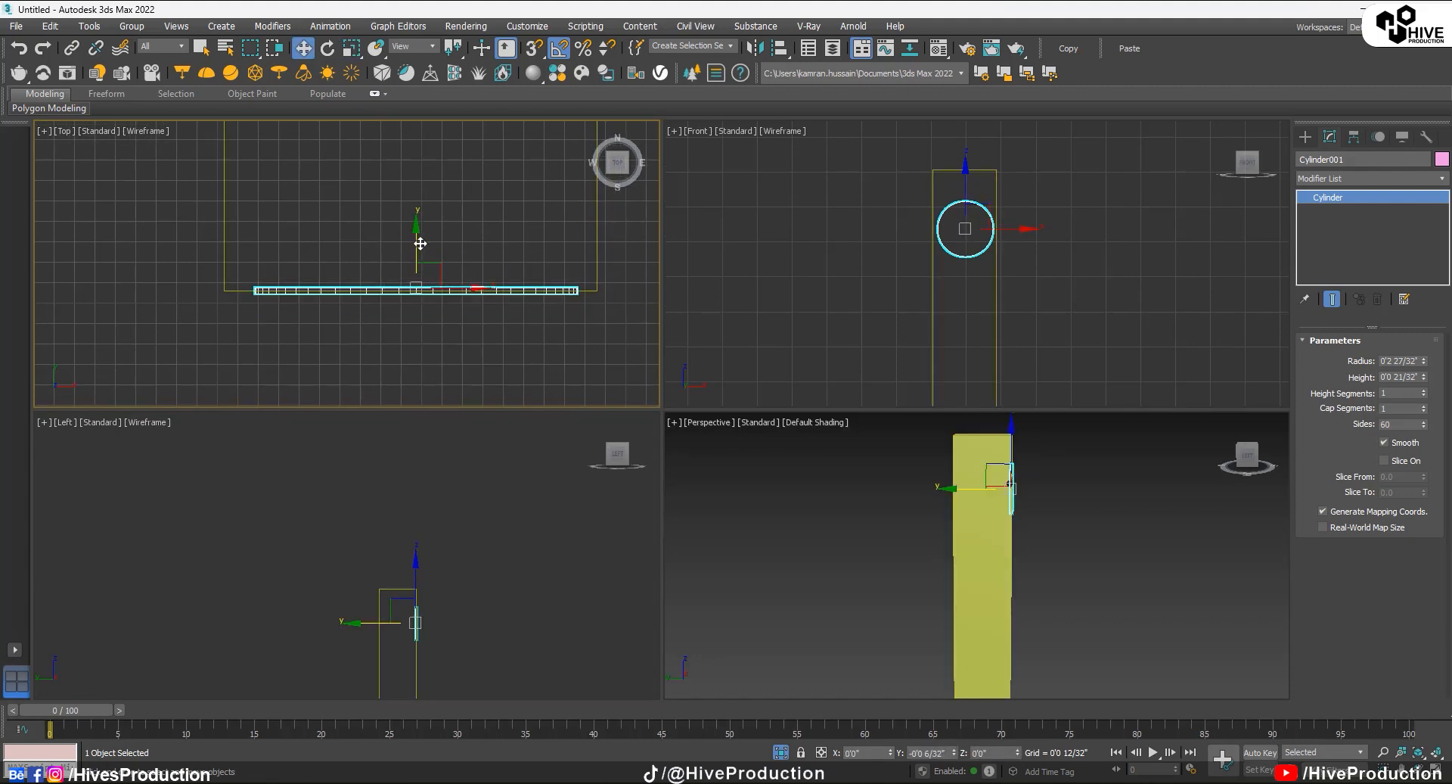
drag(460, 288, 454, 290)
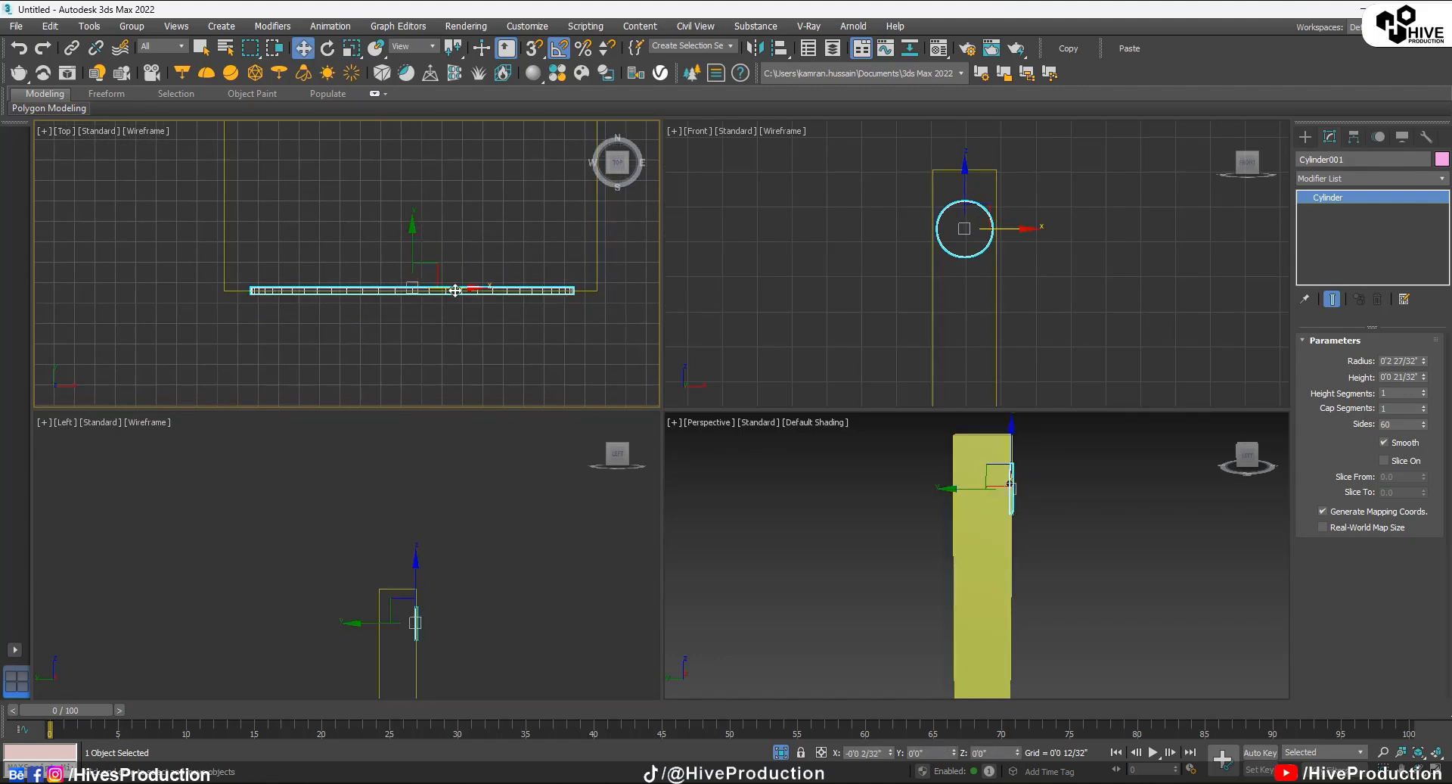
Step: Draw a torus centred on the disc in the Front view, about 2 28/32" in radius 1 and 14/32" in radius 2
click(1133, 284)
scroll(1024, 250, up, 4)
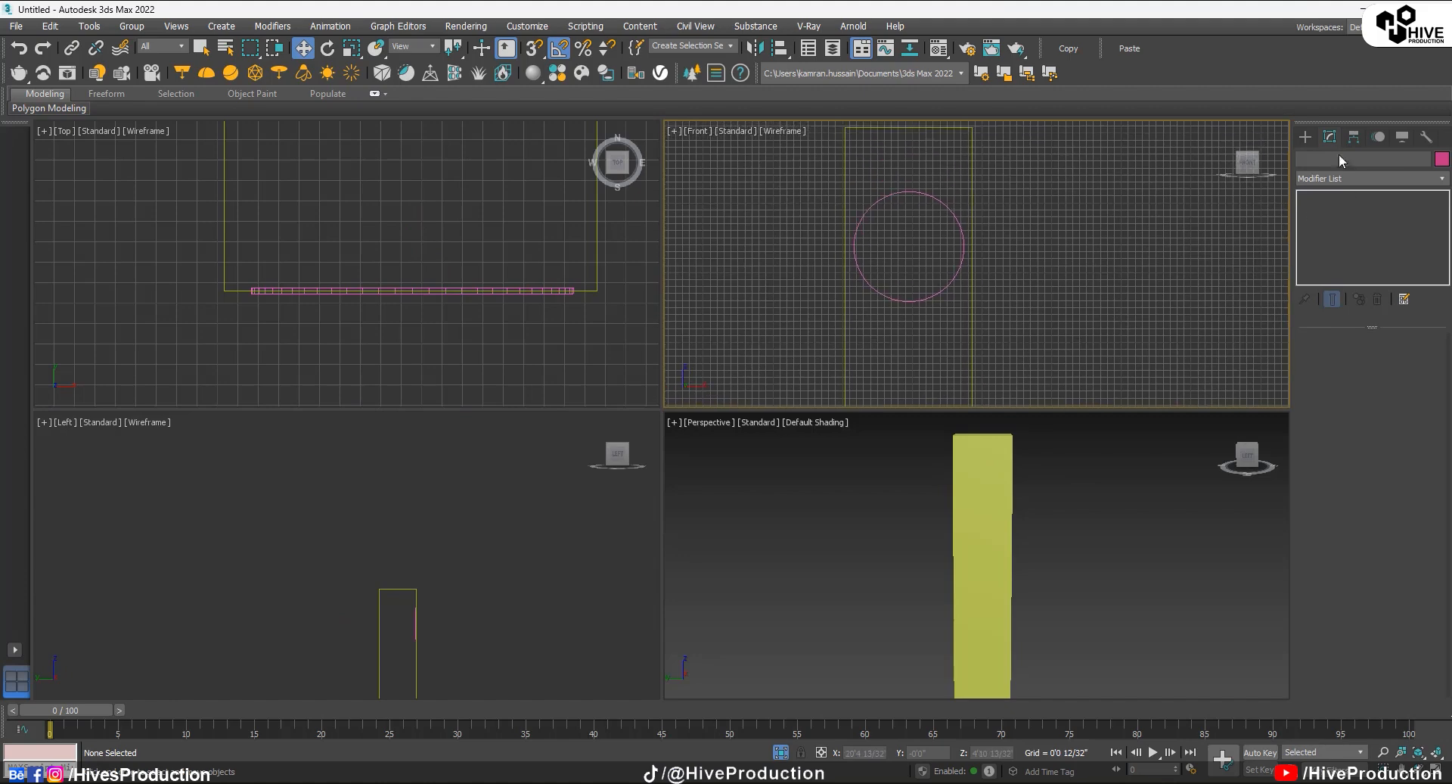
click(1306, 136)
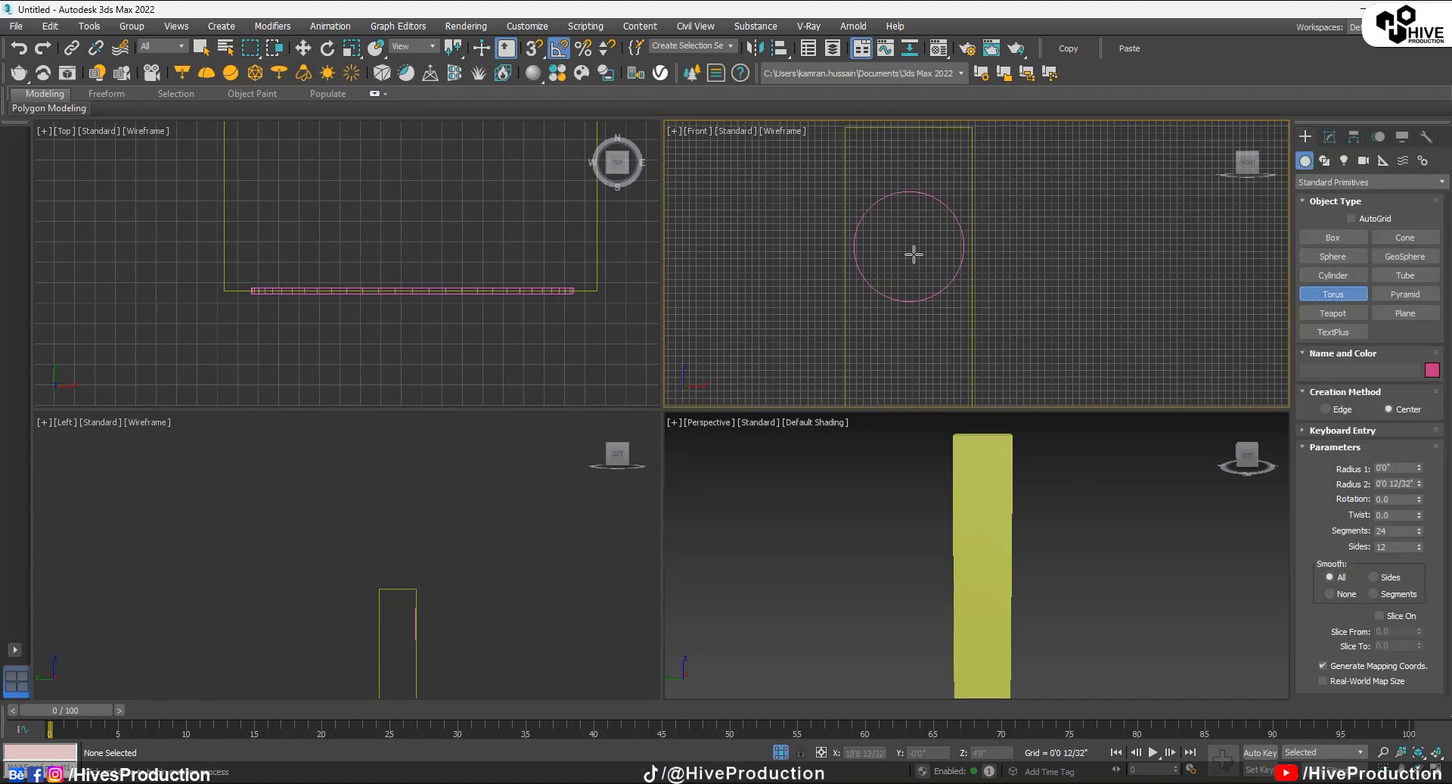
drag(910, 246, 943, 296)
click(942, 297)
Step: Move the torus forward so it sits on the disc at the front of the box
middle_click(337, 254)
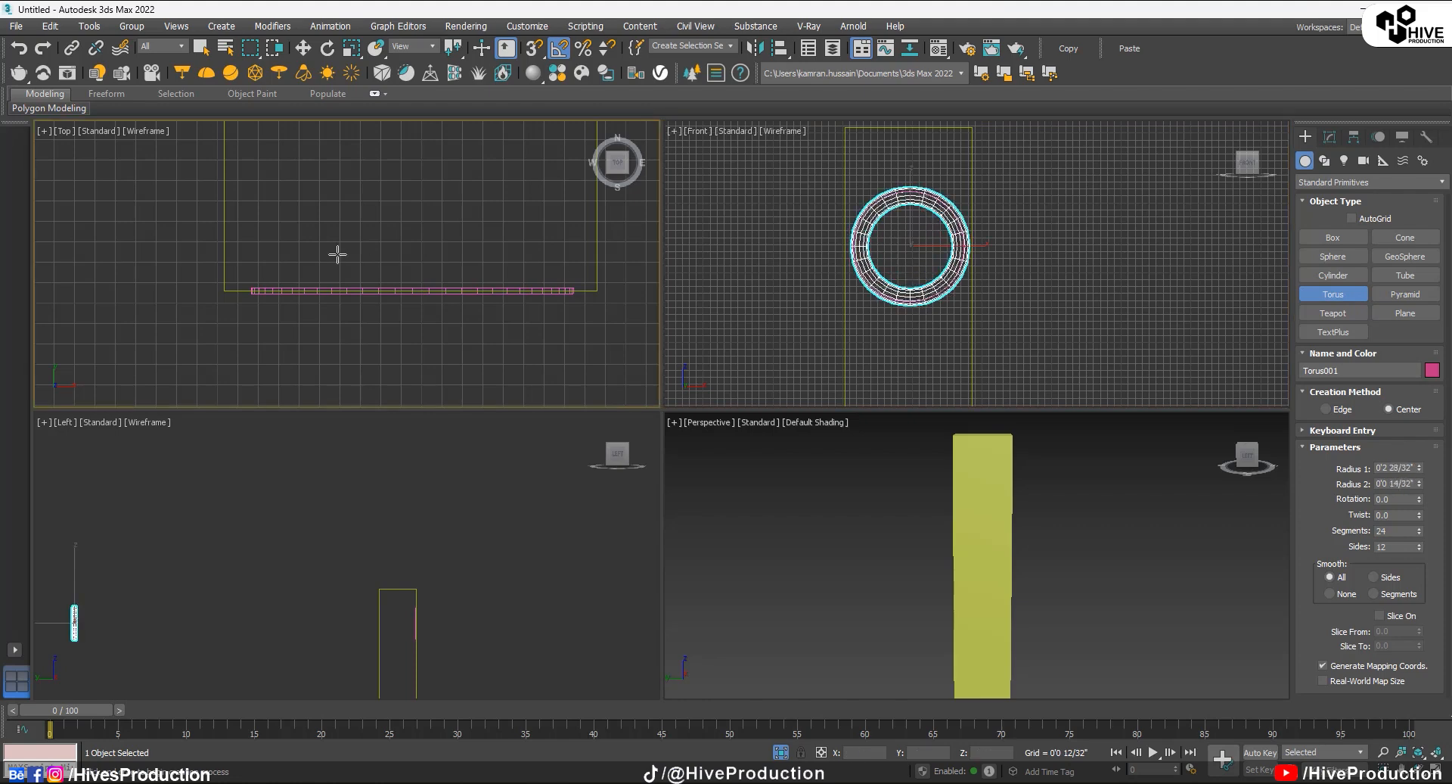
scroll(421, 275, down, 8)
scroll(420, 275, down, 5)
key(w)
middle_drag(428, 157, 428, 209)
drag(420, 150, 445, 297)
alt+middle_drag(1233, 574, 1048, 563)
scroll(1012, 527, up, 3)
scroll(399, 317, up, 3)
middle_drag(436, 326, 446, 219)
scroll(446, 219, up, 8)
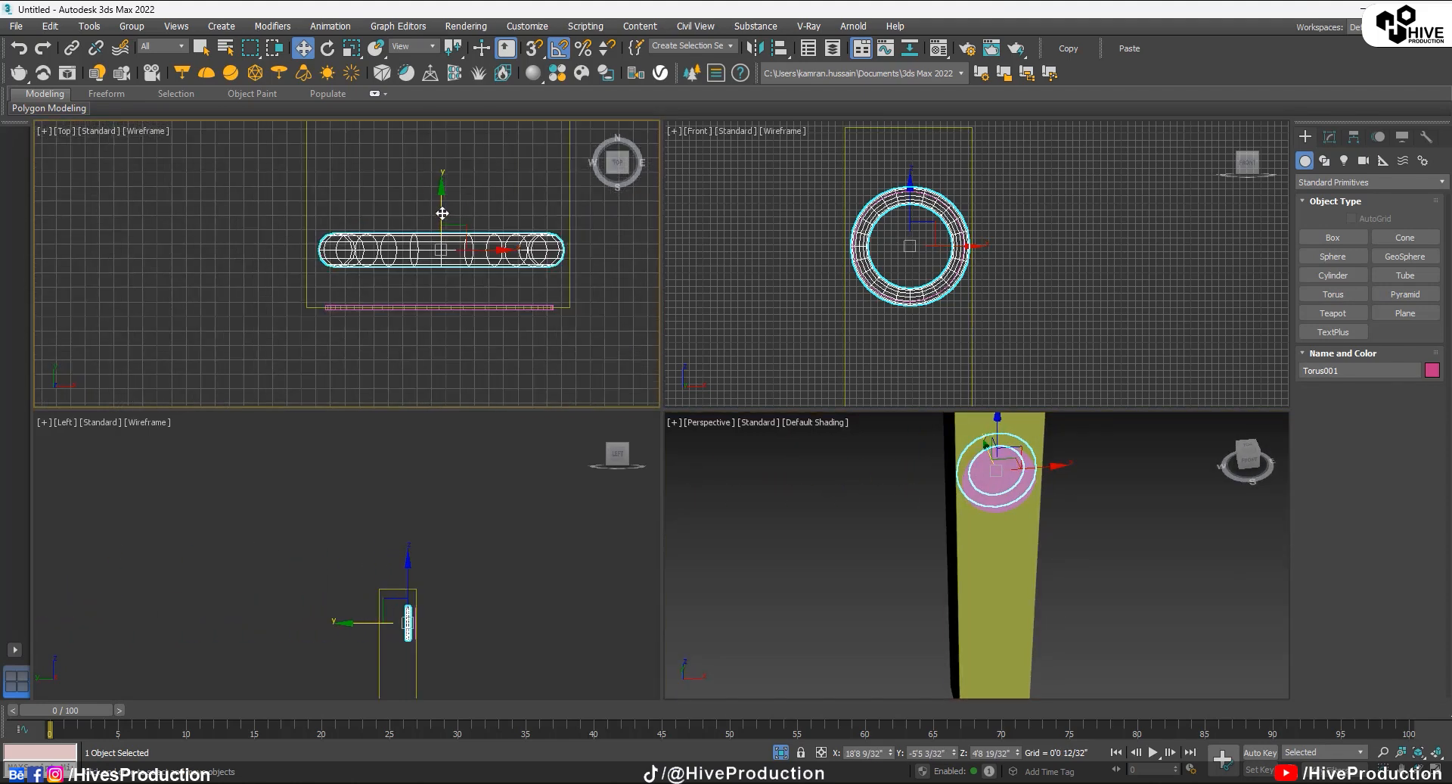
drag(444, 213, 451, 274)
Step: Set the torus's sides to 25 and its segments to 60
scroll(961, 231, up, 6)
click(1329, 136)
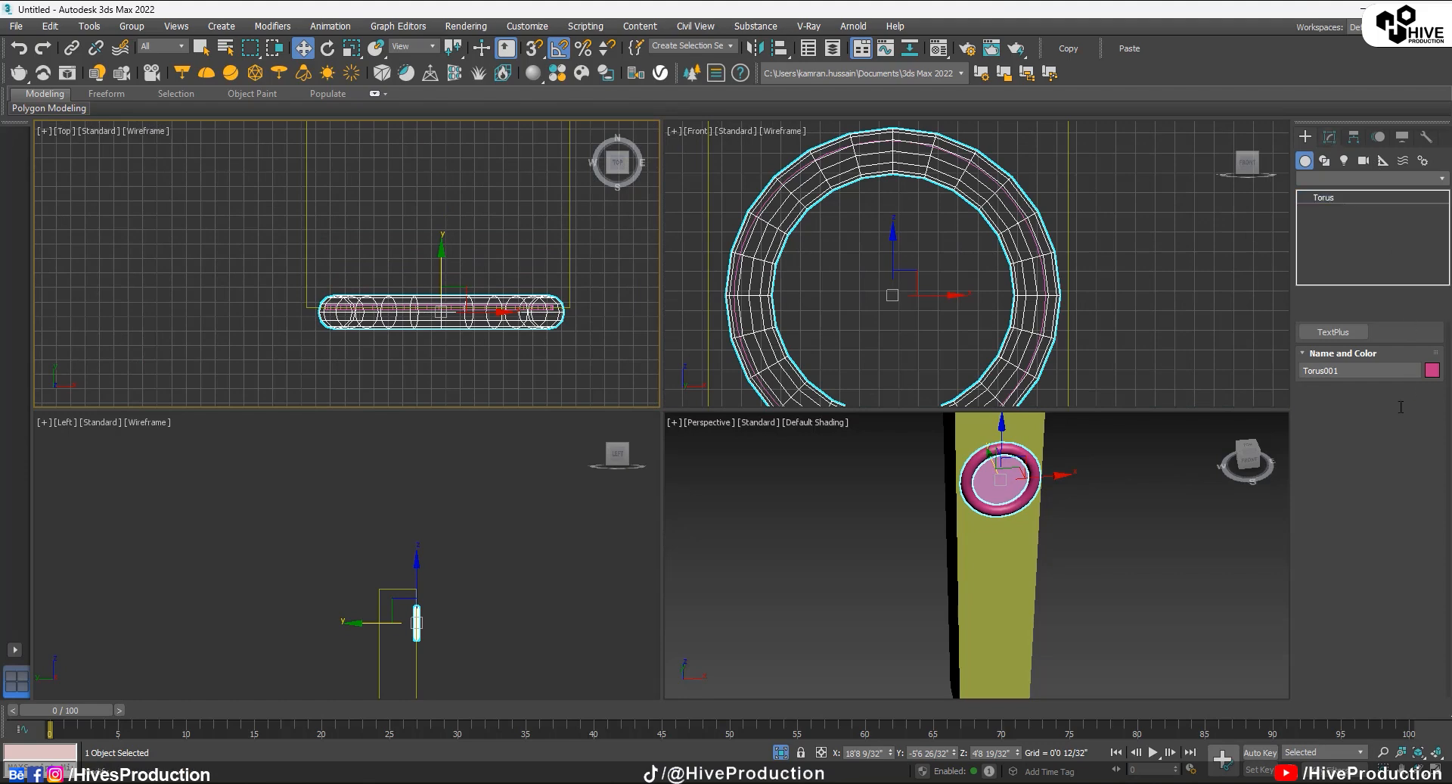
text(2)
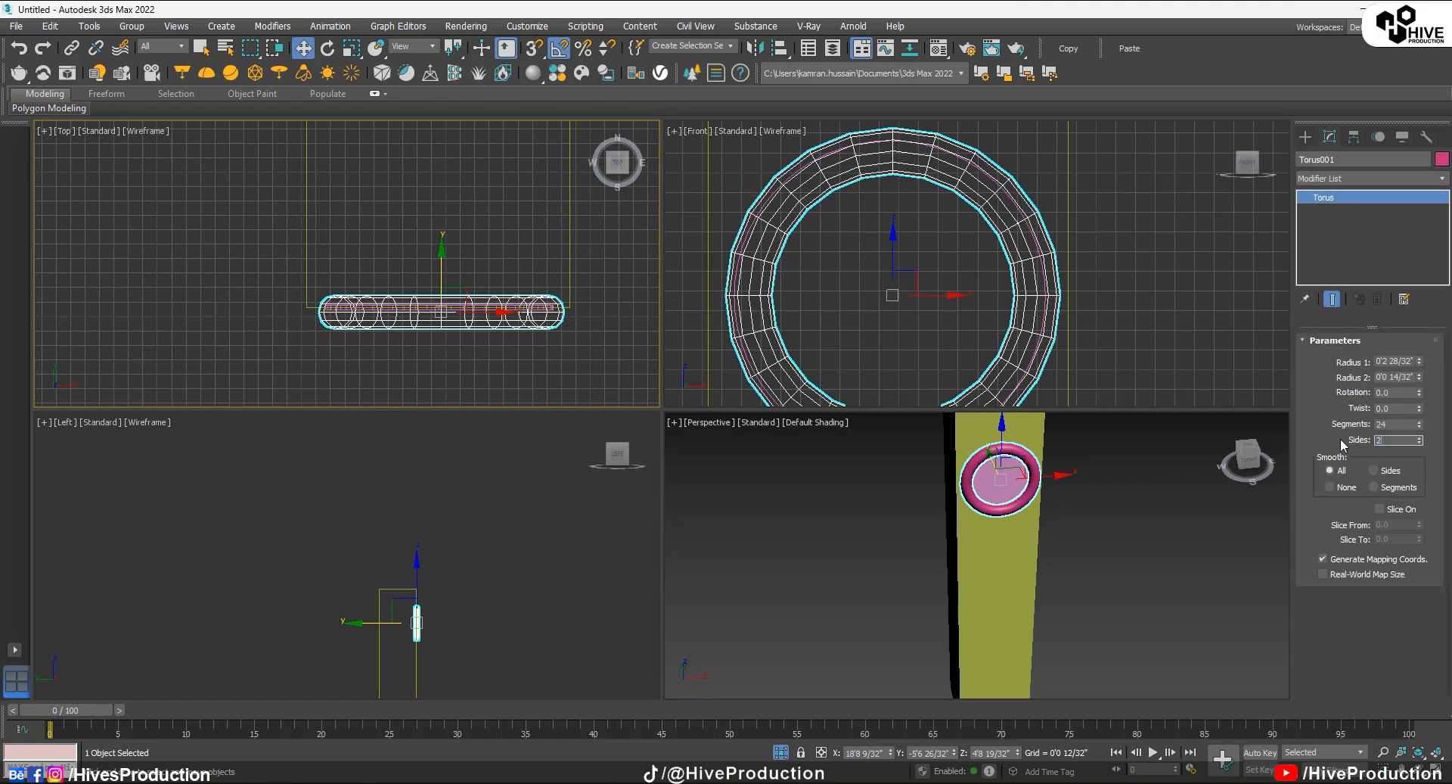
text(5)
key(Return)
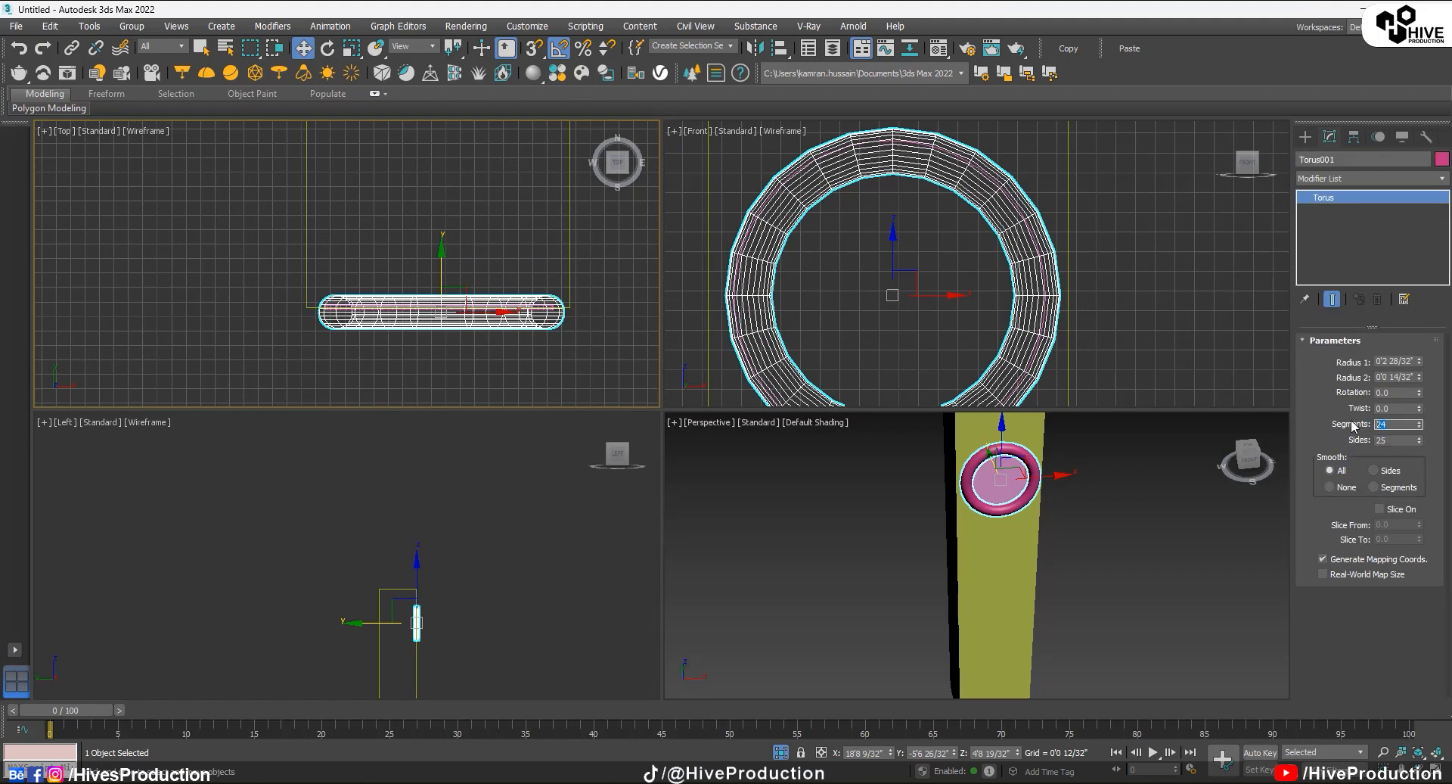
text(60)
key(Return)
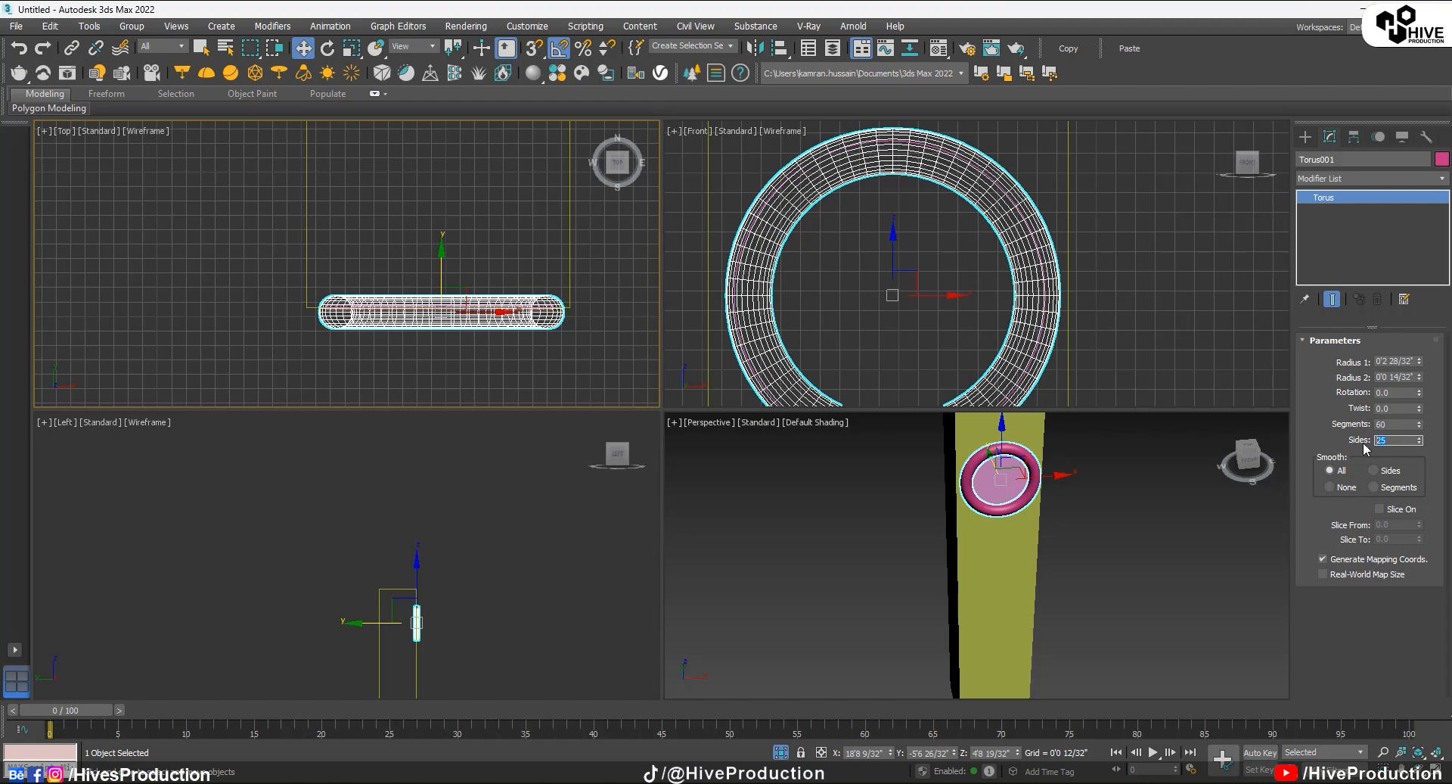
Step: Reduce the torus's two radii so it fits inside the disc's edge, and centre it on the disc
drag(1421, 383, 1413, 362)
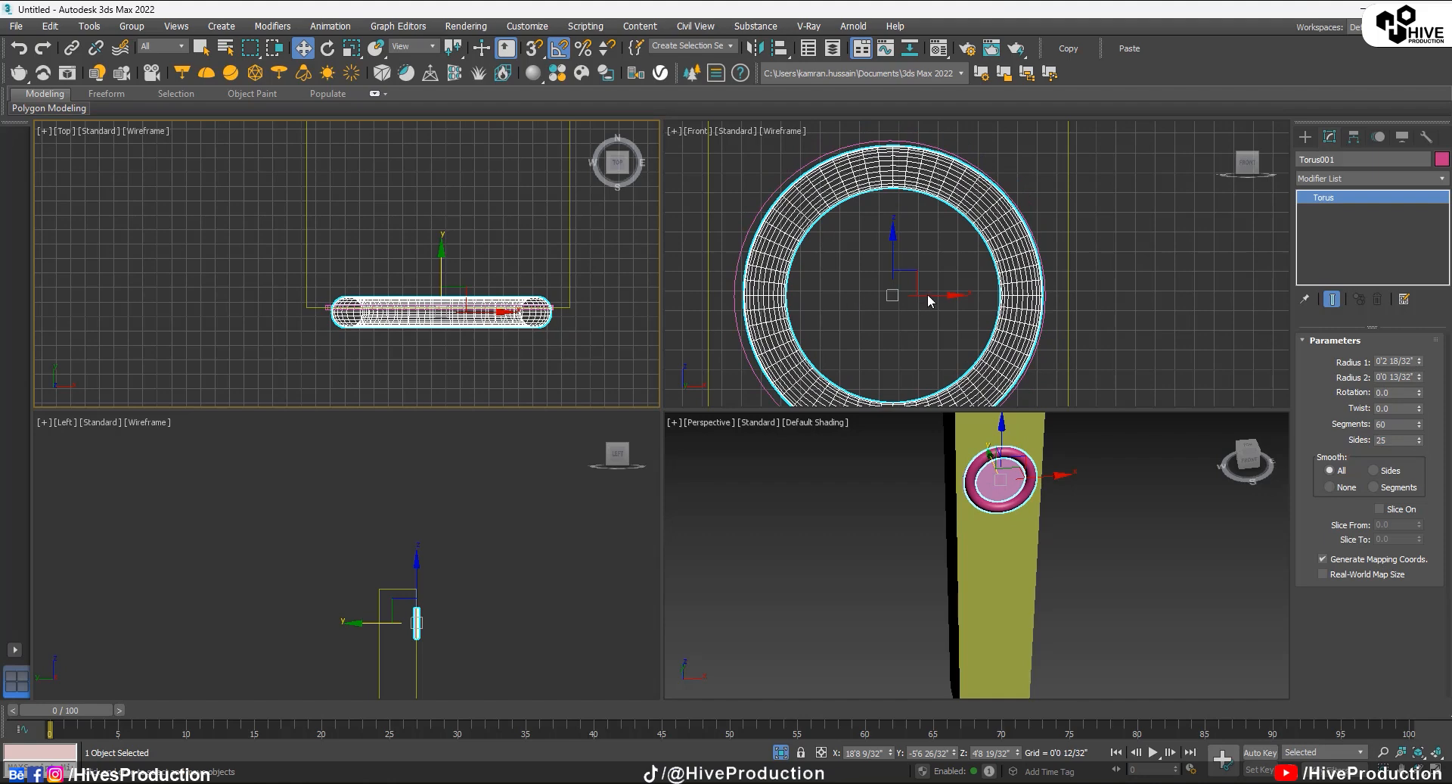
drag(930, 300, 928, 300)
drag(1421, 370, 1420, 366)
Step: Draw a sphere about 26/32" in radius at the centre of the torus in the Front view
click(1306, 137)
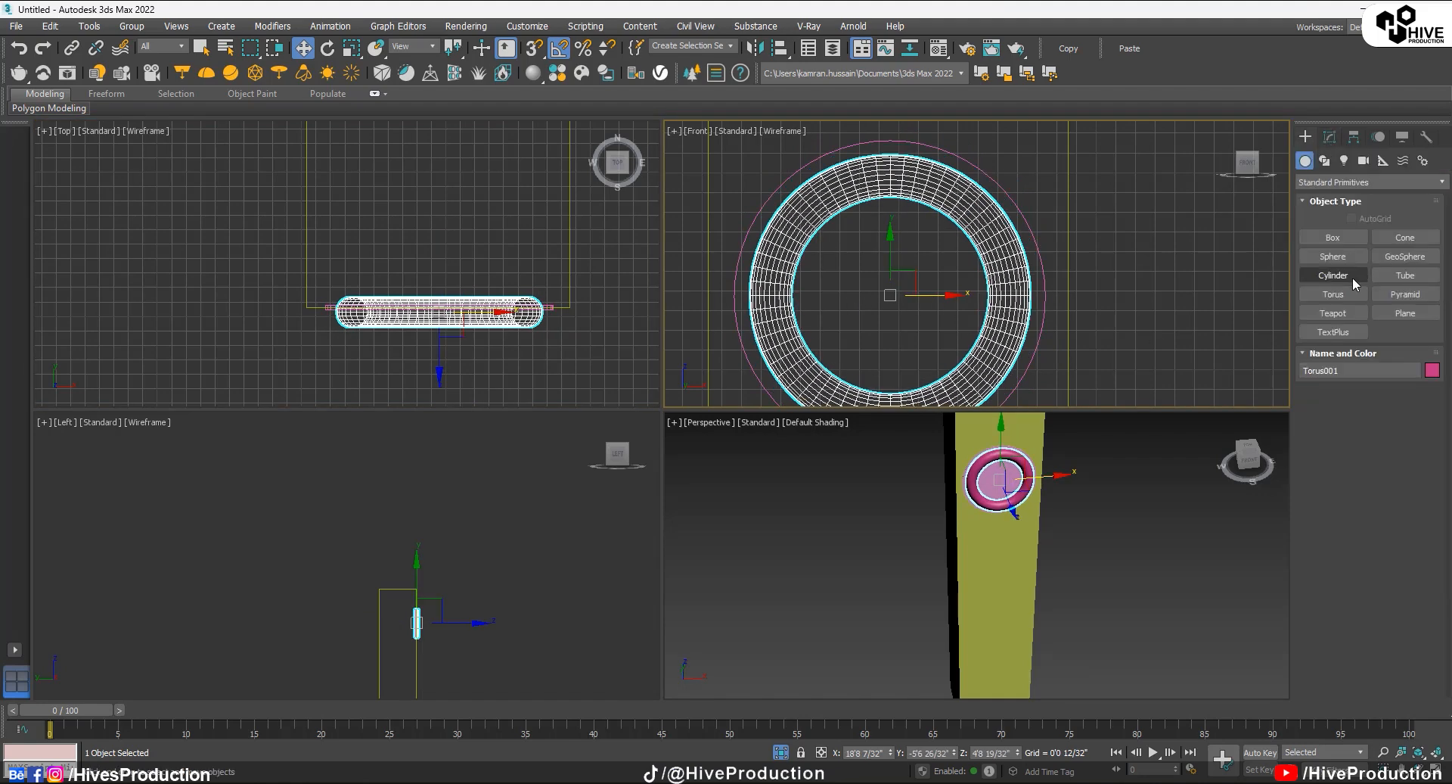
click(1333, 257)
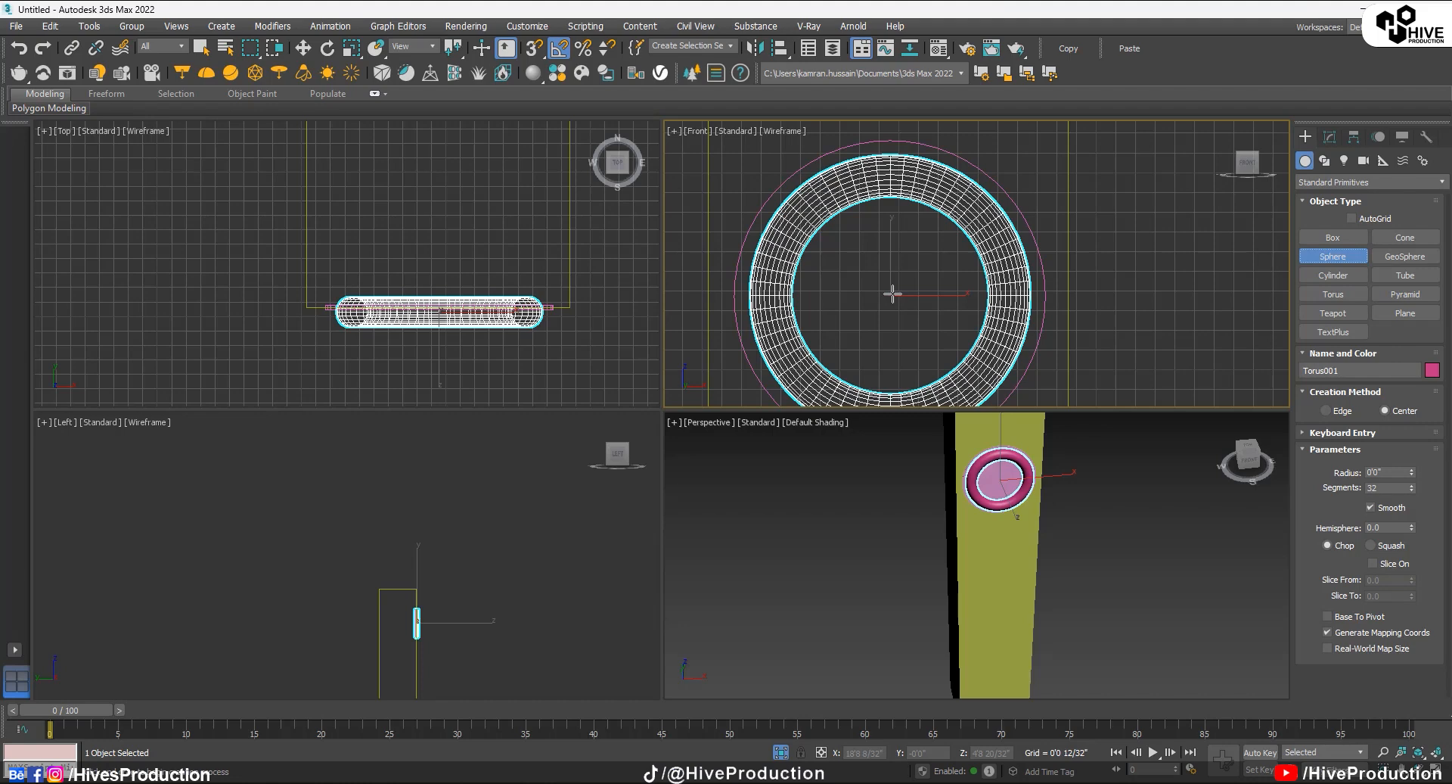
drag(891, 294, 933, 295)
Step: Flatten the sphere front to back and move it onto the centre of the disc
scroll(348, 280, down, 10)
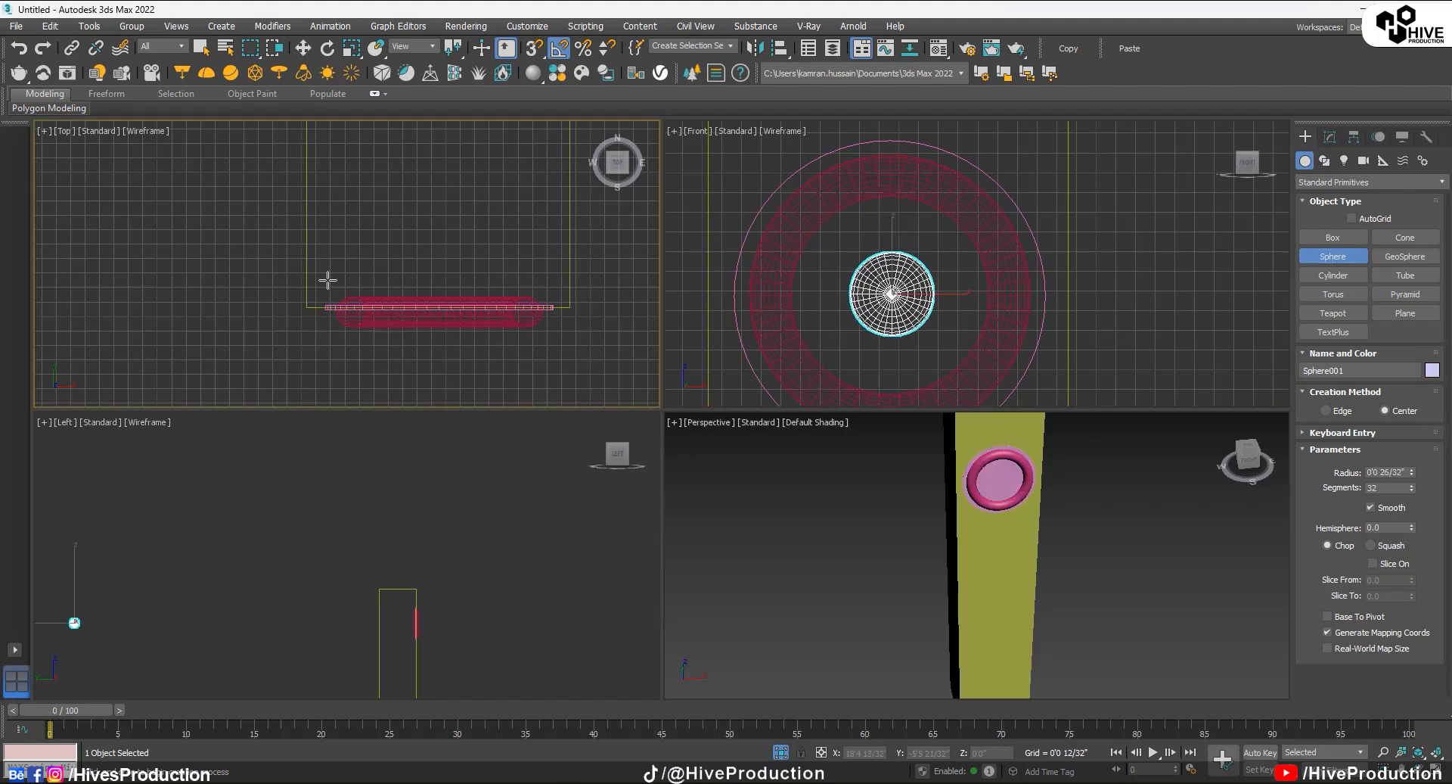
middle_drag(88, 635, 234, 587)
right_click(234, 587)
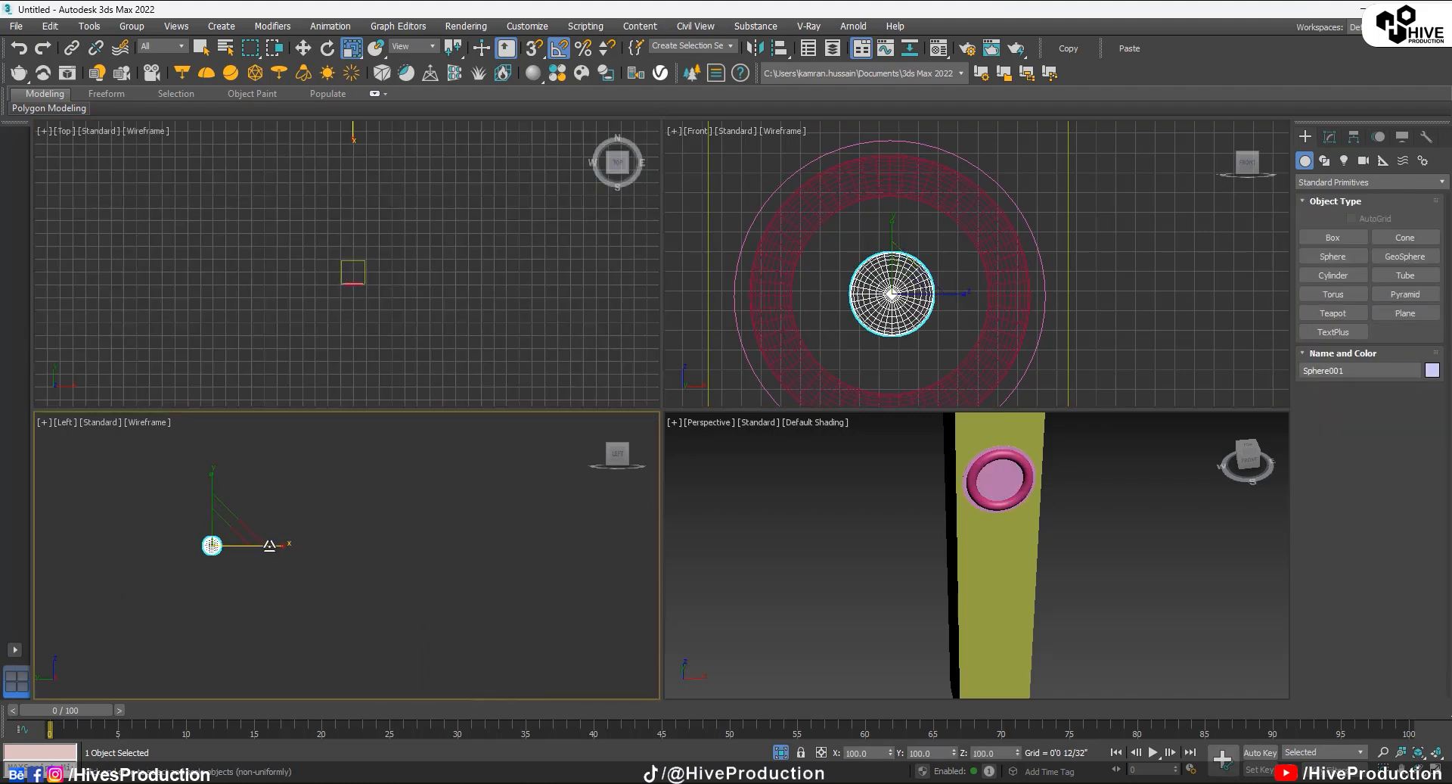
key(w)
drag(261, 546, 612, 593)
middle_drag(612, 593, 195, 631)
scroll(193, 628, up, 4)
drag(127, 558, 590, 562)
middle_drag(590, 562, 123, 579)
drag(123, 576, 325, 586)
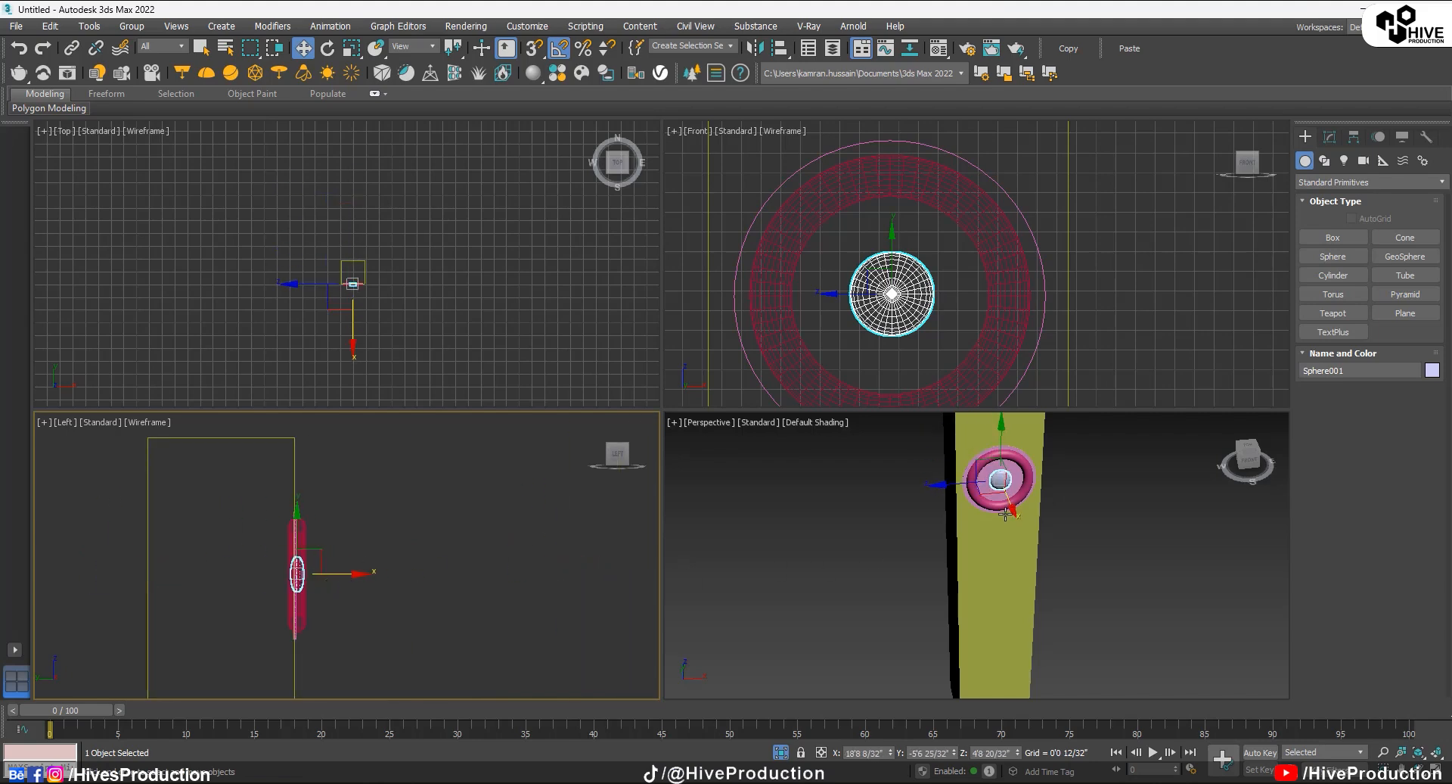
Step: Check the speaker in perspective and move its disc forward about 1/32"
click(1074, 514)
scroll(1003, 508, up, 2)
key(alt+w)
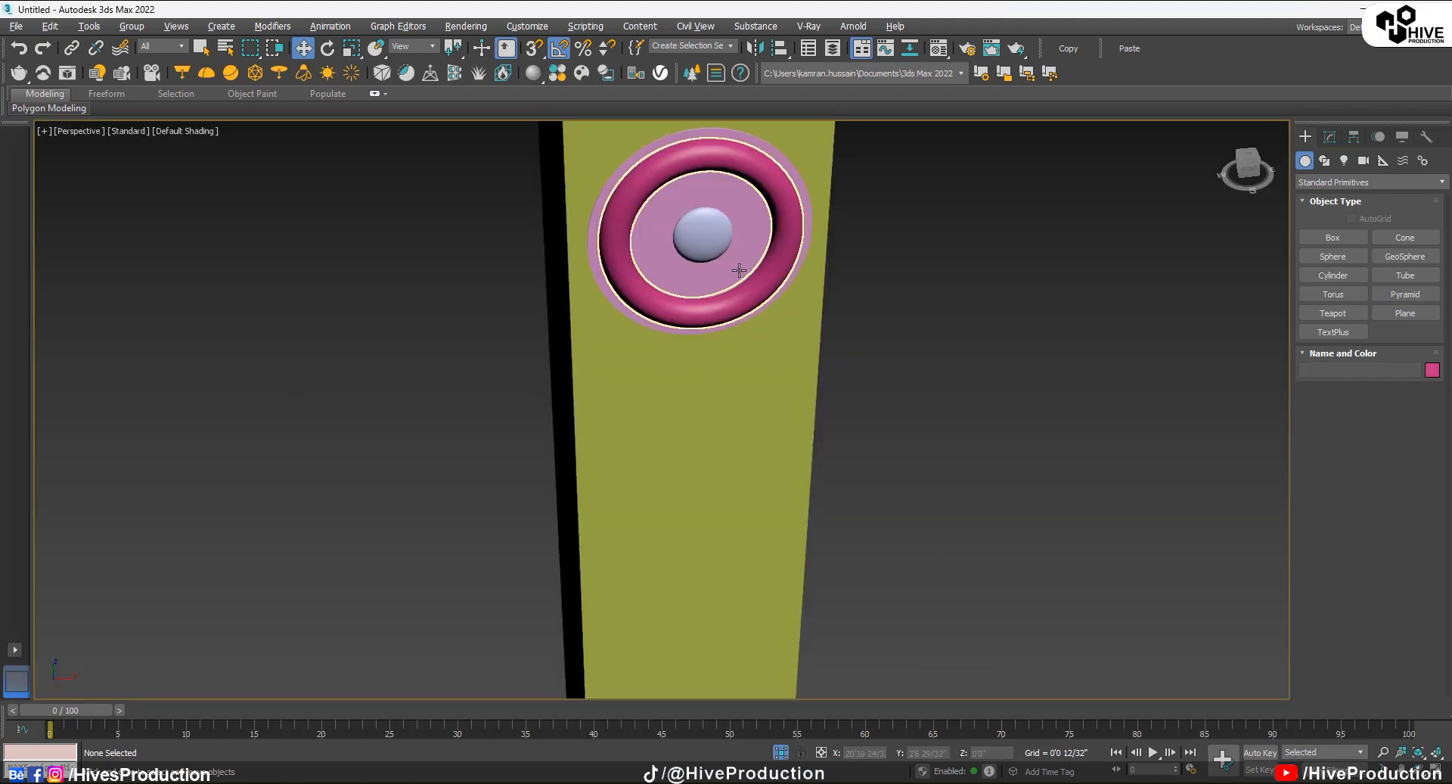
alt+middle_drag(681, 201, 534, 201)
key(alt+w)
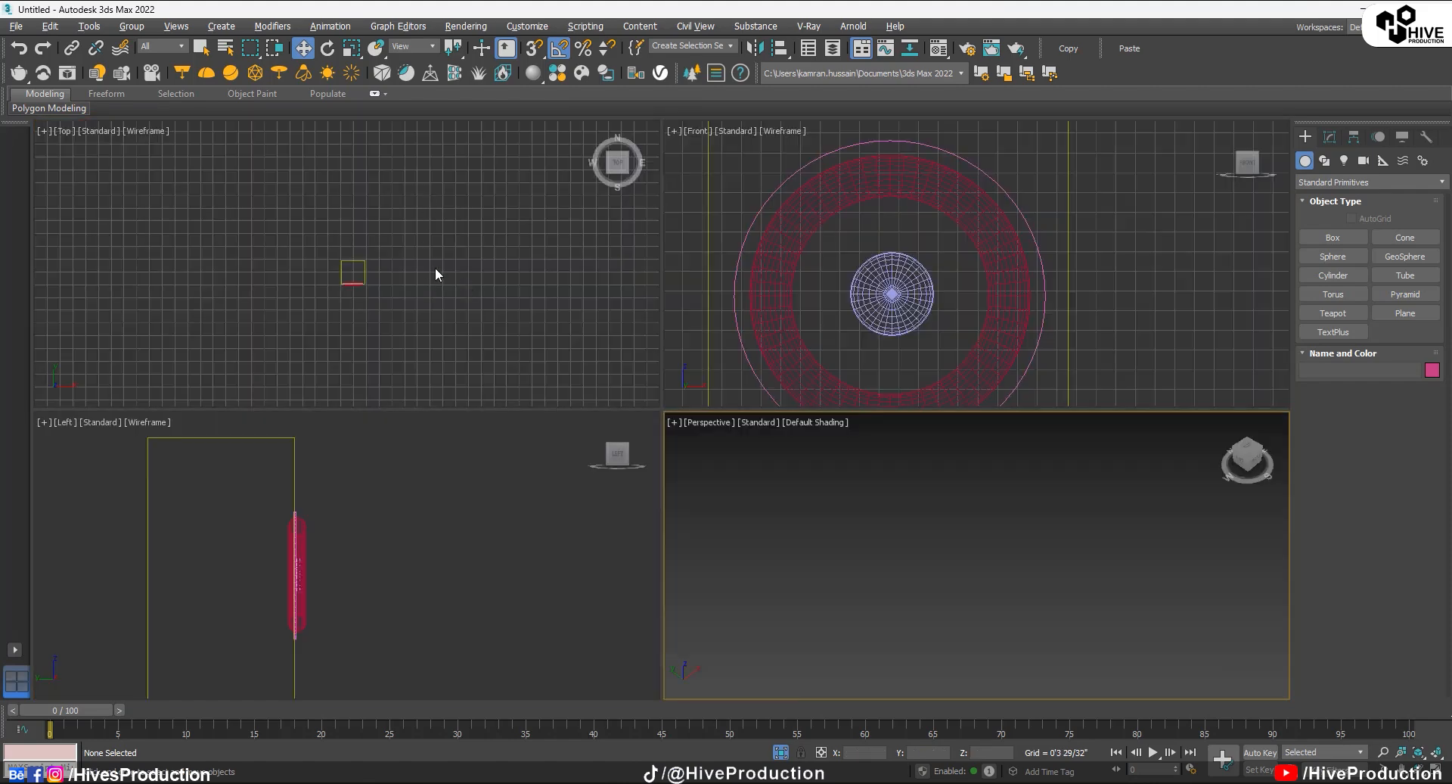
scroll(436, 274, up, 8)
click(221, 339)
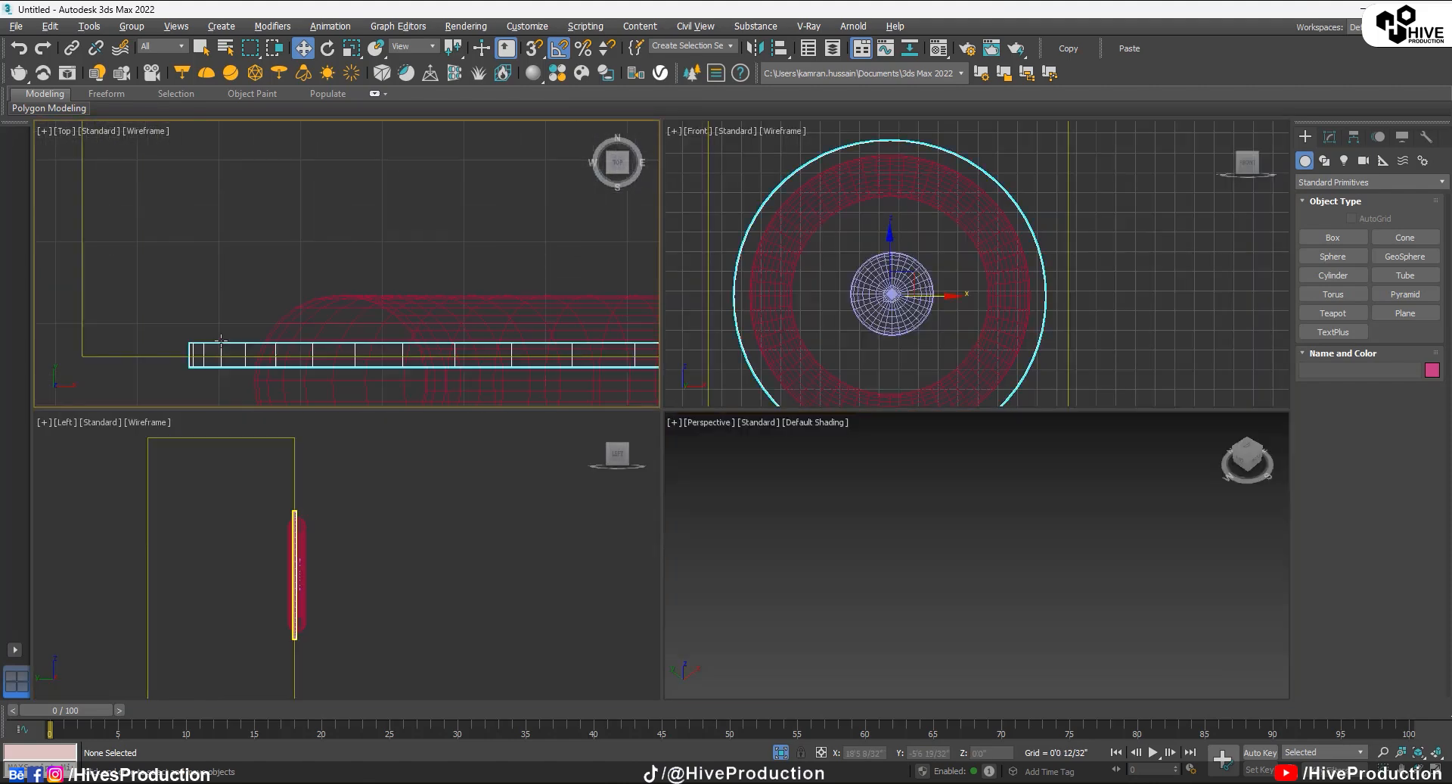
middle_drag(486, 300, 239, 189)
drag(587, 198, 596, 210)
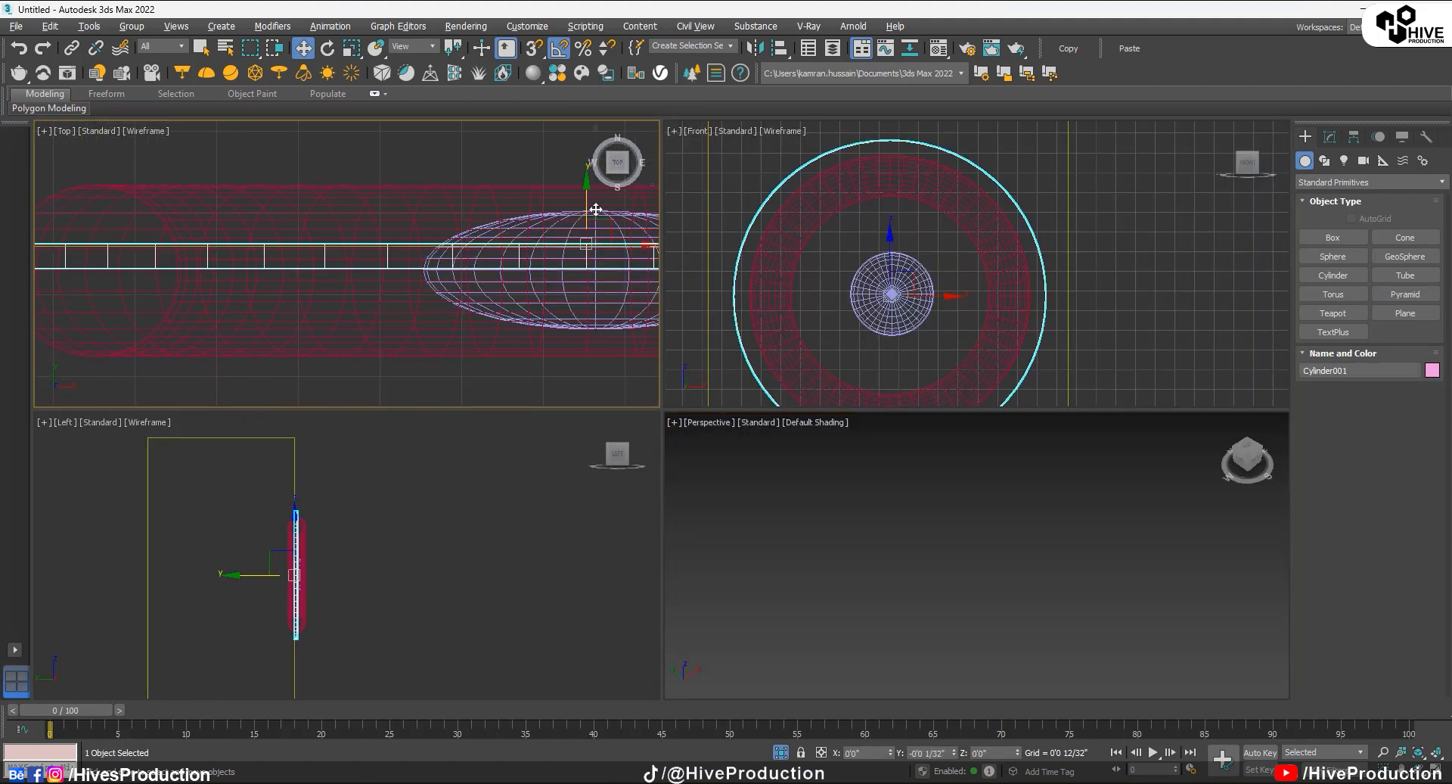
scroll(902, 286, down, 5)
Step: Select the speaker's disc, torus and sphere and raise them closer to the top of the box
click(1087, 316)
scroll(898, 333, up, 2)
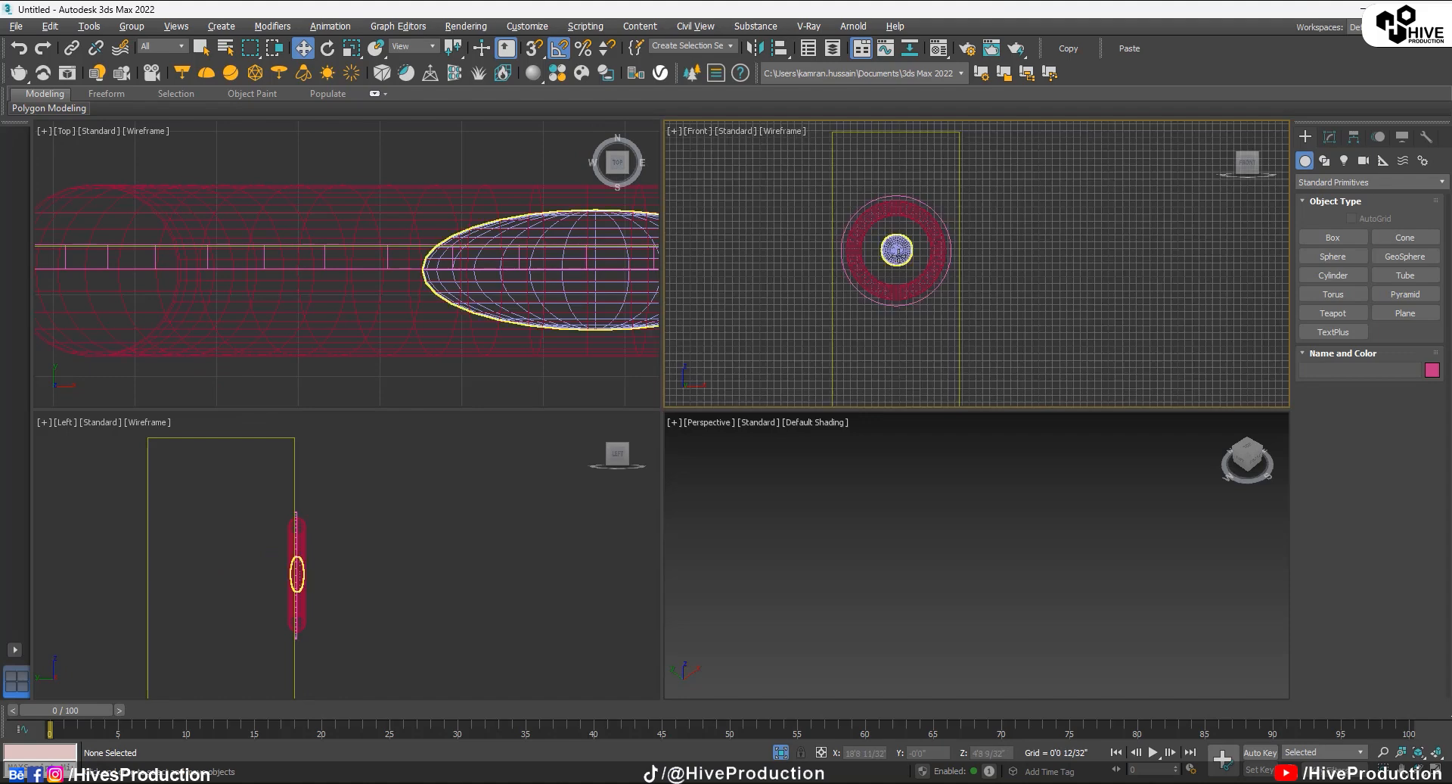
click(897, 249)
key(ctrl+a)
middle_click(973, 530)
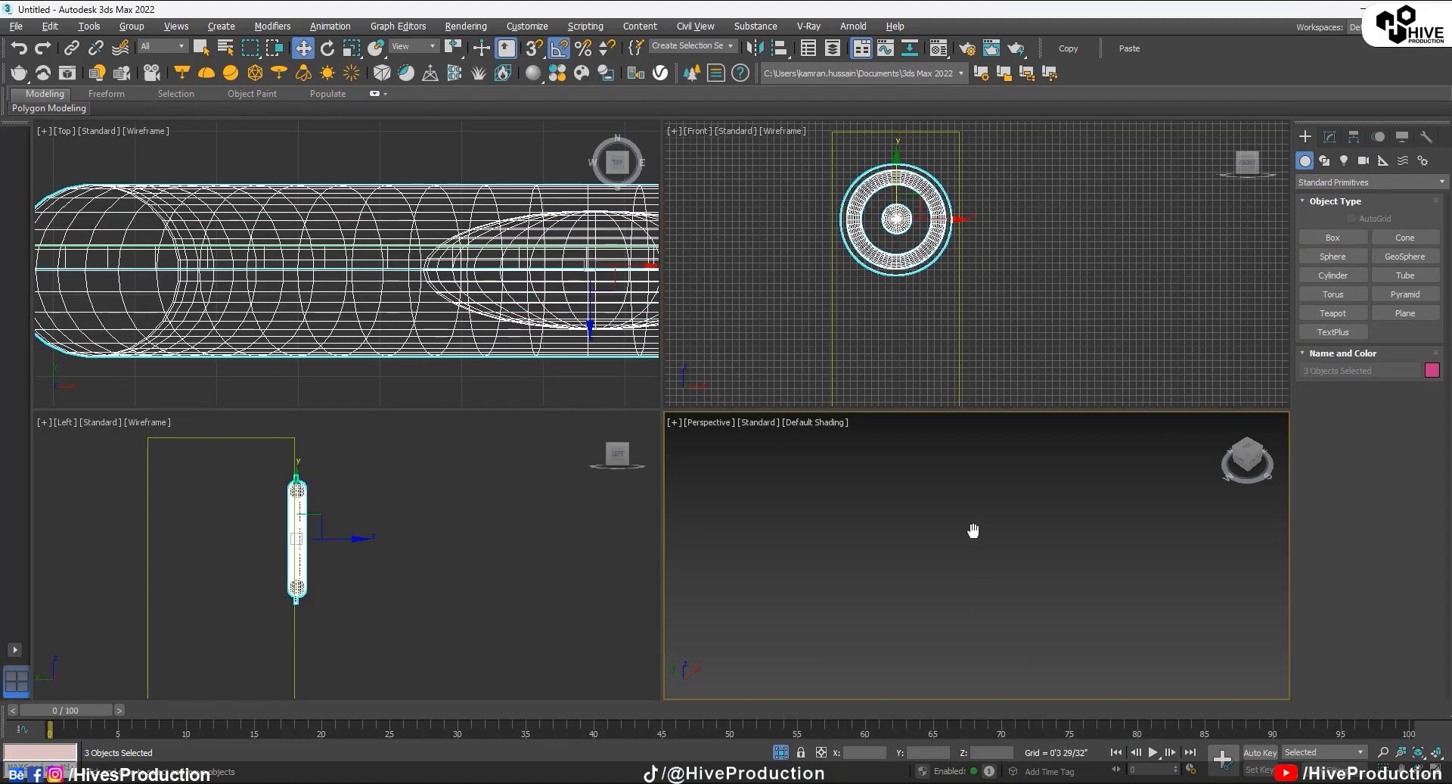
Step: Copy the three speaker parts twice down the front of the box to make a column of three speakers
scroll(983, 280, down, 2)
middle_drag(976, 285, 976, 295)
key(alt+w)
middle_drag(759, 396, 732, 312)
shift+drag(587, 279, 605, 480)
click(715, 465)
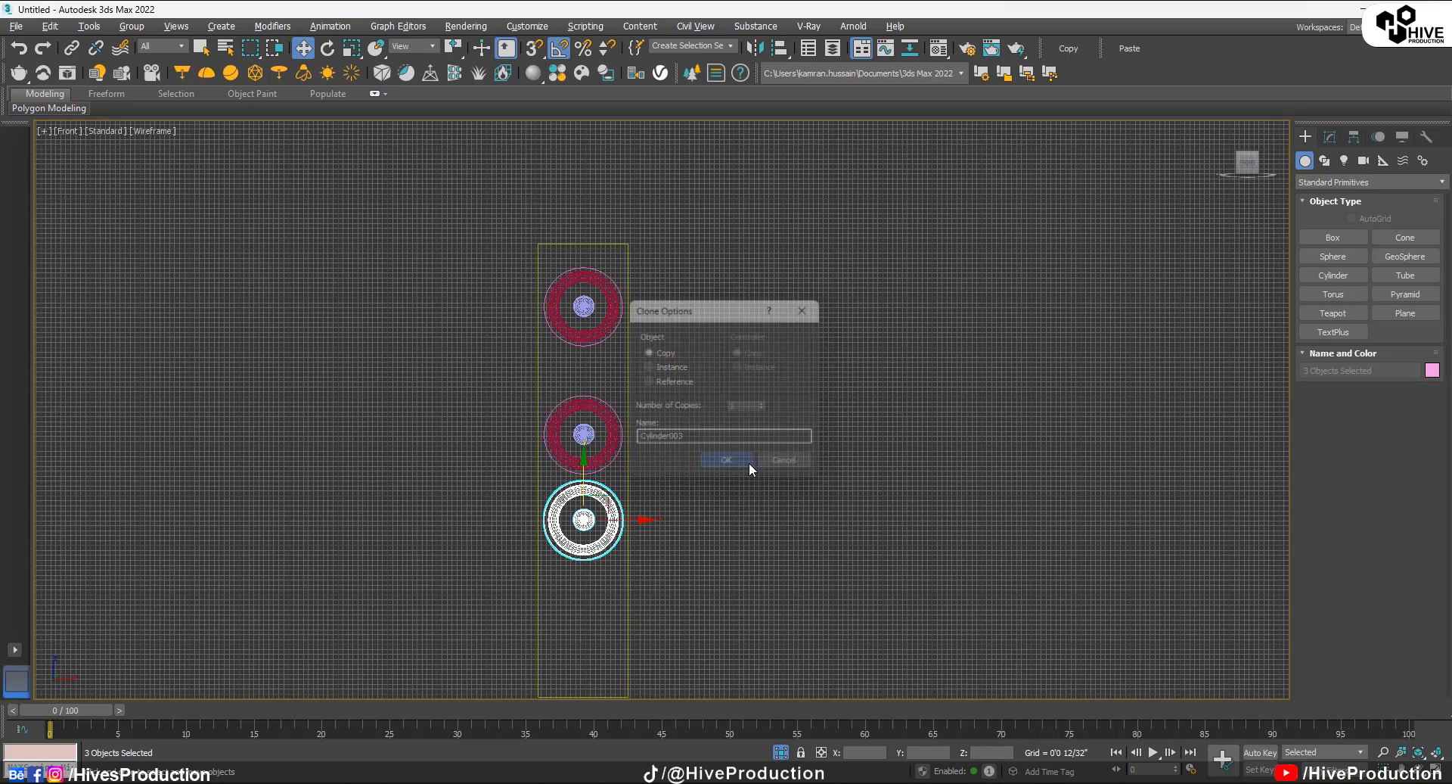
click(727, 457)
Step: Copy the lowest speaker's disc up between the top and middle speakers
click(647, 416)
click(602, 485)
scroll(603, 485, up, 5)
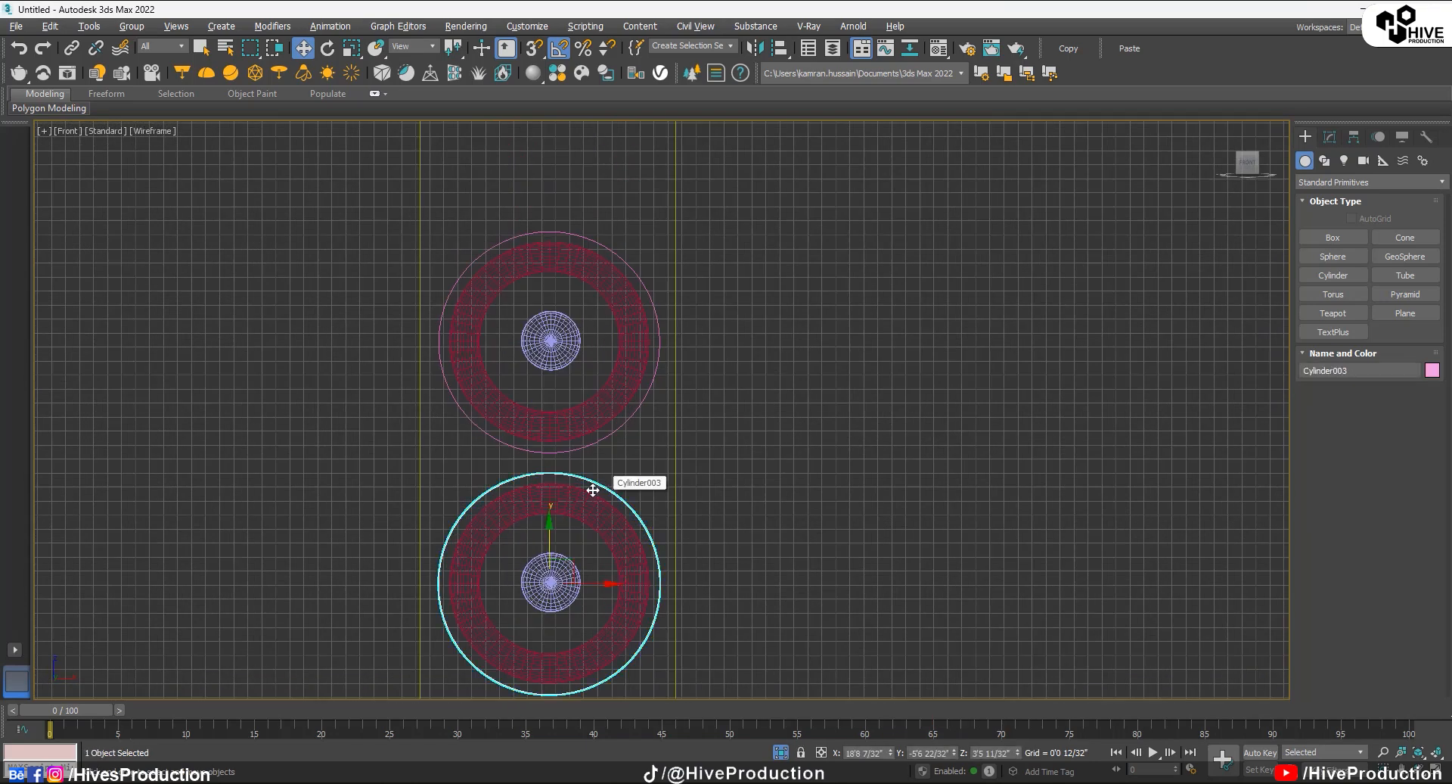
scroll(562, 534, down, 5)
drag(562, 533, 557, 384)
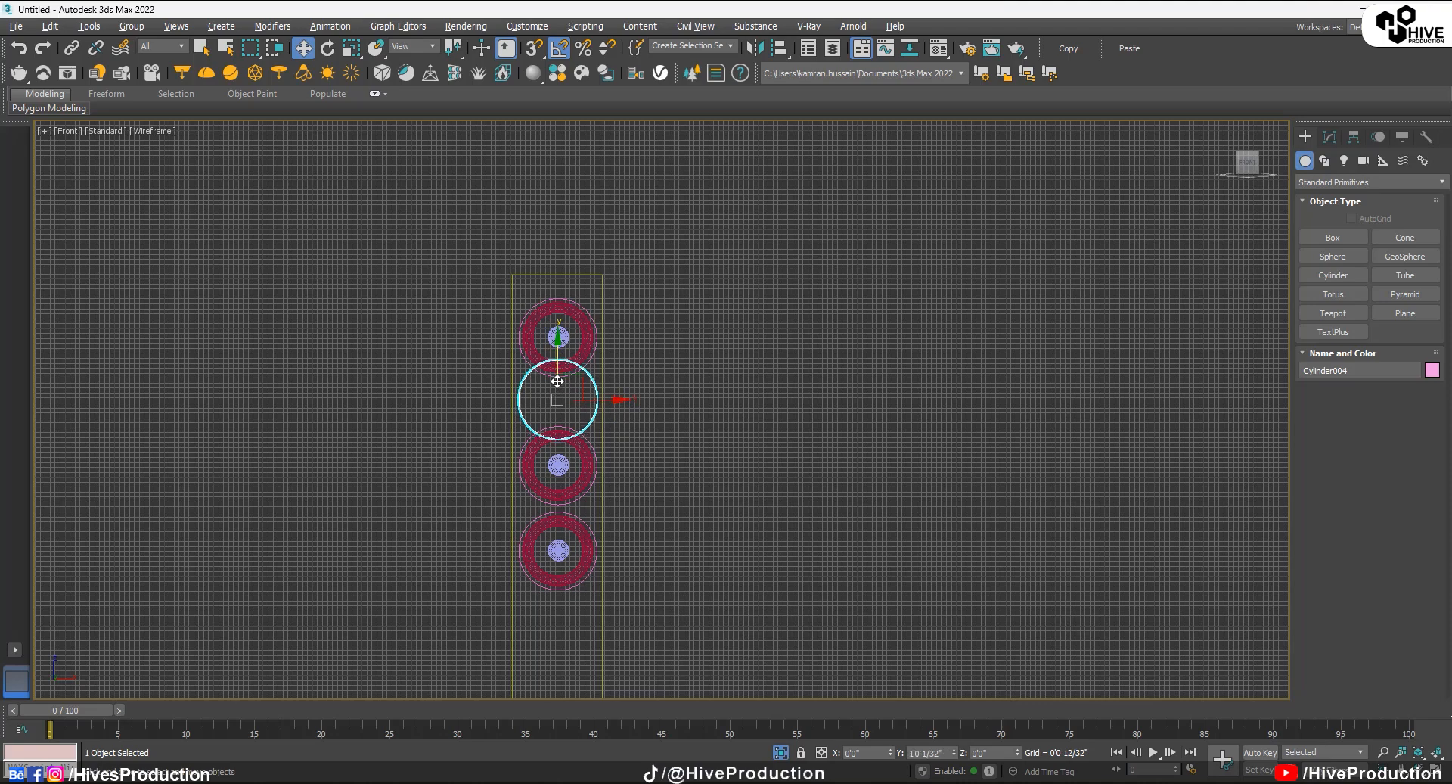
click(725, 461)
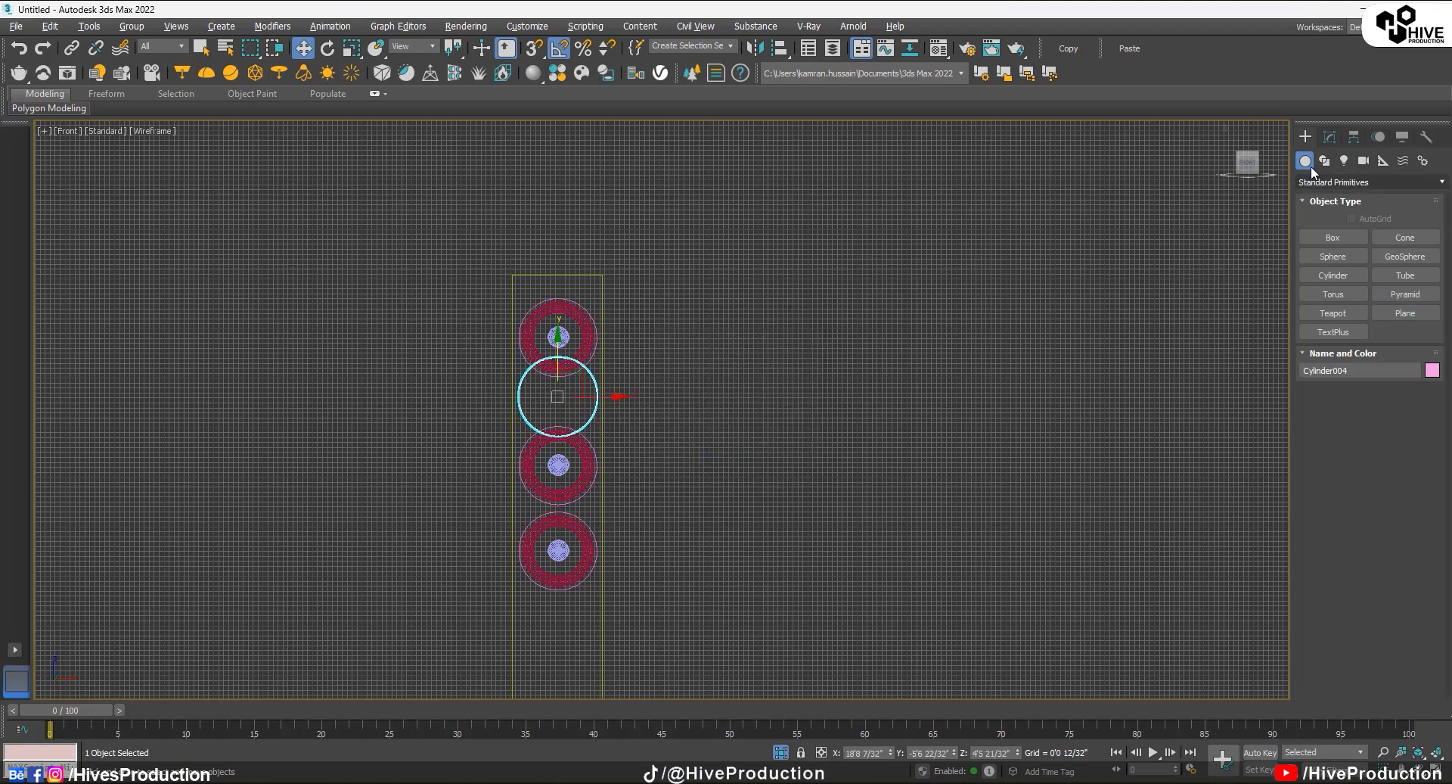
Step: Set the copied disc's radius to 0'1 12/32" and adjust its position between the two upper speakers
click(1354, 137)
click(1330, 137)
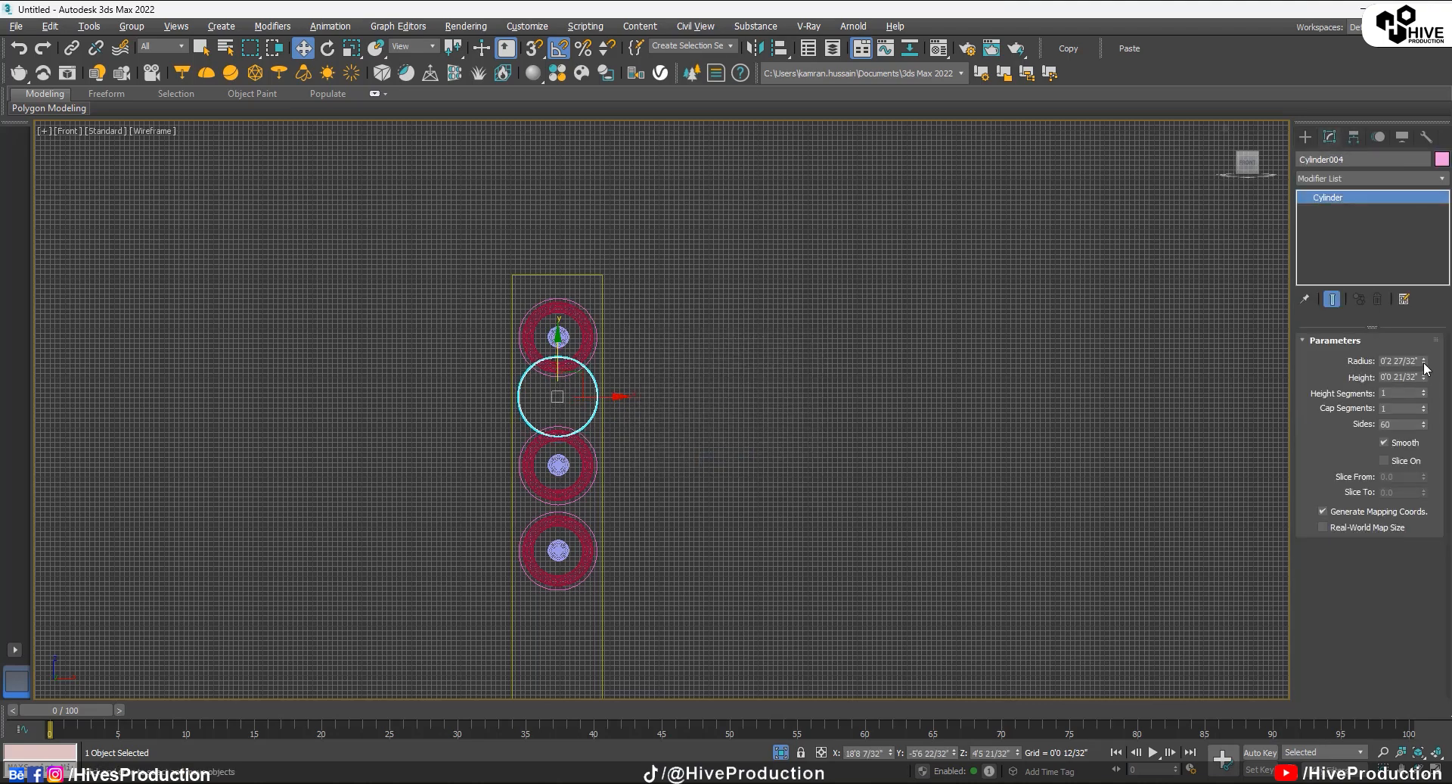
scroll(503, 415, up, 4)
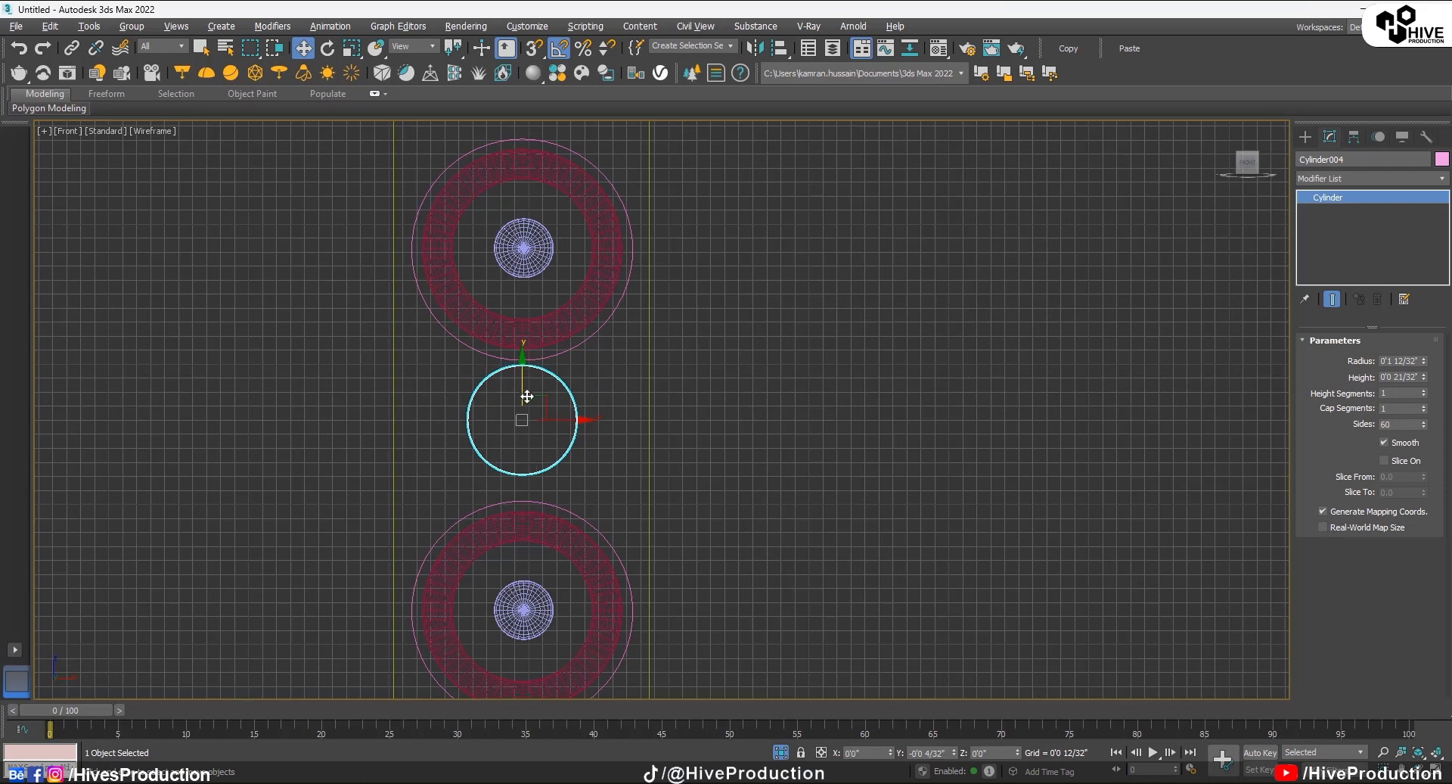
Step: Convert the small disc between the two upper speakers to an Editable Poly
key(alt+w)
key(alt+w)
key(z)
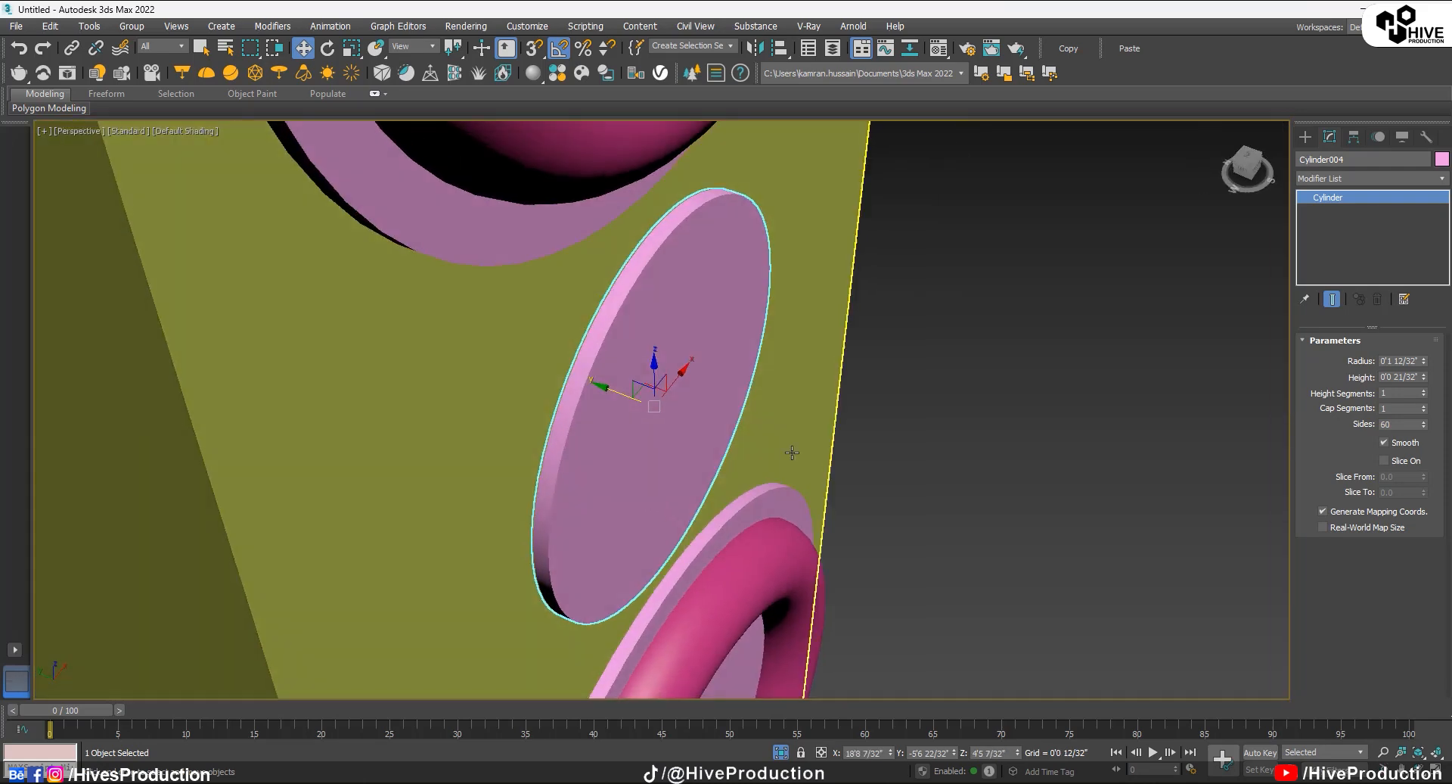
right_click(623, 342)
mouse_move(726, 477)
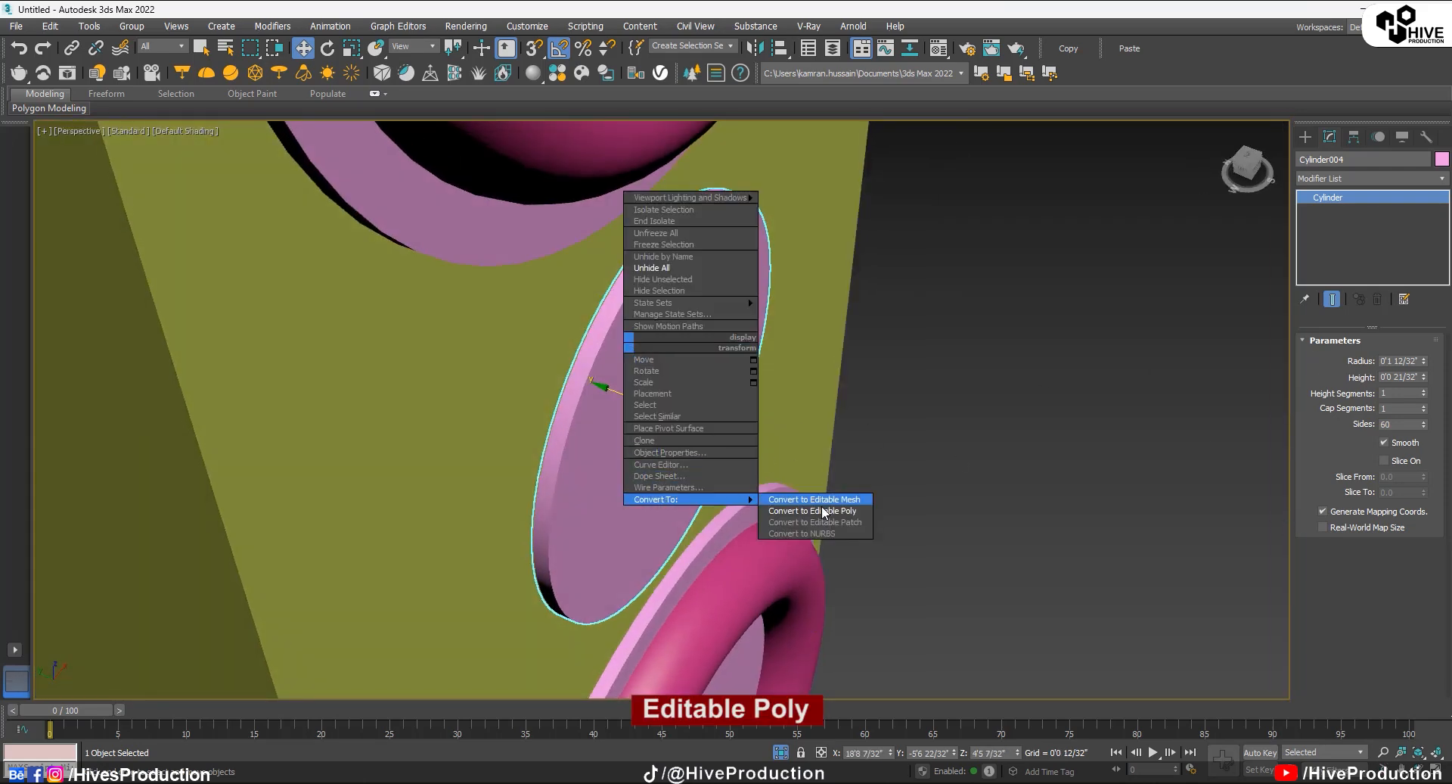
click(821, 505)
Step: Inset the small disc's front polygon toward its centre and move the inset polygon outward about 7/32"
key(4)
click(669, 405)
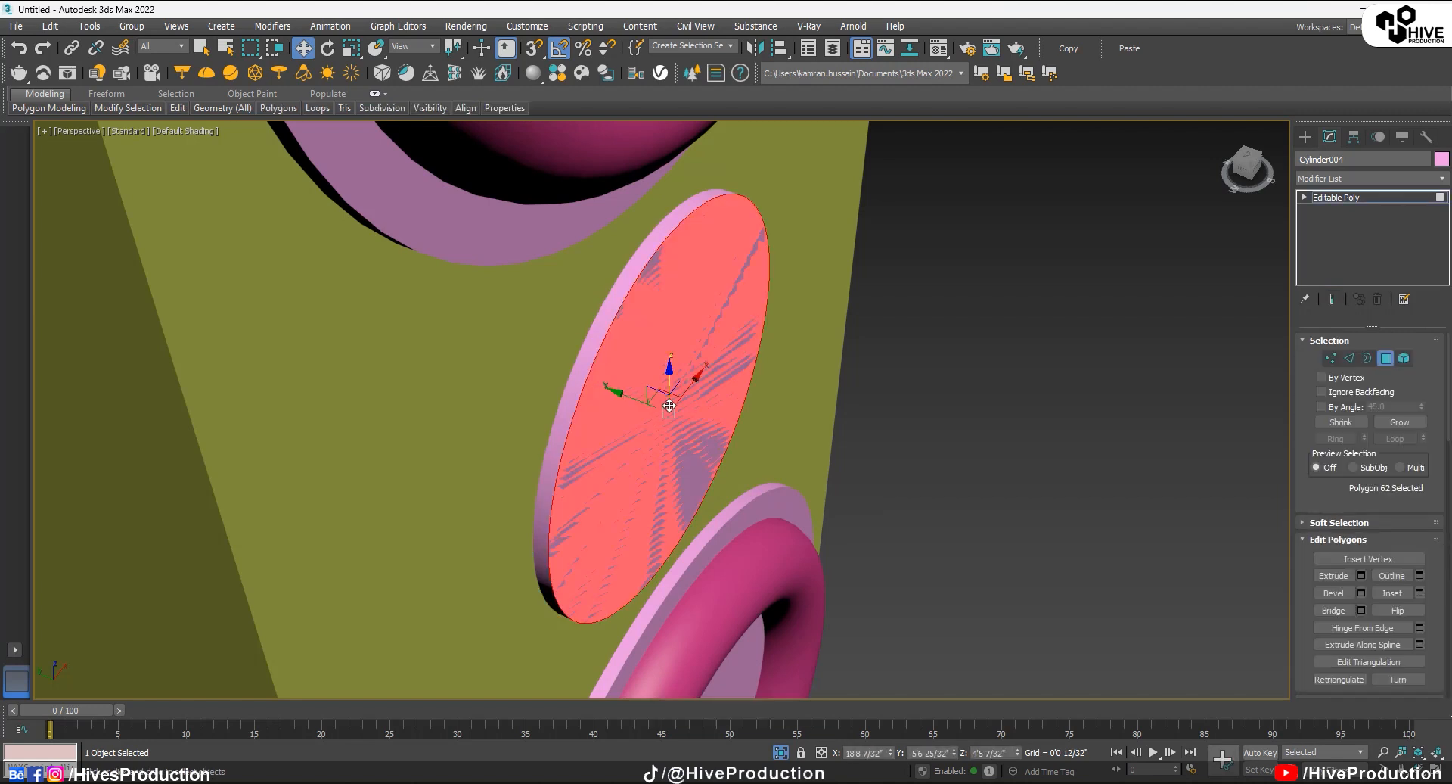
click(1392, 593)
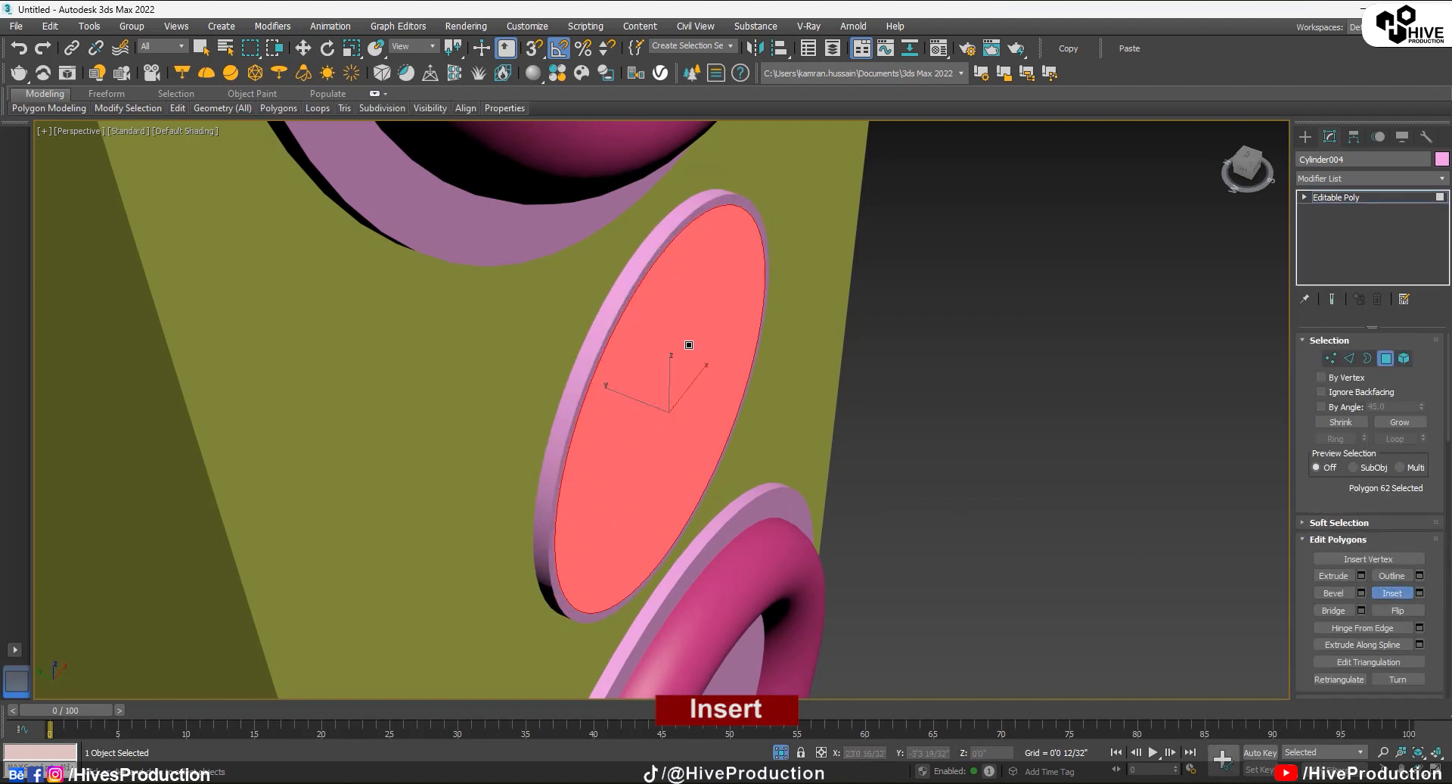
drag(687, 343, 678, 479)
key(w)
drag(619, 395, 660, 422)
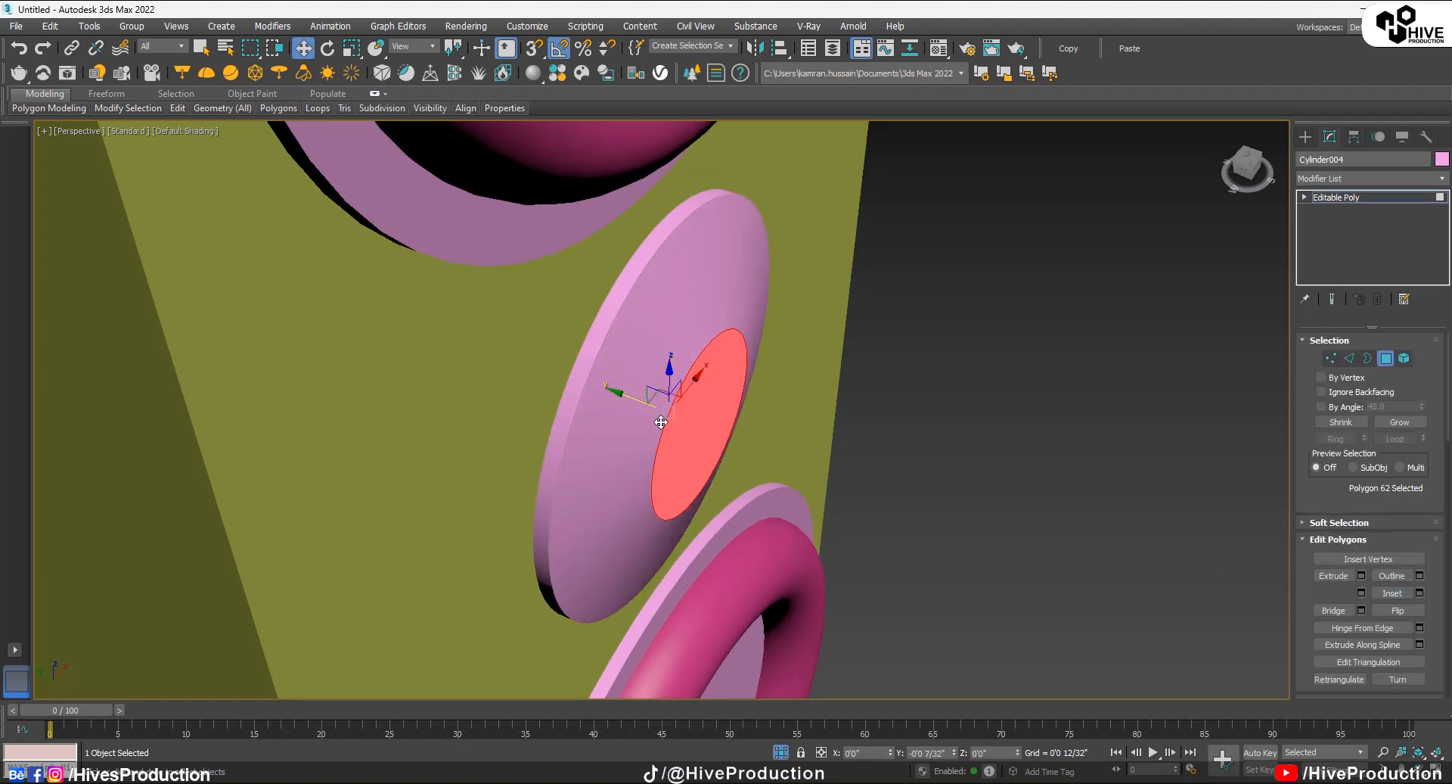
click(1386, 358)
Step: Copy the top speaker's flattened sphere down onto the small disc
scroll(873, 485, down, 5)
click(813, 179)
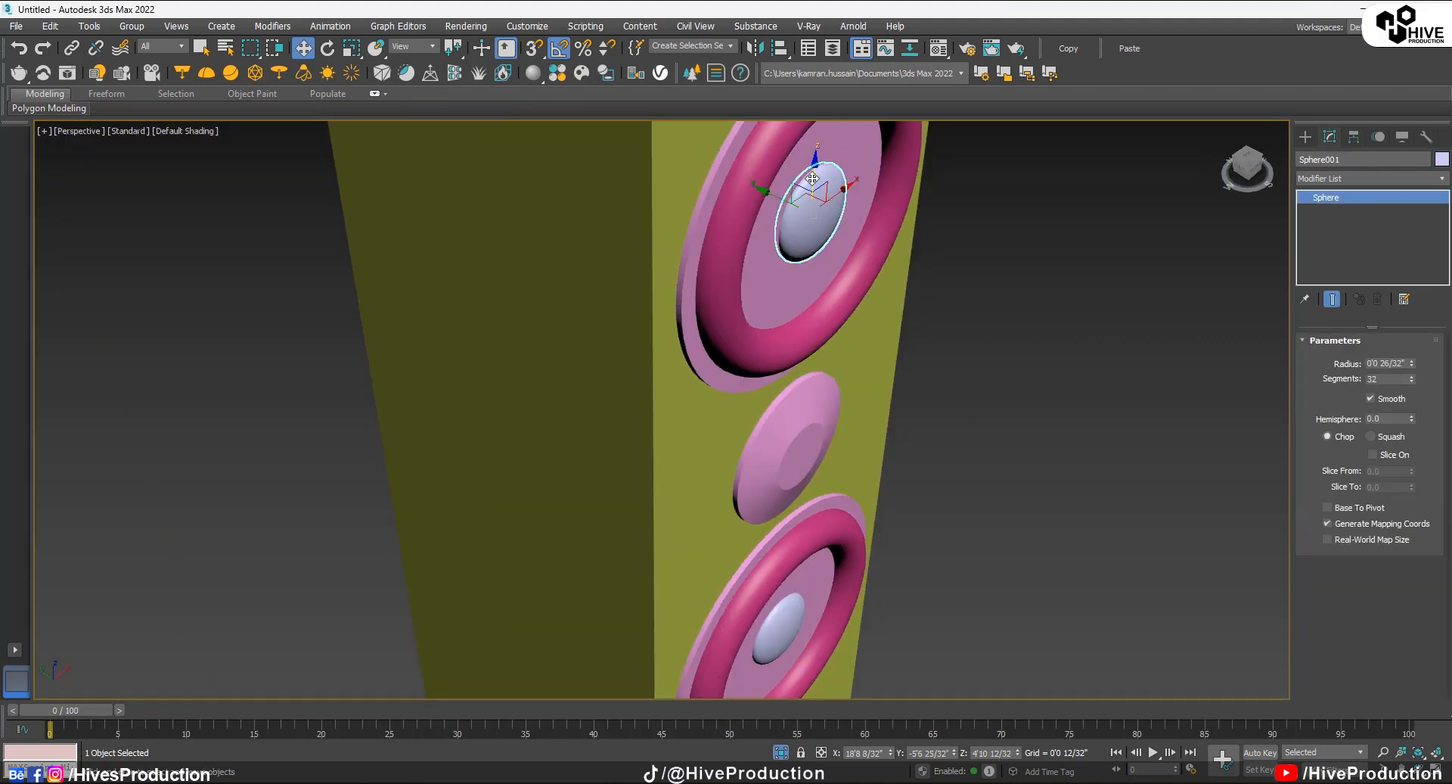
click(794, 453)
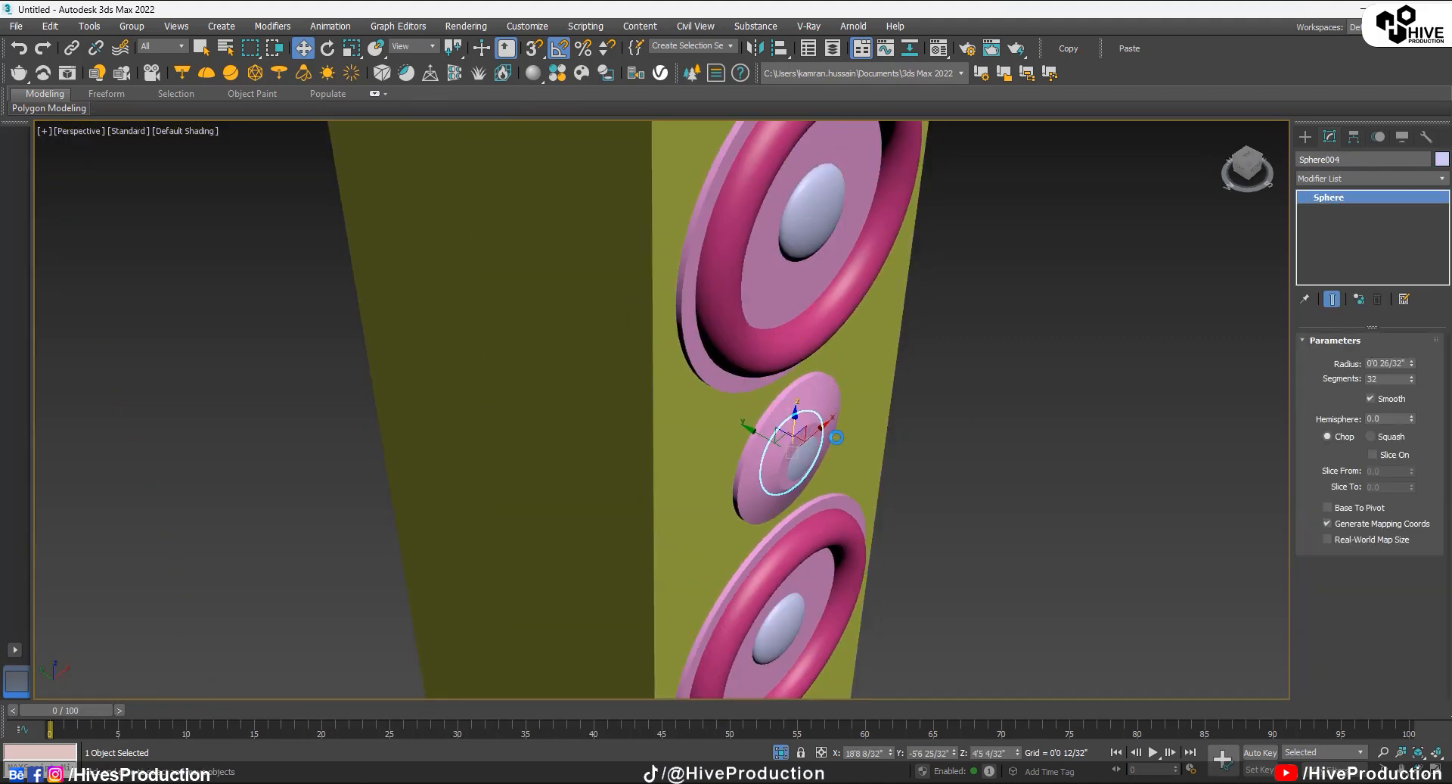
Step: Centre the sphere on the small speaker disc and pull it forward so its dome protrudes from the disc's face
click(727, 458)
alt+middle_drag(855, 490, 821, 427)
key(f)
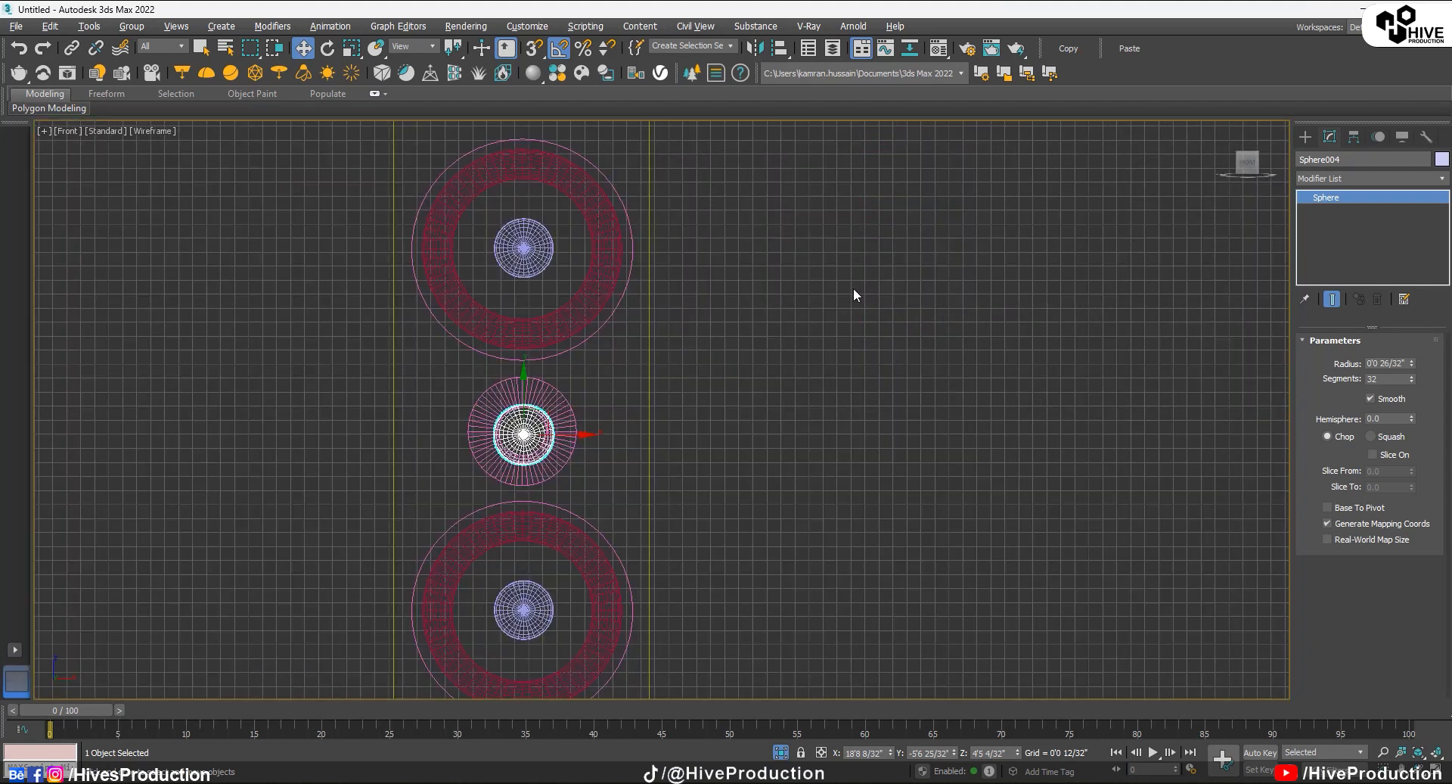
scroll(587, 435, up, 6)
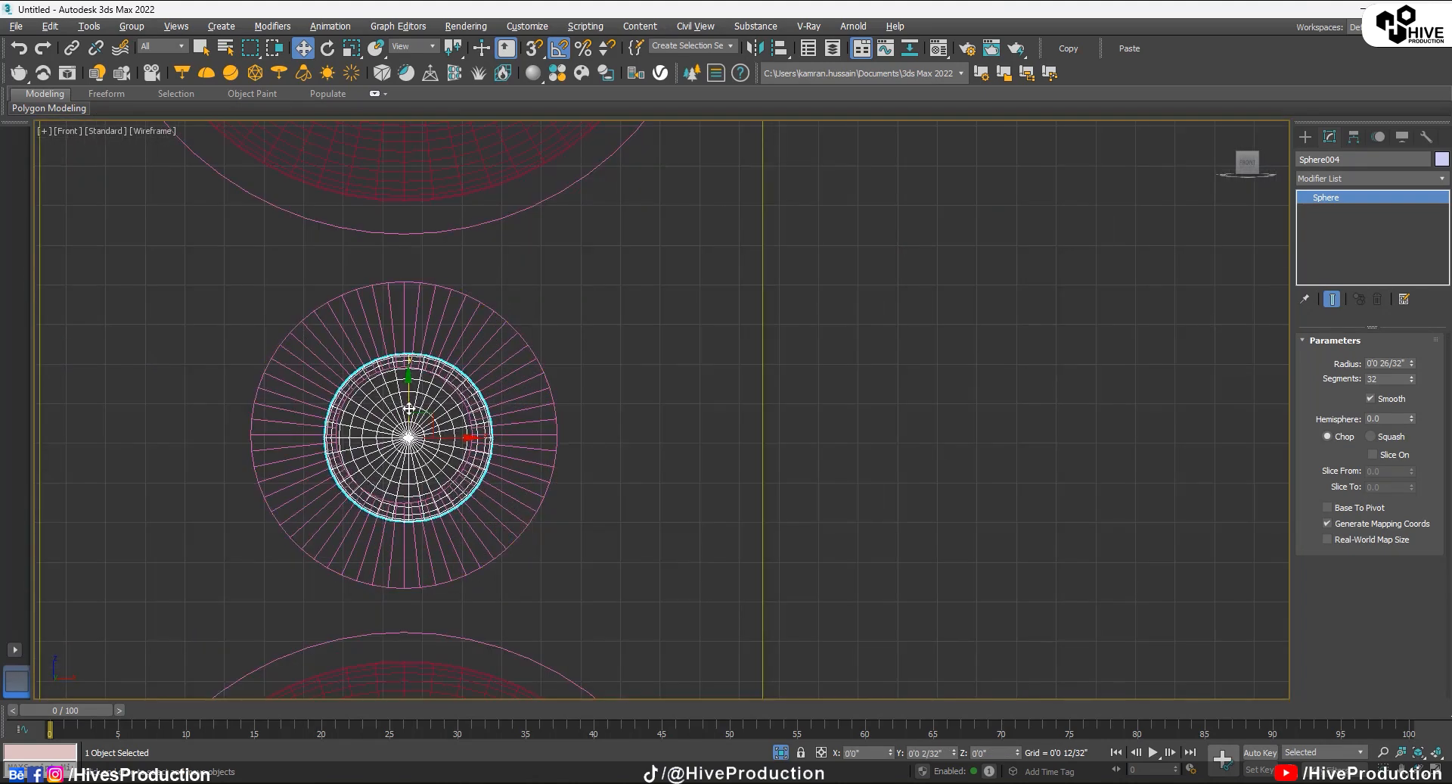
drag(409, 409, 452, 438)
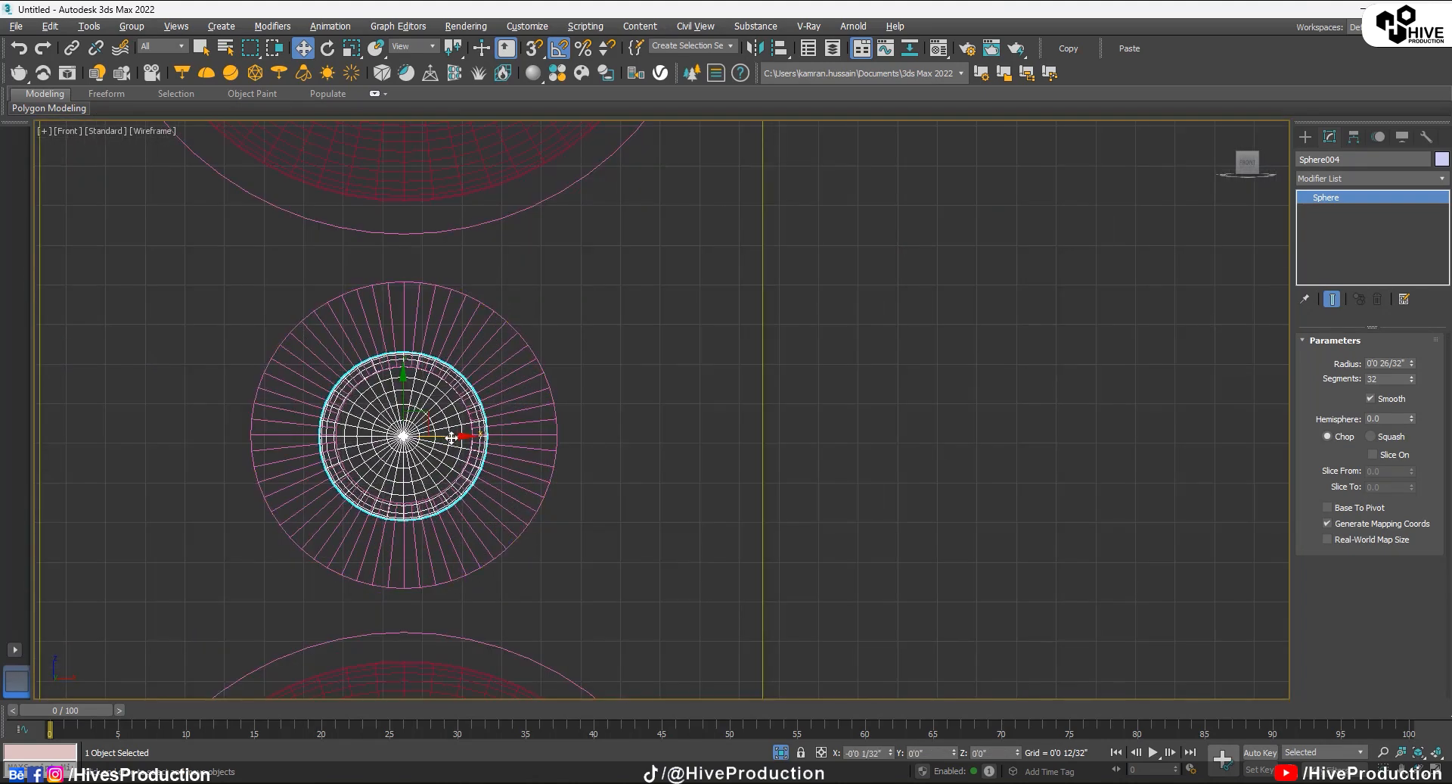
key(p)
scroll(766, 422, up, 6)
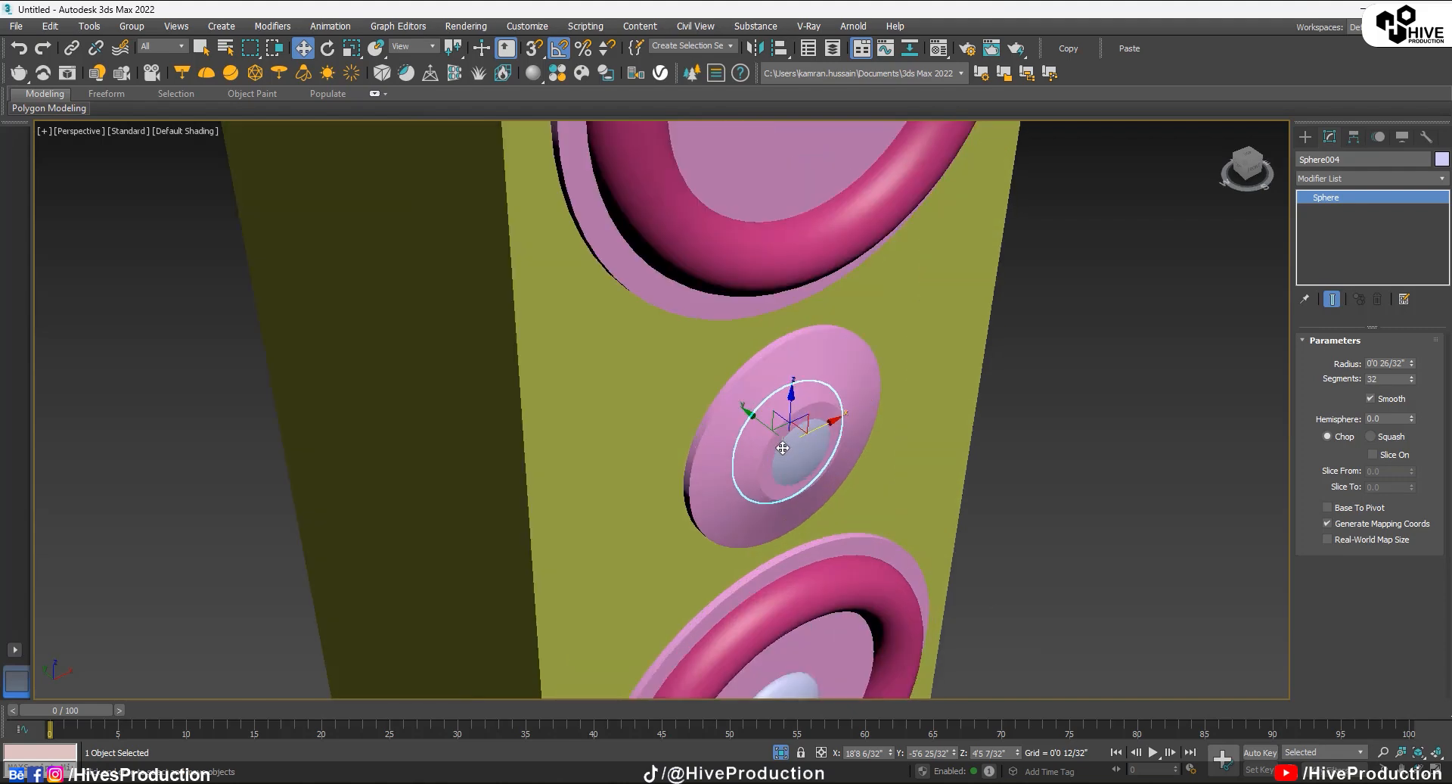
drag(767, 422, 768, 425)
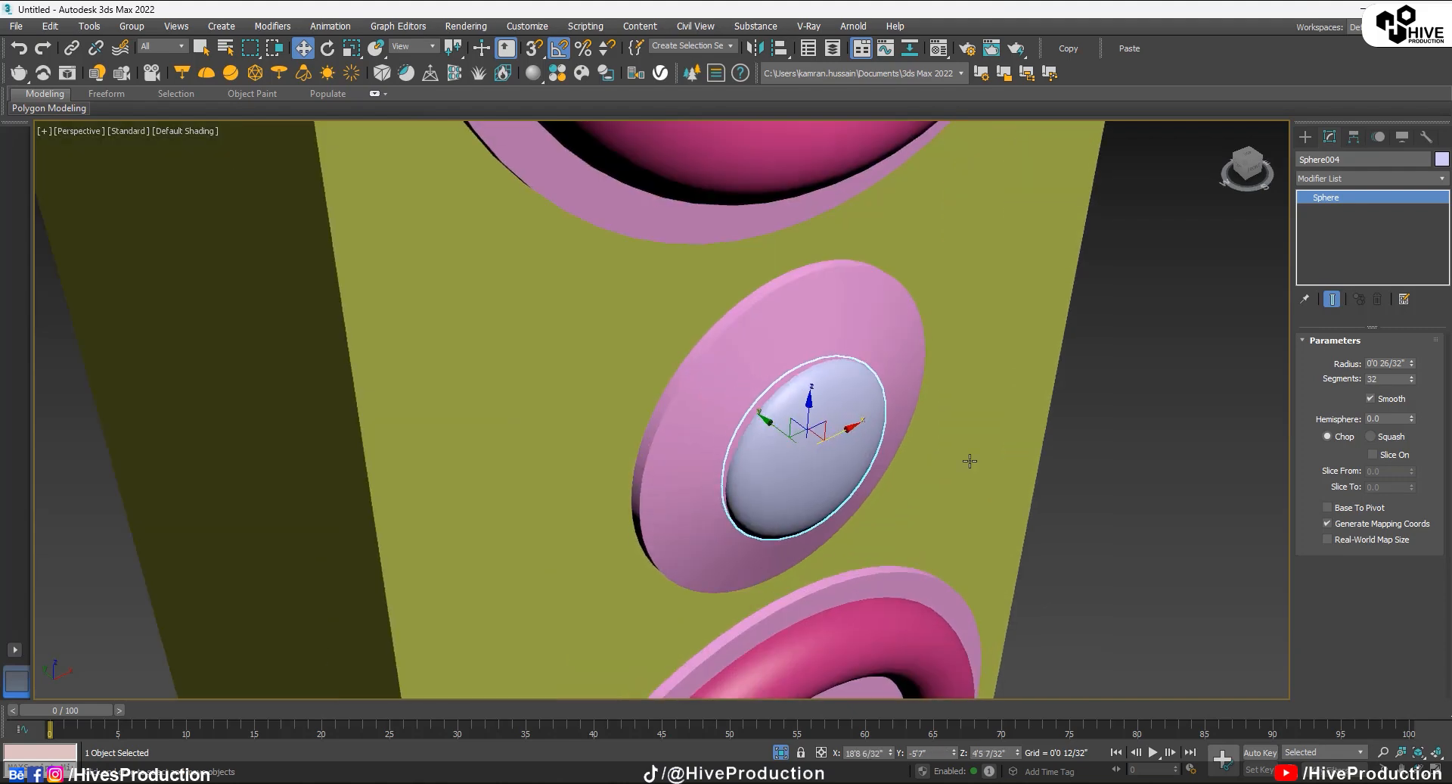
scroll(970, 461, down, 5)
click(1176, 514)
Step: Group all the discs, rings and spheres on the speaker front under the name Rings
scroll(1044, 479, down, 8)
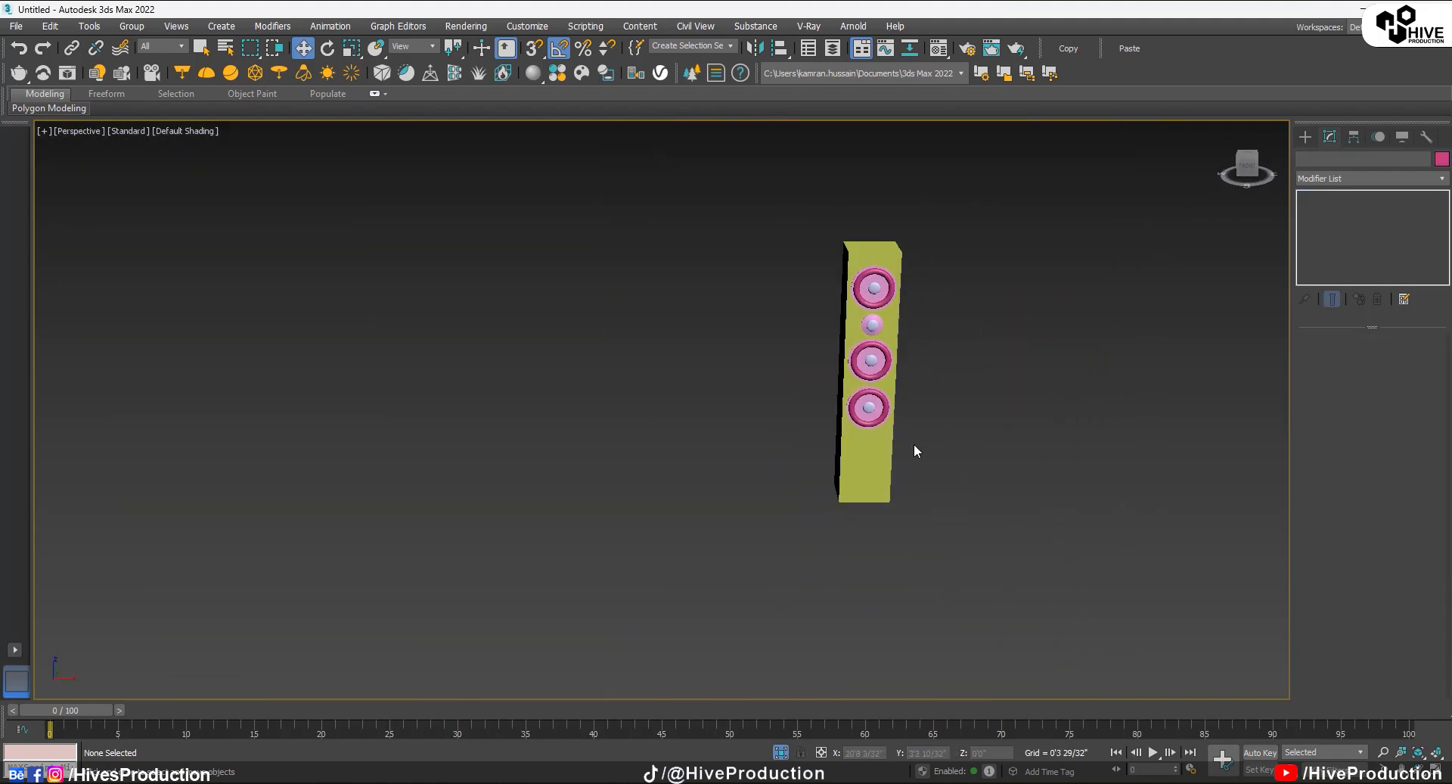
key(alt+w)
click(946, 330)
key(alt+w)
scroll(946, 341, down, 8)
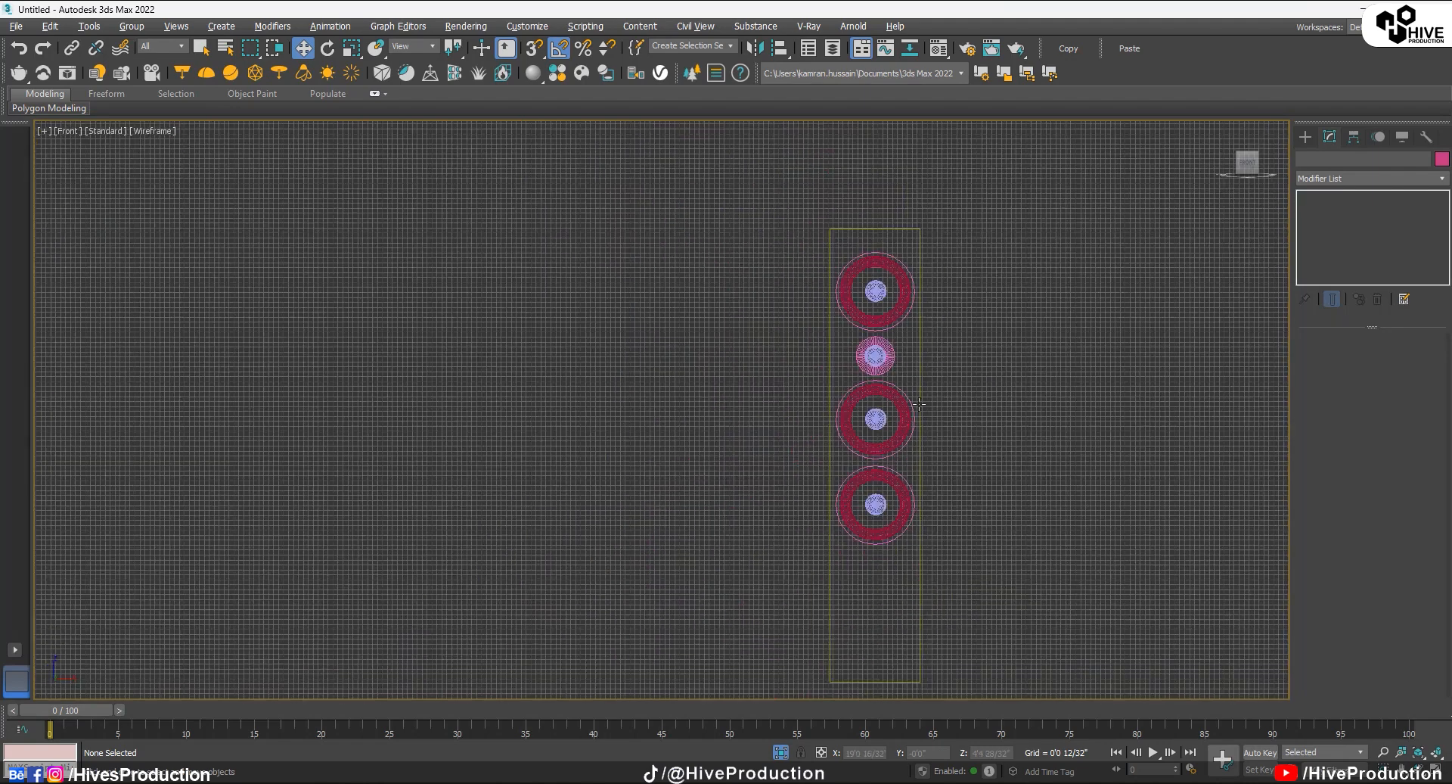
key(ctrl+a)
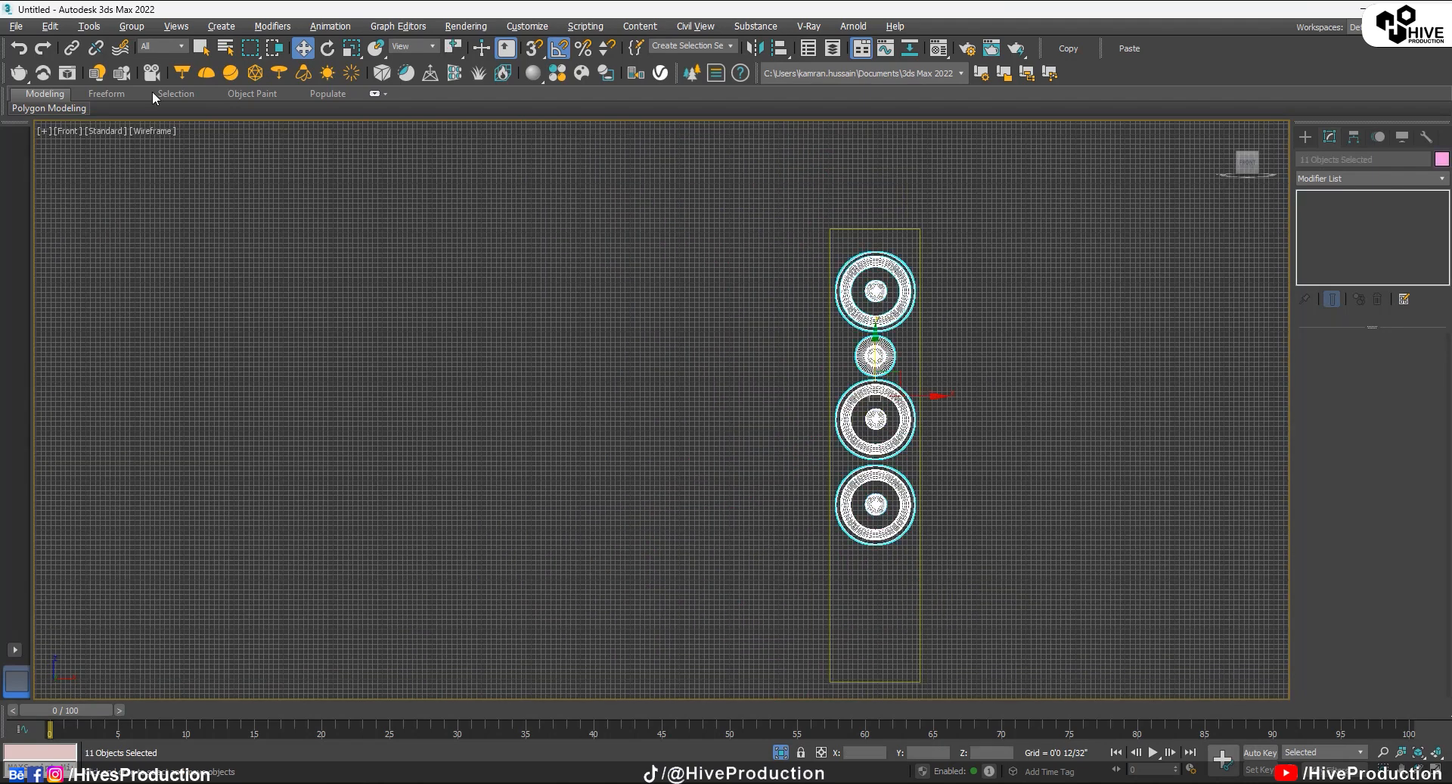
click(135, 31)
click(143, 41)
text(R)
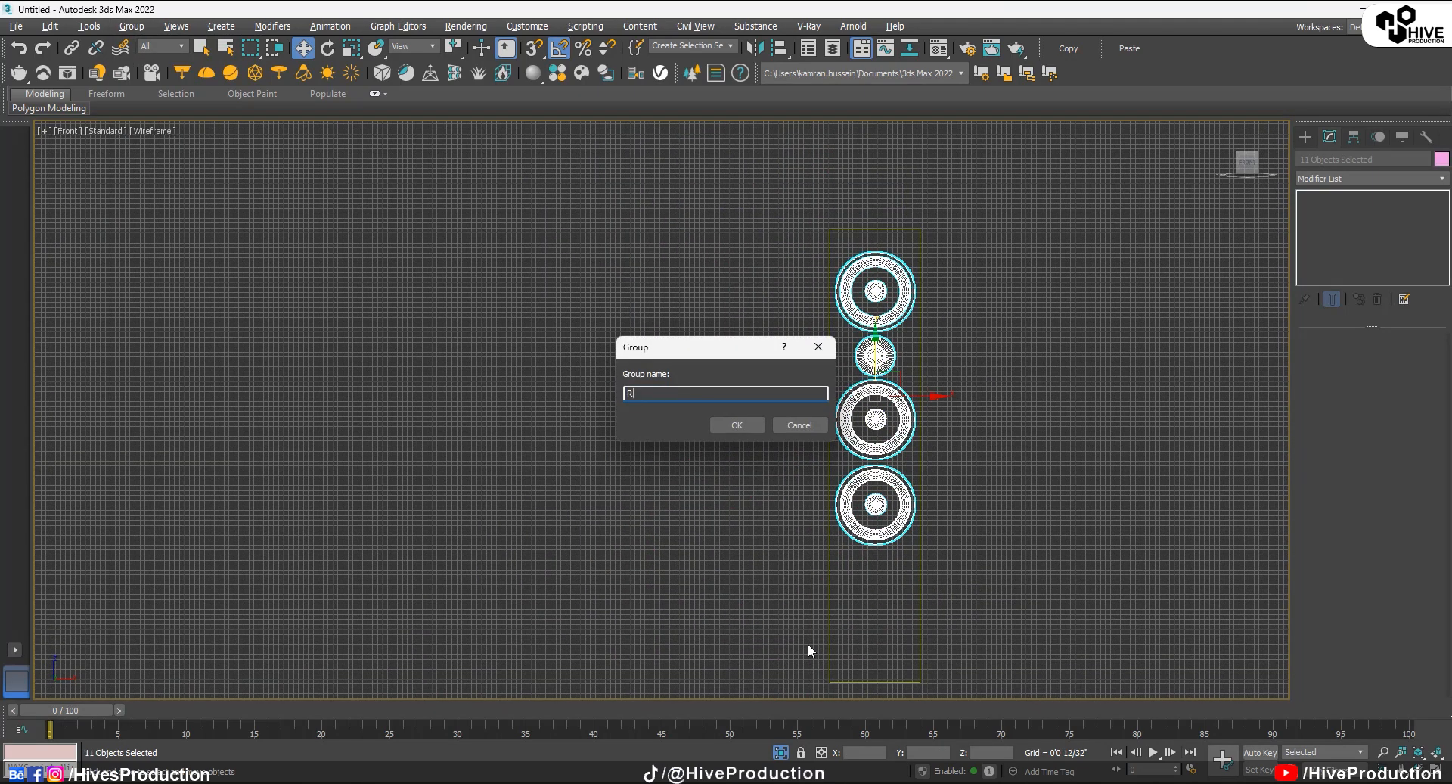
text(ings)
key(Return)
click(992, 456)
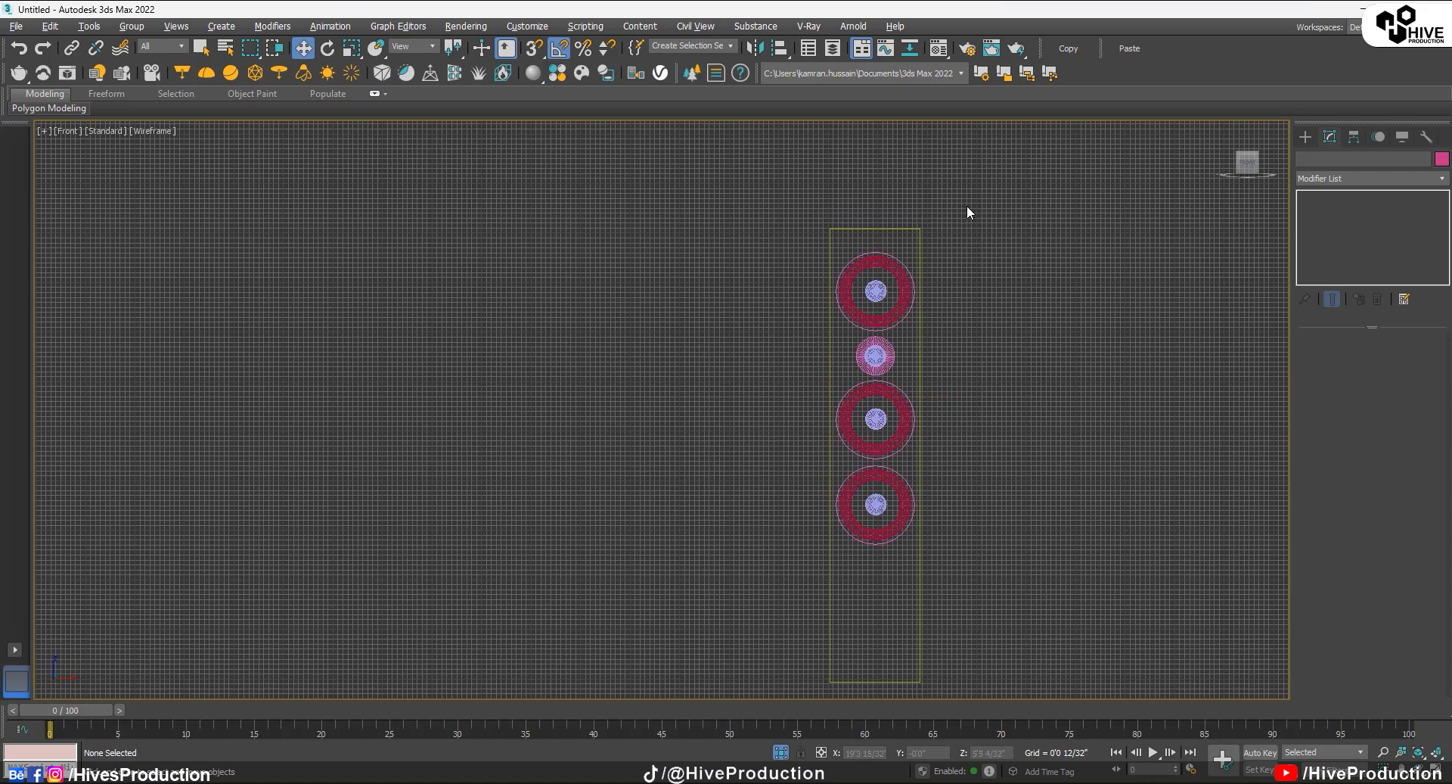
Step: Group the Rings group and the cabinet box together under the name Speaker
drag(820, 561, 820, 561)
click(131, 26)
click(132, 52)
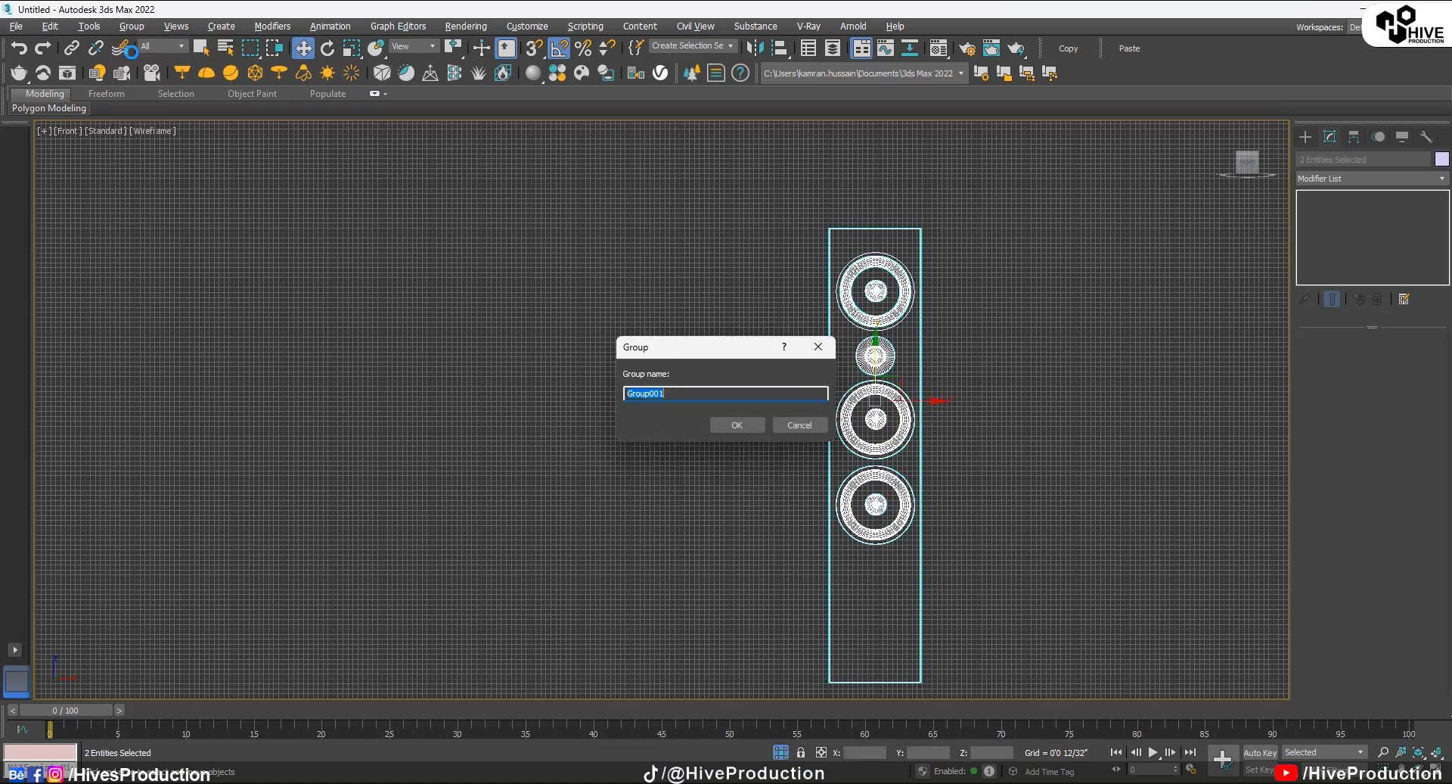
text(Speaker)
key(Return)
click(971, 570)
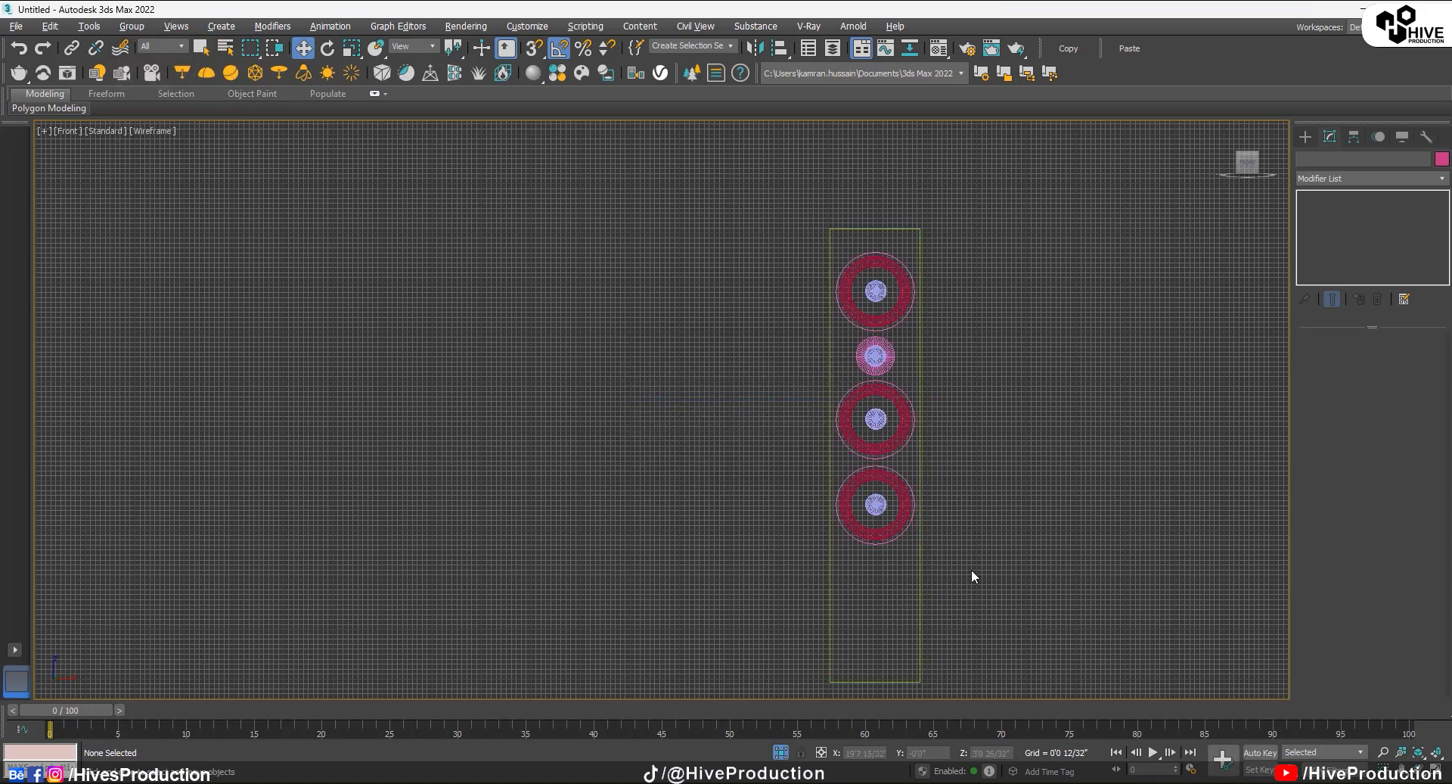
Step: Bring the rest of the scene back, then isolate the Speaker group together with the TV console
scroll(910, 428, down, 2)
right_click(969, 438)
click(995, 363)
click(871, 490)
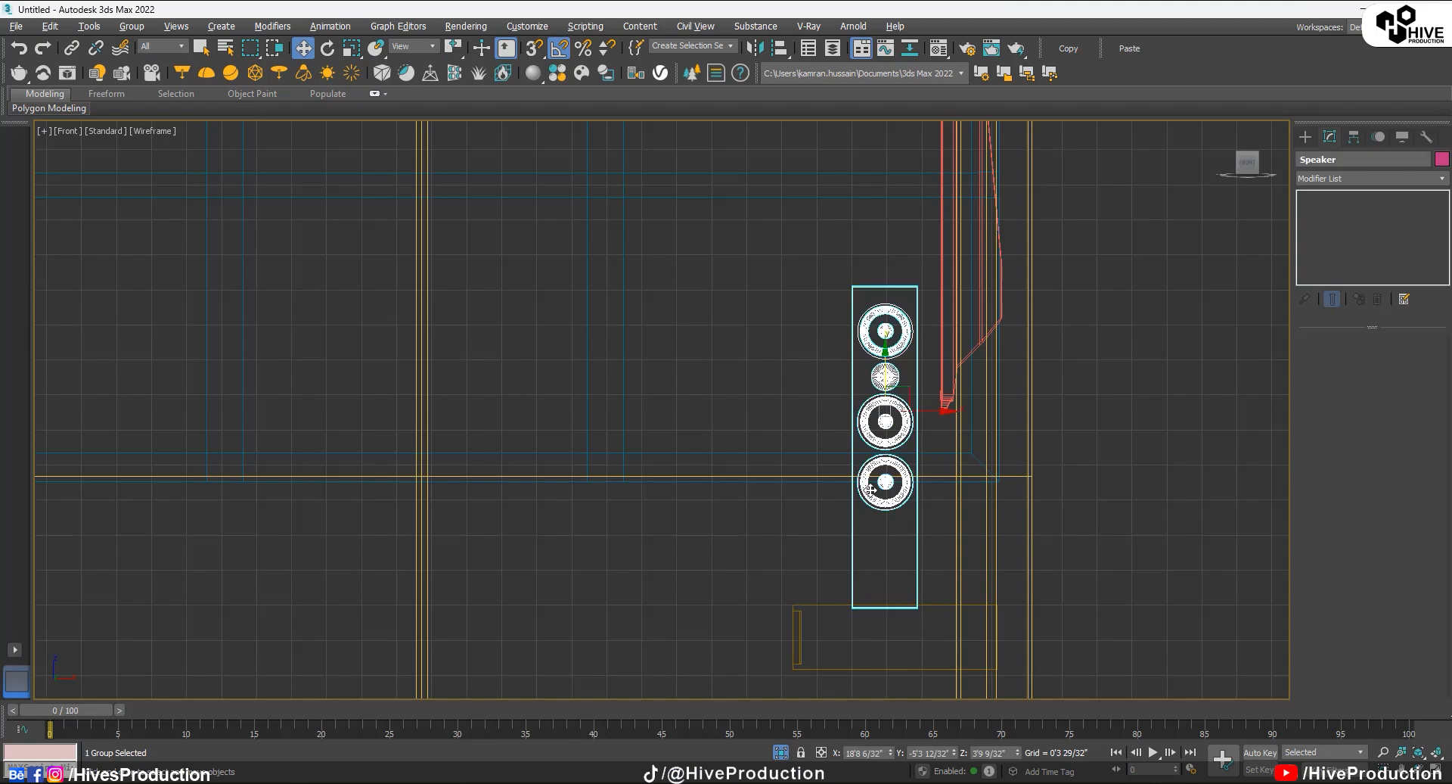
key(alt+q)
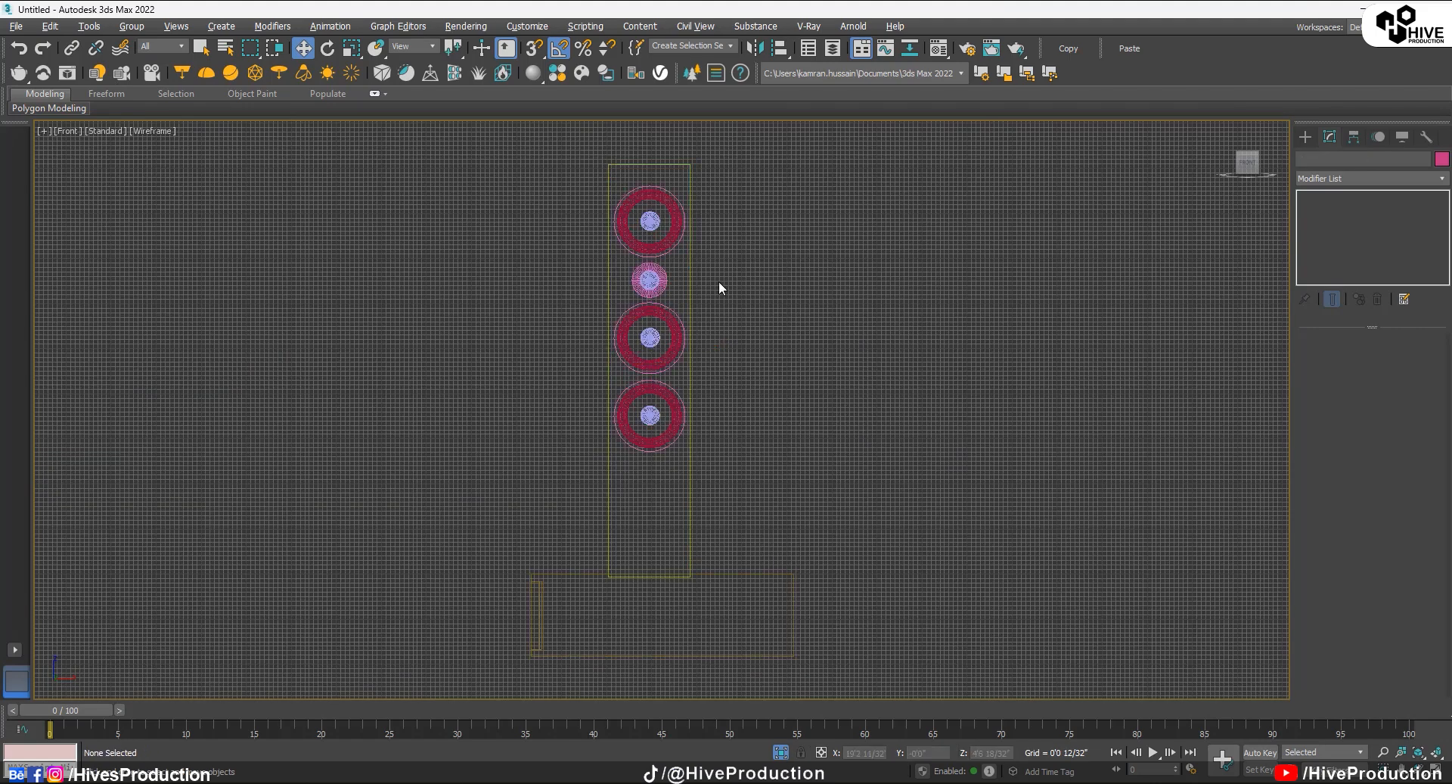
Step: Rotate the Speaker group -90 degrees about its vertical axis so the rings face the console's front
key(e)
drag(697, 332, 628, 326)
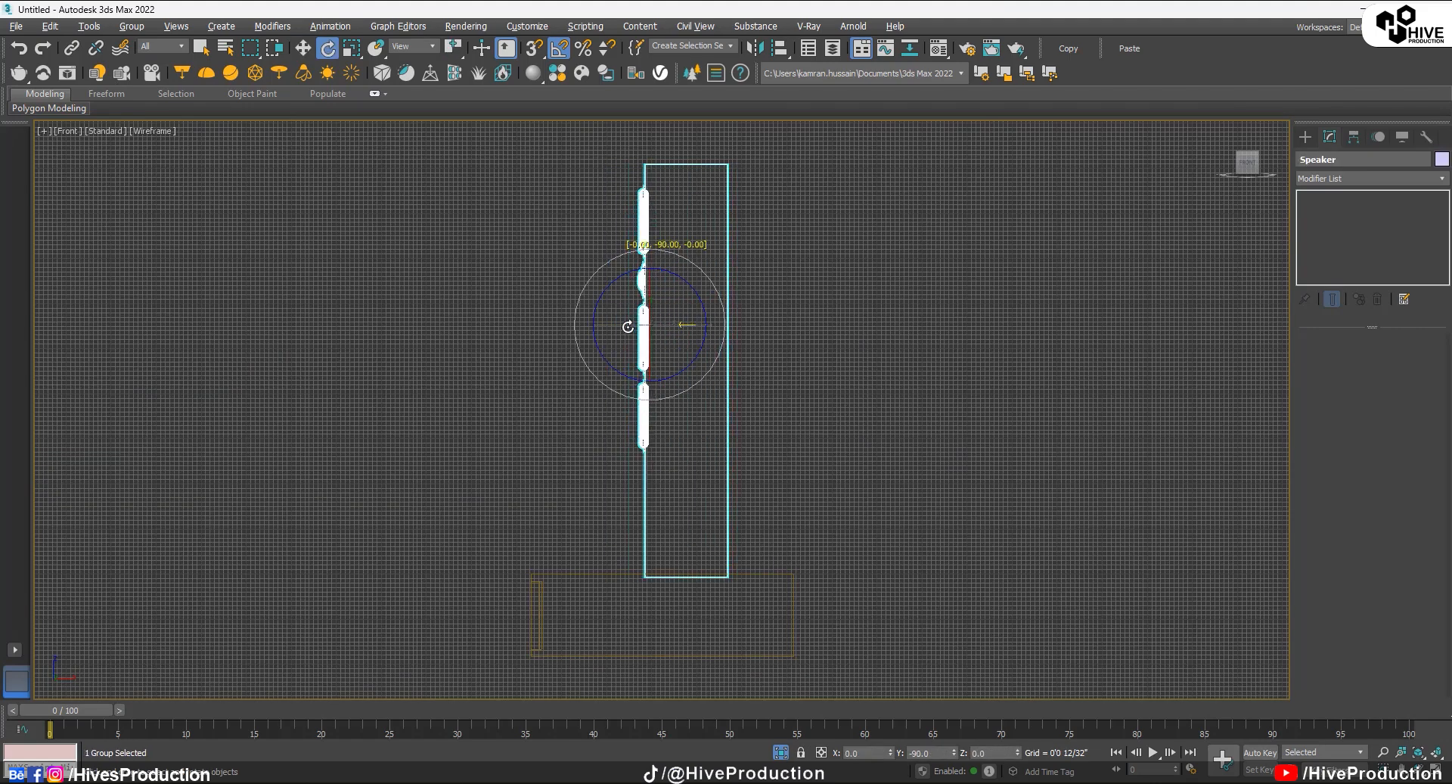
key(alt+w)
middle_click(1074, 642)
key(alt+w)
alt+middle_drag(1074, 643, 844, 471)
middle_drag(844, 470, 834, 550)
scroll(834, 550, up, 3)
Step: Move the Speaker group in plan to position it on the console between its front and back edges
key(alt+w)
middle_click(633, 315)
key(alt+w)
scroll(471, 308, down, 12)
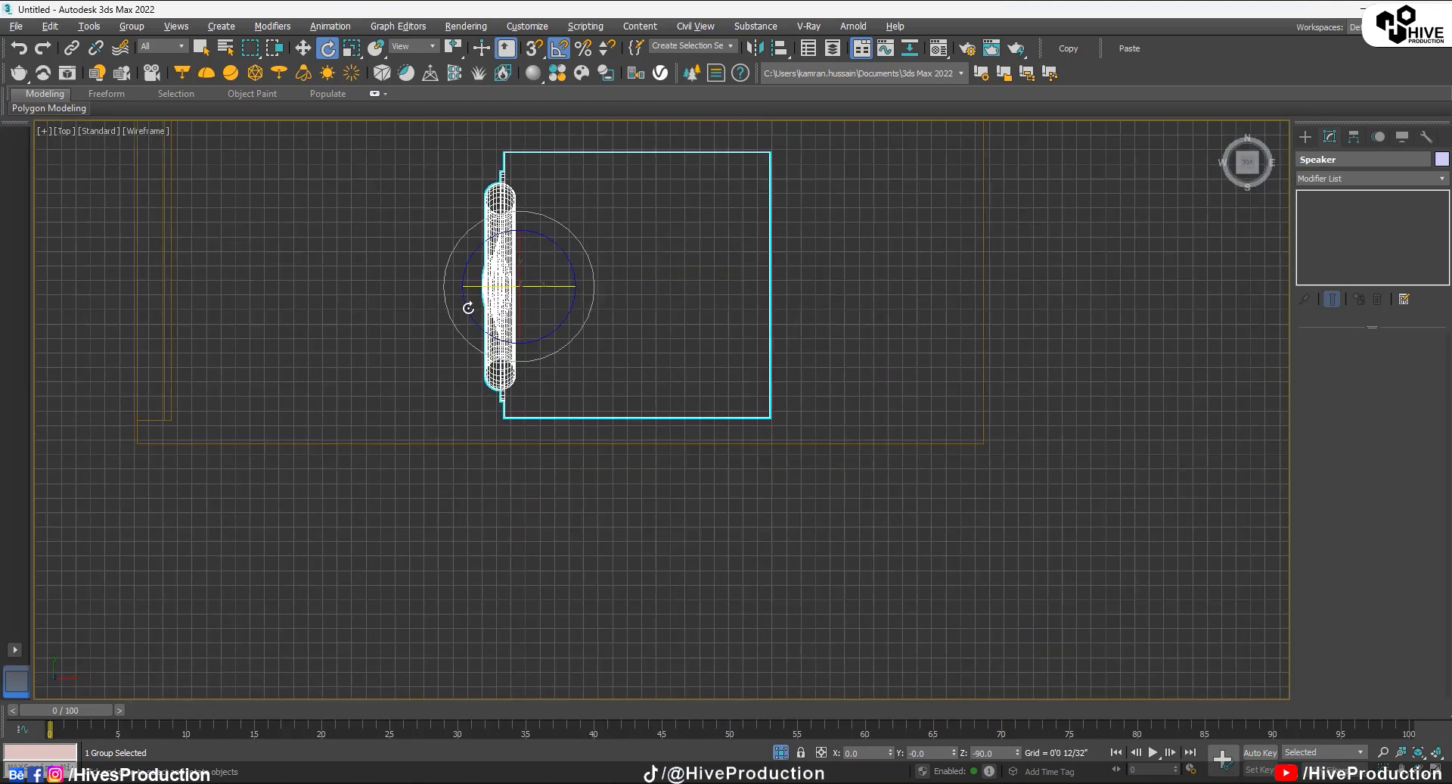
middle_drag(482, 313, 486, 409)
scroll(487, 409, down, 2)
key(w)
drag(528, 367, 502, 335)
Step: Copy the Speaker group to the opposite end of the TV console
key(alt+w)
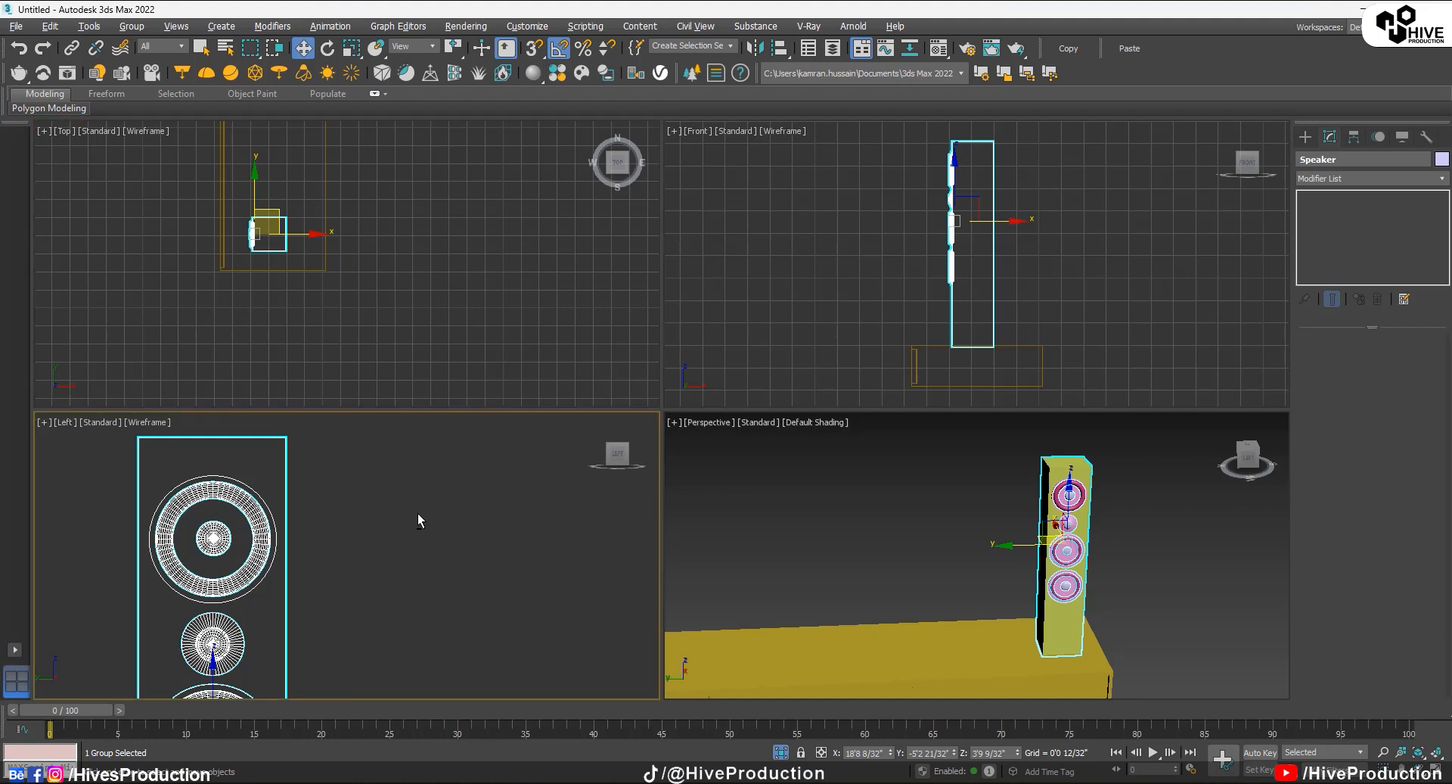
middle_click(417, 512)
key(alt+w)
scroll(832, 378, down, 3)
scroll(866, 366, up, 3)
shift+drag(865, 366, 218, 366)
key(Return)
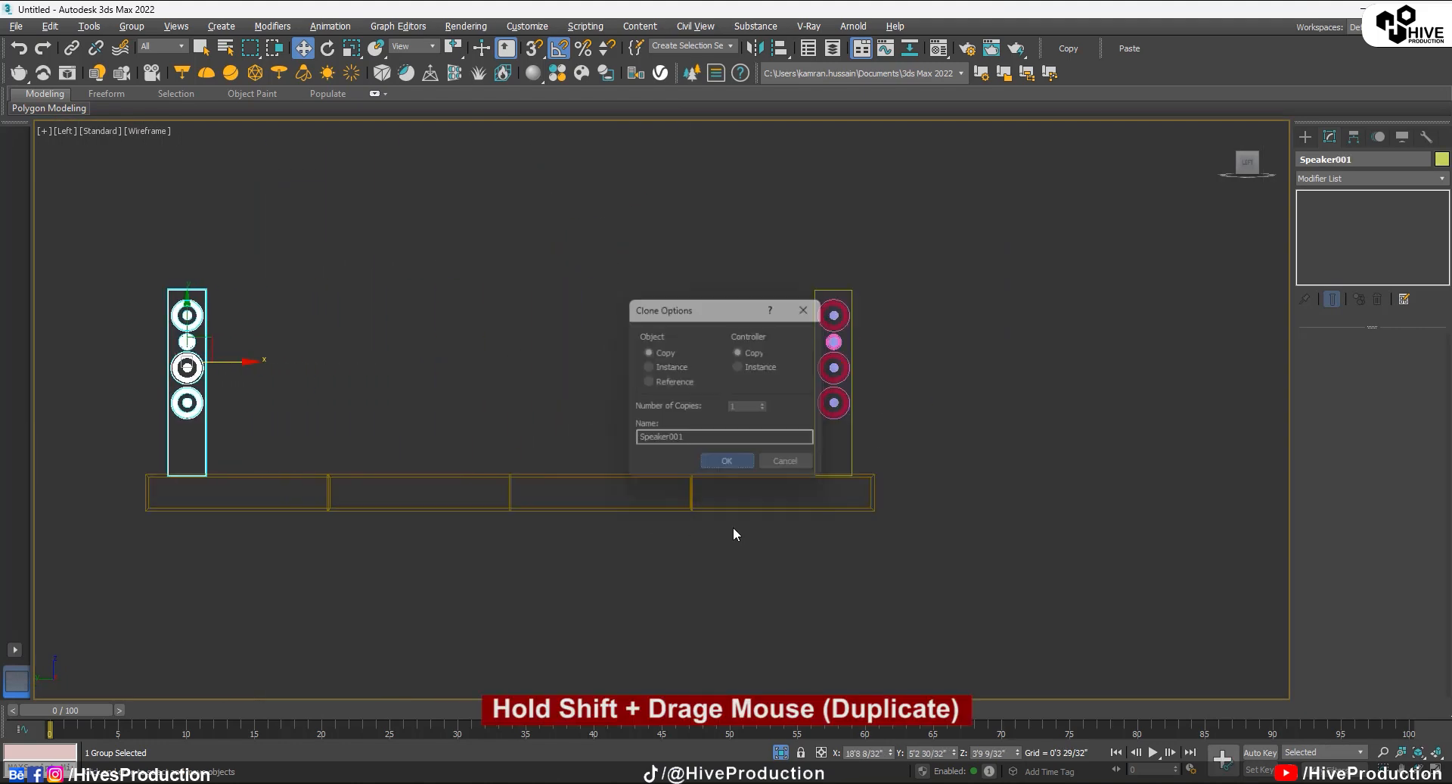
click(733, 527)
Step: Copy the original Speaker beside itself, open the copied group and set its cabinet box's height to 1 foot
click(823, 433)
shift+drag(876, 360, 811, 361)
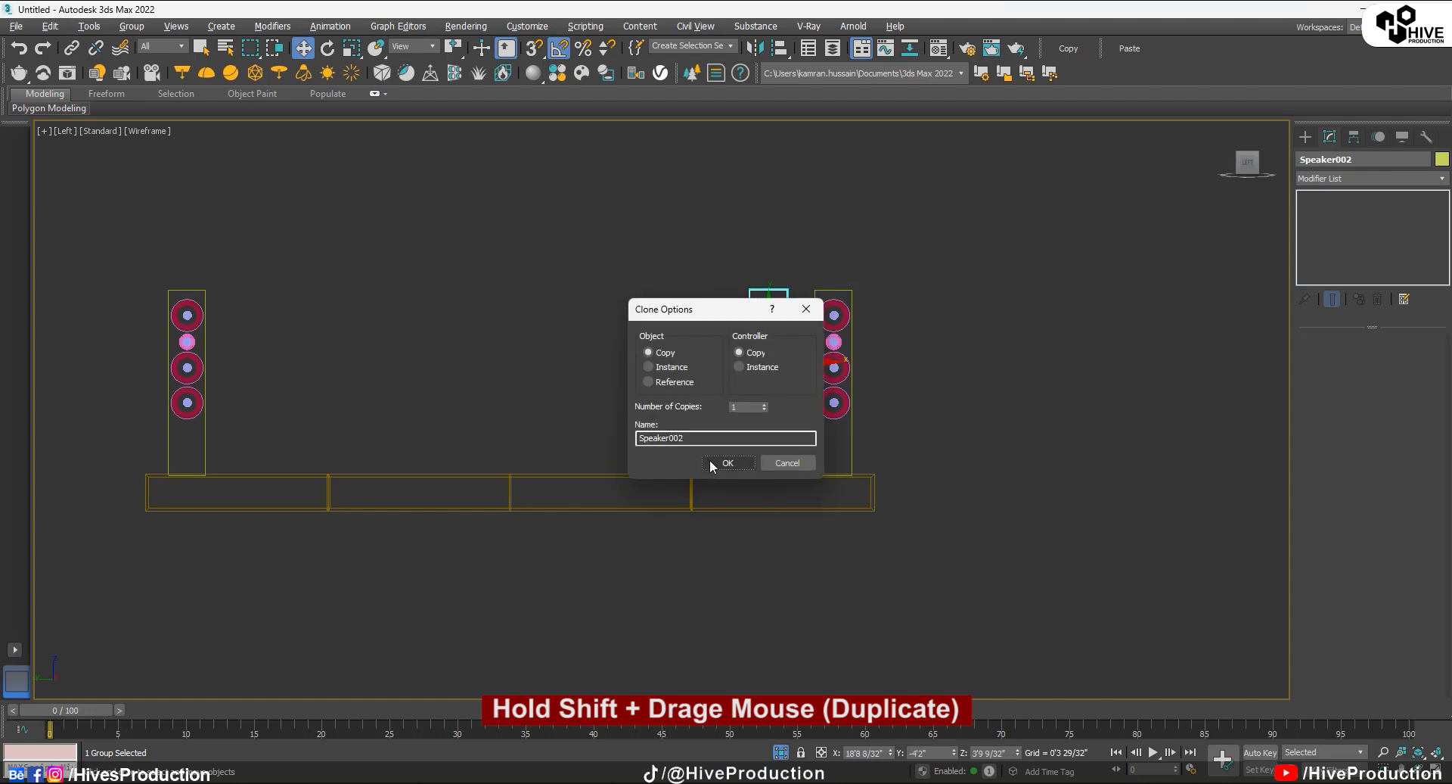
click(715, 463)
click(121, 29)
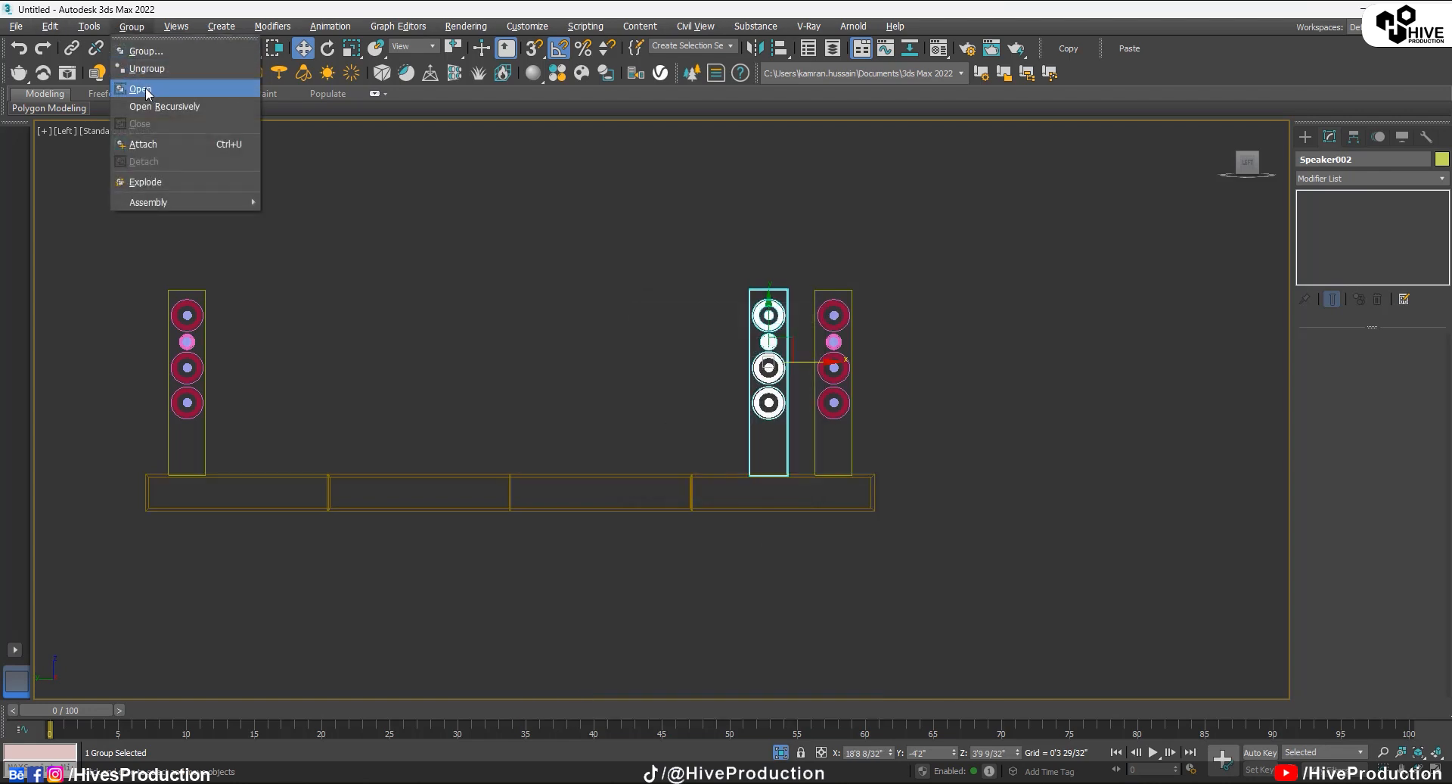
click(139, 90)
click(787, 430)
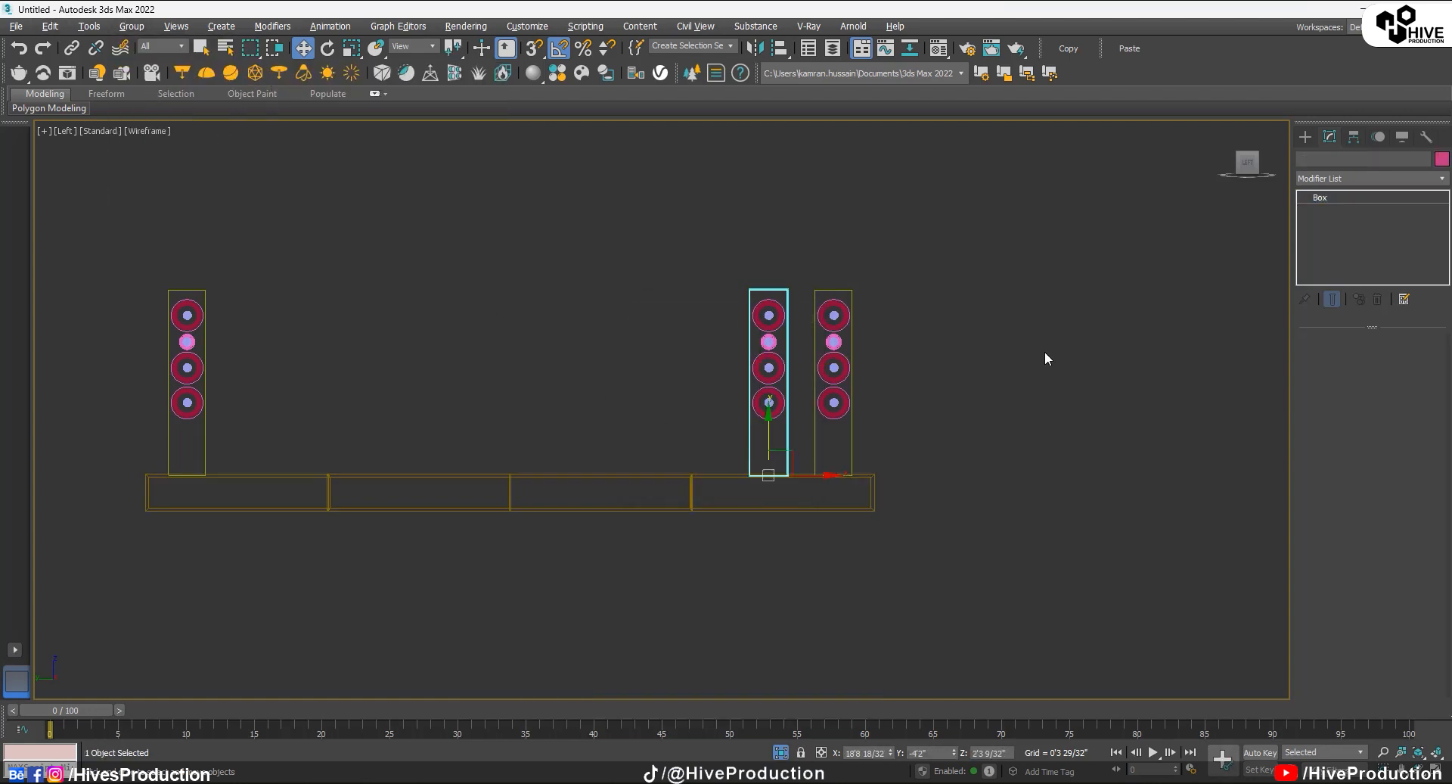
text(1)
key(Return)
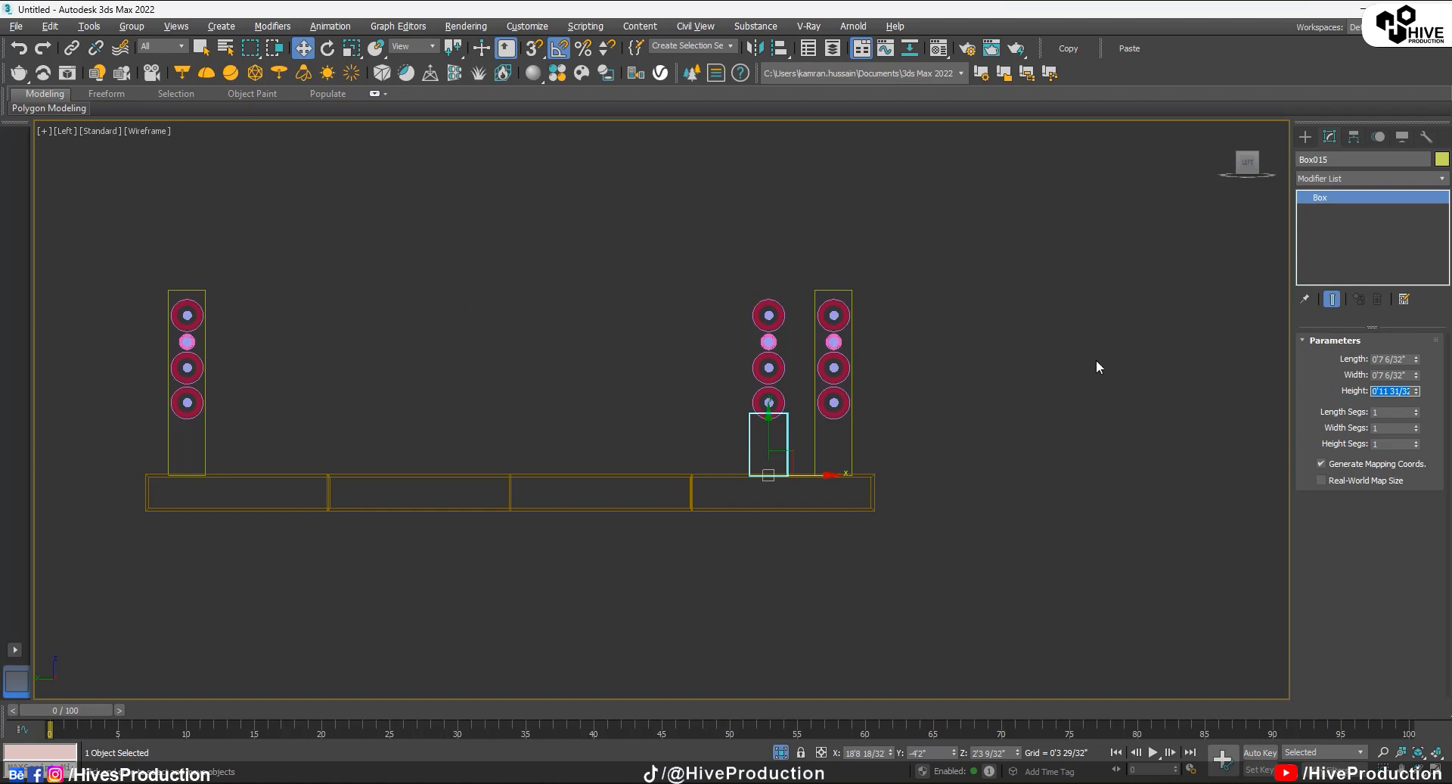
click(1097, 362)
Step: Open the copied speaker's Rings group and move the small disc and one large ring set down onto the short cabinet
scroll(764, 463, up, 3)
click(781, 329)
click(131, 25)
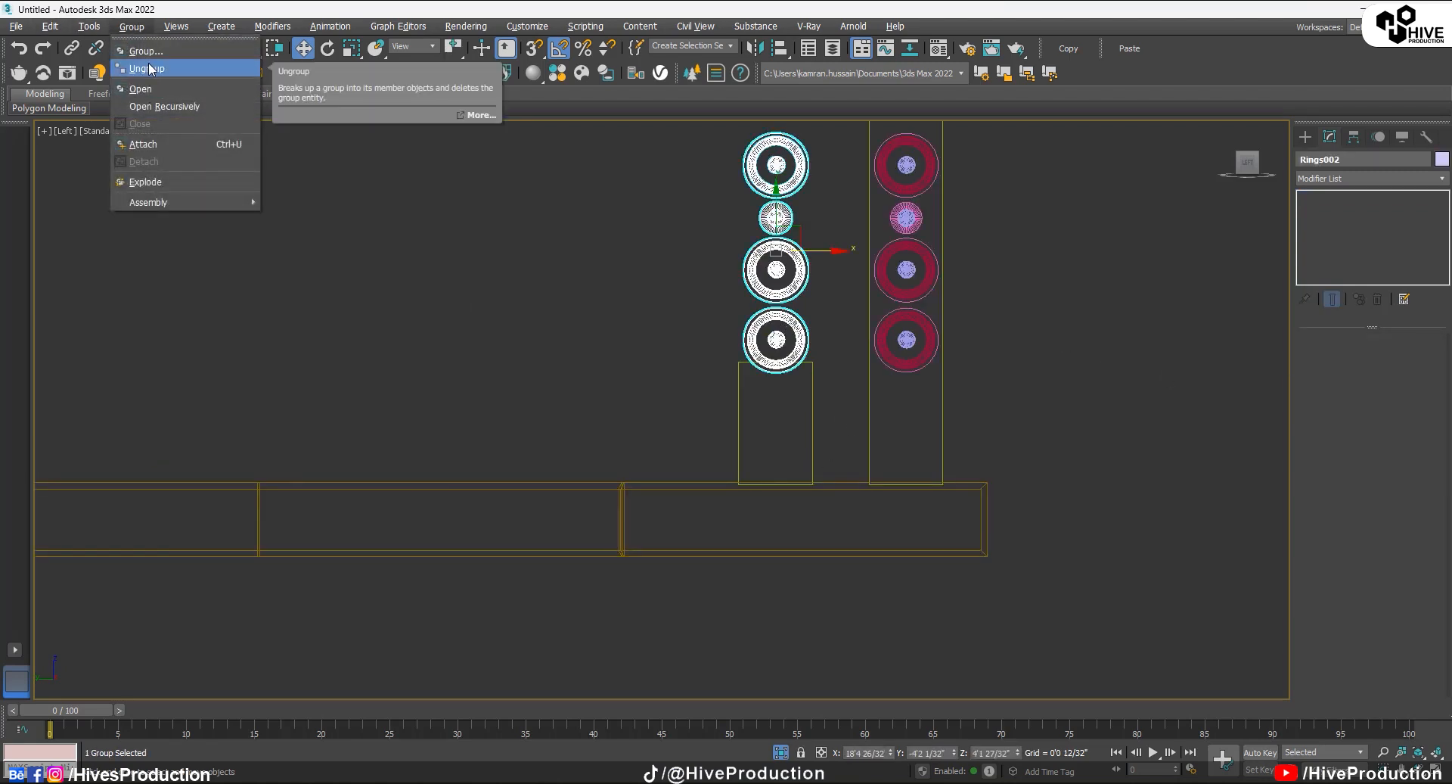
click(149, 68)
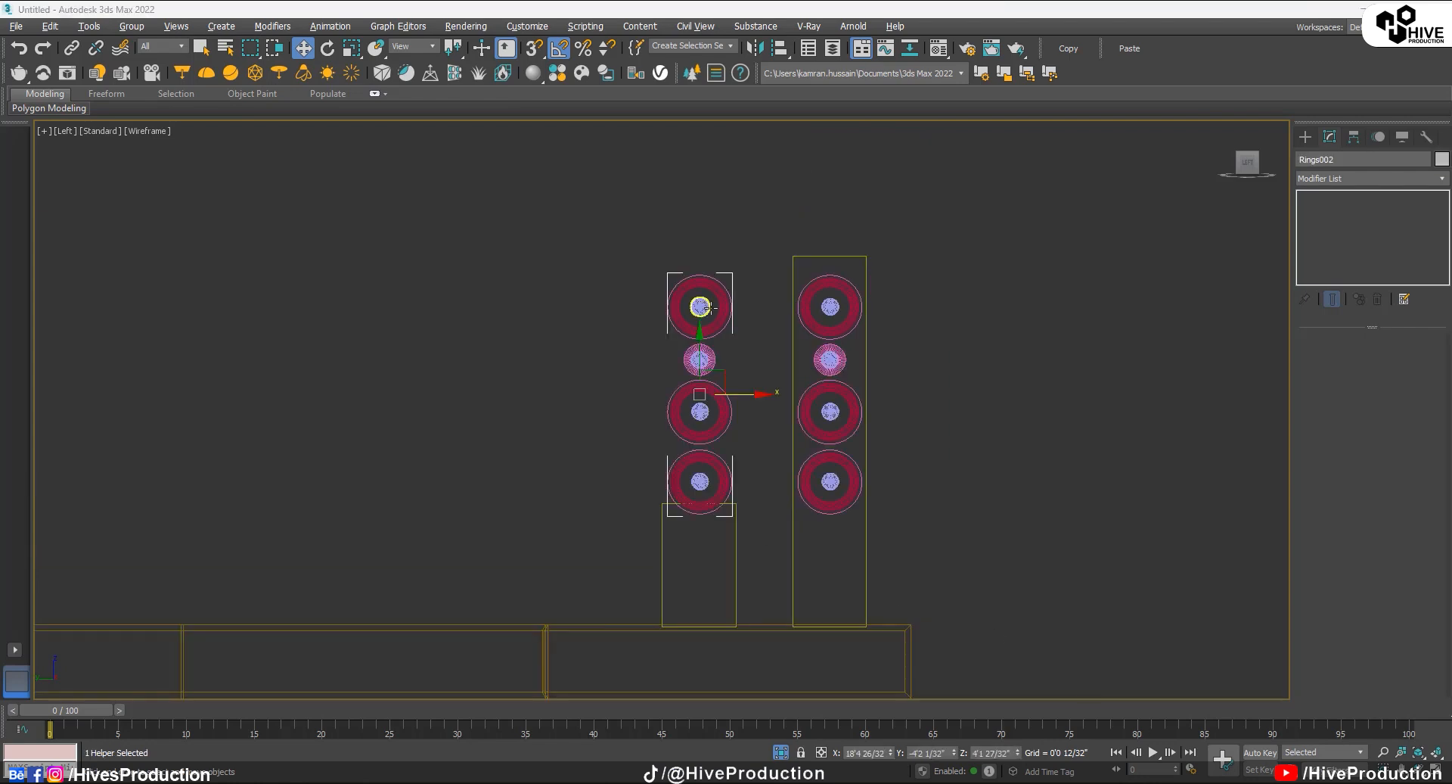
drag(701, 332, 738, 372)
alt+drag(629, 440, 685, 480)
drag(700, 303, 698, 532)
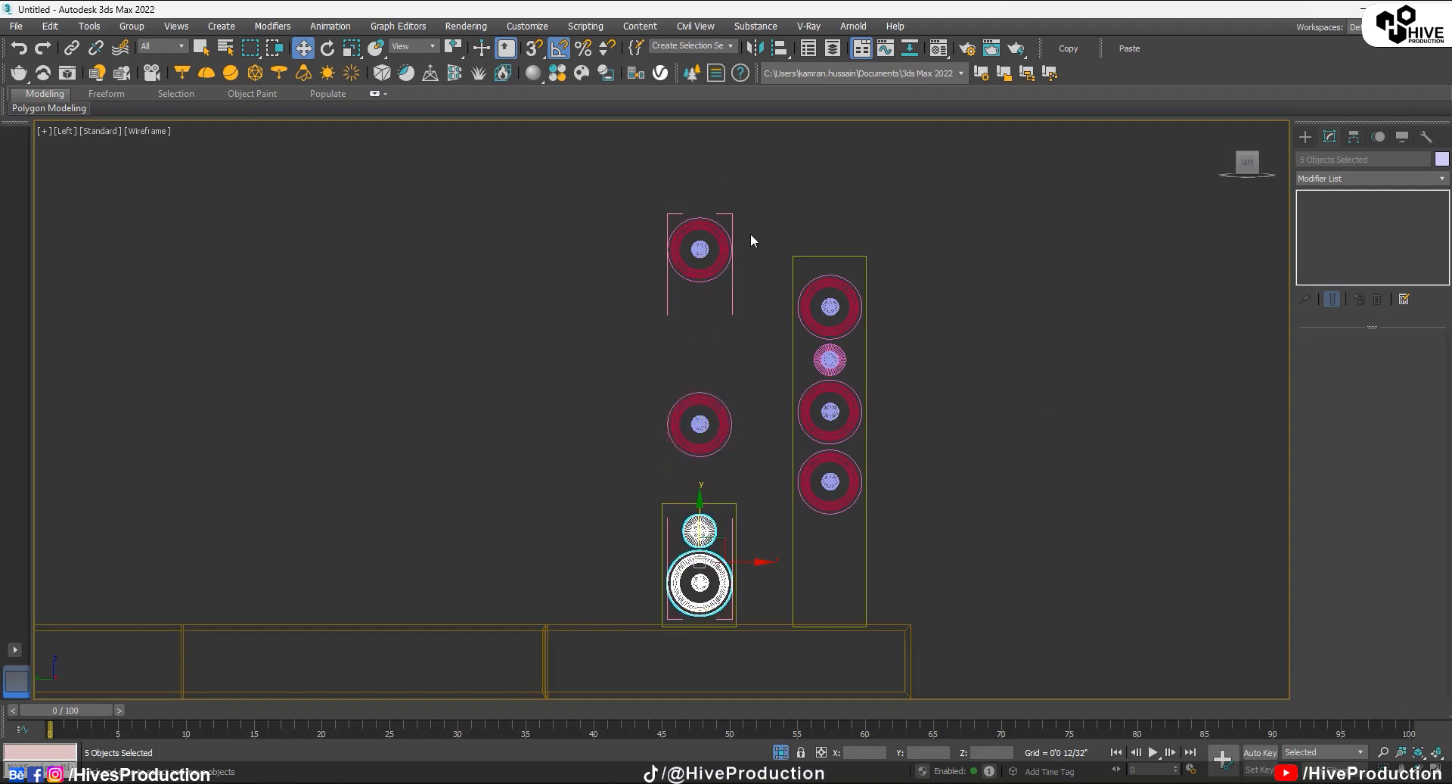
Step: Delete the two large ring sets left over above the short cabinet
drag(564, 207, 565, 209)
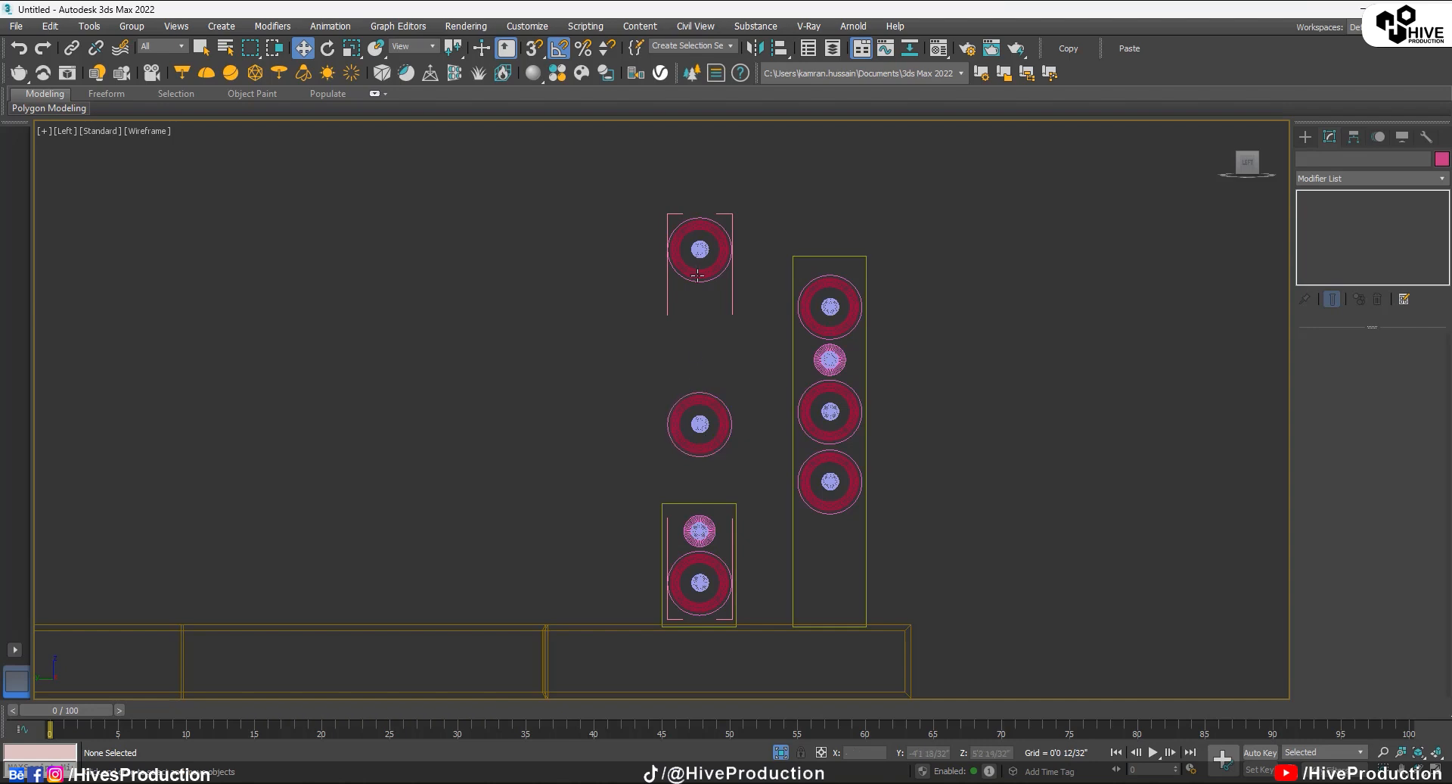
click(688, 226)
ctrl+click(716, 448)
key(Delete)
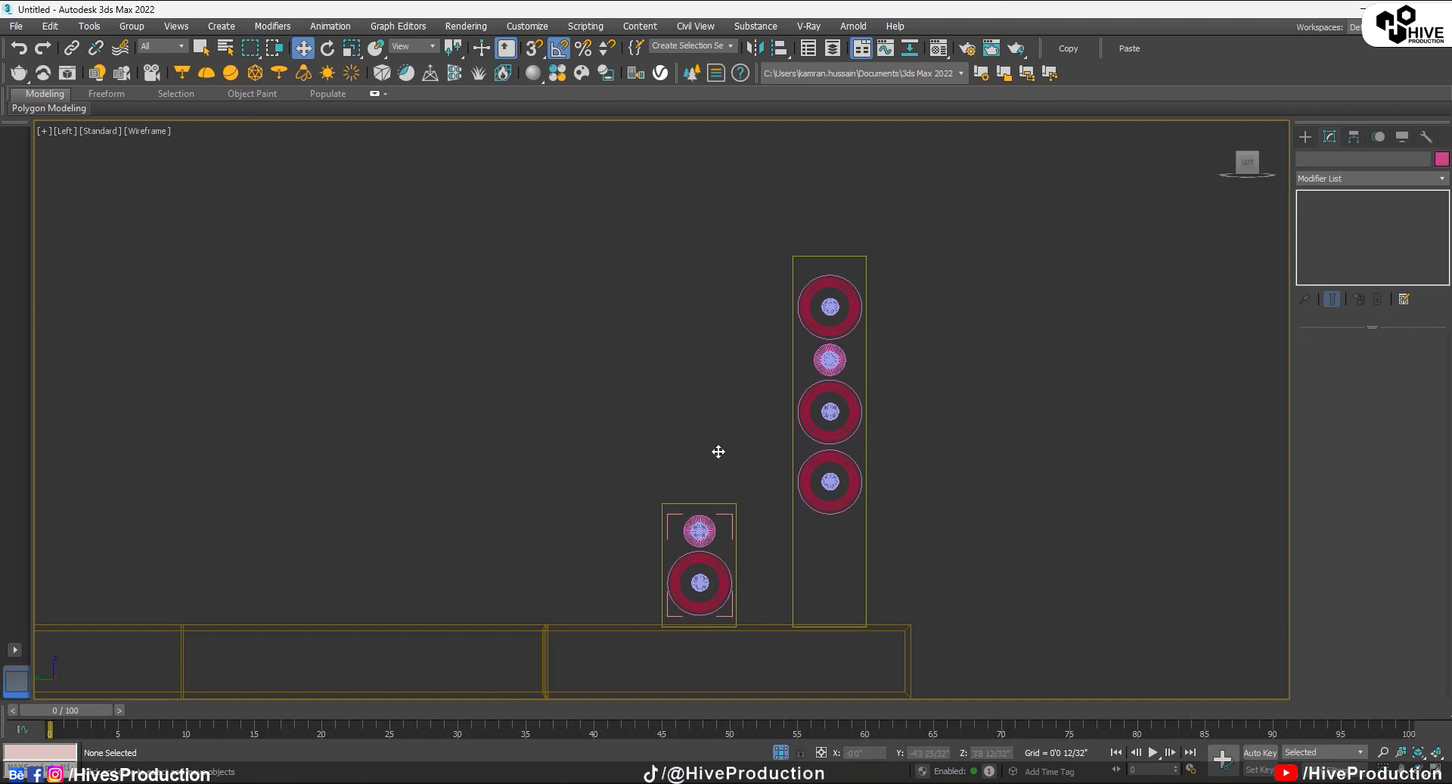
Step: Close the short speaker's Rings group and group it with the cabinet box under the name Mini+Speaker
click(696, 522)
click(130, 27)
click(193, 139)
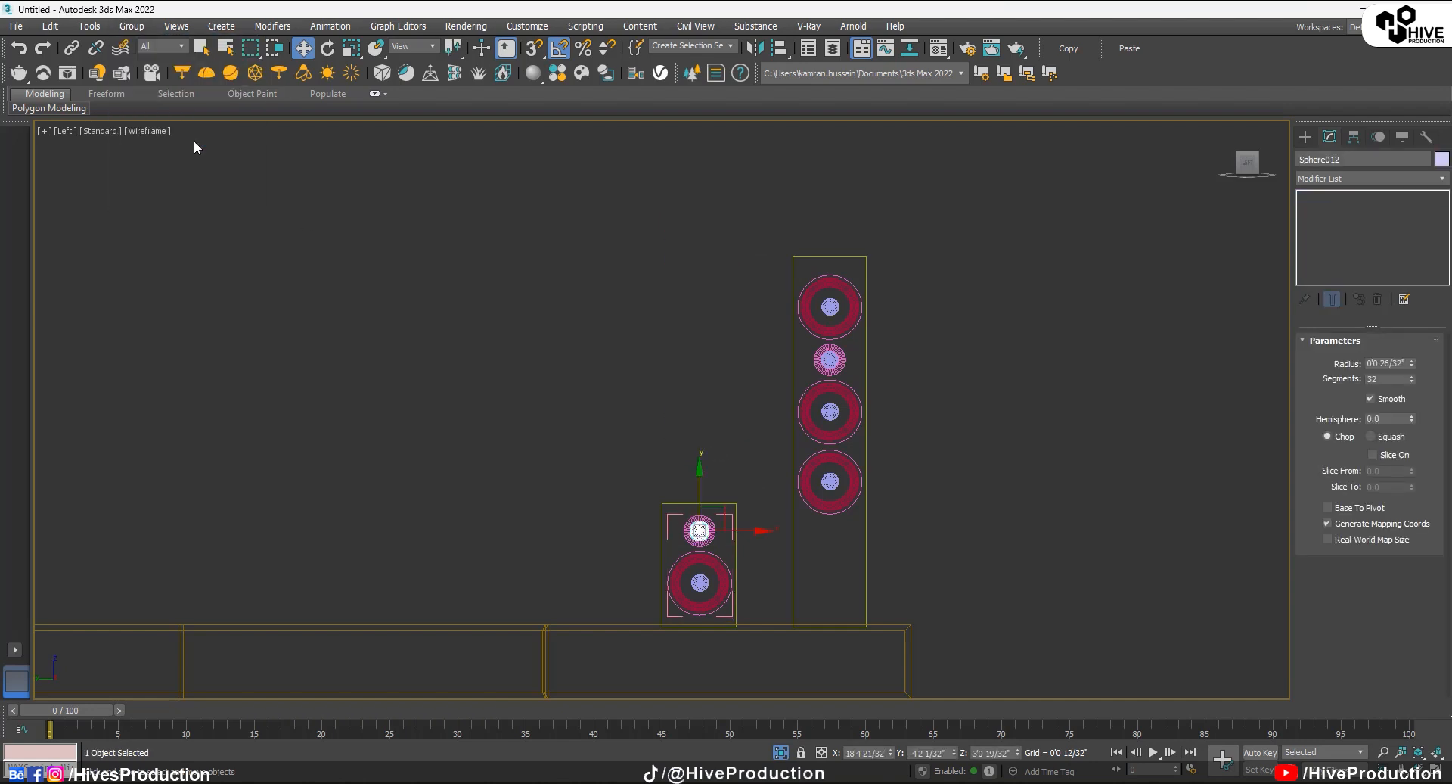
click(692, 560)
click(131, 25)
click(138, 42)
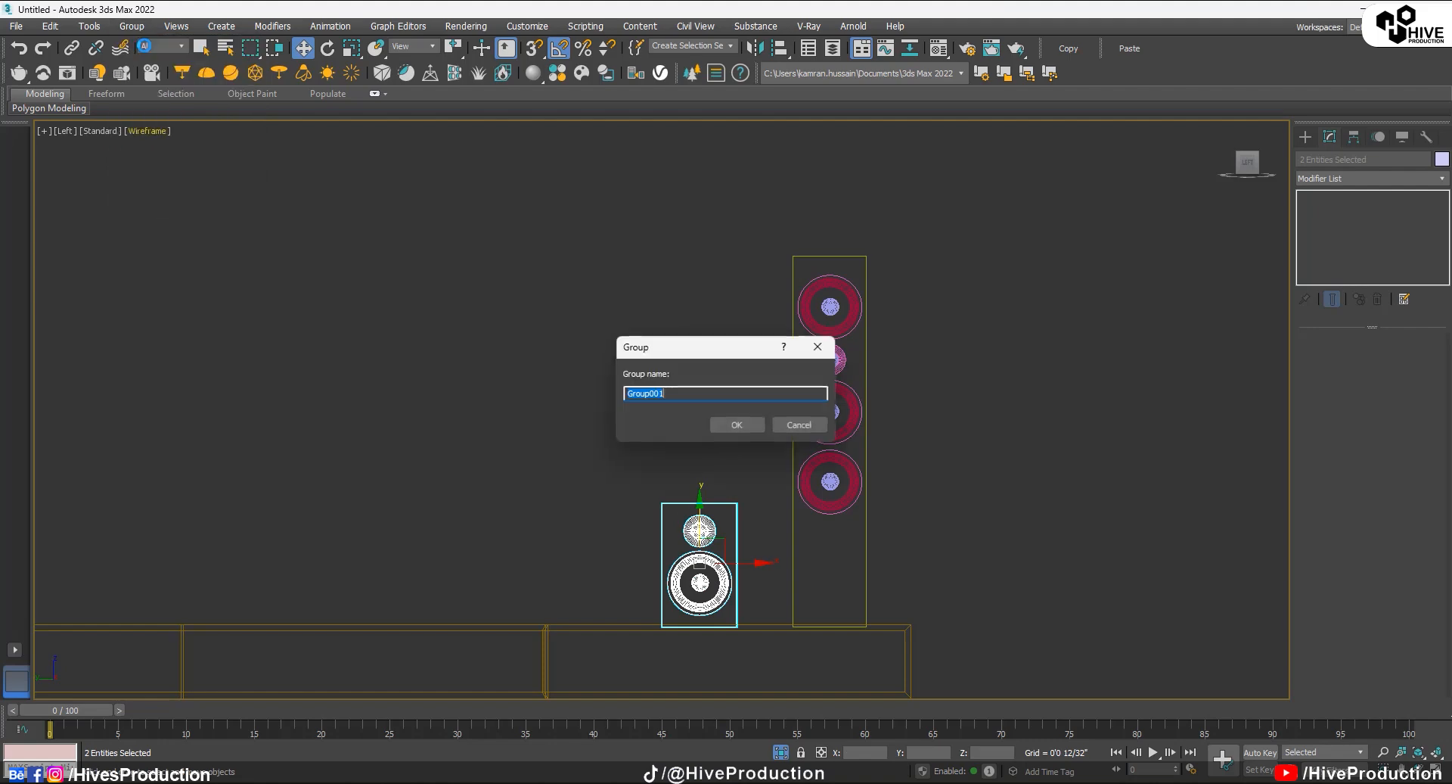
text(Mini+Speaker)
key(Return)
Step: Move the mini speaker closer to the tall speaker and stack one copy directly on top of it
drag(731, 565, 766, 571)
middle_drag(765, 572, 741, 470)
scroll(738, 470, up, 3)
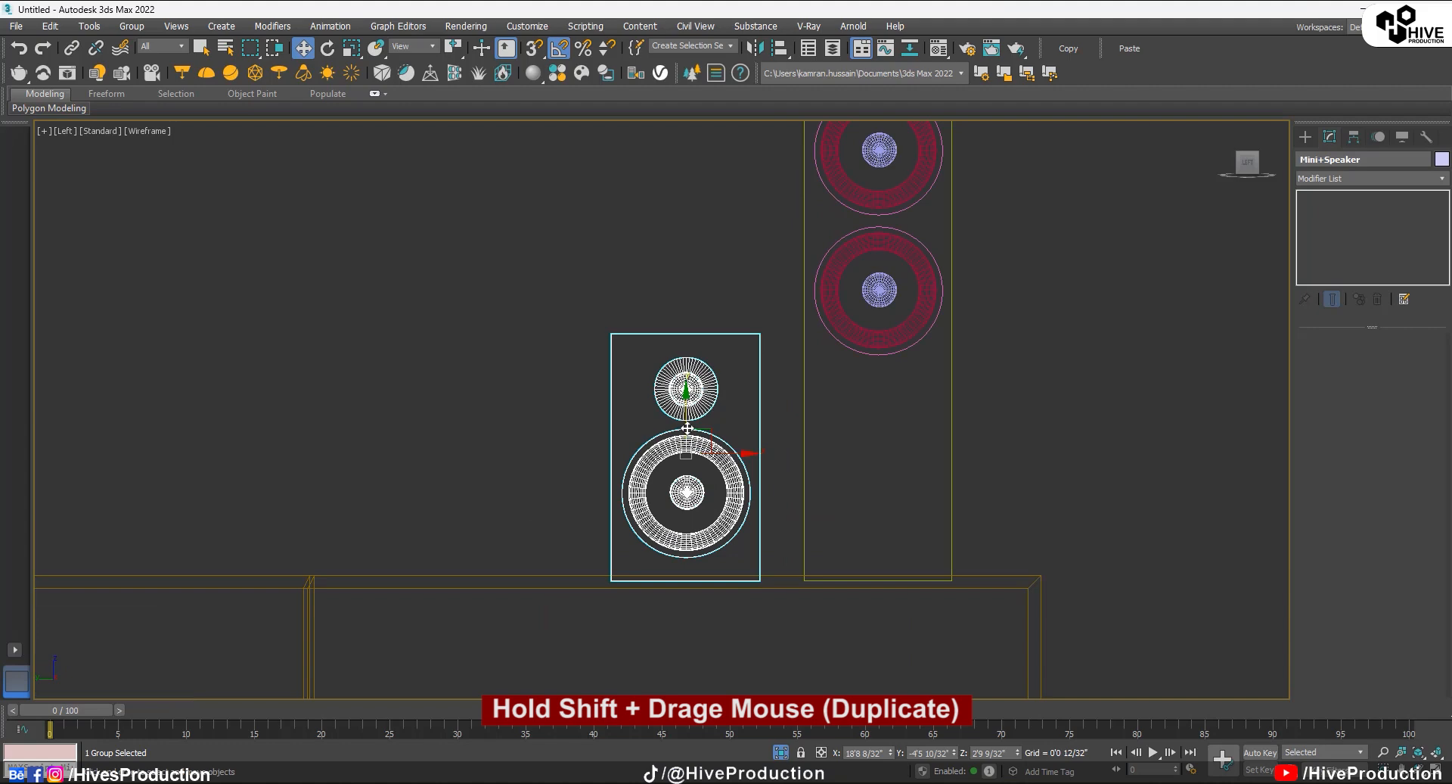
mouse_move(687, 429)
shift+mouse_down()
mouse_move(697, 171)
mouse_move(708, 181)
shift+mouse_up()
click(730, 458)
scroll(772, 453, down, 6)
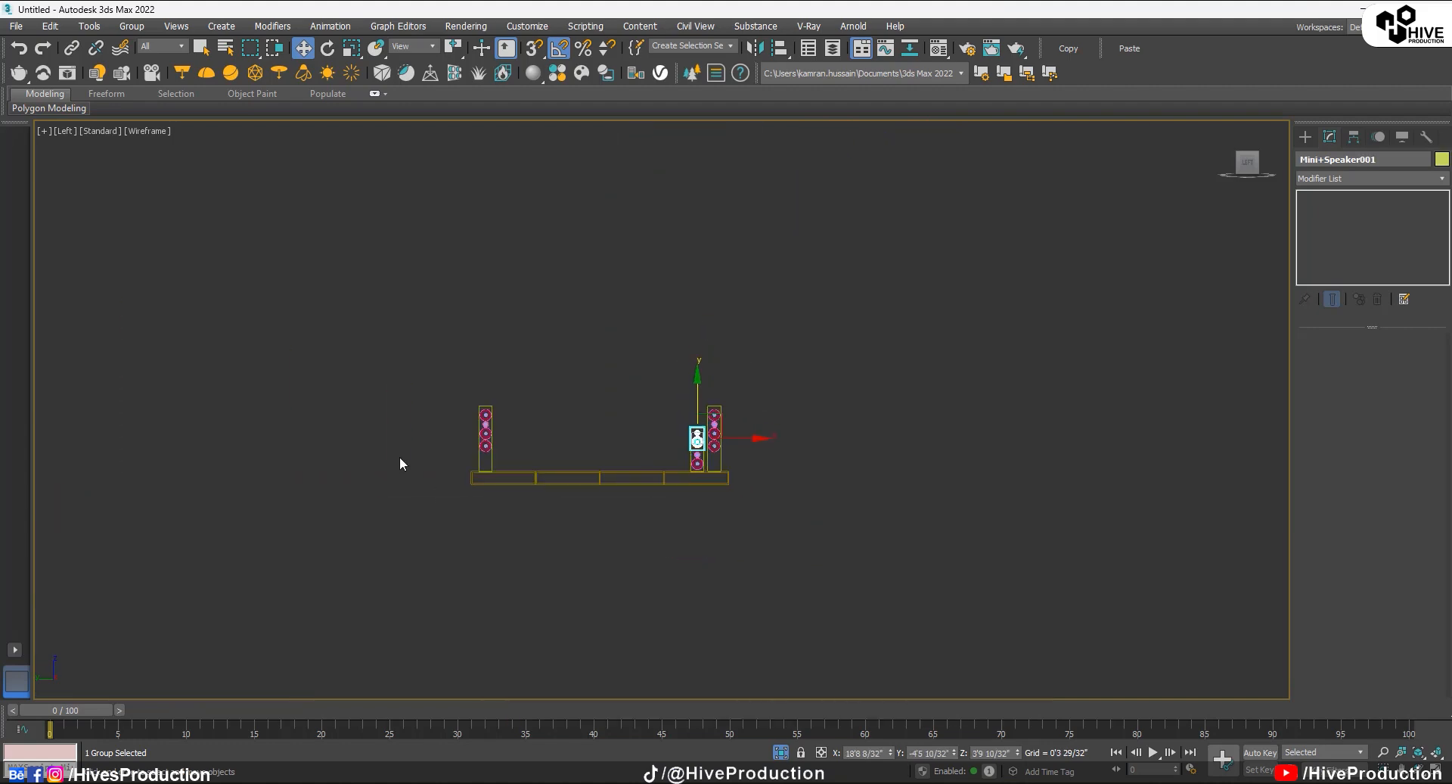
Step: Align all the speakers with the console top and copy the stacked mini speakers beside the tall speaker at the other end
drag(846, 458, 846, 458)
scroll(639, 462, up, 5)
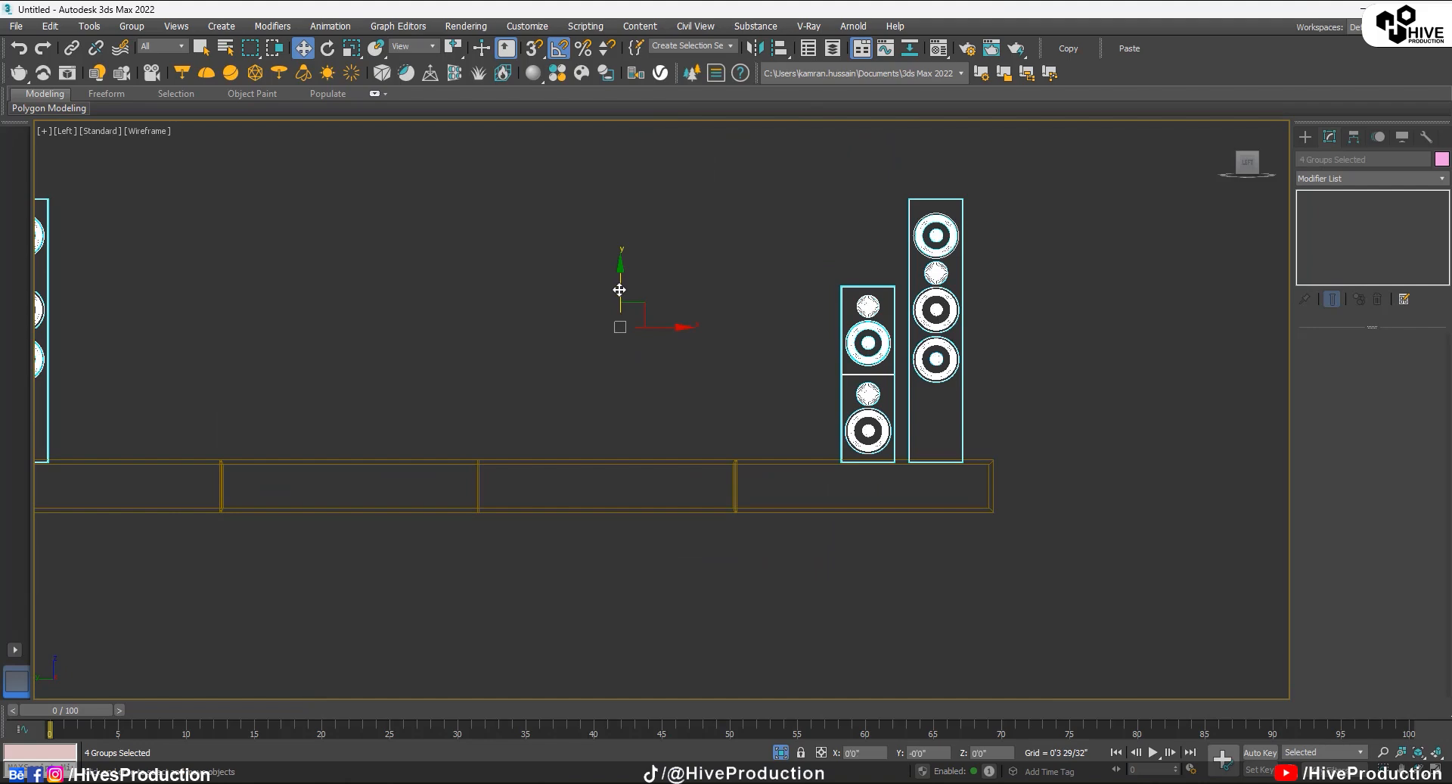
drag(620, 290, 612, 286)
mouse_move(799, 310)
mouse_down()
mouse_move(862, 400)
mouse_move(119, 381)
mouse_move(121, 406)
mouse_up()
click(727, 462)
click(784, 594)
Step: Bring the rest of the room back in the perspective view and frame the TV wall with the speakers
key(alt+w)
click(1095, 627)
key(alt+w)
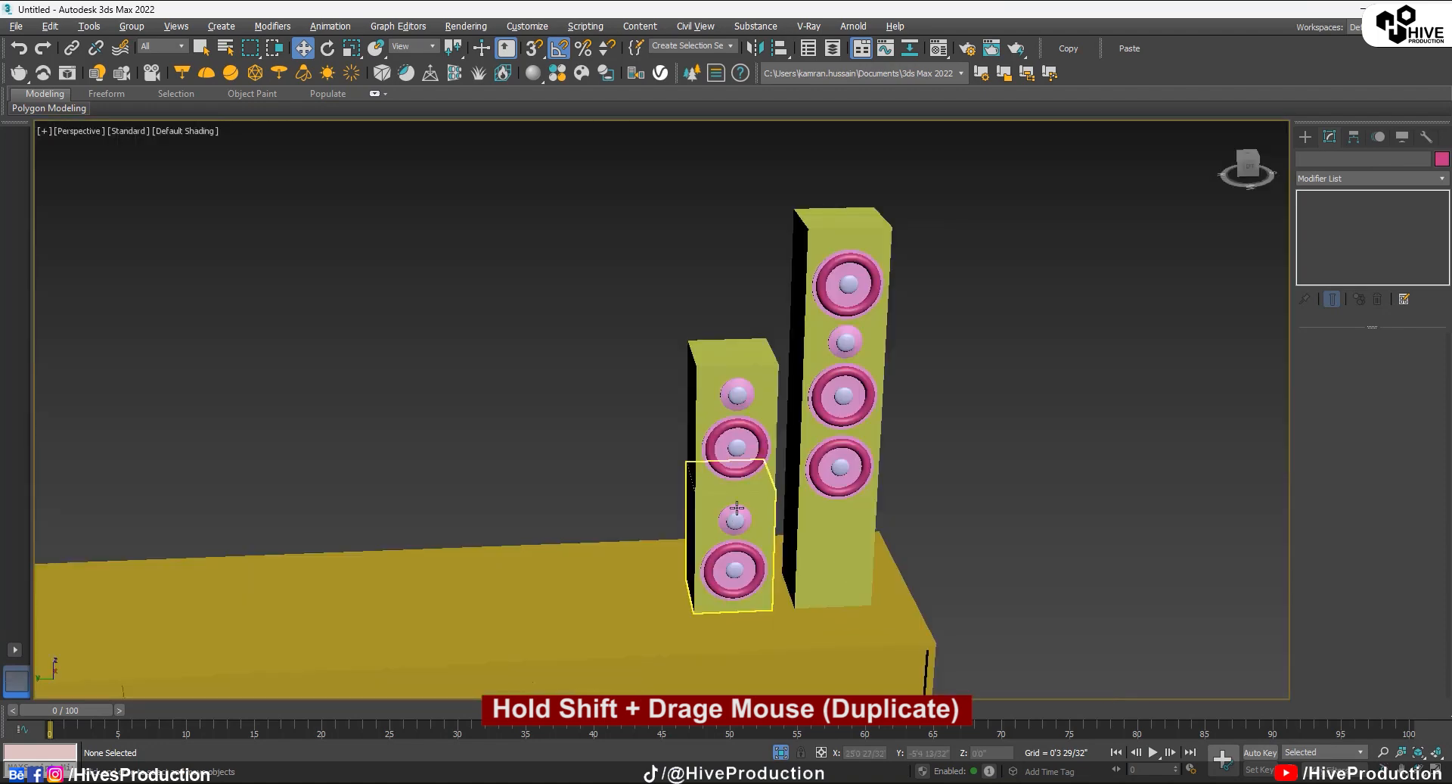
scroll(737, 508, down, 3)
mouse_move(736, 508)
alt+middle_down()
mouse_move(761, 505)
mouse_move(752, 521)
alt+middle_up()
middle_drag(376, 512, 381, 549)
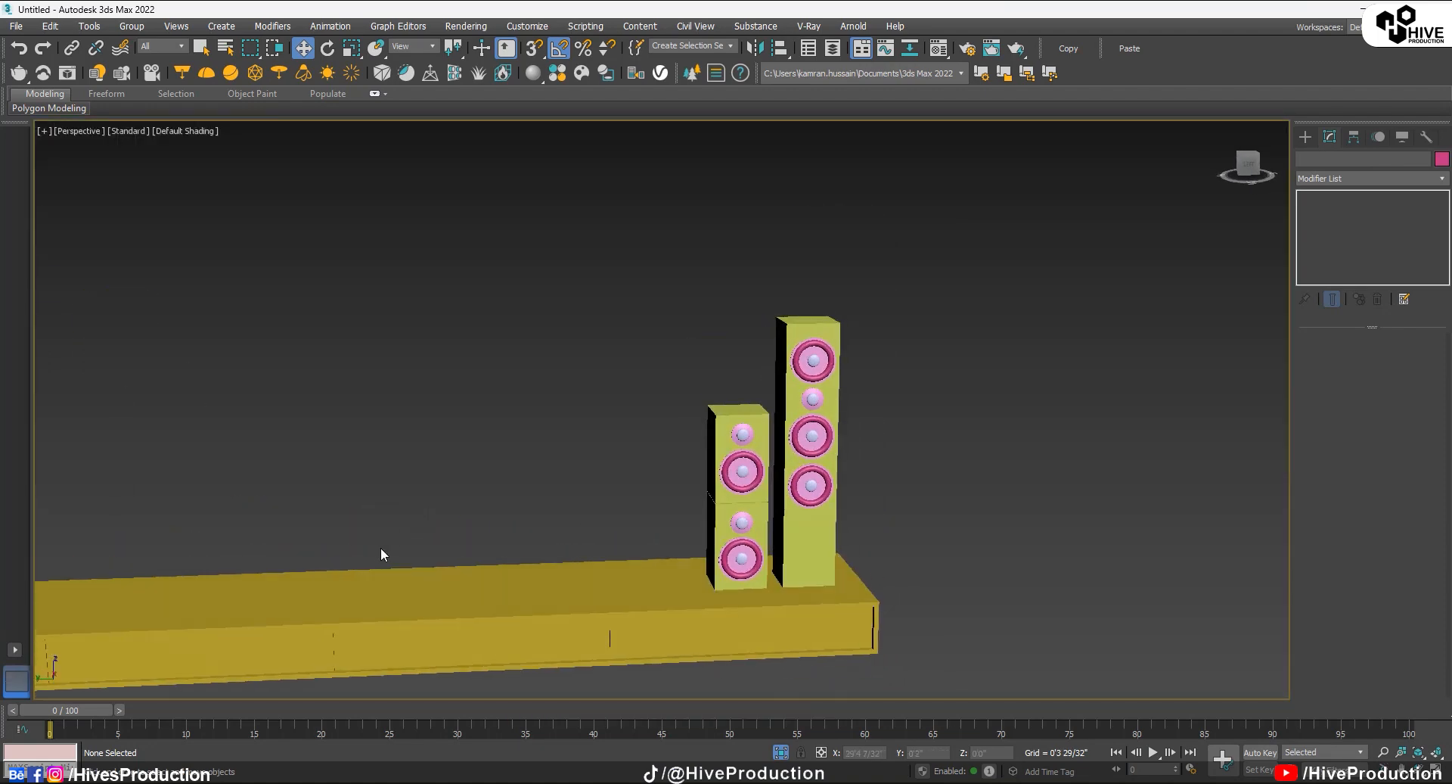
scroll(603, 421, down, 5)
mouse_move(604, 421)
alt+middle_down()
mouse_move(574, 506)
mouse_move(740, 502)
mouse_move(579, 465)
mouse_move(586, 437)
alt+middle_up()
scroll(581, 466, up, 4)
right_click(586, 437)
click(622, 378)
middle_drag(691, 328, 844, 495)
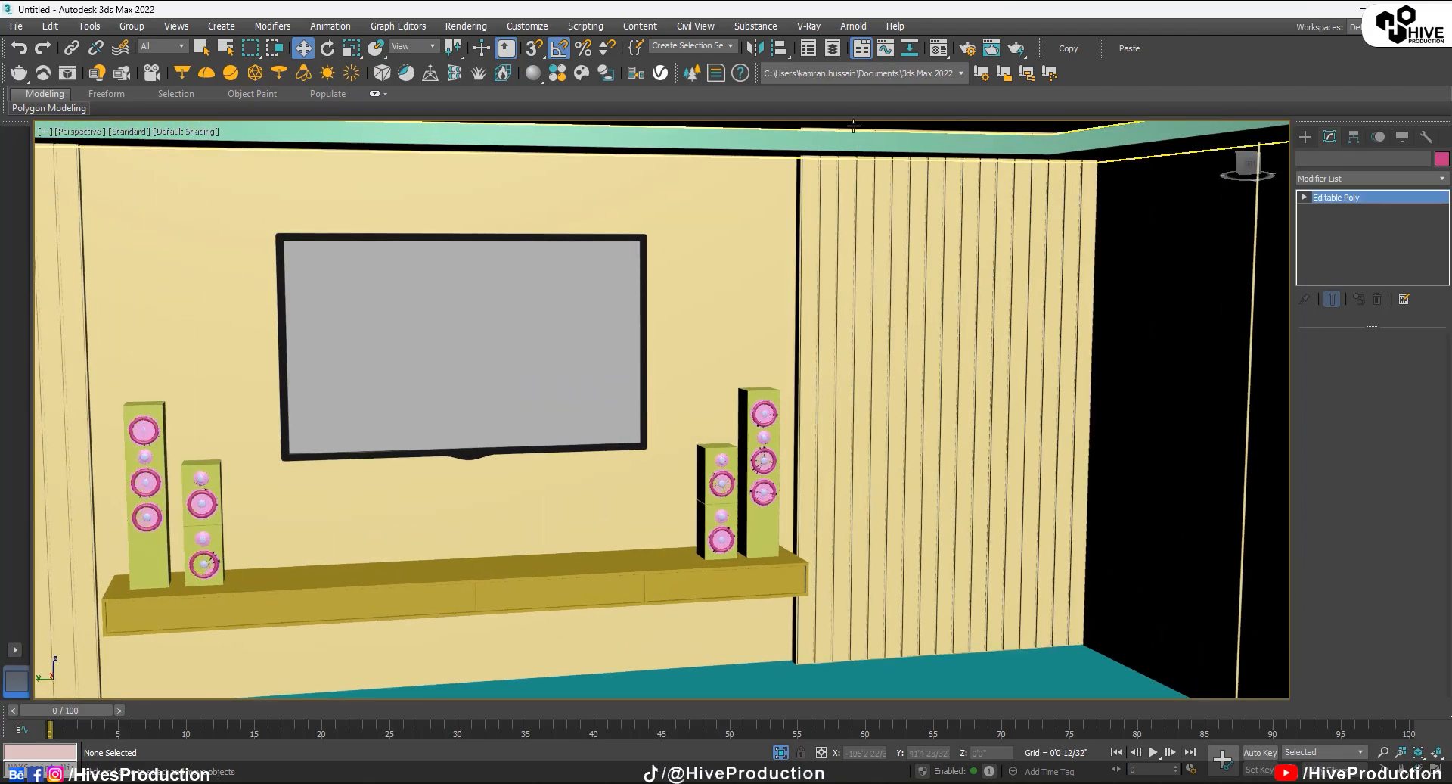
Step: Raise the ceiling border slightly above the TV wall
middle_drag(859, 179, 856, 252)
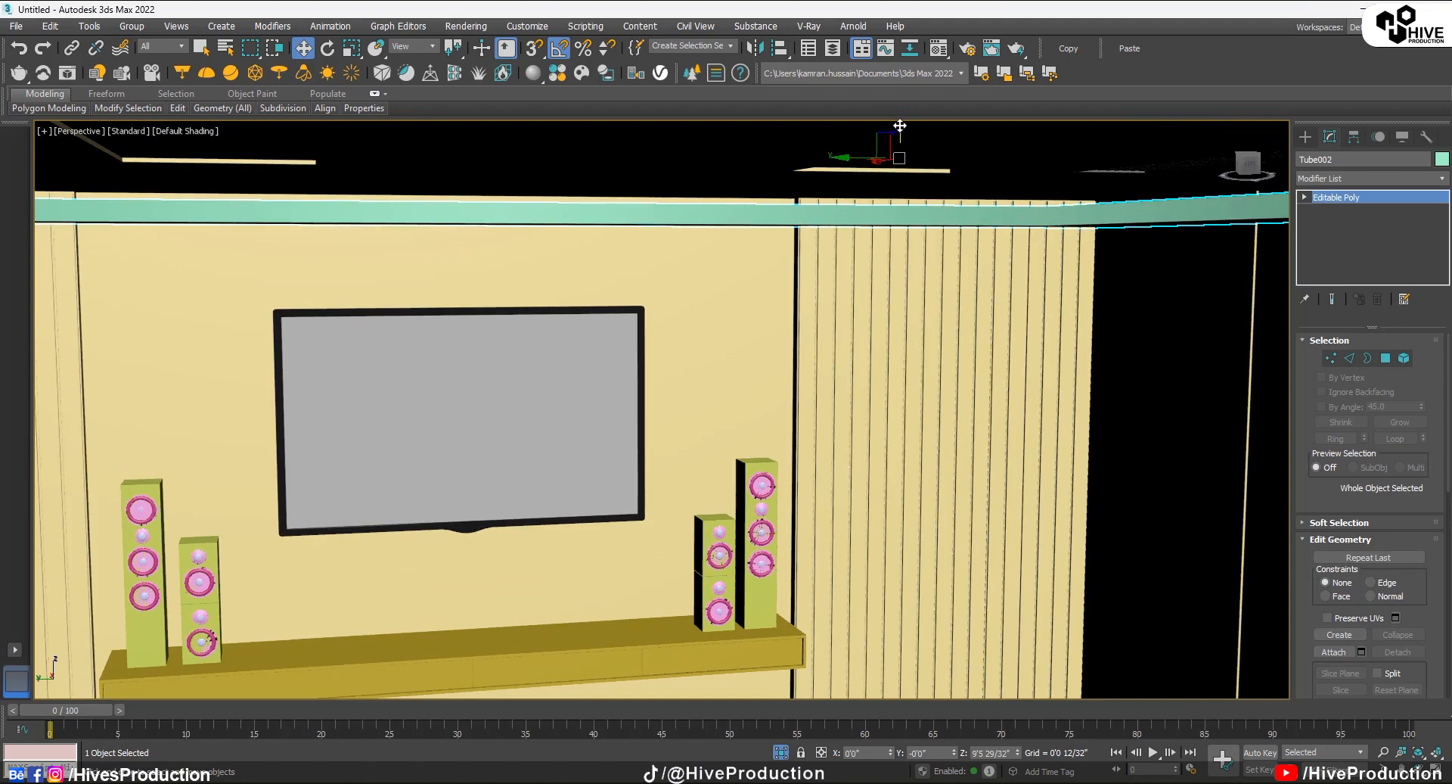
drag(898, 130, 897, 112)
Step: Hide the room's roof group in the perspective view
alt+middle_drag(886, 137, 673, 474)
alt+middle_drag(668, 375, 684, 441)
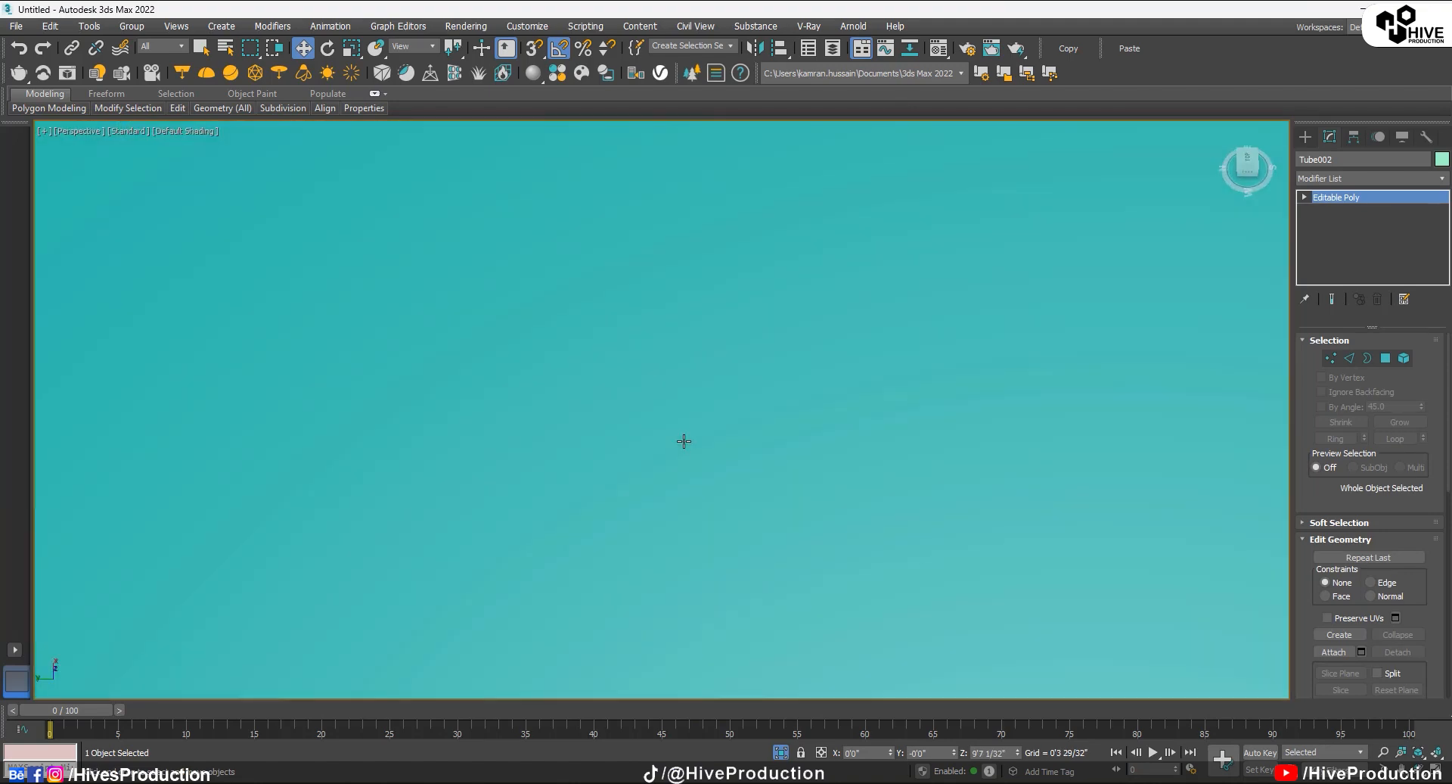
scroll(683, 441, down, 6)
alt+middle_drag(756, 525, 702, 469)
scroll(702, 470, up, 3)
click(667, 410)
right_click(668, 401)
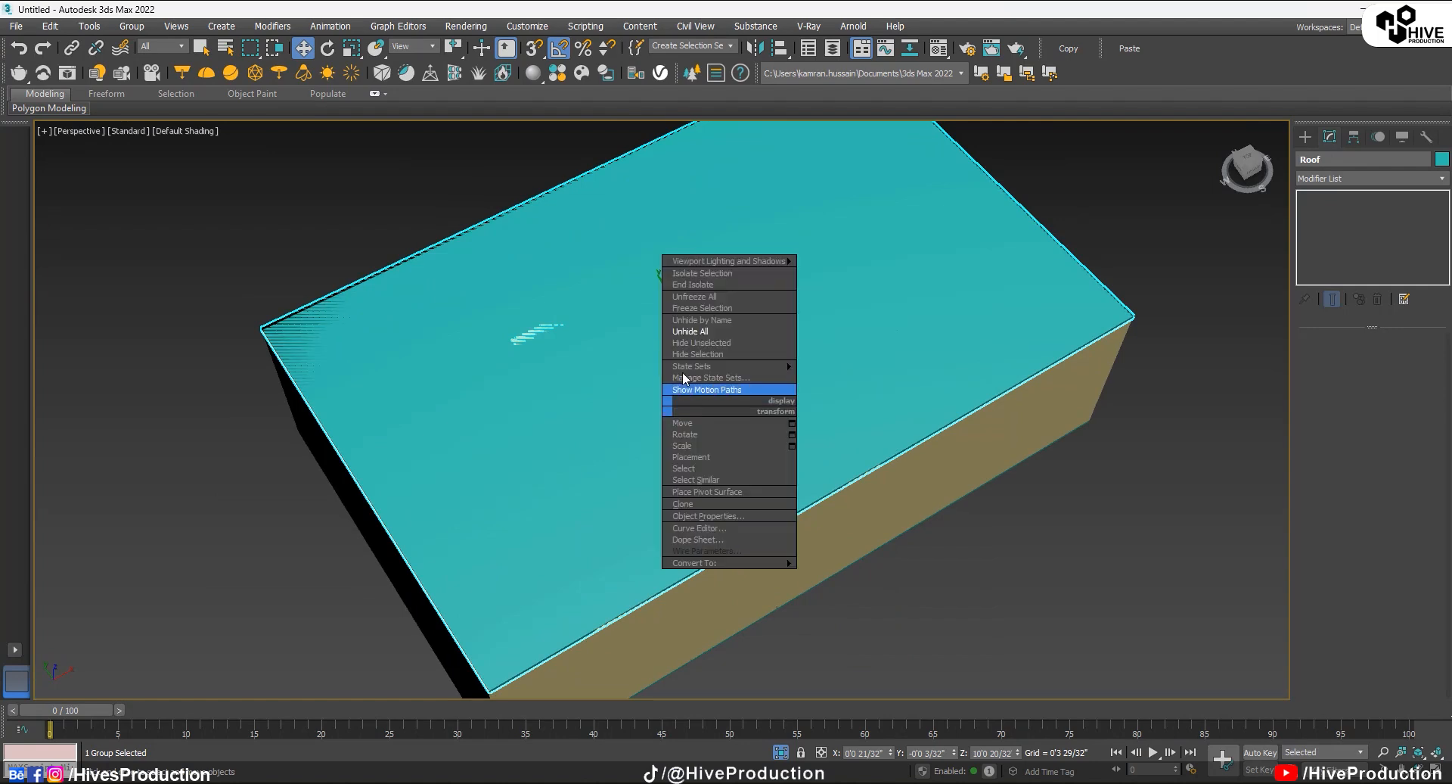
click(749, 354)
Step: Hide the ceiling border so the room is open from above
alt+middle_drag(681, 350, 840, 425)
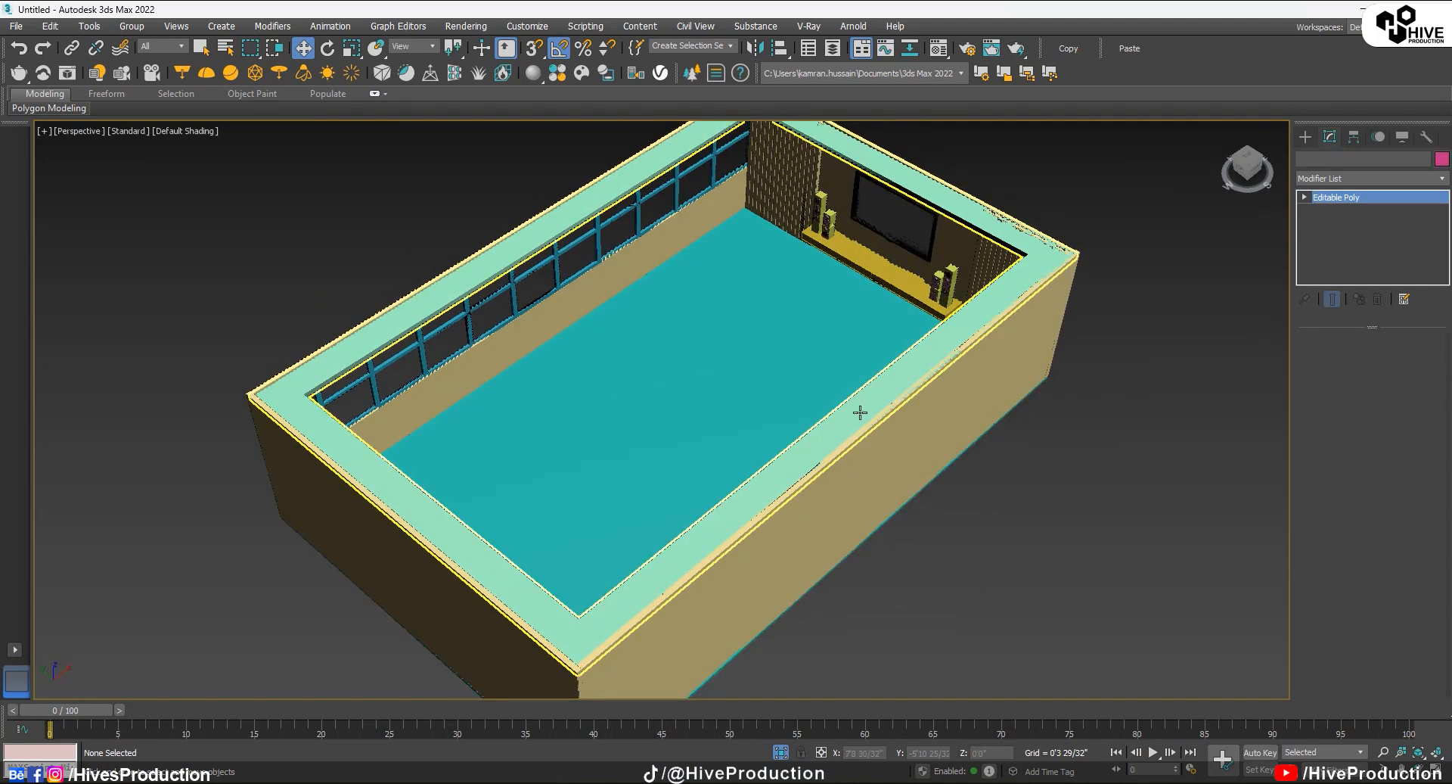
click(860, 413)
right_click(866, 407)
click(888, 356)
alt+middle_drag(1051, 560, 858, 475)
alt+middle_drag(617, 470, 701, 450)
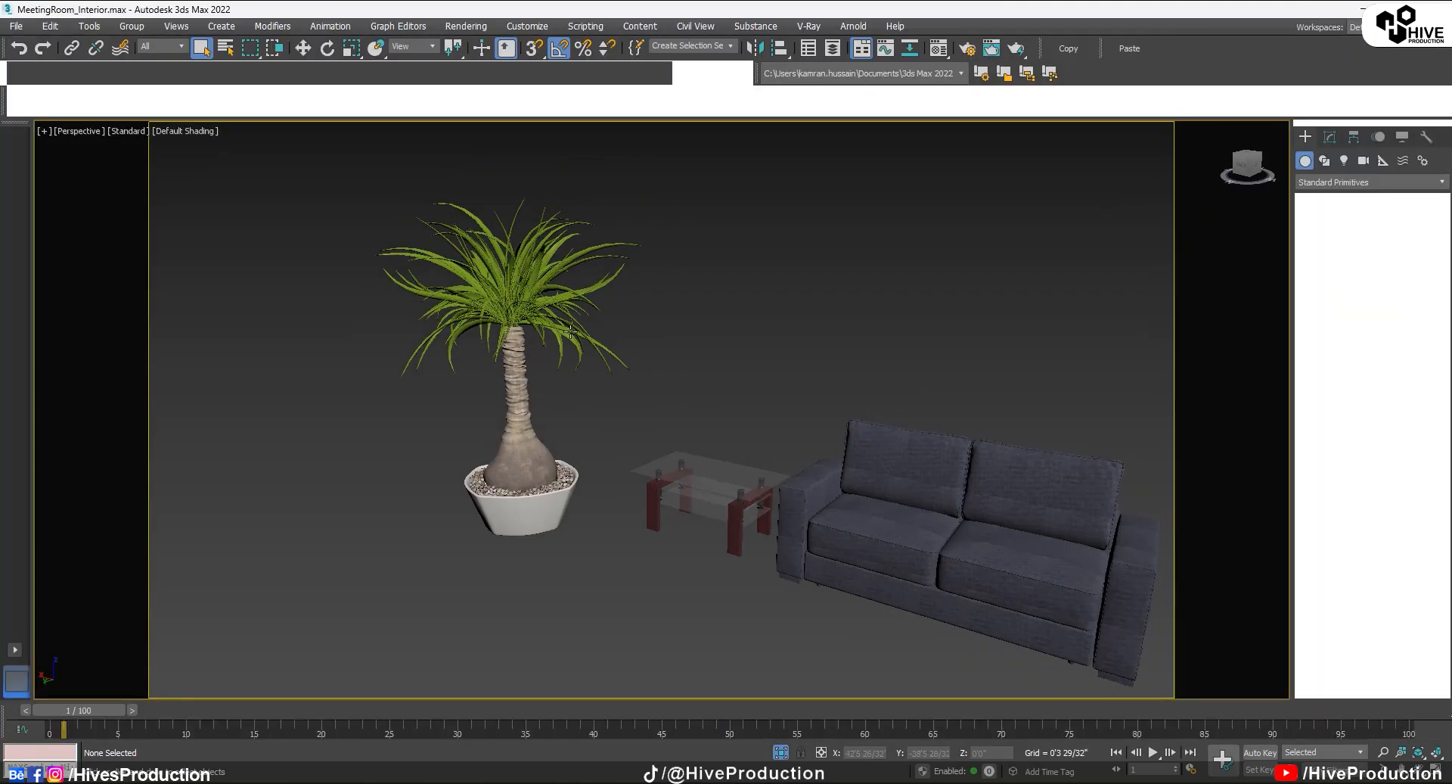
Step: Switch to the MeetingRoom_Interior.max scene, select the potted plant, glass table and sofa together and copy them
scroll(605, 416, down, 3)
drag(340, 182, 935, 545)
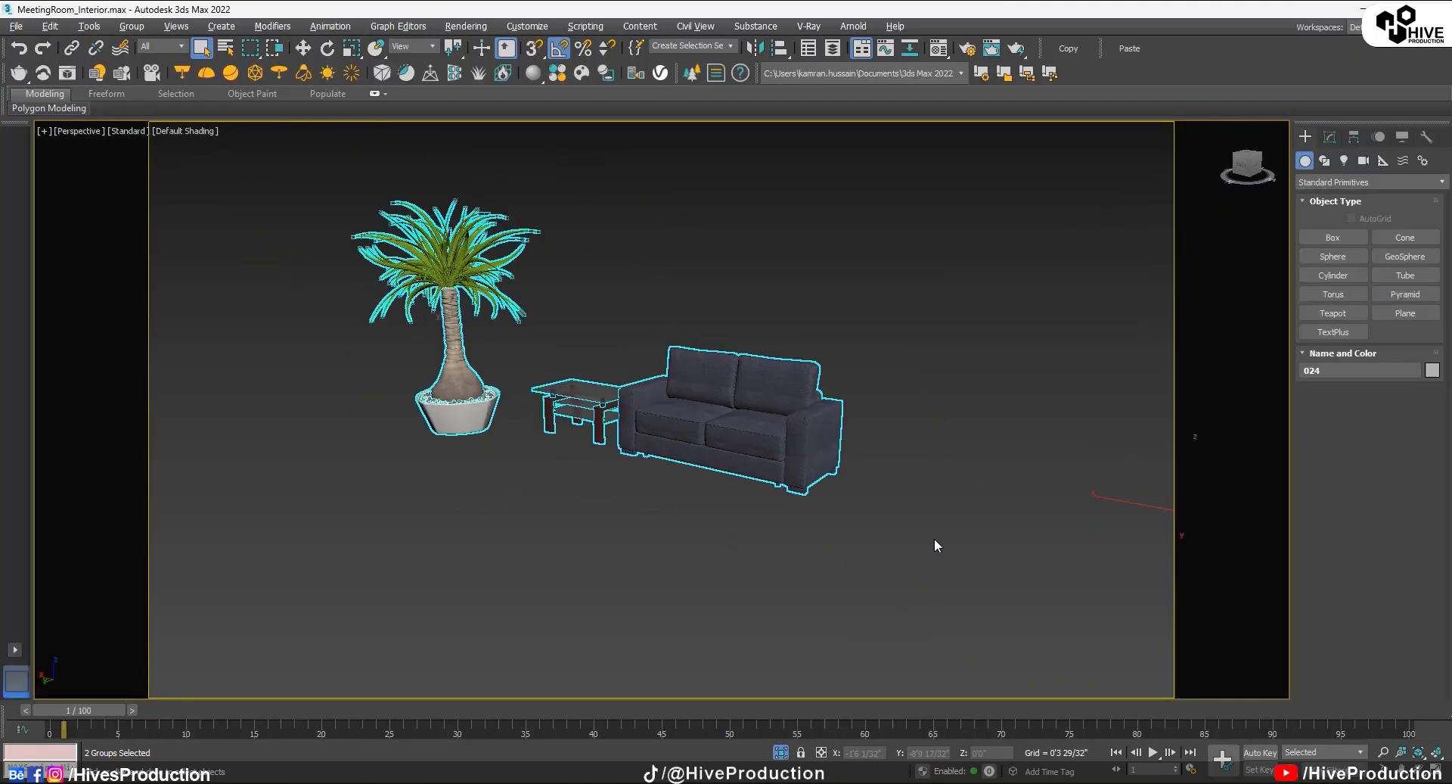
click(1069, 49)
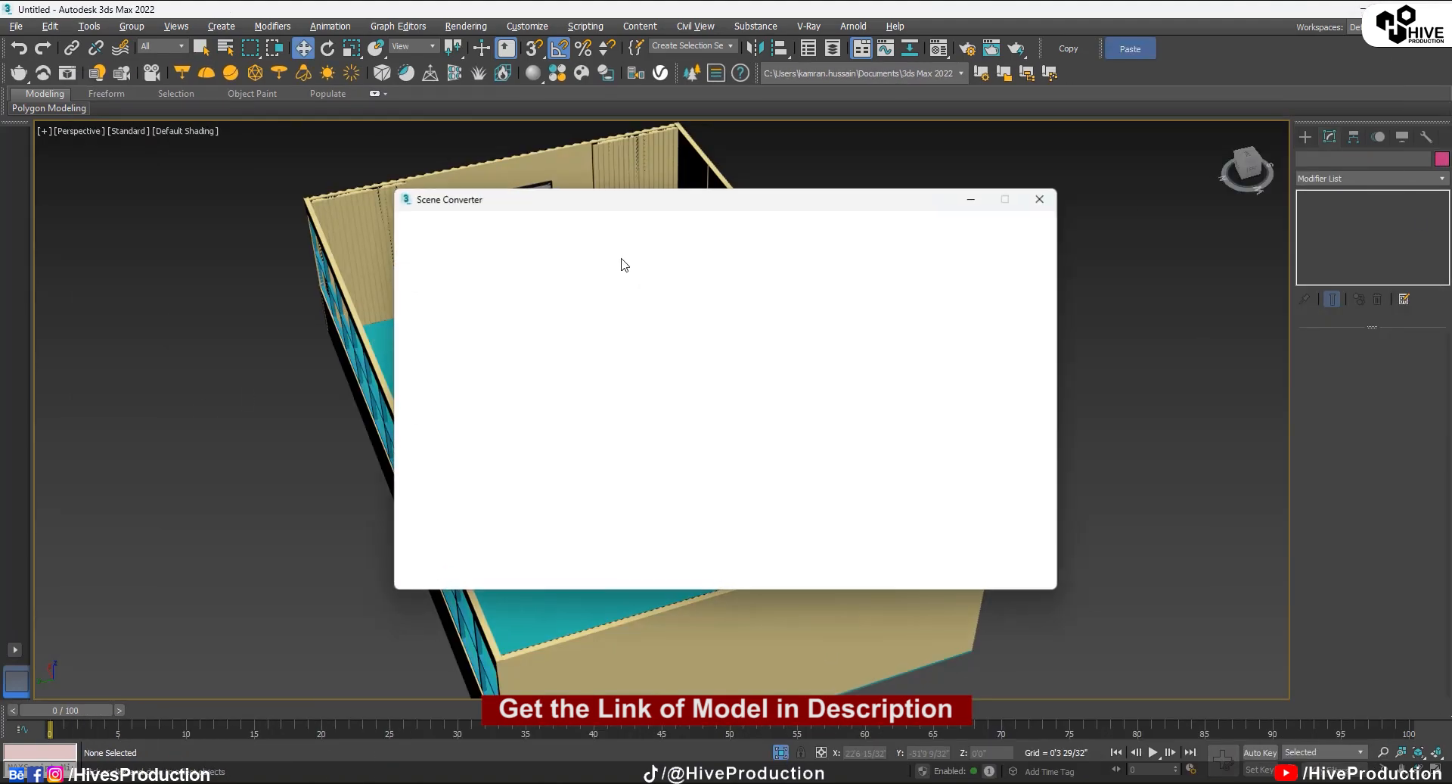
Step: Return to the untitled room scene, paste the furniture and move it along the long solid wall, with the plant in the TV wall corner
scroll(648, 367, up, 4)
alt+middle_drag(542, 357, 636, 441)
key(w)
drag(768, 371, 612, 329)
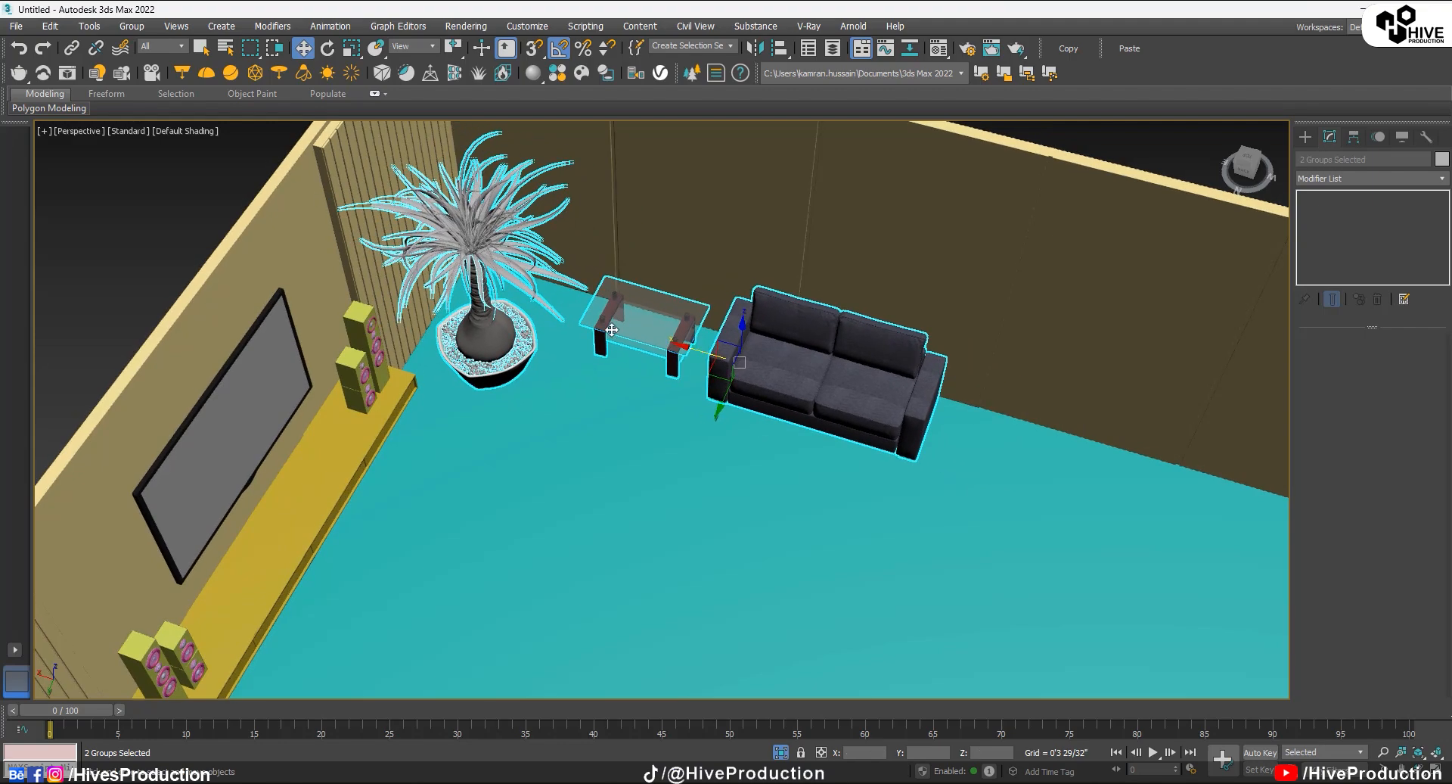
Step: Duplicate the sofa and glass table group once as a copy further along the same wall
click(113, 183)
click(789, 395)
mouse_move(877, 459)
middle_down()
mouse_move(540, 379)
mouse_move(520, 362)
middle_up()
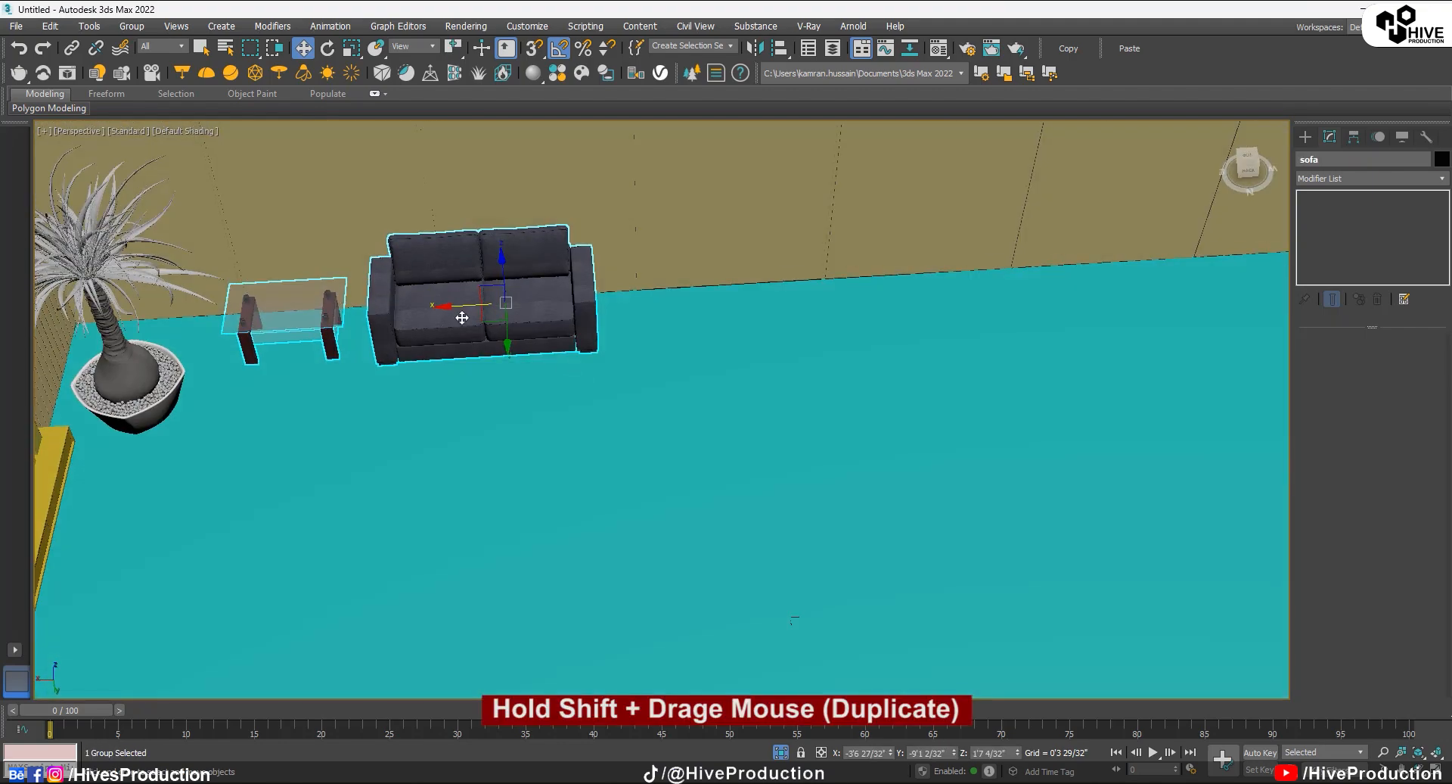
mouse_move(461, 307)
shift+mouse_down()
mouse_move(923, 286)
mouse_move(900, 279)
shift+mouse_up()
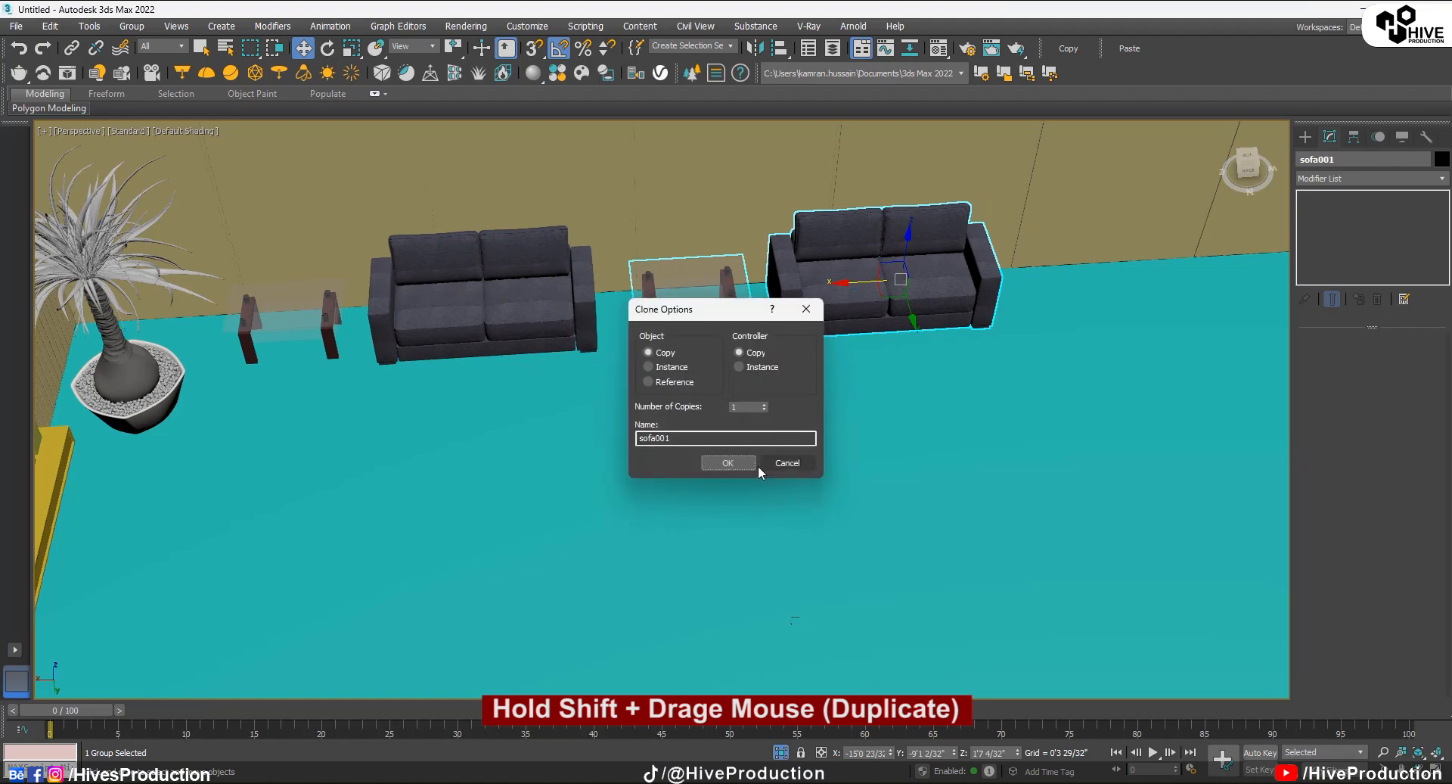
click(749, 465)
alt+middle_drag(944, 322, 677, 463)
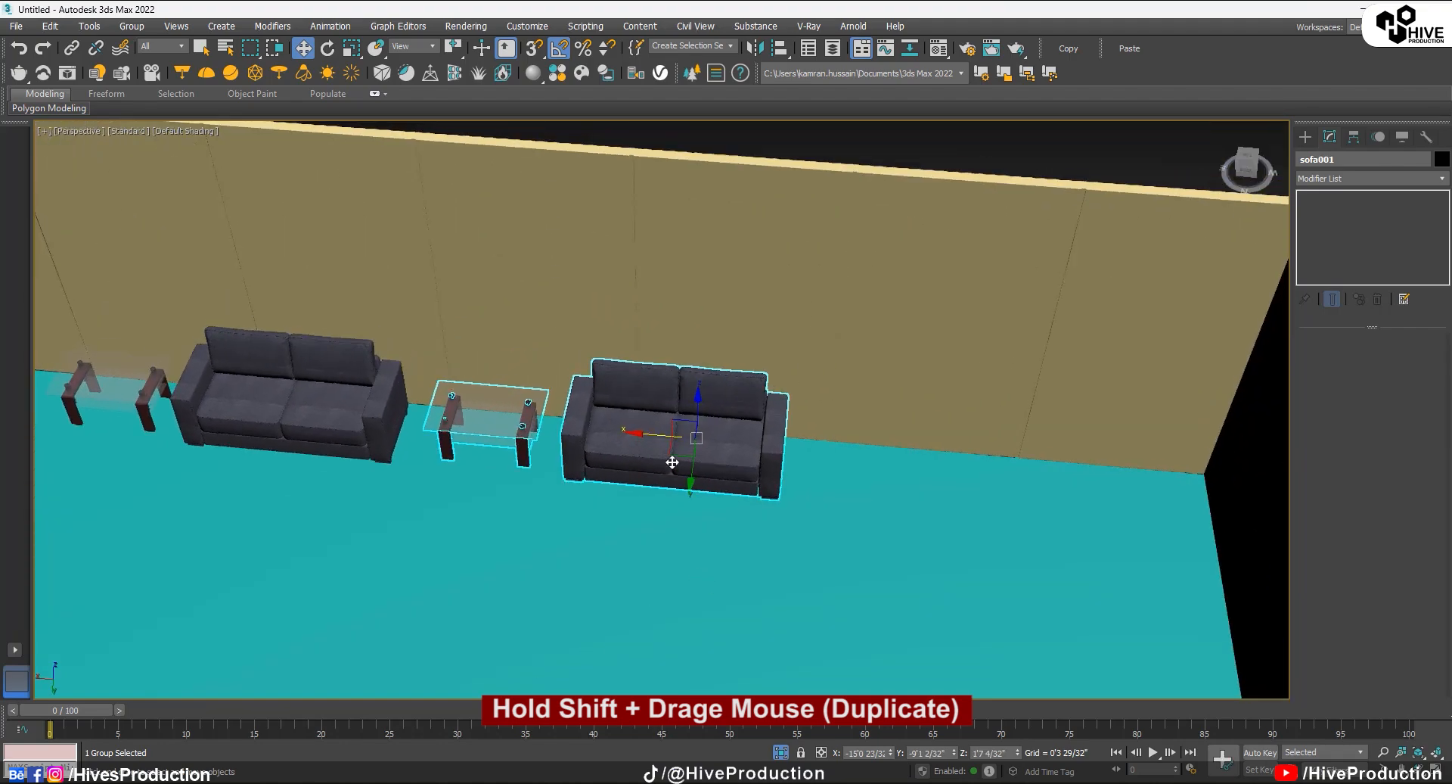
scroll(665, 434, down, 5)
click(1174, 366)
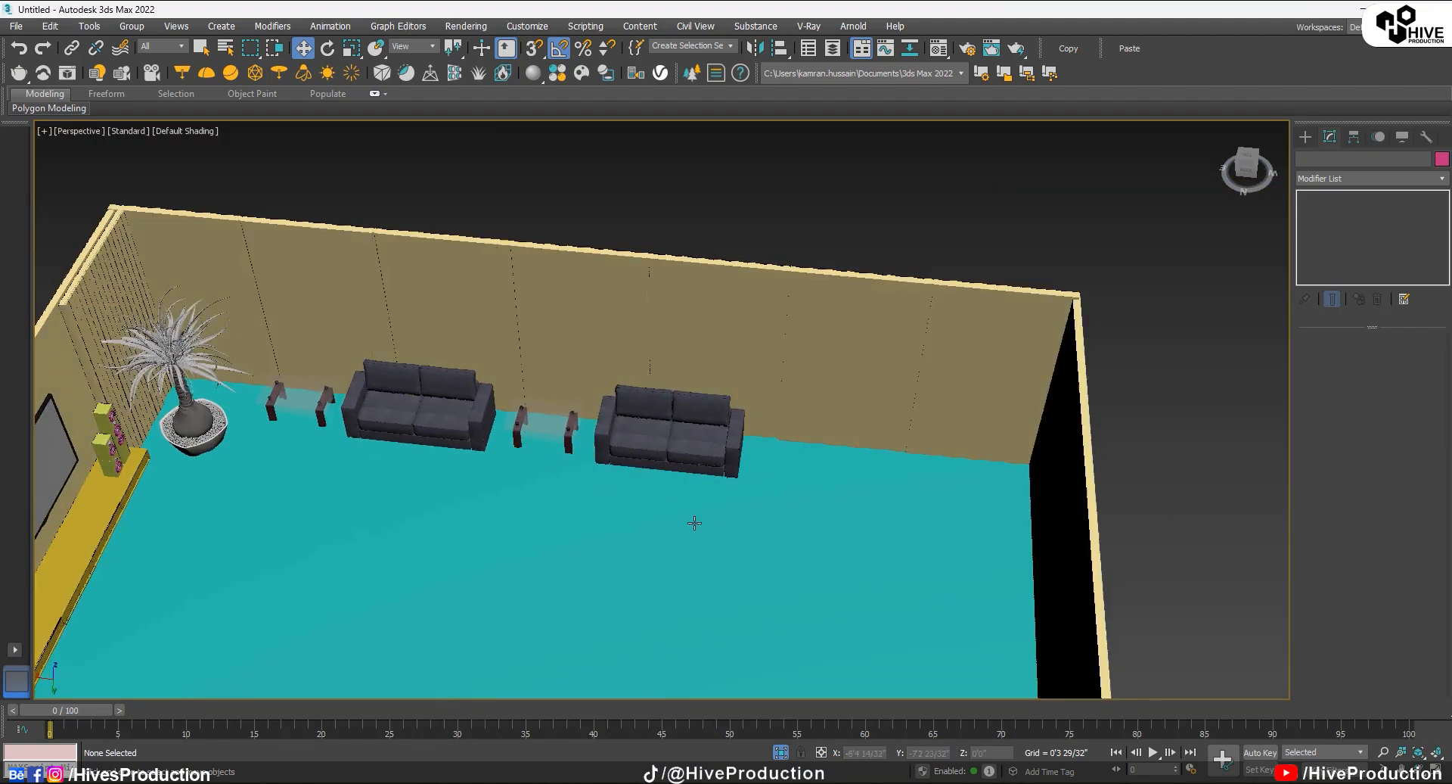
Step: In the top view, create a box 6'0" wide and about 2'0" long on the open floor of the room
alt+middle_drag(693, 522, 1174, 605)
click(1305, 139)
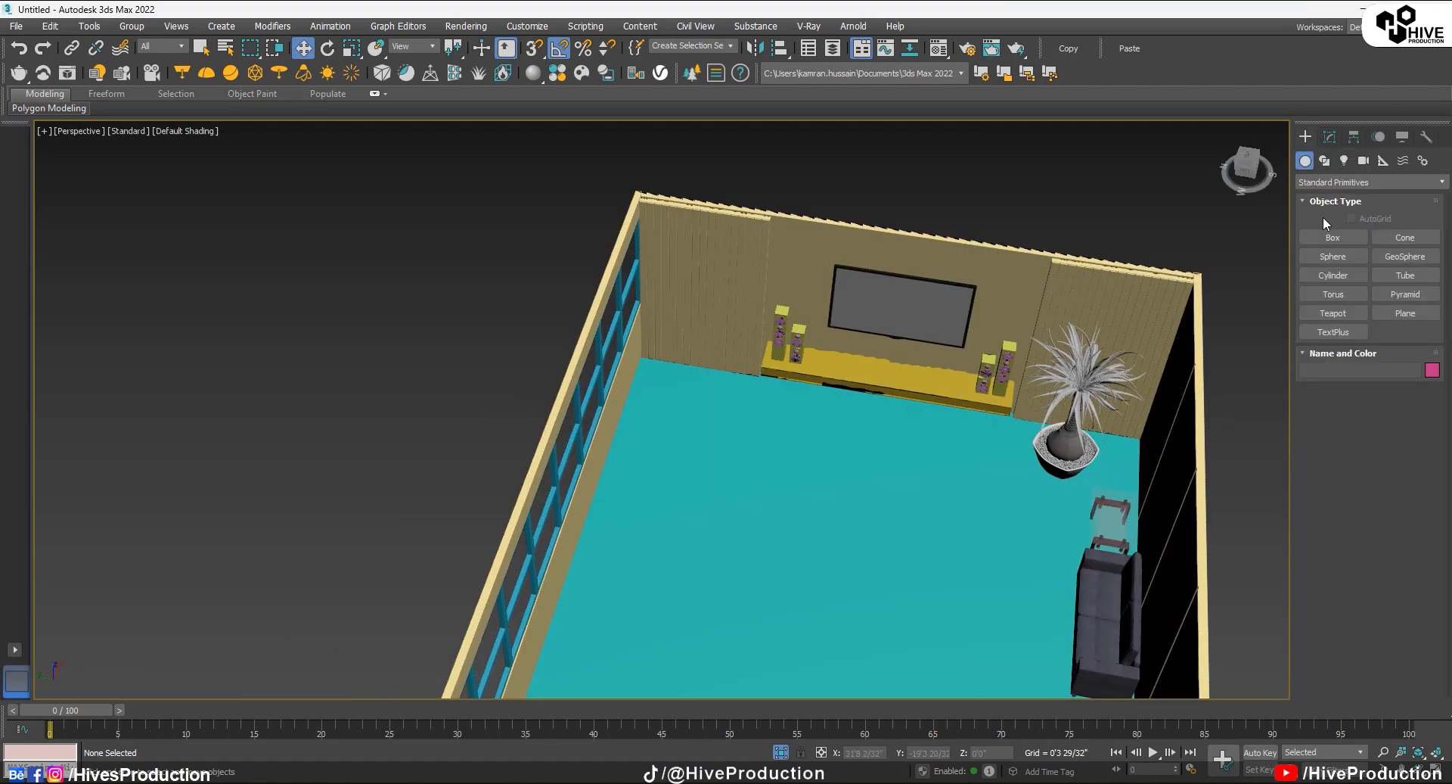
key(alt+w)
middle_click(106, 275)
key(alt+w)
mouse_move(121, 275)
middle_down()
mouse_move(389, 395)
mouse_move(868, 438)
mouse_move(463, 480)
middle_up()
scroll(386, 395, down, 8)
drag(327, 370, 407, 404)
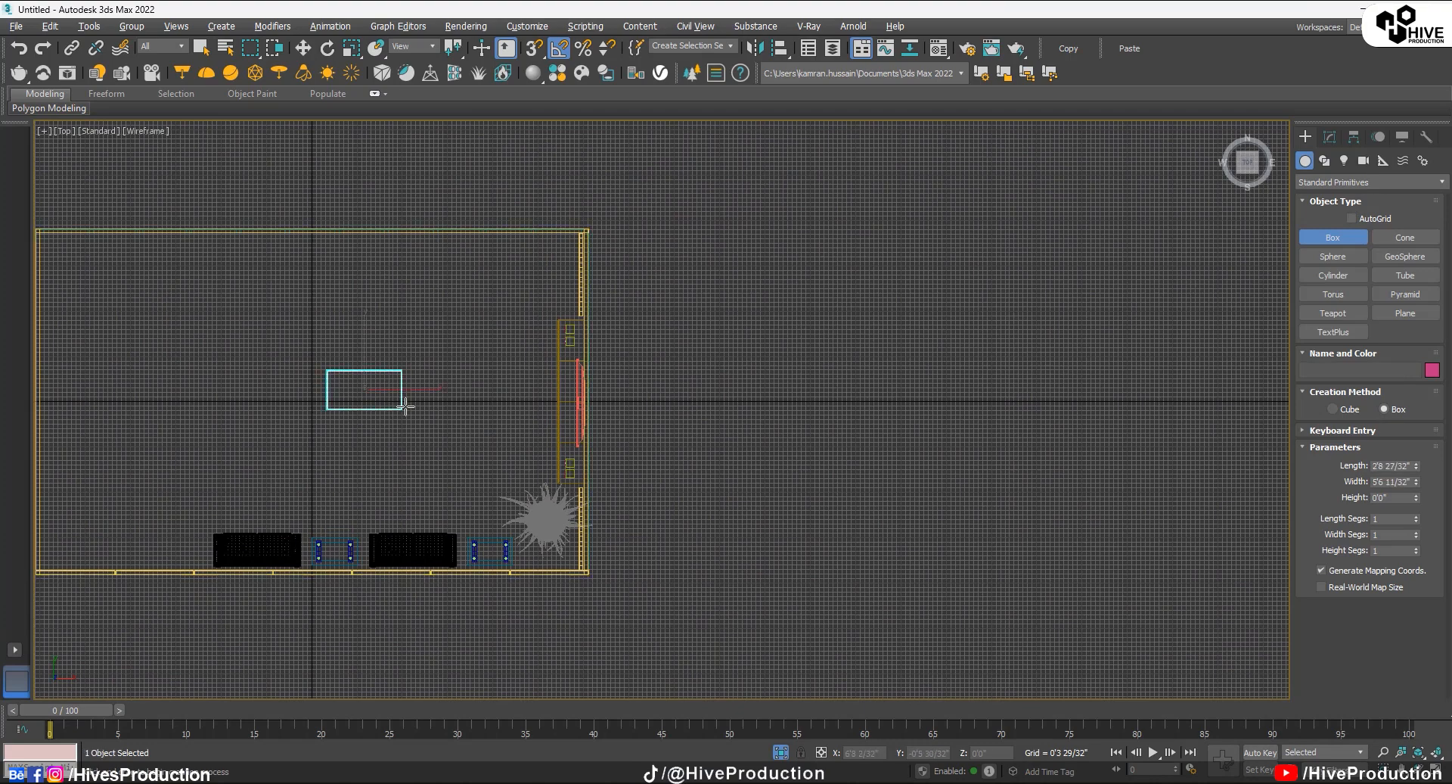
click(409, 400)
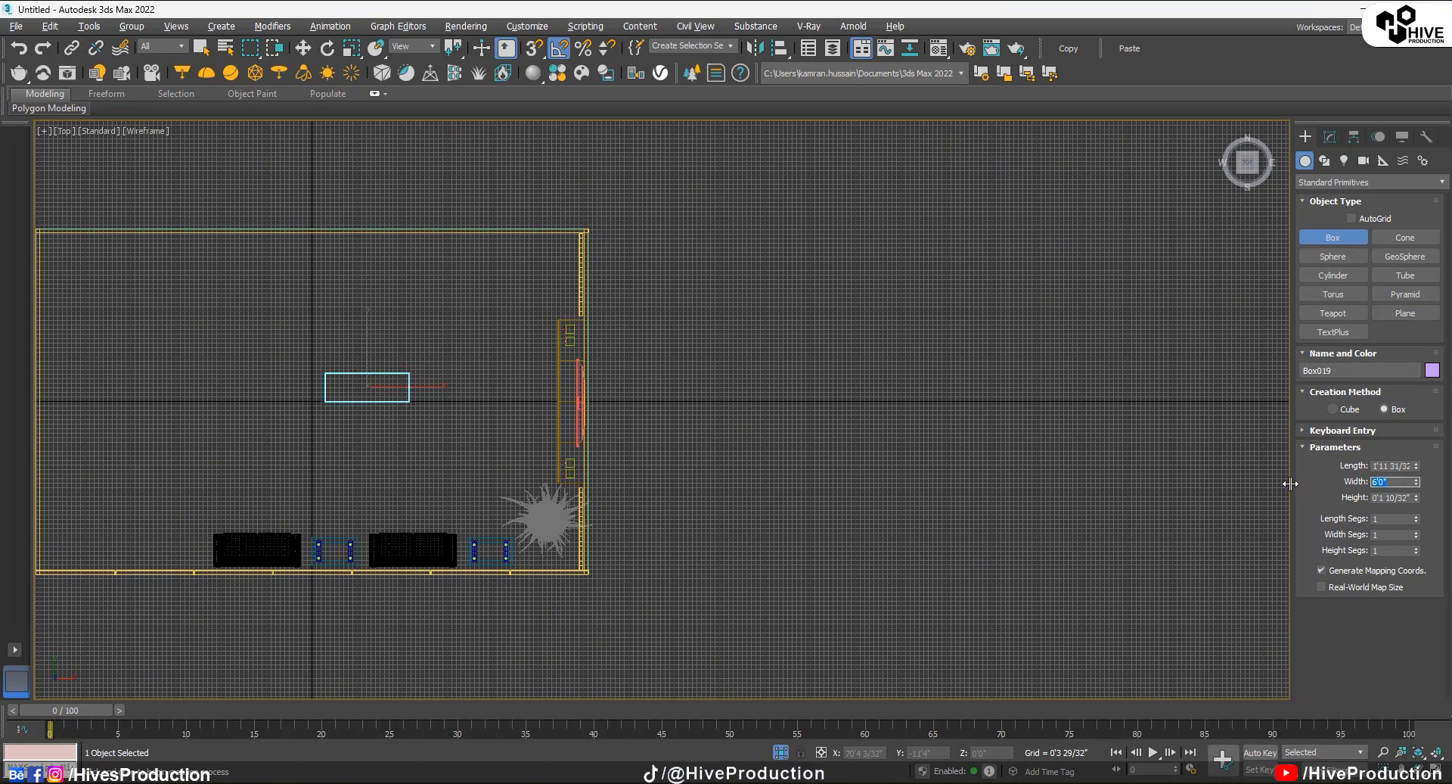
right_click(355, 411)
Step: Move the box to the window wall near the empty corner of the TV wall
middle_drag(404, 413, 537, 523)
scroll(443, 418, up, 5)
scroll(537, 523, down, 5)
drag(536, 495, 649, 362)
Step: Copy the potted plant to the opposite corner of the TV wall and rotate the copy about 50 degrees around its vertical axis
click(689, 644)
shift+drag(689, 645, 691, 412)
click(741, 468)
key(e)
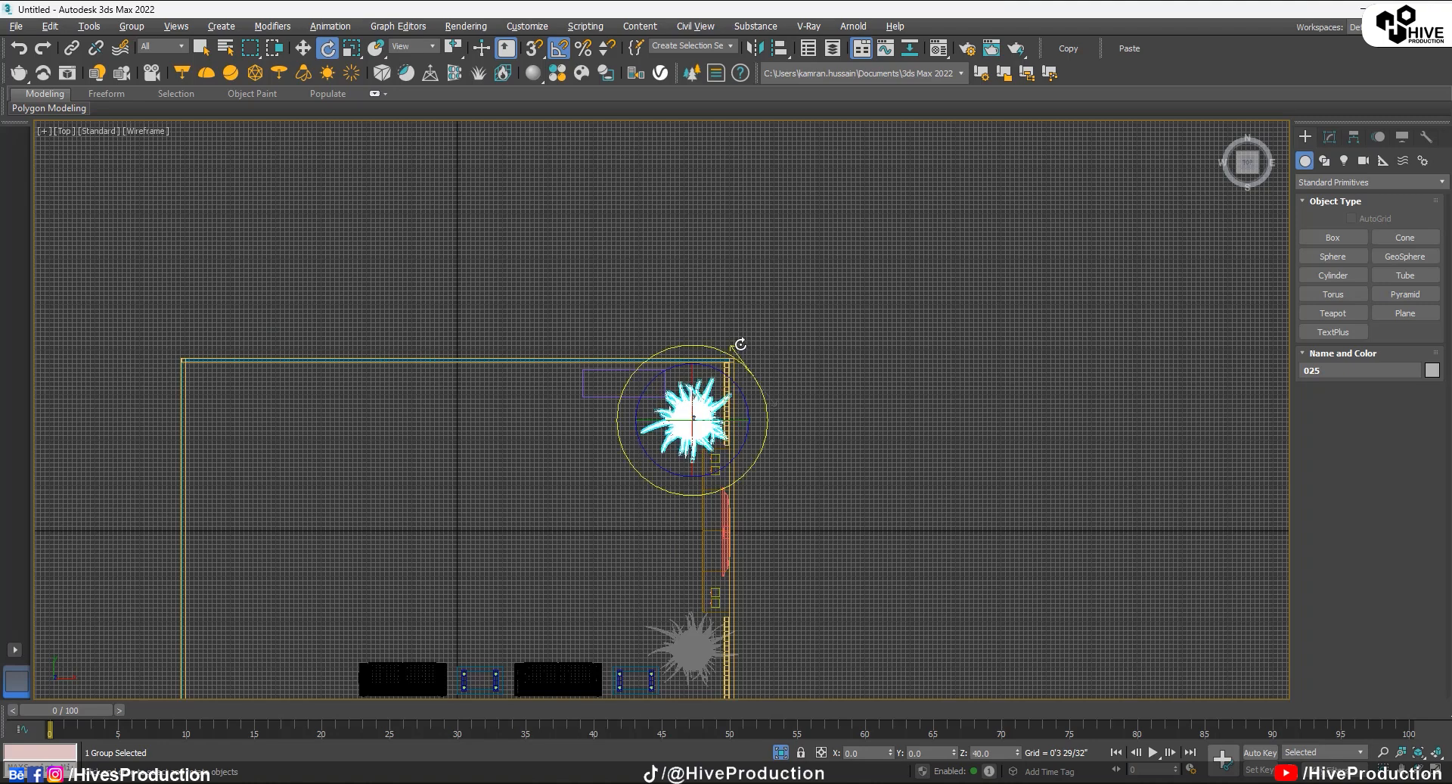
scroll(737, 339, up, 6)
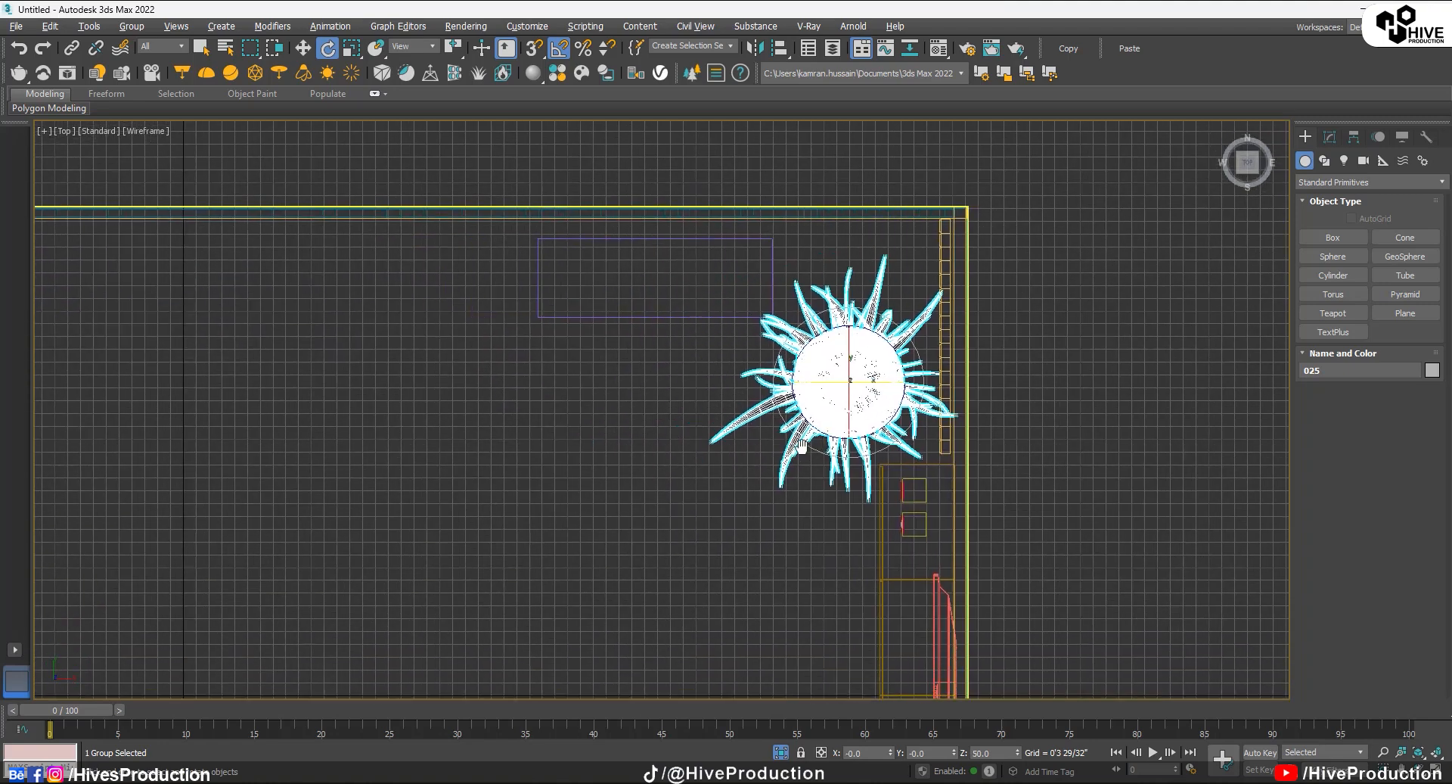
Step: Move the box clear of the copied plant and closer to the window wall
click(719, 343)
click(719, 335)
key(w)
drag(755, 306, 688, 278)
Step: Frame the box in the perspective view and shift it back against the window wall
key(alt+w)
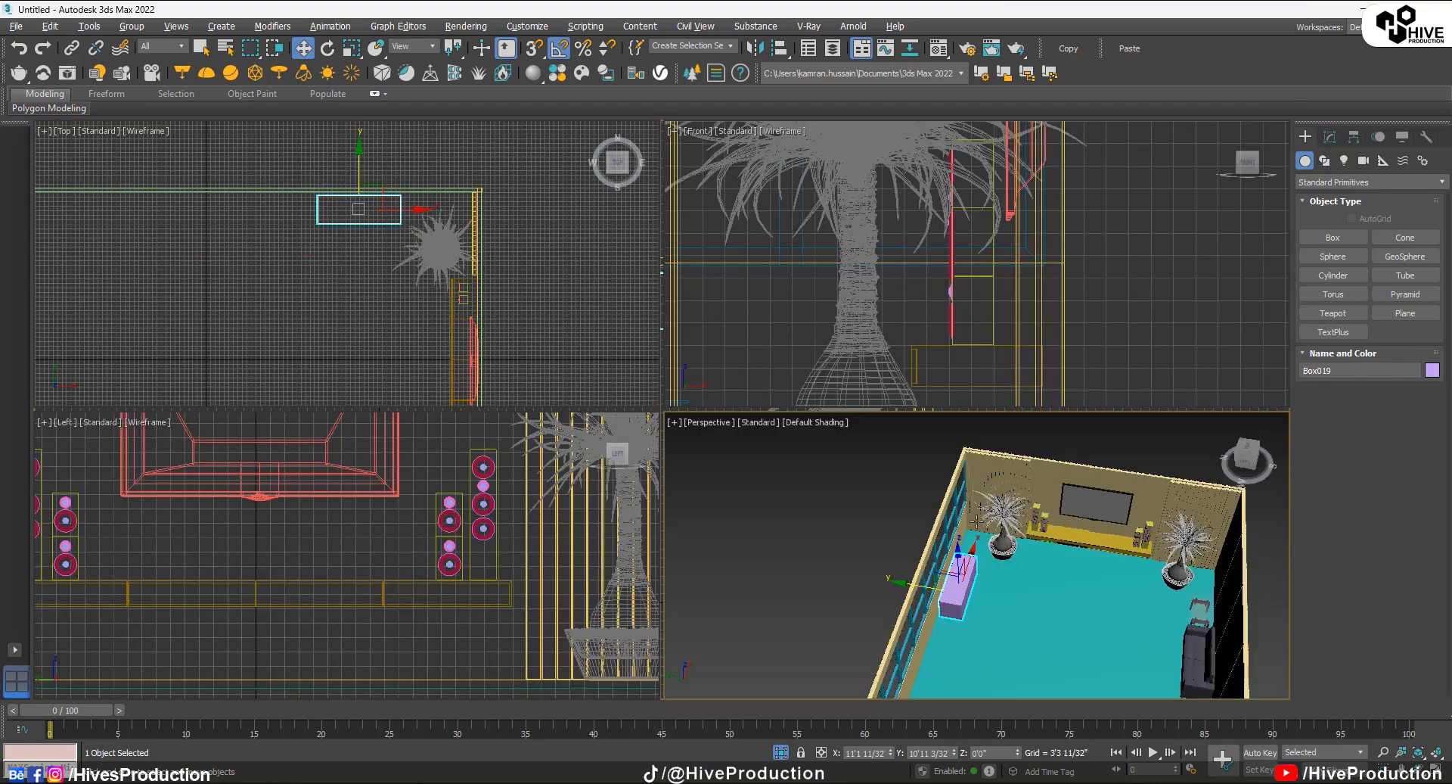
middle_click(697, 606)
key(alt+w)
key(z)
alt+middle_drag(696, 606, 713, 530)
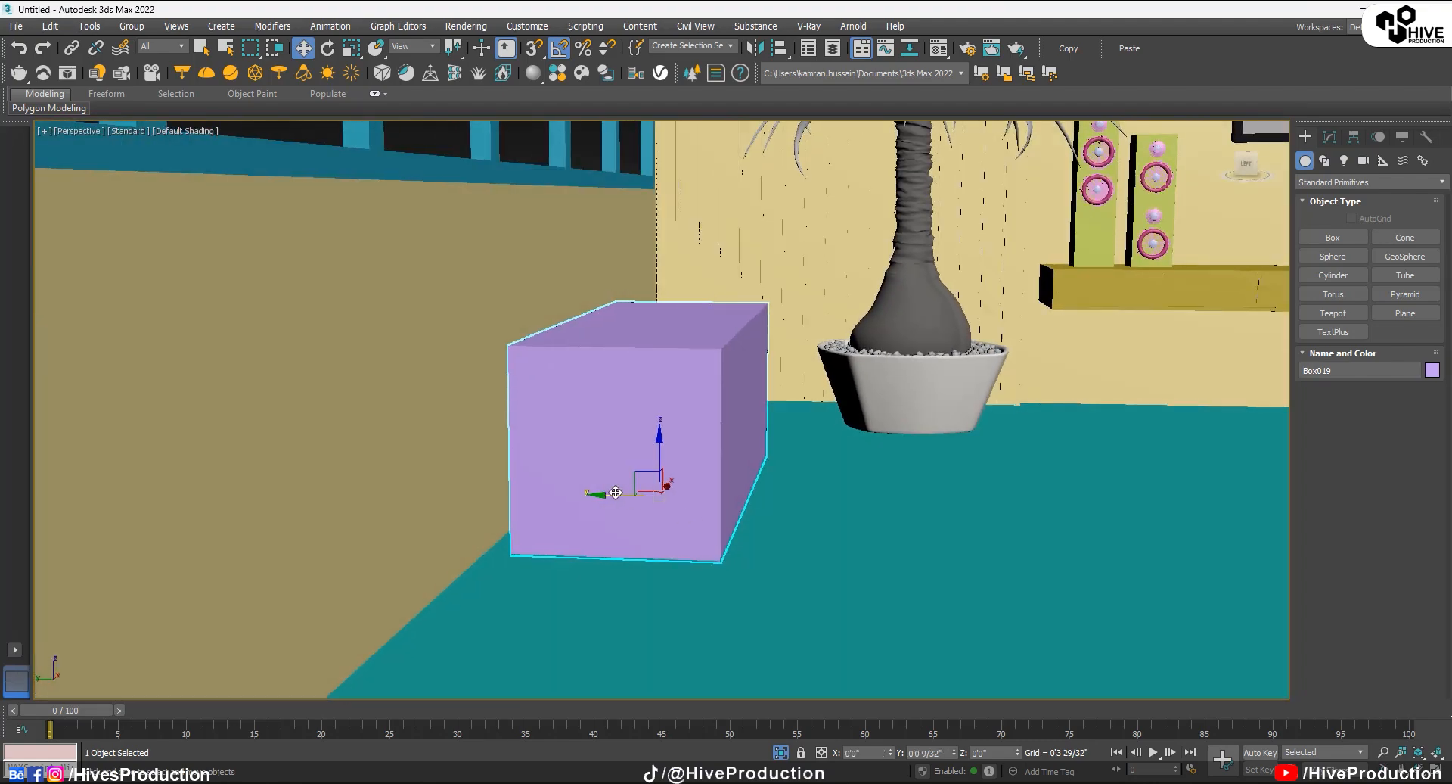
mouse_move(622, 493)
mouse_down()
mouse_move(594, 493)
mouse_move(612, 492)
mouse_up()
mouse_move(612, 493)
alt+middle_down()
mouse_move(626, 489)
mouse_move(597, 512)
alt+middle_up()
Step: Convert the box to an Editable Poly
right_click(589, 442)
mouse_move(620, 598)
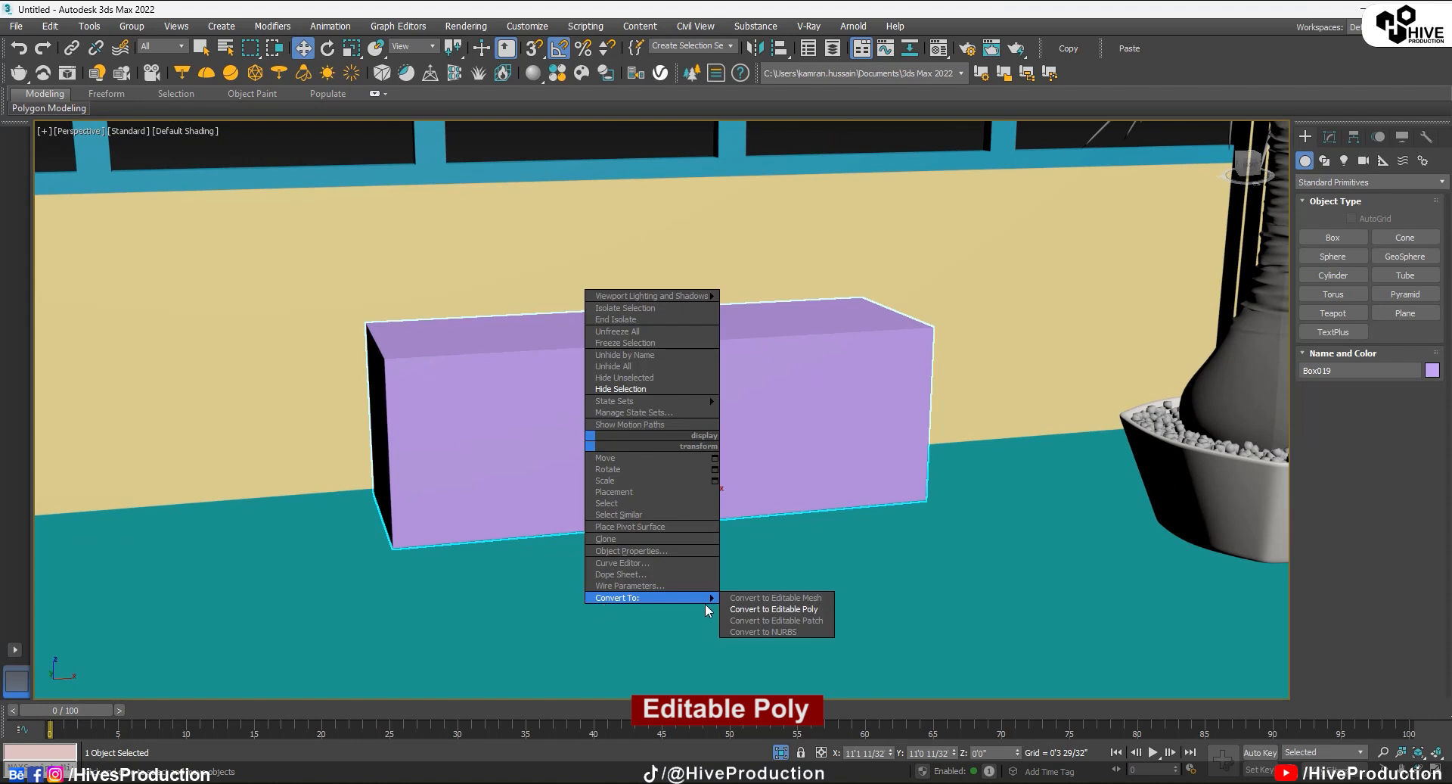
click(749, 609)
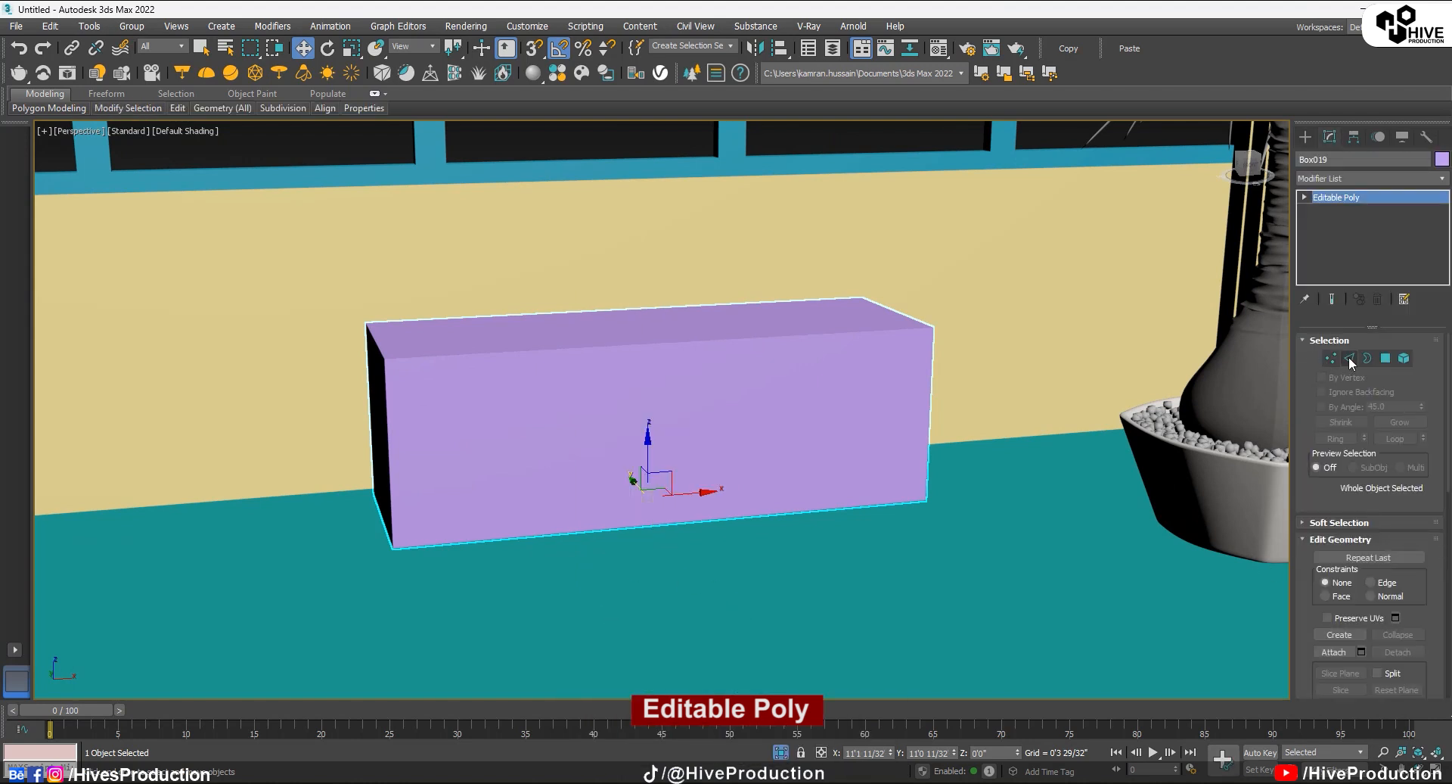
Step: Connect the box's vertical edges with 2 segments, pinched outward close to the top and bottom
click(1350, 358)
click(930, 390)
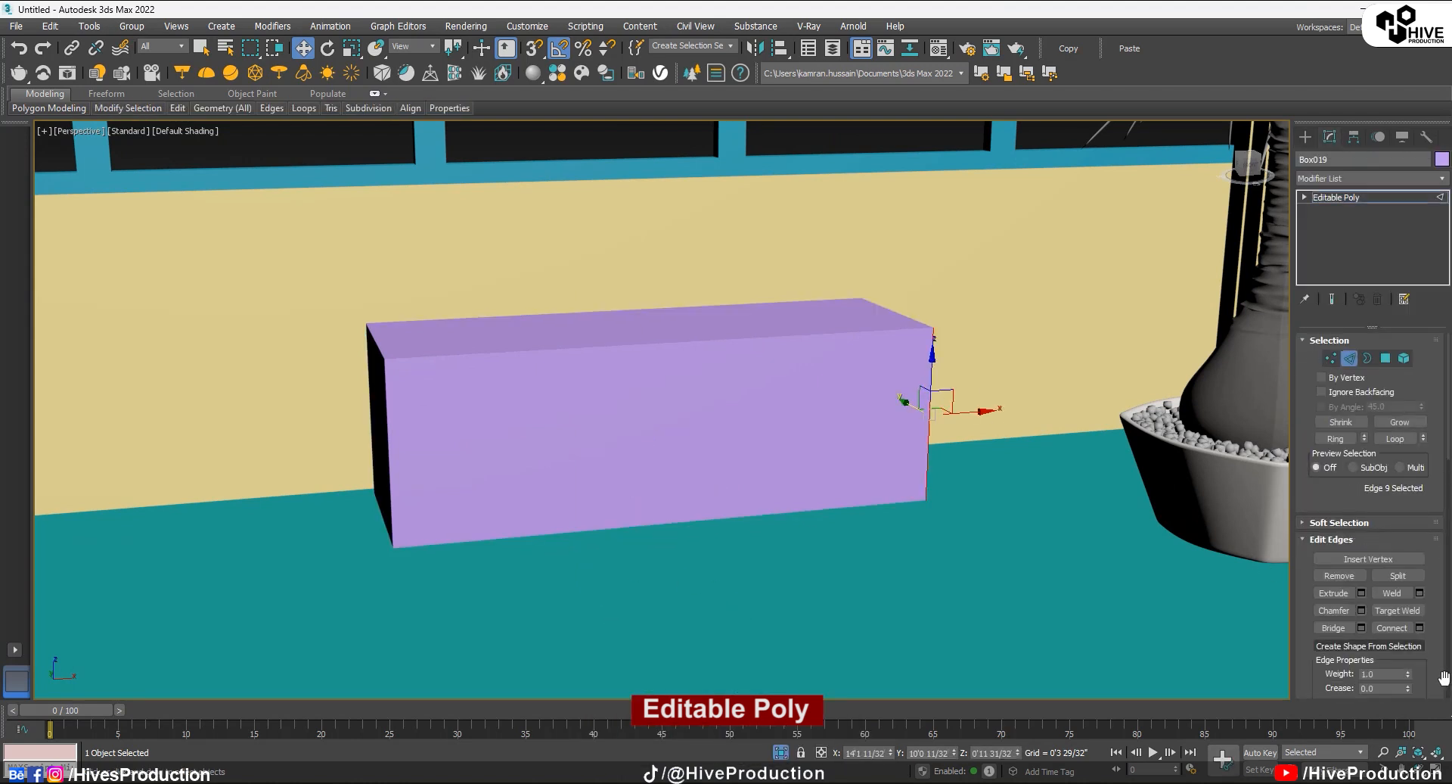
click(1335, 439)
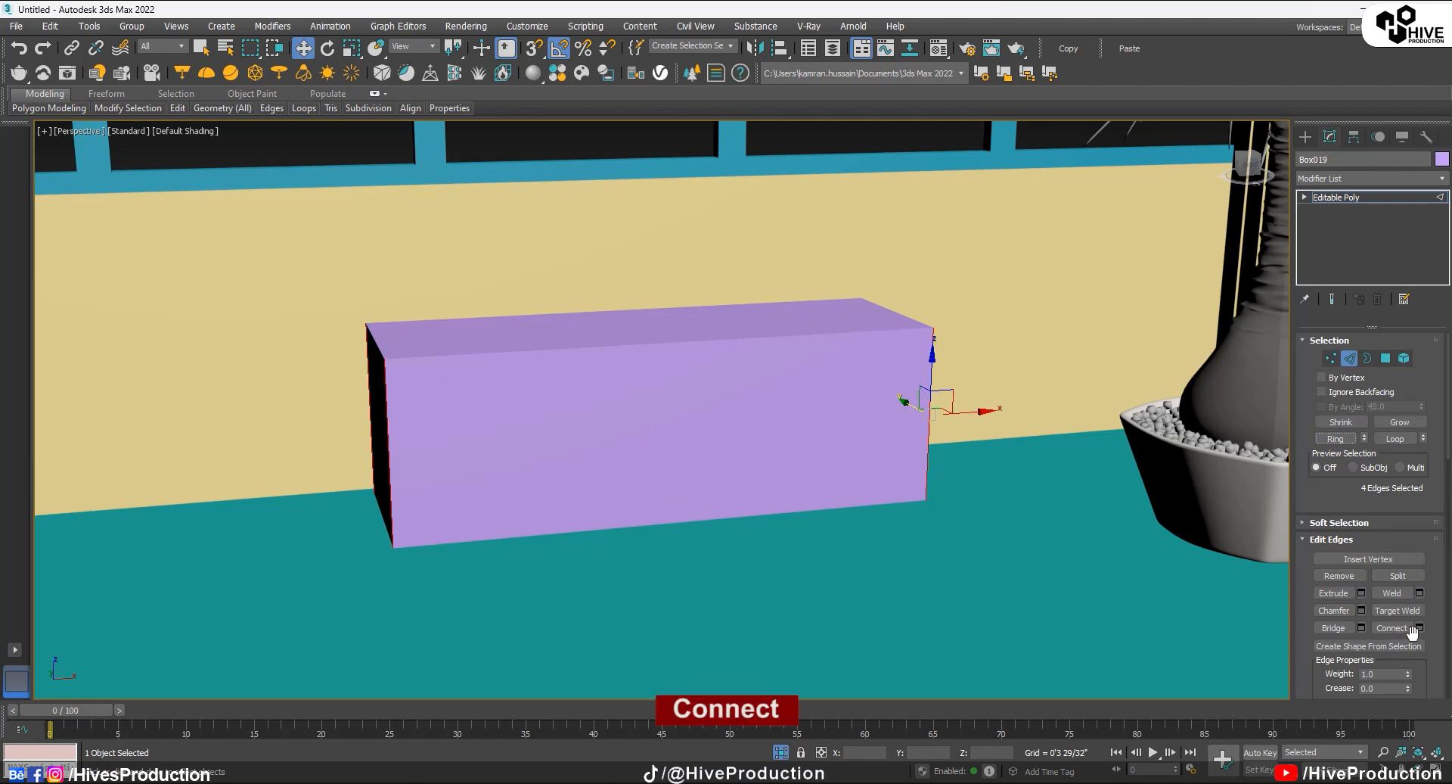
click(674, 419)
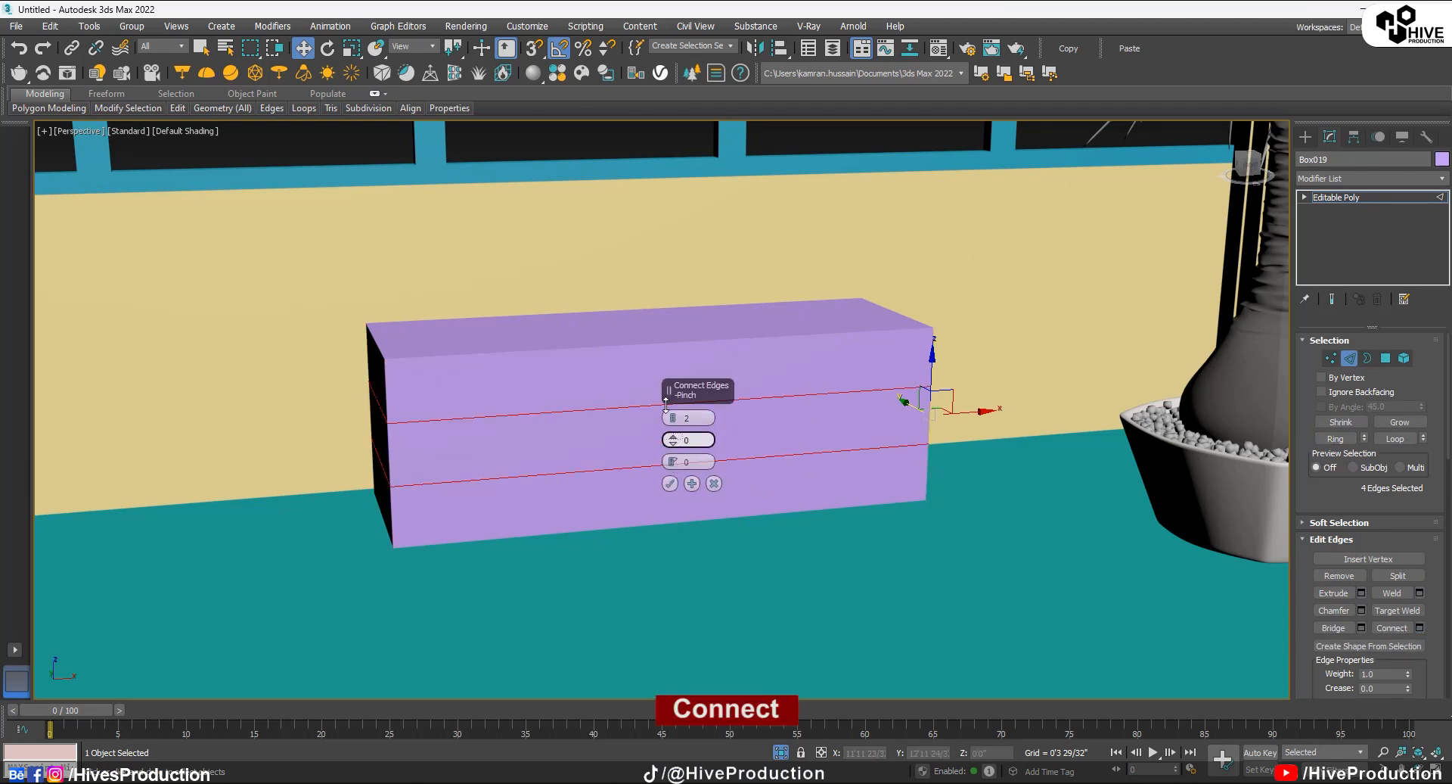
drag(673, 440, 590, 152)
click(669, 484)
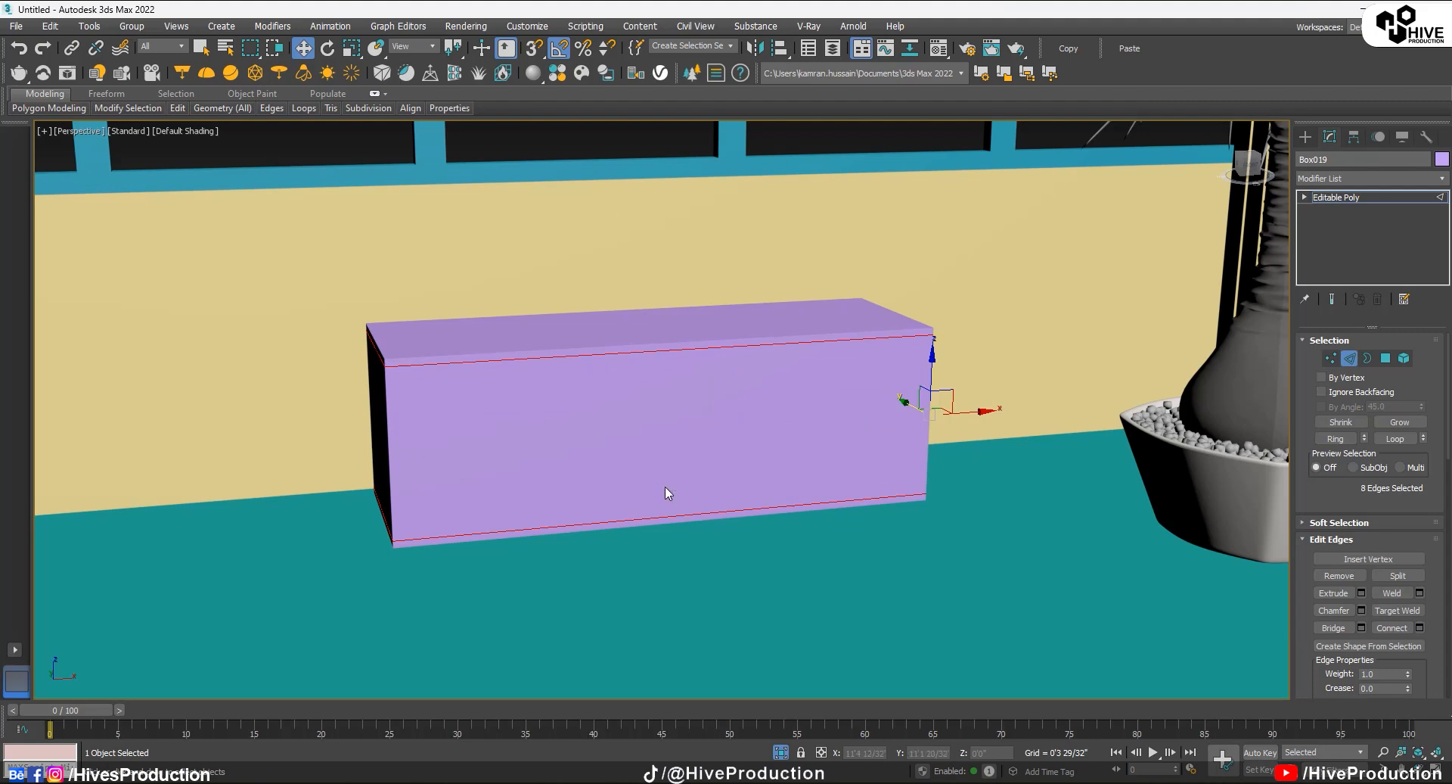
Step: Connect the box's lengthwise edges with 2 segments and zero pinch, dividing it into three equal sections
drag(616, 281, 666, 575)
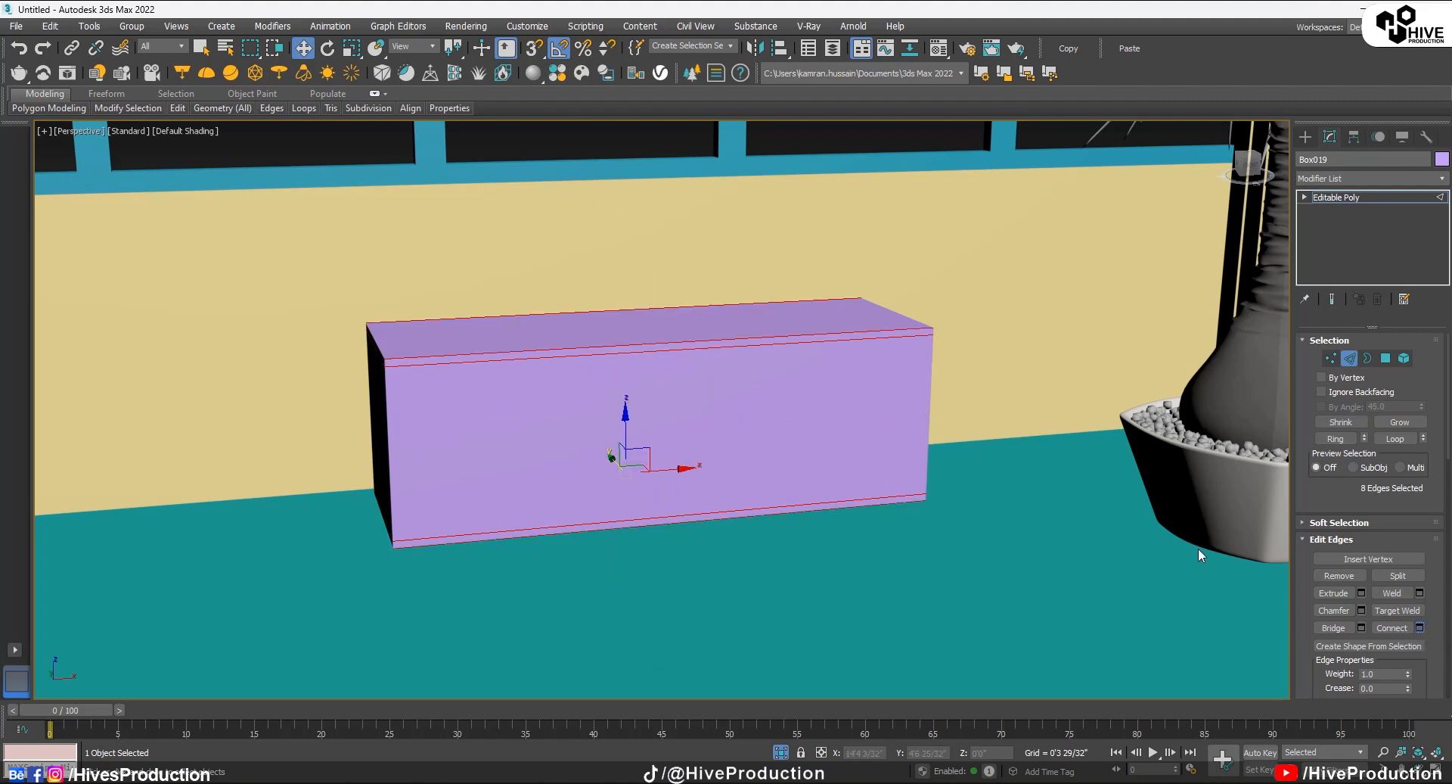
right_click(673, 442)
click(669, 483)
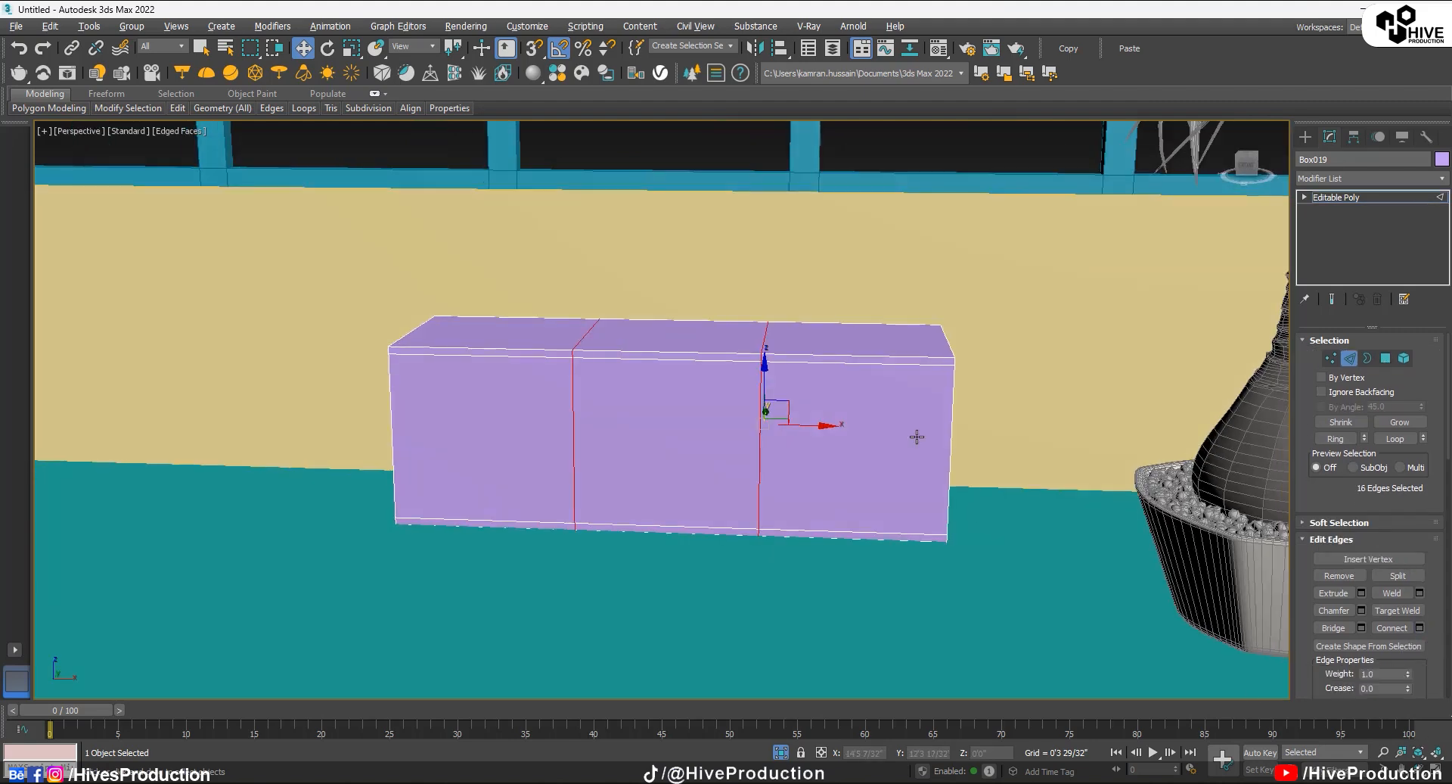
Step: Connect the lengthwise edges of both outer sections and slide each new edge loop close to its end of the box
drag(917, 434, 1137, 647)
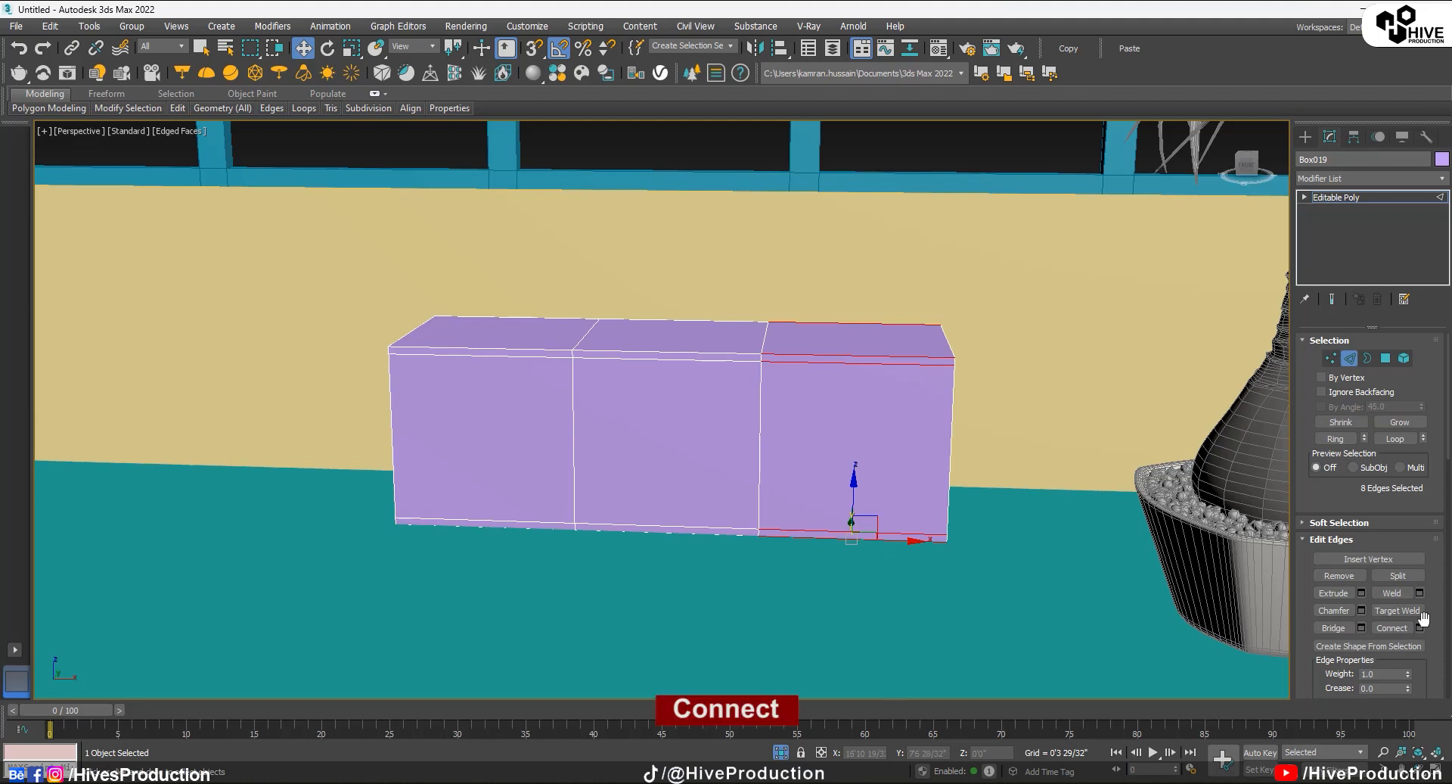
drag(673, 462, 780, 737)
click(670, 483)
alt+middle_drag(522, 452, 488, 296)
drag(489, 297, 514, 605)
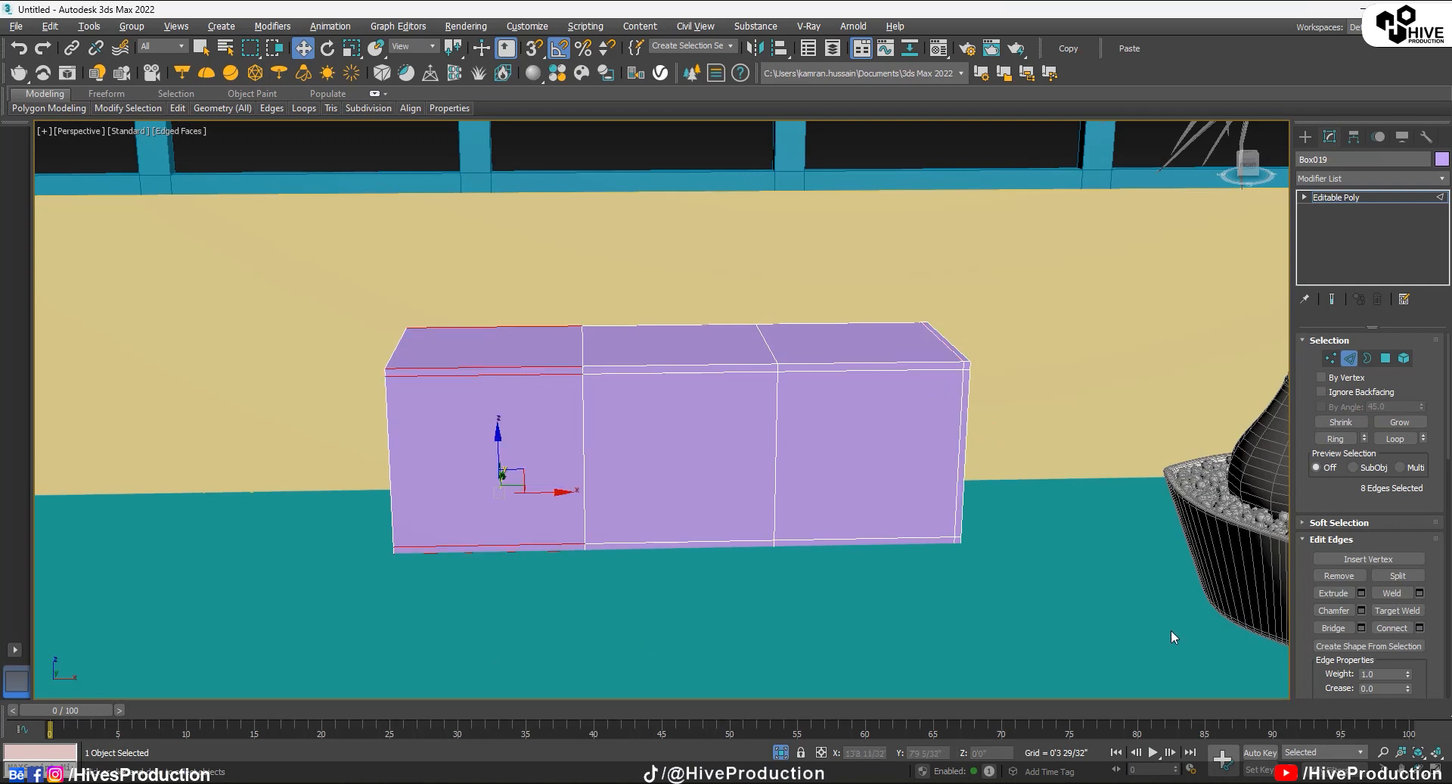
click(1420, 627)
click(671, 483)
Step: Select the two inner dividing edge loops and chamfer them by about 0'0 11/32"
click(583, 457)
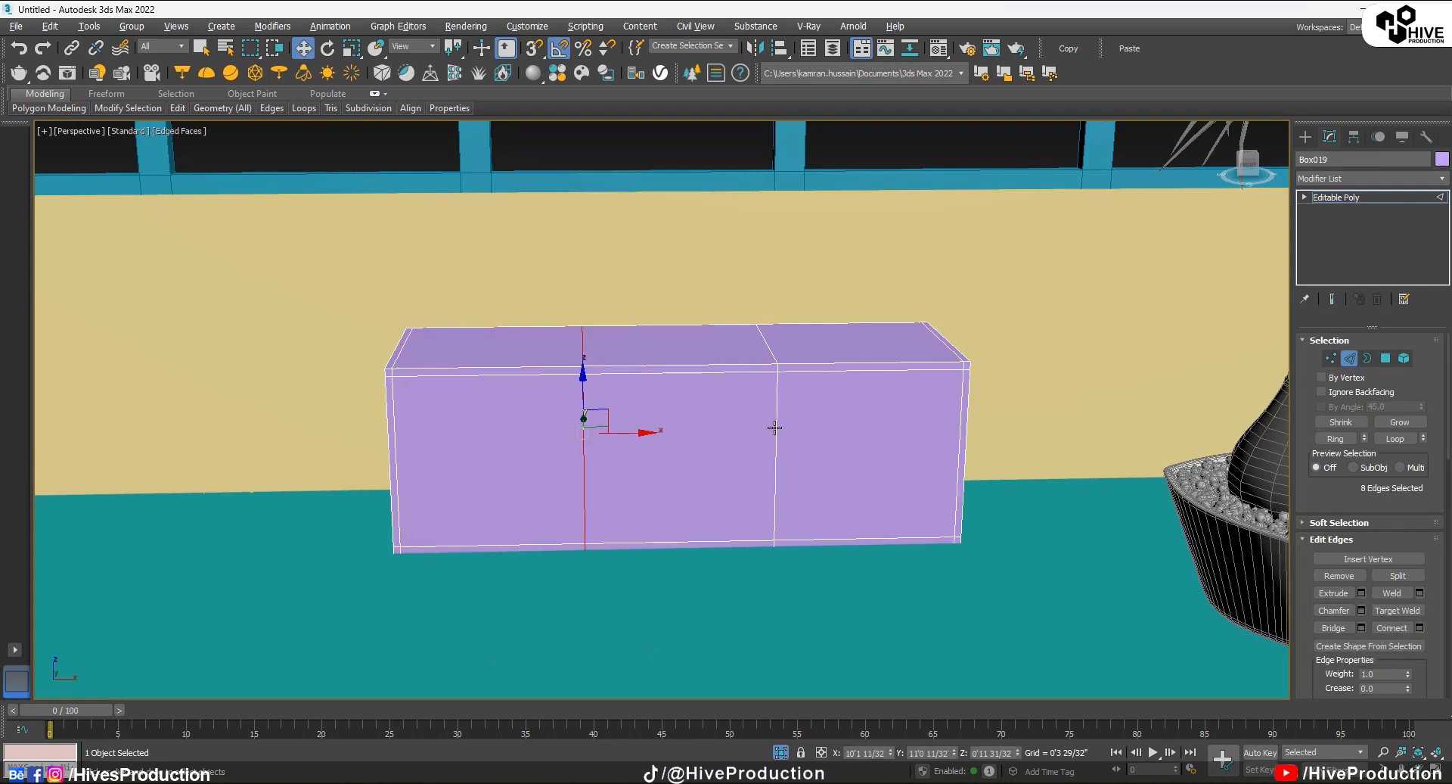
ctrl+click(776, 427)
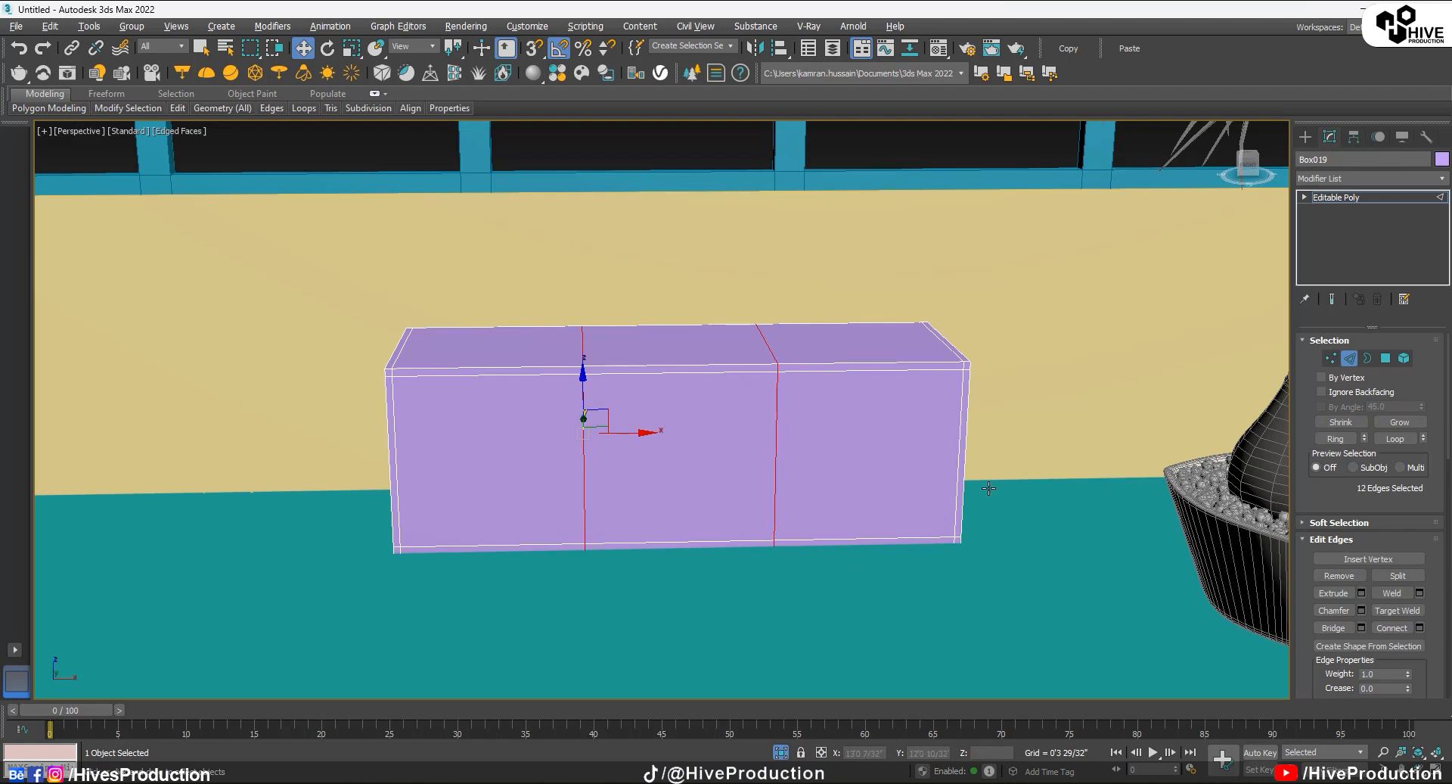
click(1392, 438)
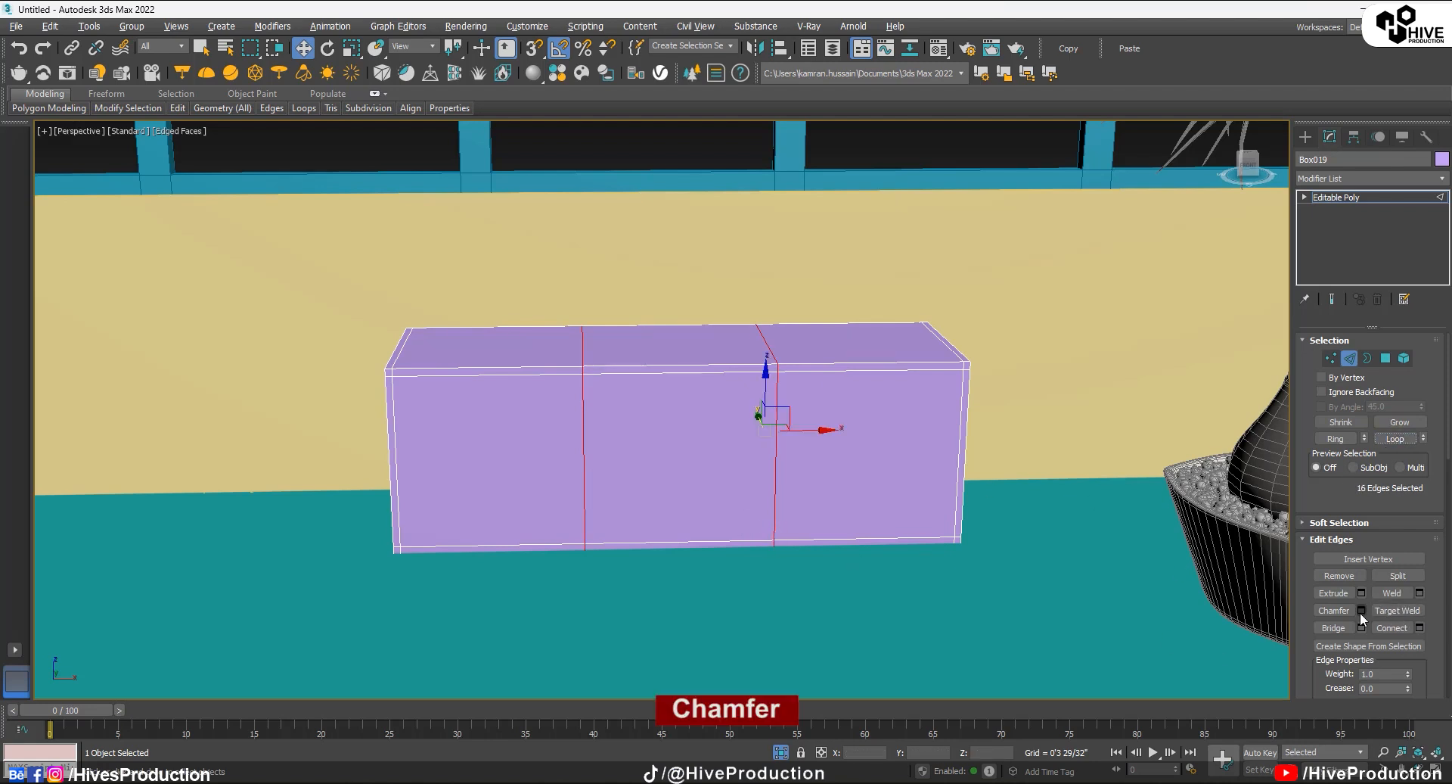
drag(673, 439, 653, 368)
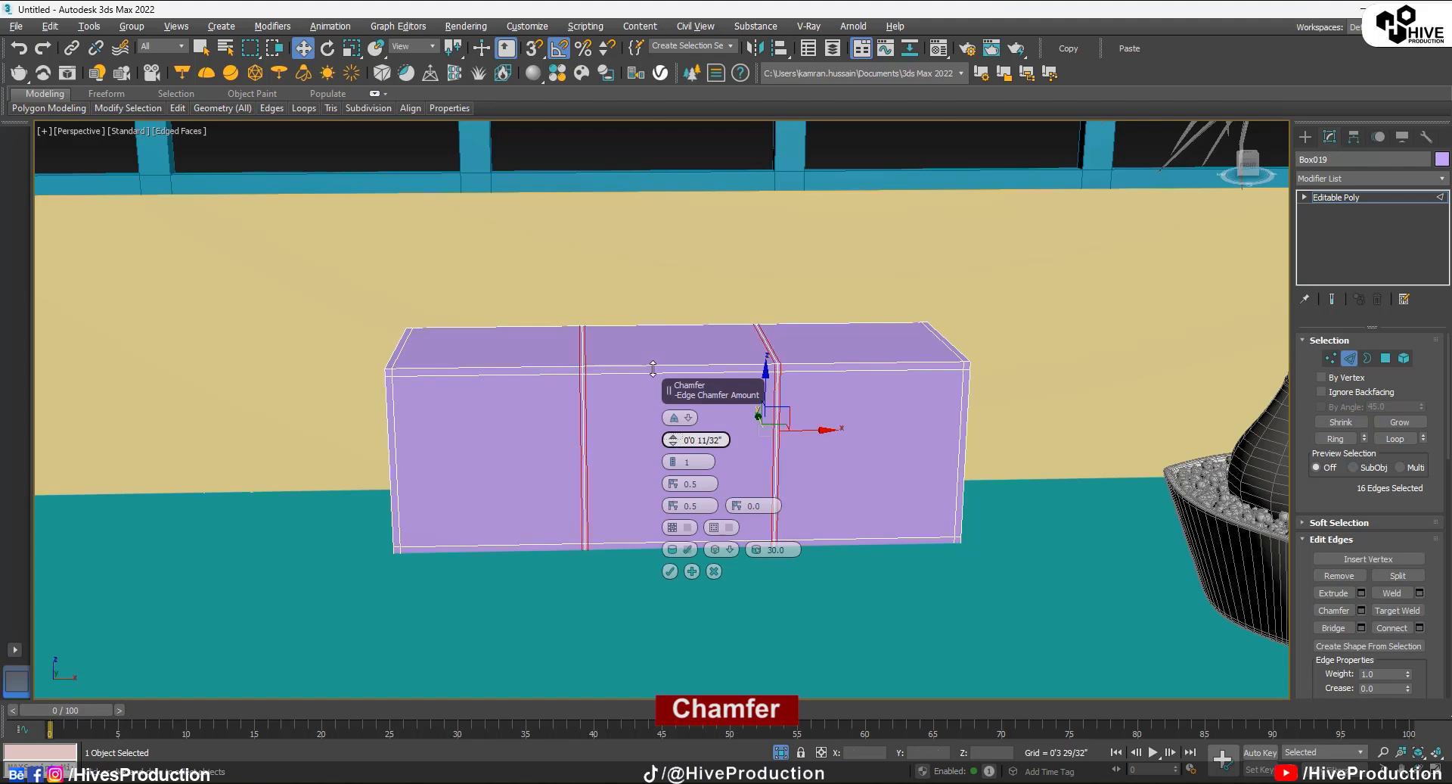
click(670, 571)
Step: Select the three large front polygons of the box and extrude them slightly outward as door panels
click(1386, 358)
click(830, 430)
ctrl+click(680, 446)
ctrl+click(478, 457)
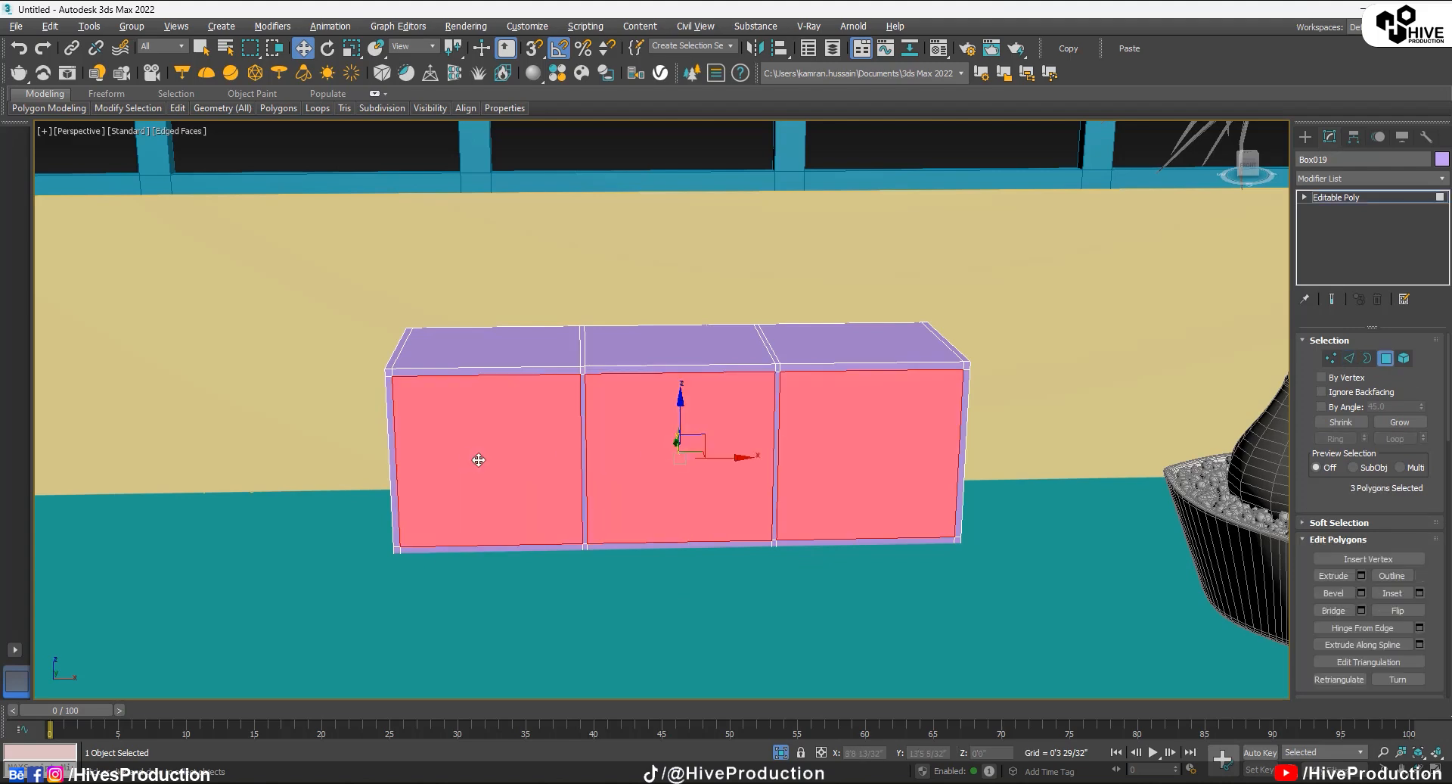
alt+middle_drag(478, 457, 653, 552)
scroll(656, 560, up, 3)
click(1334, 575)
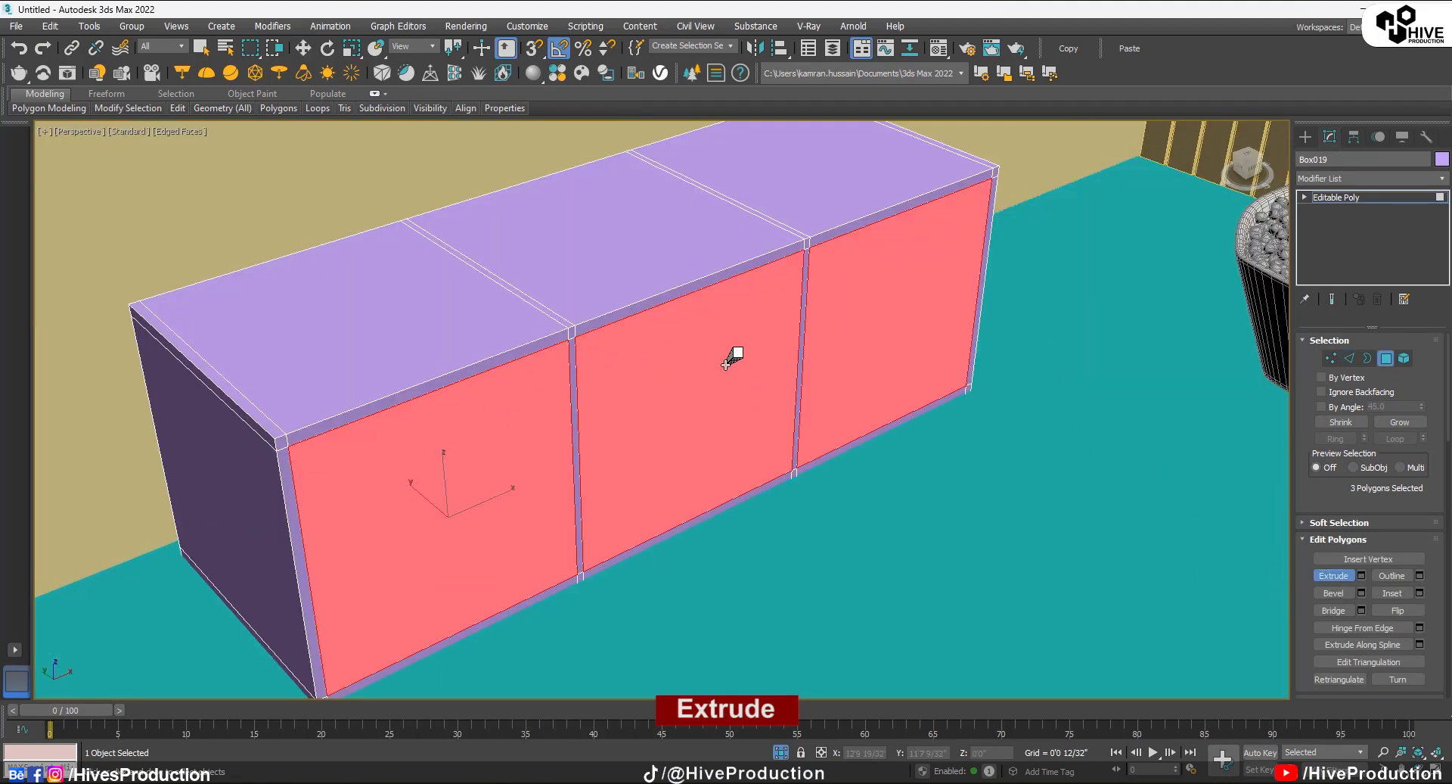
drag(747, 448, 668, 282)
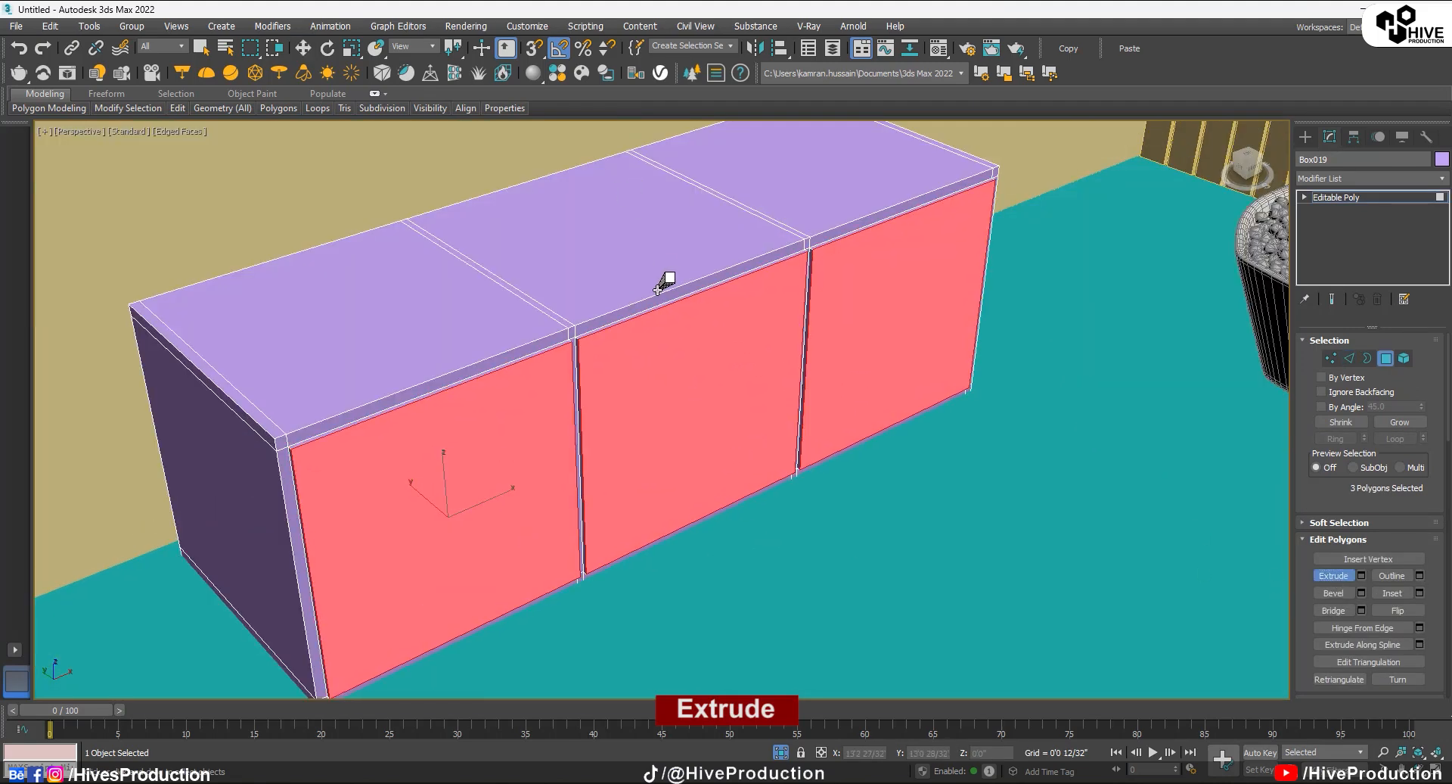
click(1385, 357)
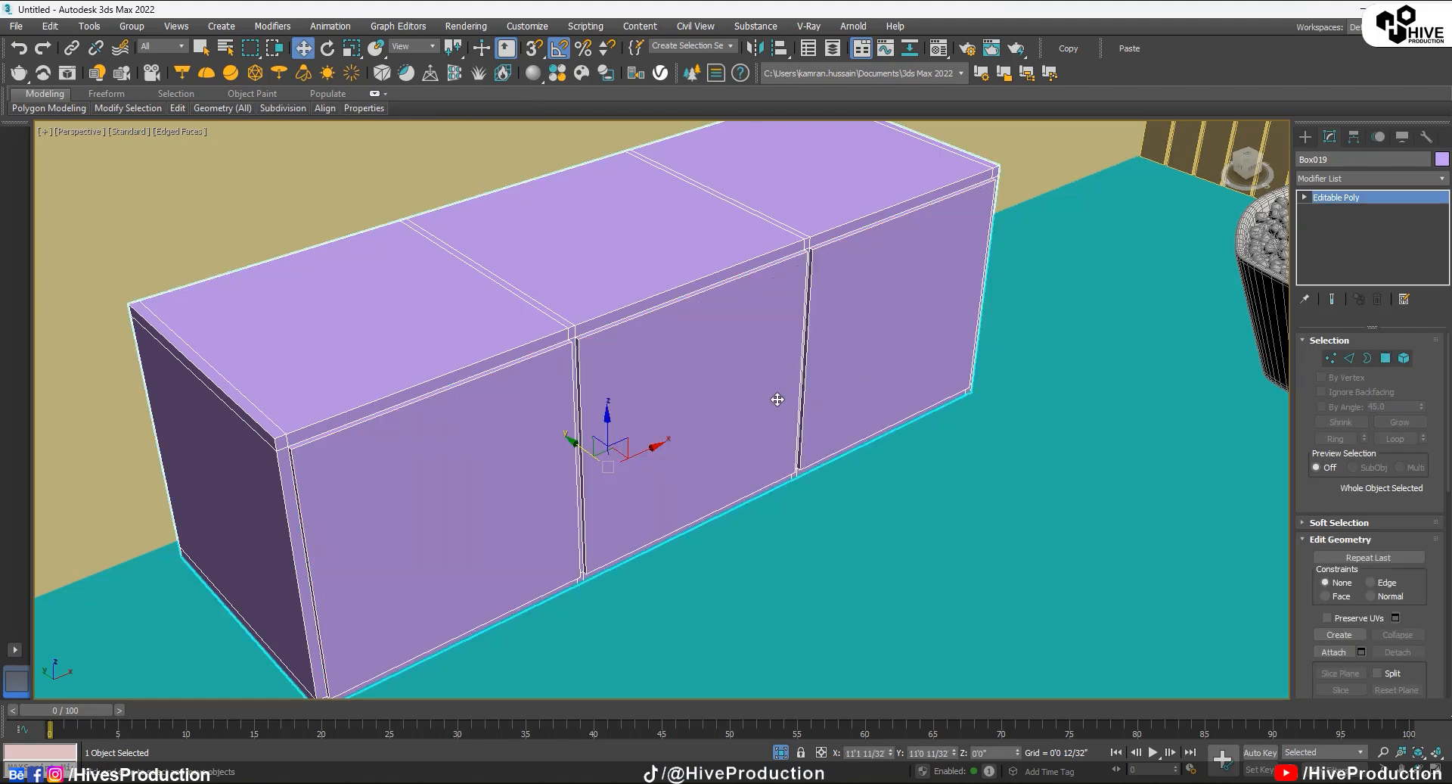
Step: Isolate the cabinet and draw a ChamferBox over its footprint in the top view, about 5'11 19/32" by 1'11 16/32" and 0'1 18/32" high
click(1305, 137)
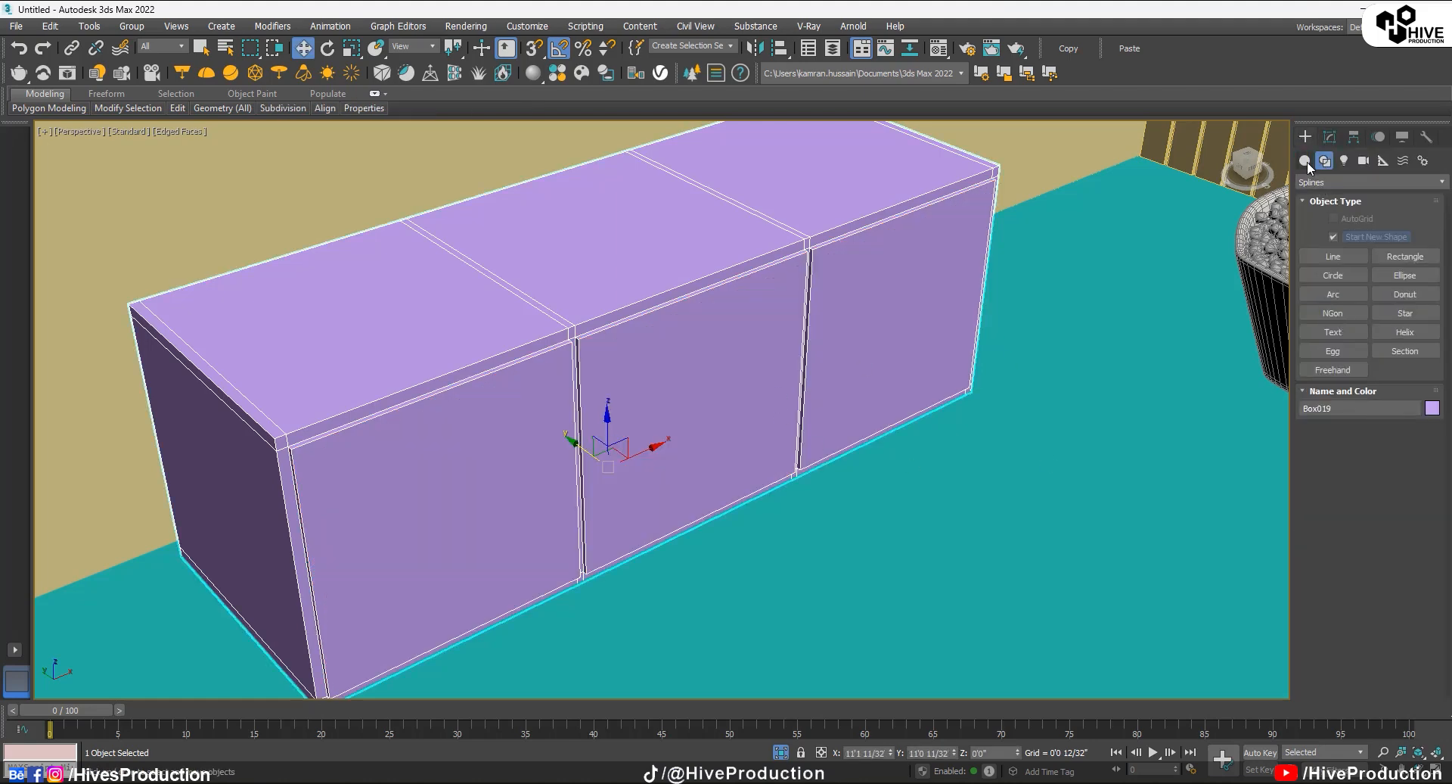
click(1320, 182)
click(1320, 210)
click(1333, 256)
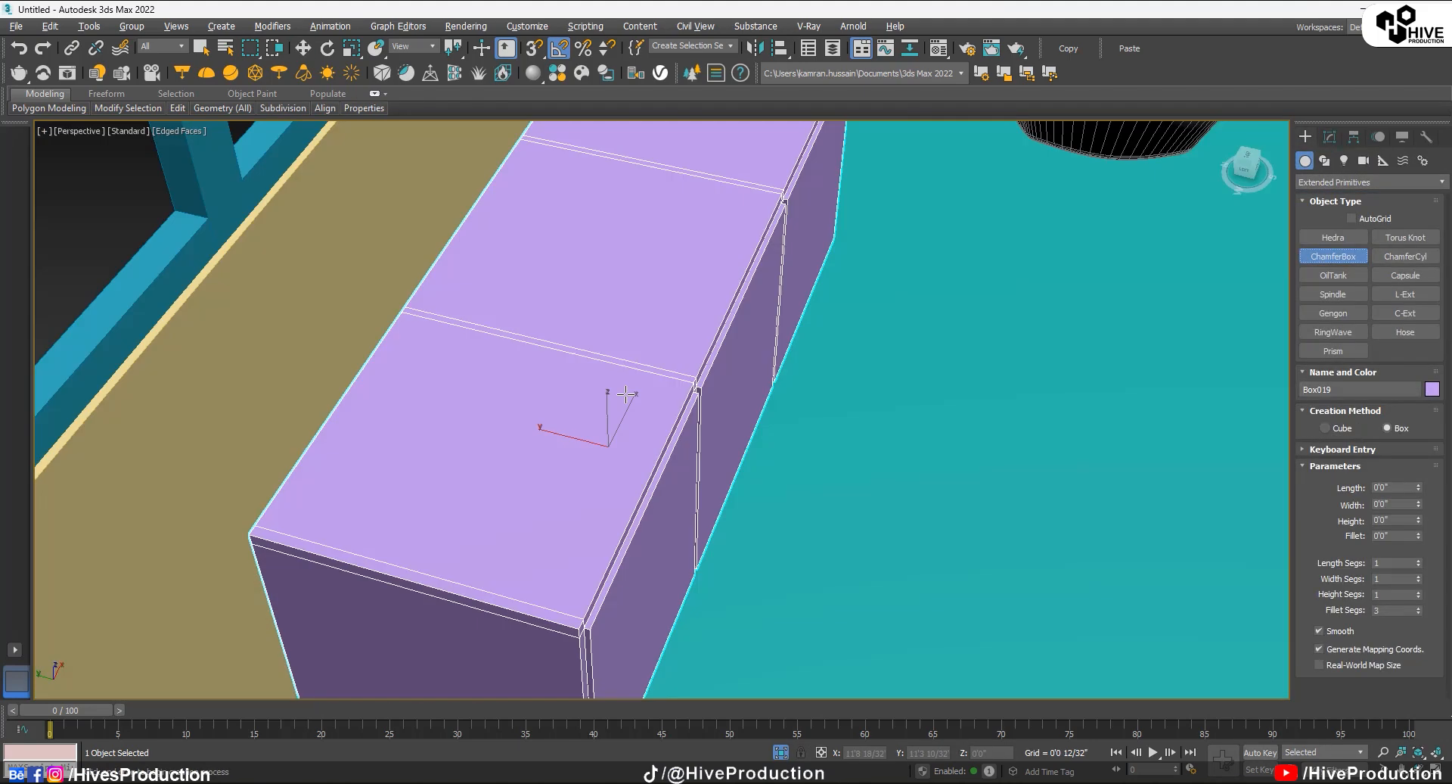
alt+middle_drag(625, 394, 583, 415)
key(alt+q)
key(t)
scroll(679, 249, up, 4)
scroll(618, 338, up, 1)
middle_drag(619, 338, 418, 277)
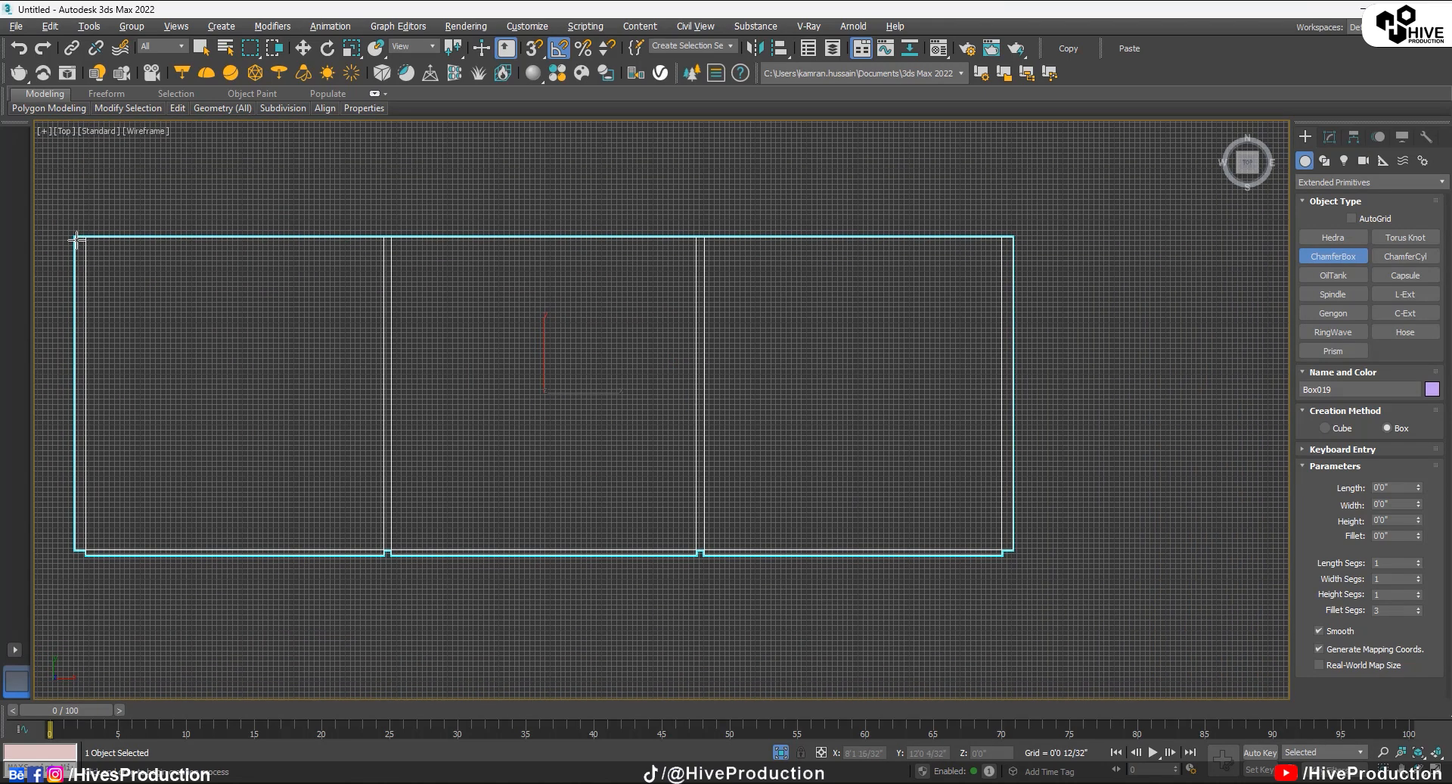
drag(77, 240, 1010, 545)
click(1003, 529)
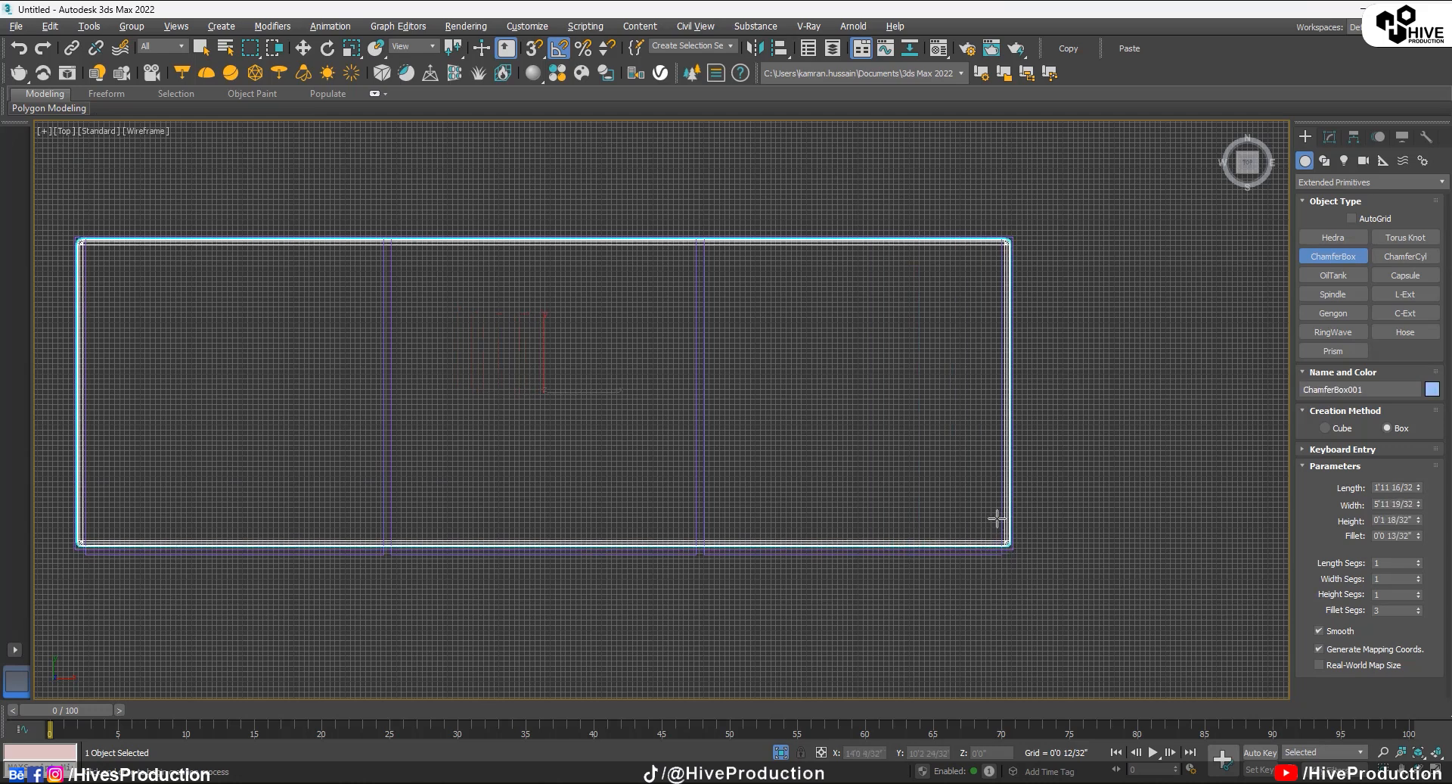
click(996, 512)
Step: Raise the chamfer box vertically onto the top of the cabinet as its countertop
key(w)
key(alt+w)
middle_click(1156, 575)
key(alt+w)
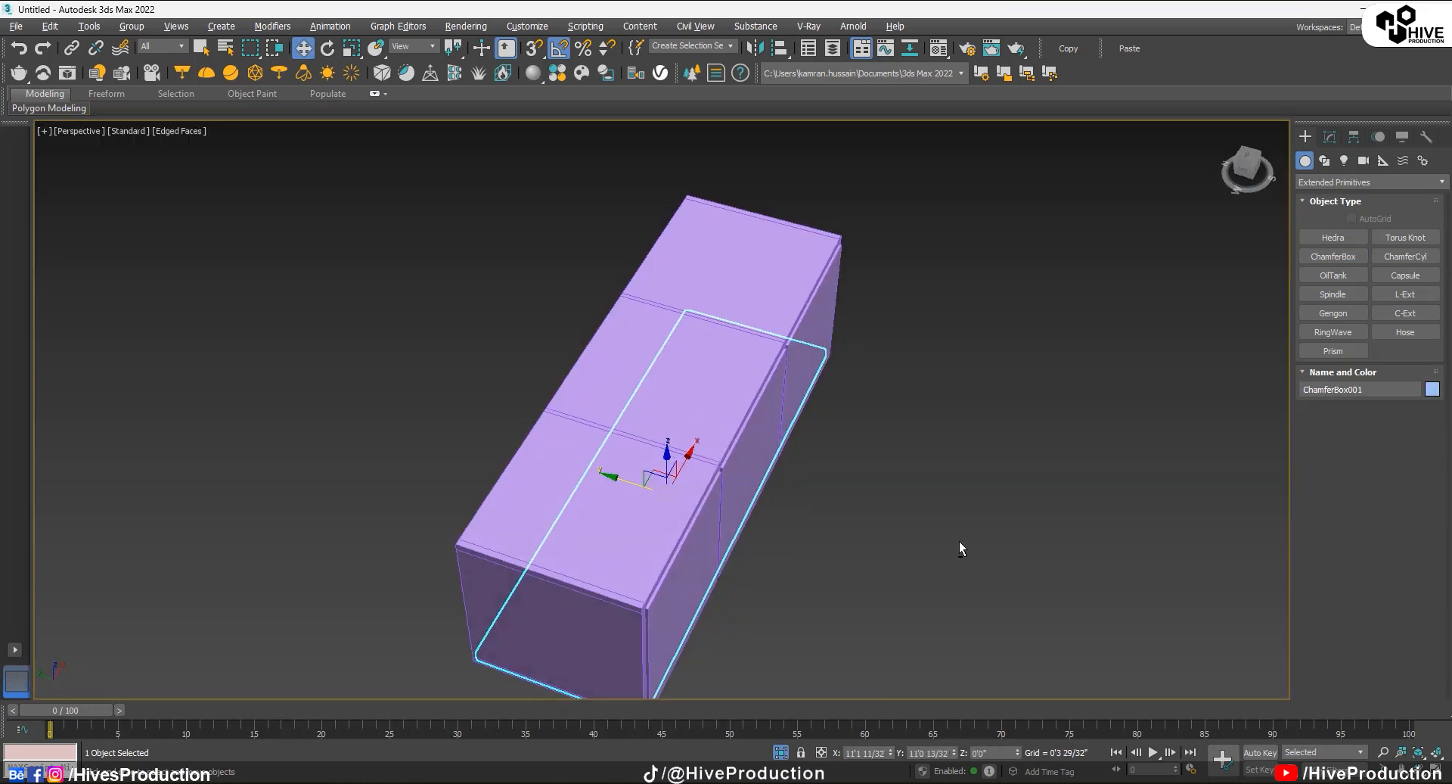
alt+middle_drag(959, 542, 855, 452)
drag(658, 453, 638, 290)
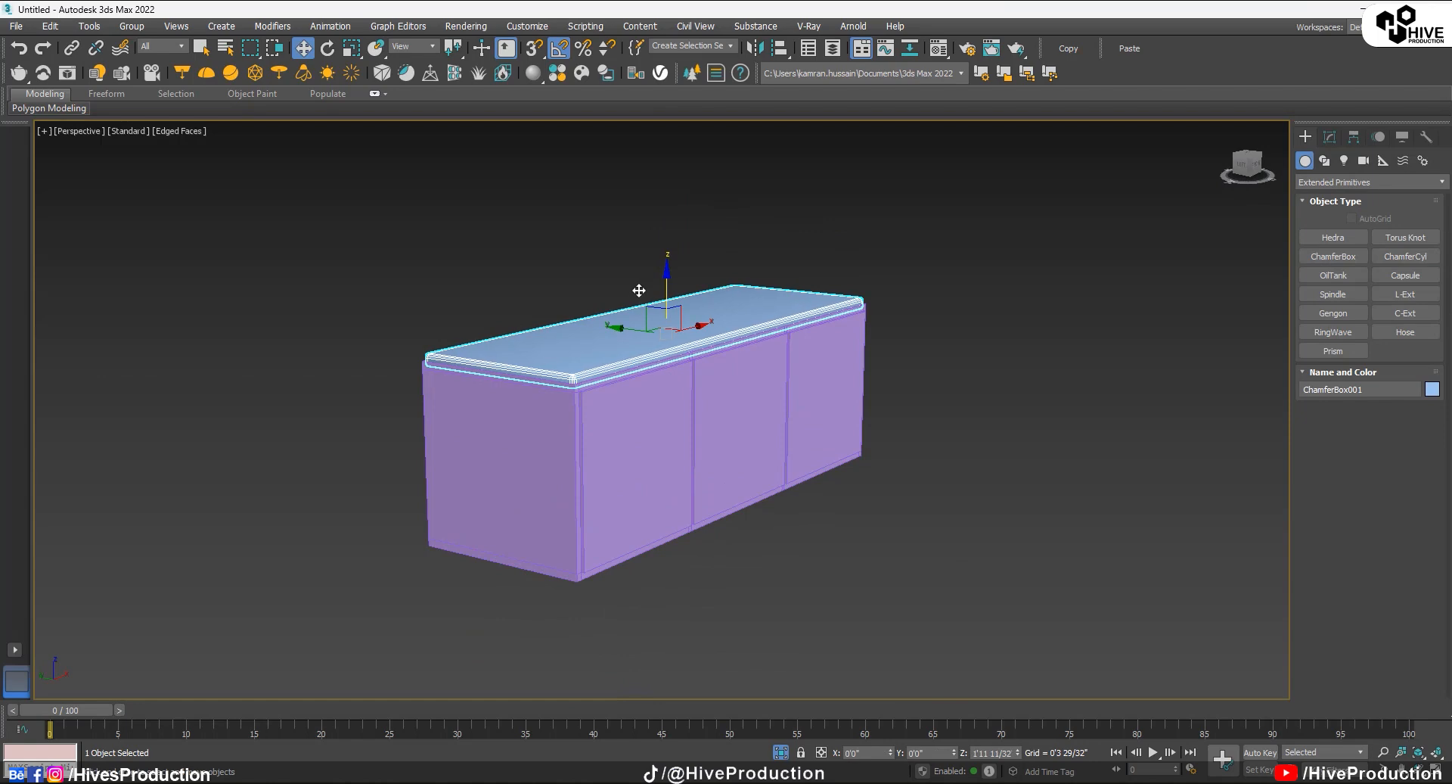
click(907, 528)
alt+middle_drag(906, 529, 910, 555)
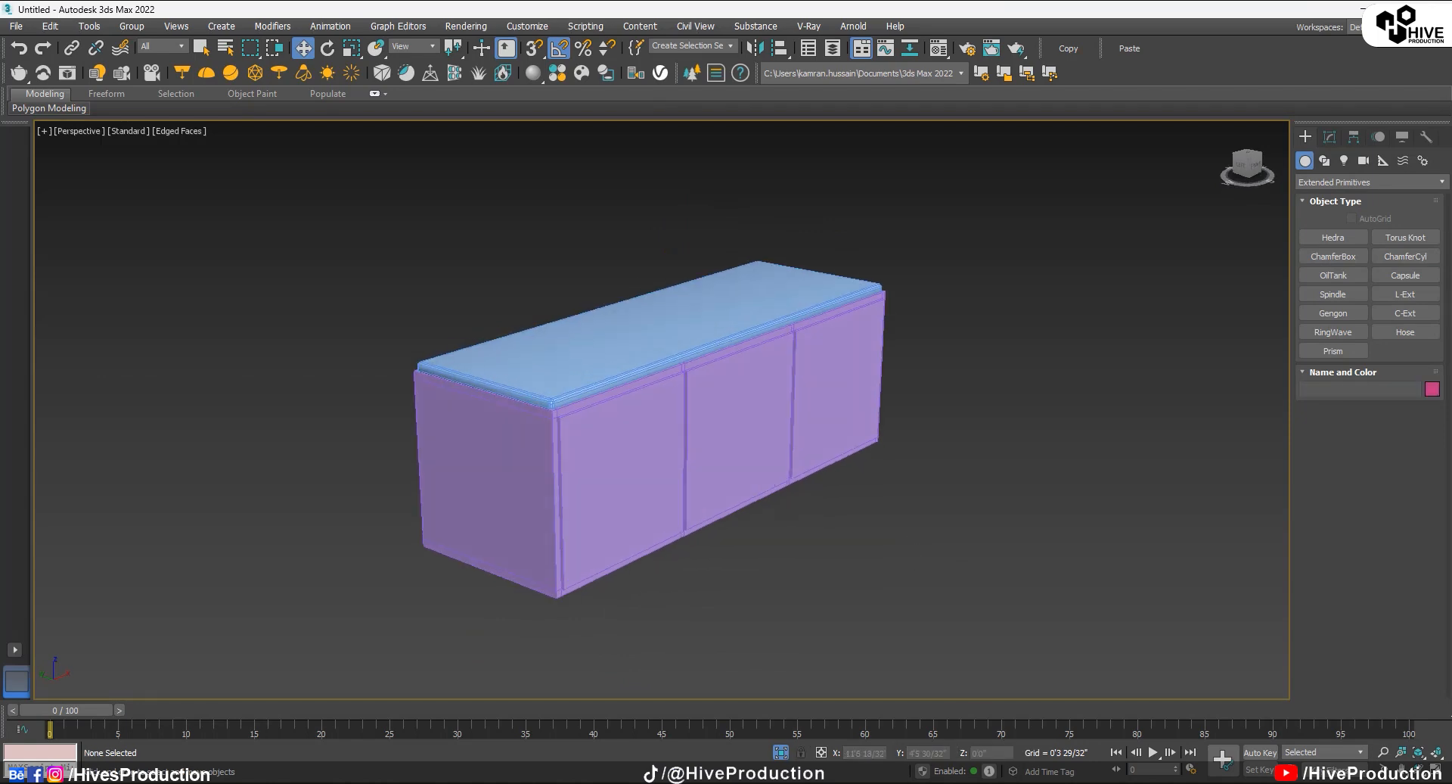
Step: Draw a rectangle about 0'6 6/32" wide and 0'2 21/32" long in front of the middle door in the top view
scroll(1233, 218, up, 4)
click(1323, 161)
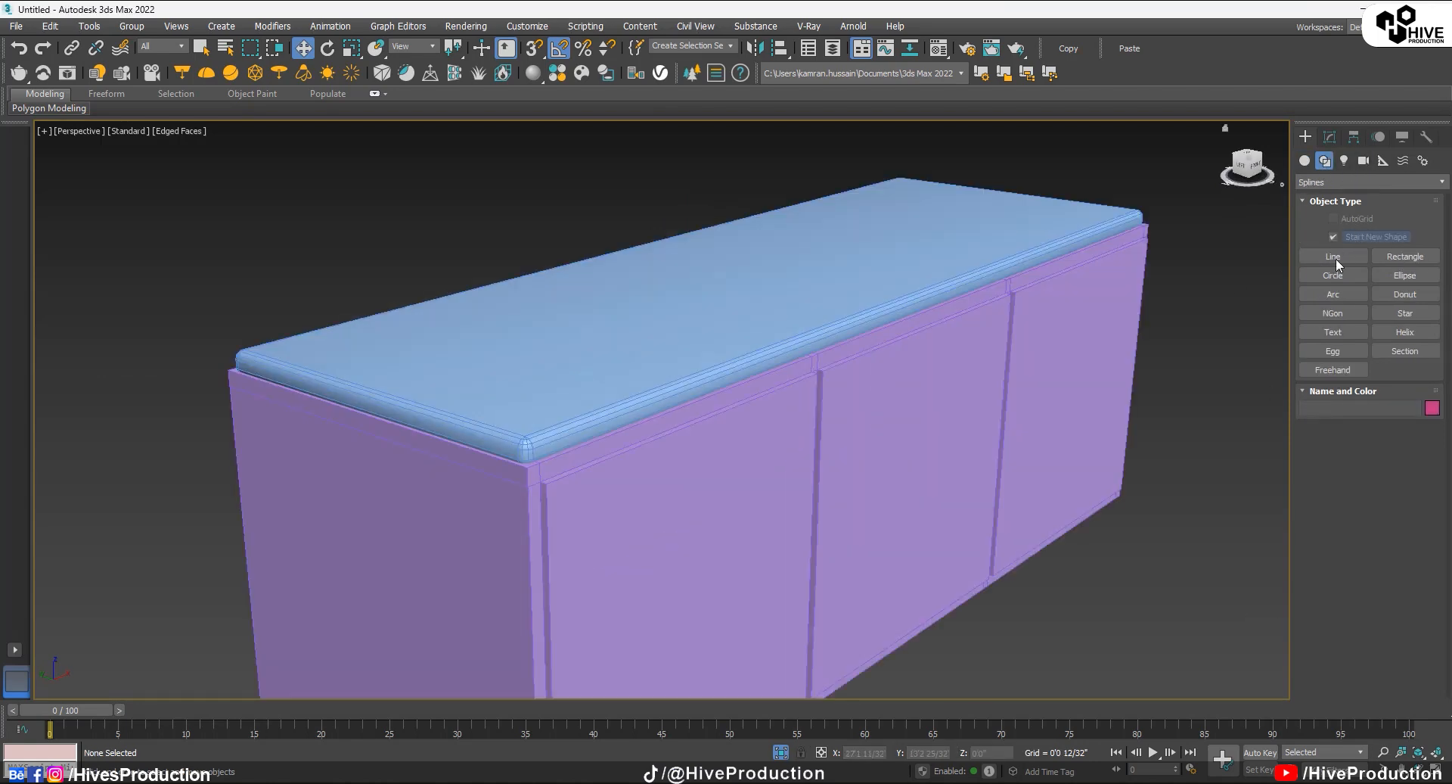
key(alt+w)
right_click(409, 389)
key(alt+w)
scroll(409, 529, up, 2)
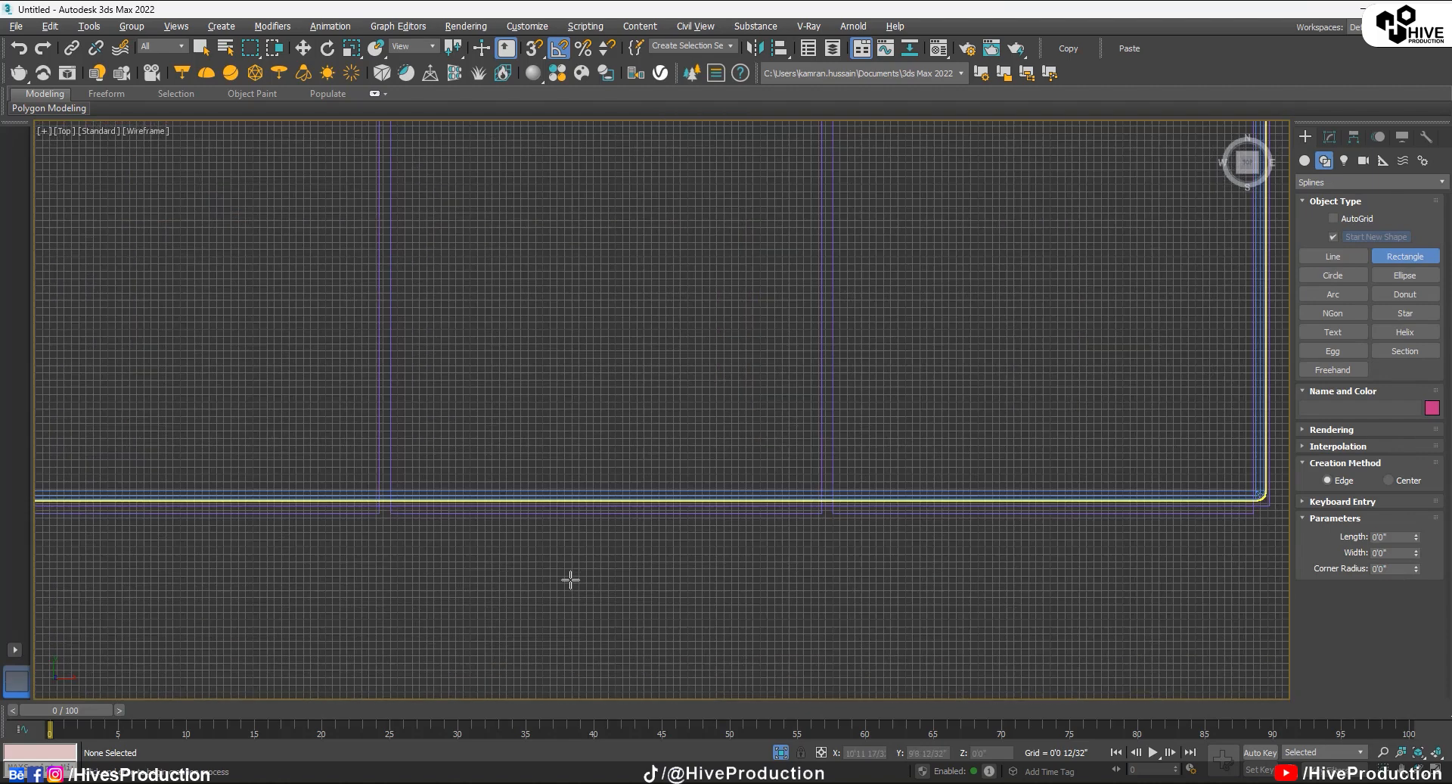
middle_drag(570, 560, 549, 454)
scroll(550, 439, down, 2)
drag(535, 427, 616, 462)
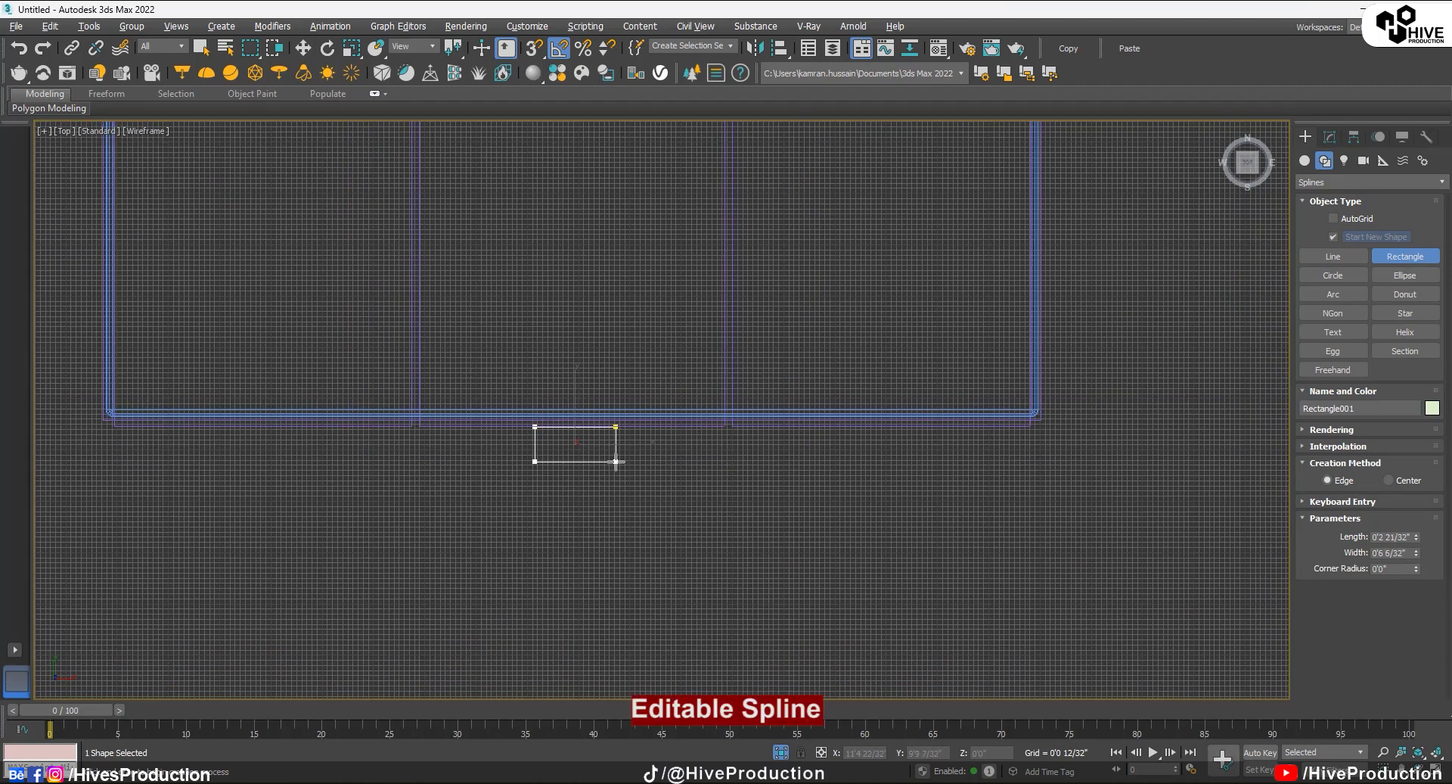
right_click(616, 460)
Step: Convert the rectangle to an Editable Spline and delete its segment nearest the cabinet
right_click(560, 463)
mouse_move(605, 618)
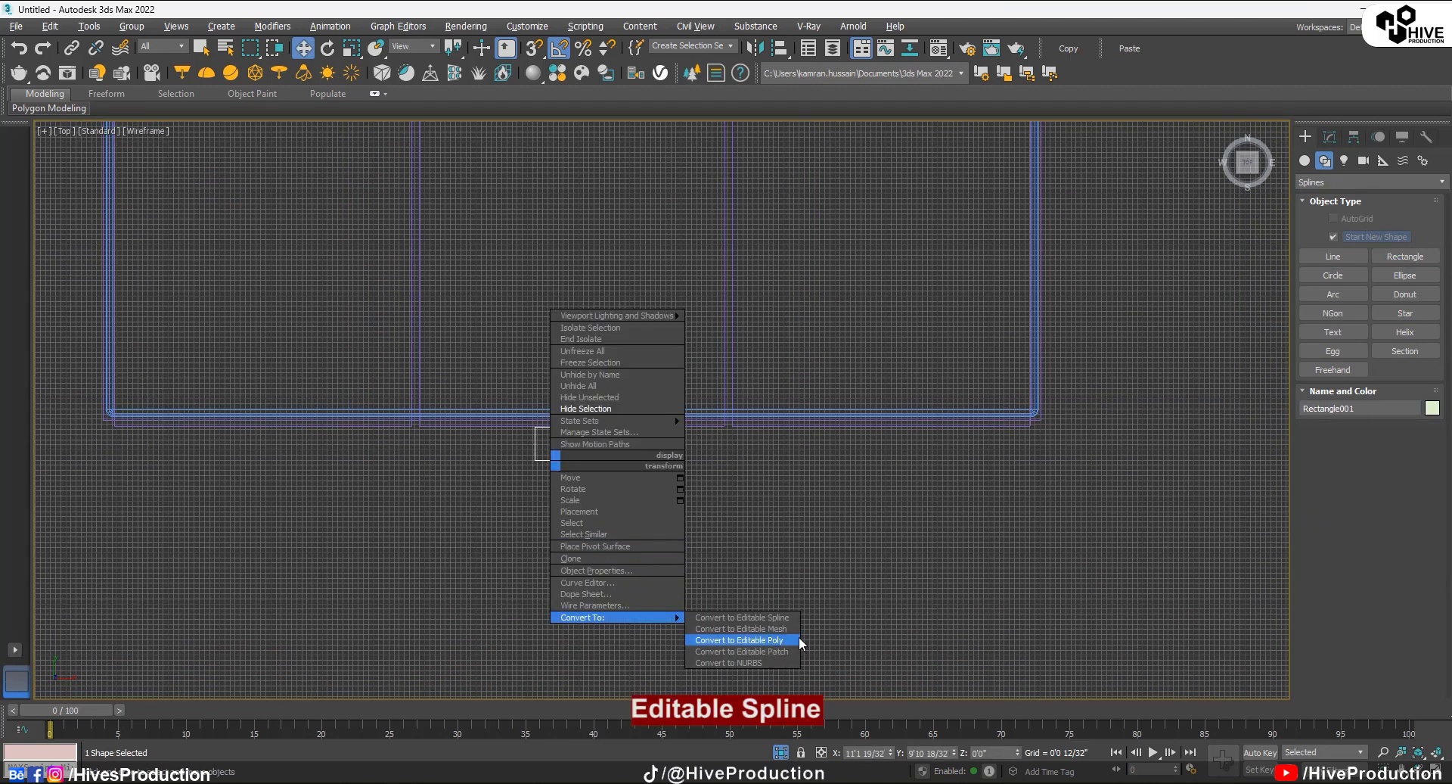
click(756, 617)
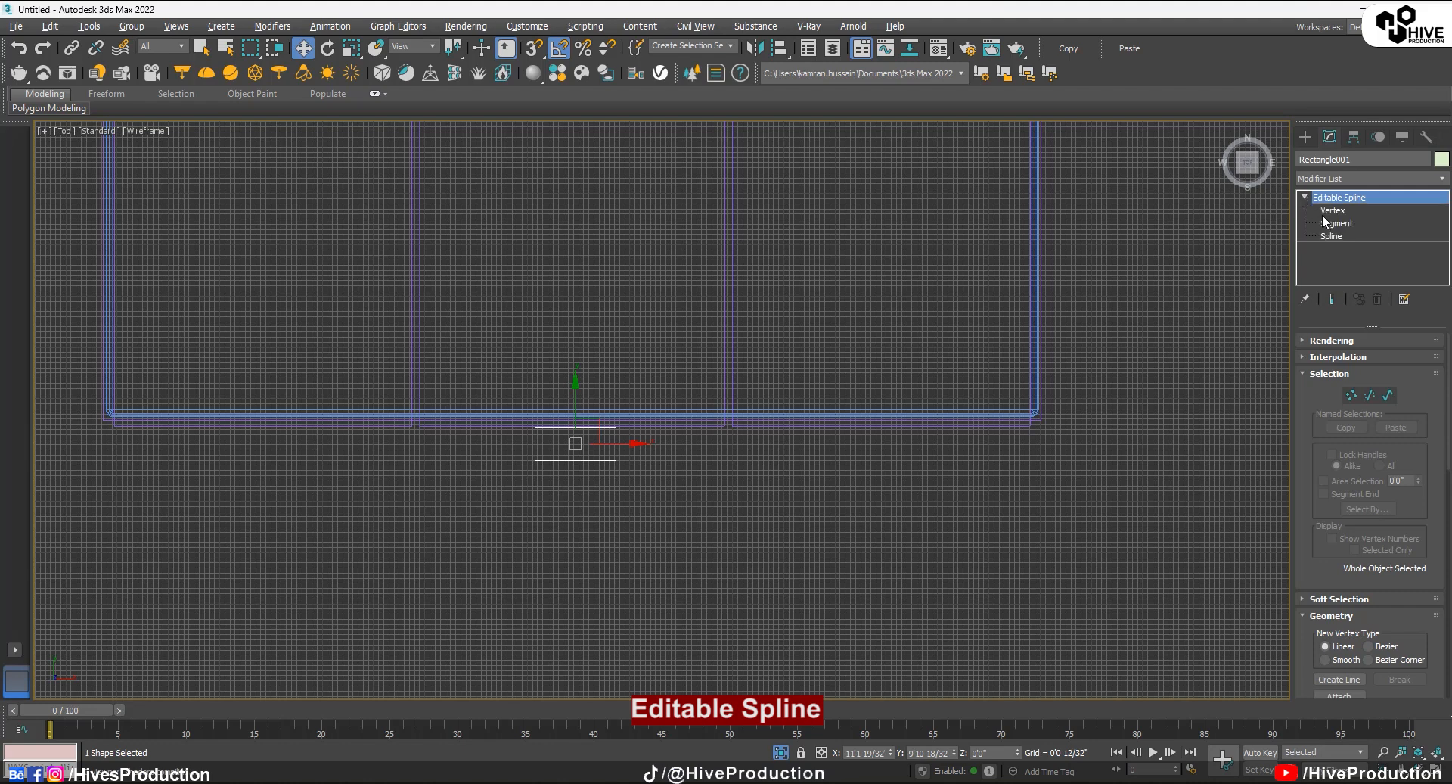
click(1325, 221)
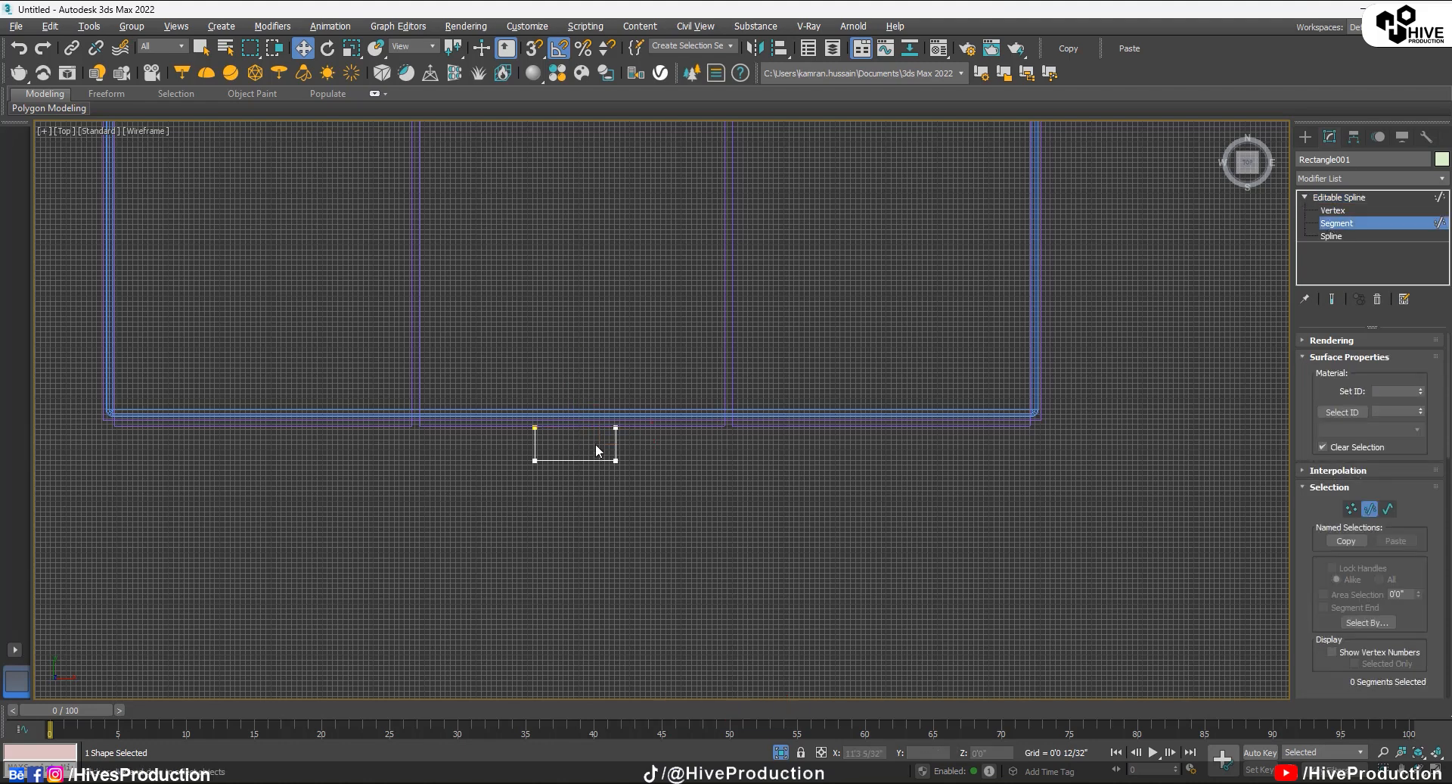
Step: Outline the open U-shaped spline inward to form a handle profile with thickness
click(1336, 238)
click(587, 460)
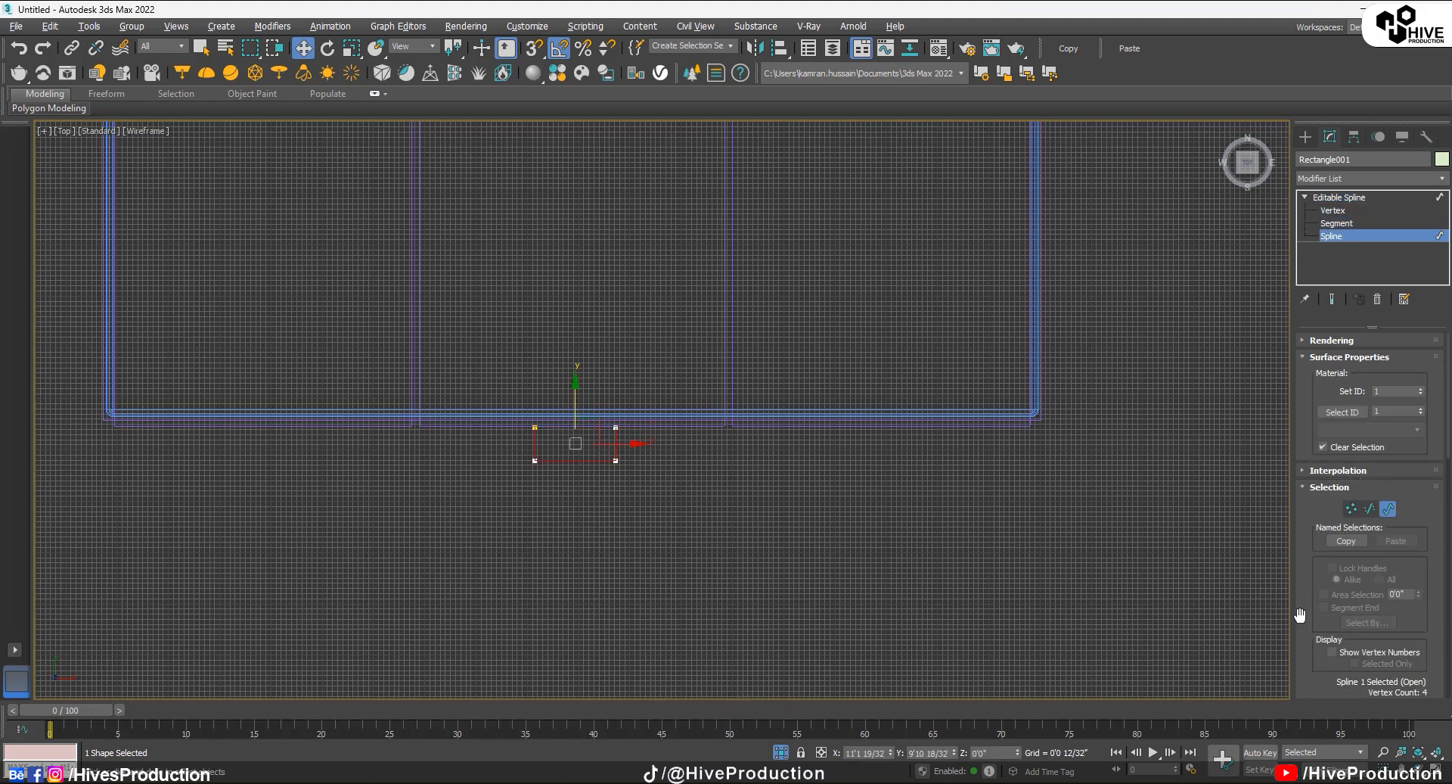
scroll(1300, 614, down, 10)
click(1340, 585)
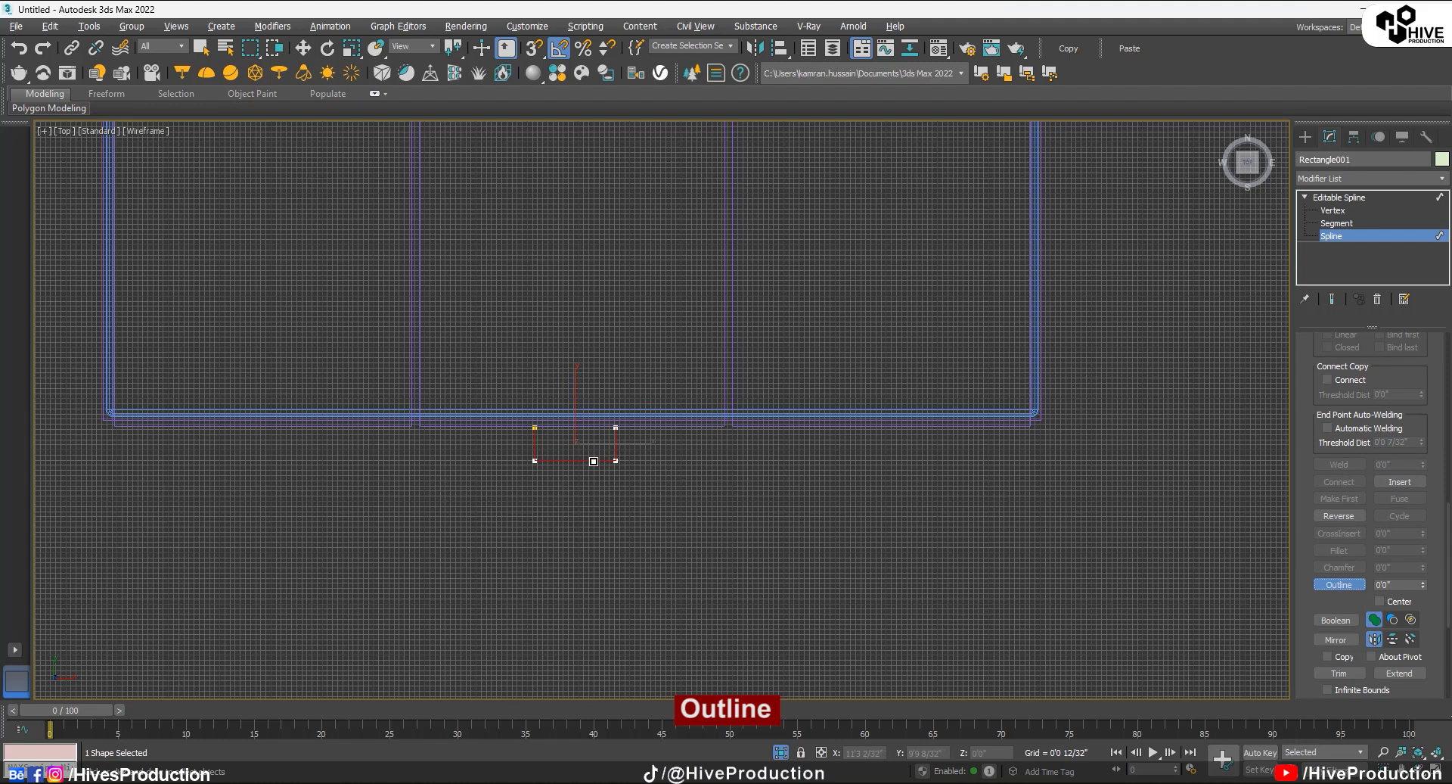
drag(594, 461, 590, 451)
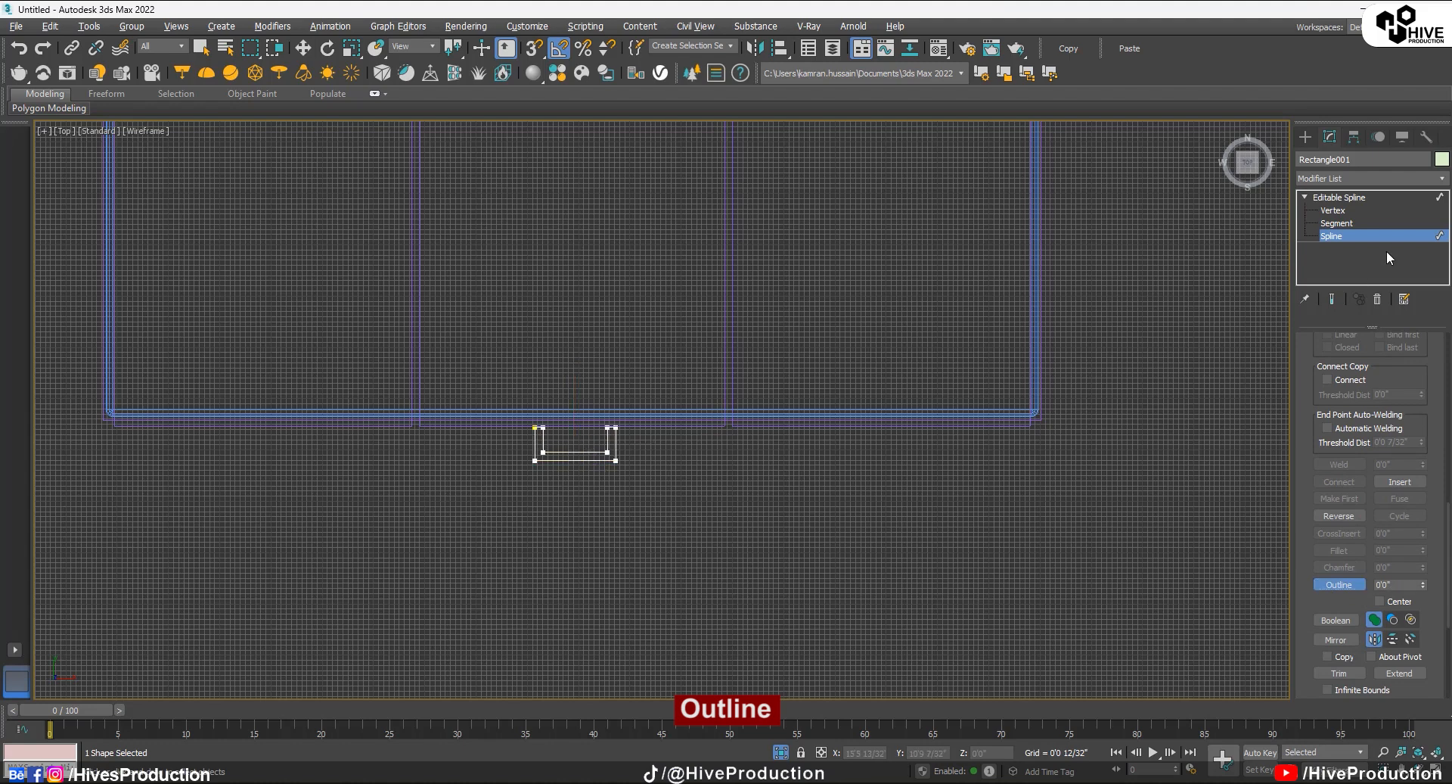
Step: Select the front vertices of the handle profile and move them toward the cabinet to make it shallower
click(1333, 212)
drag(682, 496, 502, 446)
scroll(501, 413, up, 3)
drag(514, 385, 516, 372)
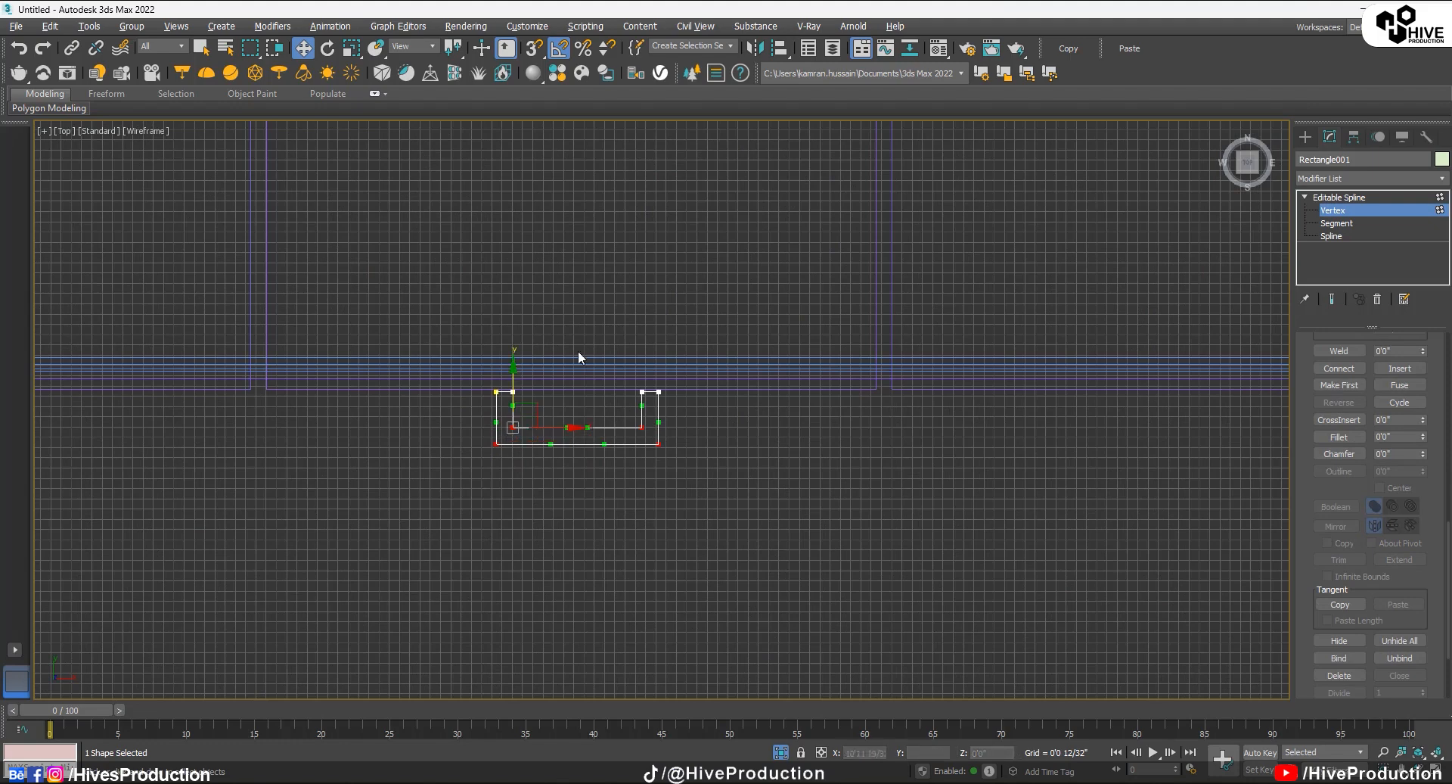
click(1354, 198)
Step: Apply an Extrude modifier to the handle profile with an amount of 0'0 12/32"
click(1350, 180)
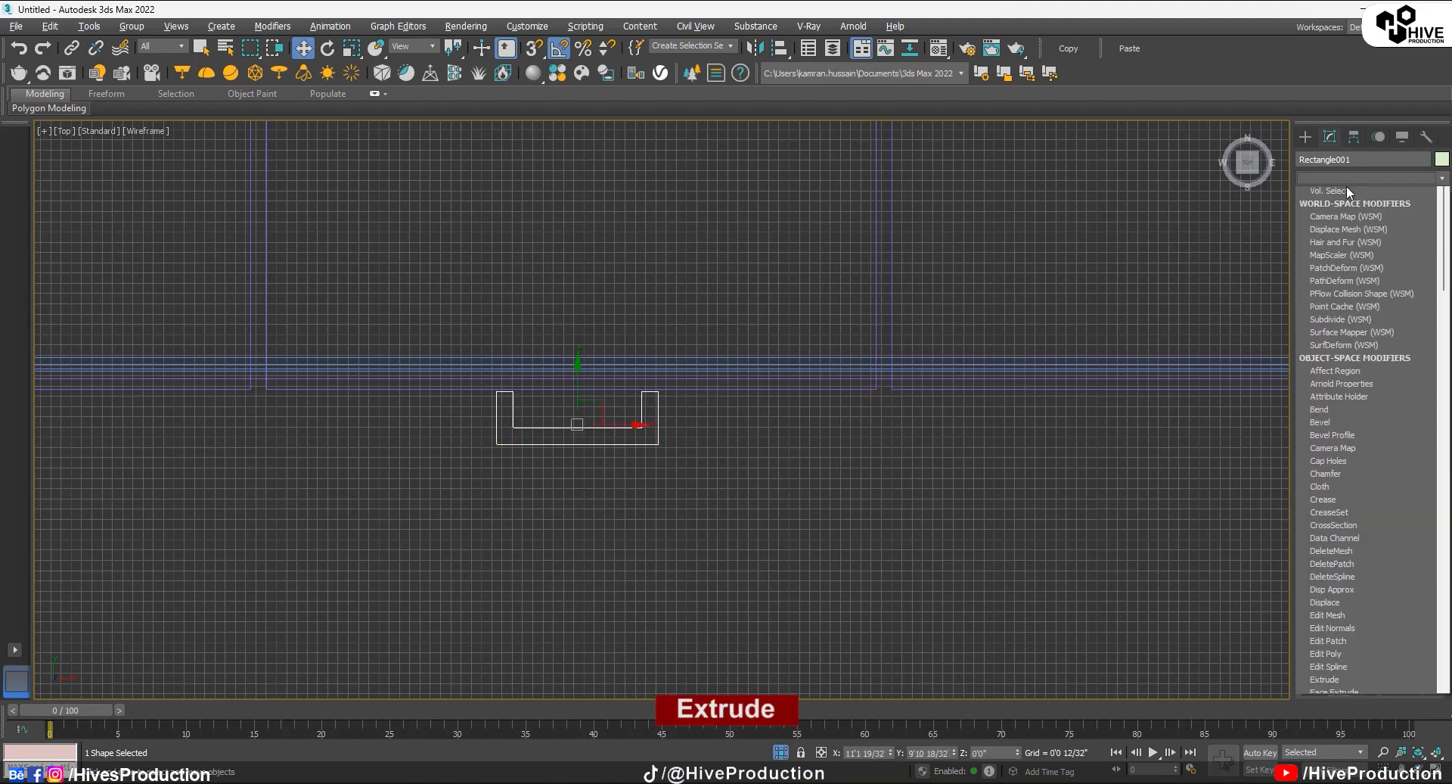
click(1332, 258)
key(alt+w)
right_click(943, 541)
key(alt+w)
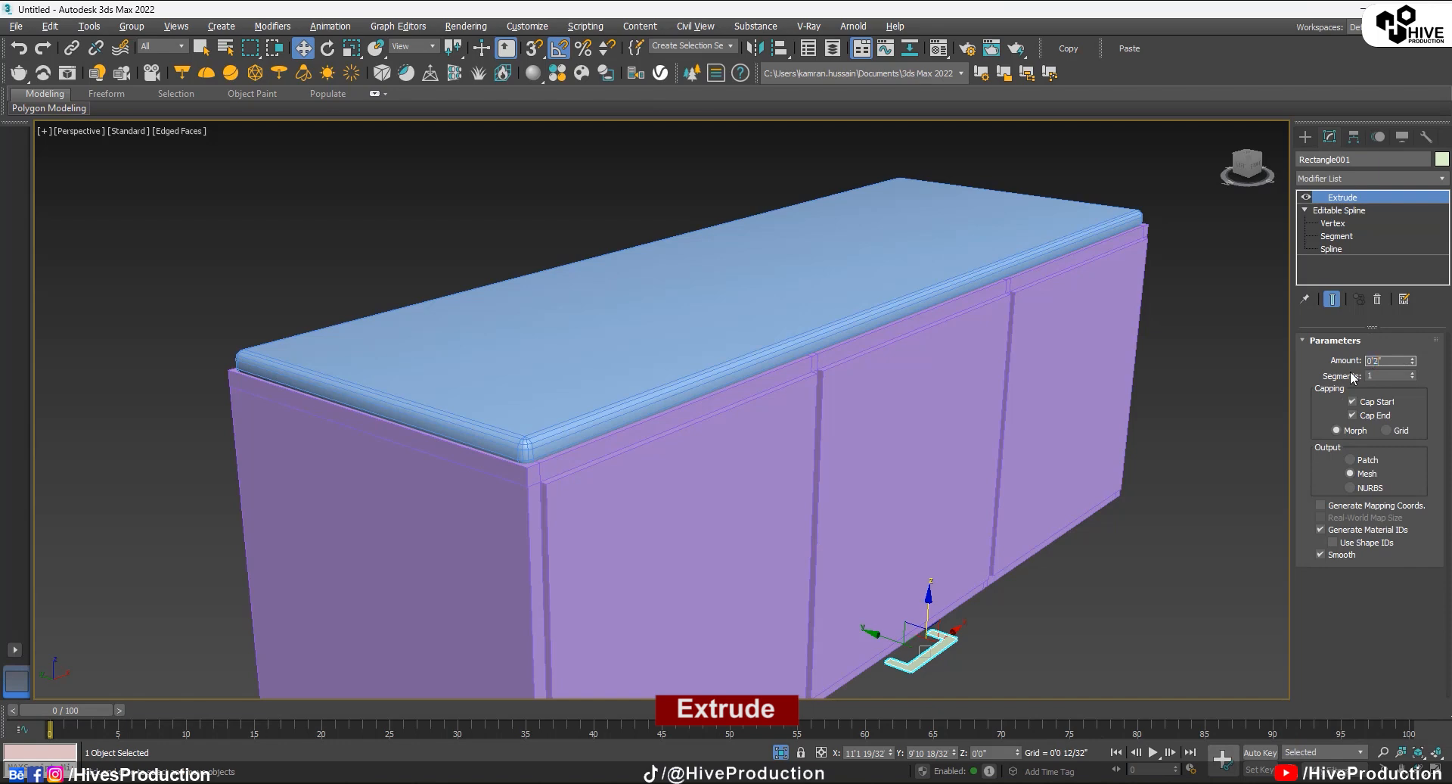
key(Return)
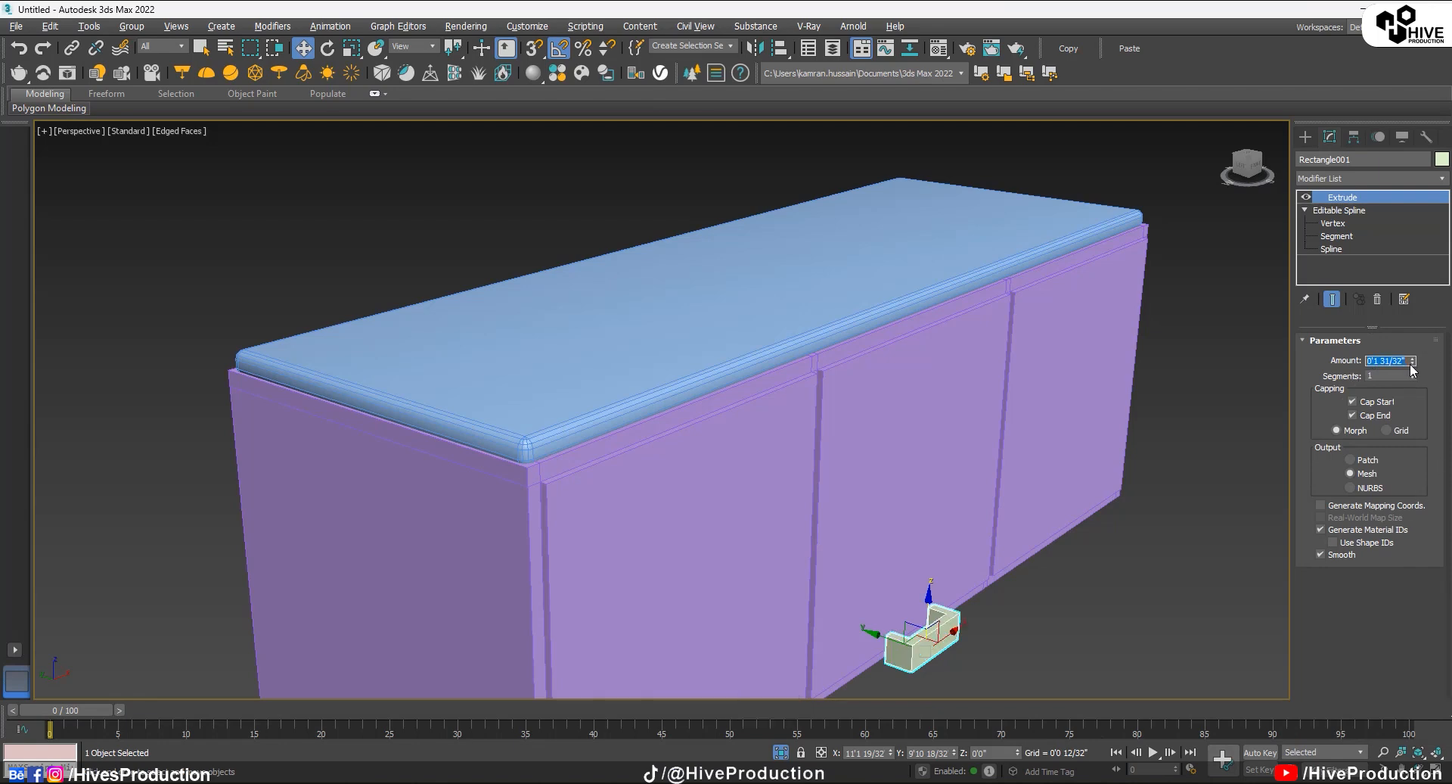
drag(1412, 365, 1413, 427)
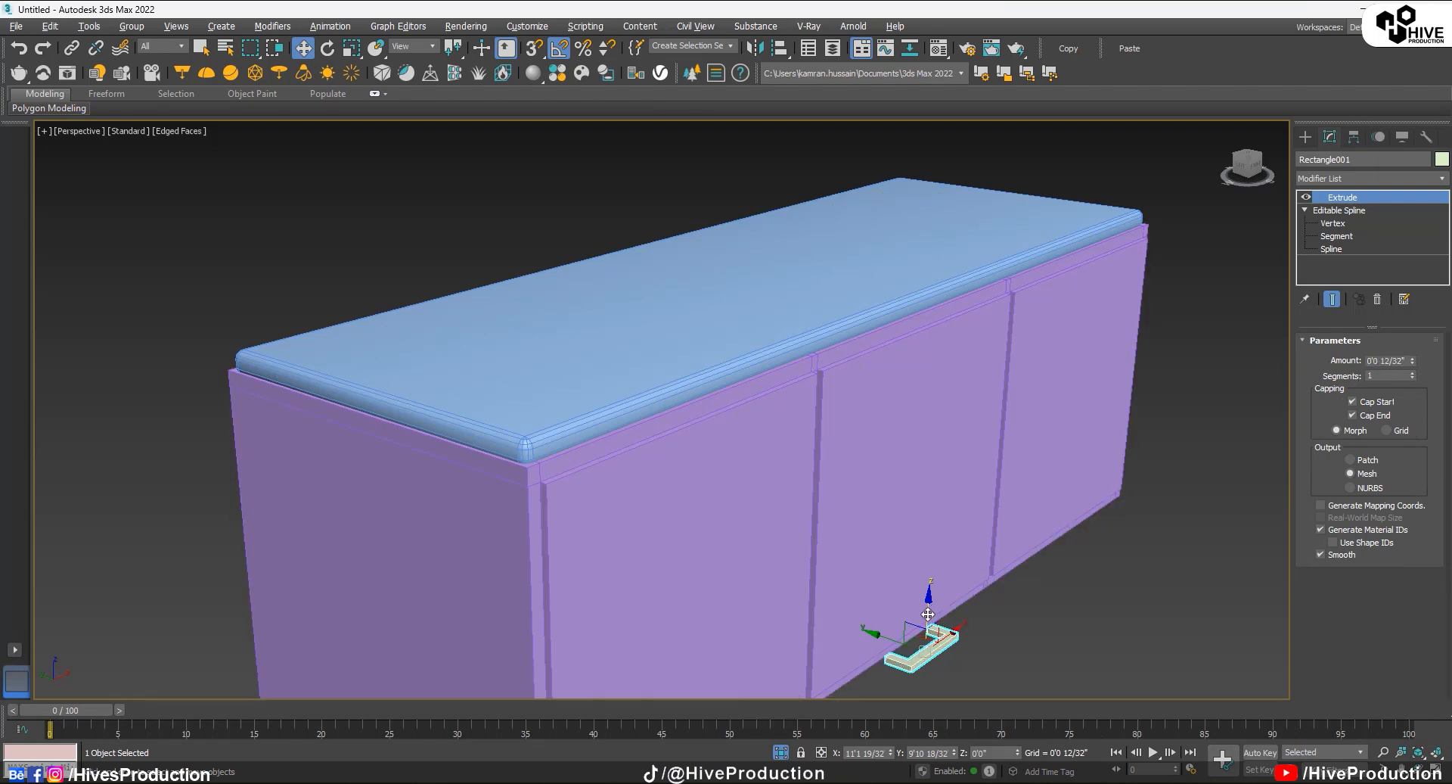
Step: Scale the handle down uniformly and raise it to the upper part of the middle door
middle_drag(925, 637, 925, 609)
key(r)
drag(926, 614, 933, 643)
key(w)
drag(929, 583, 908, 287)
alt+middle_drag(942, 318, 892, 356)
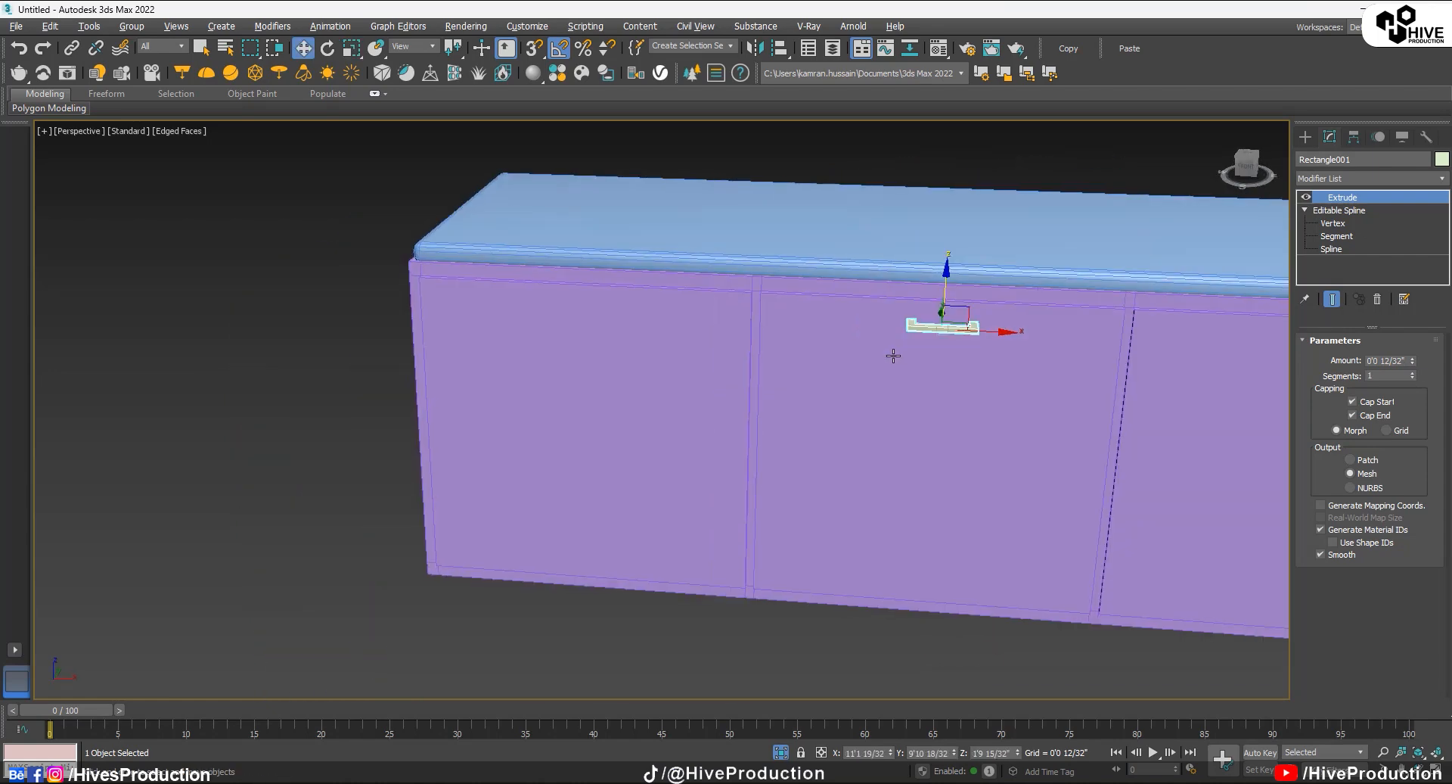
Step: Align the handle with the middle door's centre and move it back against the door's front face
key(alt+w)
right_click(987, 363)
key(alt+w)
key(z)
key(alt+w)
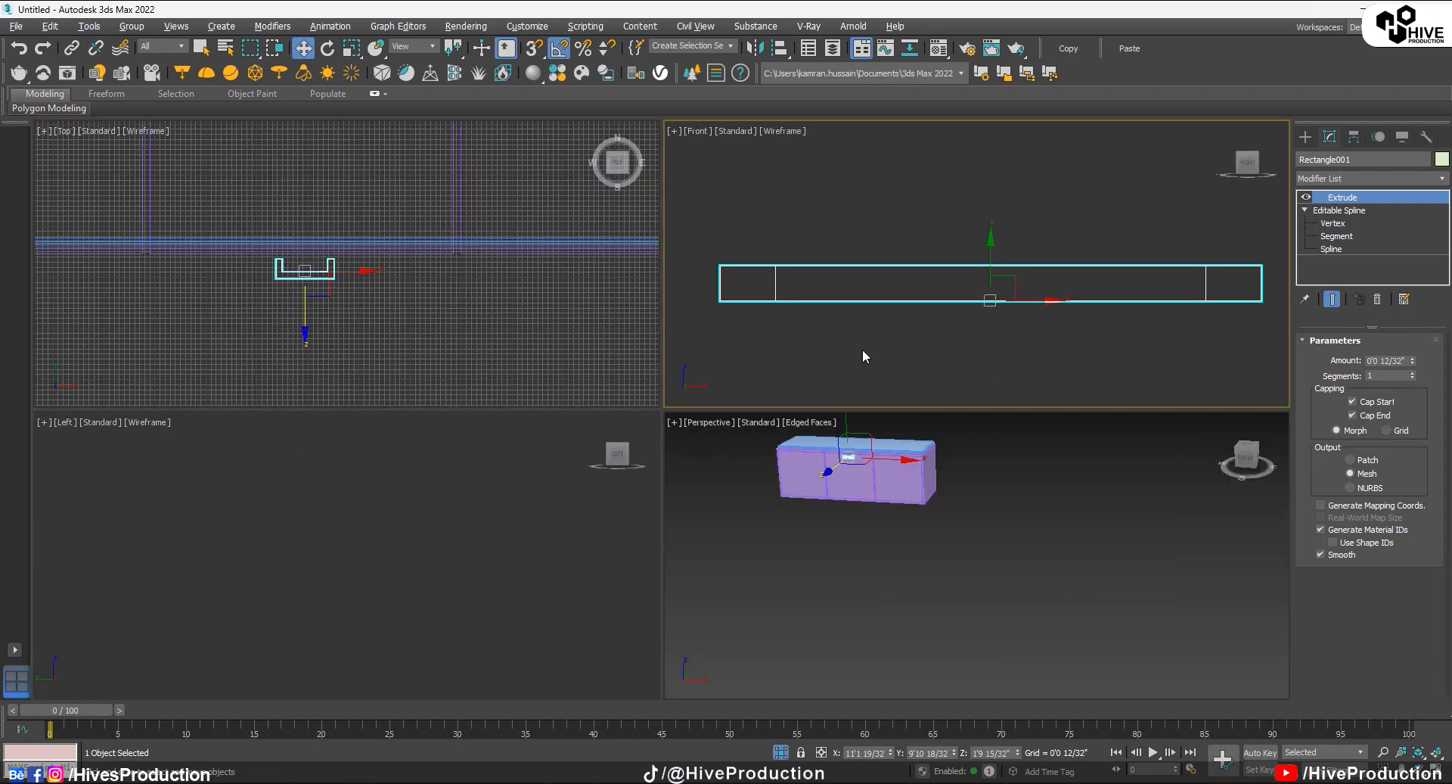
scroll(897, 315, down, 10)
key(alt+w)
middle_drag(774, 416, 919, 309)
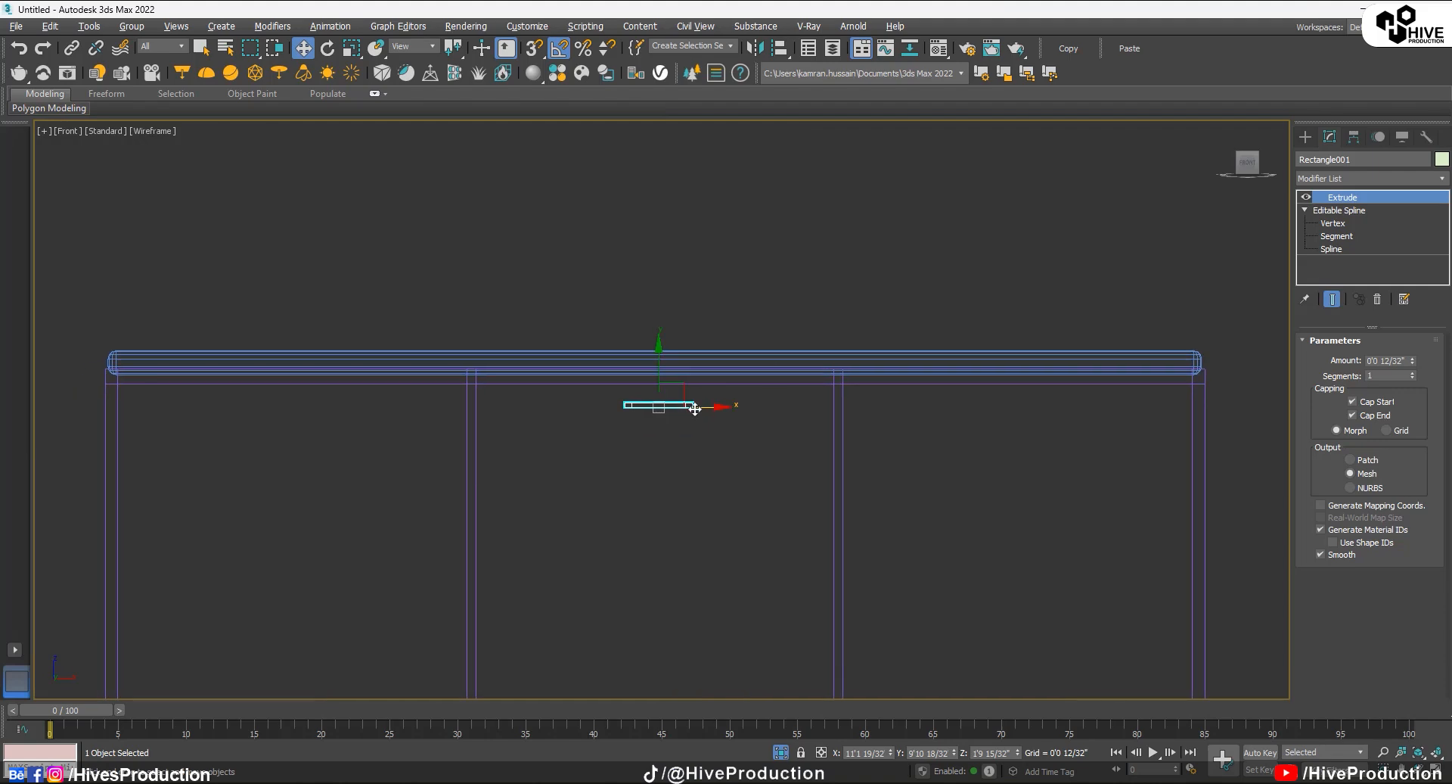
key(t)
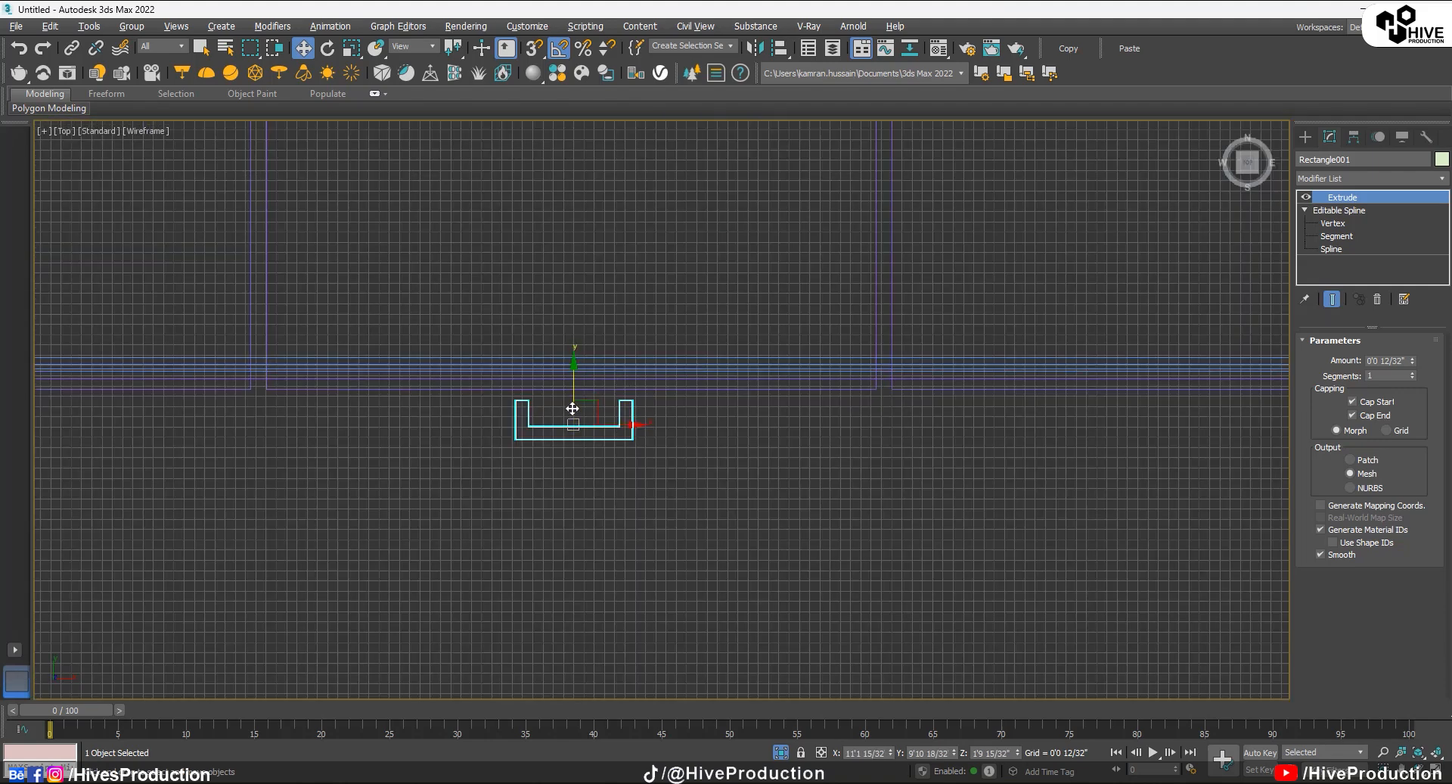
scroll(573, 378, down, 5)
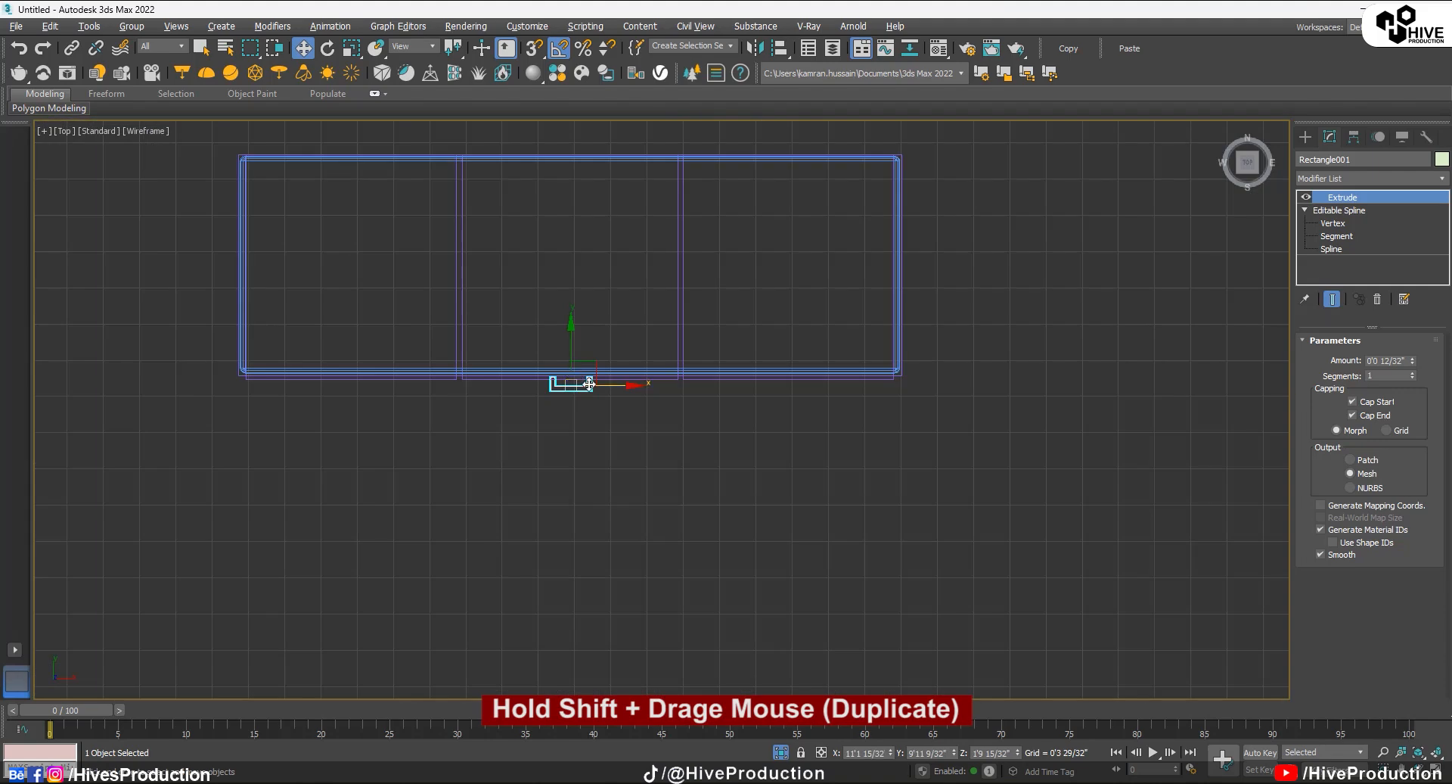
Step: Make two copies of the handle spaced one door apart, and shift all three so each door has one
shift+drag(605, 385, 812, 416)
click(738, 468)
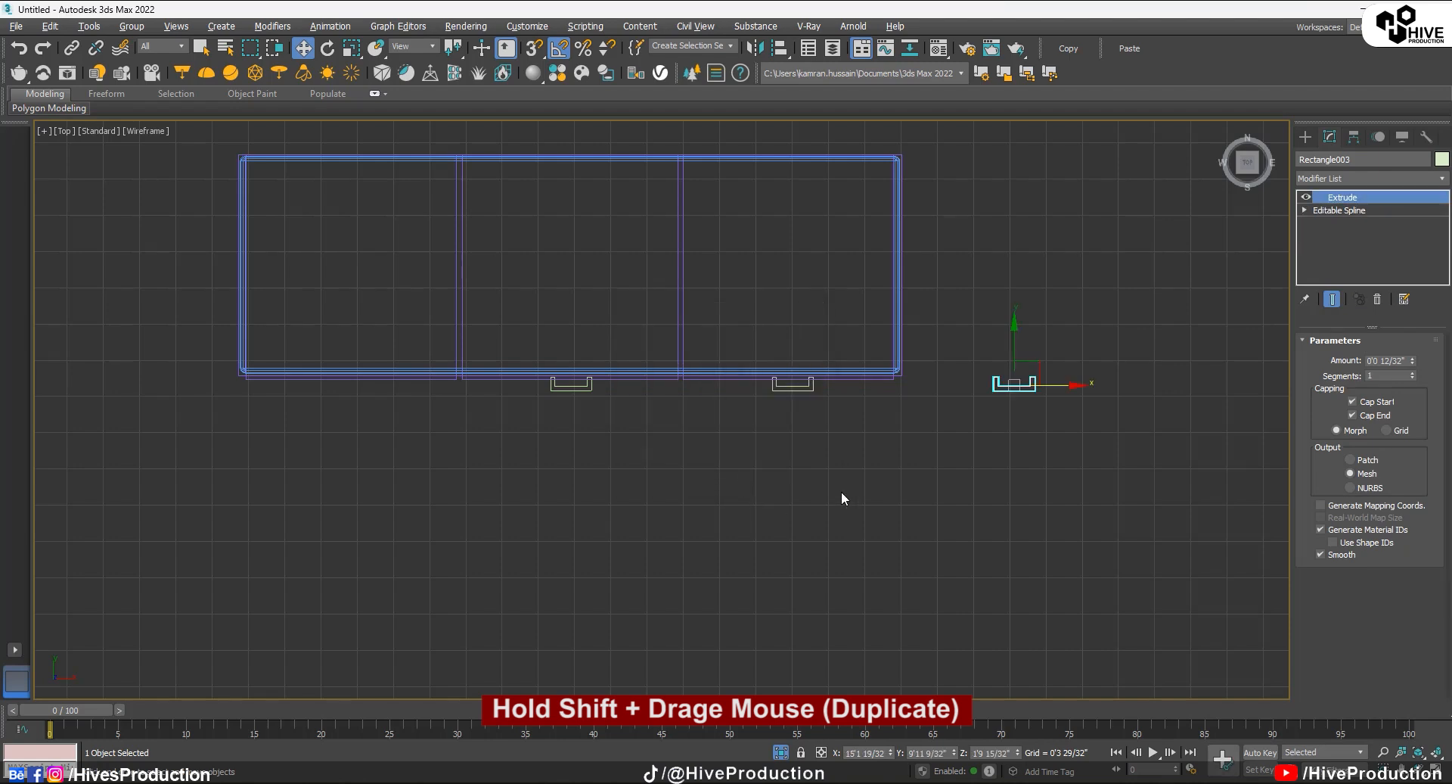
ctrl+click(591, 387)
drag(832, 388, 618, 388)
key(alt+w)
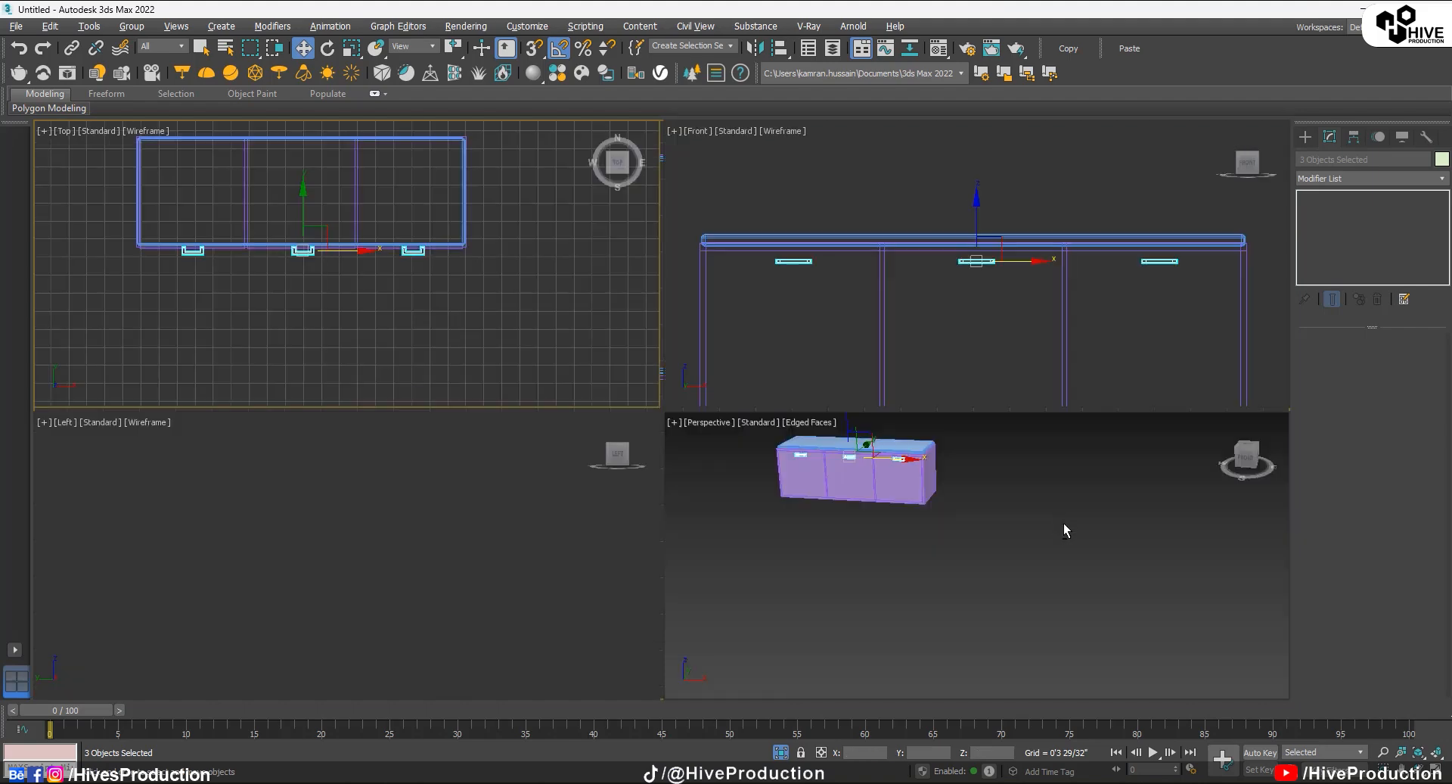
key(alt+w)
click(837, 508)
alt+middle_drag(447, 325, 512, 348)
Step: Select the three handles in the left view, thicken them vertically, and move them slightly lower on the doors
key(alt+w)
key(alt+w)
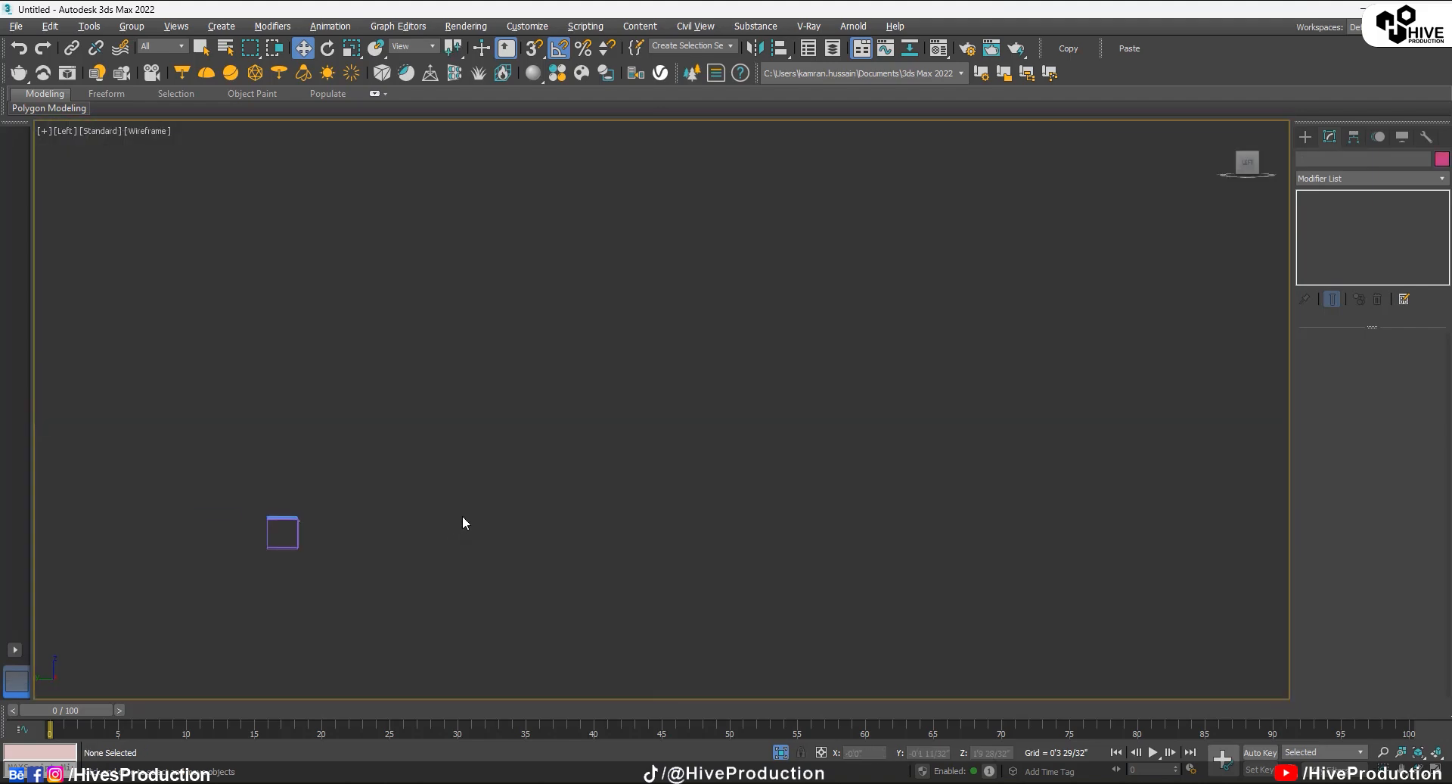
scroll(304, 499, up, 8)
drag(436, 508, 416, 580)
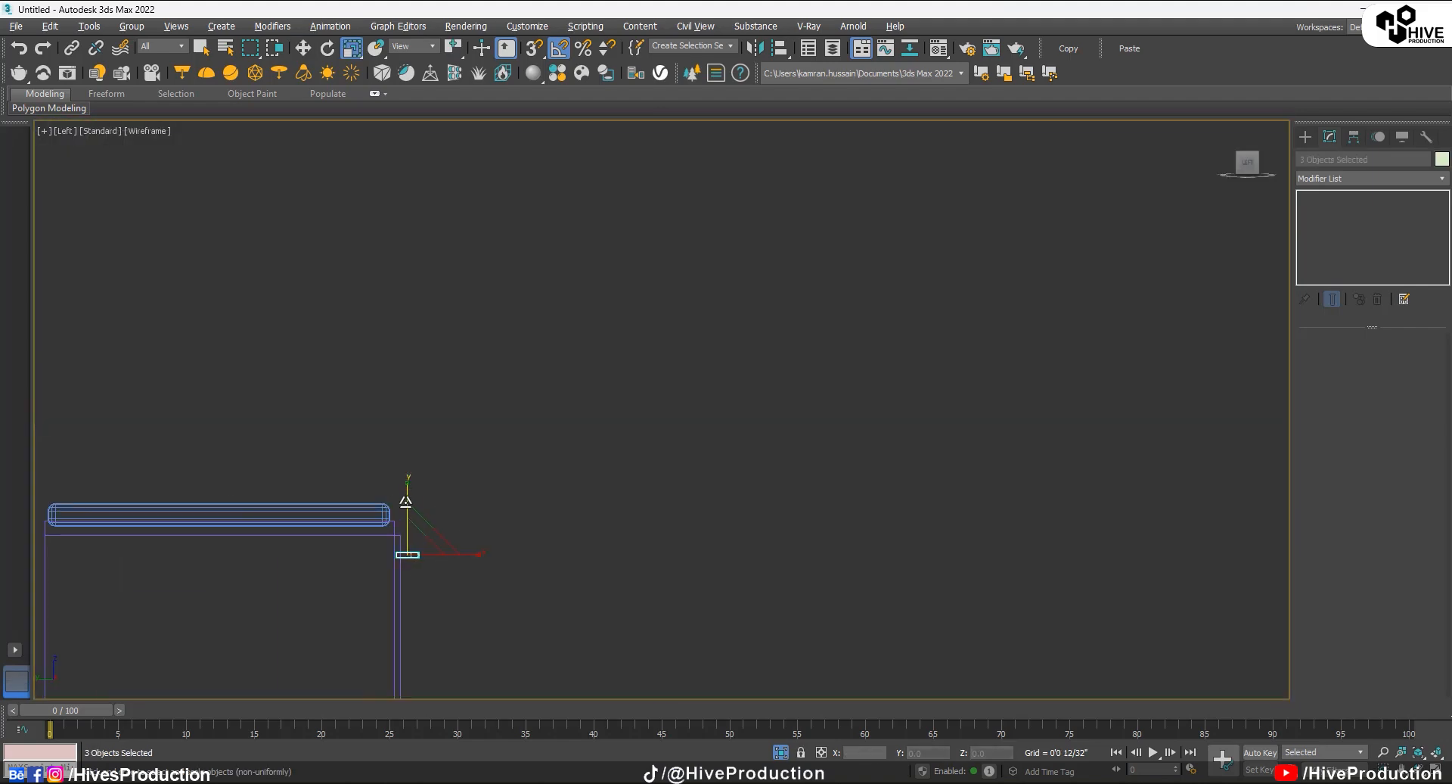
drag(415, 502, 418, 525)
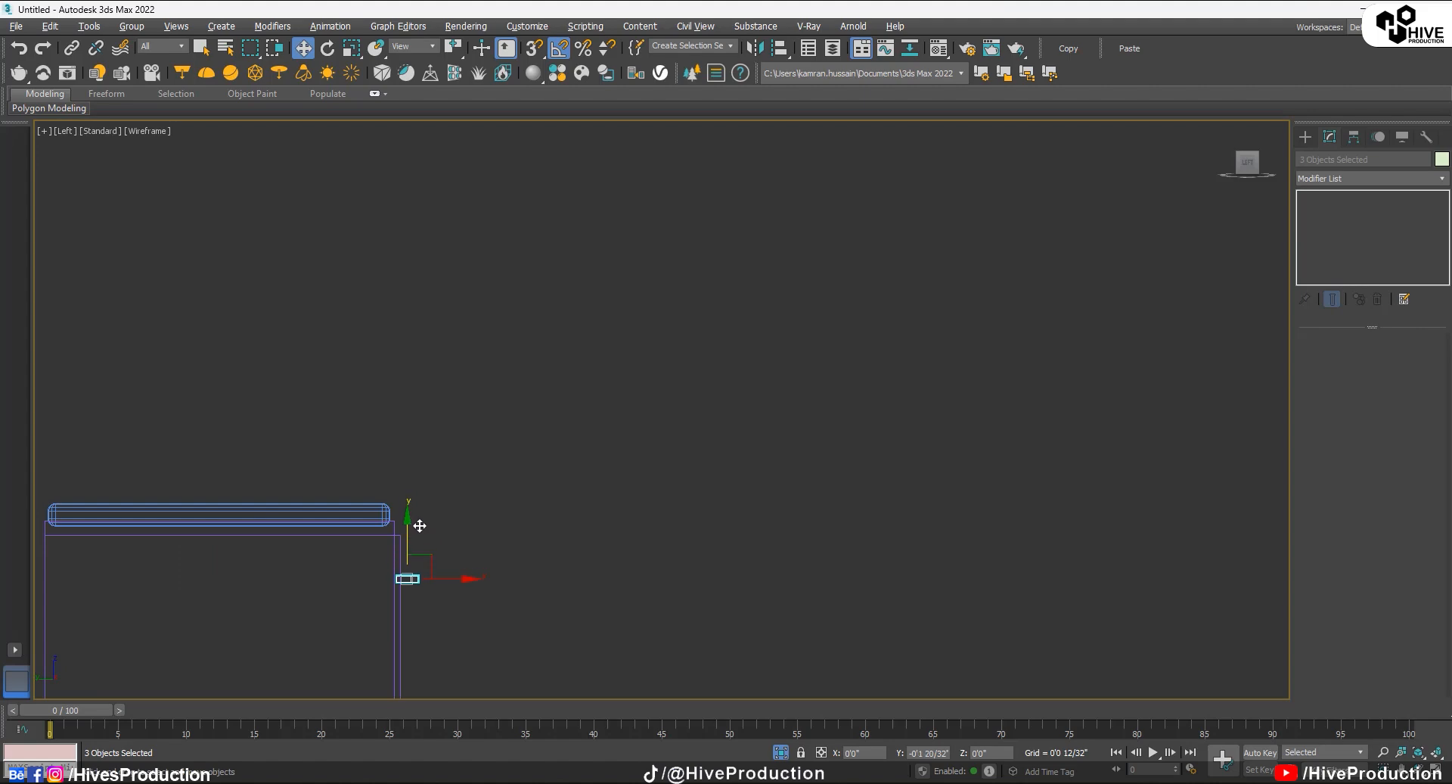
Step: Group all the cabinet parts, including the countertop and handles, under the name Rack
key(alt+w)
key(alt+w)
click(937, 579)
alt+middle_drag(588, 565, 609, 476)
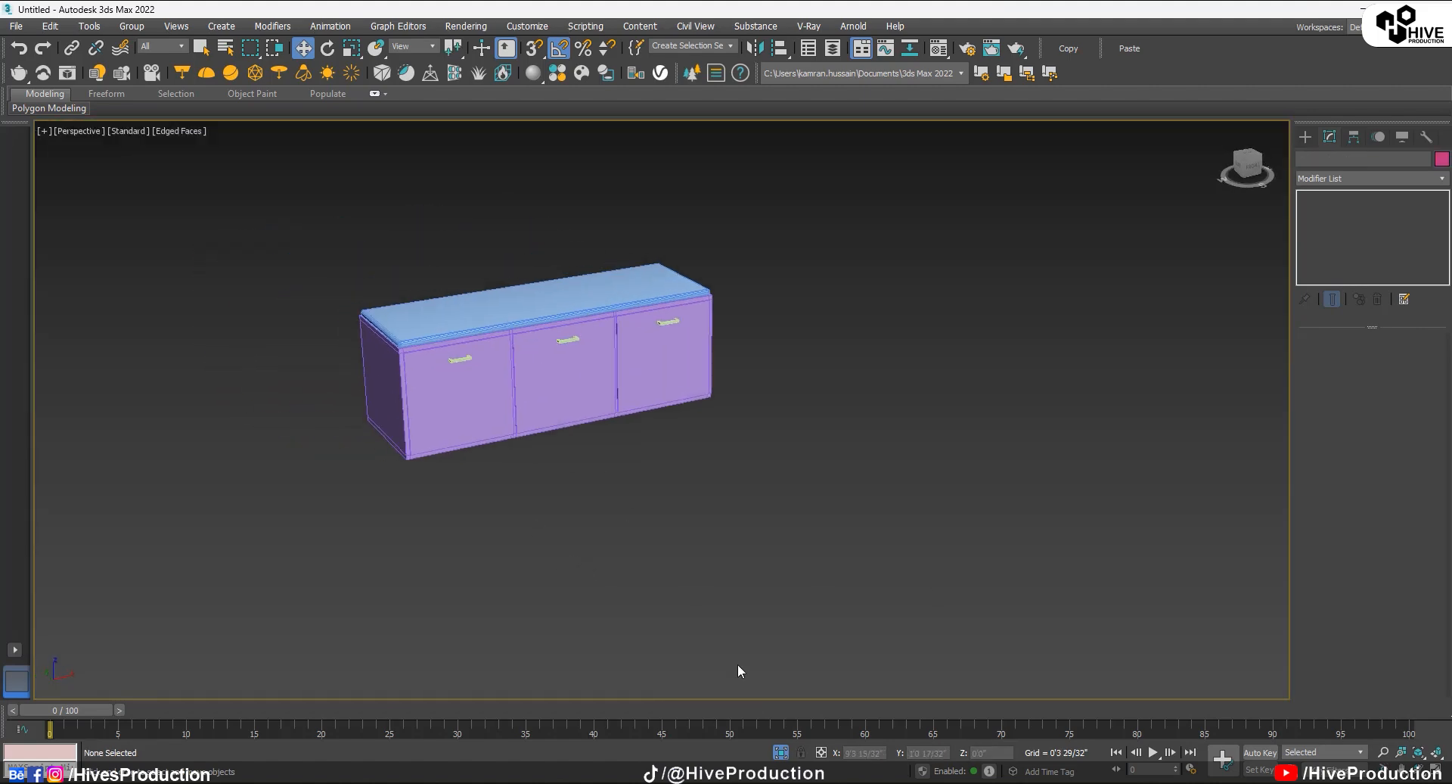
key(ctrl+a)
click(131, 26)
click(132, 47)
text(R)
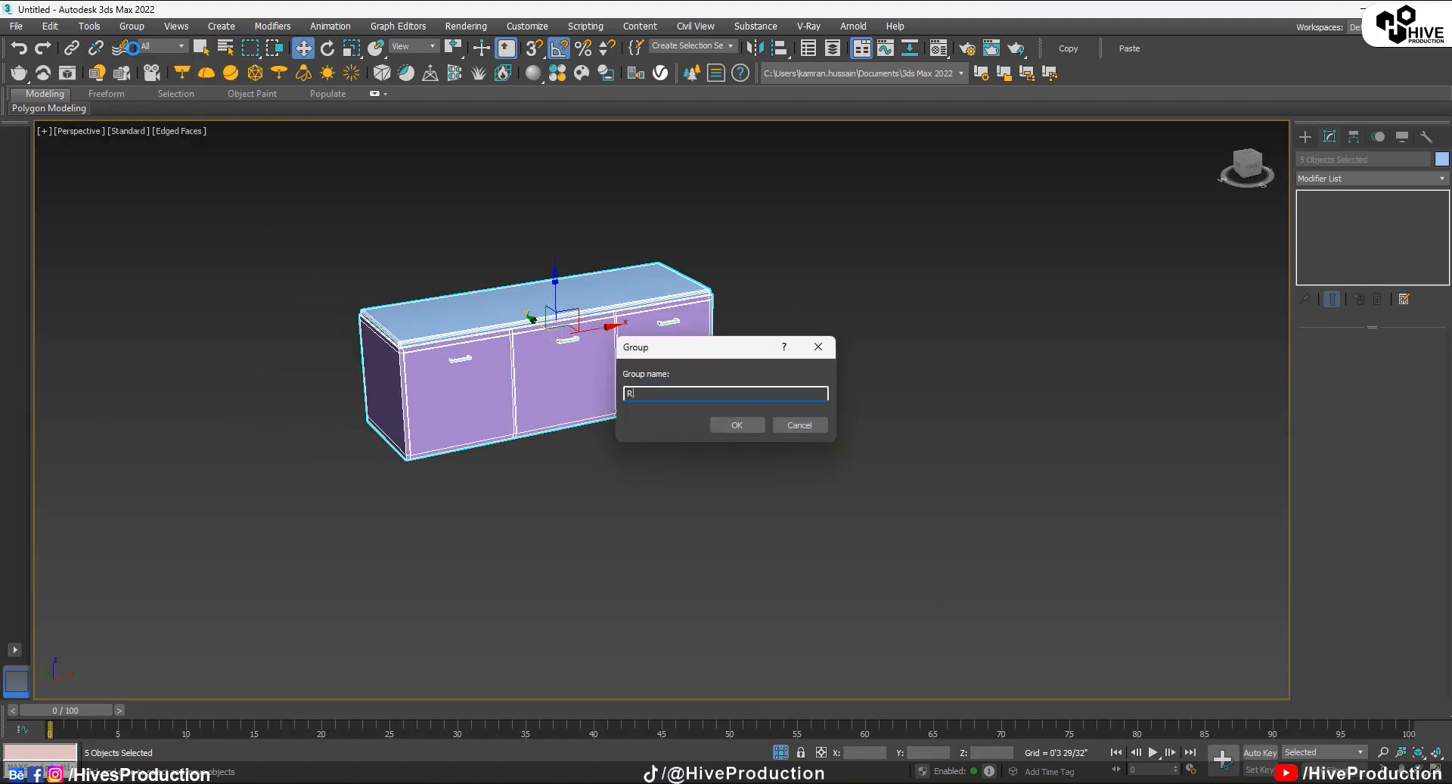
text(ack)
key(Return)
click(738, 511)
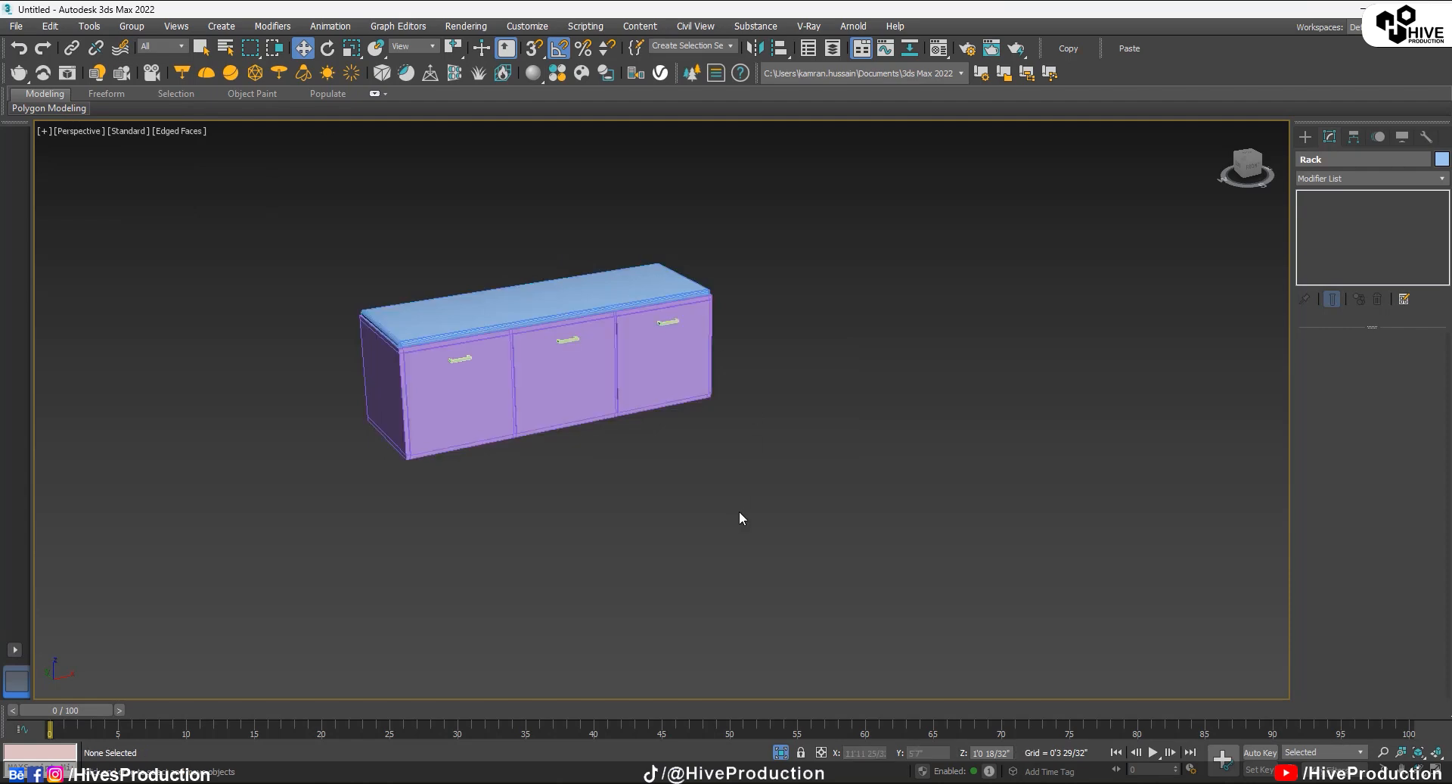
Step: End the cabinet's isolation to bring back the whole room, and hide the Roof group
right_click(693, 373)
click(729, 296)
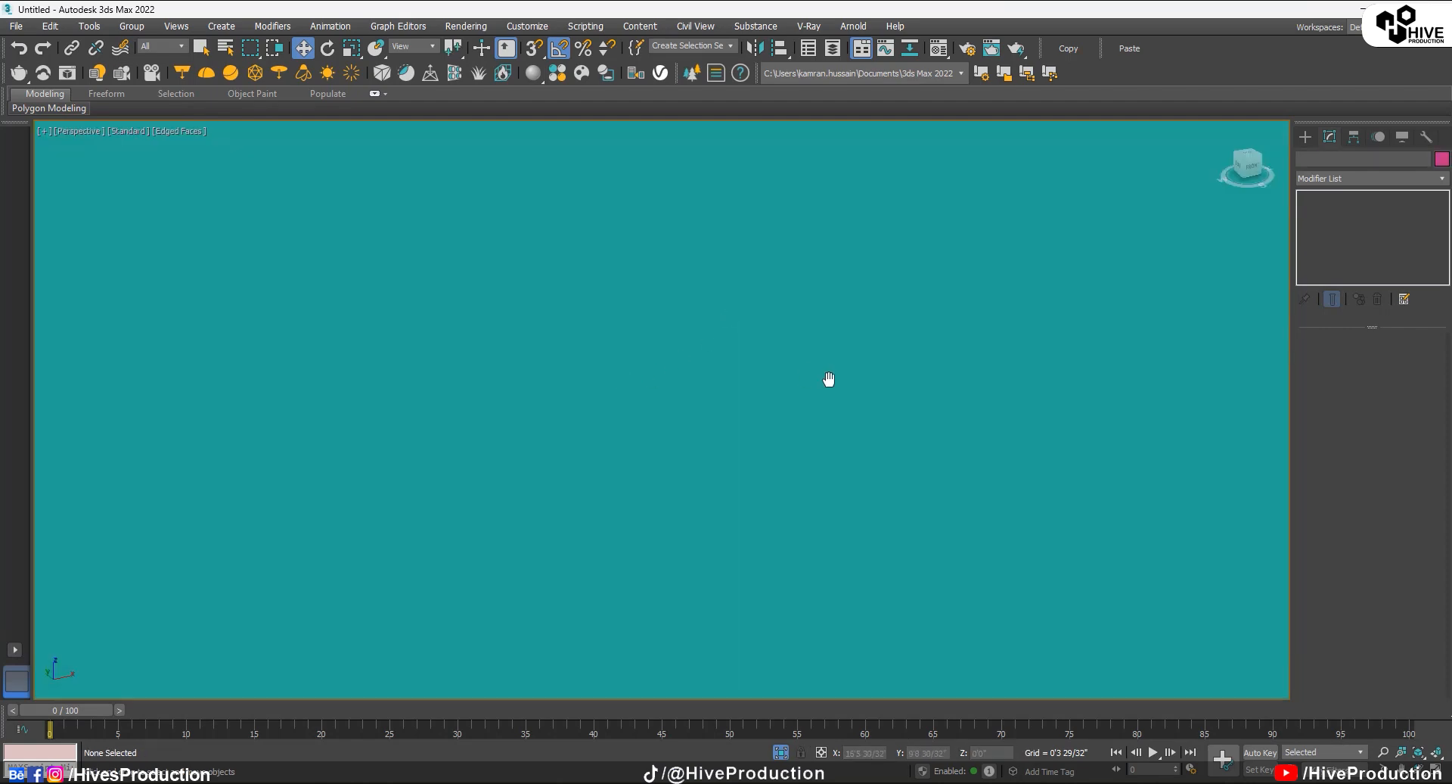
click(689, 469)
alt+middle_drag(689, 469, 697, 511)
scroll(697, 501, down, 4)
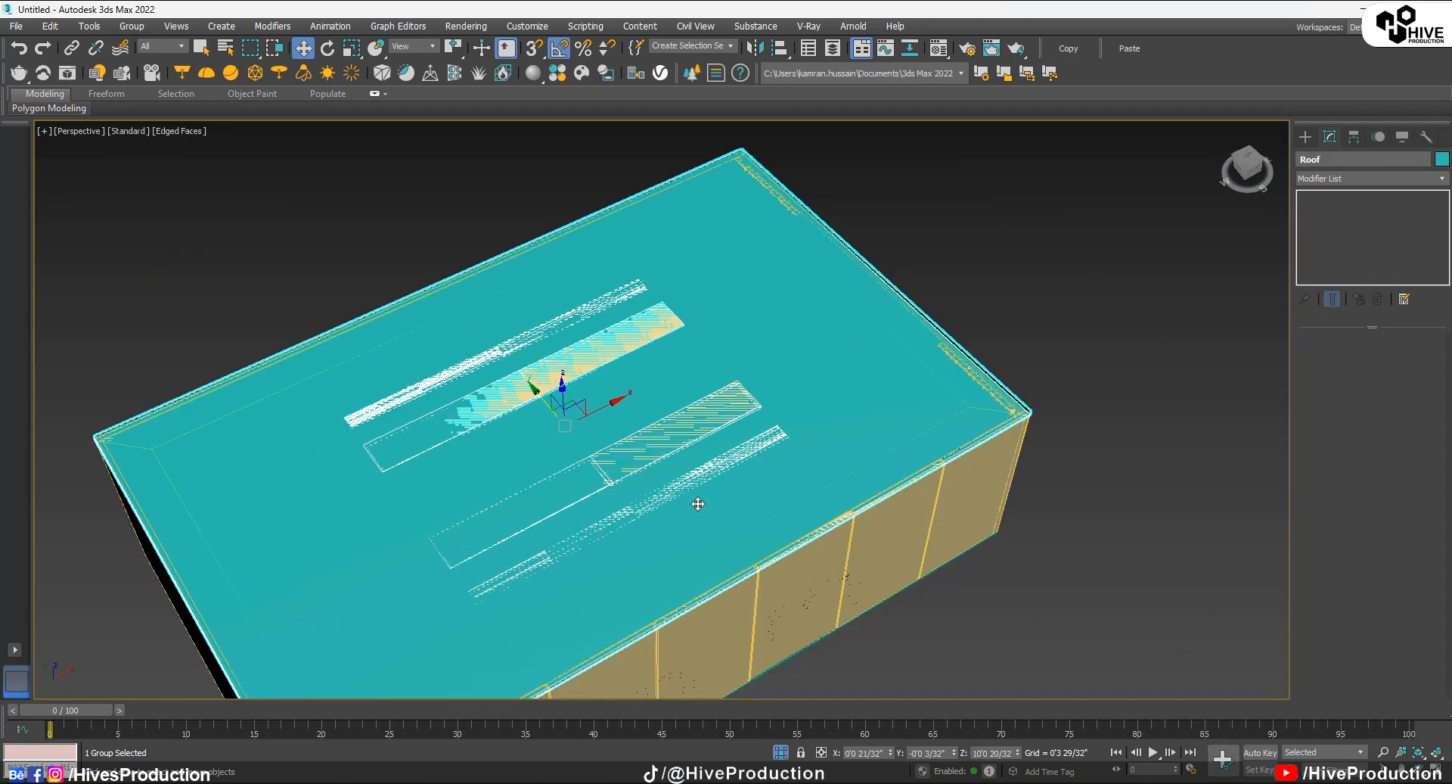
right_click(637, 381)
click(673, 328)
Step: Make four evenly spaced copies of the Rack cabinet in a row along the window wall
click(633, 334)
alt+middle_drag(633, 334, 744, 475)
scroll(744, 475, up, 2)
shift+drag(886, 459, 725, 457)
click(727, 462)
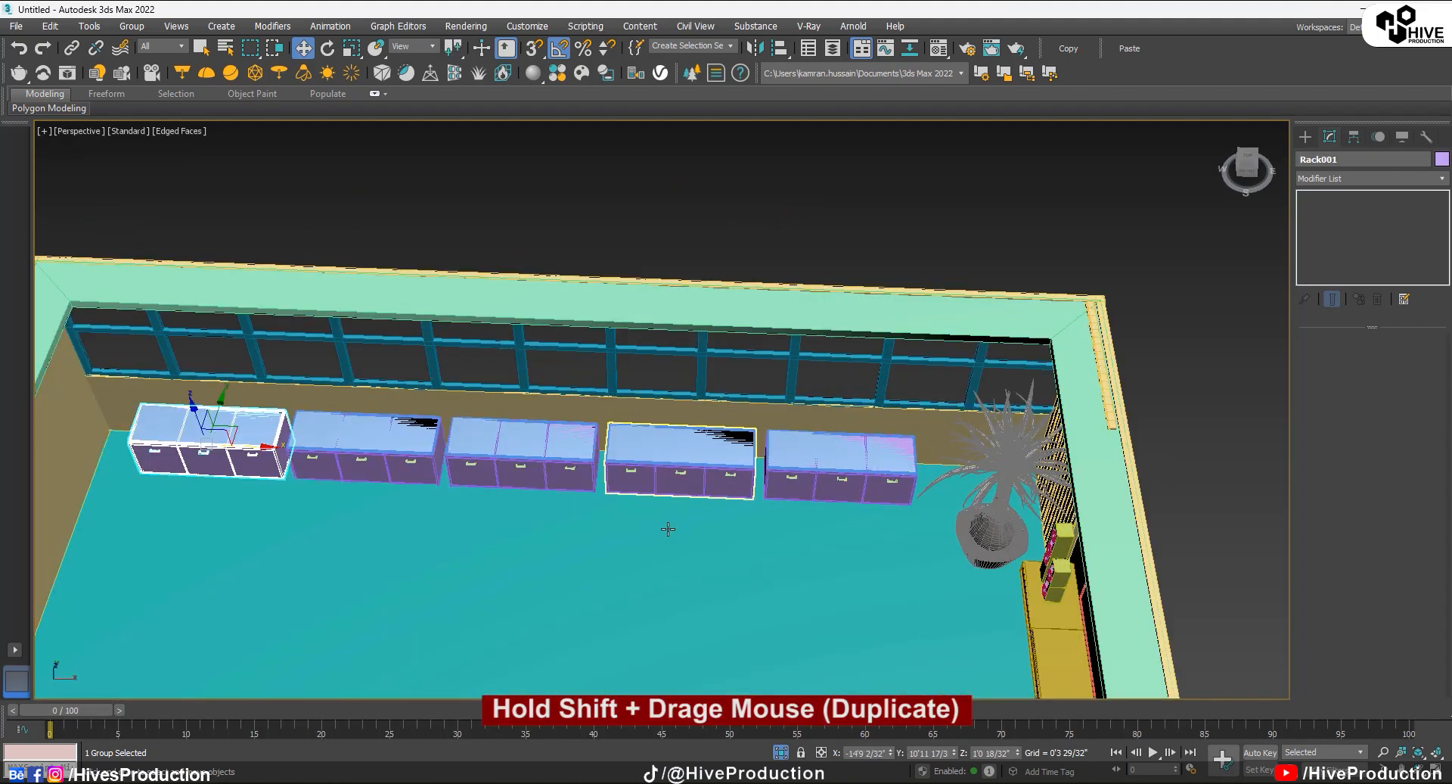
Step: Delete the cabinet at the end of the row farthest from the plant
click(789, 531)
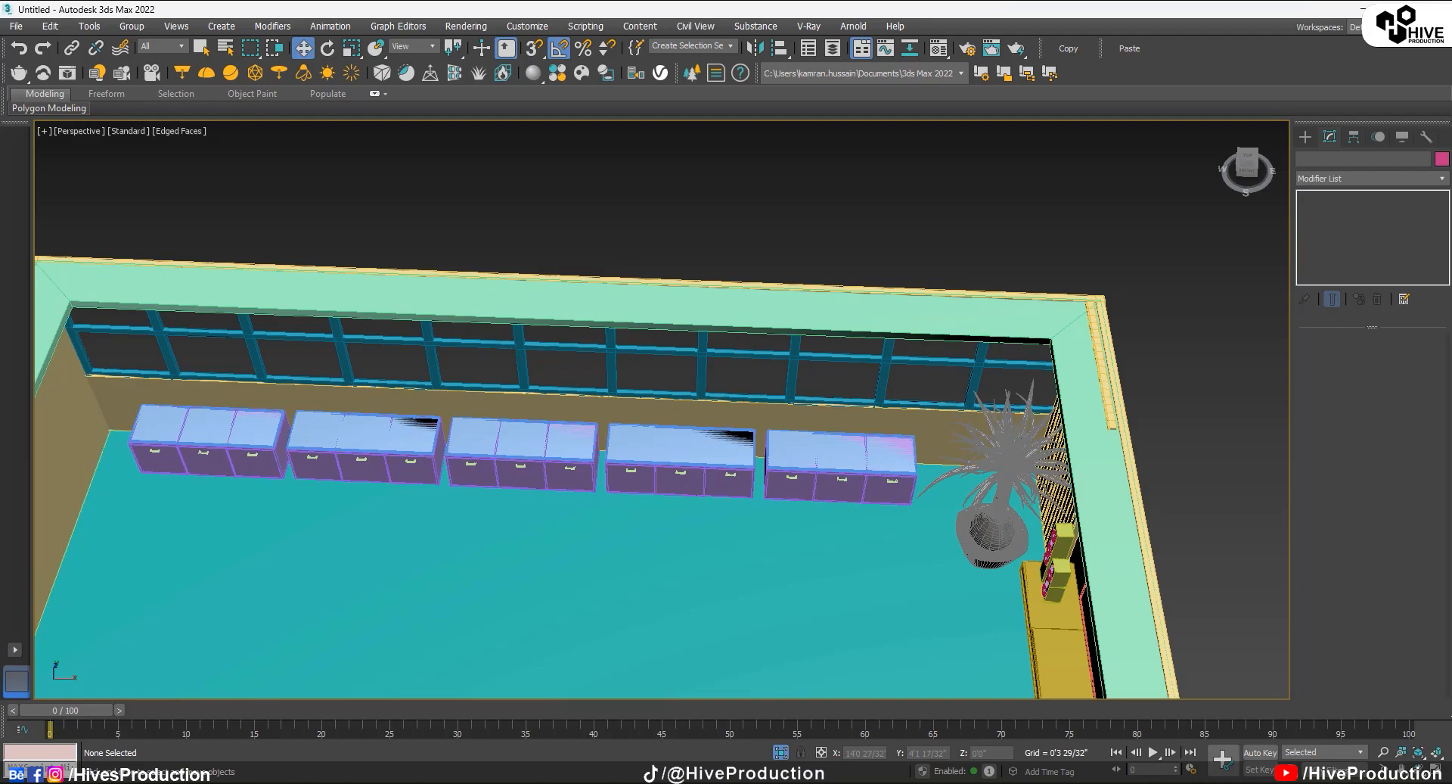
click(217, 433)
key(Delete)
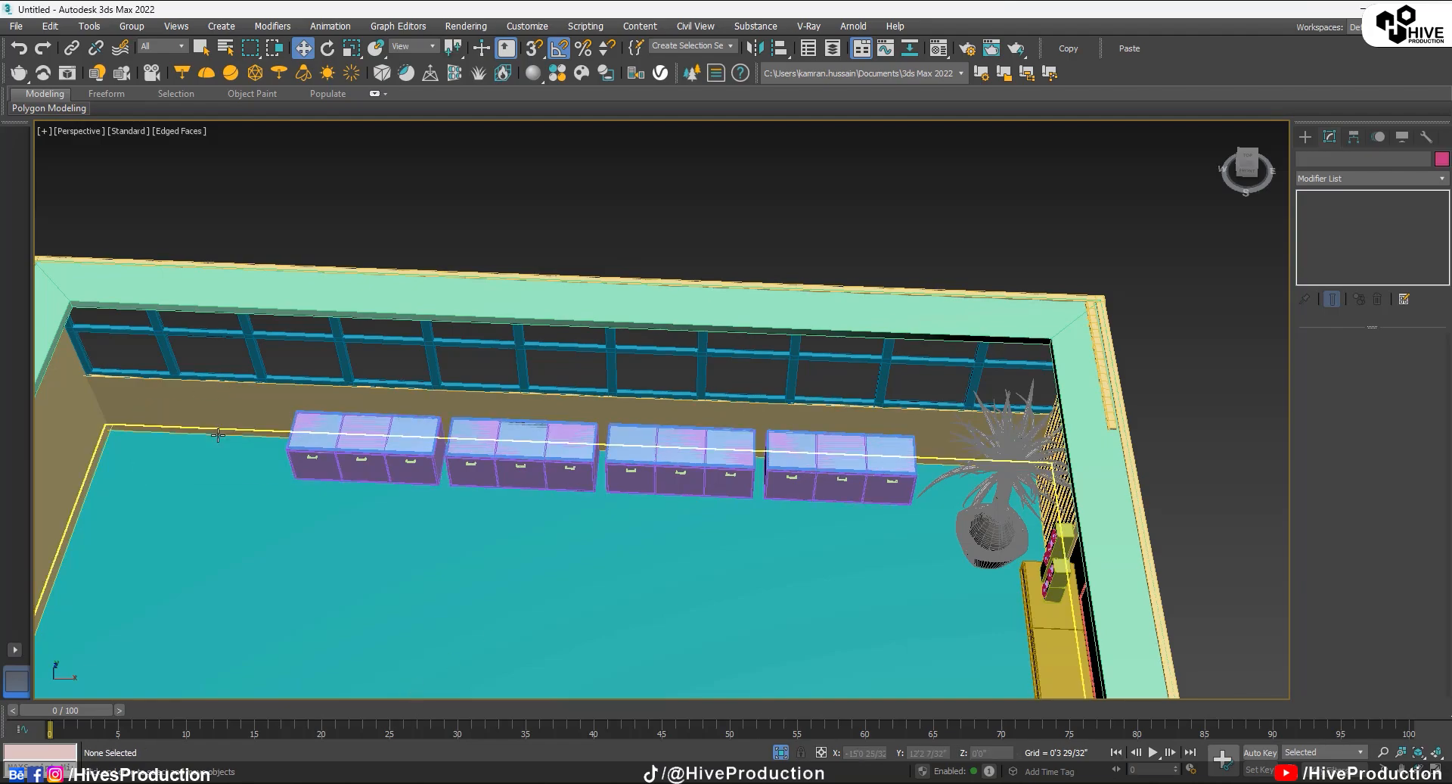
alt+middle_drag(681, 501, 668, 527)
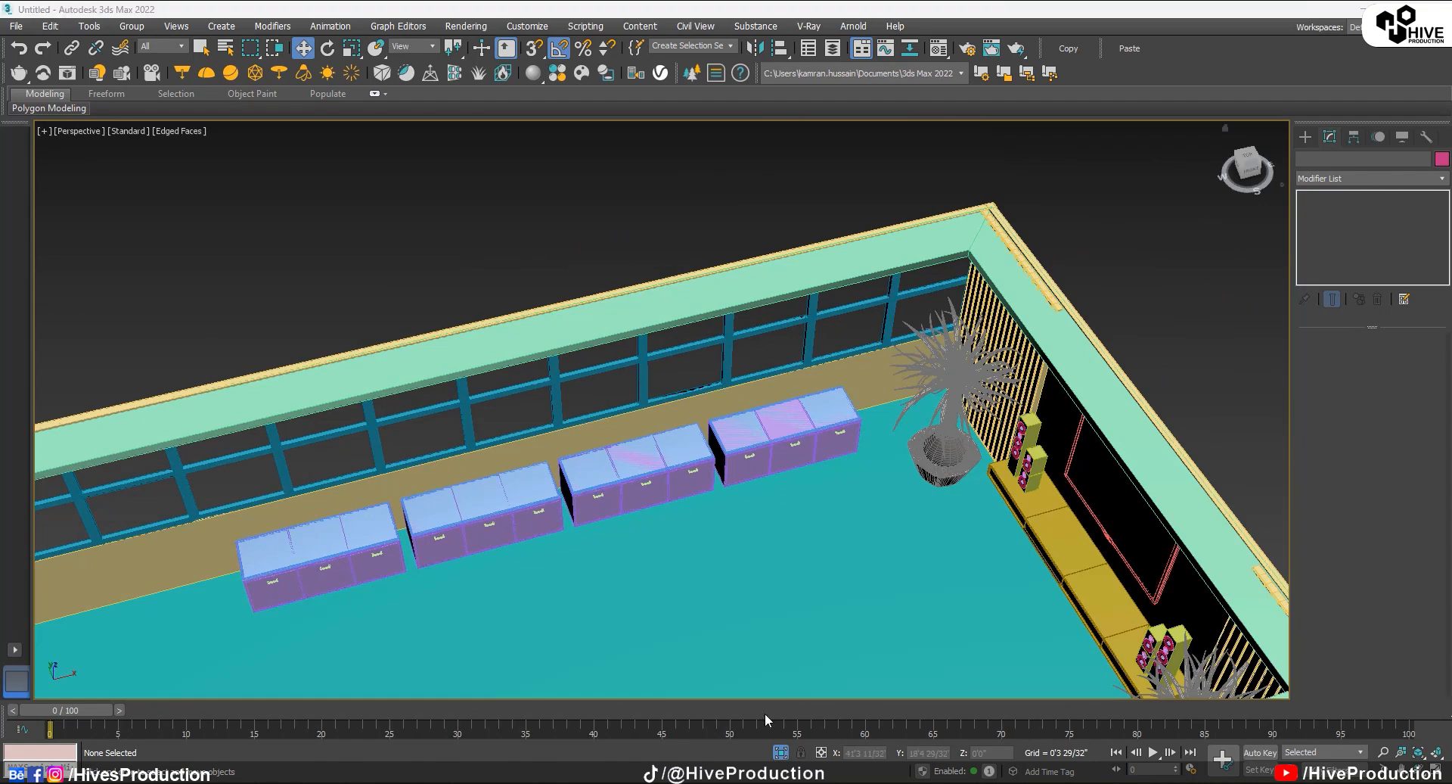
Step: Draw a rectangle in the middle of the room in the top view, with length 6' and width 14'
middle_drag(648, 334, 657, 323)
key(alt+w)
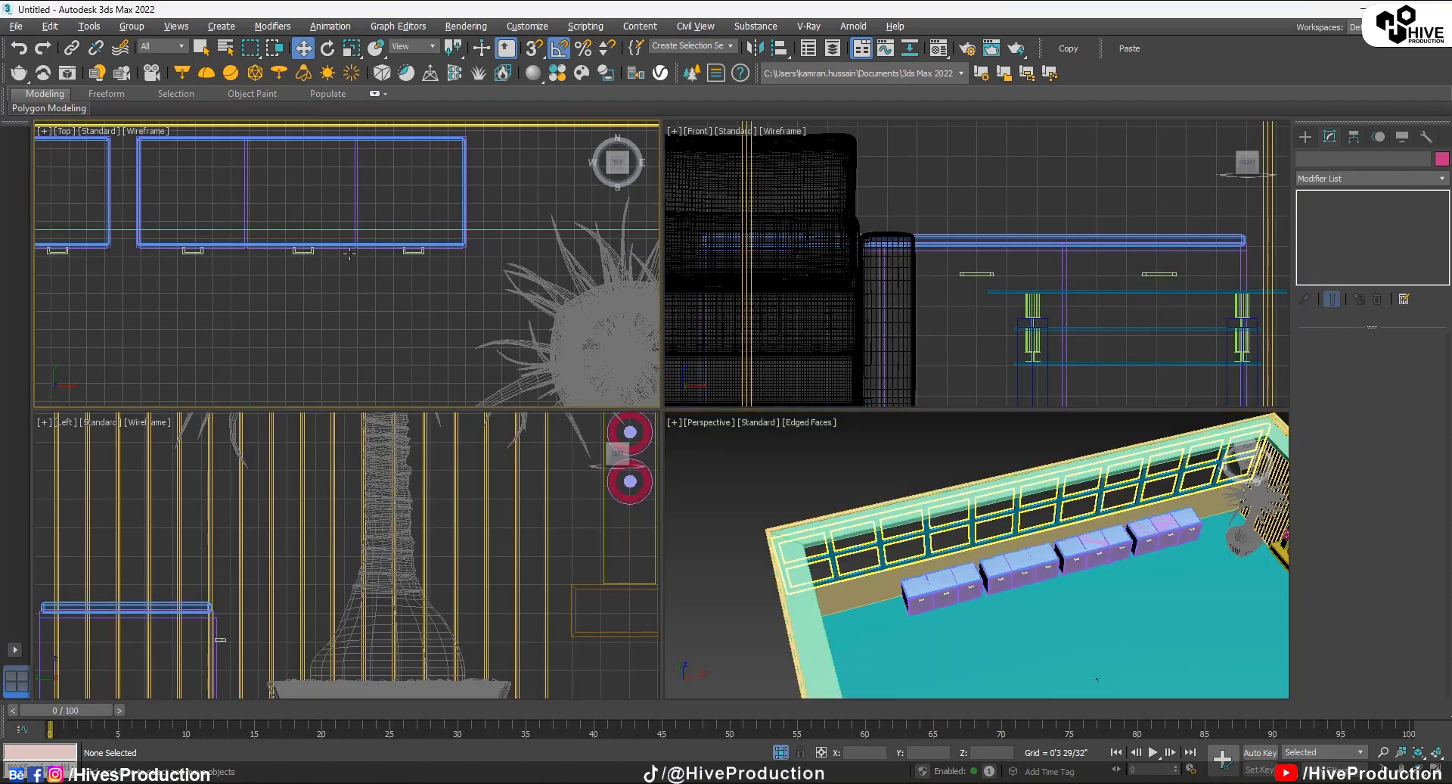
middle_click(444, 302)
key(alt+w)
scroll(445, 302, down, 5)
middle_drag(448, 470, 891, 325)
click(1308, 138)
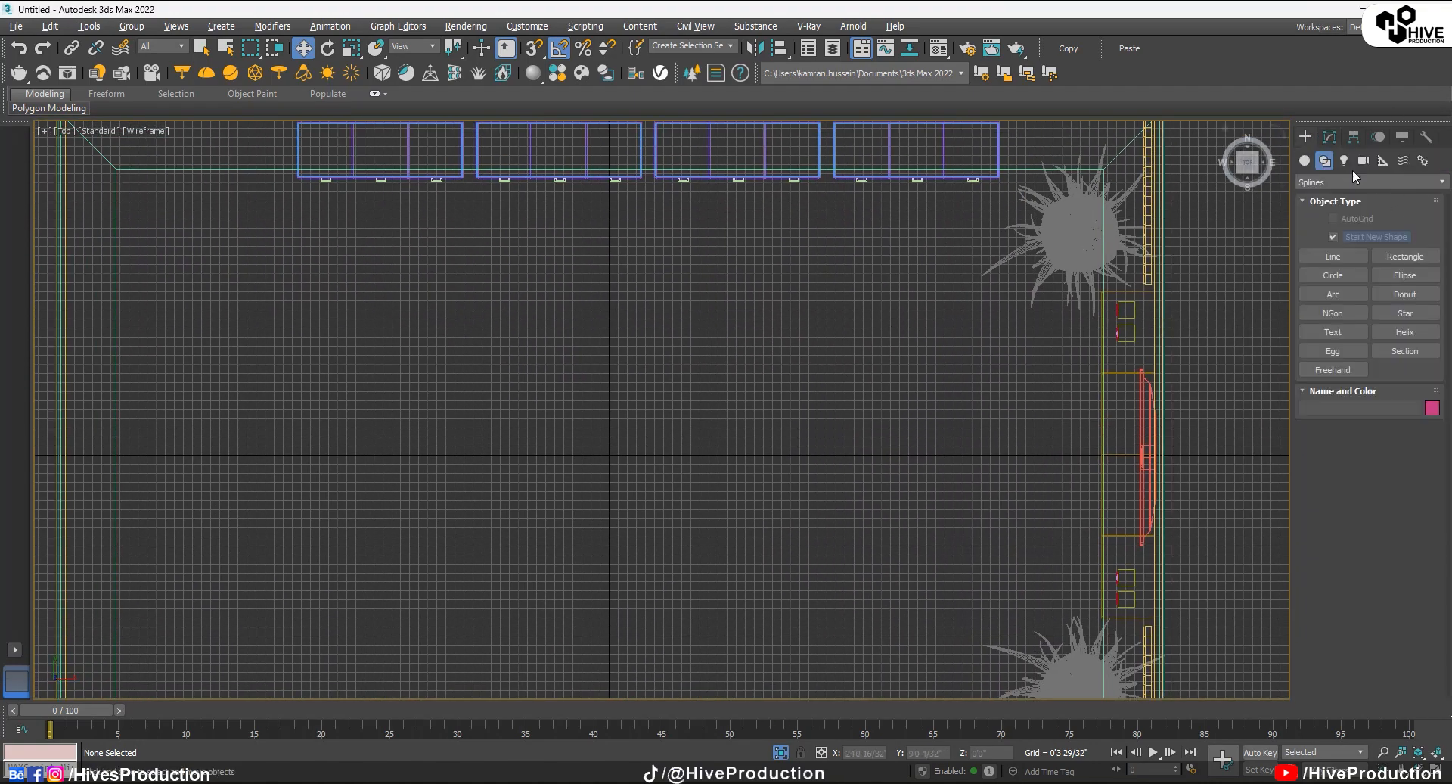
click(1406, 256)
drag(335, 299, 835, 542)
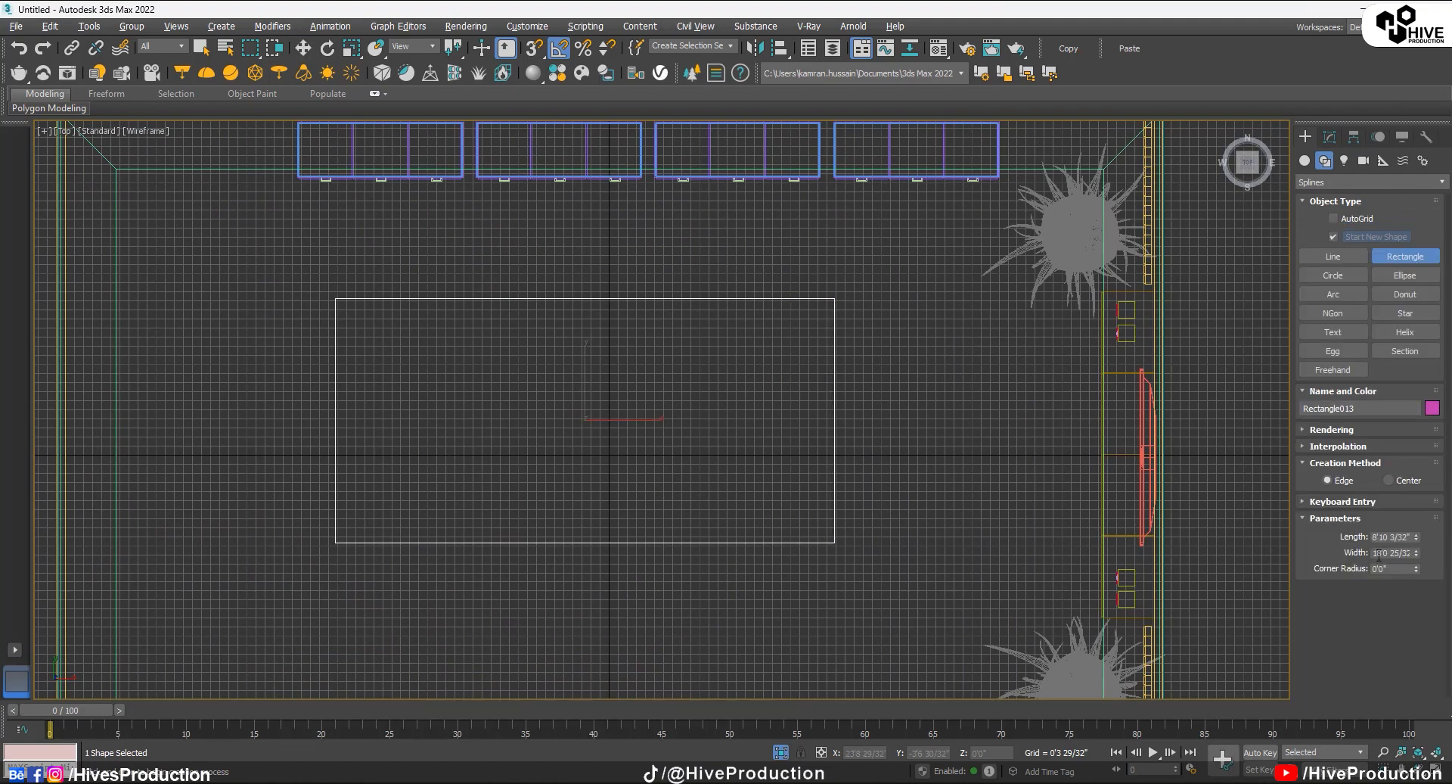
key(shift+Tab)
text(6)
key(Return)
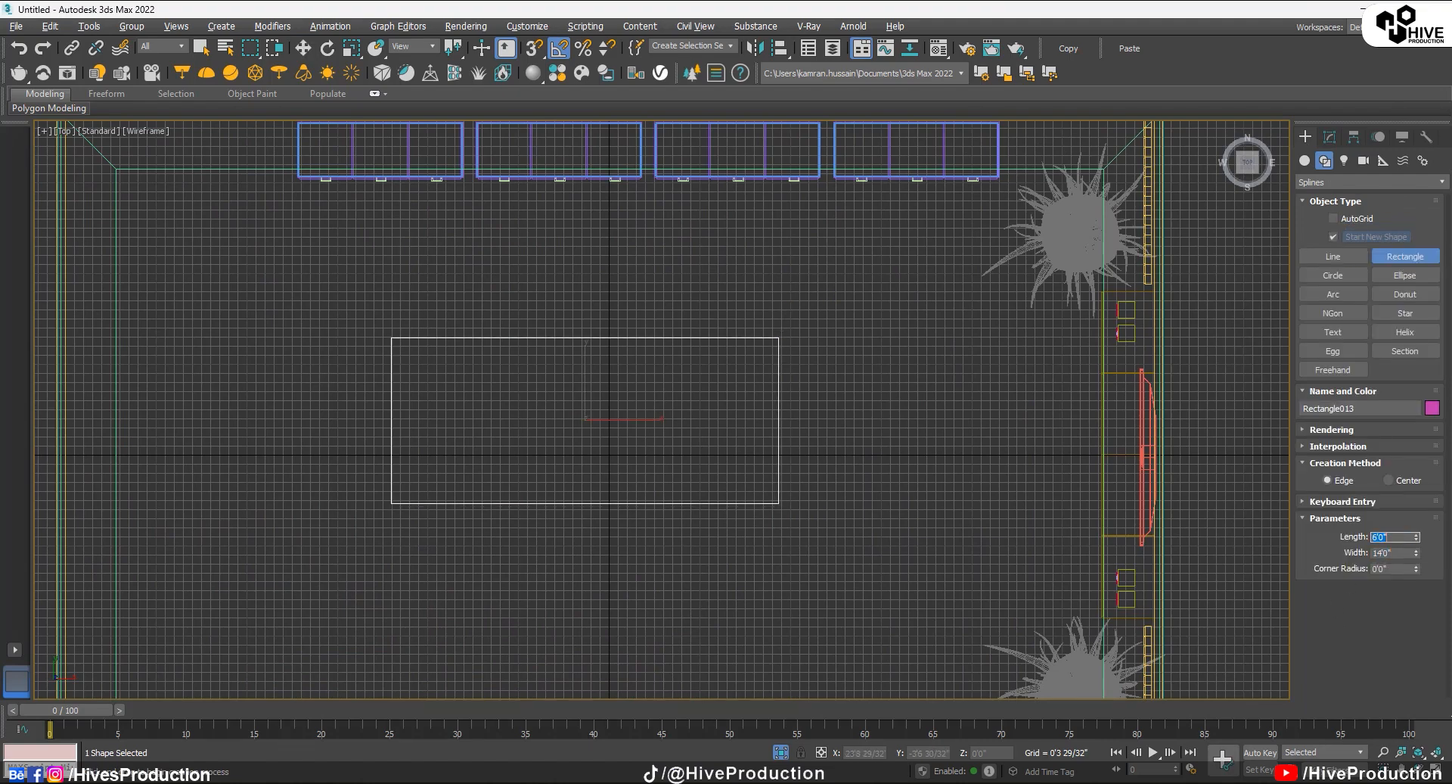
Step: Centre the rectangle on the origin by setting its X and Y positions to 0
key(w)
scroll(684, 493, down, 3)
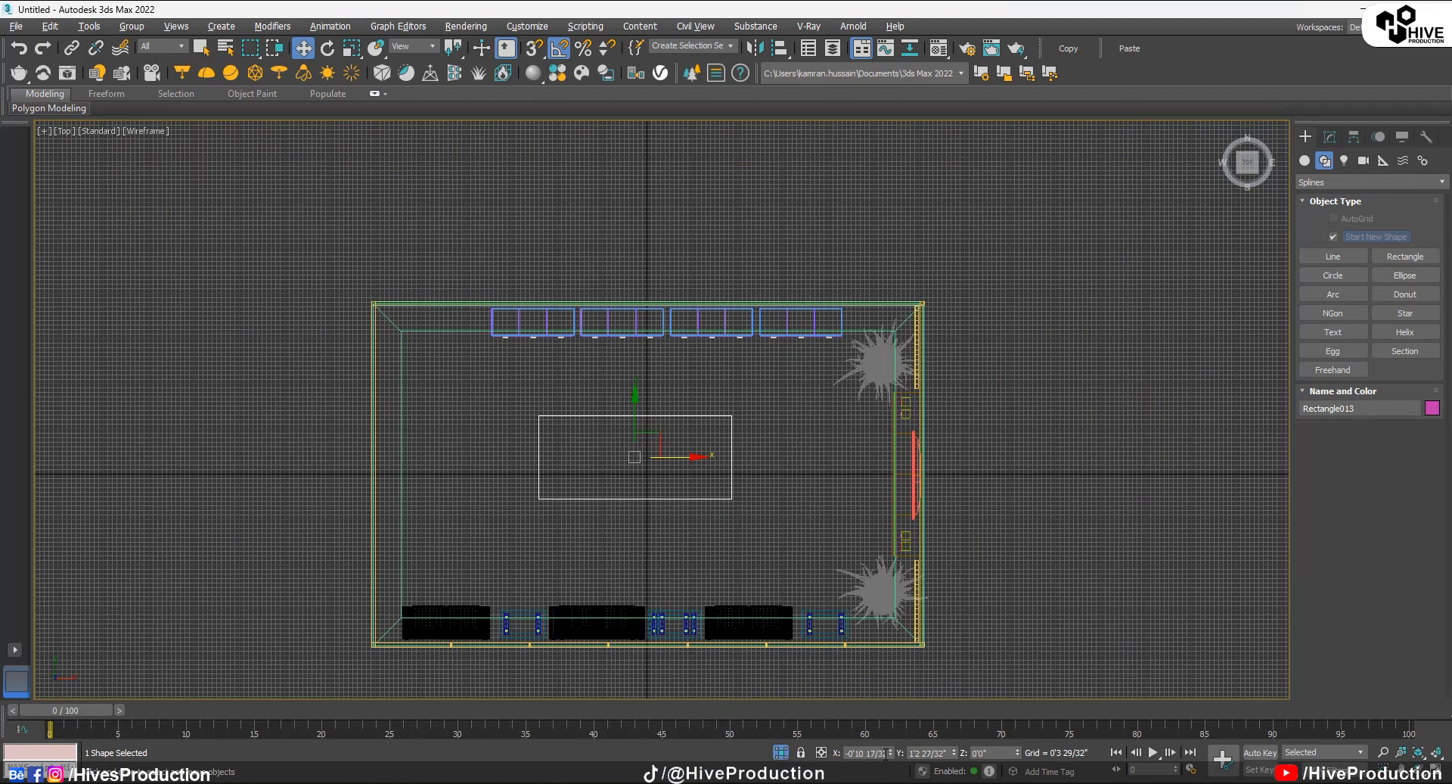
right_click(885, 757)
click(890, 766)
right_click(891, 754)
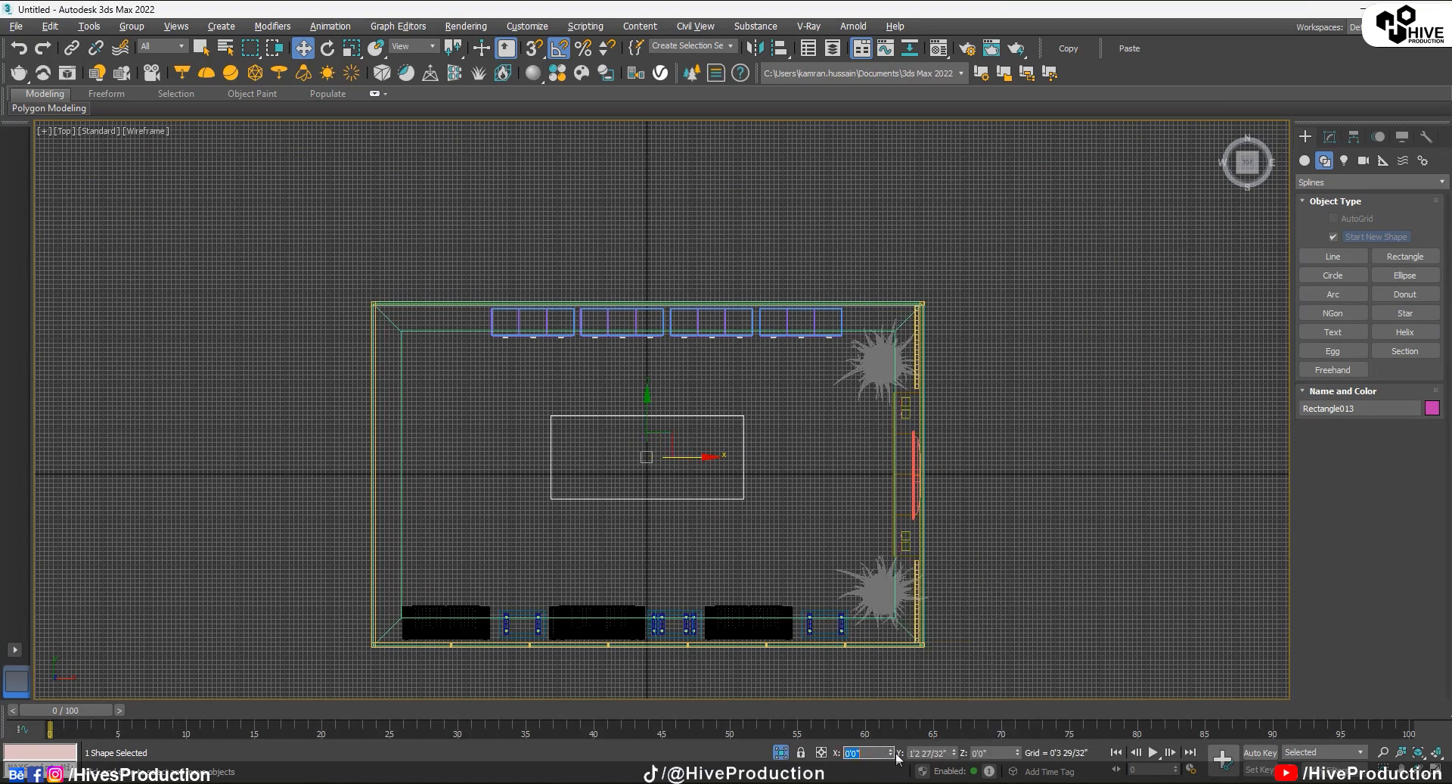
right_click(955, 754)
scroll(649, 532, up, 3)
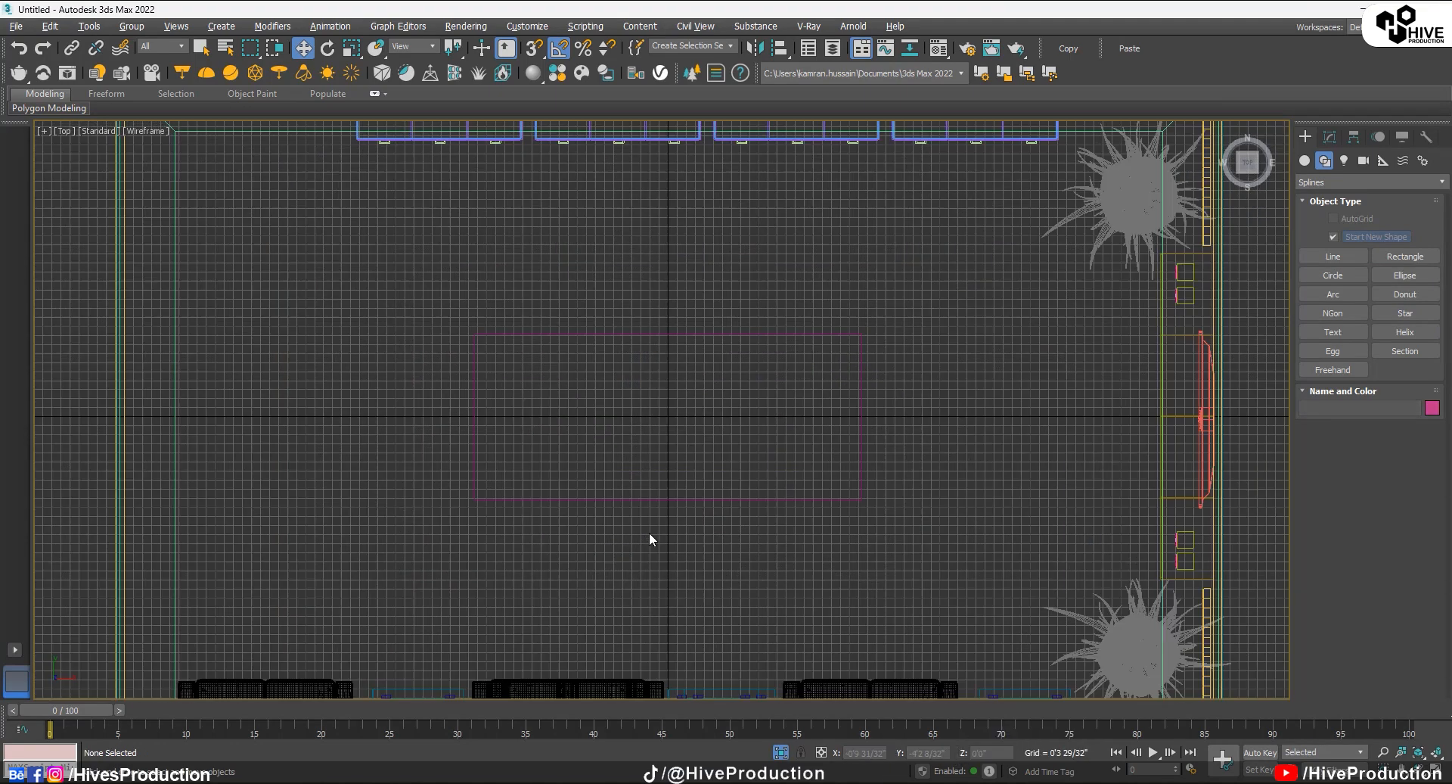
Step: Convert the large rectangle to an editable spline and fillet all four corners with a generous radius
right_click(656, 495)
mouse_move(730, 651)
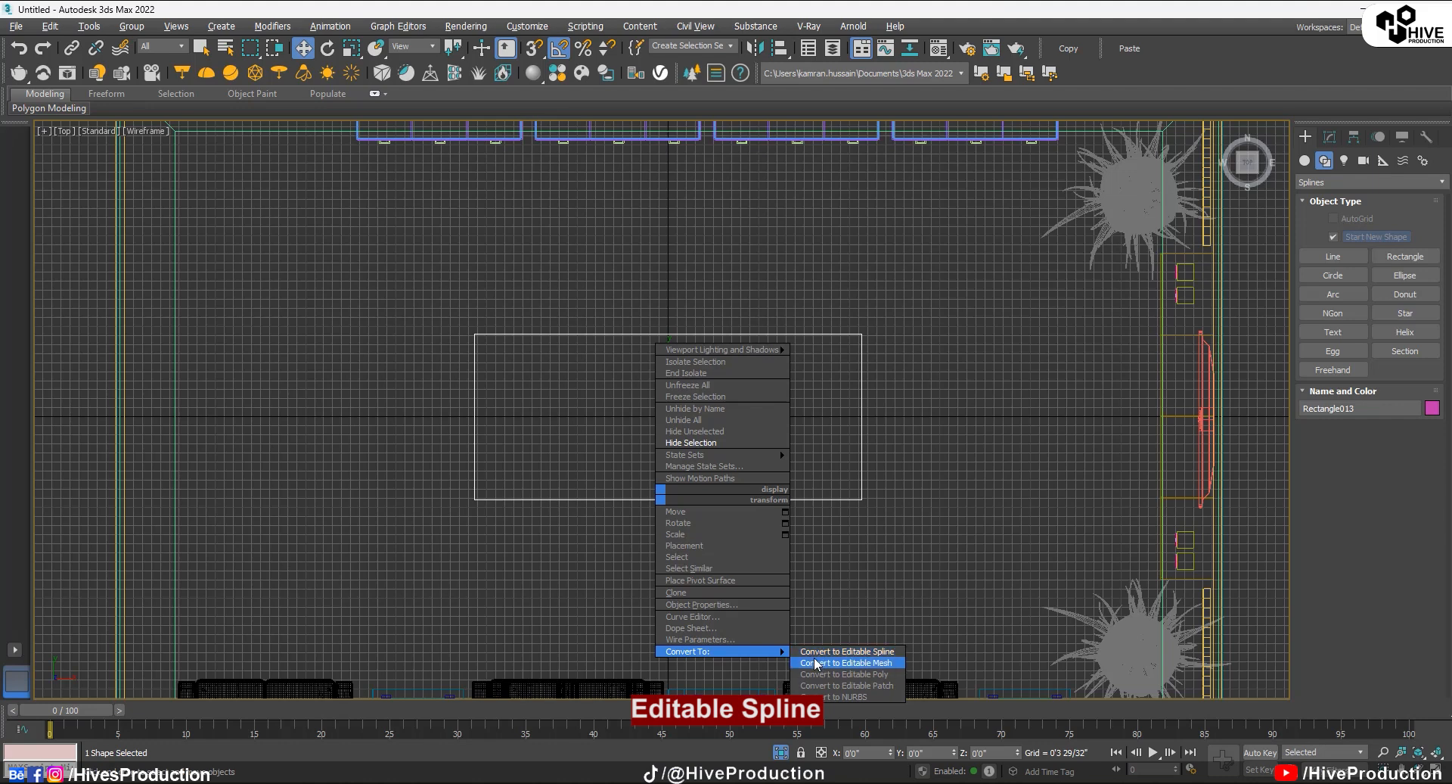
click(818, 651)
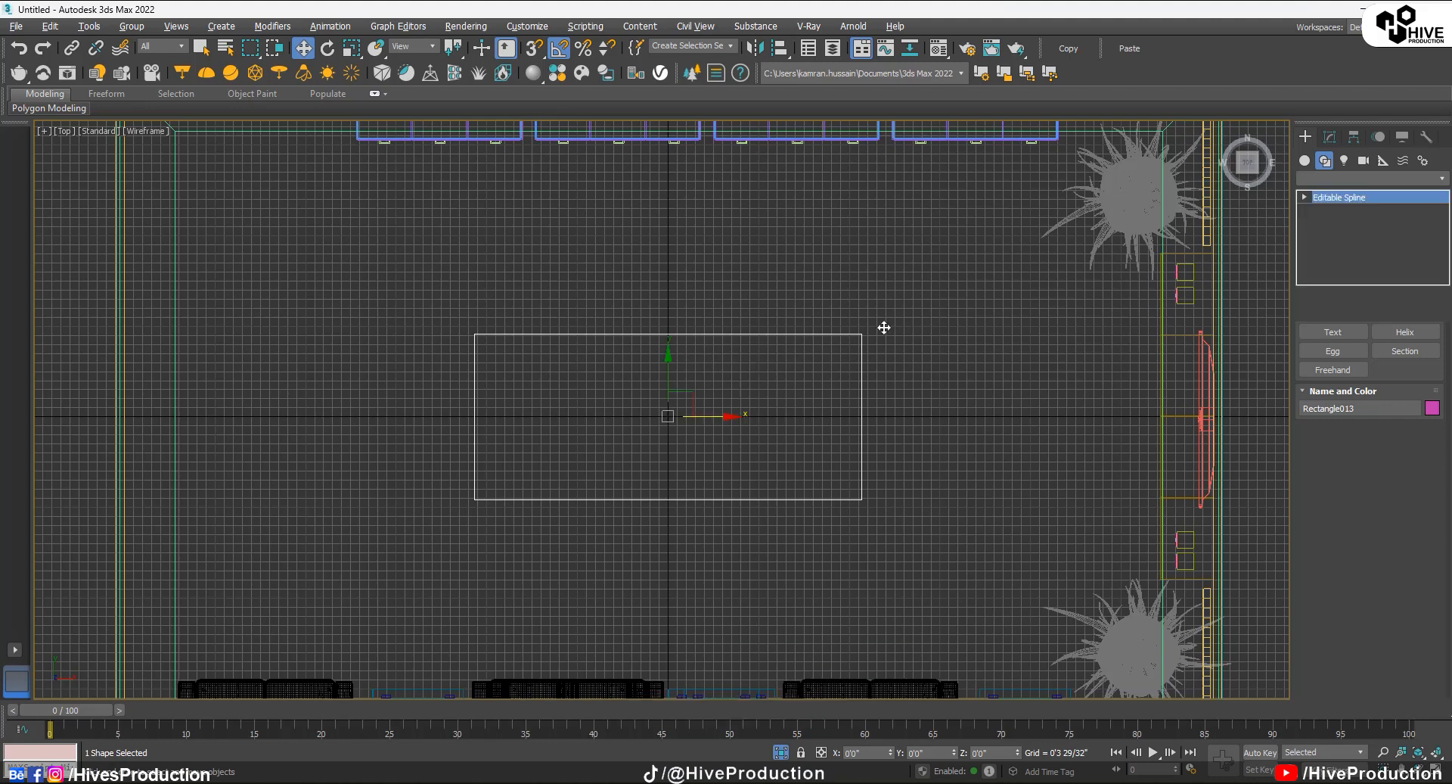
key(1)
drag(935, 287, 291, 573)
drag(1307, 564, 1305, 375)
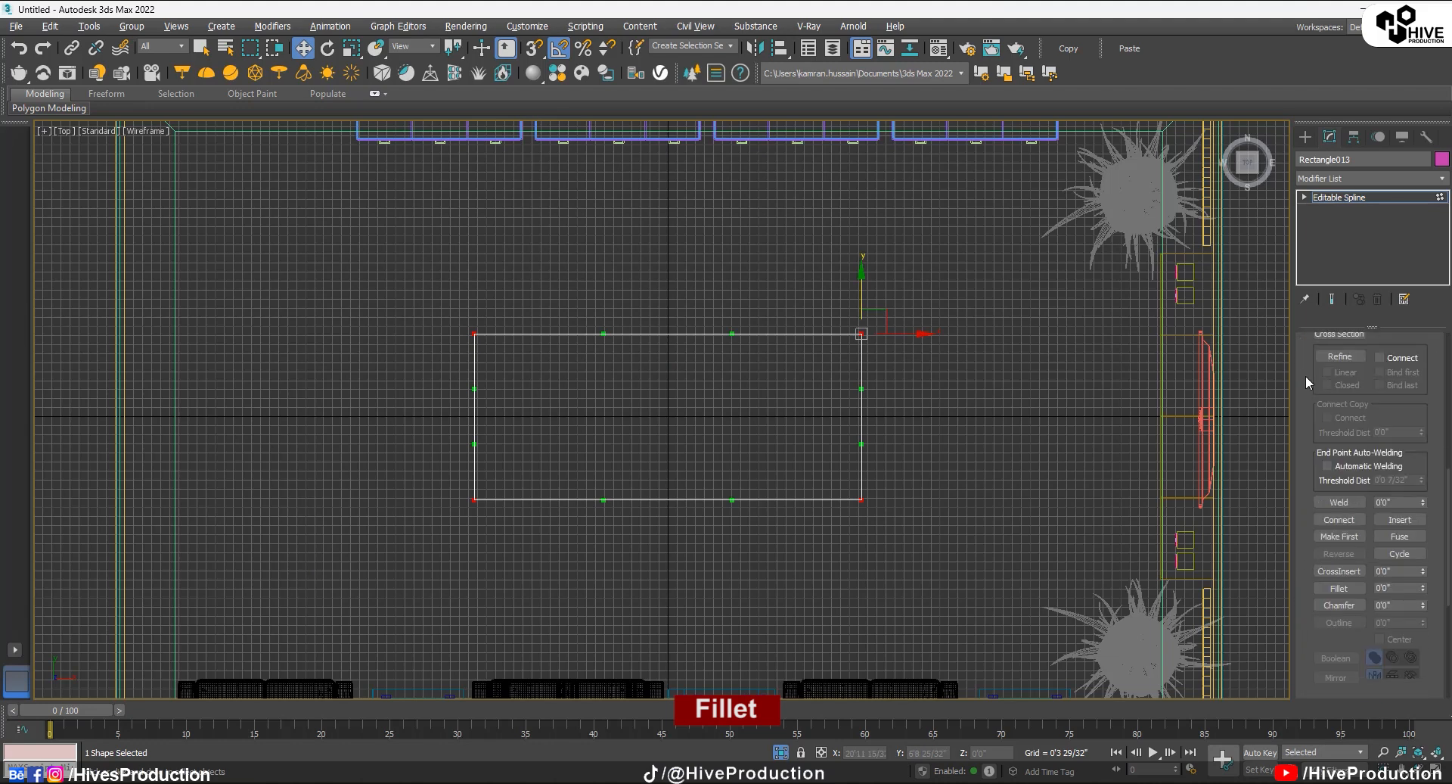
click(1339, 588)
drag(861, 334, 870, 293)
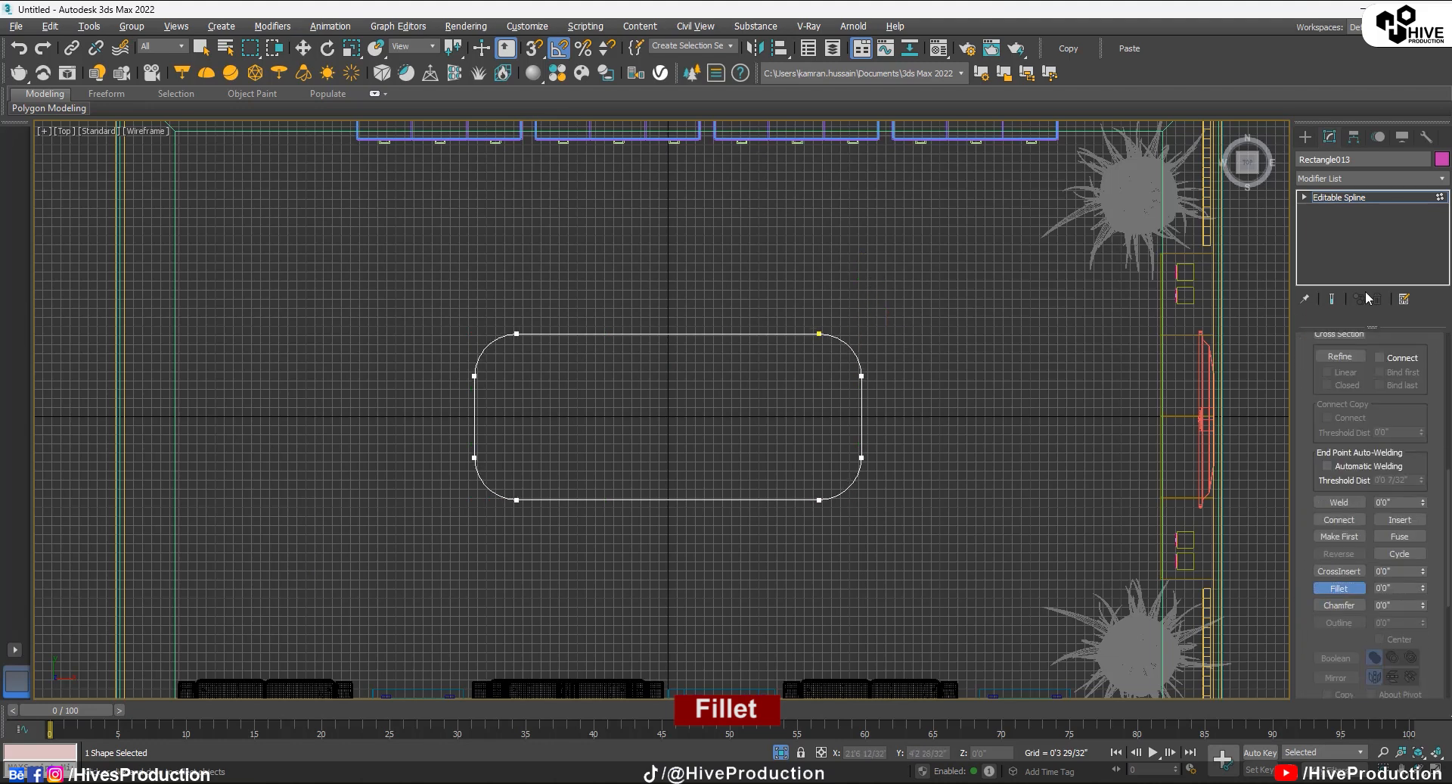
Step: Draw a smaller rectangle about 8'4" wide and 2'4" long inside the rounded outline
click(1306, 136)
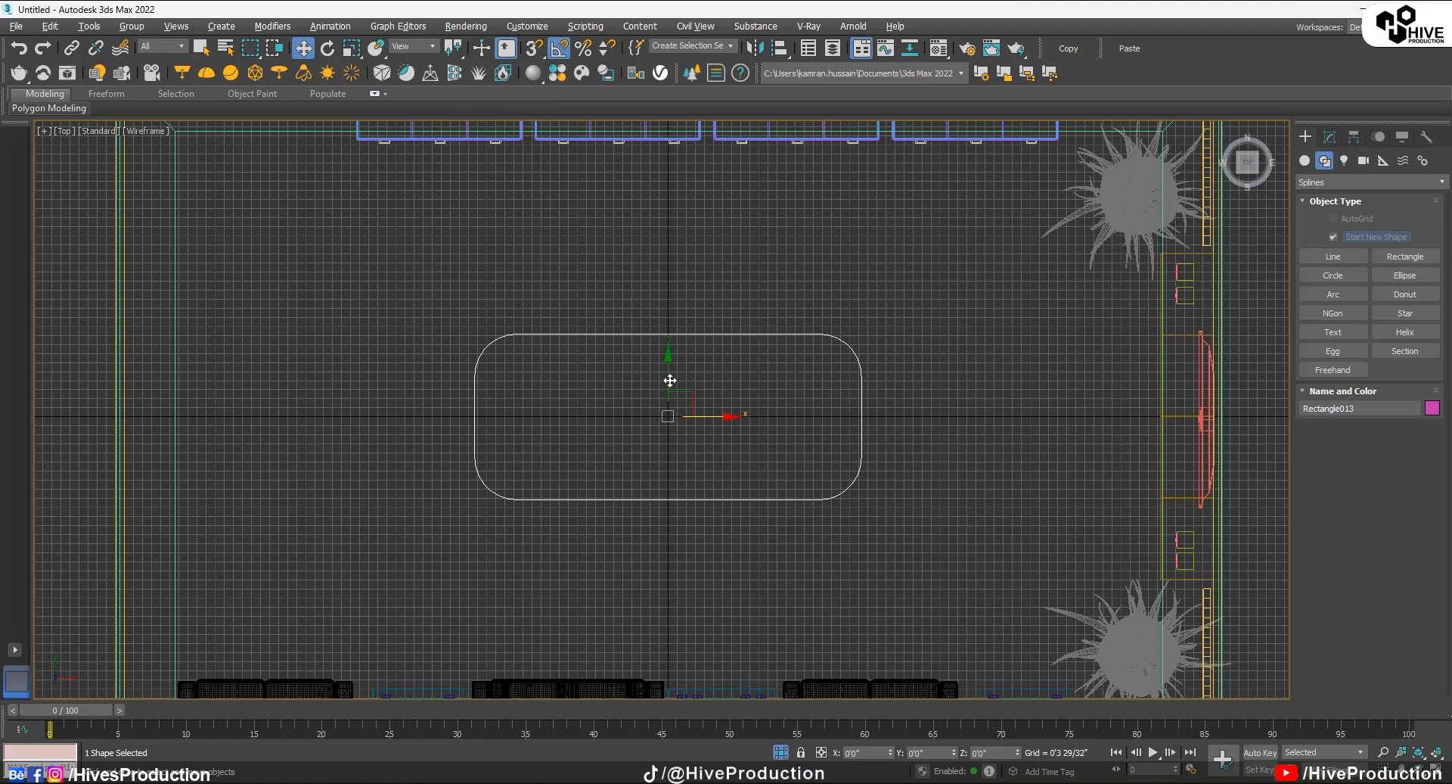
click(1330, 137)
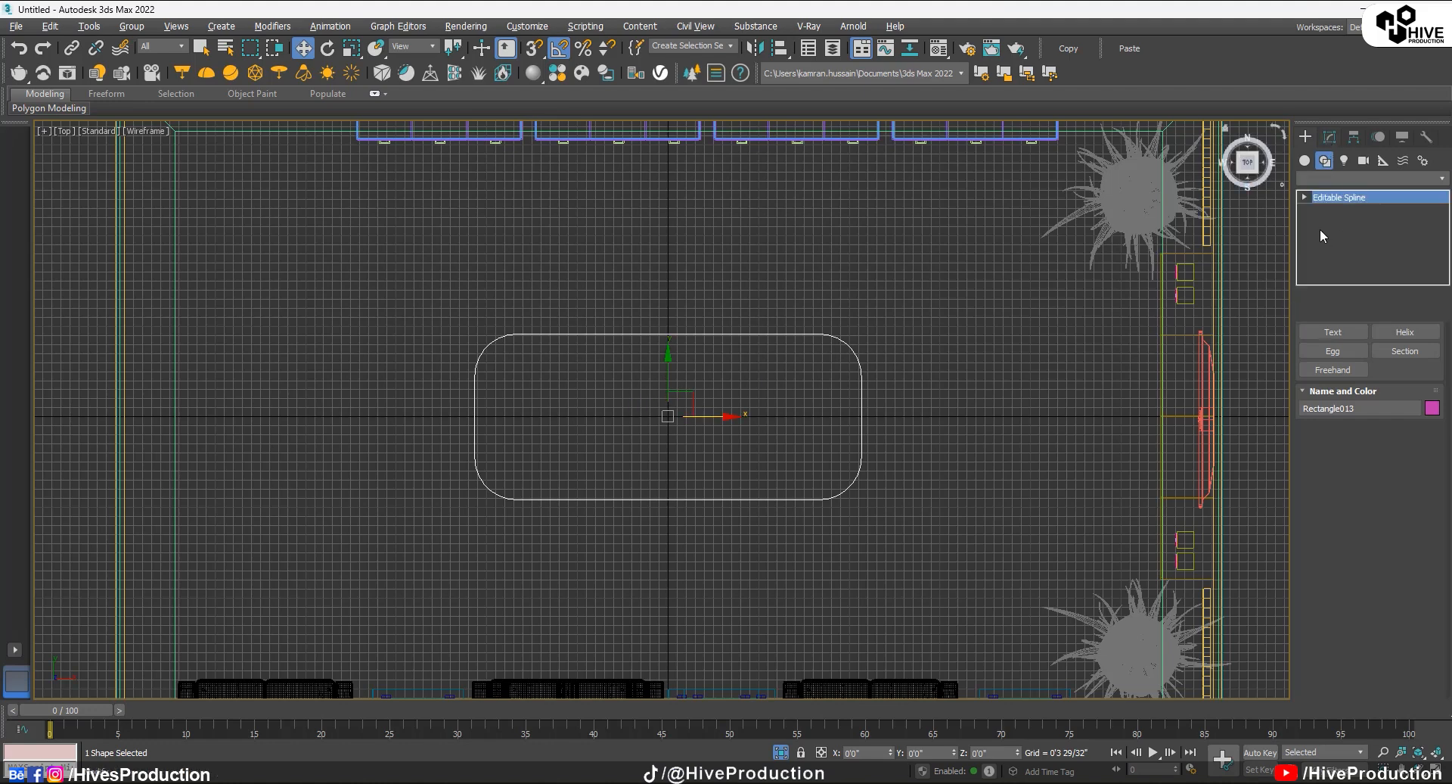
click(1306, 136)
click(1382, 261)
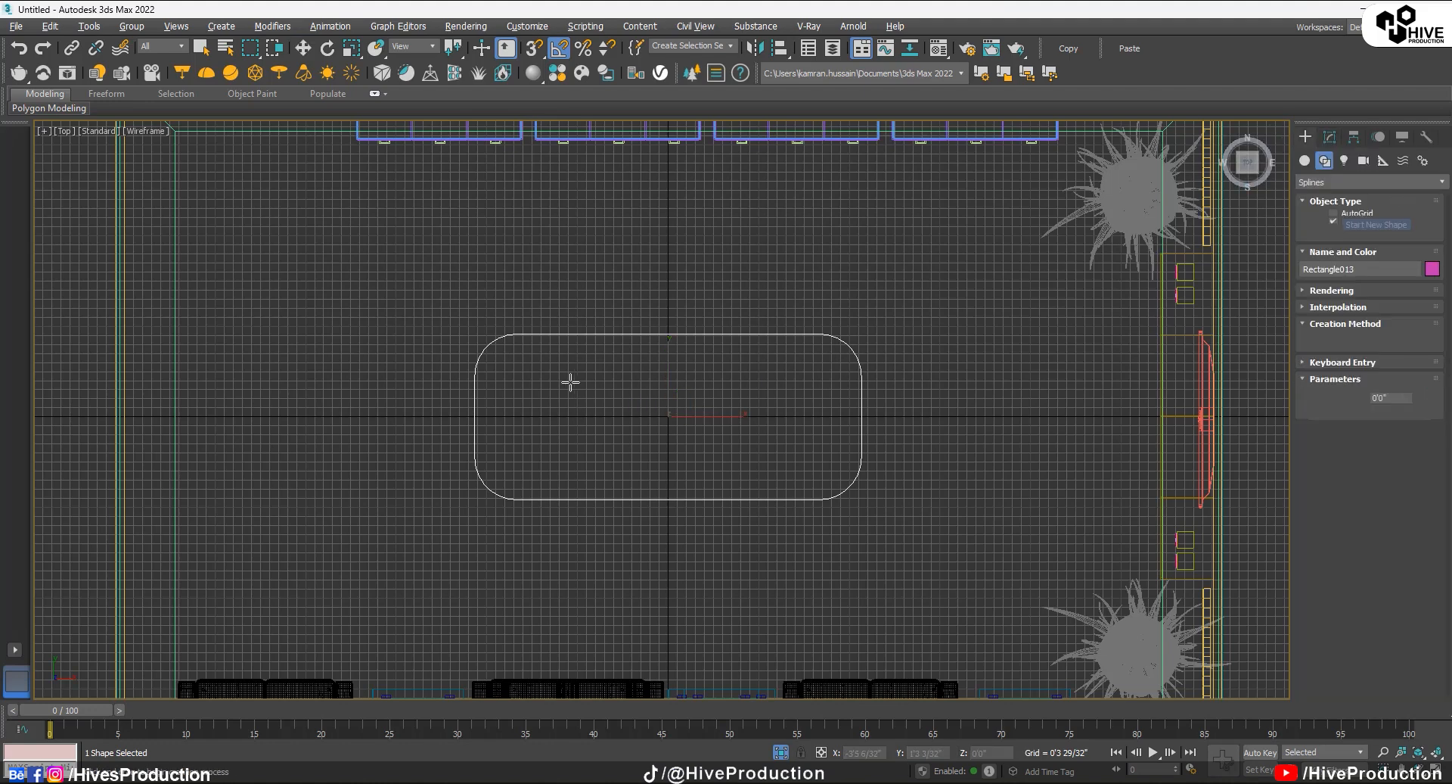
drag(553, 384, 783, 449)
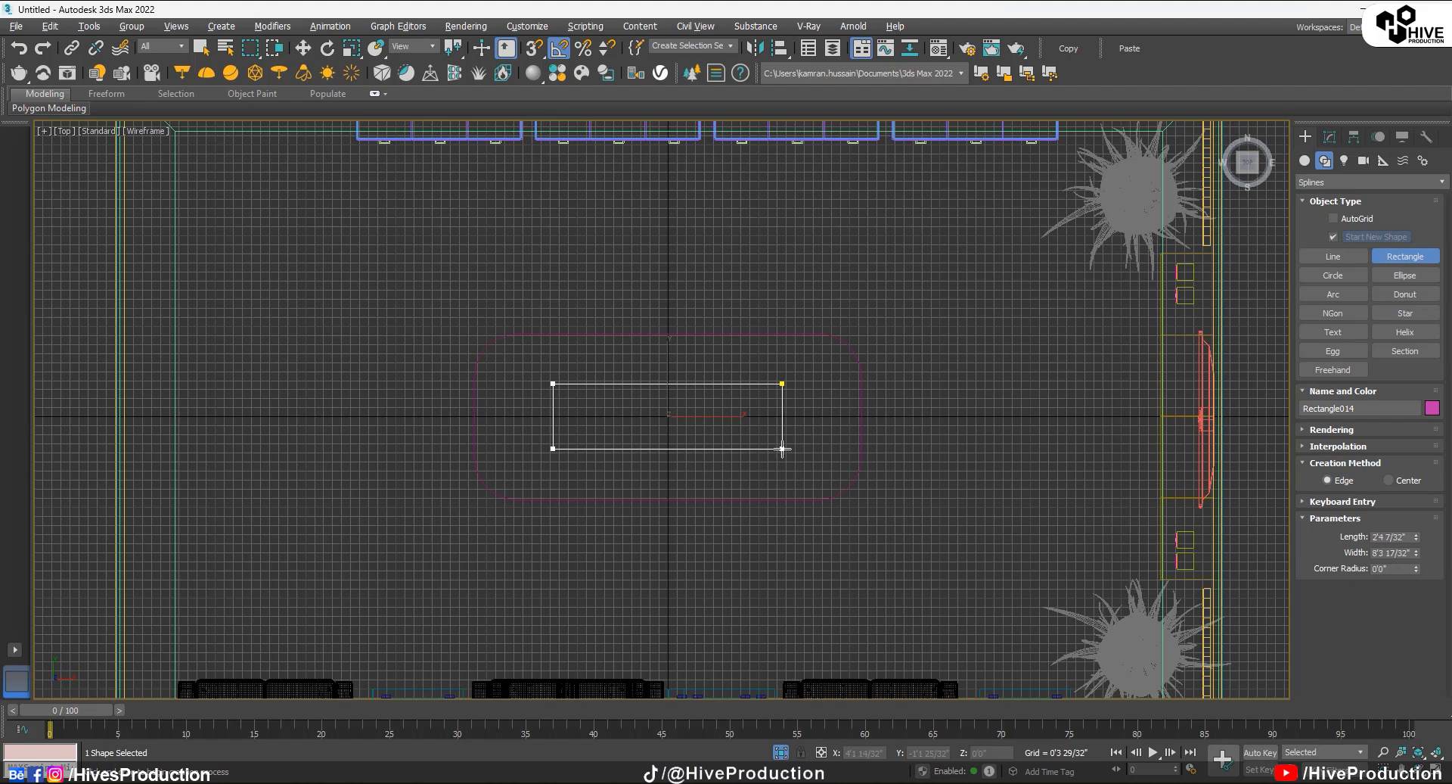
Step: Centre the inner rectangle on the origin and reduce its length to about 1'11"
key(w)
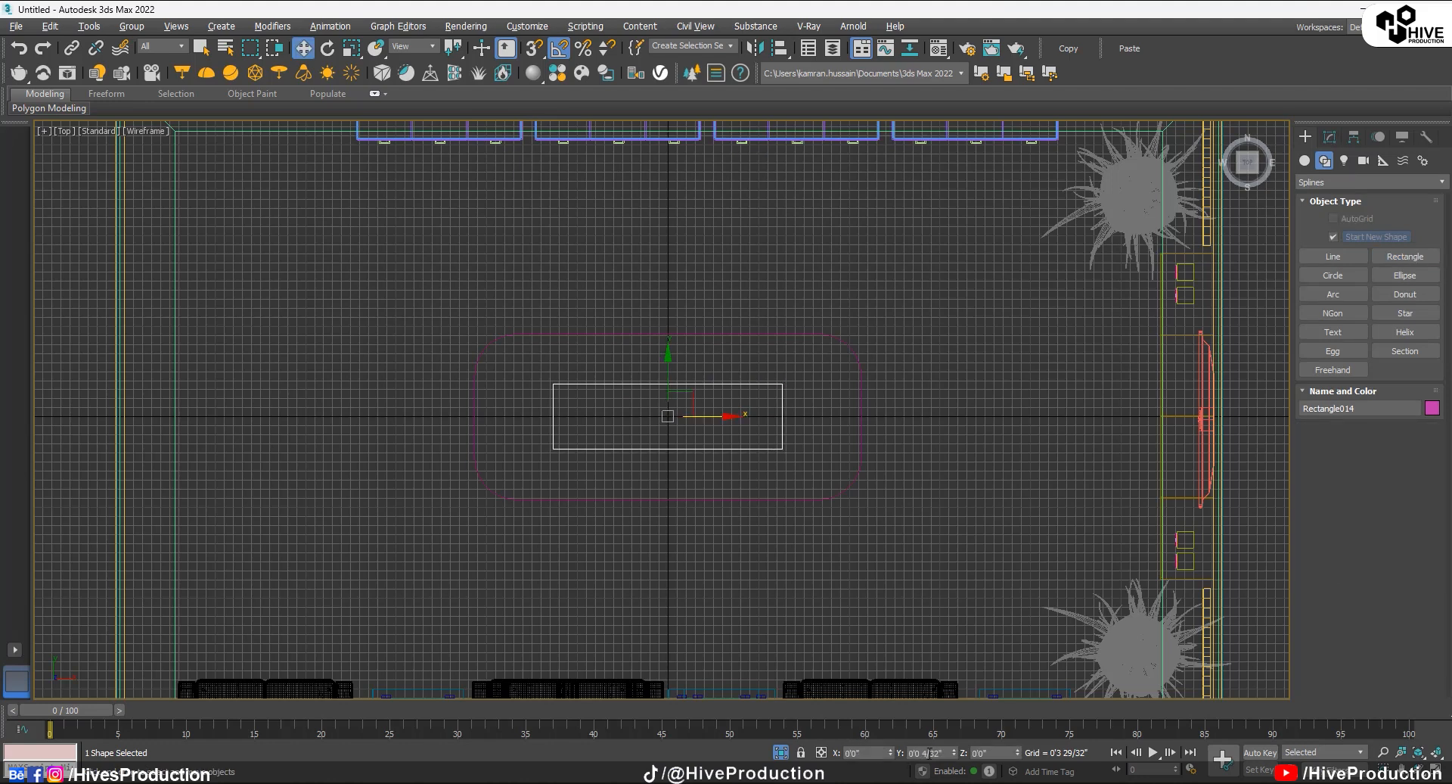
click(791, 460)
click(723, 448)
right_click(723, 448)
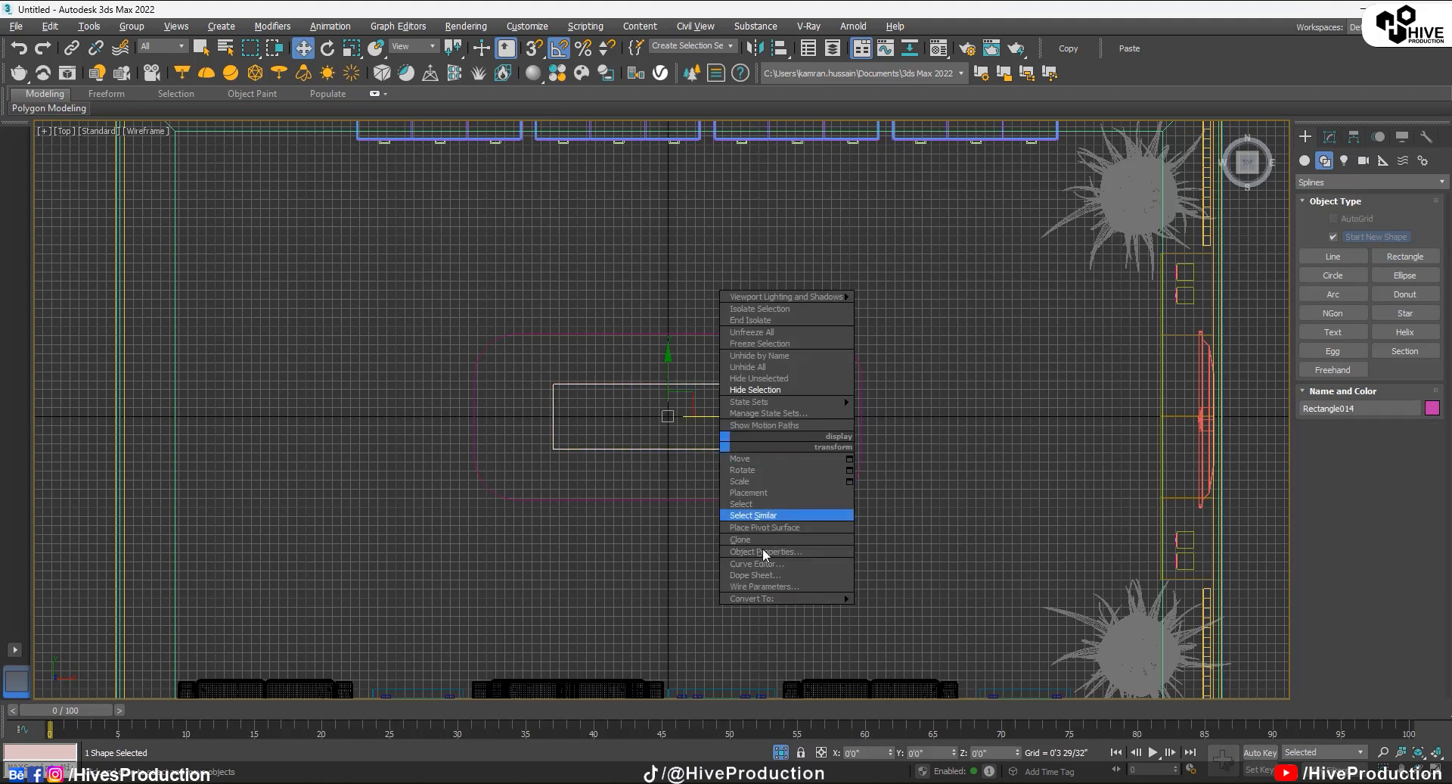
click(1330, 137)
drag(1416, 410, 1418, 410)
key(ctrl+z)
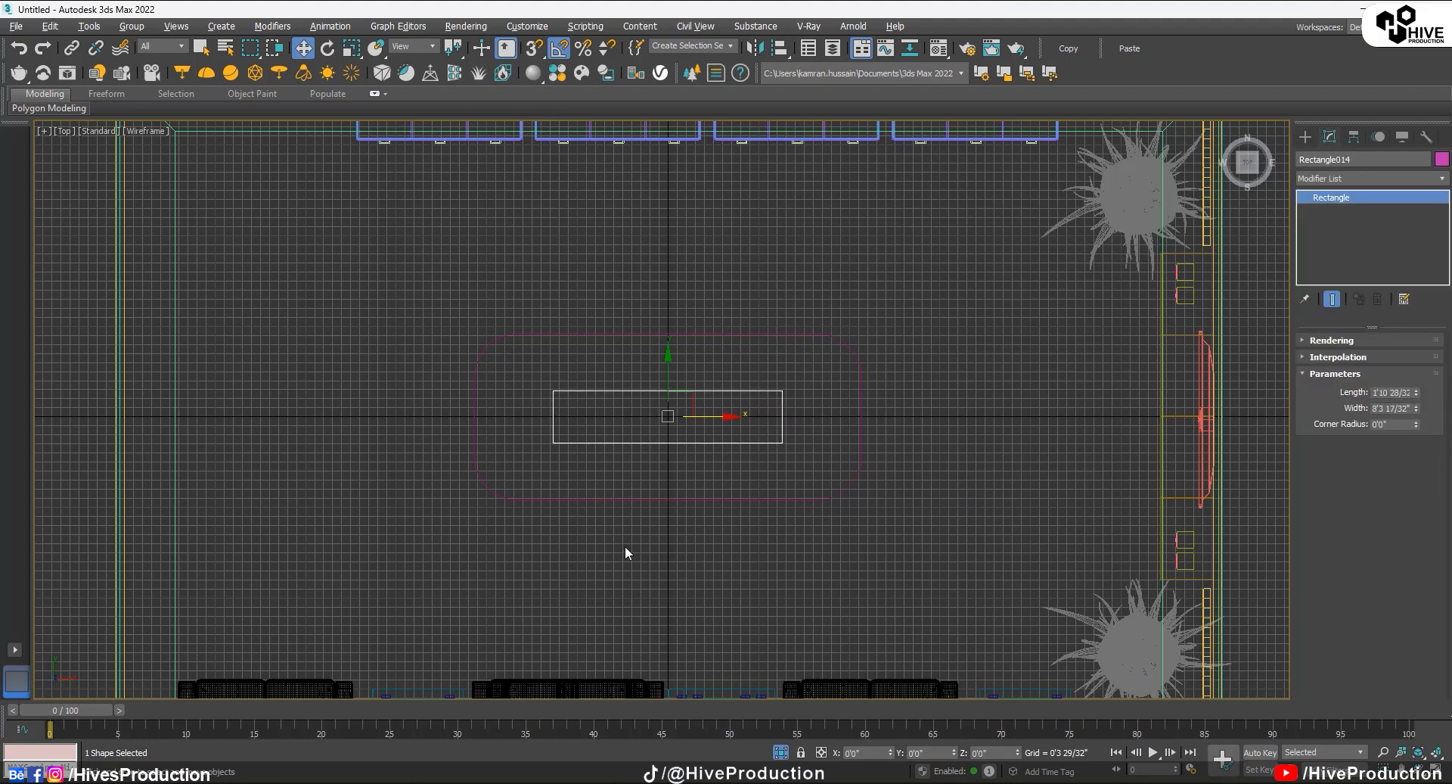
Step: Convert the inner rectangle to an editable spline and fillet all four corners with a small radius
scroll(702, 379, up, 3)
scroll(659, 487, down, 2)
right_click(686, 420)
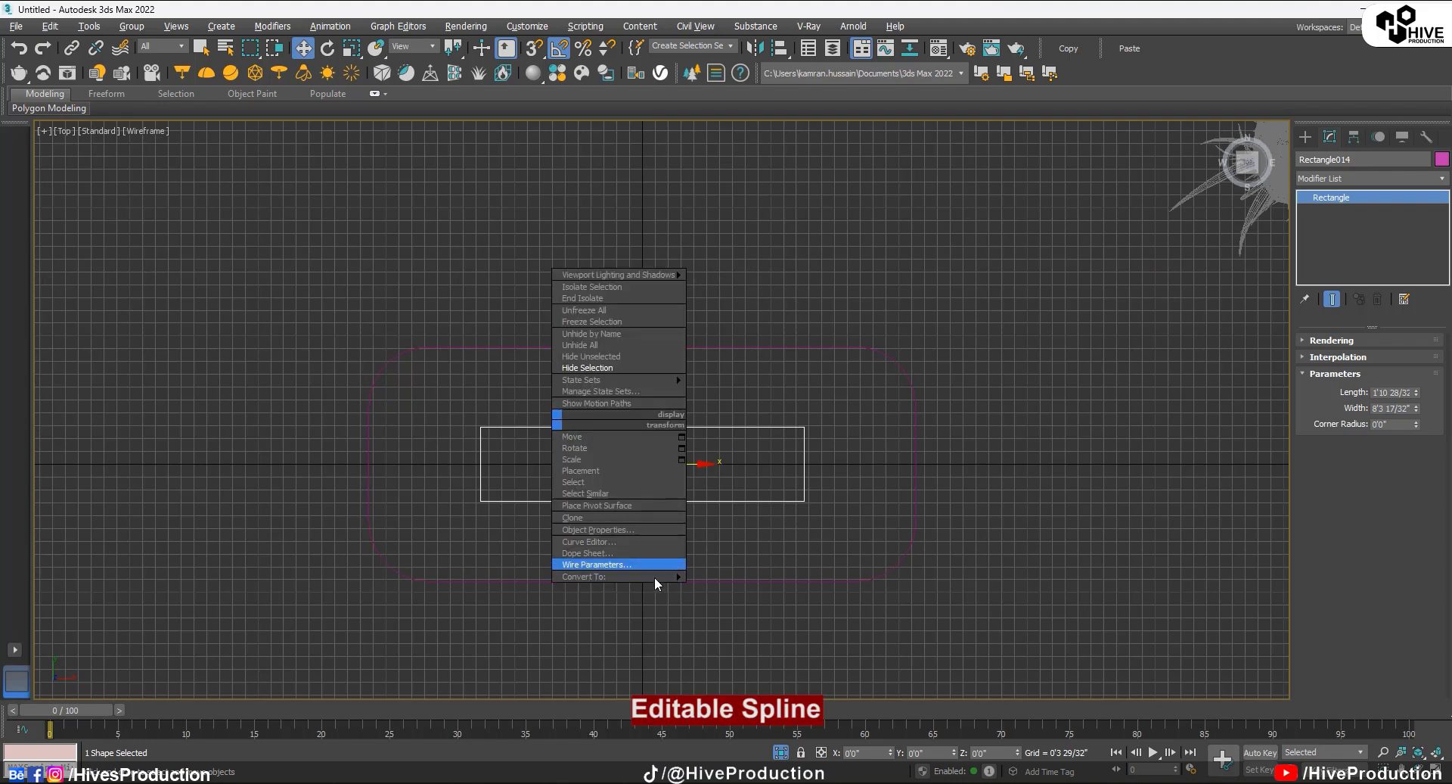
mouse_move(655, 576)
click(734, 578)
key(1)
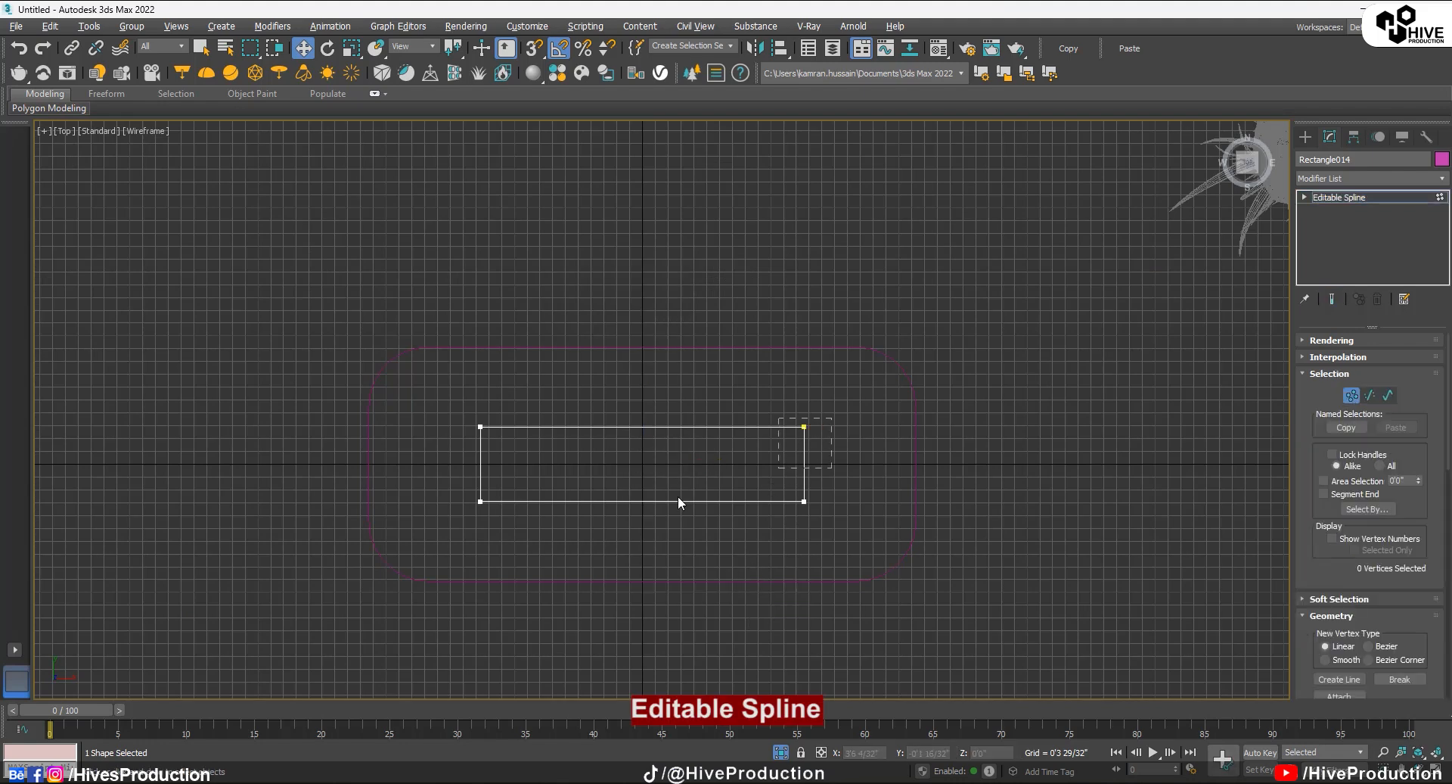
scroll(1354, 575, down, 10)
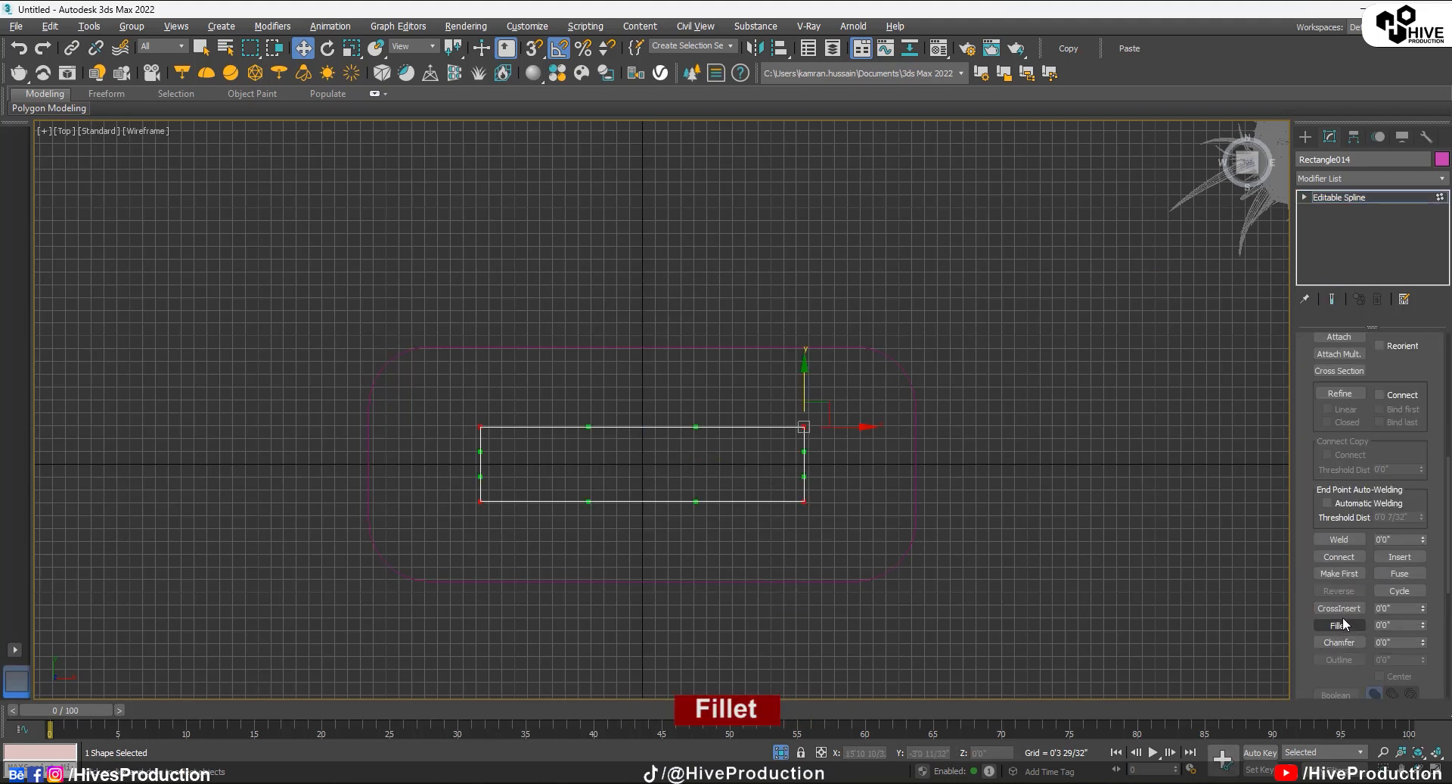
click(1340, 626)
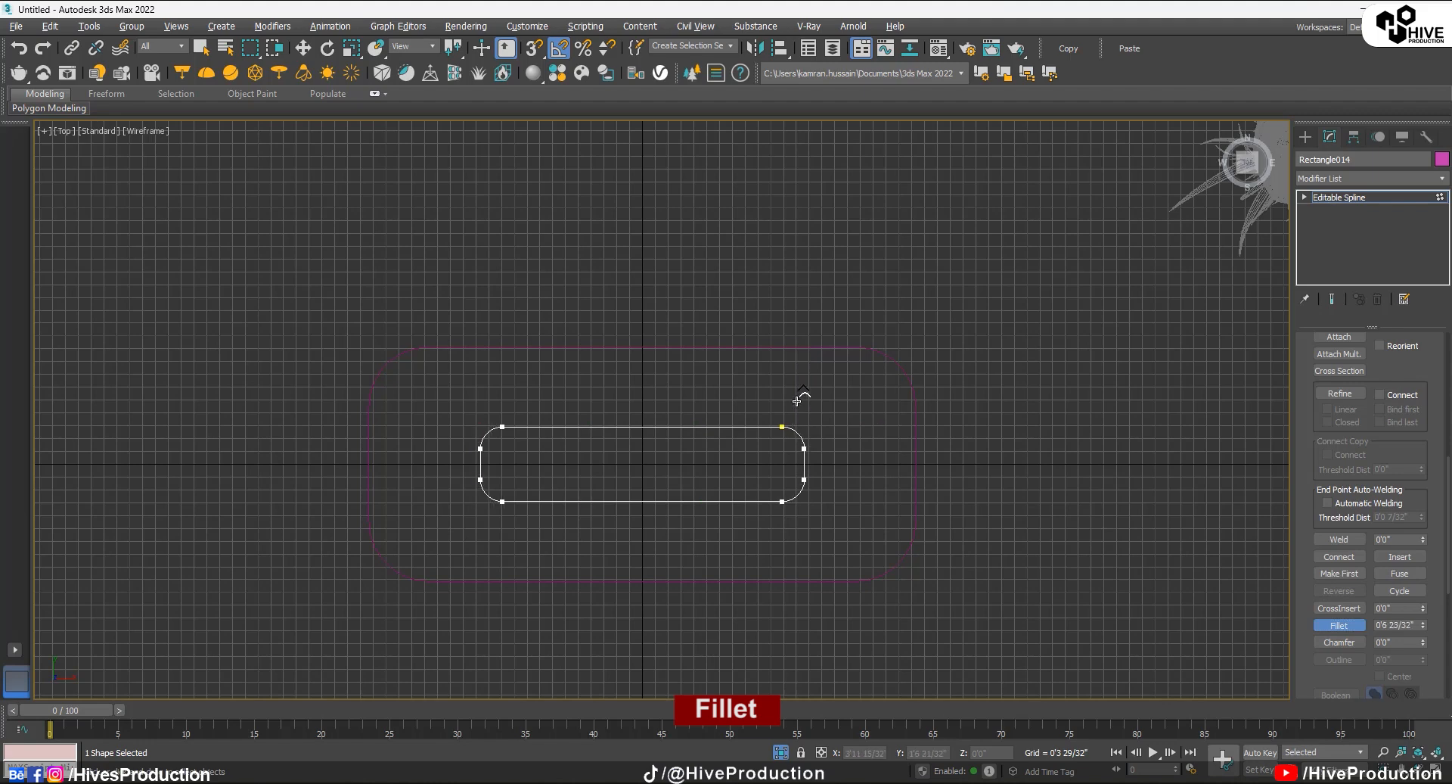
drag(797, 401, 802, 406)
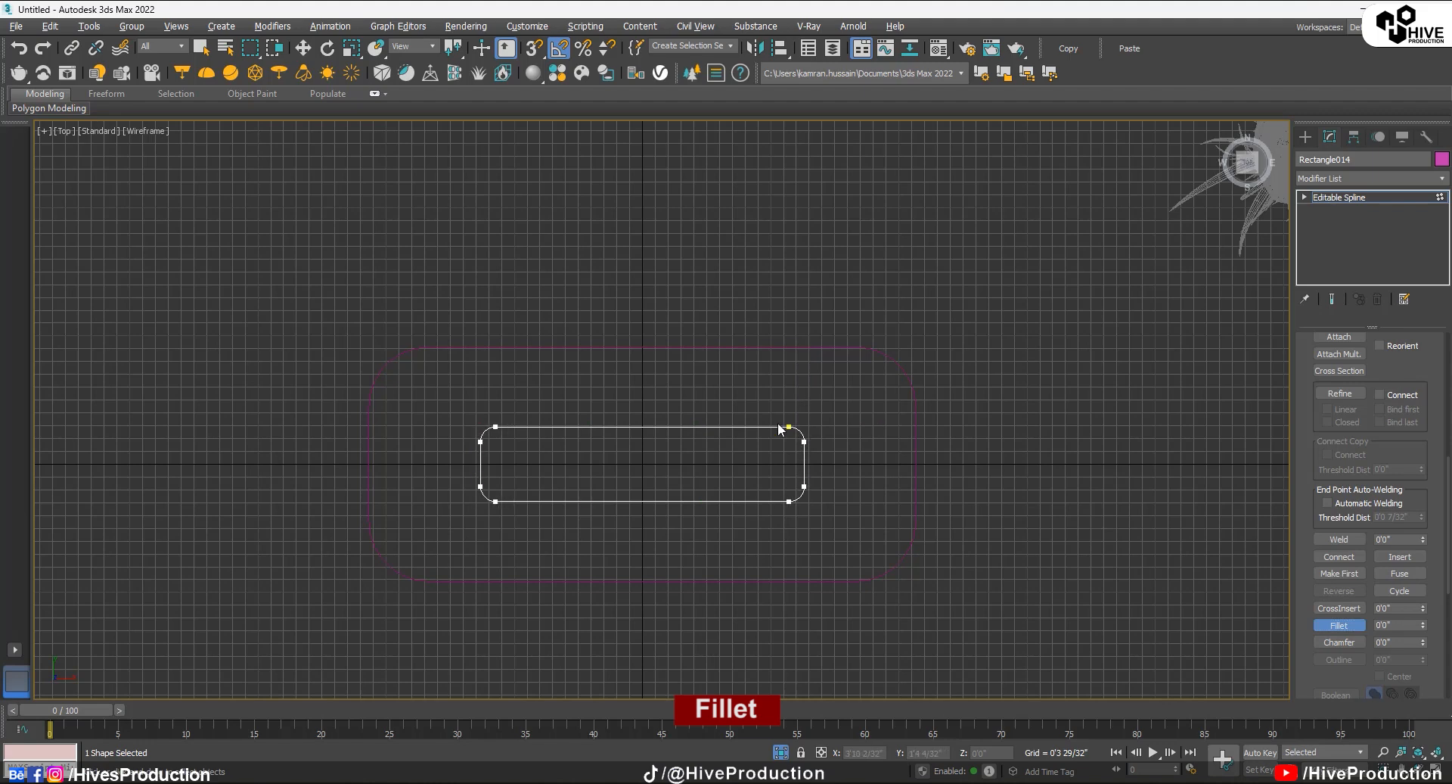
key(1)
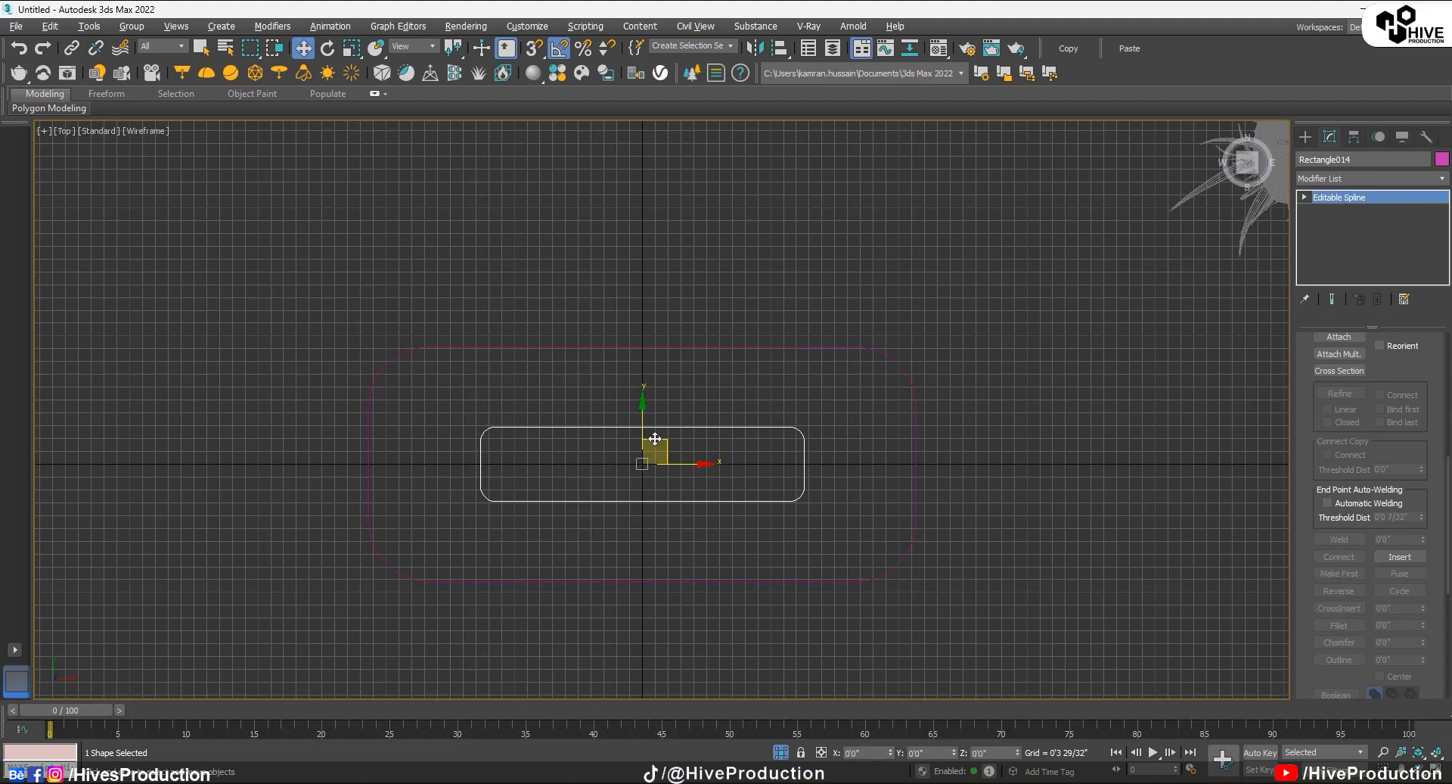
Step: Copy the small rounded rectangle along Y to a spot outside the large outline, on the cabinet side
shift+drag(664, 429, 664, 201)
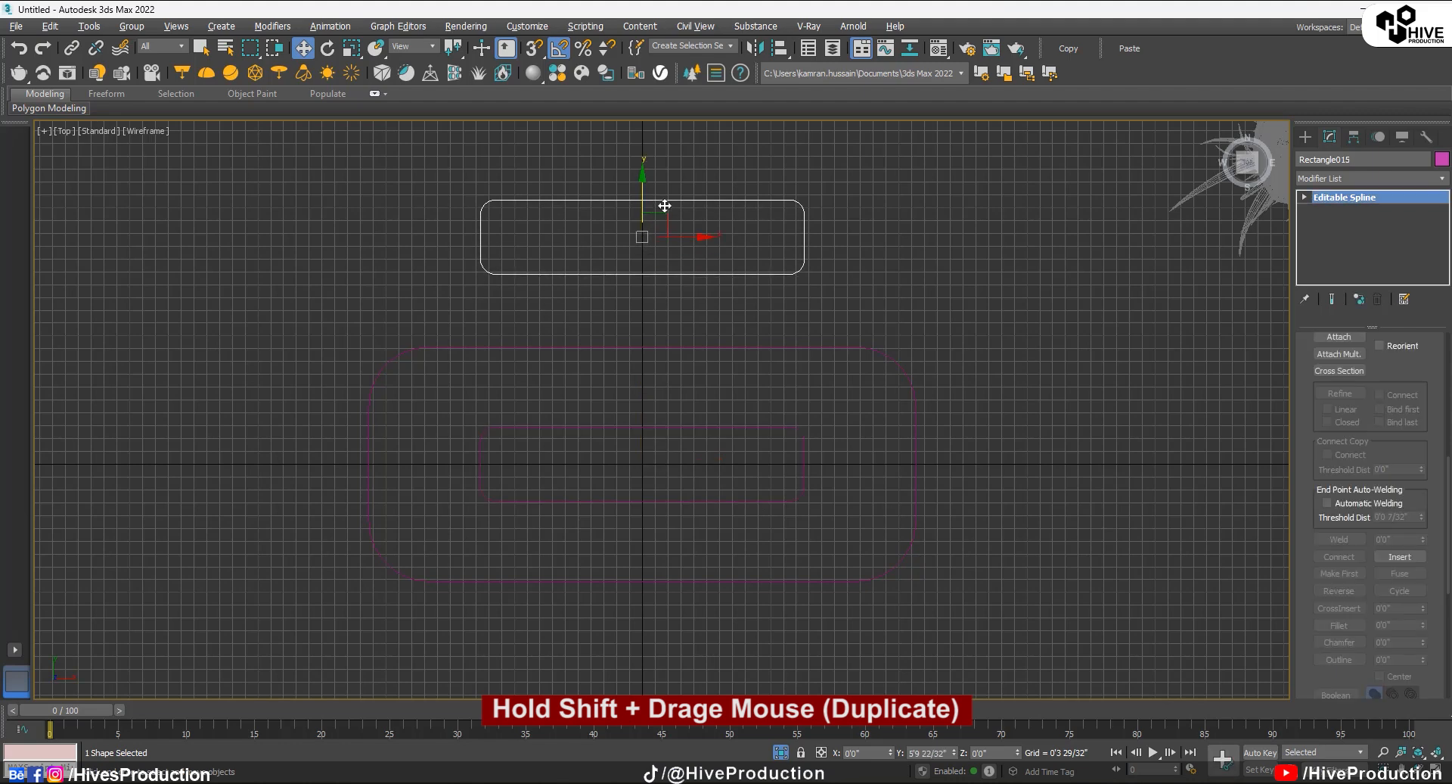
click(744, 464)
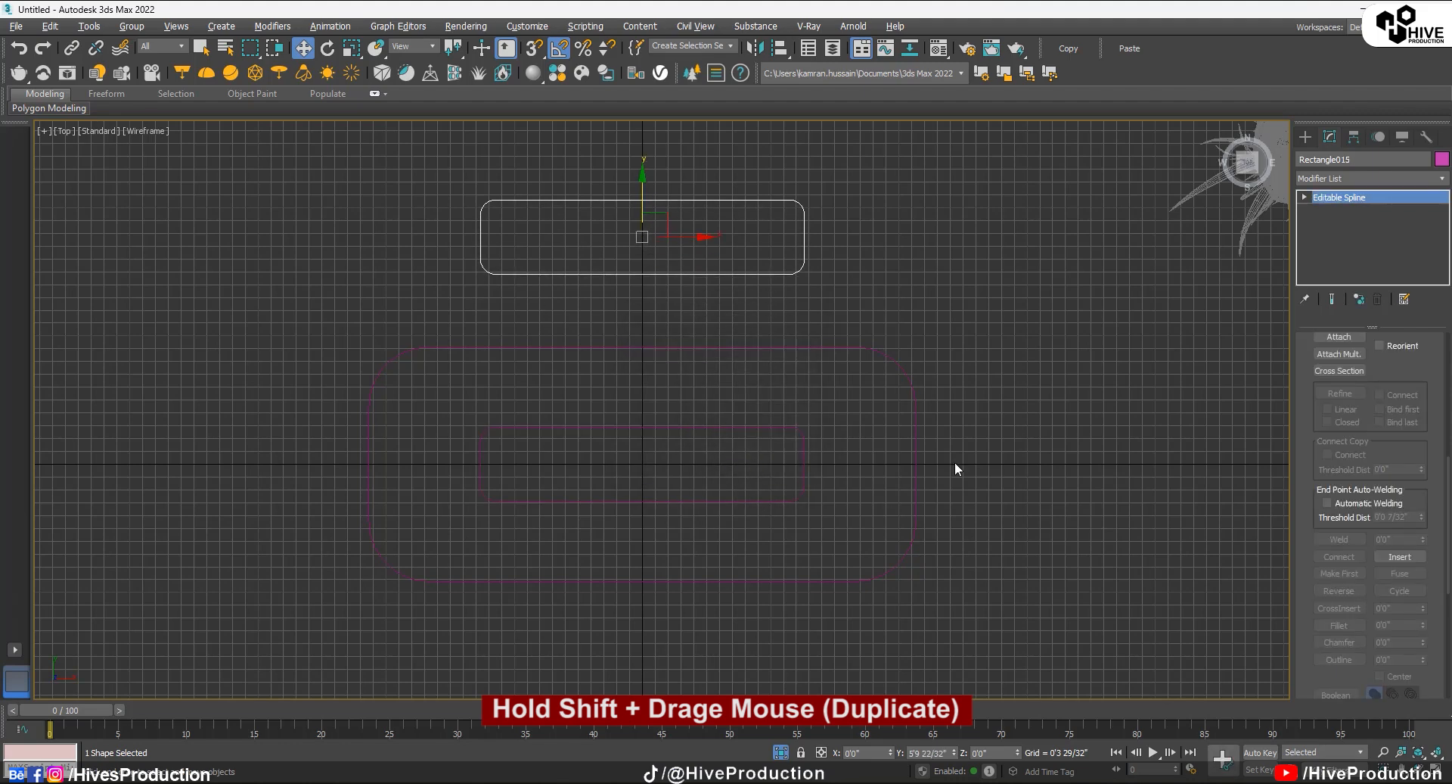
Step: Attach the inner rounded rectangle to the large rounded outline and extrude the combined shape into a slab with an opening
click(905, 356)
click(901, 370)
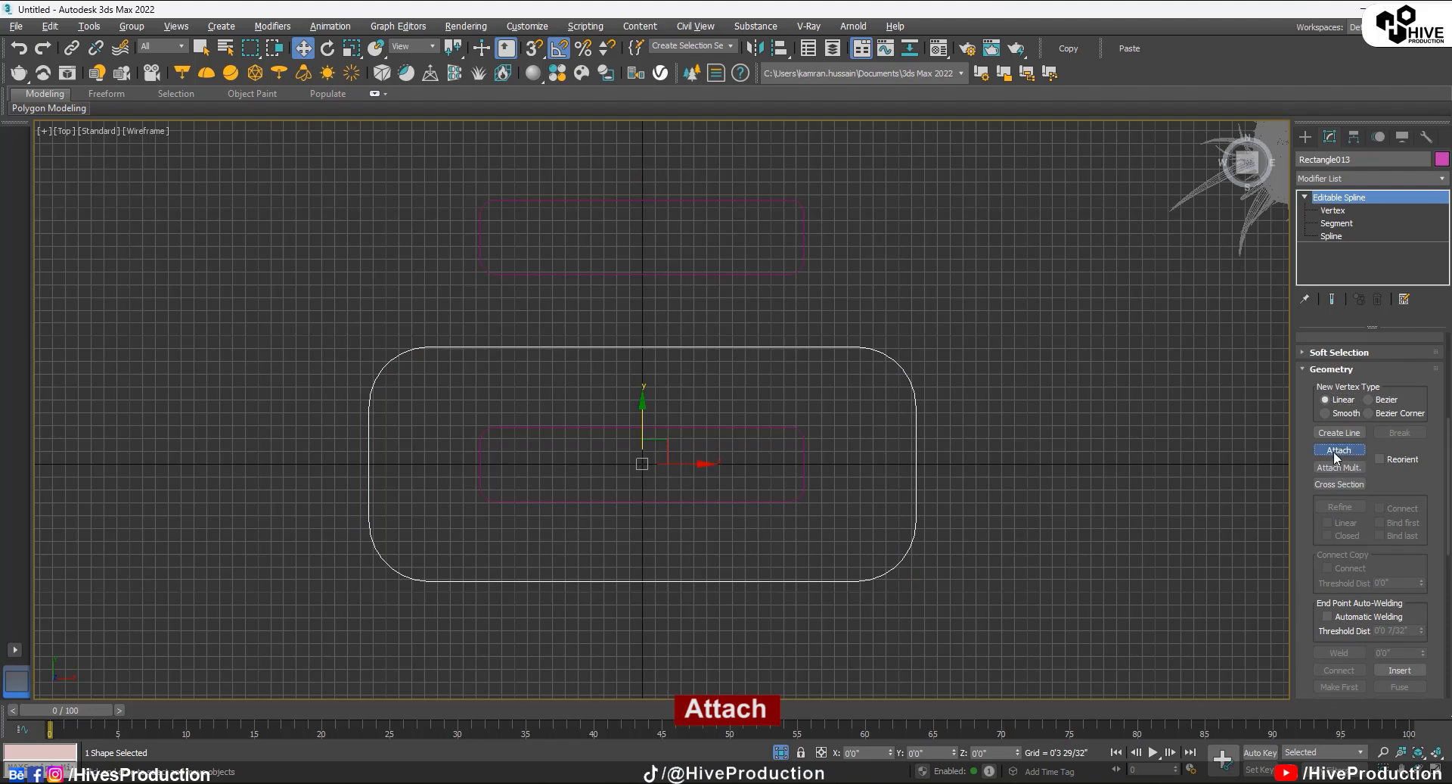
click(1339, 451)
click(804, 499)
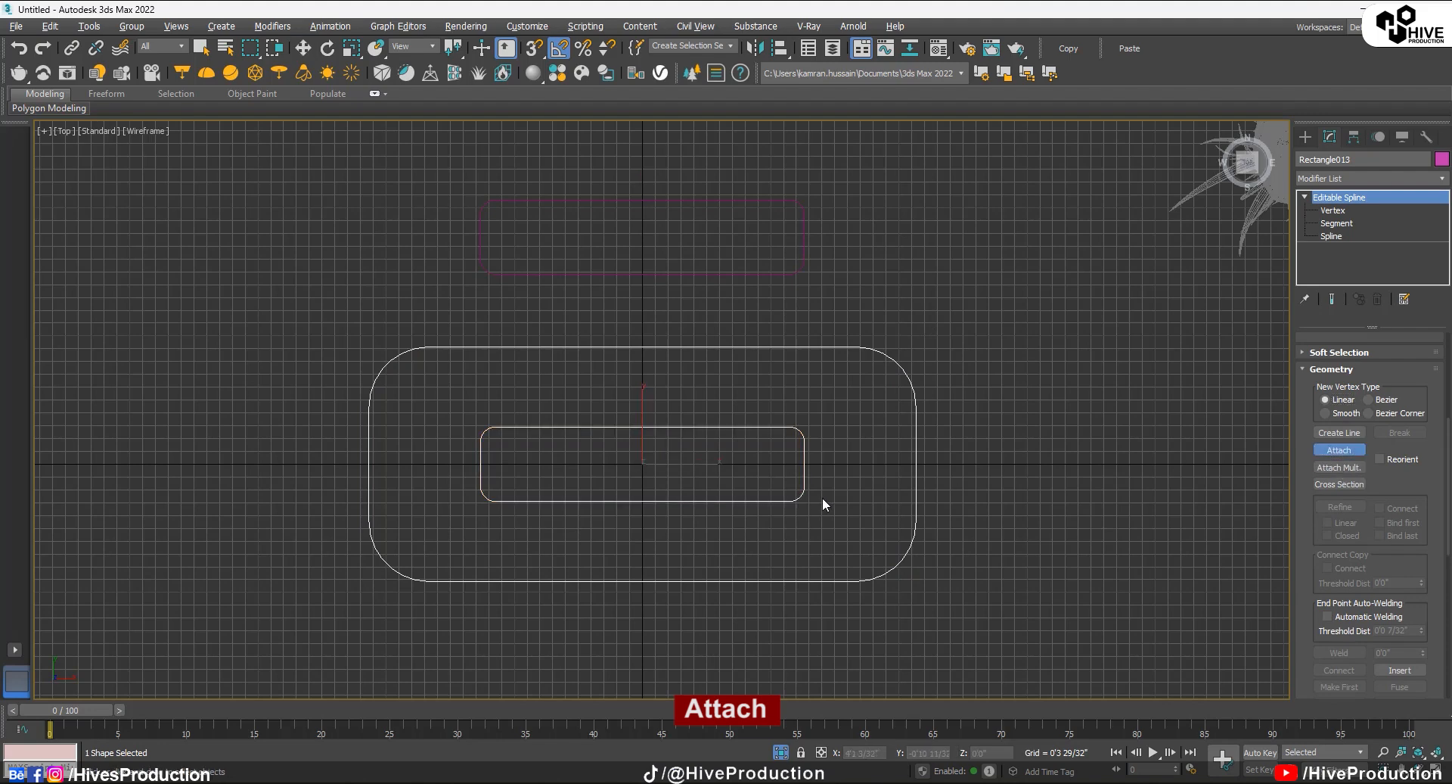
click(1322, 179)
click(1392, 258)
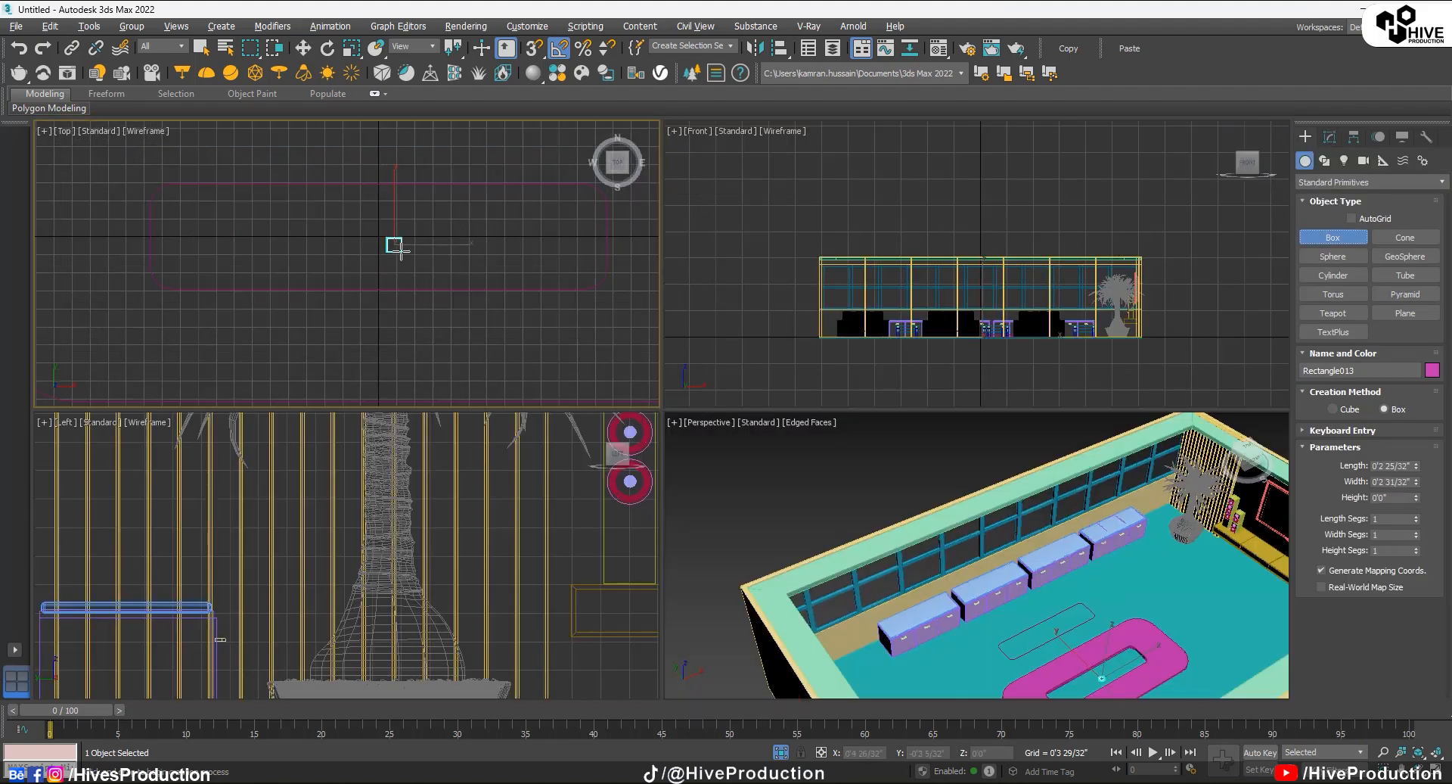
Step: Draw a box about 3" square inside the slab's opening as a height guide and set its height to 3'0"
text(3)
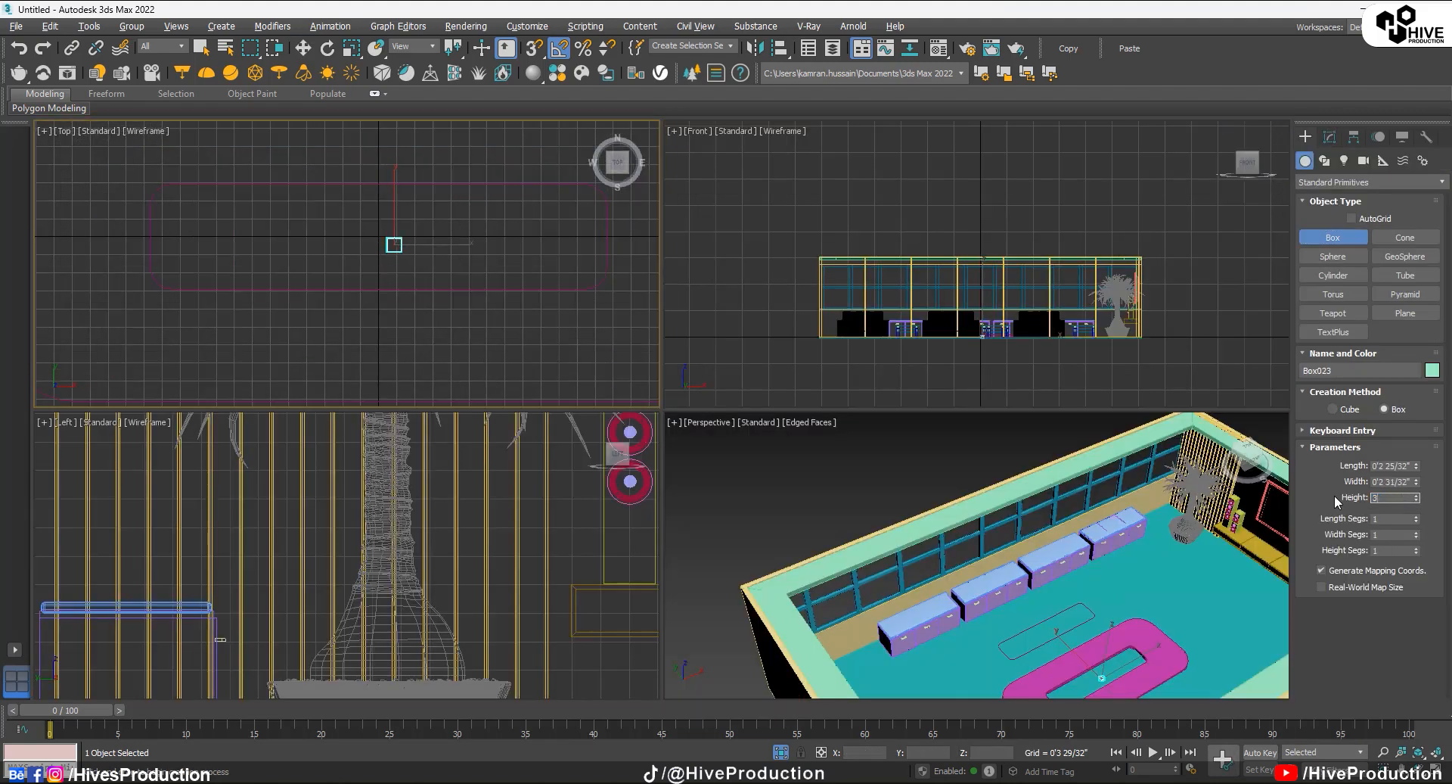
key(Return)
click(884, 375)
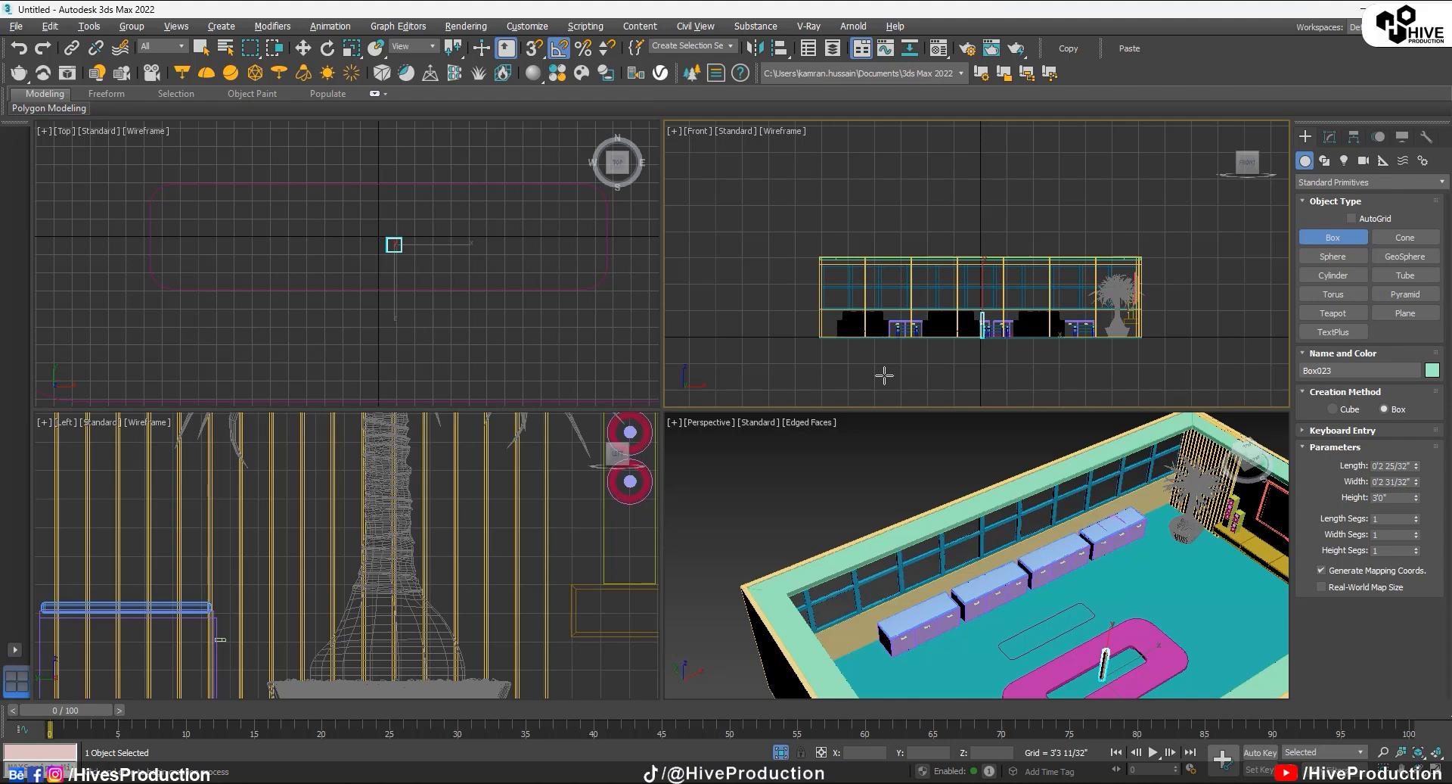
Step: Select the extruded slab together with the copied rounded rectangle and raise both to the top of the guide box
right_click(1093, 636)
right_click(1092, 636)
click(1088, 649)
ctrl+click(1029, 650)
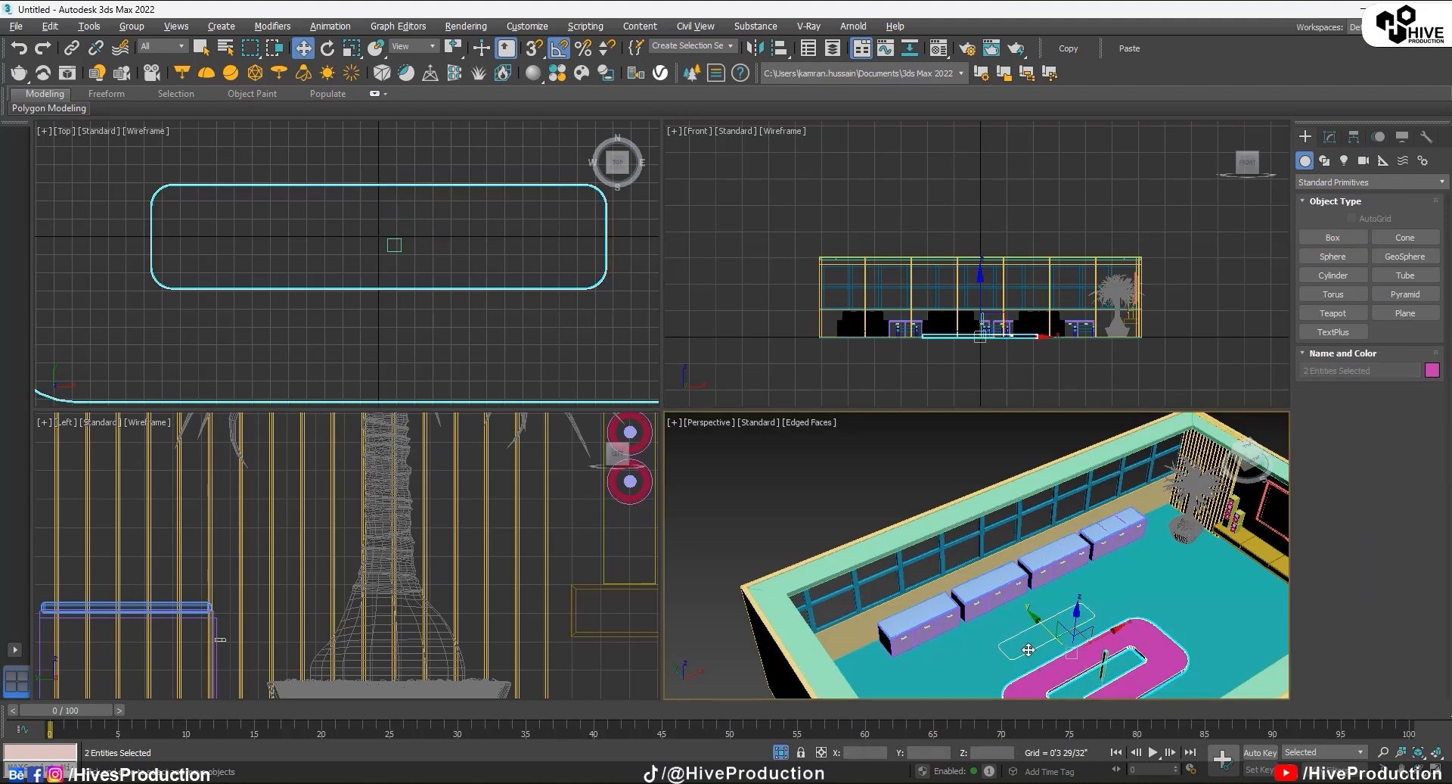
right_click(744, 401)
key(alt+w)
key(z)
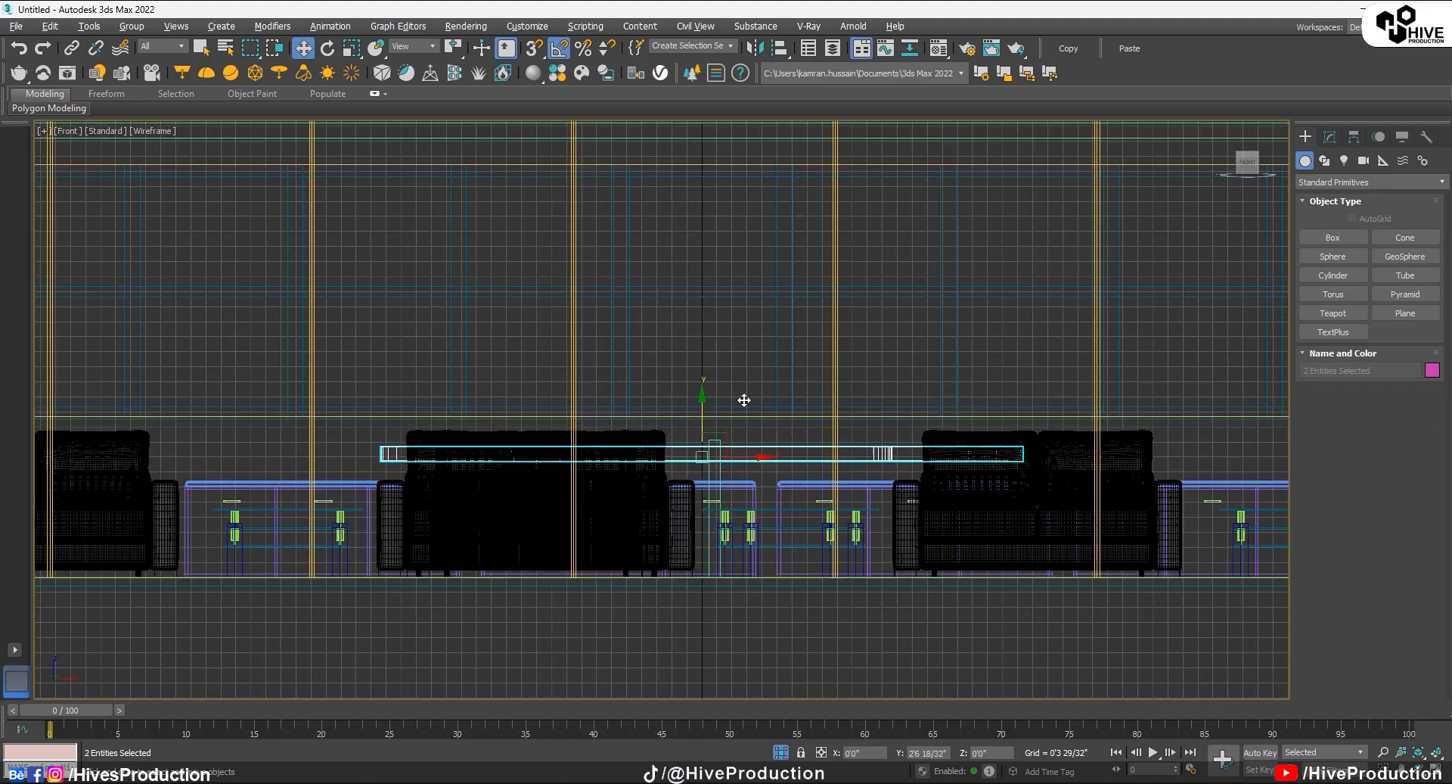
drag(744, 400, 754, 396)
Step: Delete the guide box and reselect the raised slab
click(721, 460)
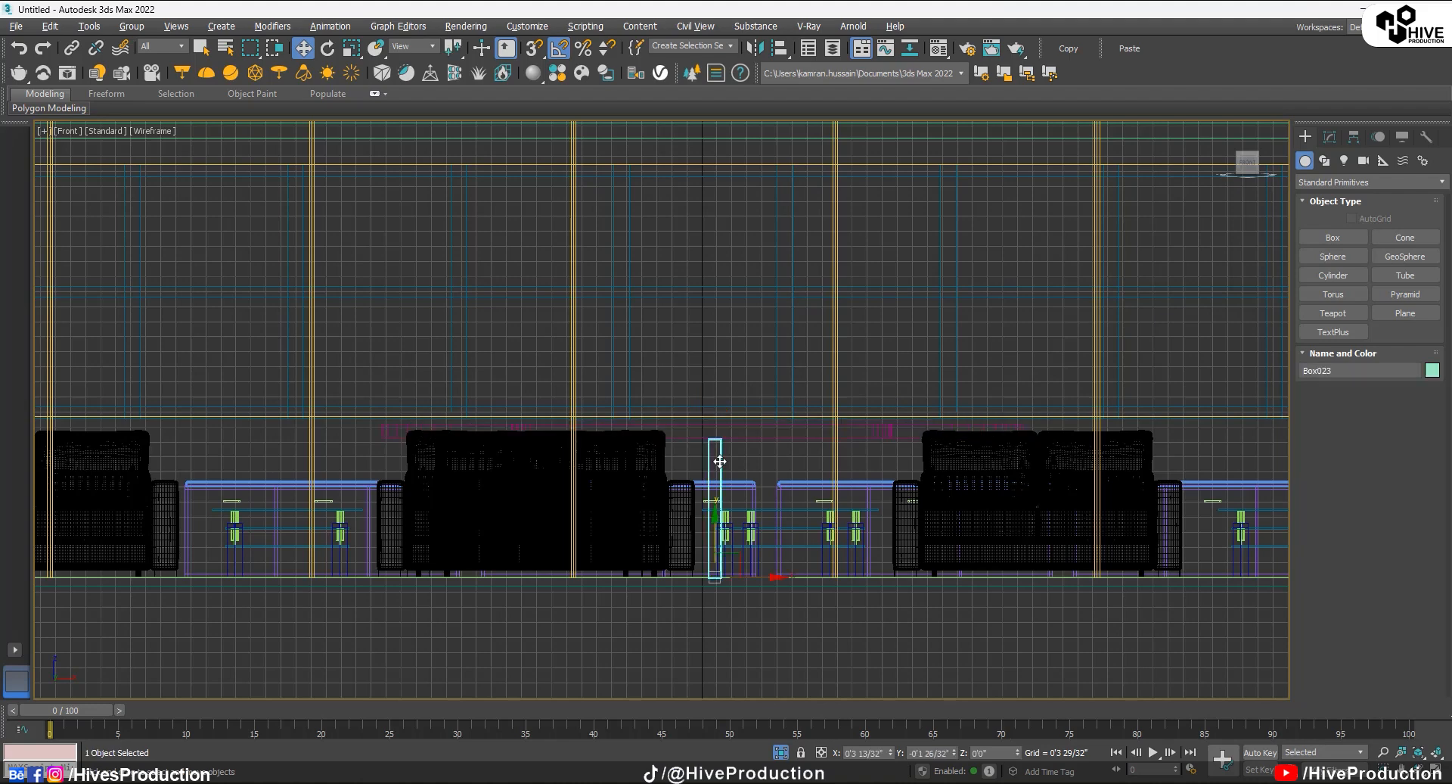
click(745, 437)
key(alt+w)
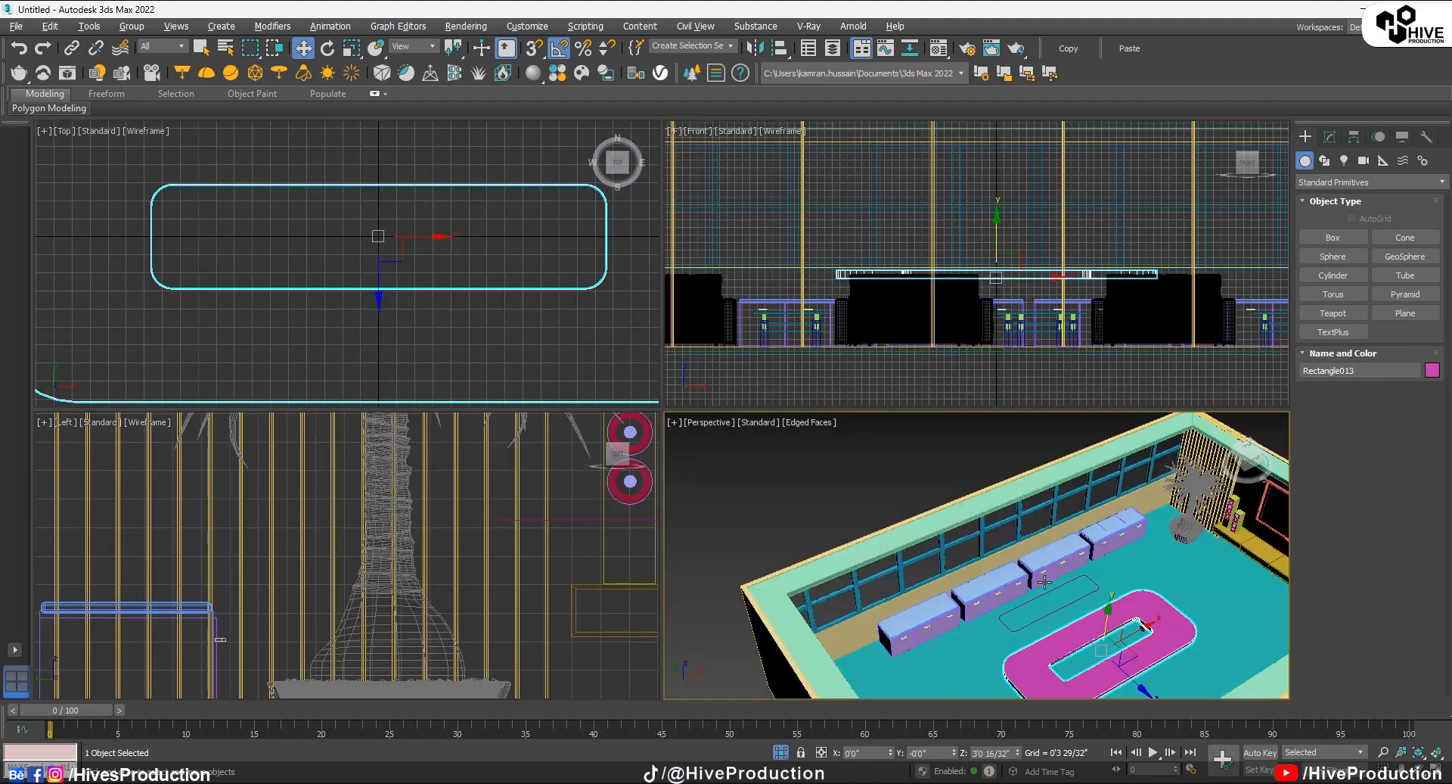
Step: Extrude the copied rounded rectangle beside the slab by 0'3 19/32"
right_click(1025, 617)
key(alt+w)
click(798, 535)
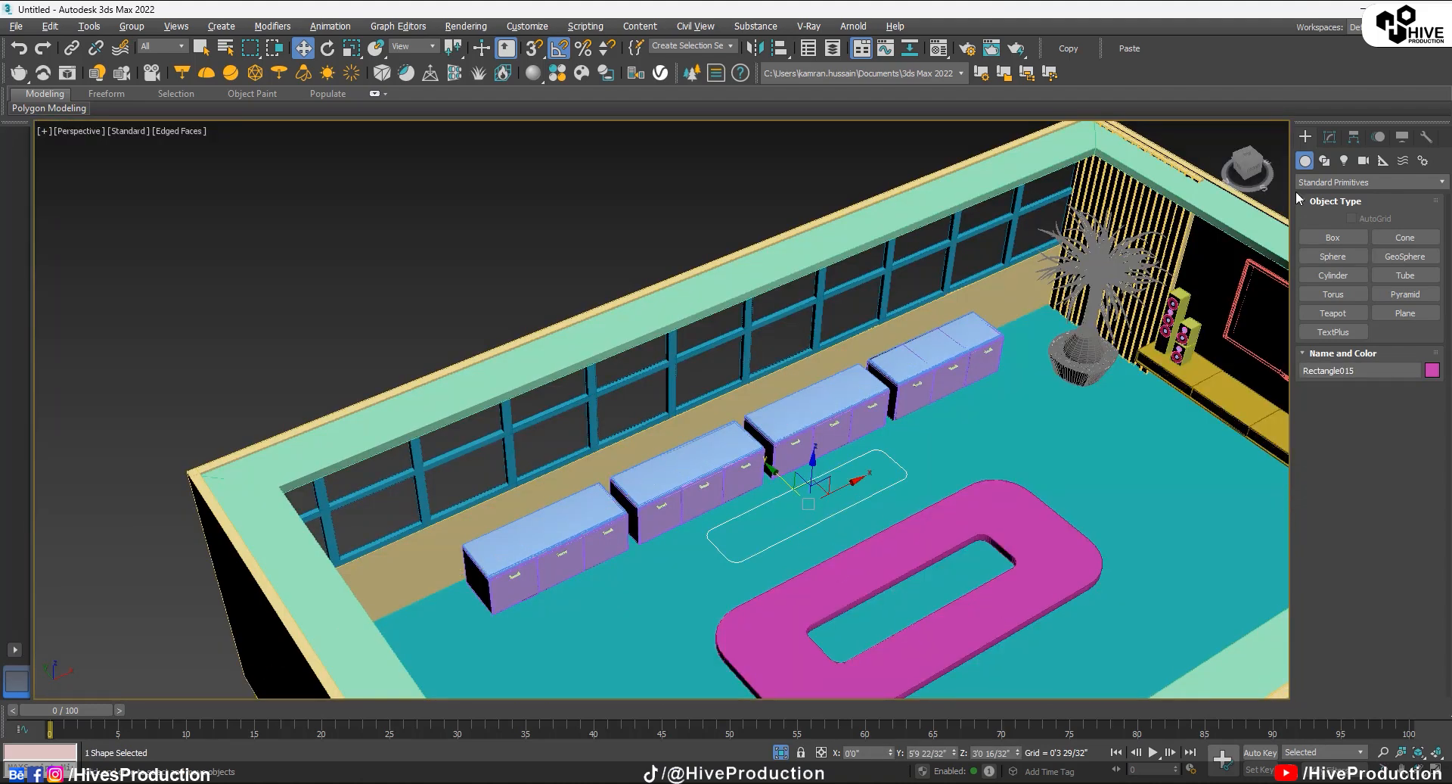
click(1339, 180)
click(1336, 259)
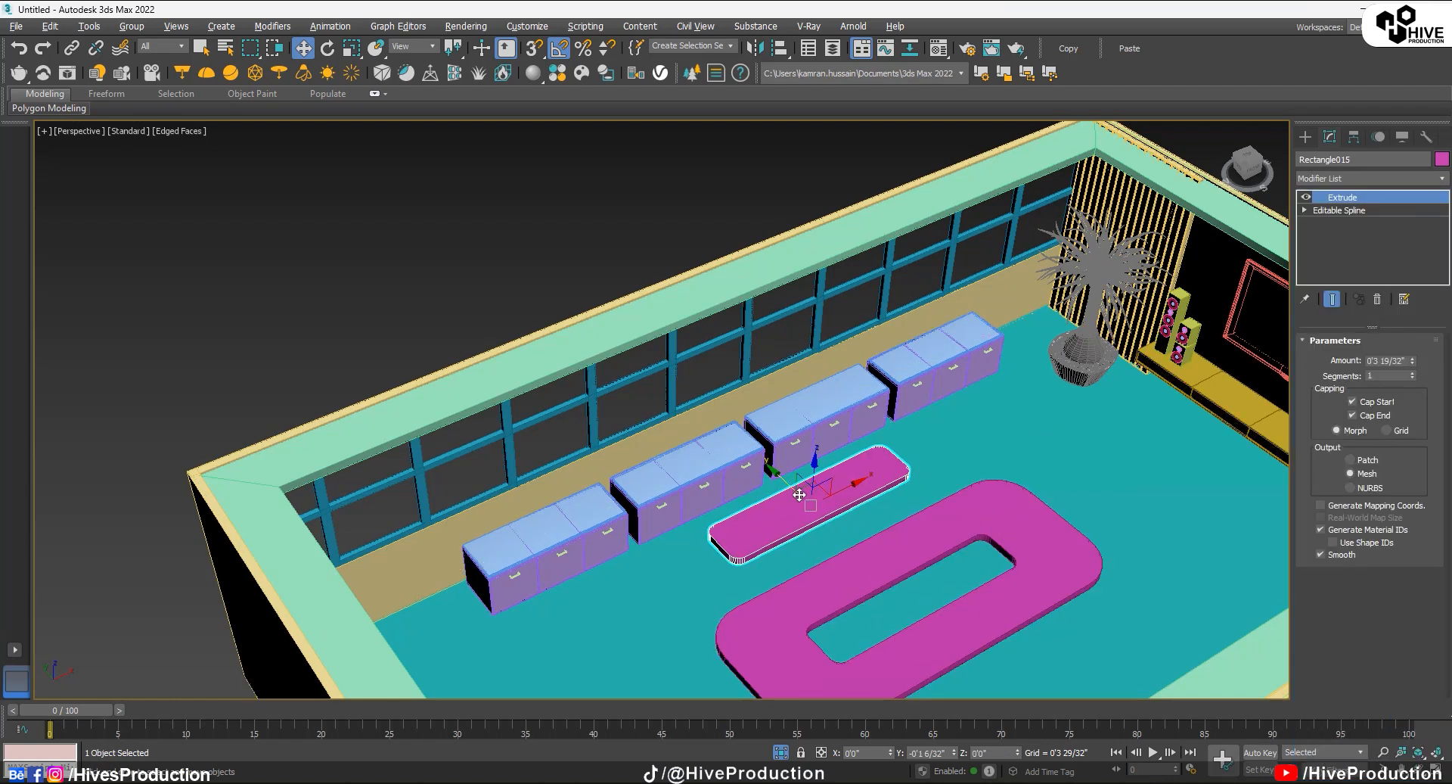
Step: Move the extruded panel into the slab's opening and change its object color to red
drag(780, 488, 1059, 526)
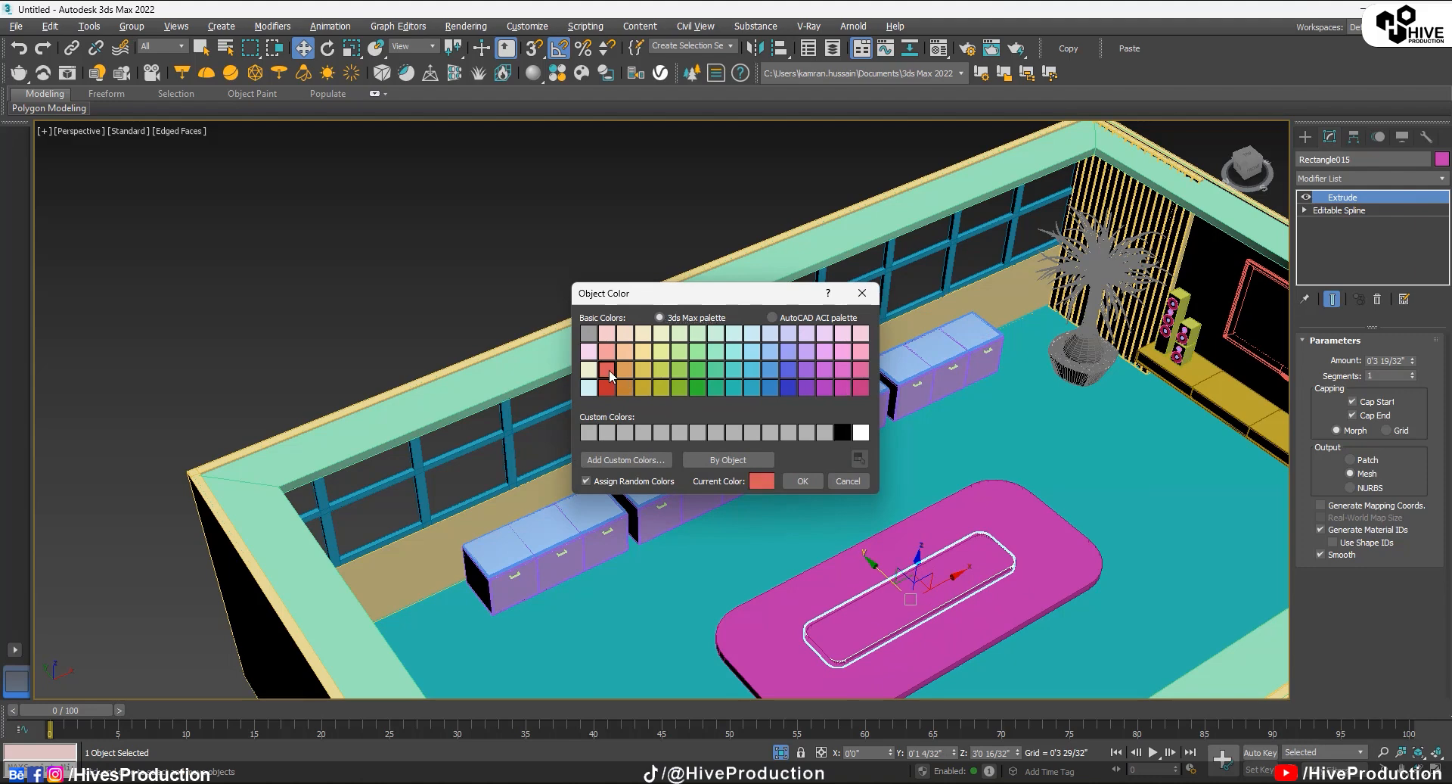
click(803, 480)
click(894, 607)
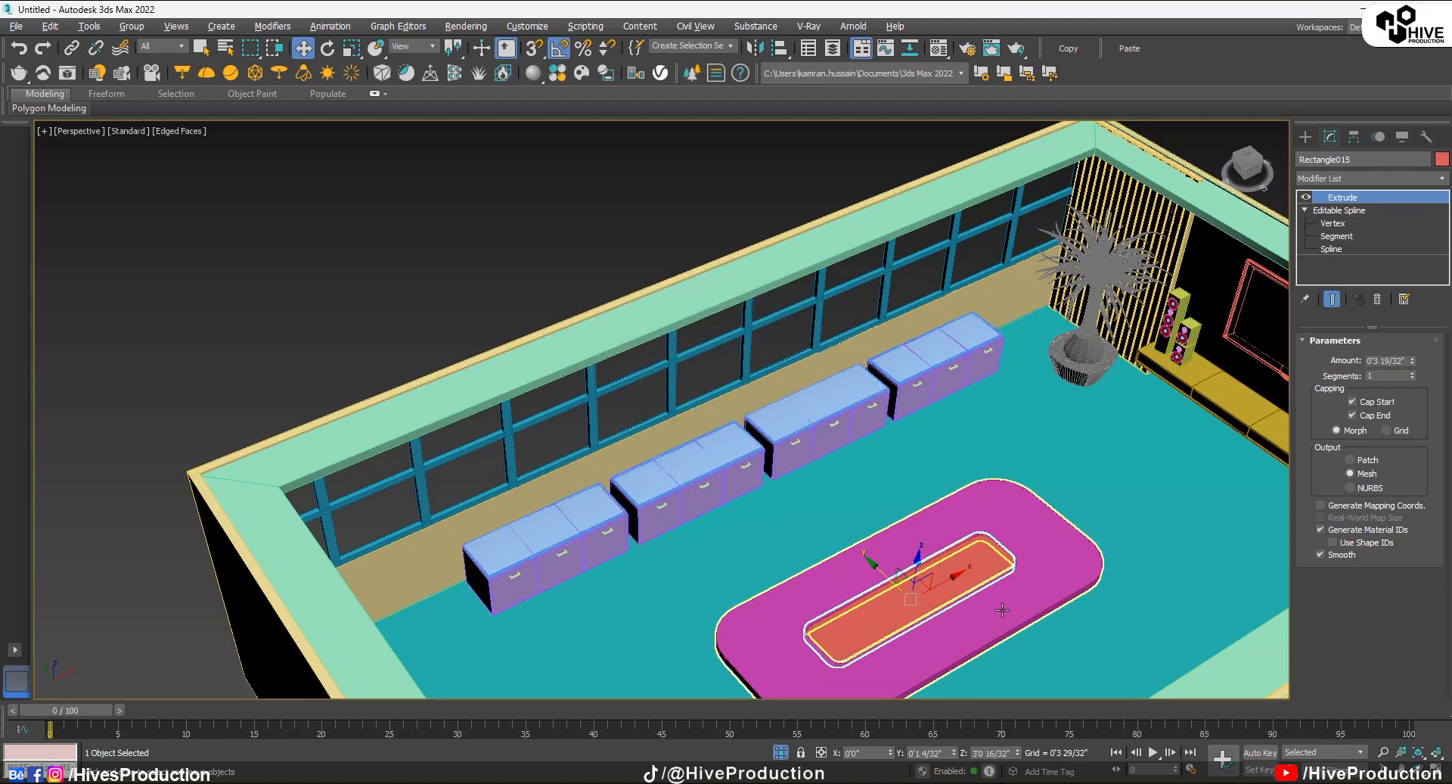
Step: Align the red panel with the slab's opening along Y and scale it up slightly past the opening's edges
click(894, 607)
key(t)
scroll(500, 272, up, 2)
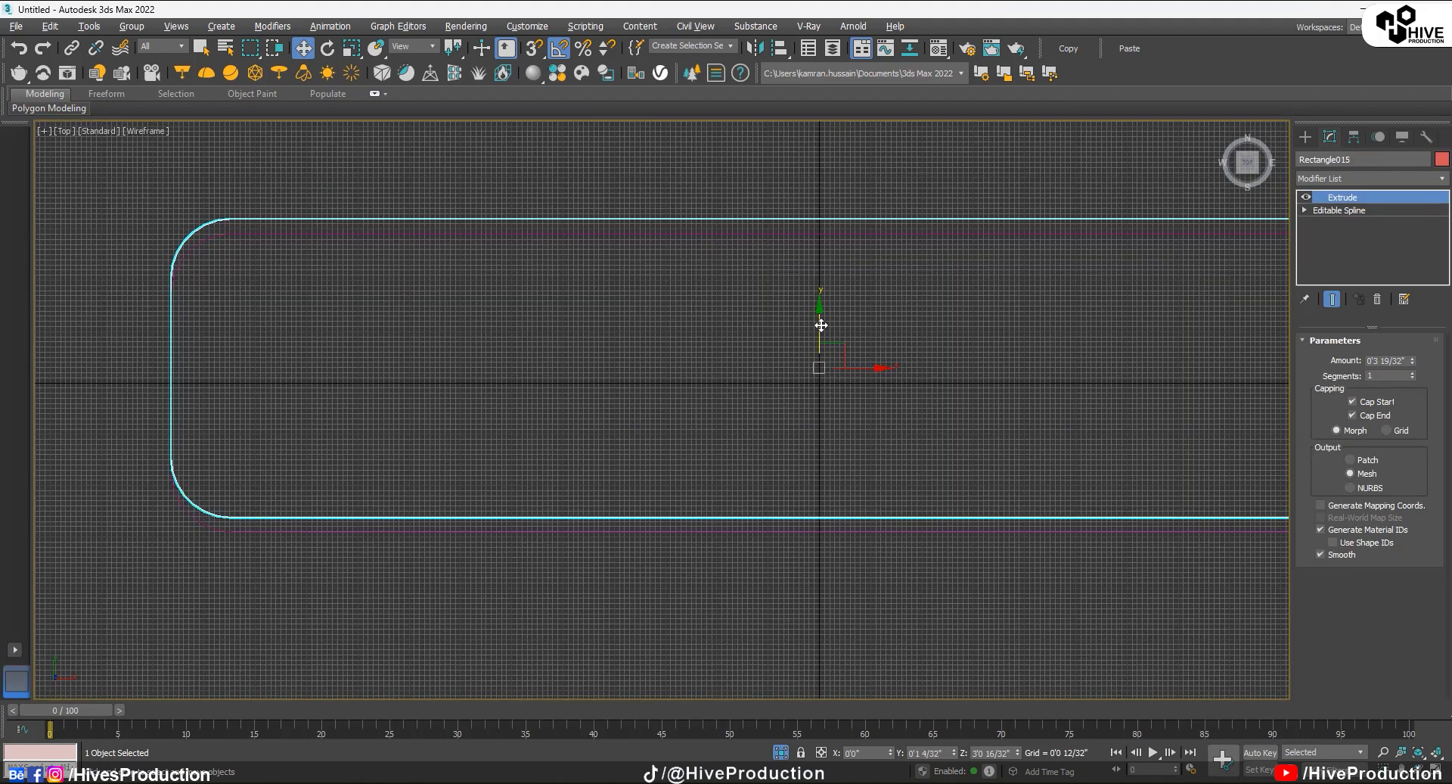
mouse_move(821, 326)
mouse_down()
mouse_move(825, 347)
mouse_move(820, 316)
mouse_up()
key(r)
key(alt+w)
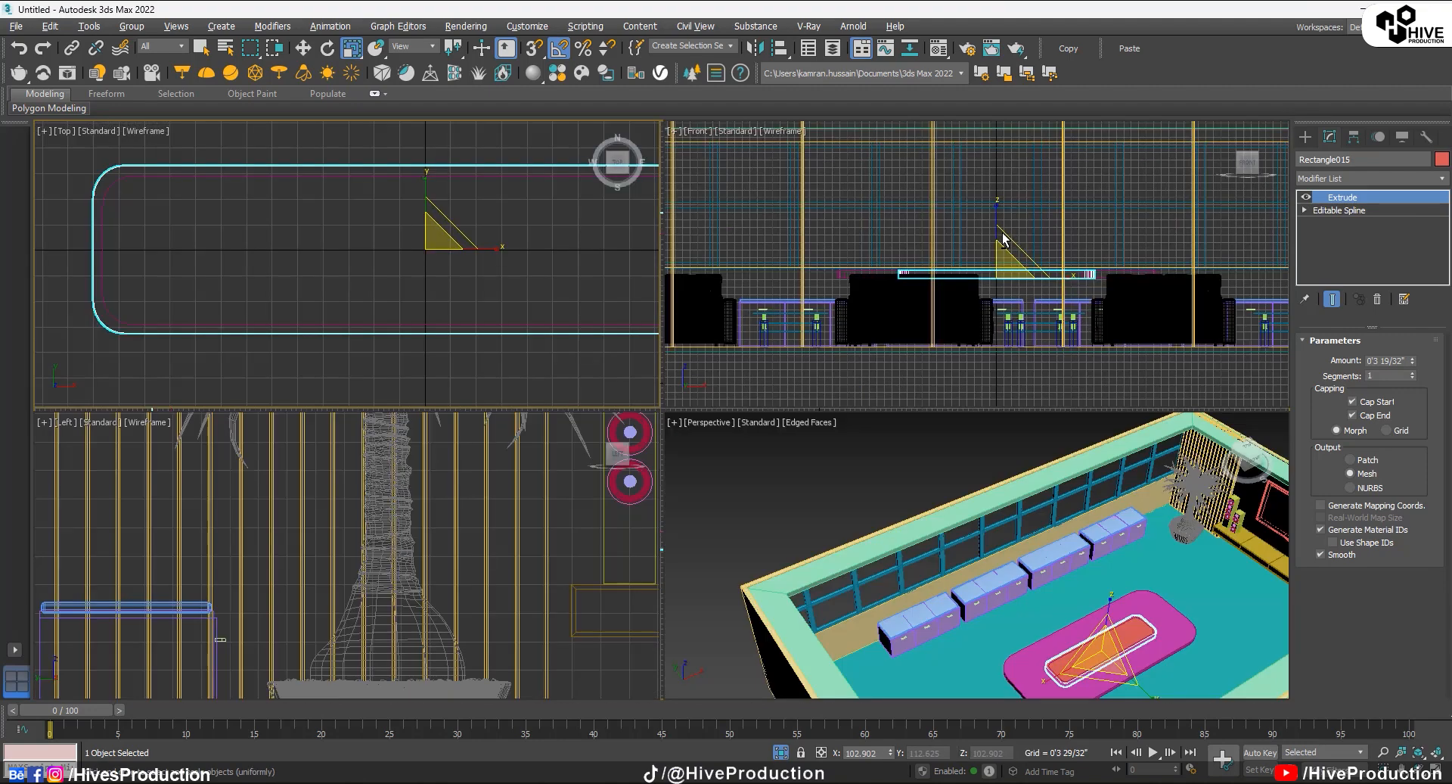
Step: Adjust the red panel vertically to a Z of about 3'1 6/32" so it sits within the slab's thickness
right_click(1002, 233)
key(alt+w)
scroll(756, 421, up, 5)
mouse_move(512, 421)
mouse_down()
mouse_move(513, 469)
mouse_move(512, 428)
mouse_up()
key(w)
key(alt+w)
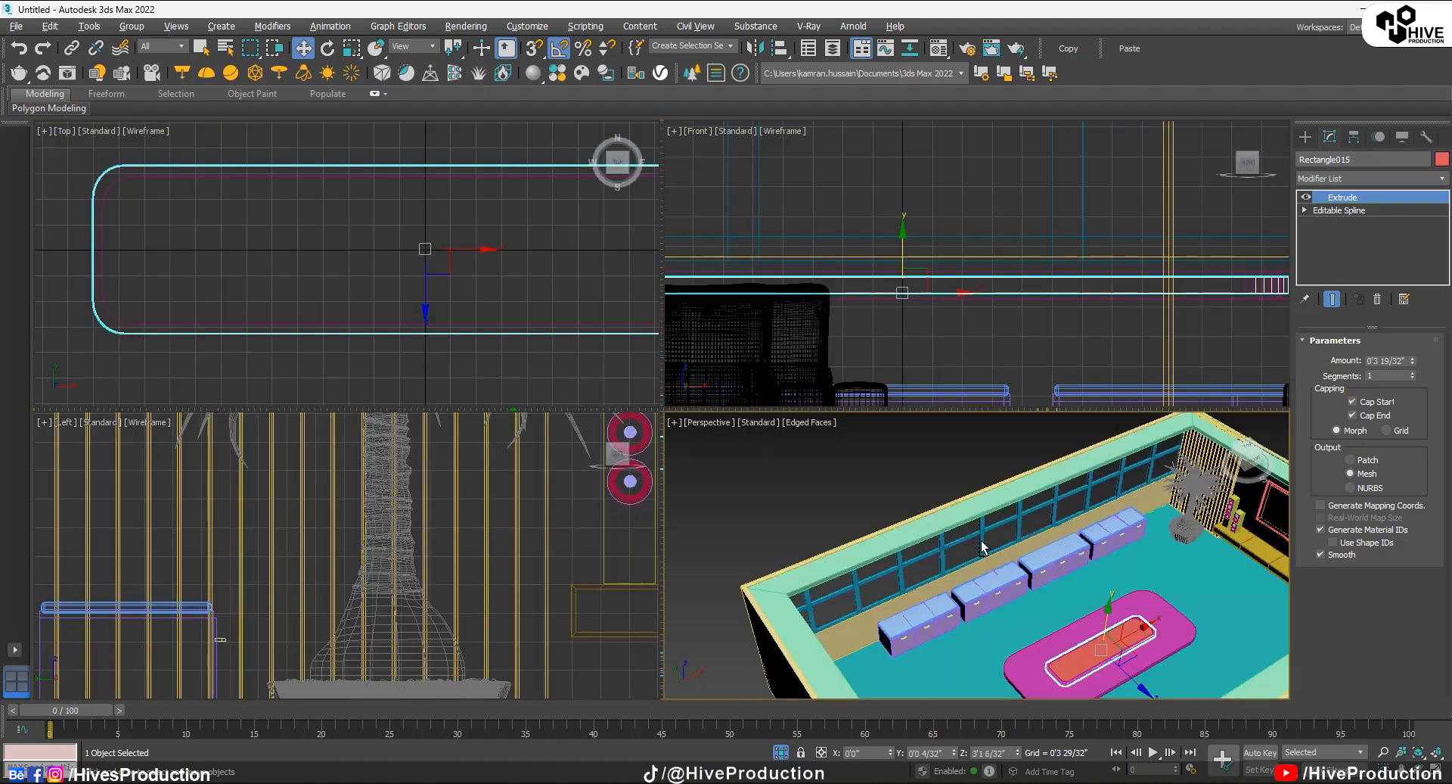
right_click(982, 540)
key(alt+w)
scroll(816, 346, up, 3)
click(696, 262)
middle_drag(995, 518, 948, 391)
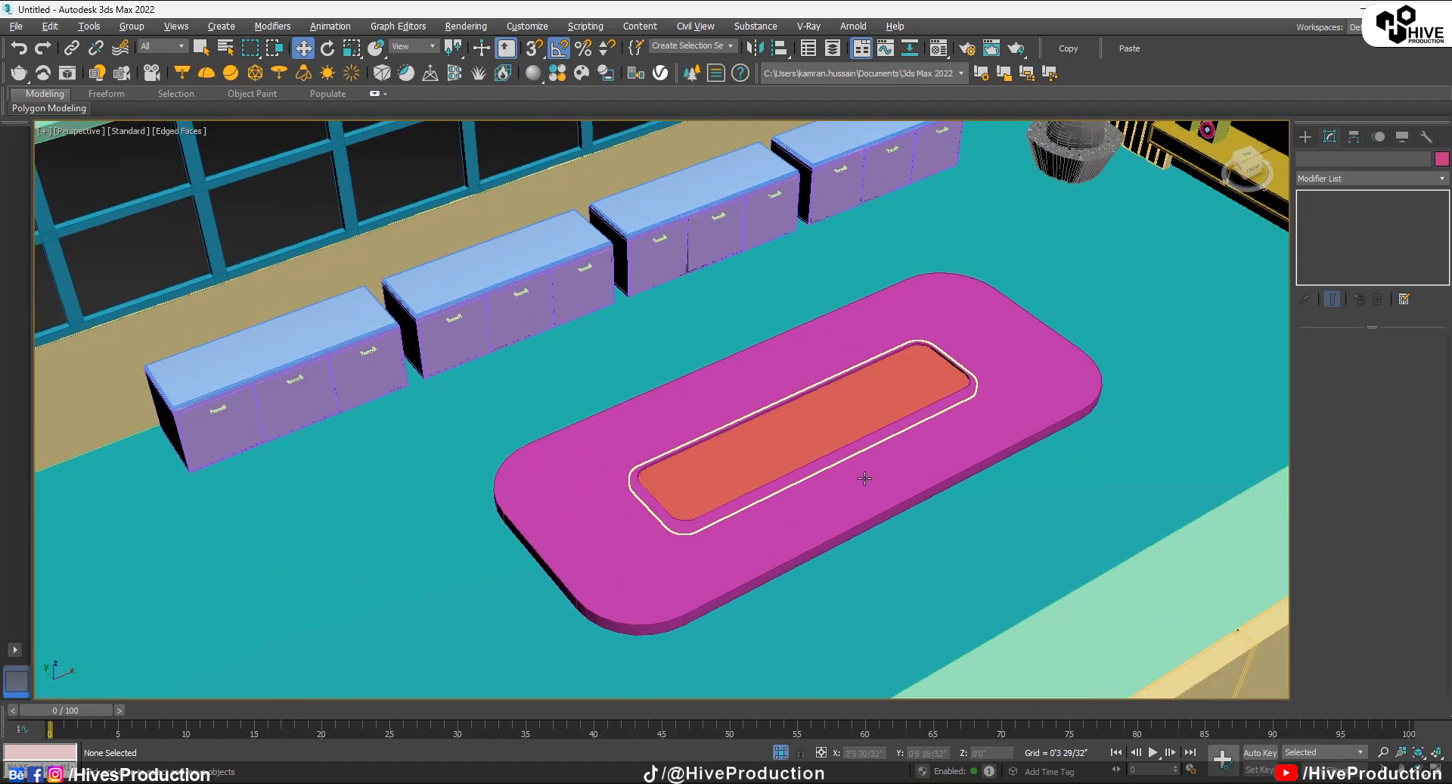
Step: Isolate the slab, the red panel and the floor from the rest of the room
click(793, 437)
key(alt+w)
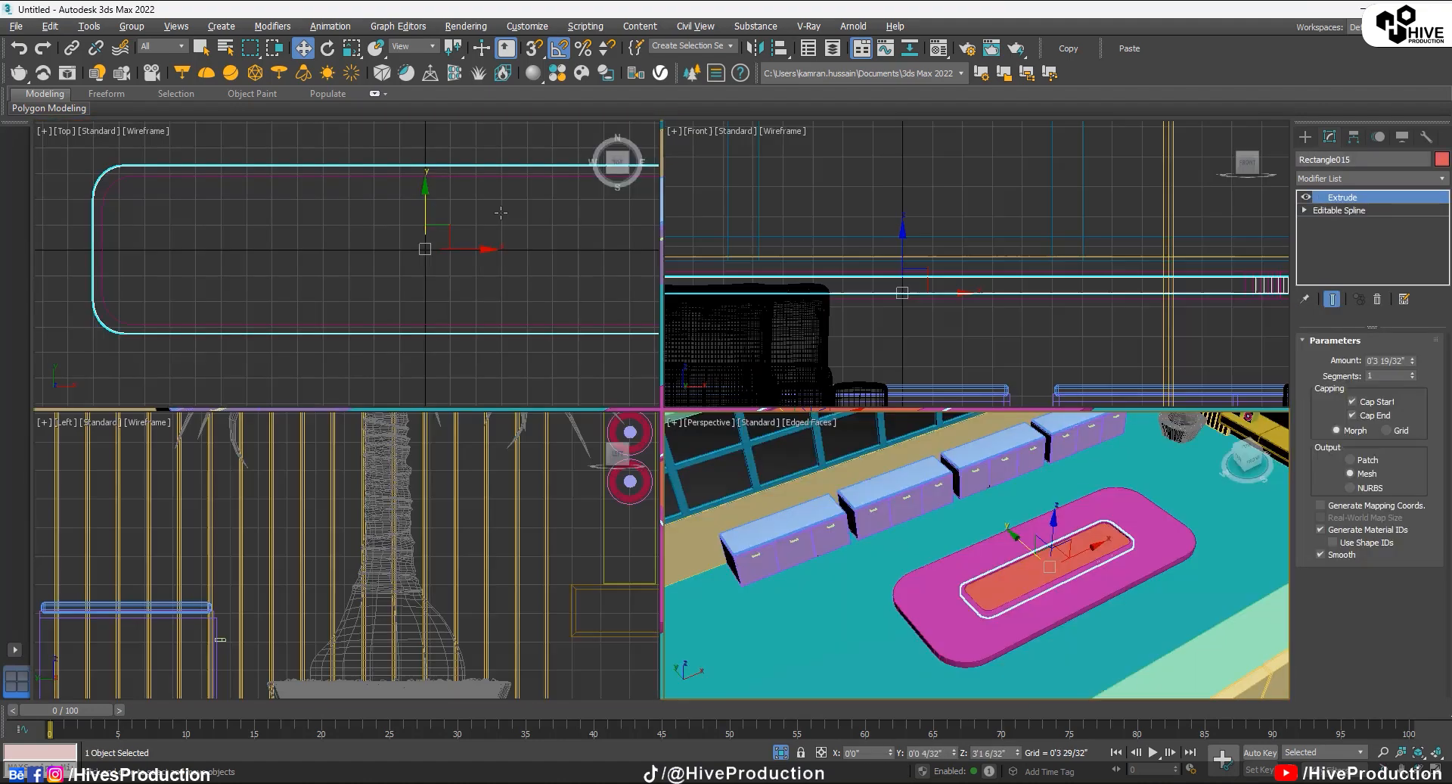
ctrl+click(1041, 617)
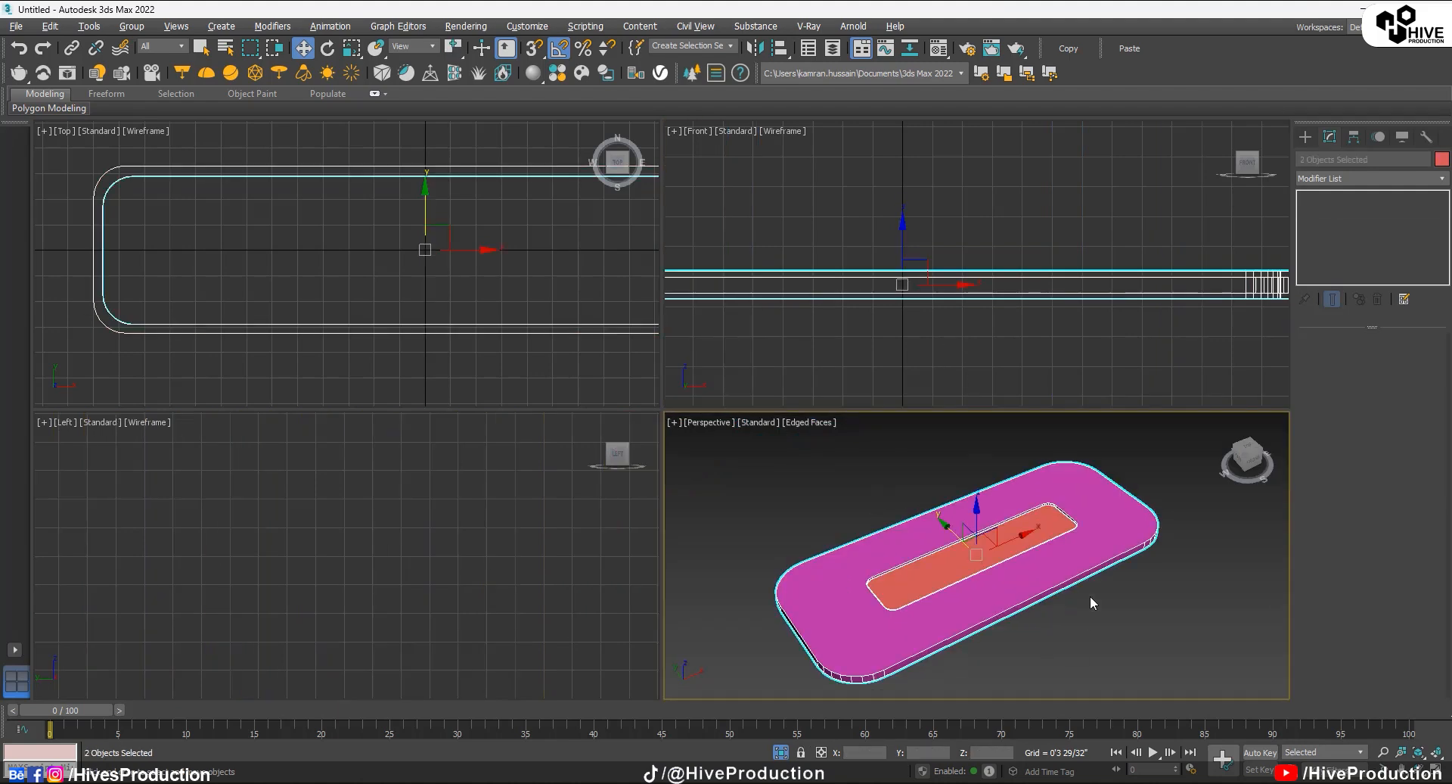
right_click(1110, 551)
click(1143, 476)
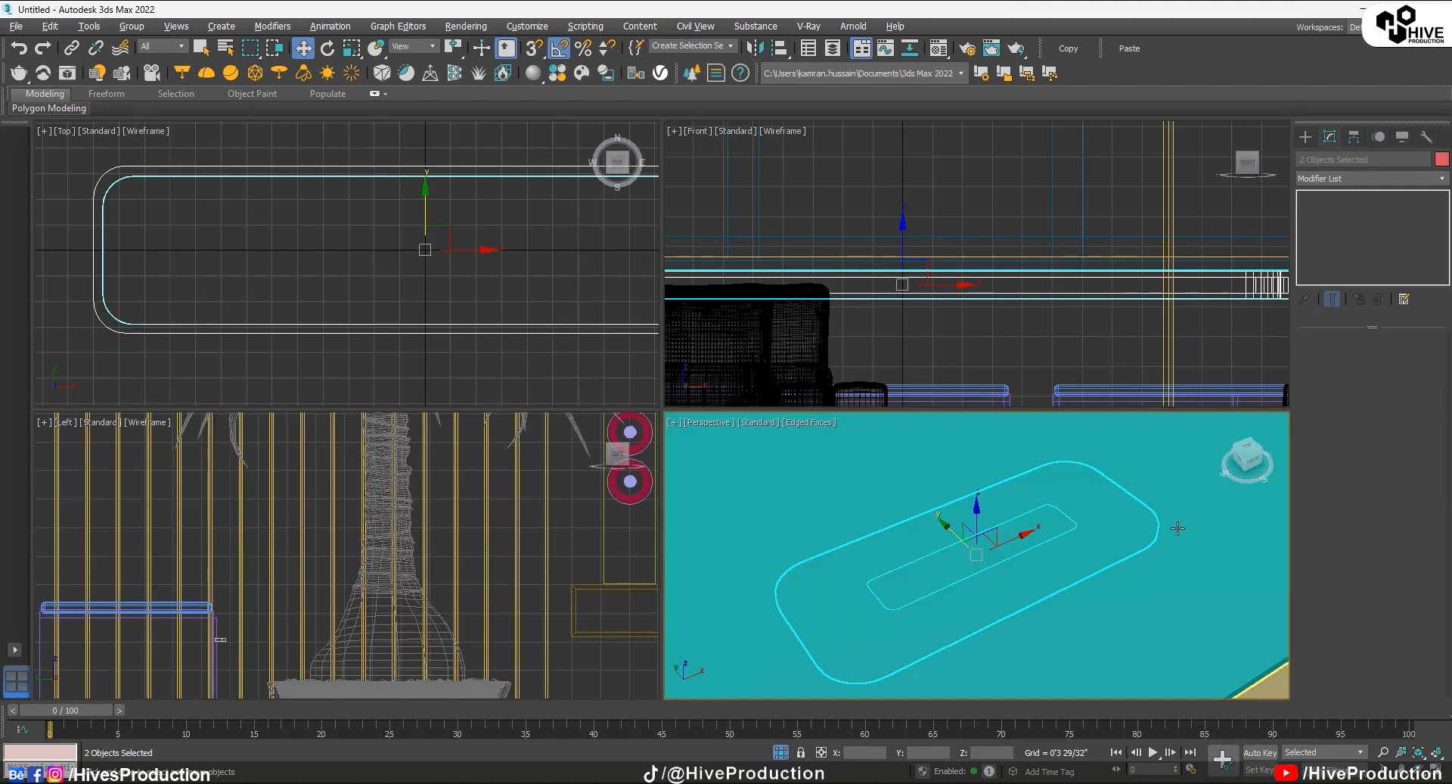
right_click(1151, 573)
click(1174, 516)
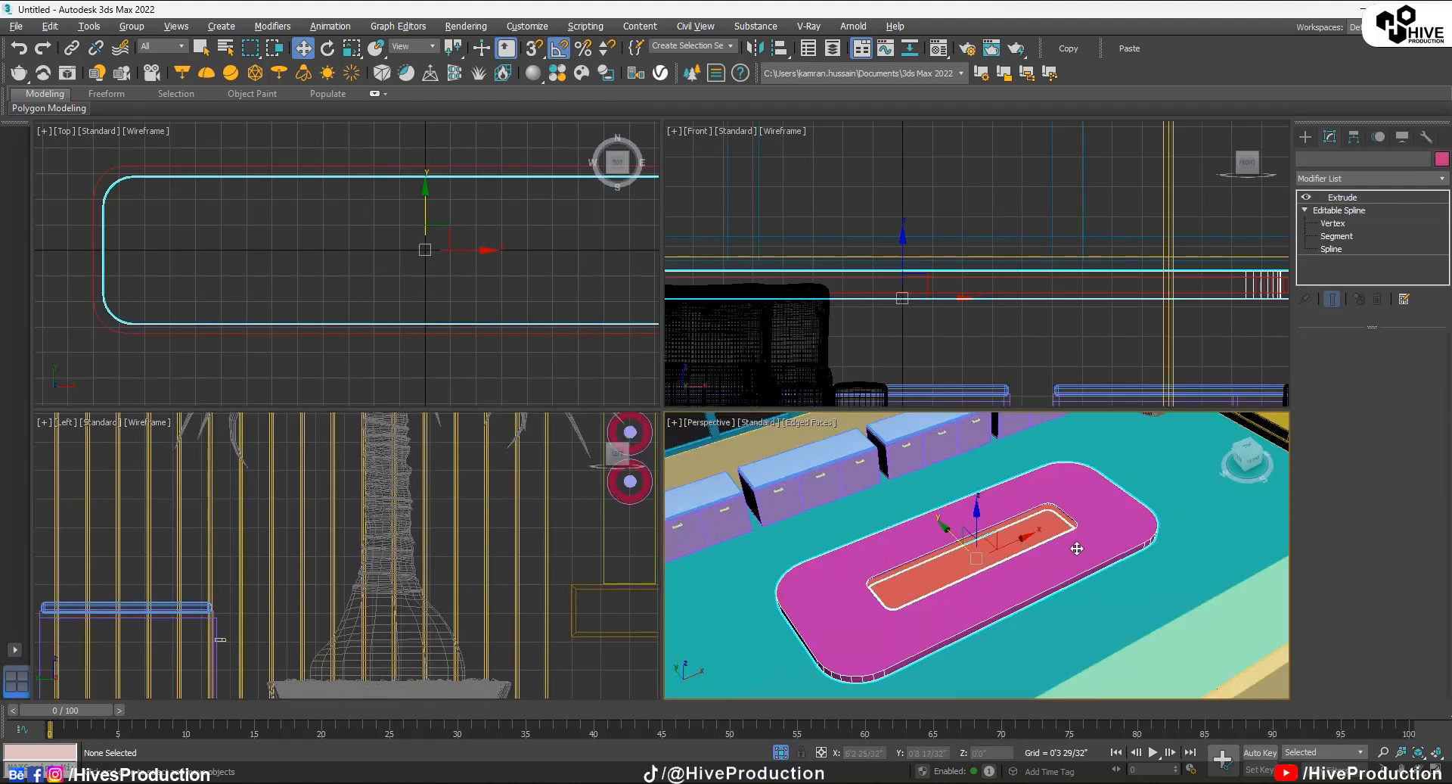
key(alt+q)
Step: Copy the red panel straight down to a position just below the slab
click(941, 190)
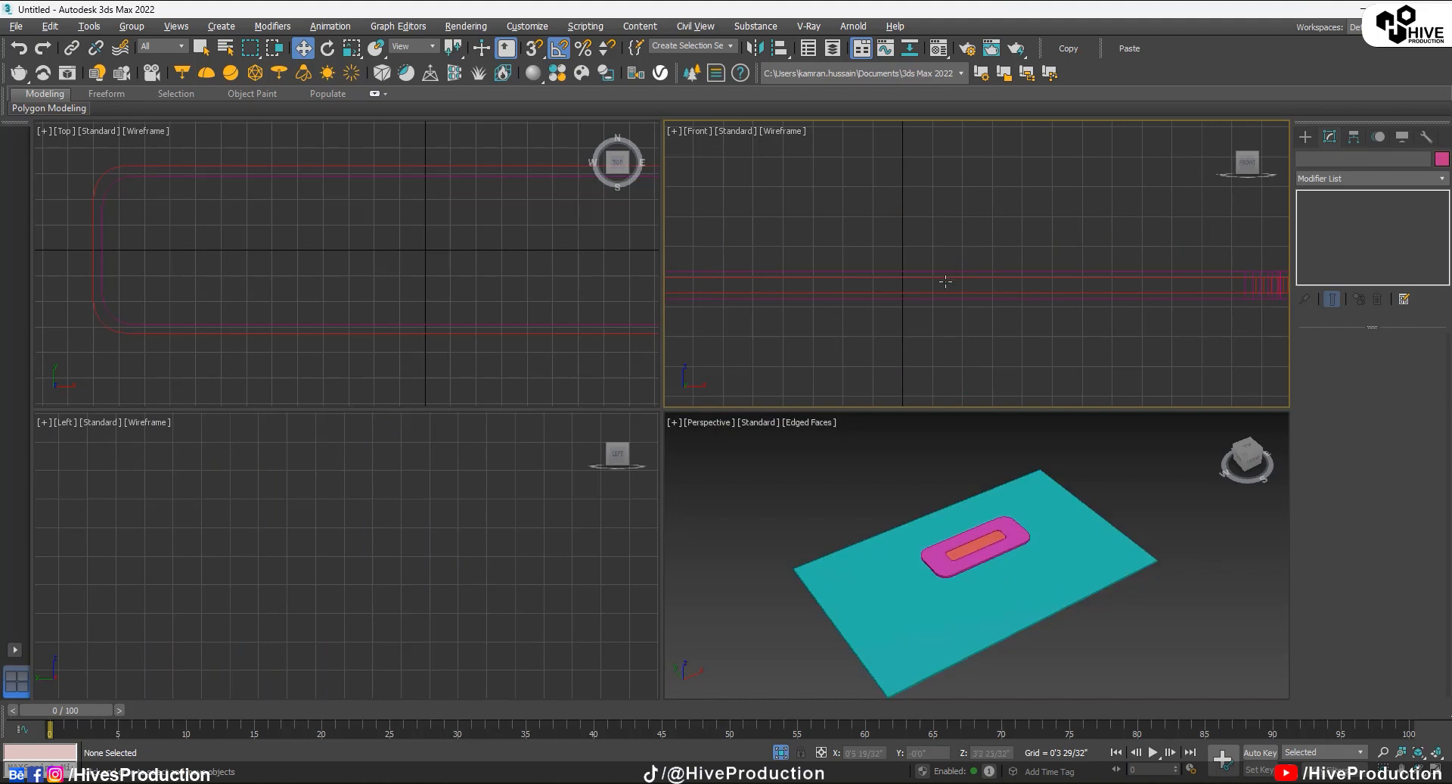
click(946, 278)
scroll(945, 280, down, 5)
shift+drag(939, 276, 939, 295)
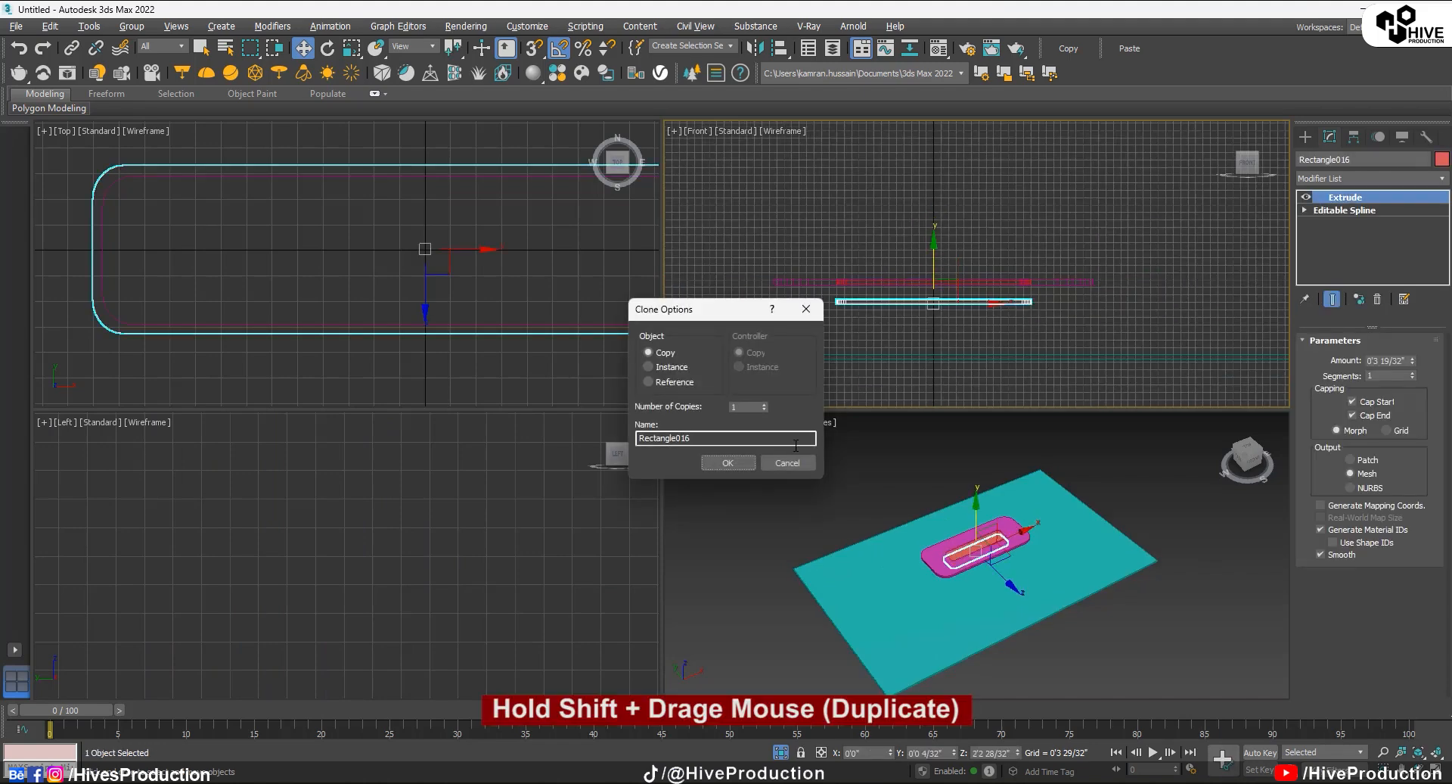
click(727, 464)
Step: Scale the lower copy up to about 136.8% in X and 149.7% in Y
right_click(439, 257)
key(r)
scroll(430, 247, down, 5)
mouse_move(431, 247)
mouse_down()
mouse_move(432, 201)
mouse_move(438, 218)
mouse_up()
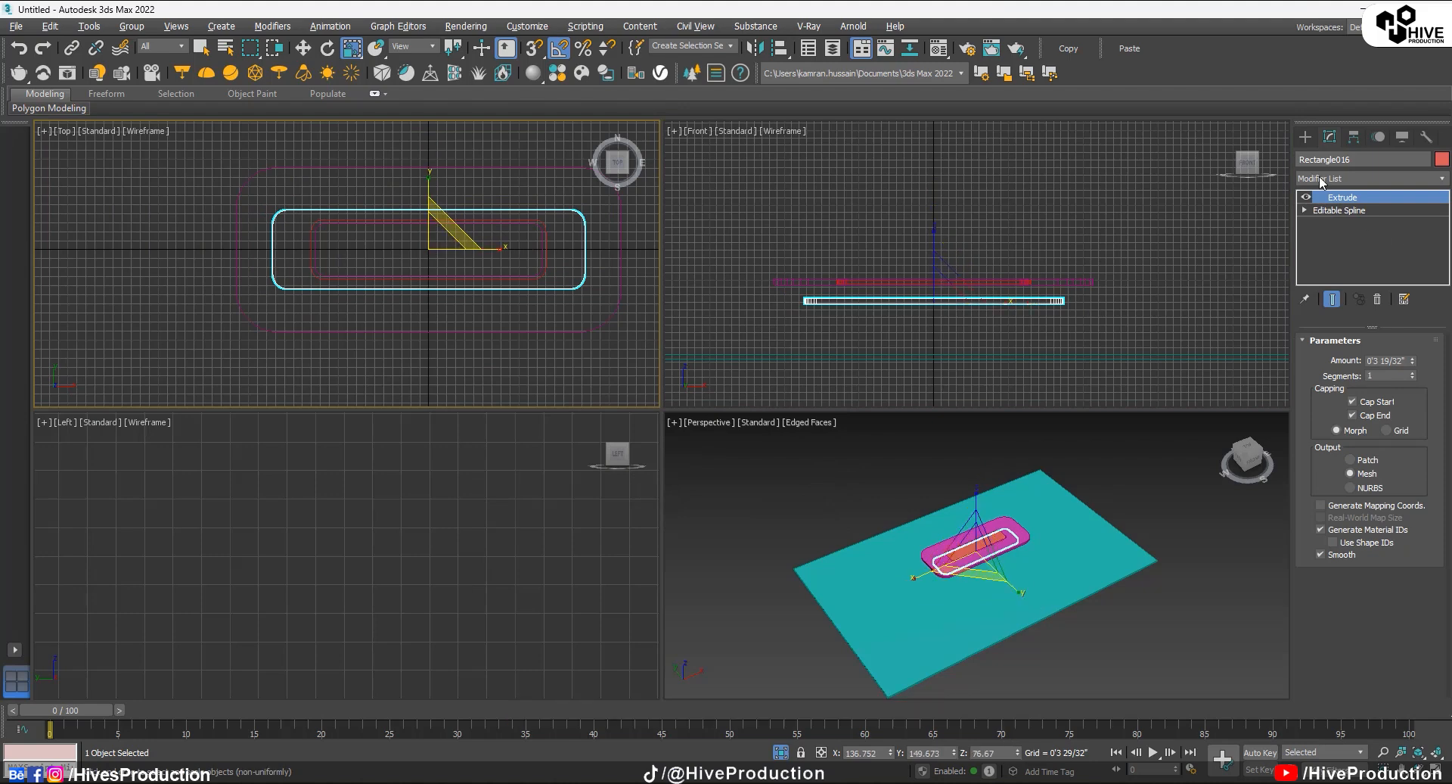
Step: Lengthen the copy along Y by moving the vertices on both of its long sides outward
click(1331, 222)
drag(260, 193, 637, 221)
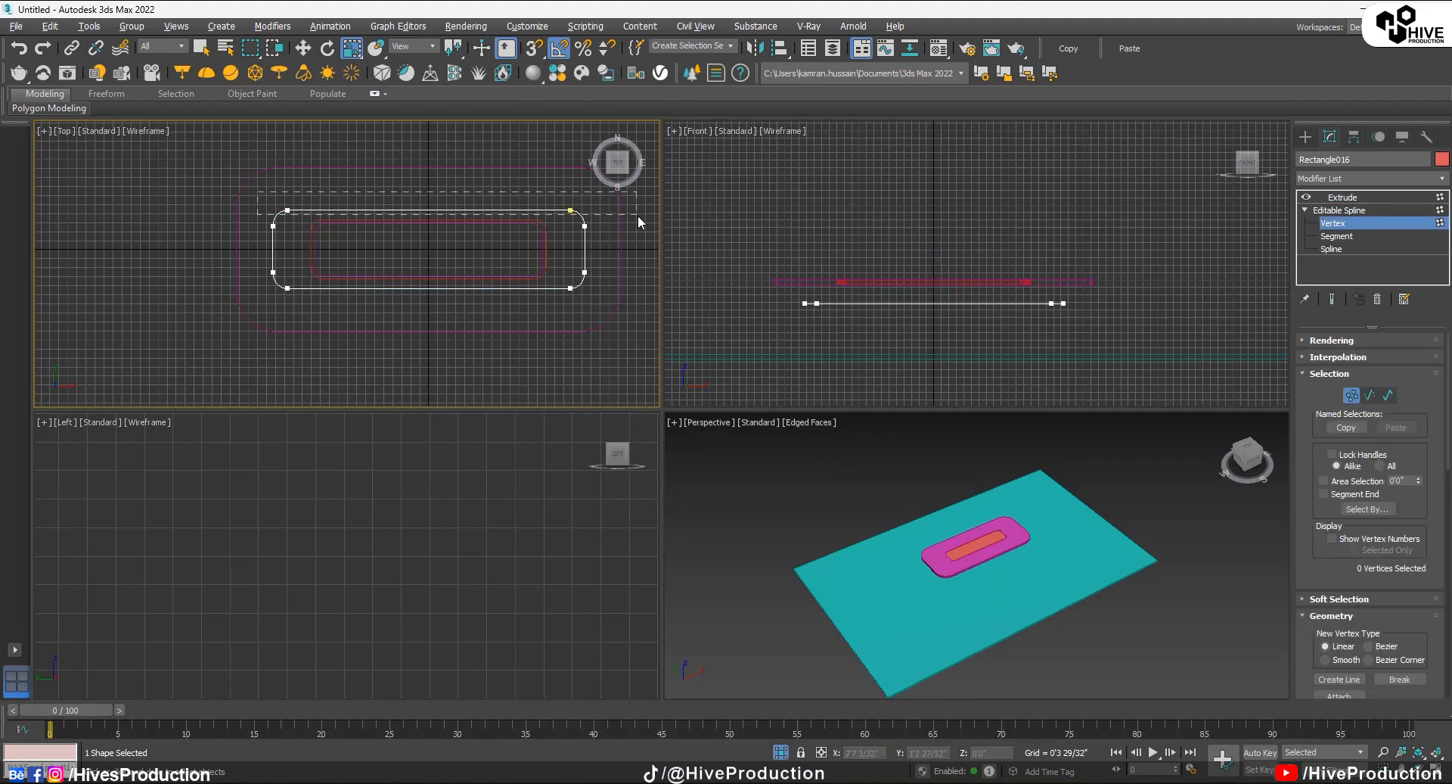
key(w)
drag(570, 172, 570, 159)
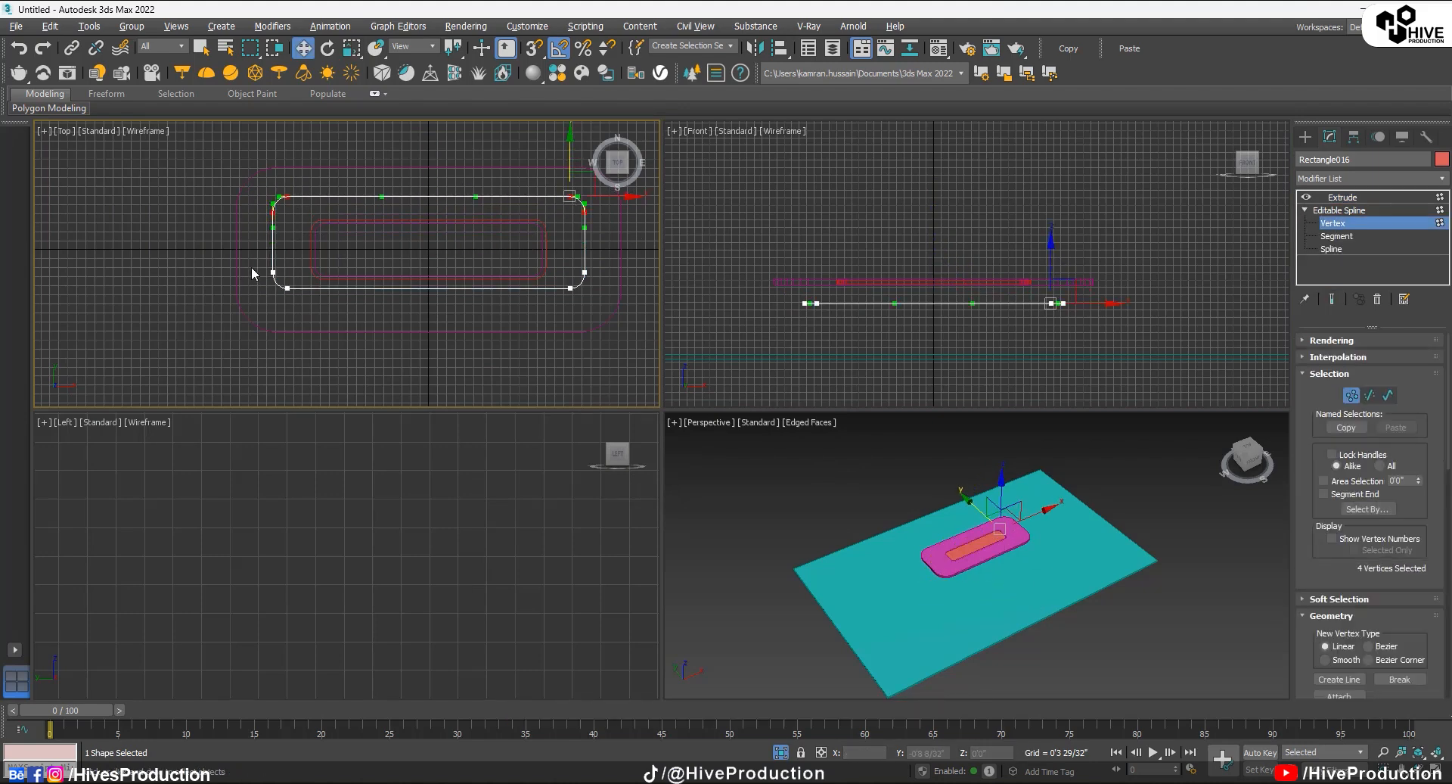
drag(251, 266, 593, 323)
drag(271, 255, 283, 254)
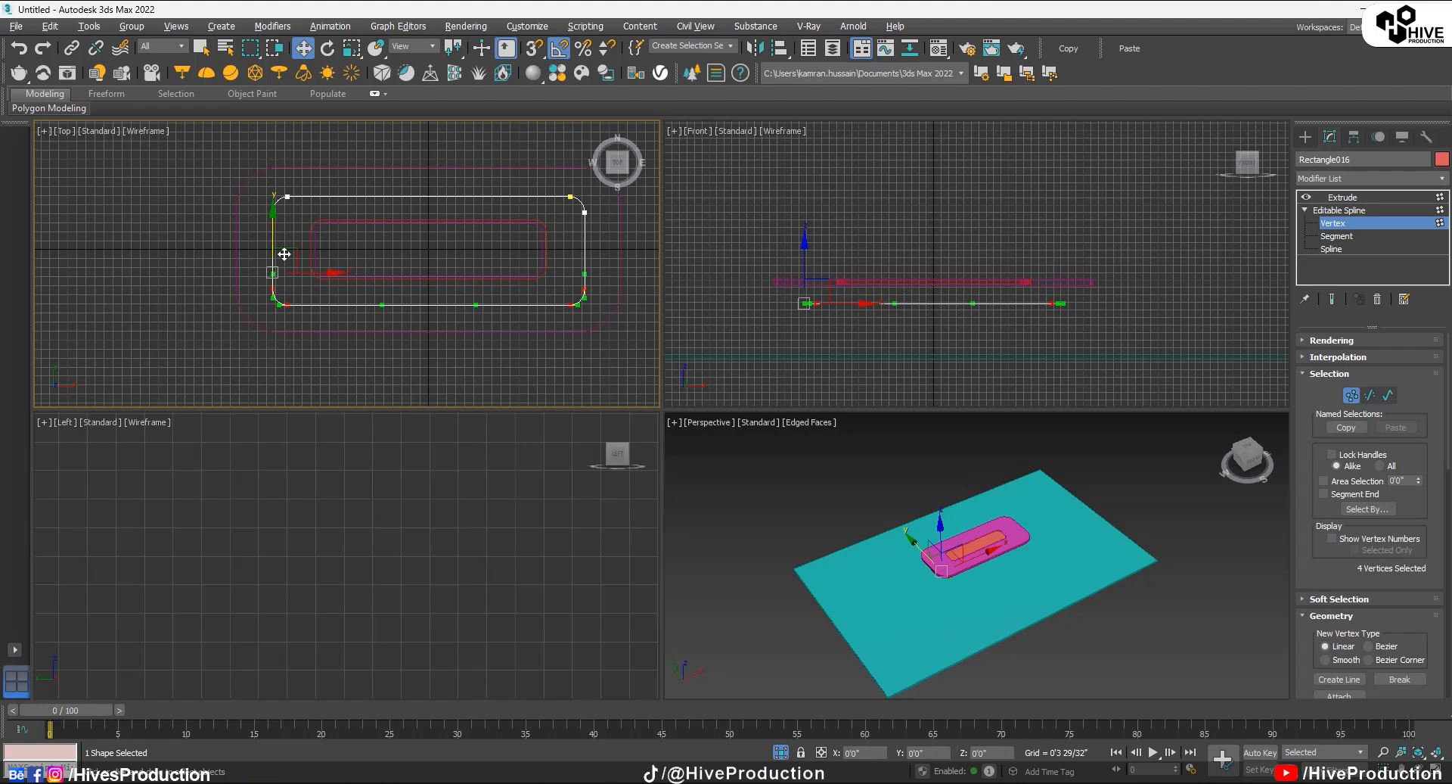
click(1343, 196)
Step: Lower the copy onto the floor and increase its extrusion to about 3'10 11/32" to form a base under the slab
click(941, 301)
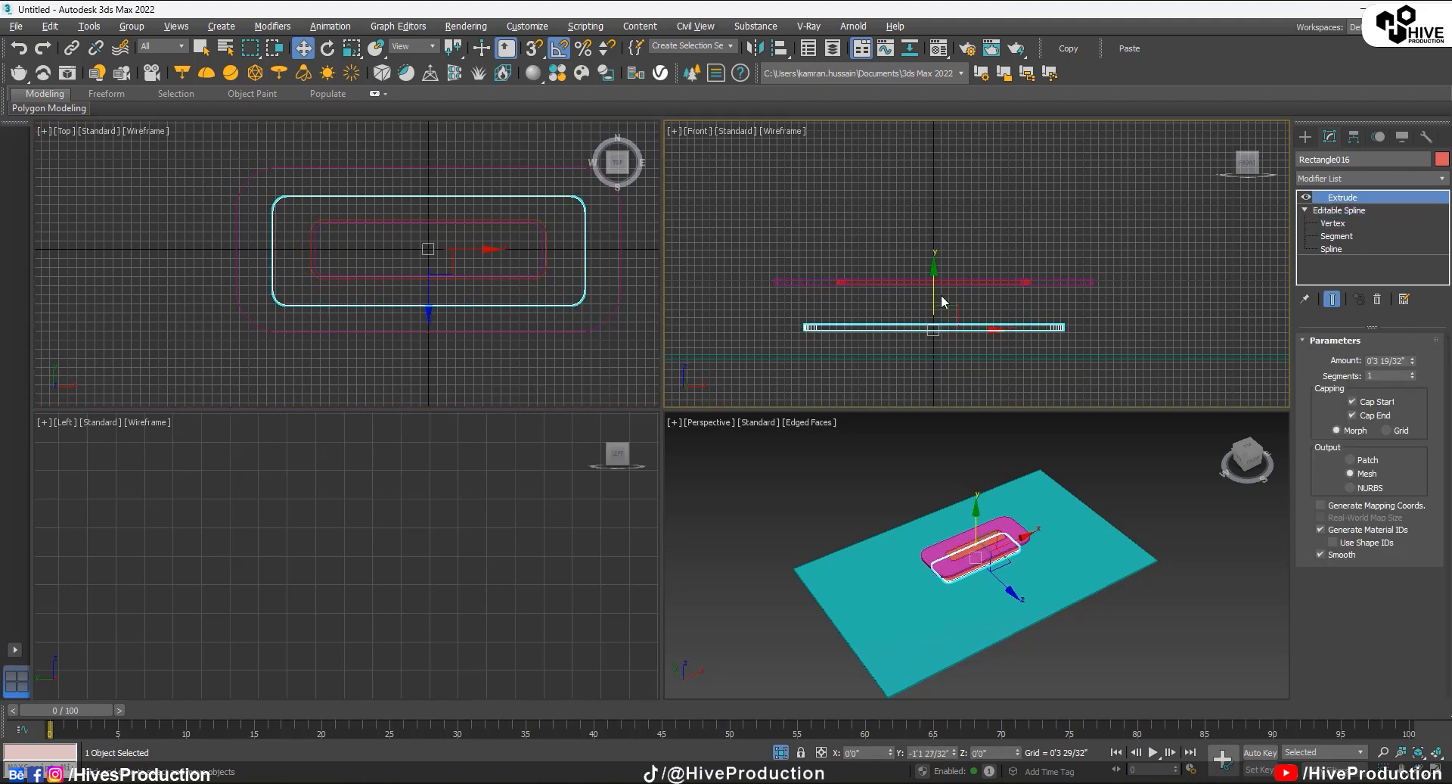
drag(942, 296, 947, 313)
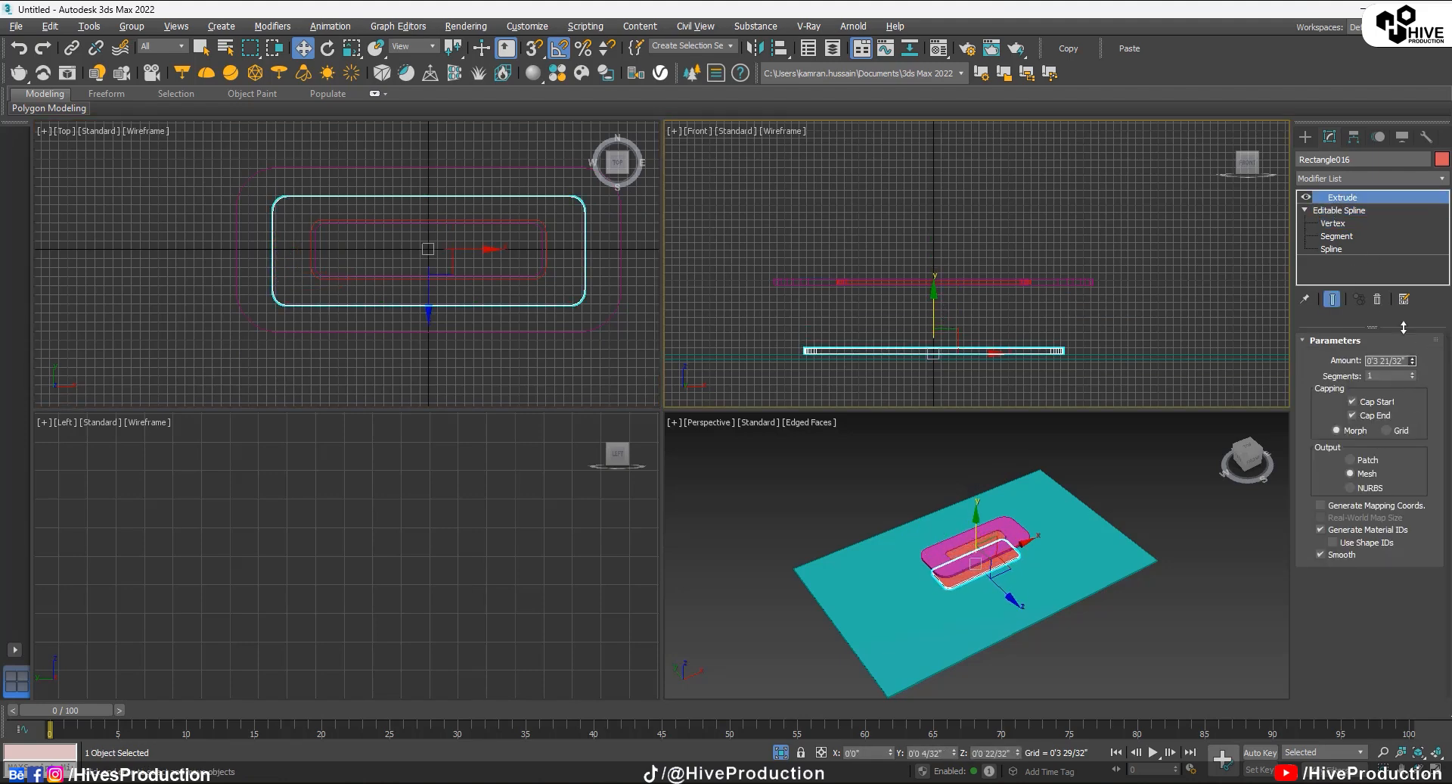
drag(1404, 326, 1385, 163)
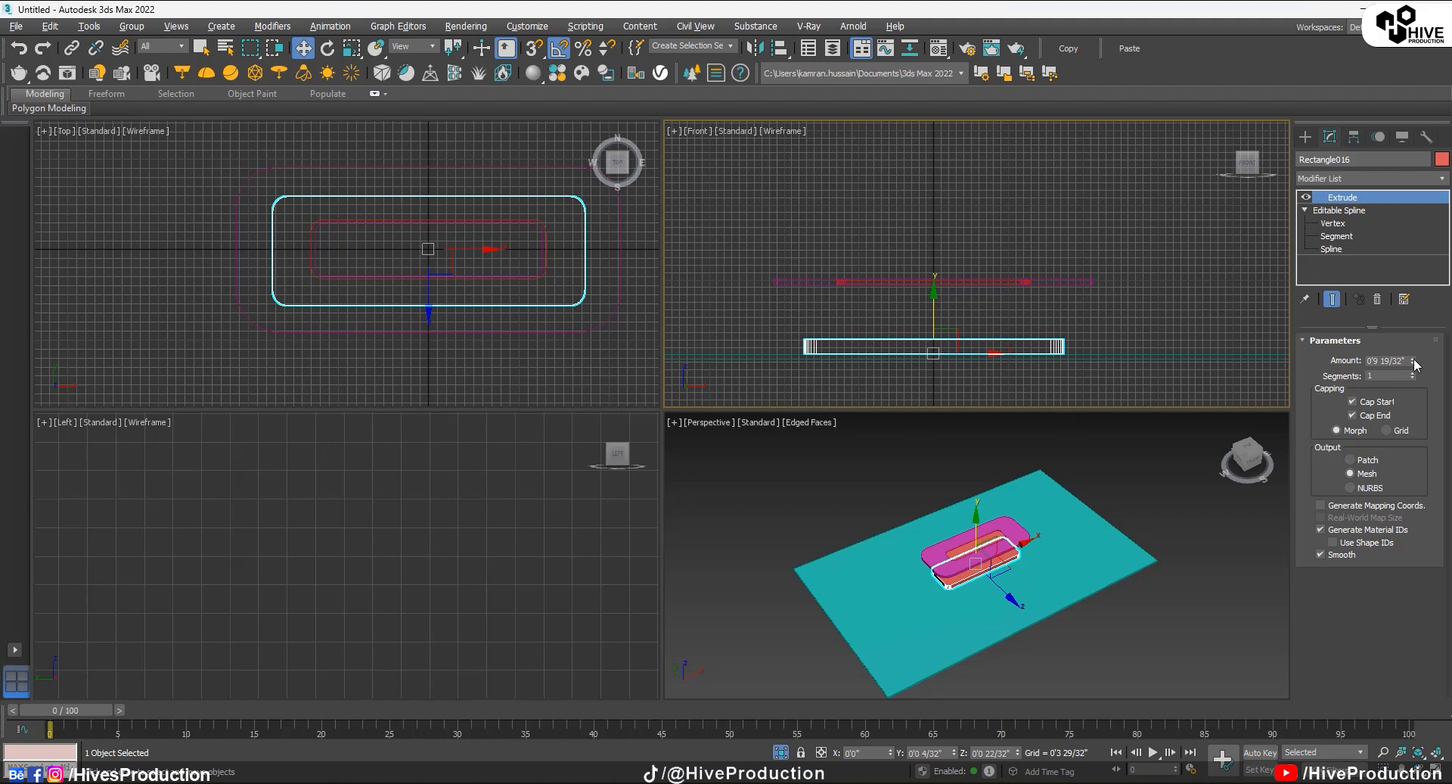
drag(1417, 365, 1233, 493)
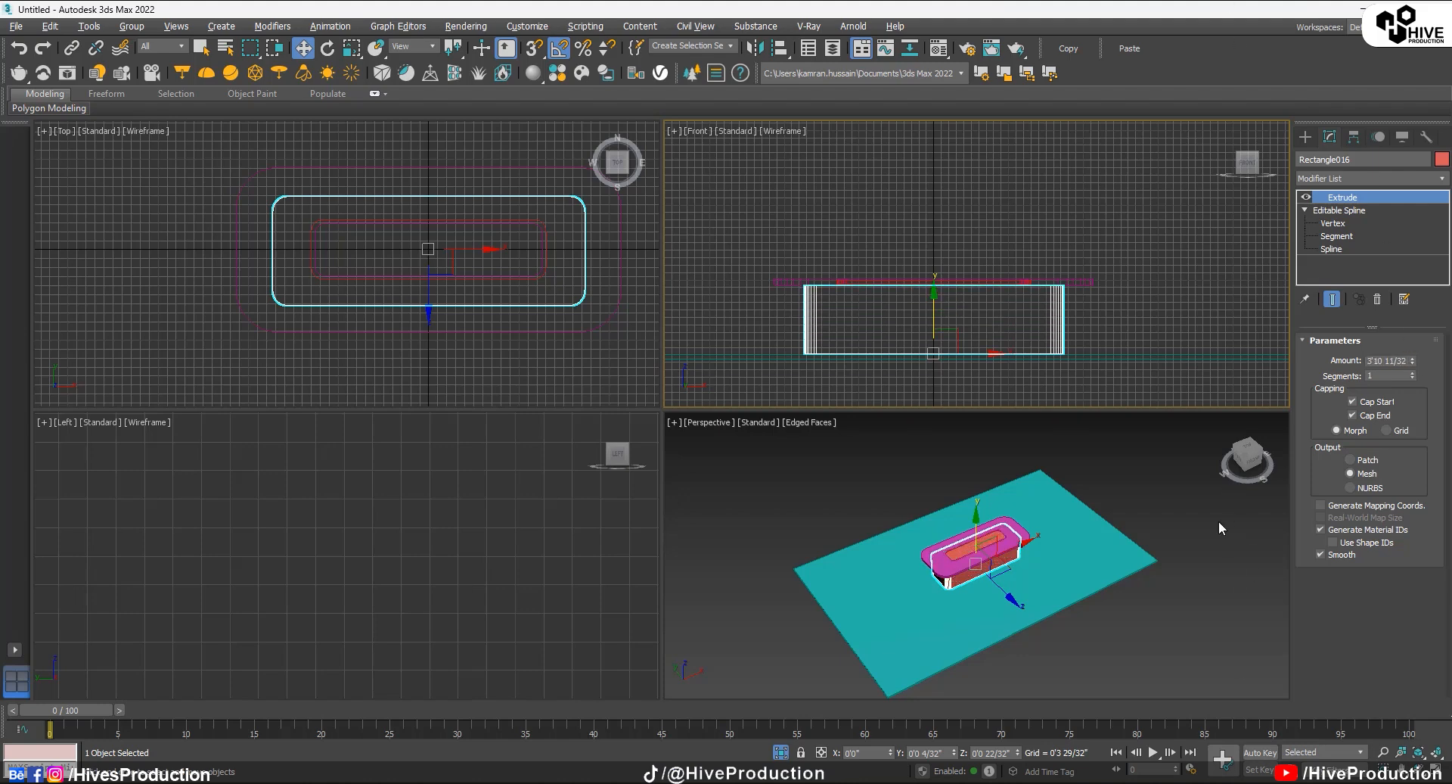
click(1200, 312)
click(1168, 623)
alt+middle_drag(1074, 628, 931, 593)
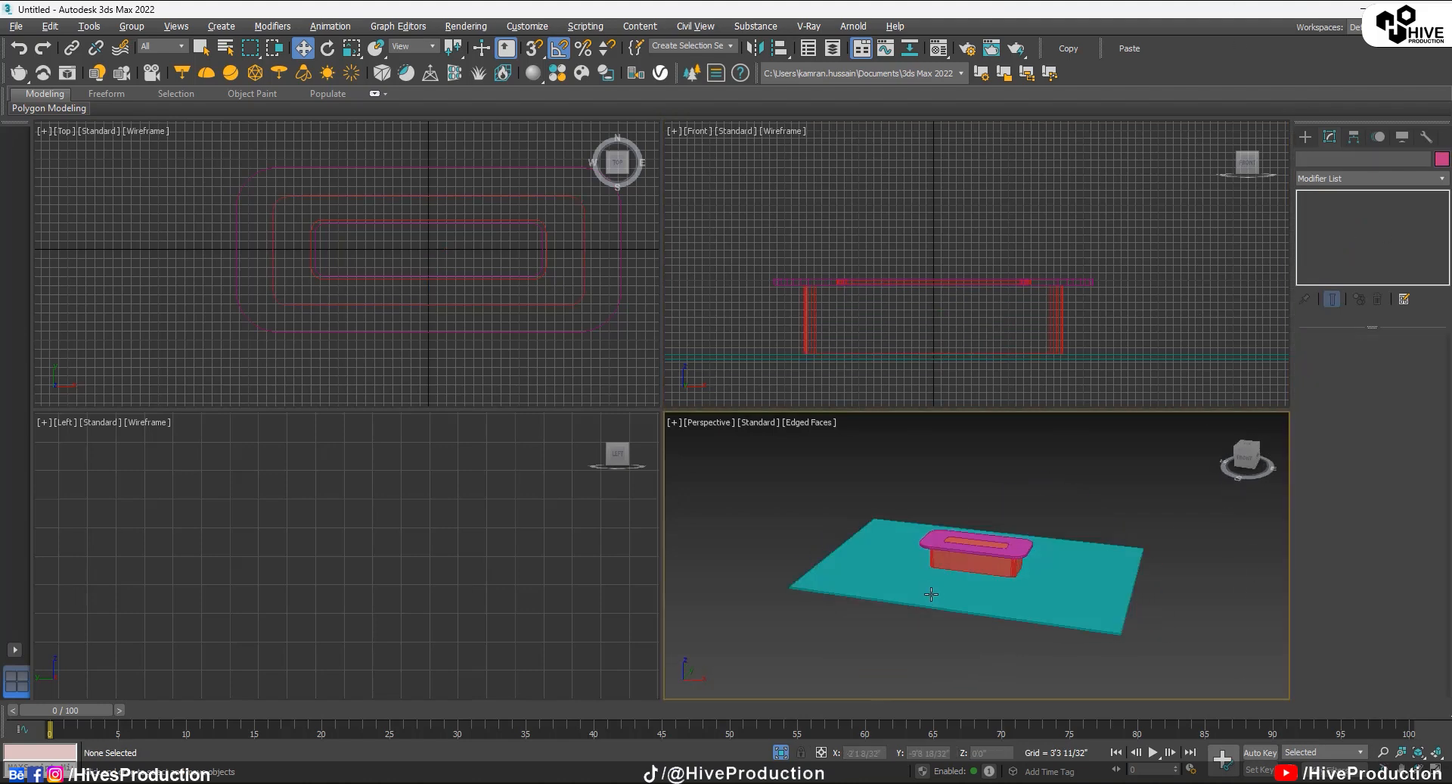
scroll(932, 582, up, 4)
alt+middle_drag(1086, 559, 1233, 567)
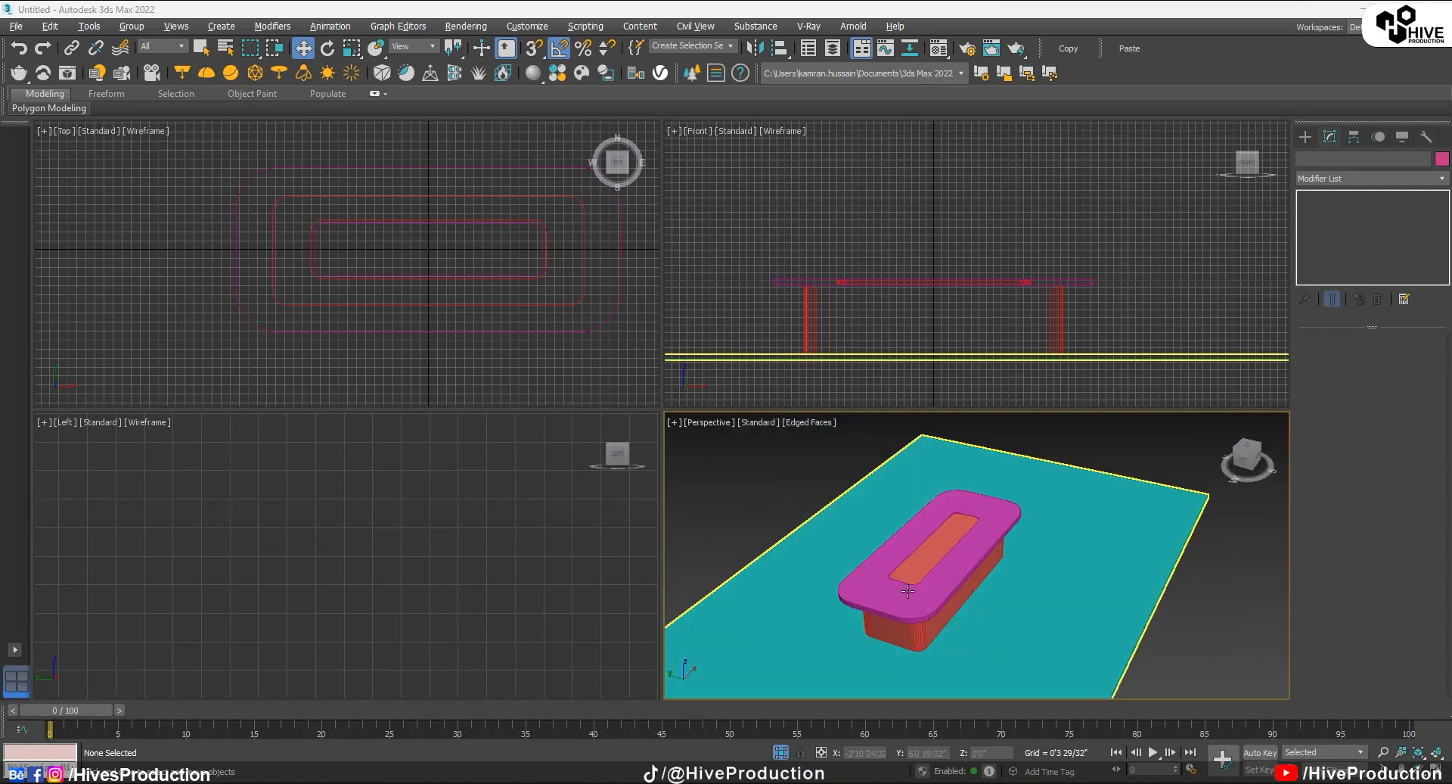
alt+middle_drag(991, 643, 950, 649)
Step: Copy the chair, laptop and books from the MeetingRoom_Interior.max scene and paste them into the untitled scene with the table
mouse_move(891, 782)
click(855, 724)
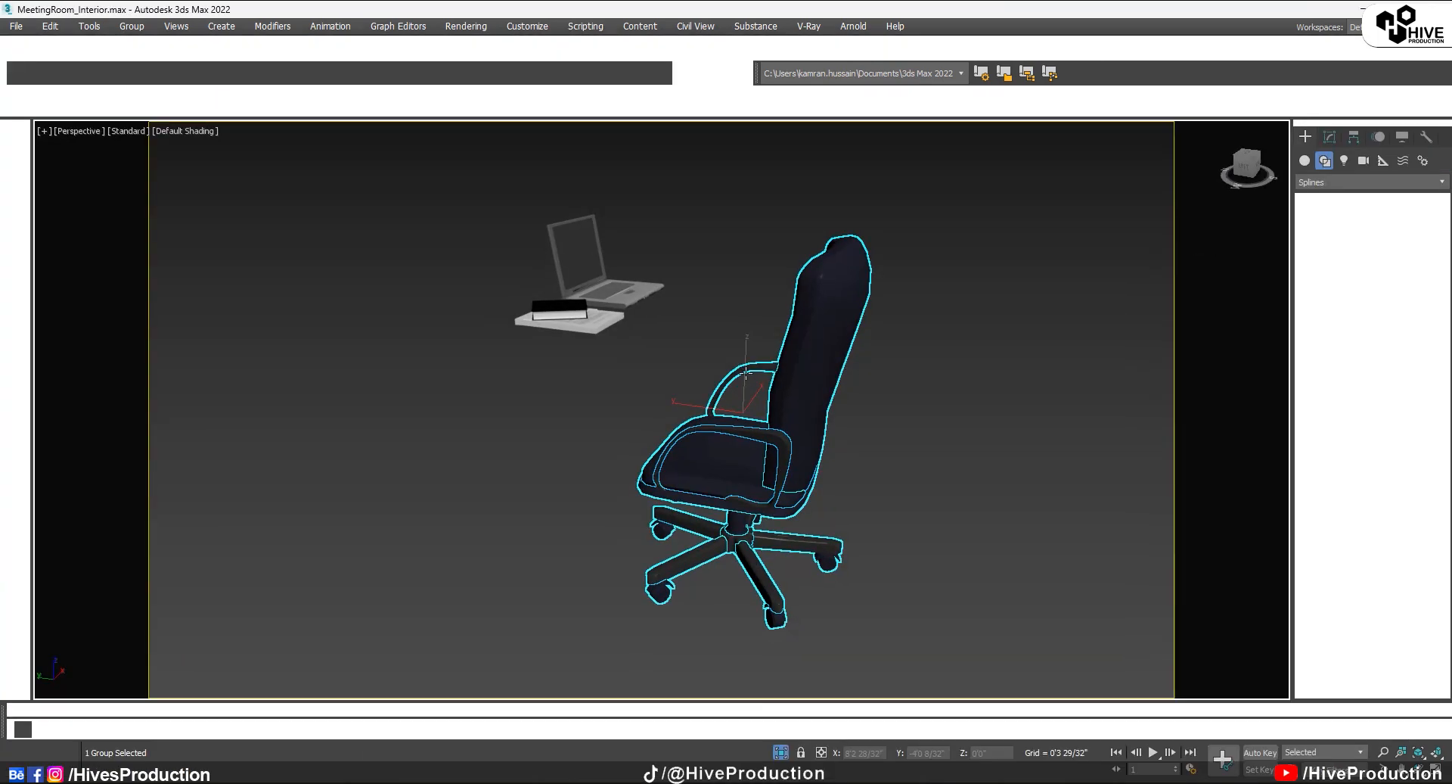
alt+middle_drag(764, 363, 746, 523)
scroll(746, 523, down, 4)
key(ctrl+a)
alt+middle_drag(1011, 529, 1065, 315)
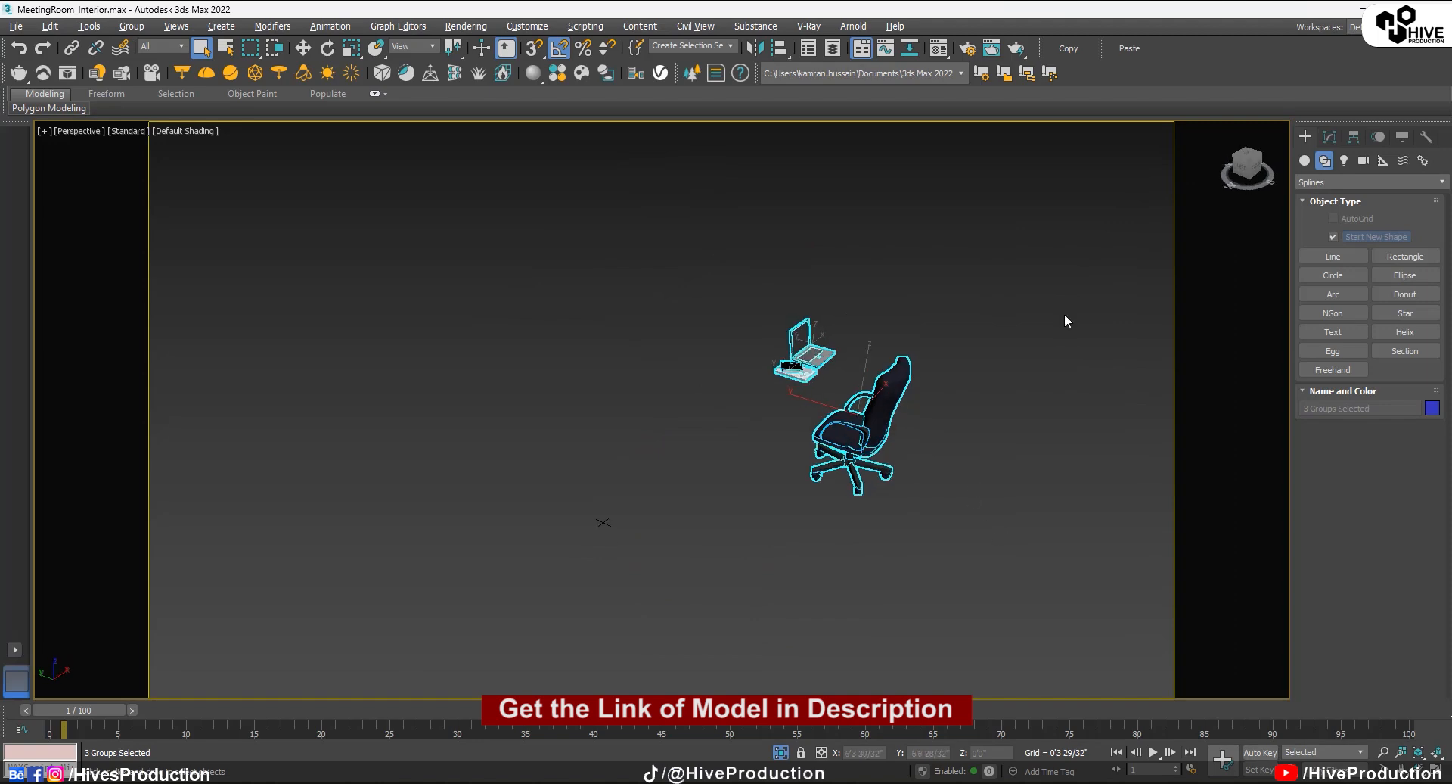
click(1076, 49)
key(alt+Tab)
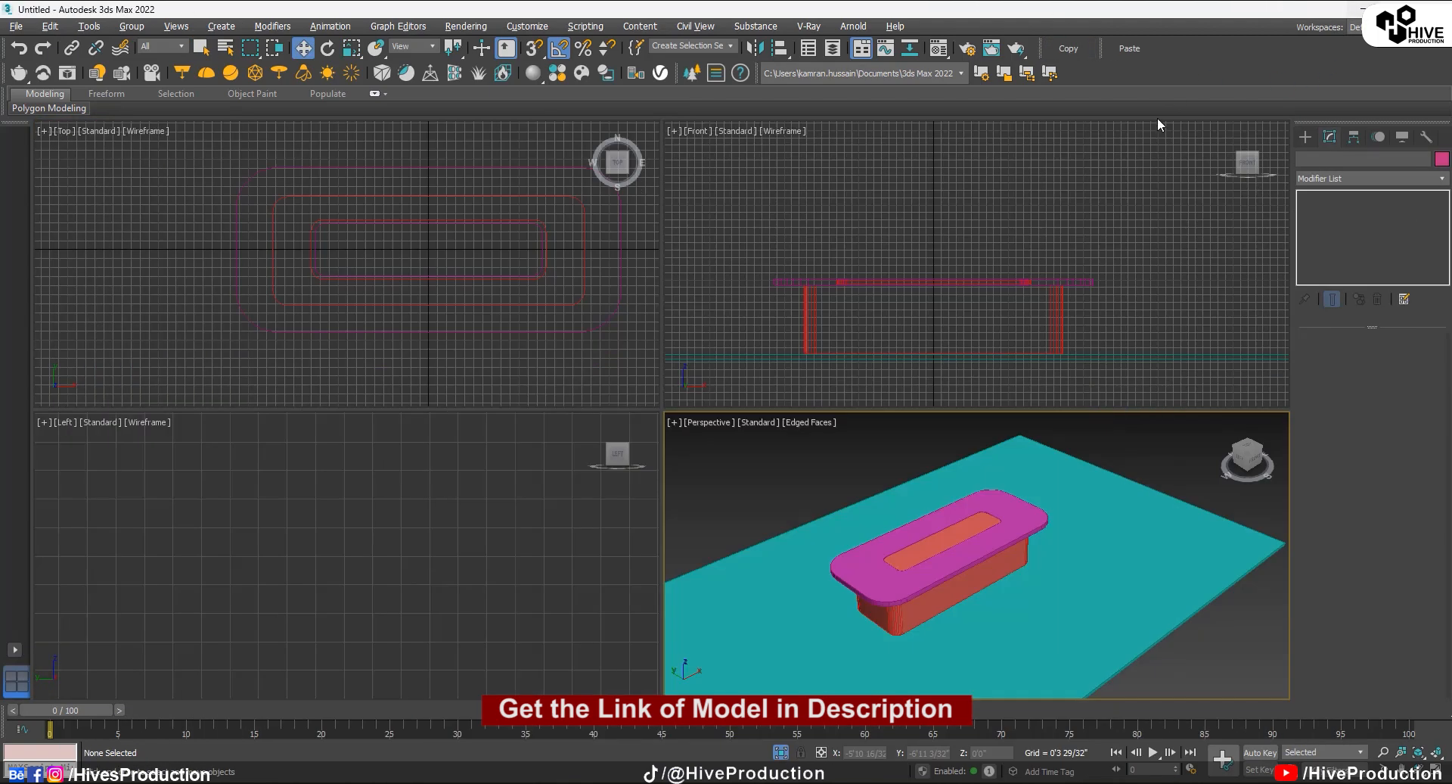
click(1131, 48)
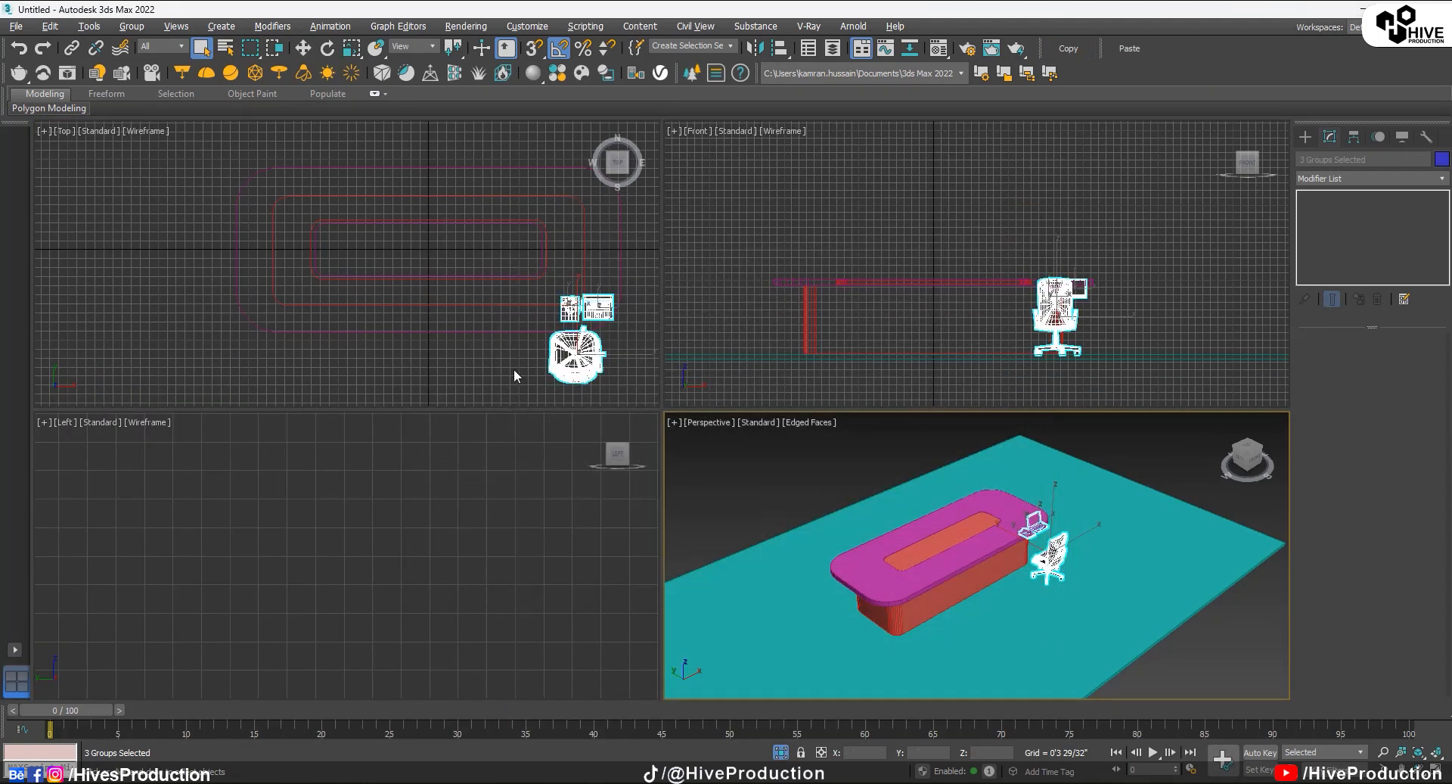
Step: Move the pasted chair, laptop and books together in plan, inward toward the long side of the table near its corner
right_click(514, 375)
key(alt+w)
key(w)
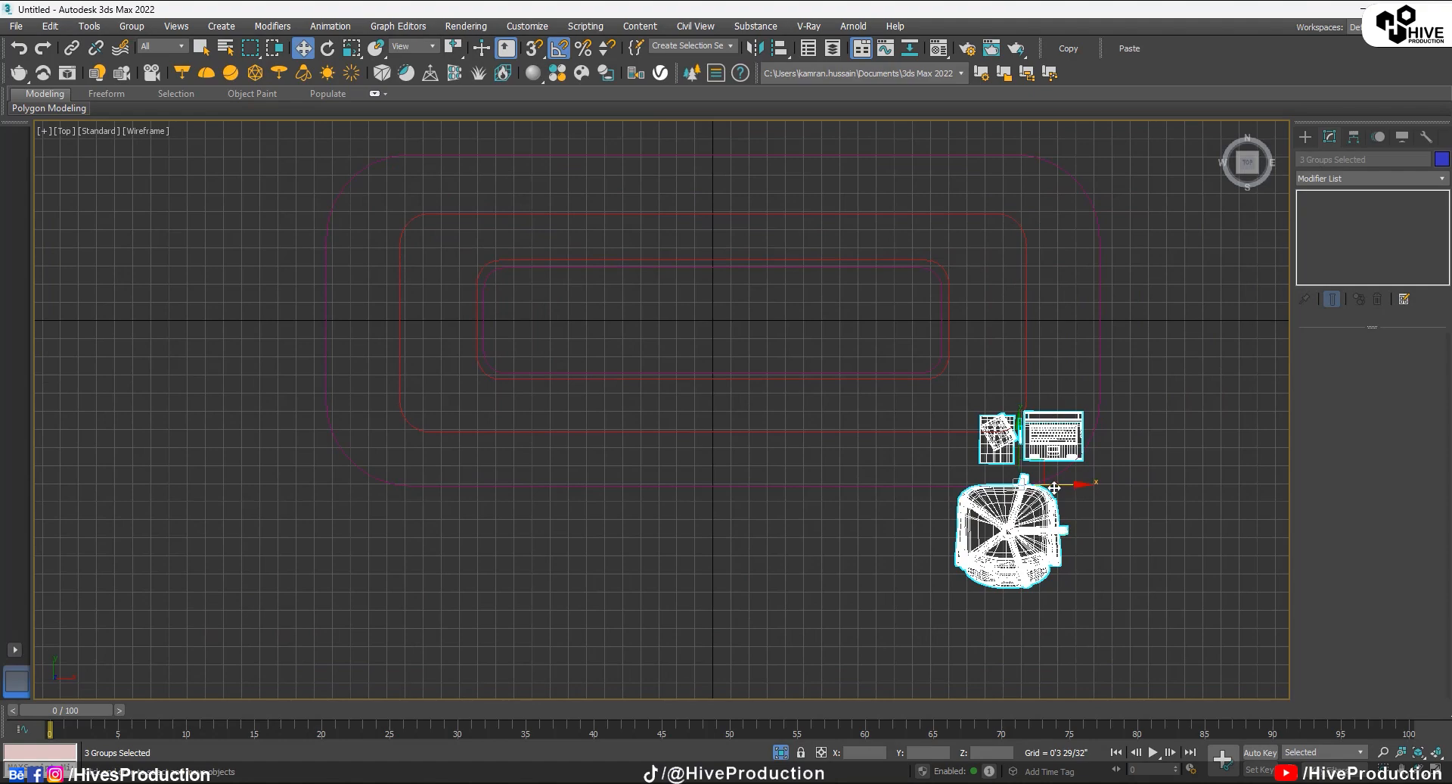
drag(1055, 488, 976, 433)
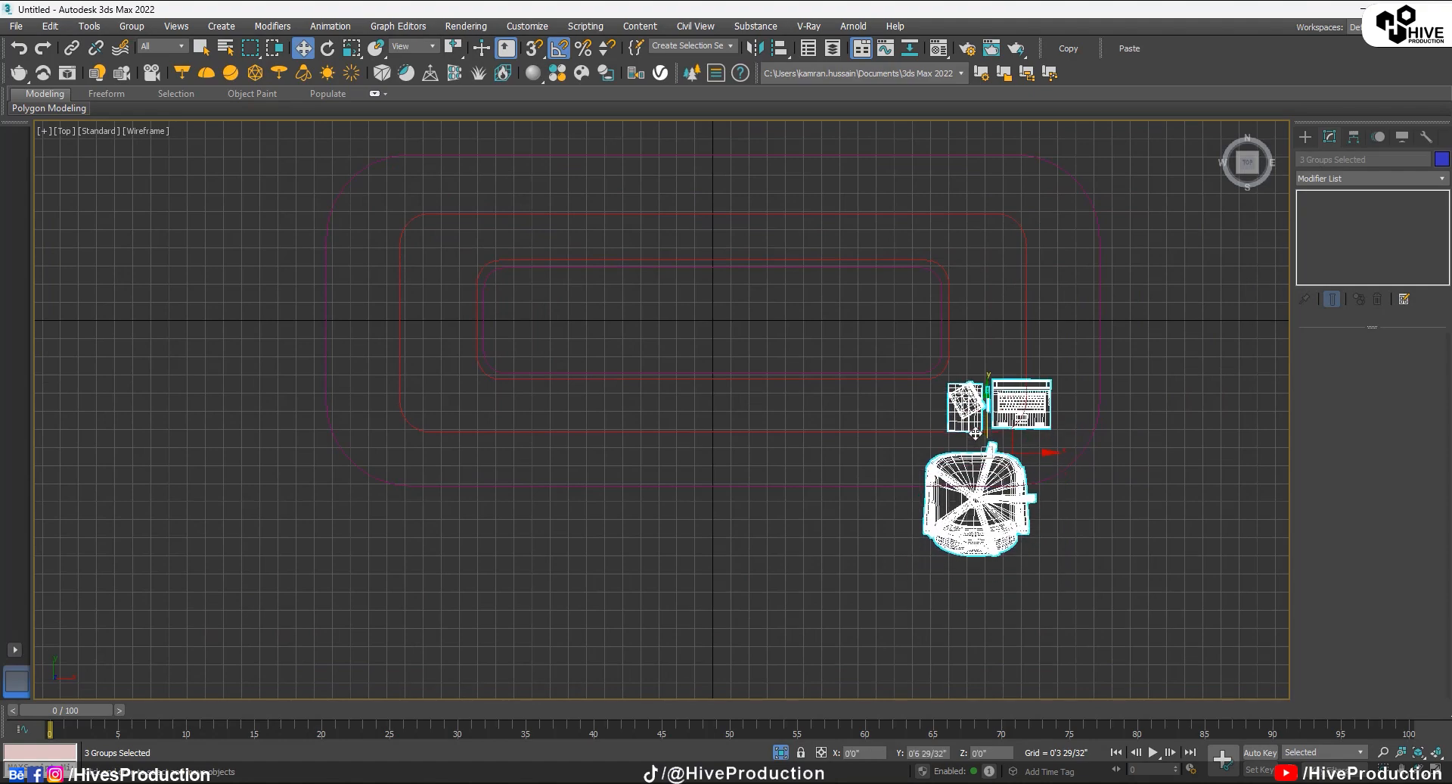
Step: Select only the laptop and book groups and raise them onto the tabletop
key(alt+w)
right_click(1090, 573)
key(alt+w)
key(z)
alt+middle_drag(787, 473, 817, 443)
middle_drag(729, 523, 683, 371)
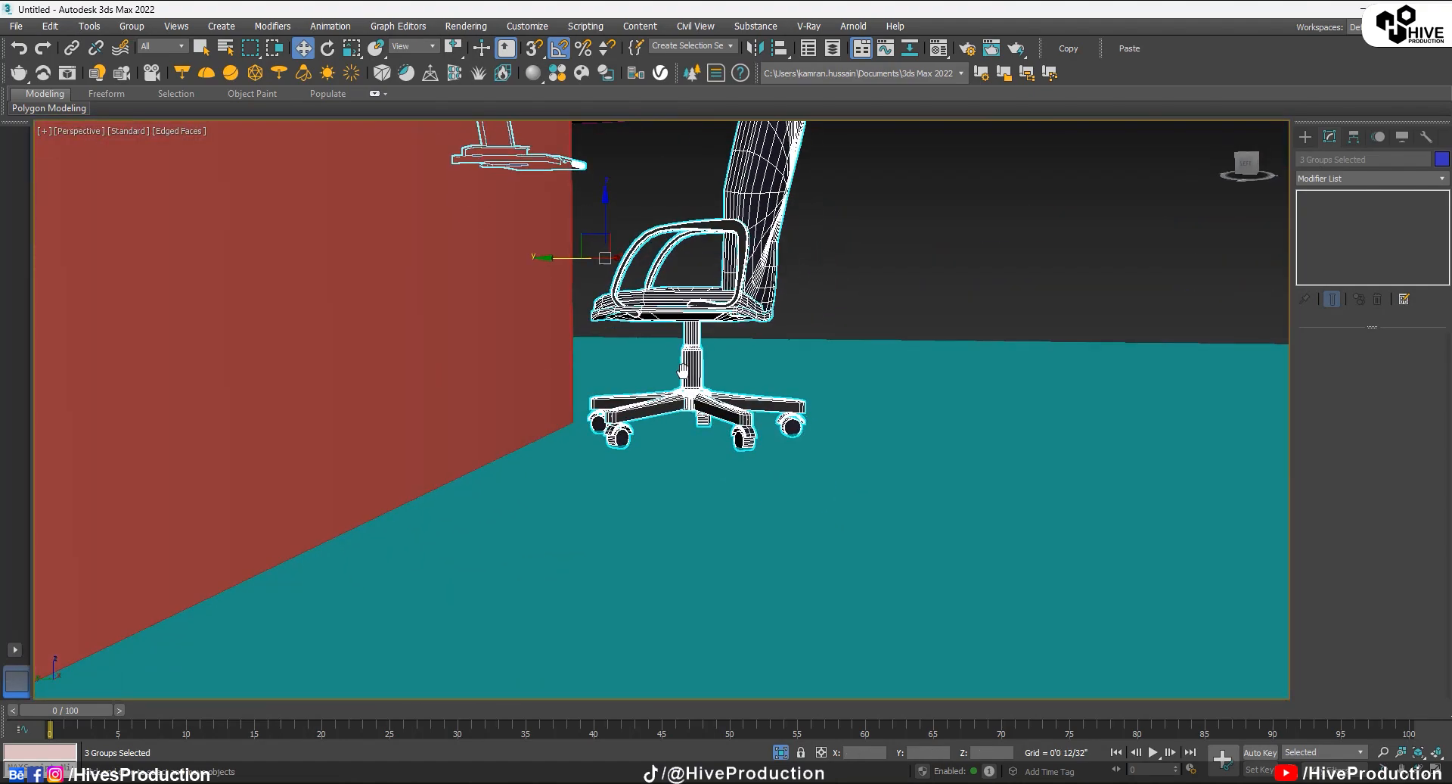
scroll(615, 242, down, 4)
alt+middle_drag(615, 242, 591, 282)
click(631, 240)
scroll(590, 228, up, 8)
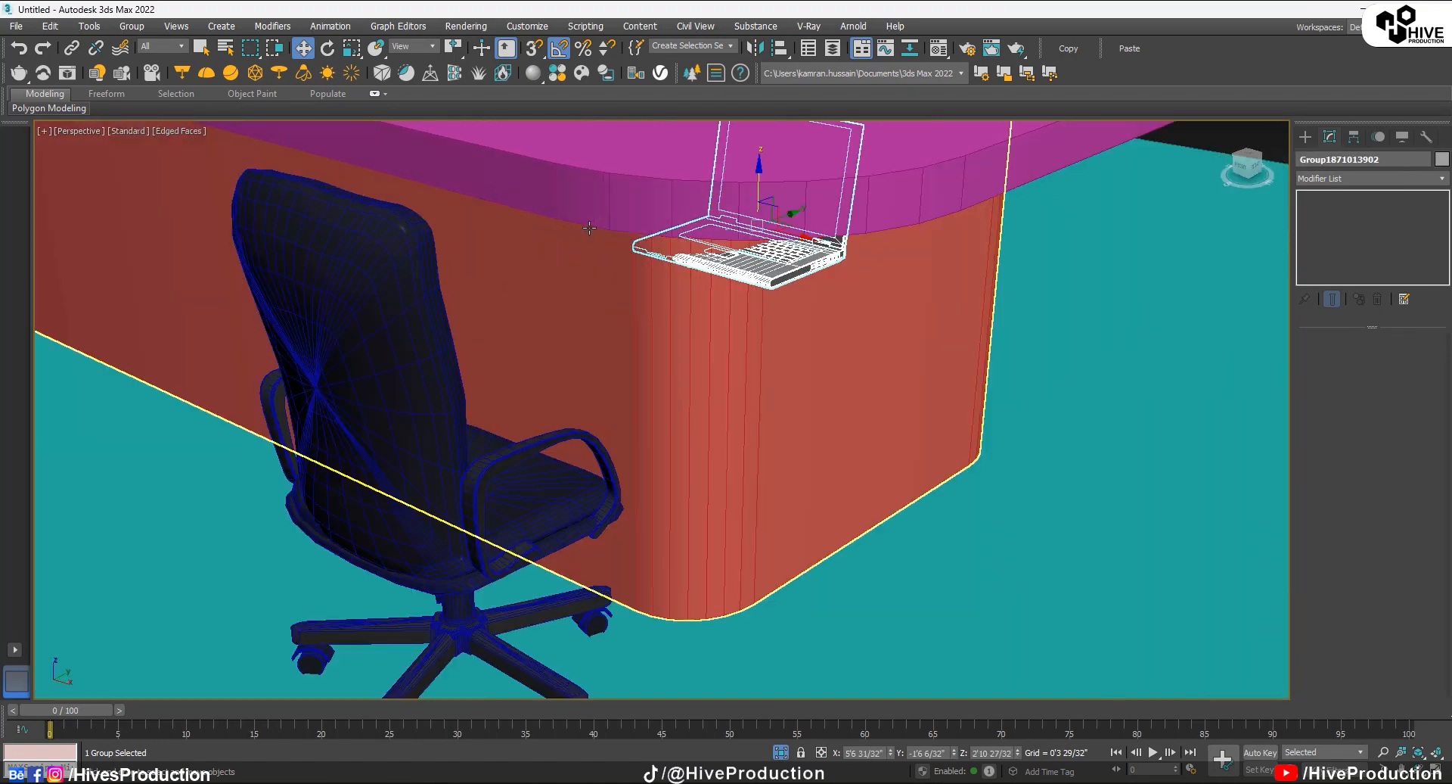
key(F3)
ctrl+click(603, 238)
key(F3)
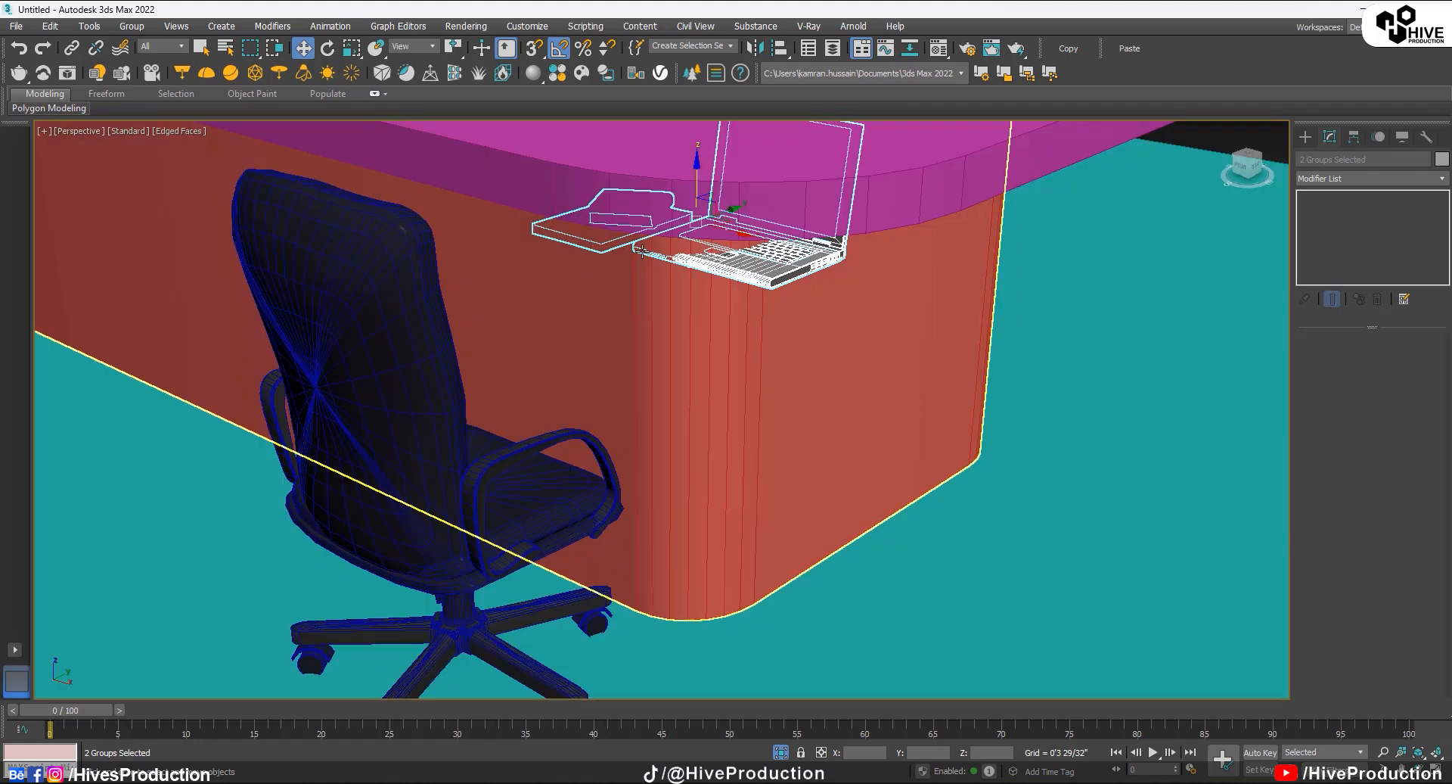
alt+middle_drag(606, 242, 730, 328)
drag(729, 328, 708, 195)
Step: Shift the laptop and books slightly along X in plan so they line up with the chair
key(alt+w)
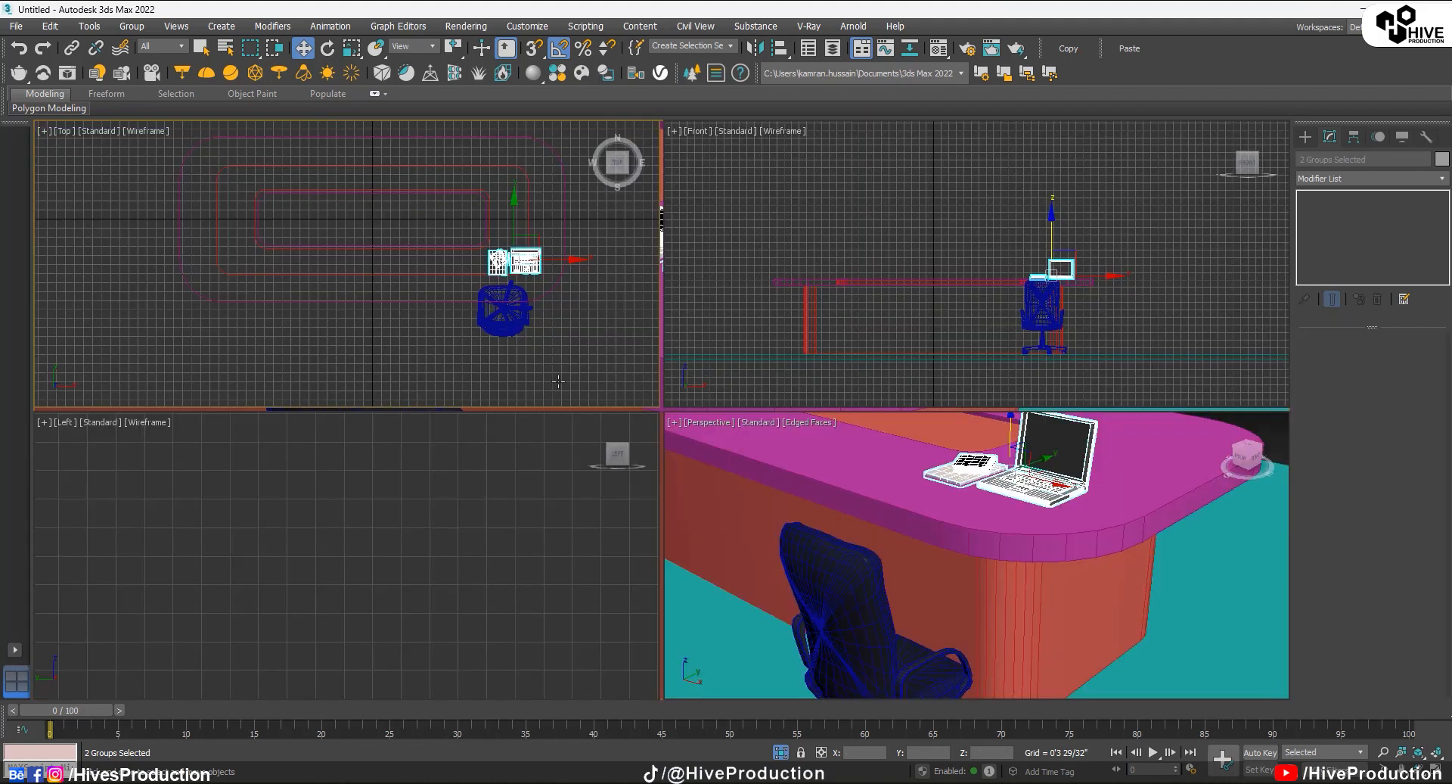
right_click(620, 258)
key(alt+w)
drag(1001, 374, 976, 379)
Step: Group the laptop, books and chair as Accessories and make three evenly spaced copies along the table's long side
ctrl+click(974, 514)
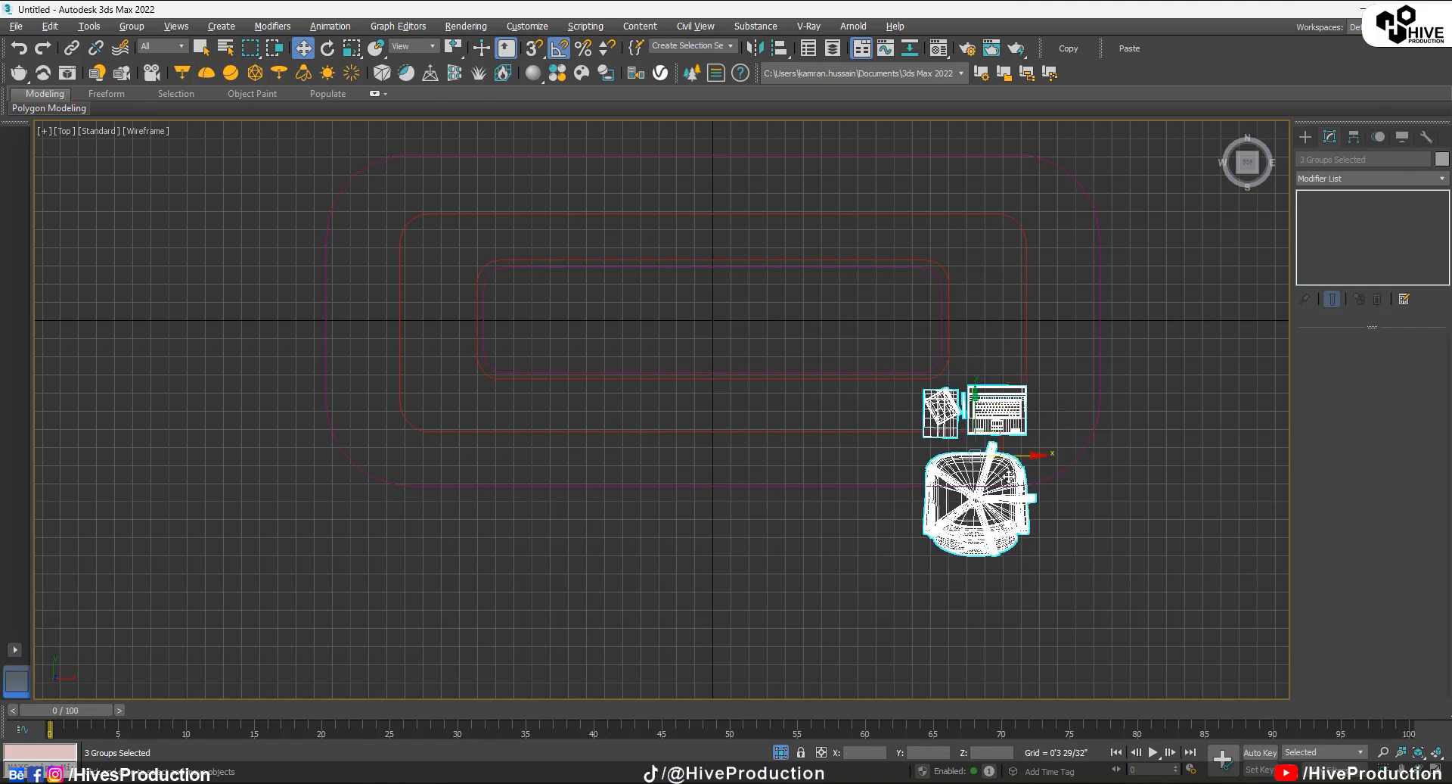
click(134, 27)
click(132, 50)
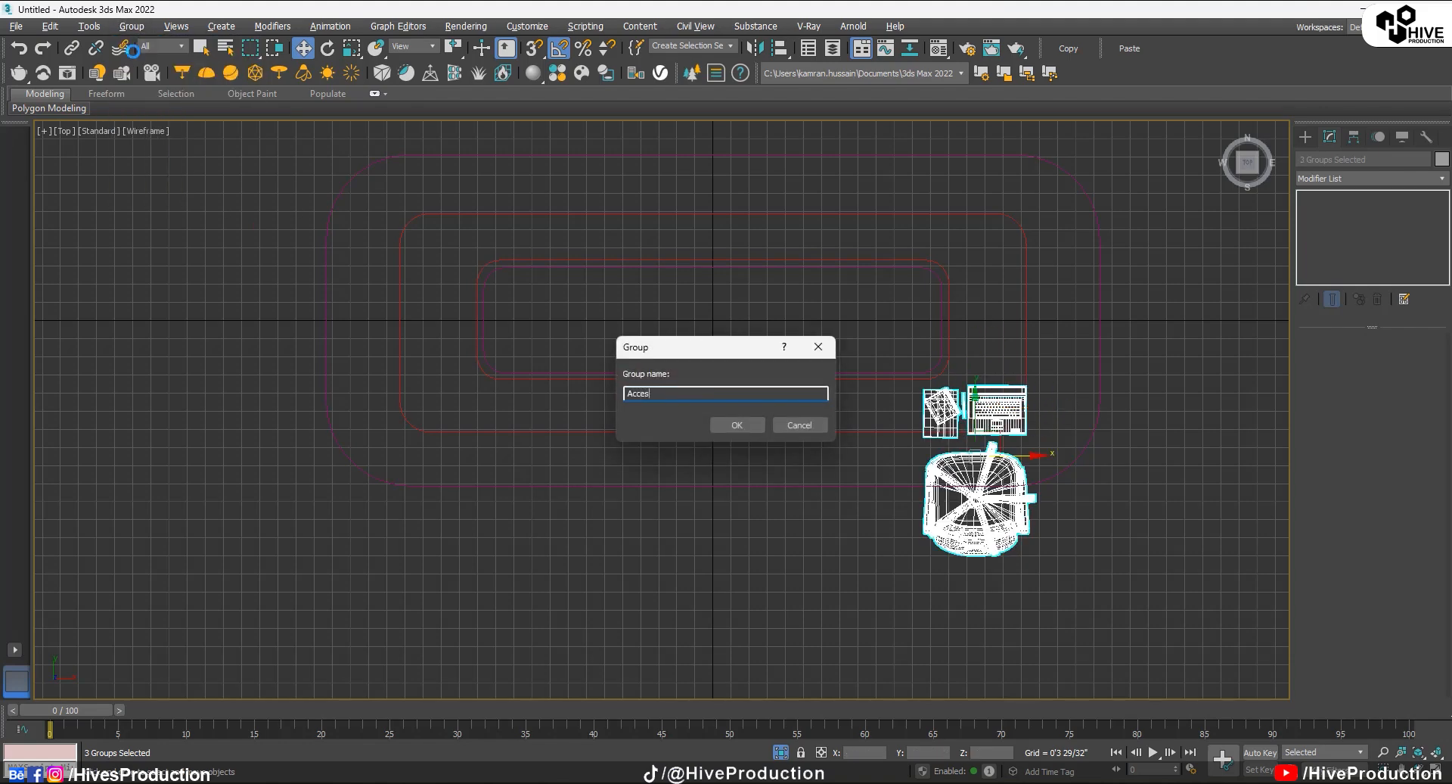
text(Accessories)
key(Return)
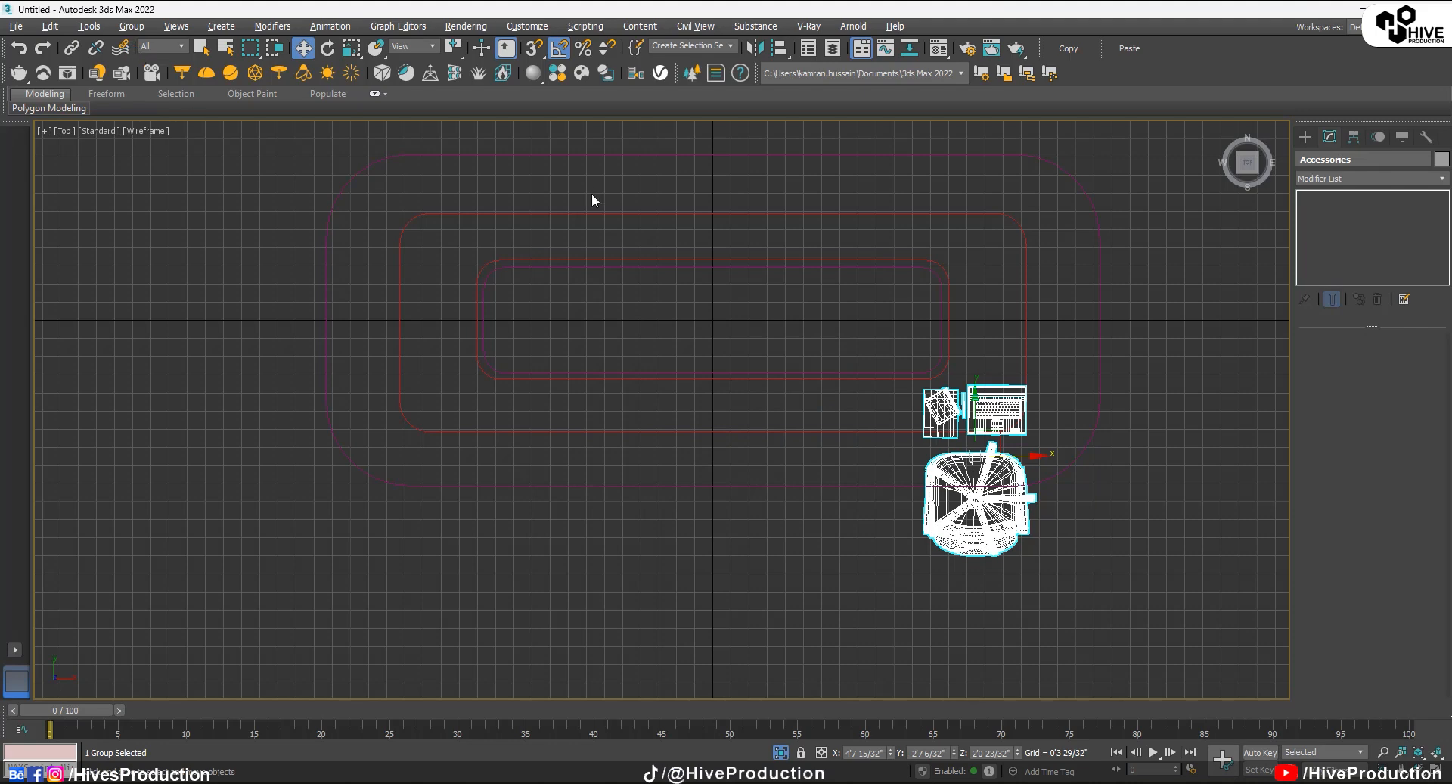
shift+drag(1010, 457, 865, 494)
click(737, 461)
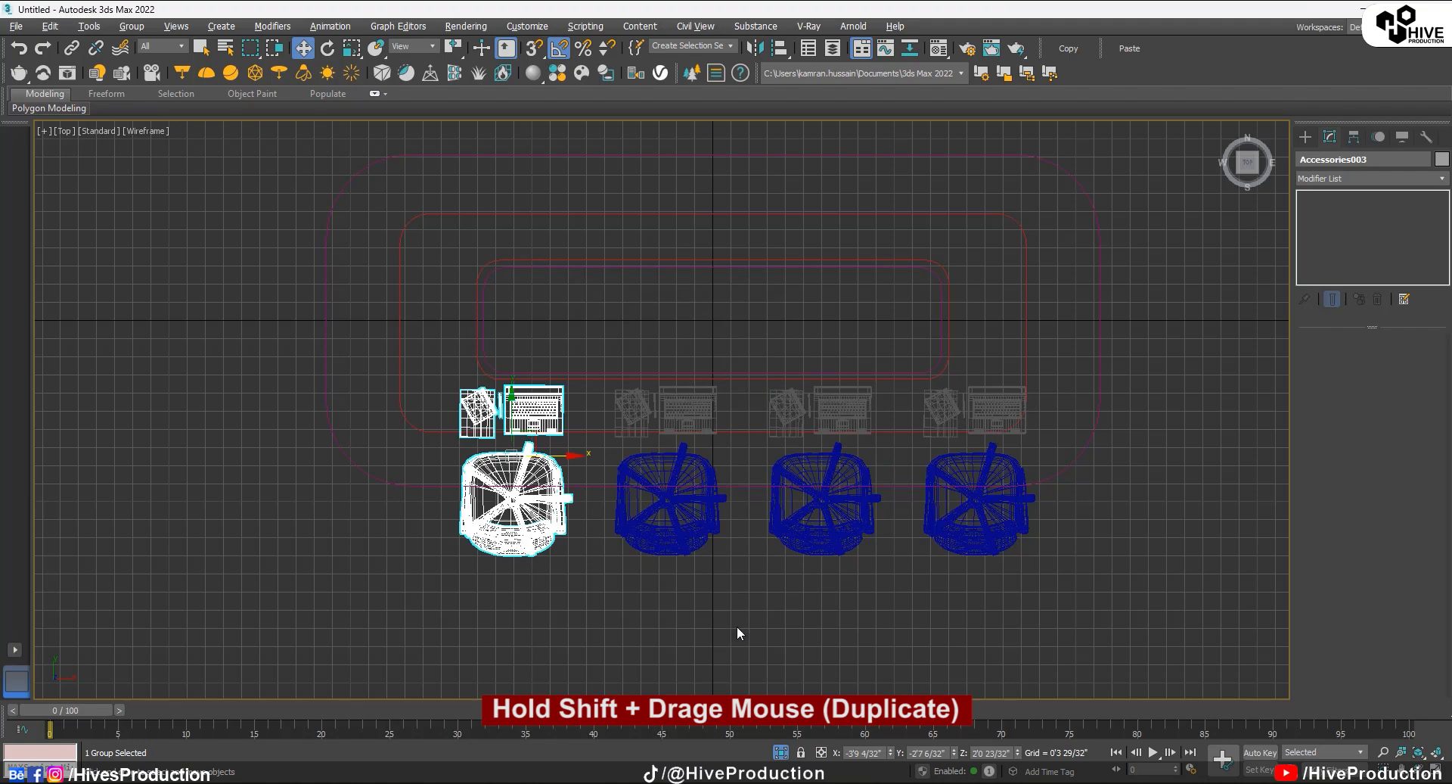
Step: Select all four Accessories sets and copy the row along Y toward the opposite side of the table
ctrl+click(976, 546)
ctrl+click(822, 530)
ctrl+click(668, 514)
middle_drag(741, 422, 727, 498)
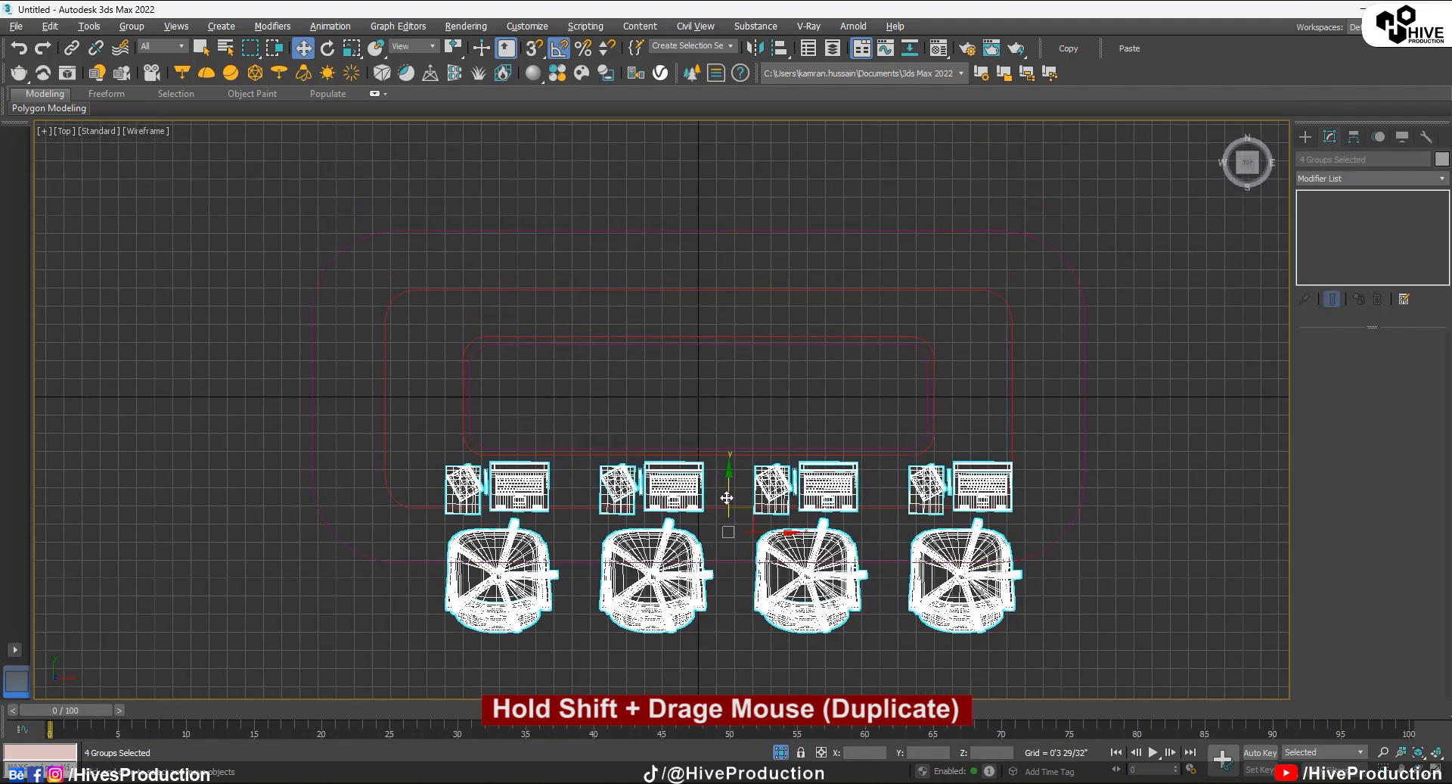
shift+drag(727, 498, 727, 318)
click(734, 463)
Step: Rotate the copied row 180° and move it to the opposite long side so its chairs face the table
key(e)
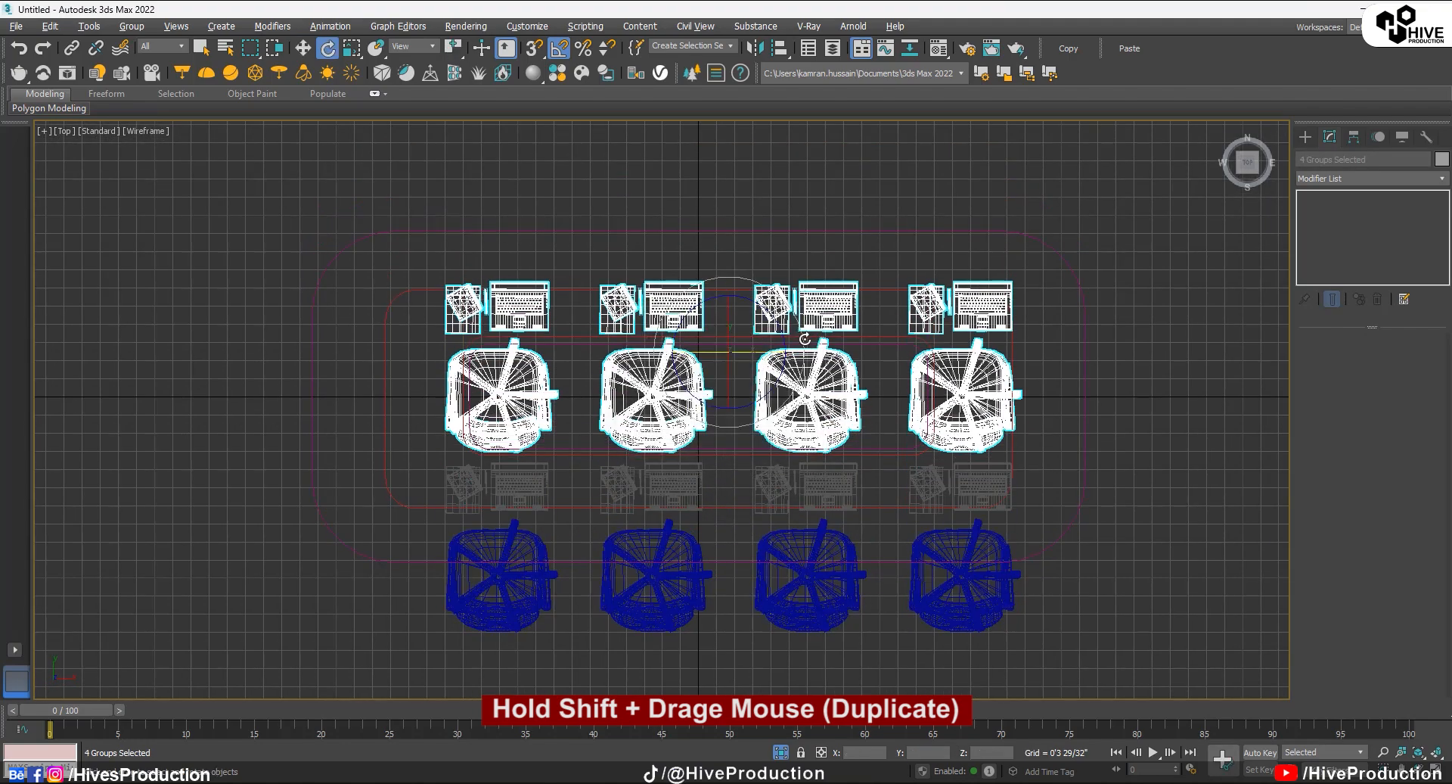
drag(805, 339, 730, 227)
key(w)
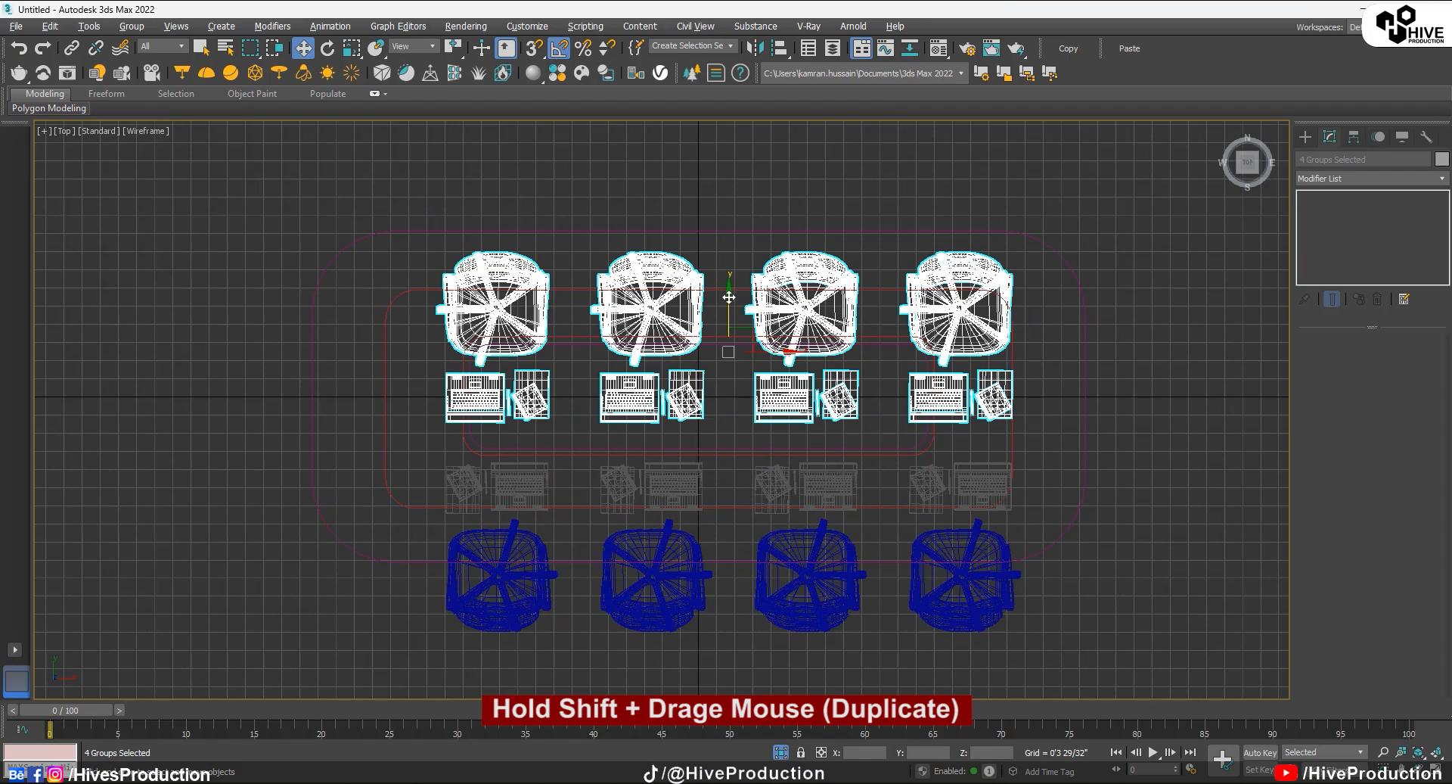
drag(729, 298, 724, 206)
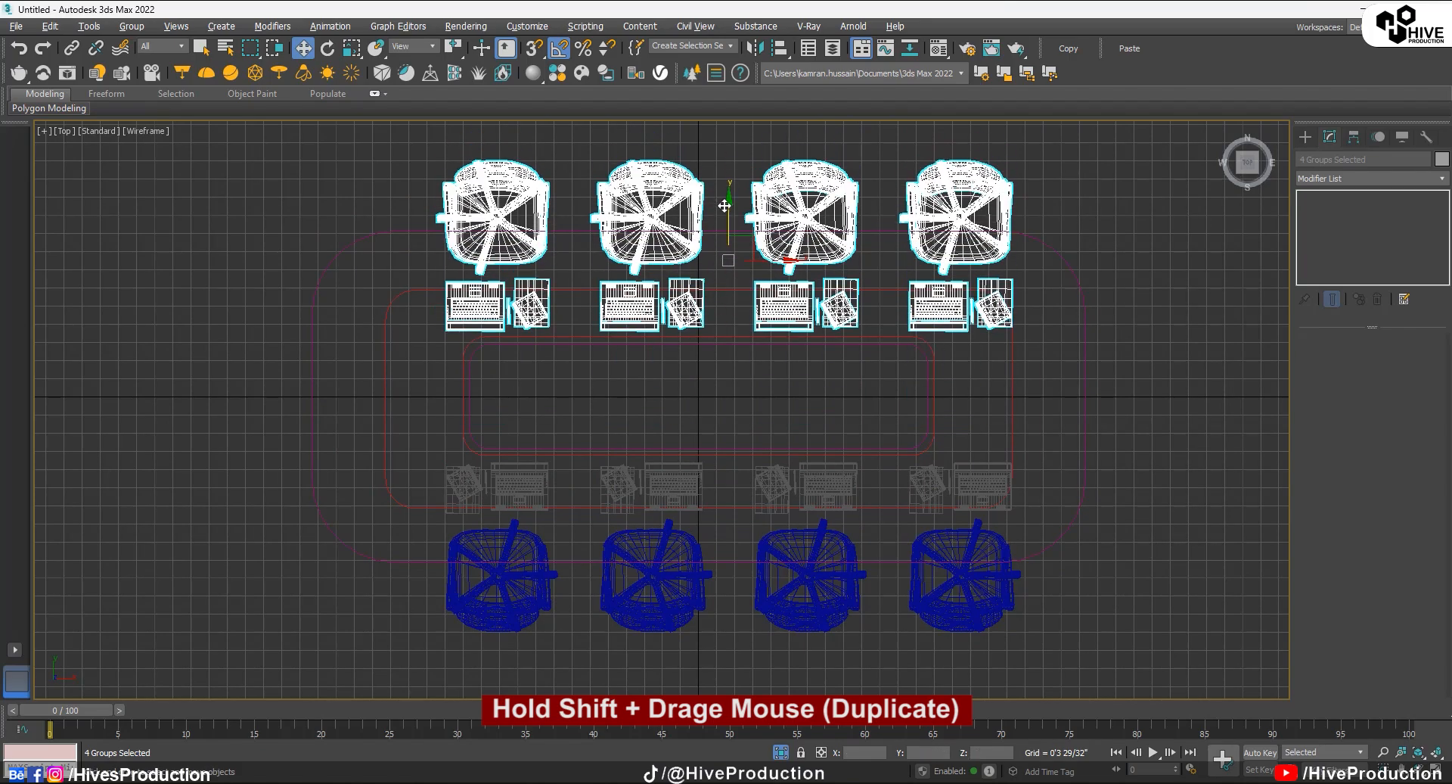
Step: Move the rotated row of four sets slightly outward along Y, away from the table's centre
key(alt+w)
middle_click(1014, 499)
key(alt+w)
scroll(1013, 494, down, 3)
alt+middle_drag(1014, 493, 838, 524)
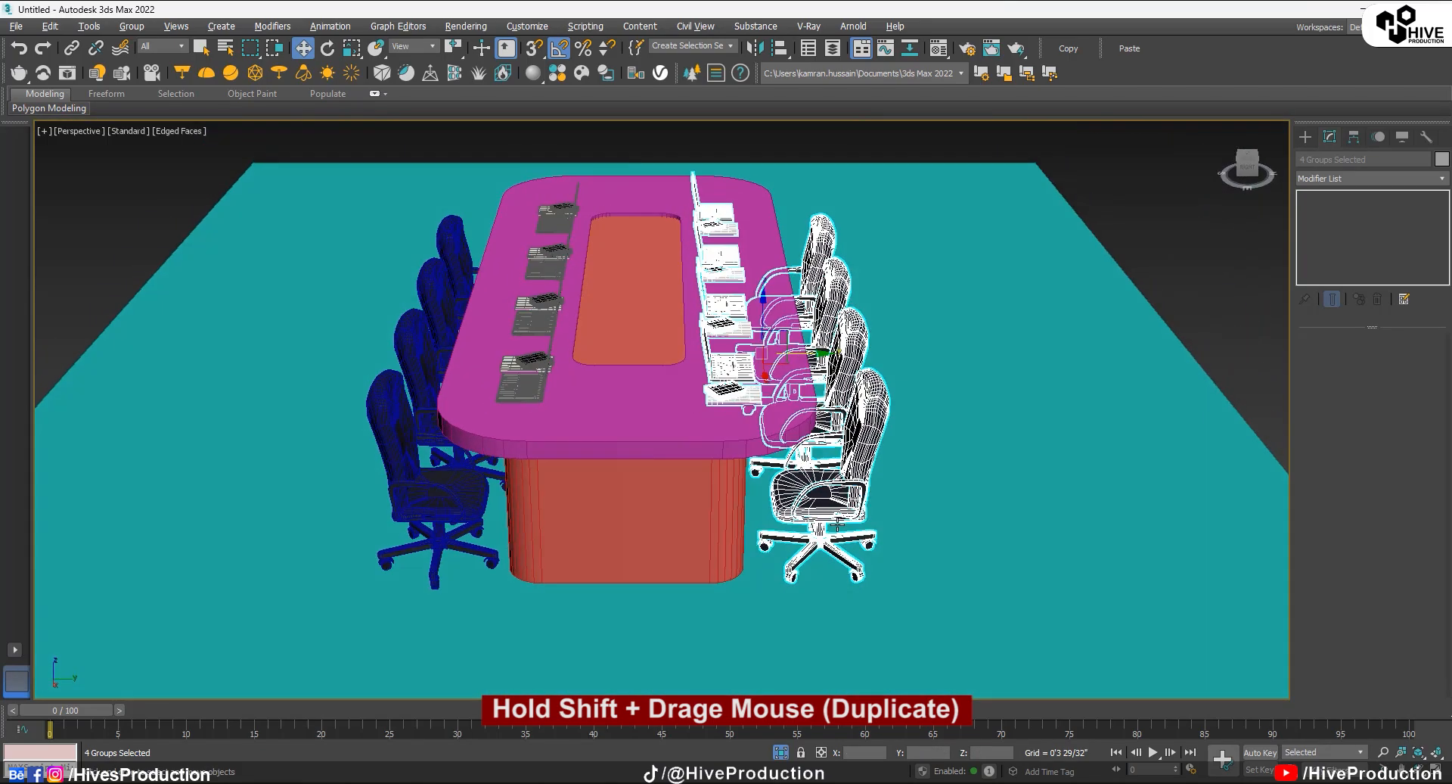
alt+middle_drag(758, 420, 727, 424)
drag(793, 362, 818, 364)
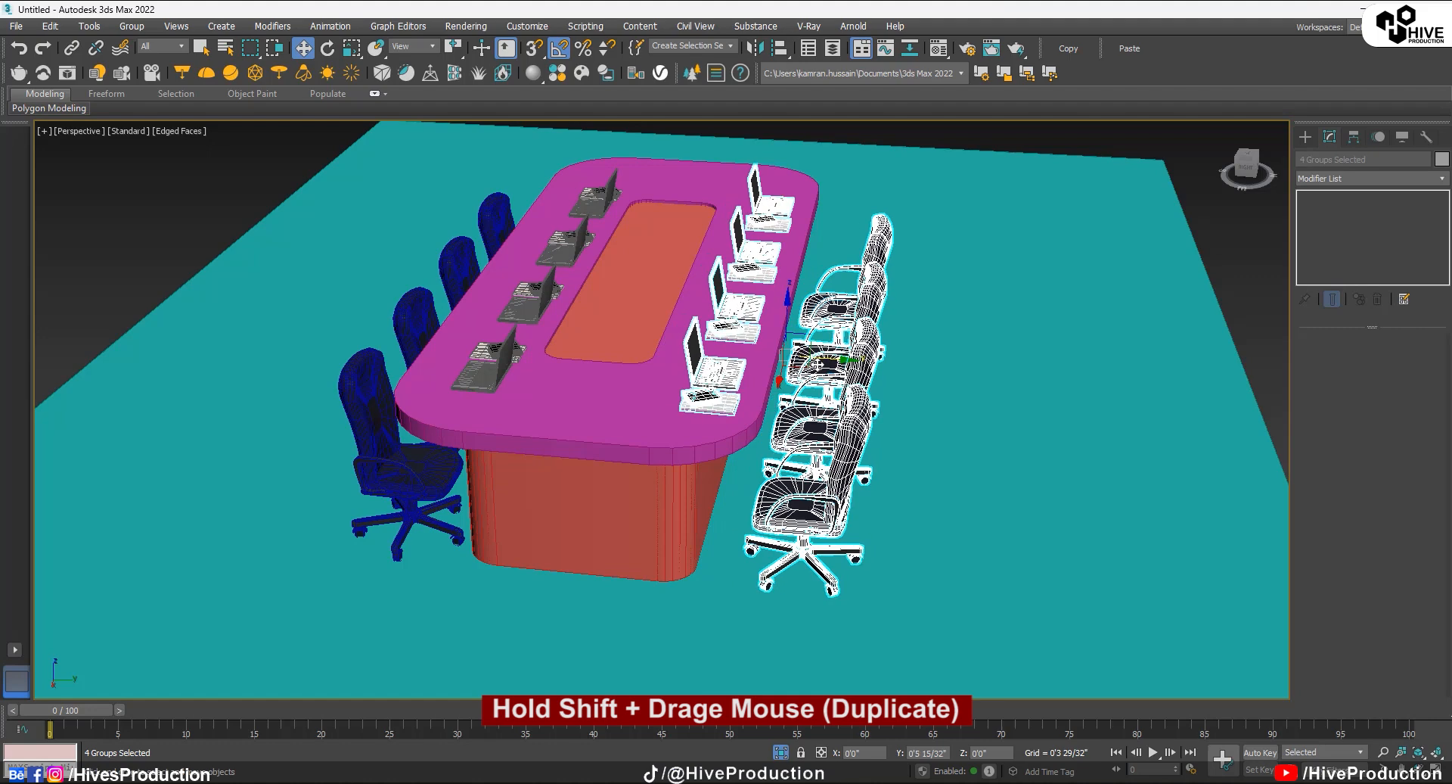
Step: Select the four sets of the original row and move them slightly outward along Y from the table
click(492, 362)
click(529, 301)
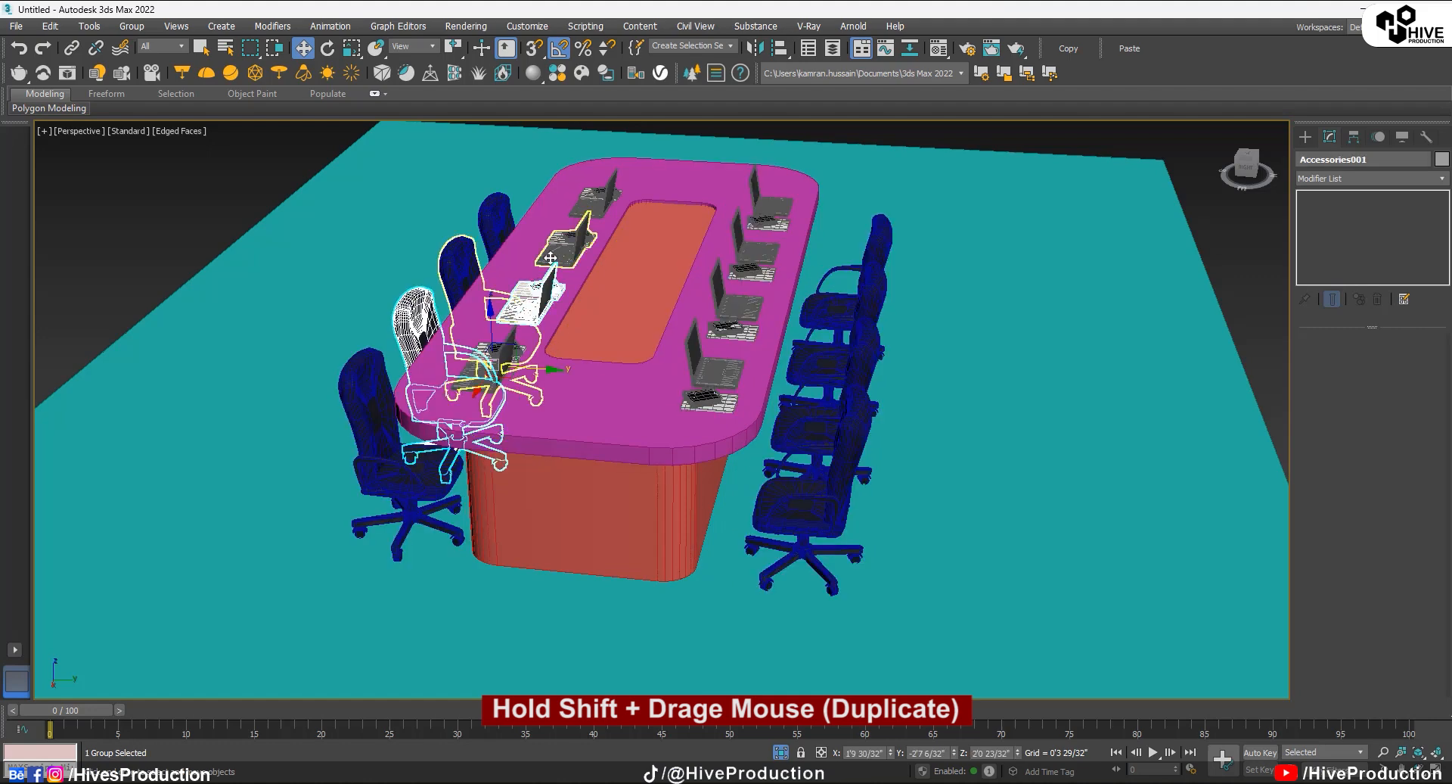
ctrl+click(564, 246)
ctrl+click(594, 194)
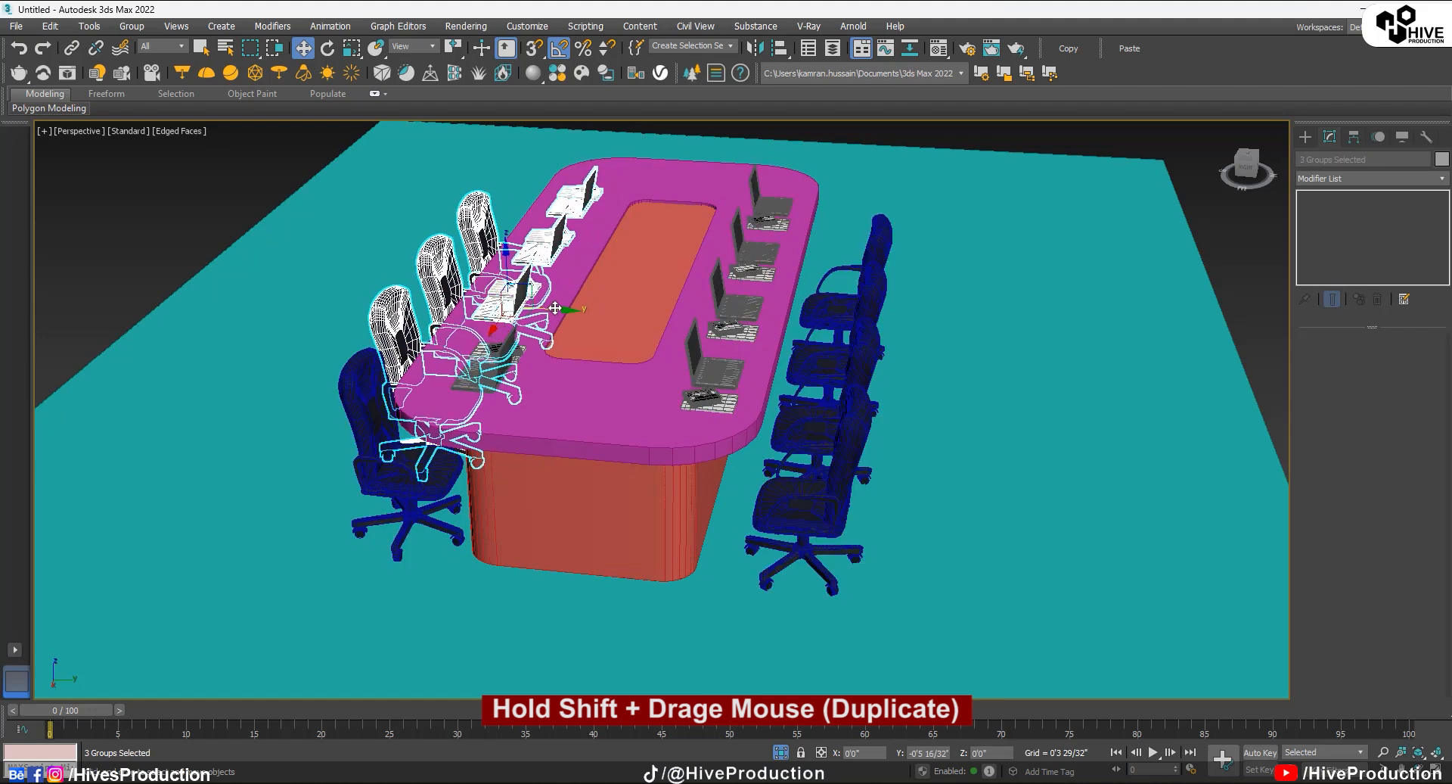
ctrl+click(360, 410)
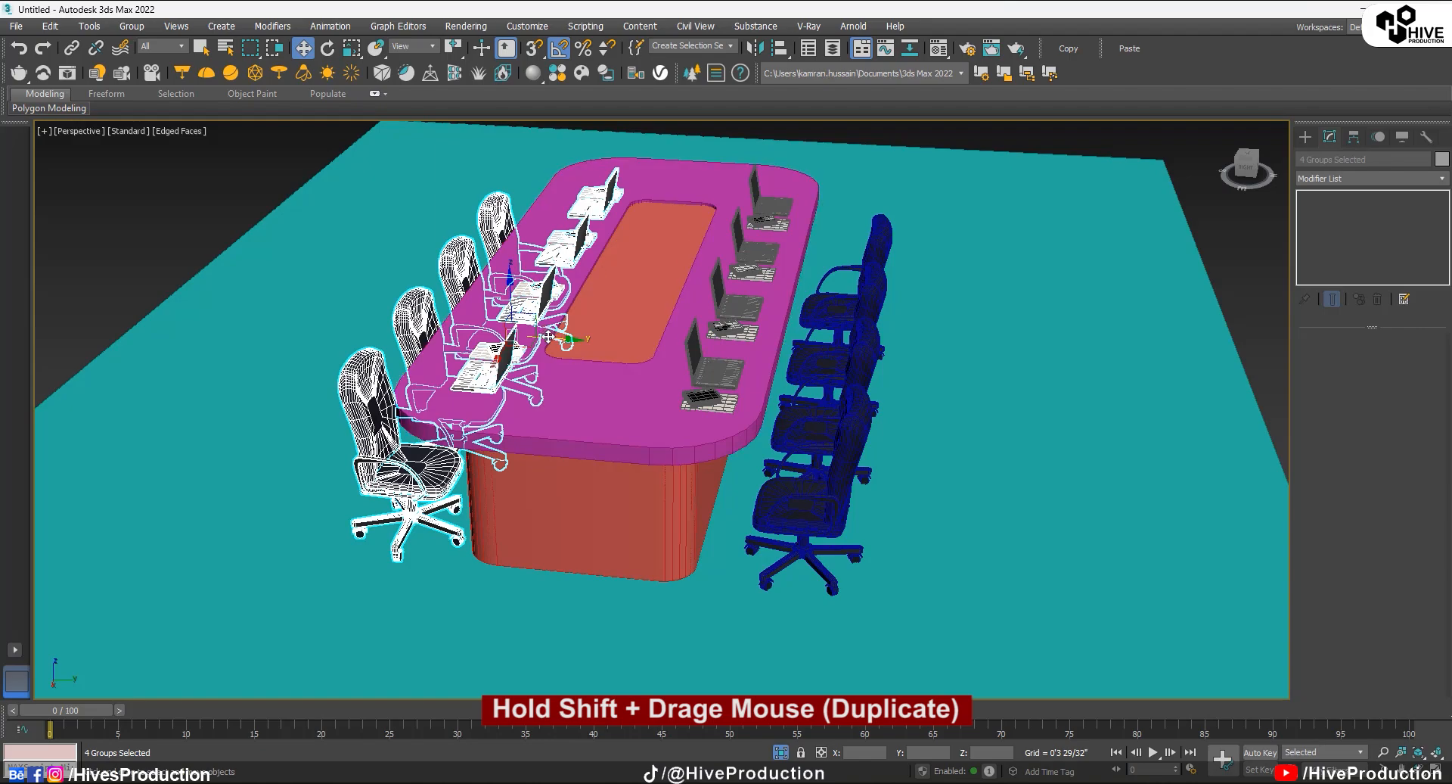
drag(548, 337, 522, 339)
alt+middle_drag(590, 422, 744, 478)
scroll(700, 475, up, 2)
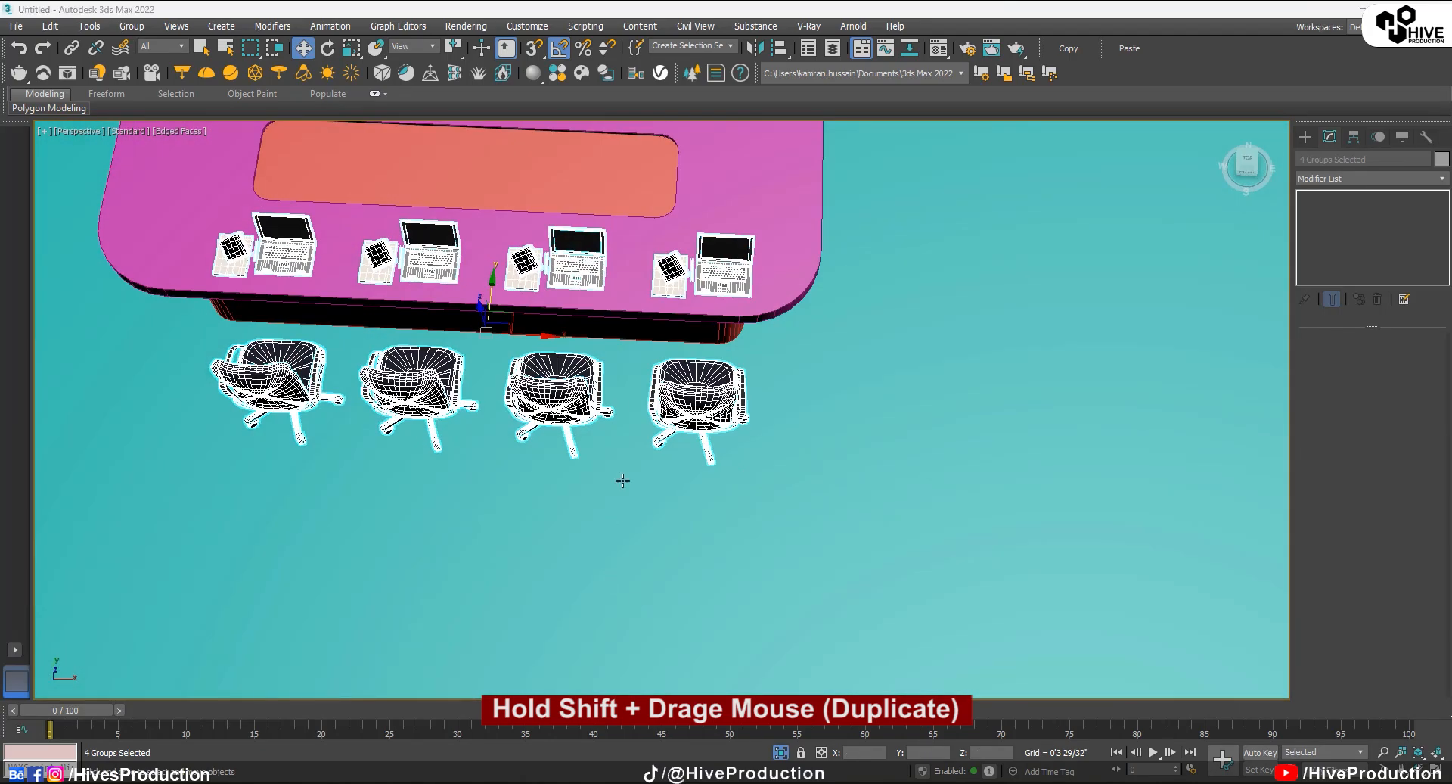
middle_drag(609, 374, 812, 533)
Step: Select the six sets of three neighbouring facing pairs and shift them along X toward the fourth, unselected pair
key(alt+w)
key(t)
key(alt+w)
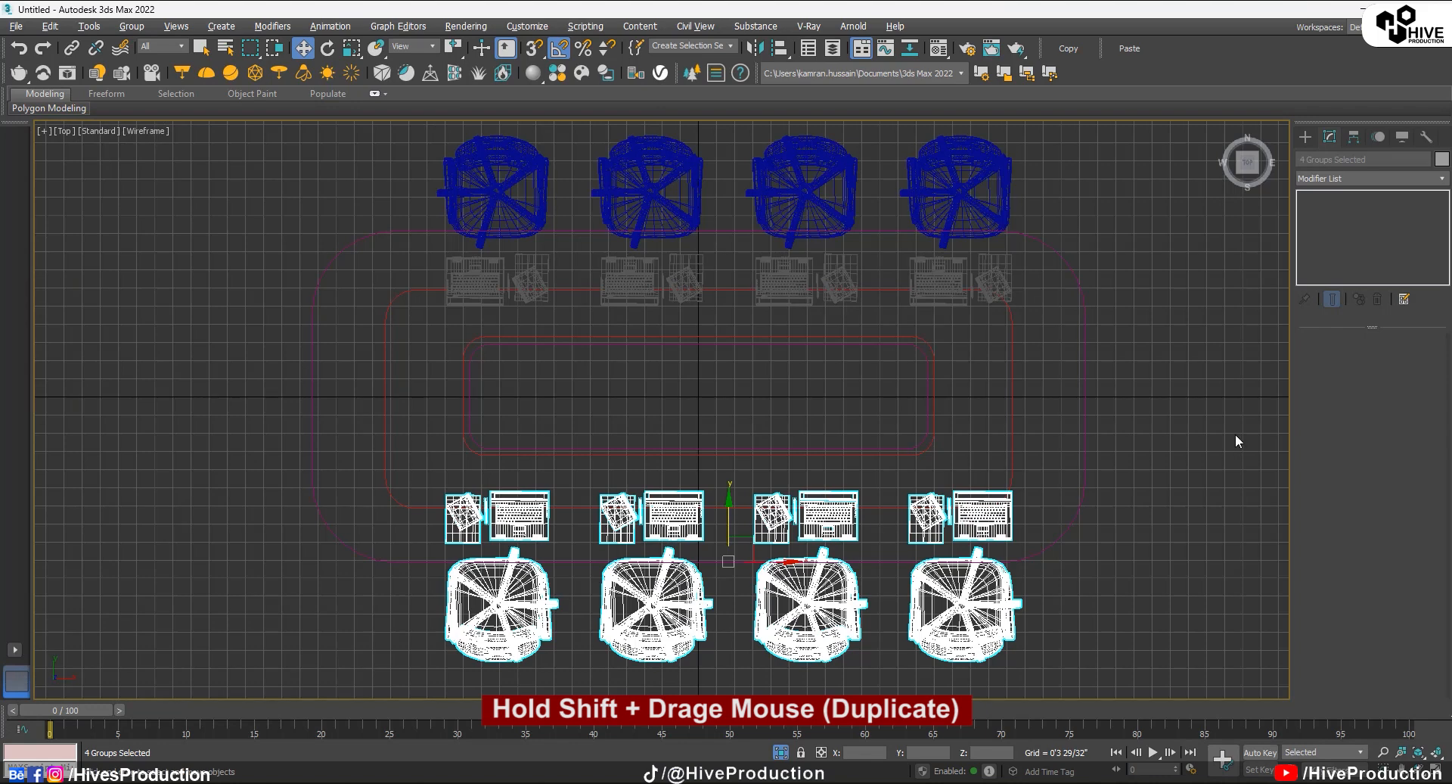
click(1236, 434)
click(813, 212)
ctrl+click(813, 582)
ctrl+click(658, 583)
ctrl+click(651, 211)
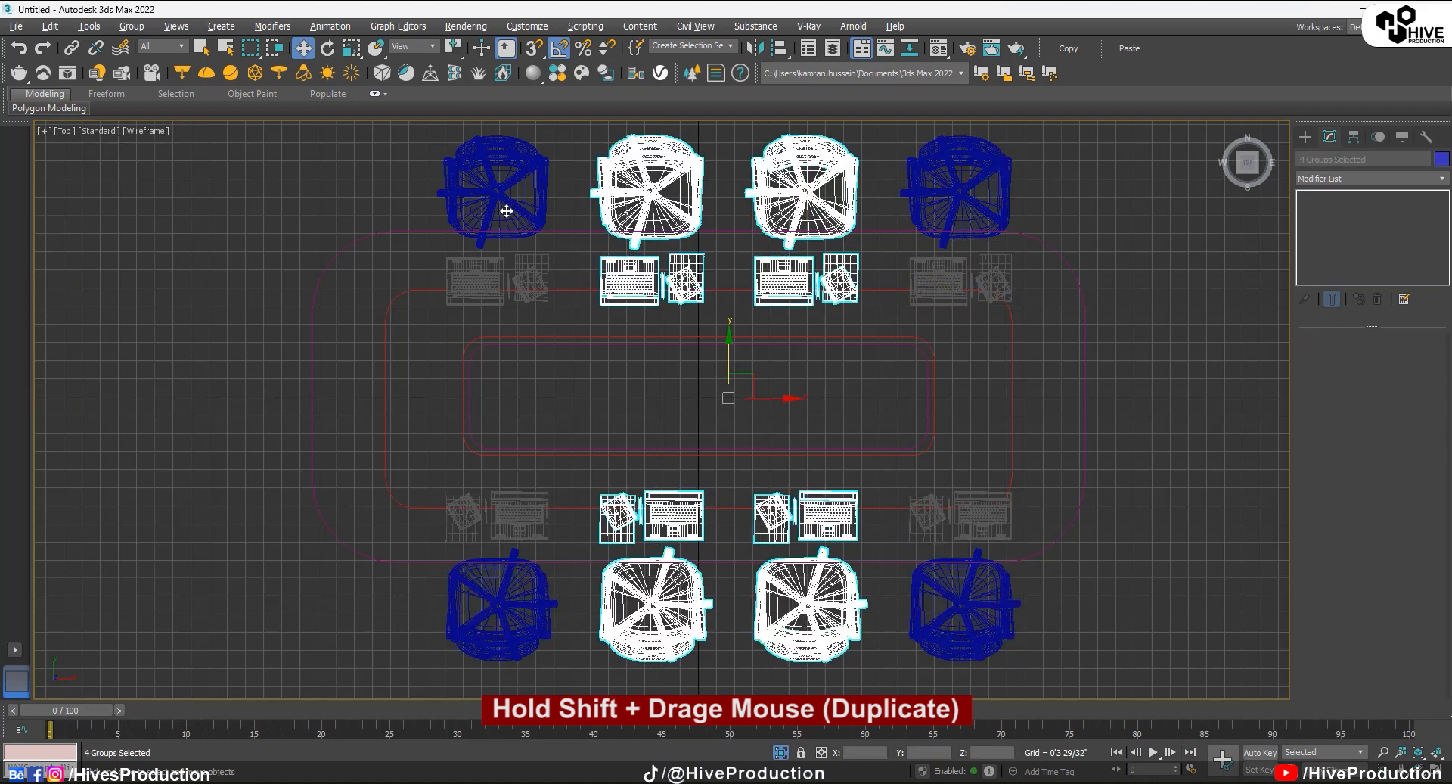
ctrl+click(506, 211)
ctrl+click(521, 517)
drag(683, 399, 715, 406)
Step: Tighten the remaining gaps between facing pairs, then copy the end pair outward along X to make five sets per side
alt+drag(887, 695, 887, 694)
drag(650, 398, 672, 399)
alt+drag(631, 207, 645, 274)
mouse_move(532, 406)
mouse_down()
mouse_move(557, 407)
mouse_move(412, 407)
mouse_up()
click(707, 465)
Step: Copy a corner Accessories set toward the table's short end and rotate it 90° to face the table
click(428, 184)
mouse_move(448, 215)
shift+mouse_down()
mouse_move(325, 286)
mouse_move(300, 339)
mouse_move(337, 289)
shift+mouse_up()
click(718, 468)
key(e)
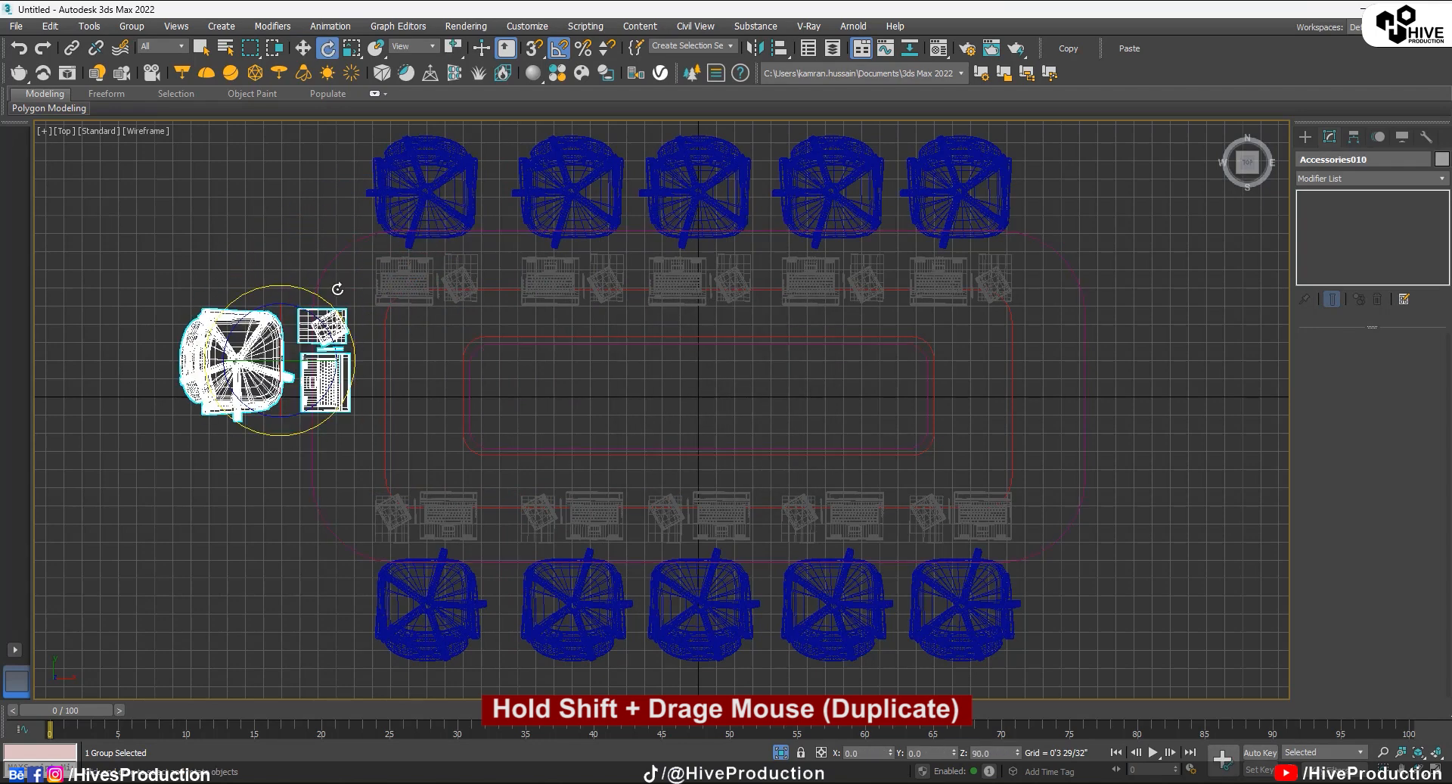
Step: Centre the rotated set on the table's short end and copy it along X to the opposite end
key(w)
mouse_move(295, 341)
mouse_down()
mouse_move(302, 378)
mouse_move(1078, 398)
mouse_up()
click(722, 468)
Step: Rotate the copied end set 180° to face the table and move it outward along X to the table's edge
key(e)
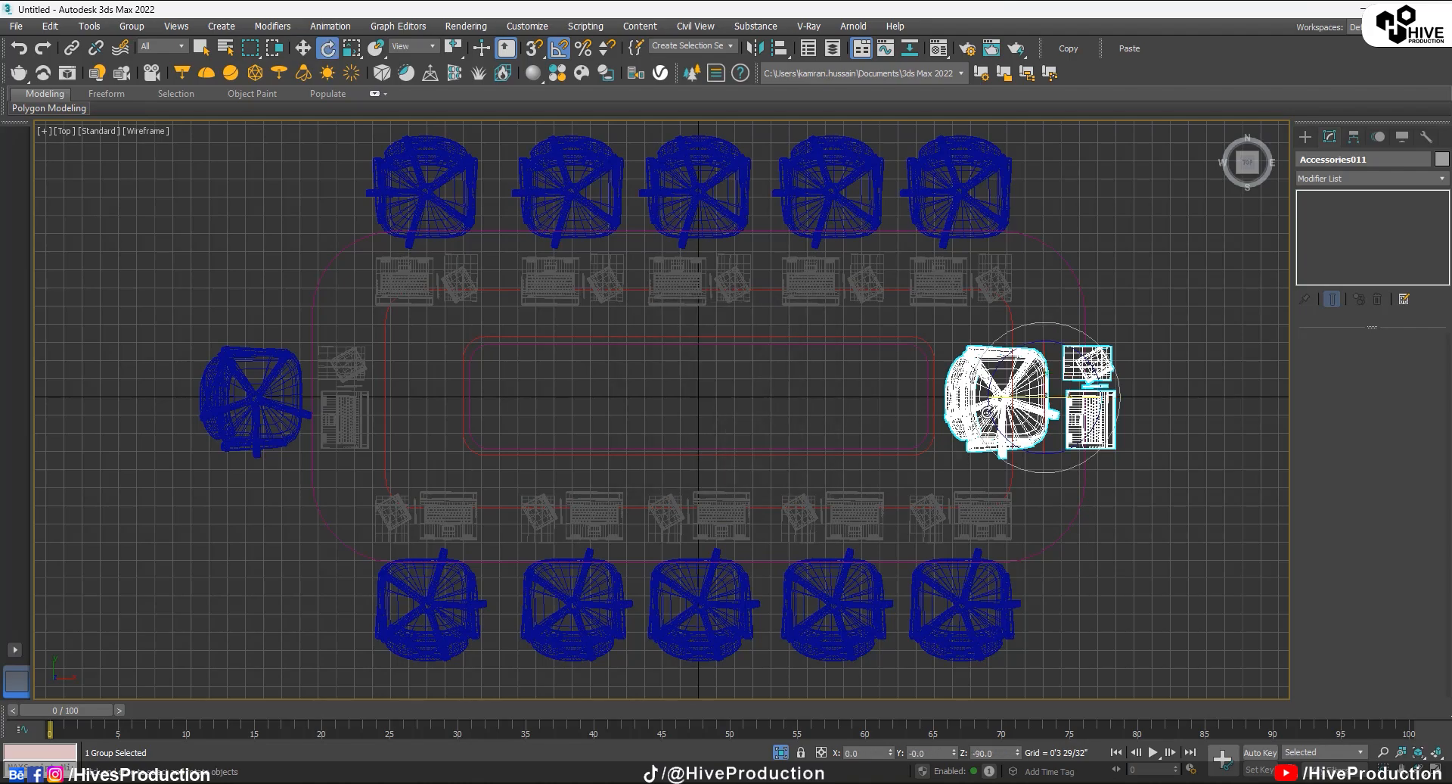
drag(1100, 341, 992, 264)
key(w)
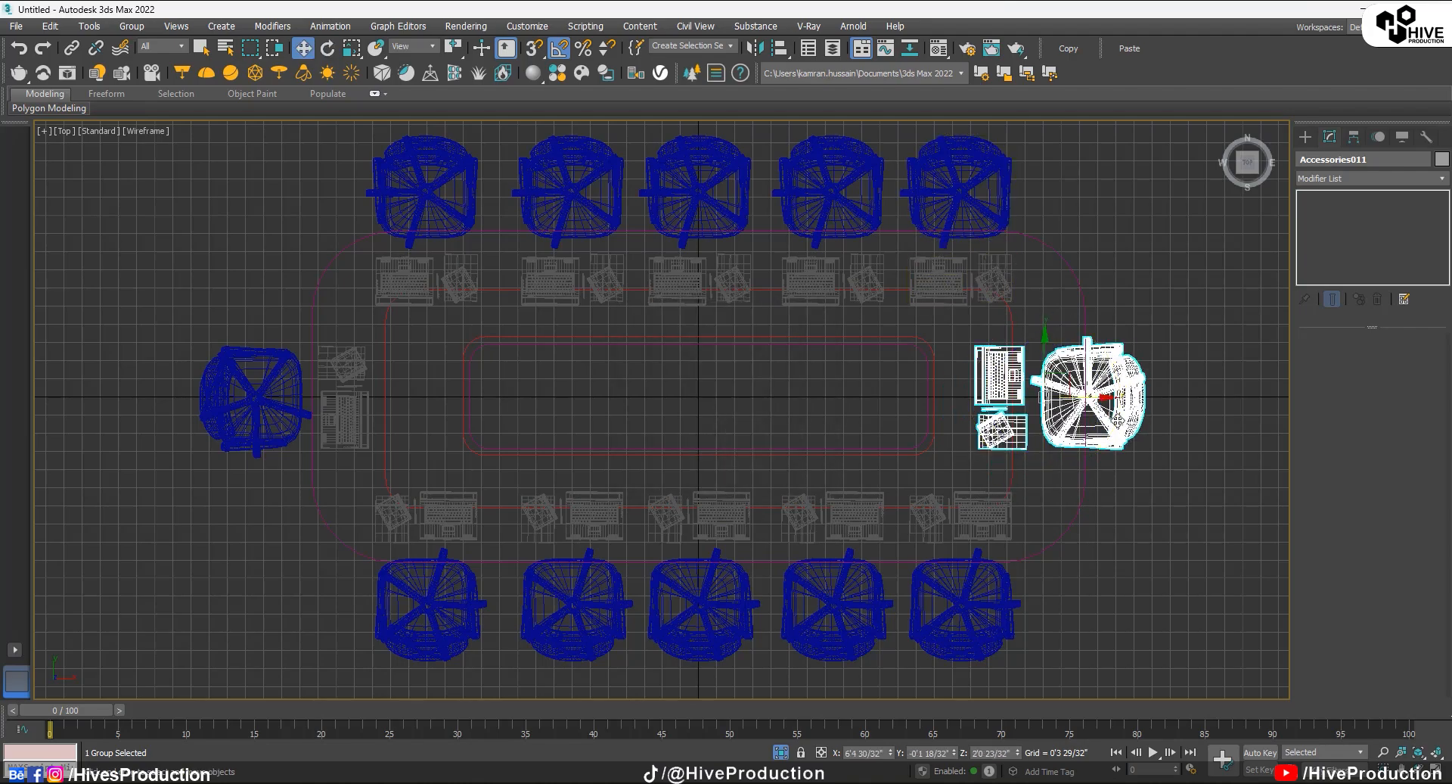
drag(1089, 395, 1126, 395)
key(alt+w)
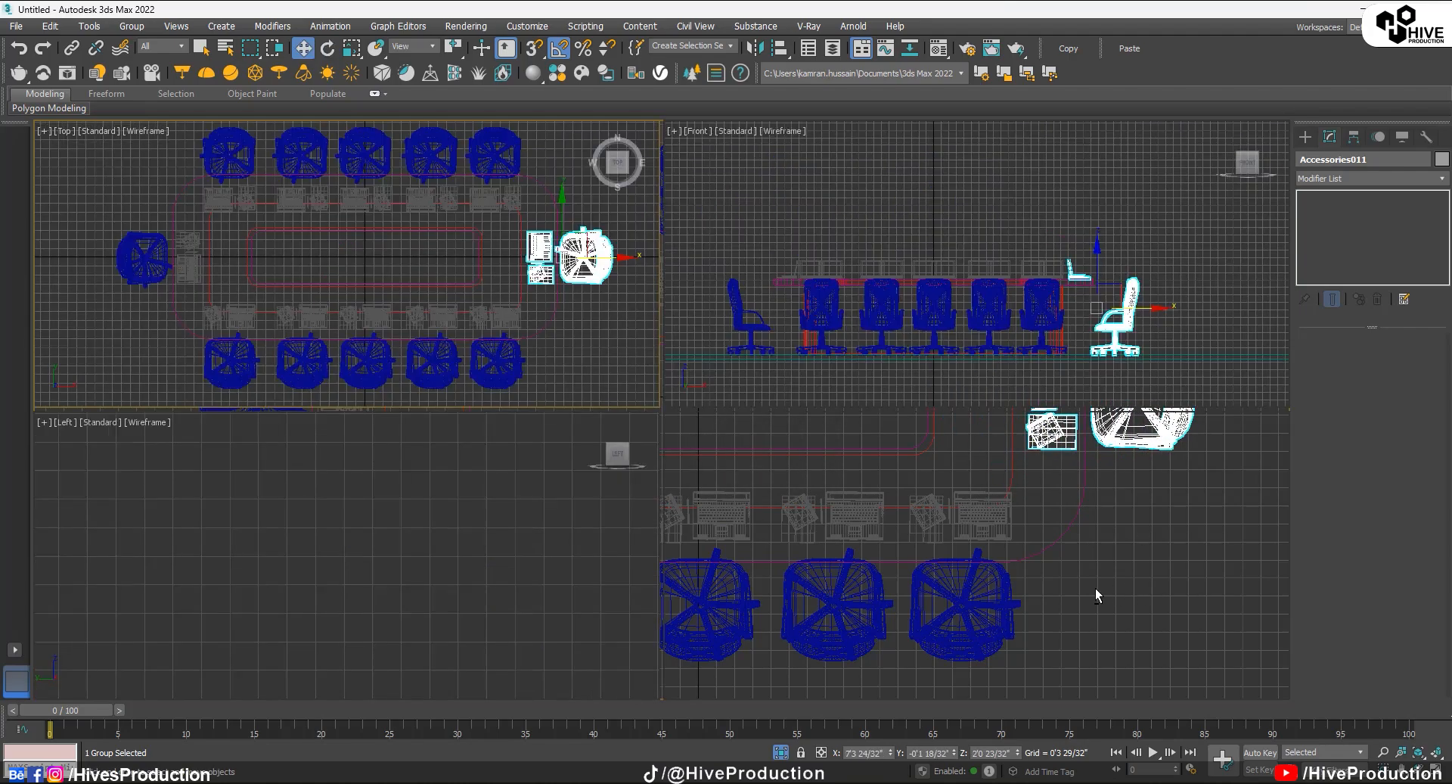
key(alt+w)
alt+middle_drag(795, 546, 746, 515)
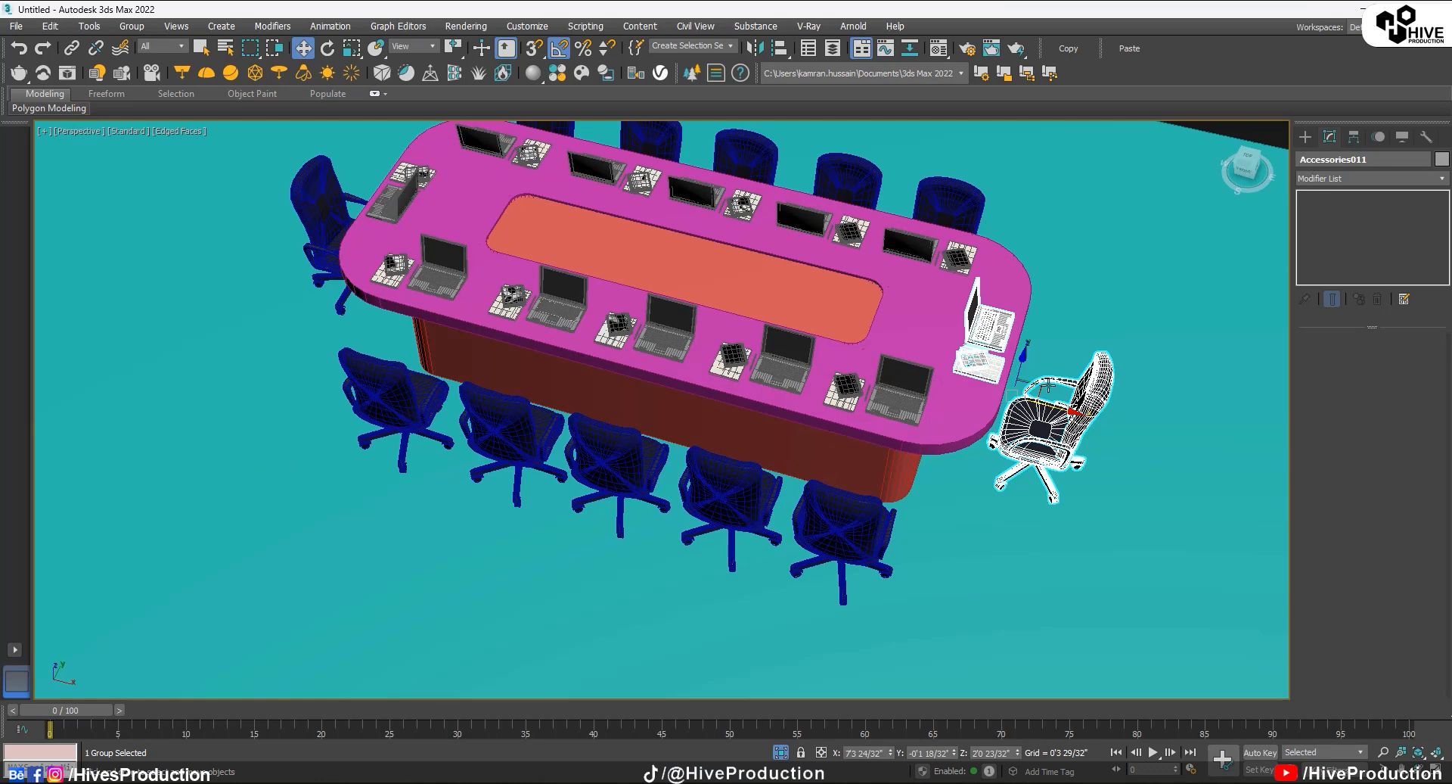
Step: Select the whole table with all its surrounding sets and close the open groups
key(shift+z)
key(shift+z)
key(shift+z)
key(alt+w)
drag(127, 145, 337, 270)
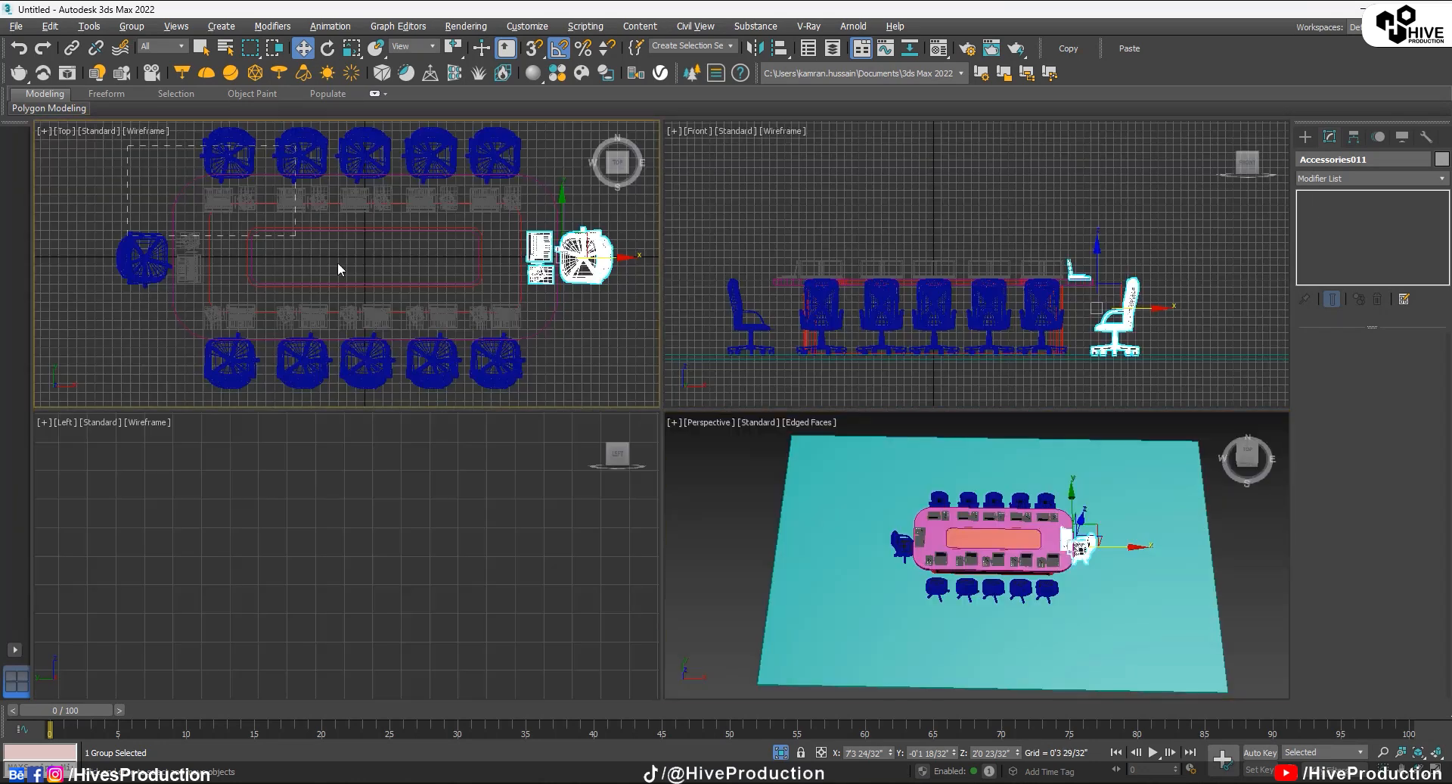
drag(594, 384, 596, 385)
click(131, 25)
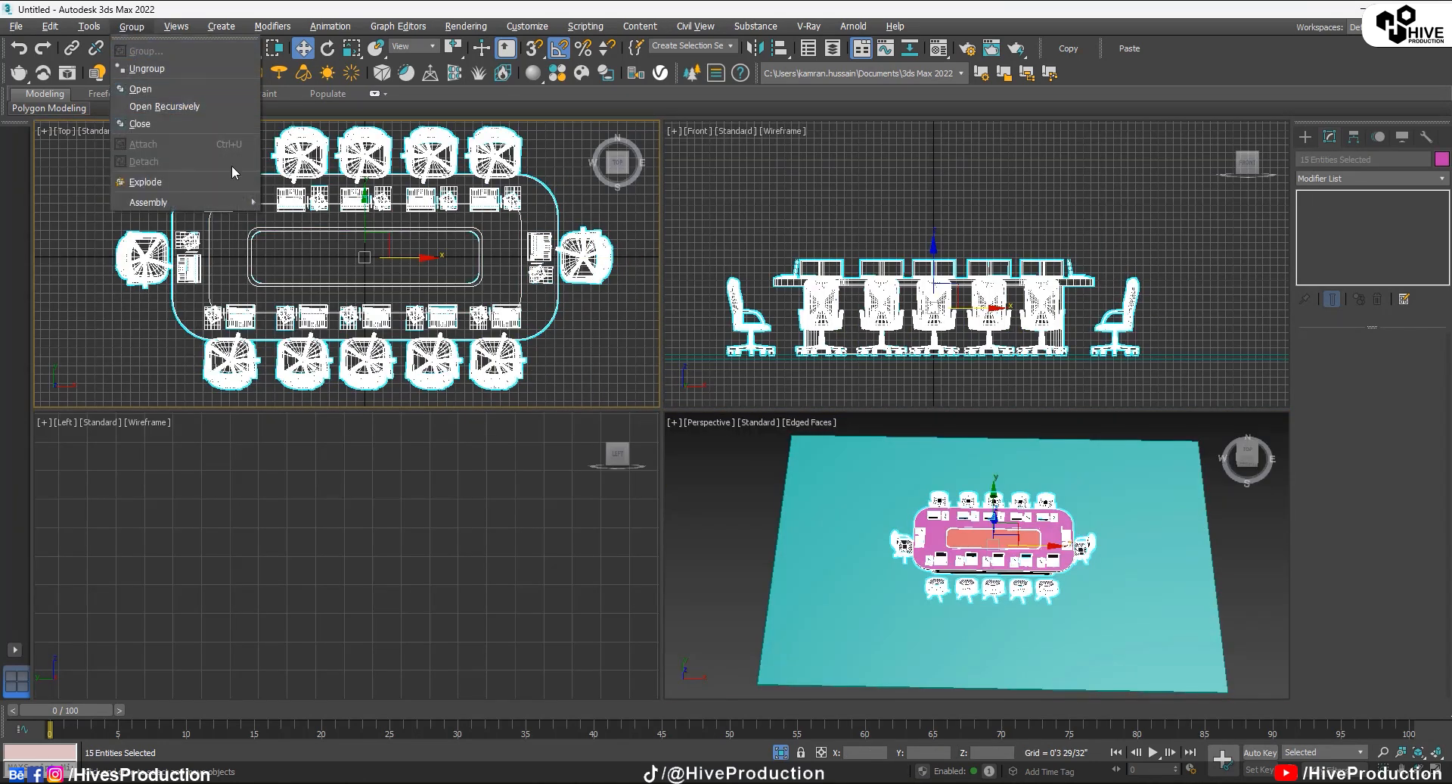
click(144, 123)
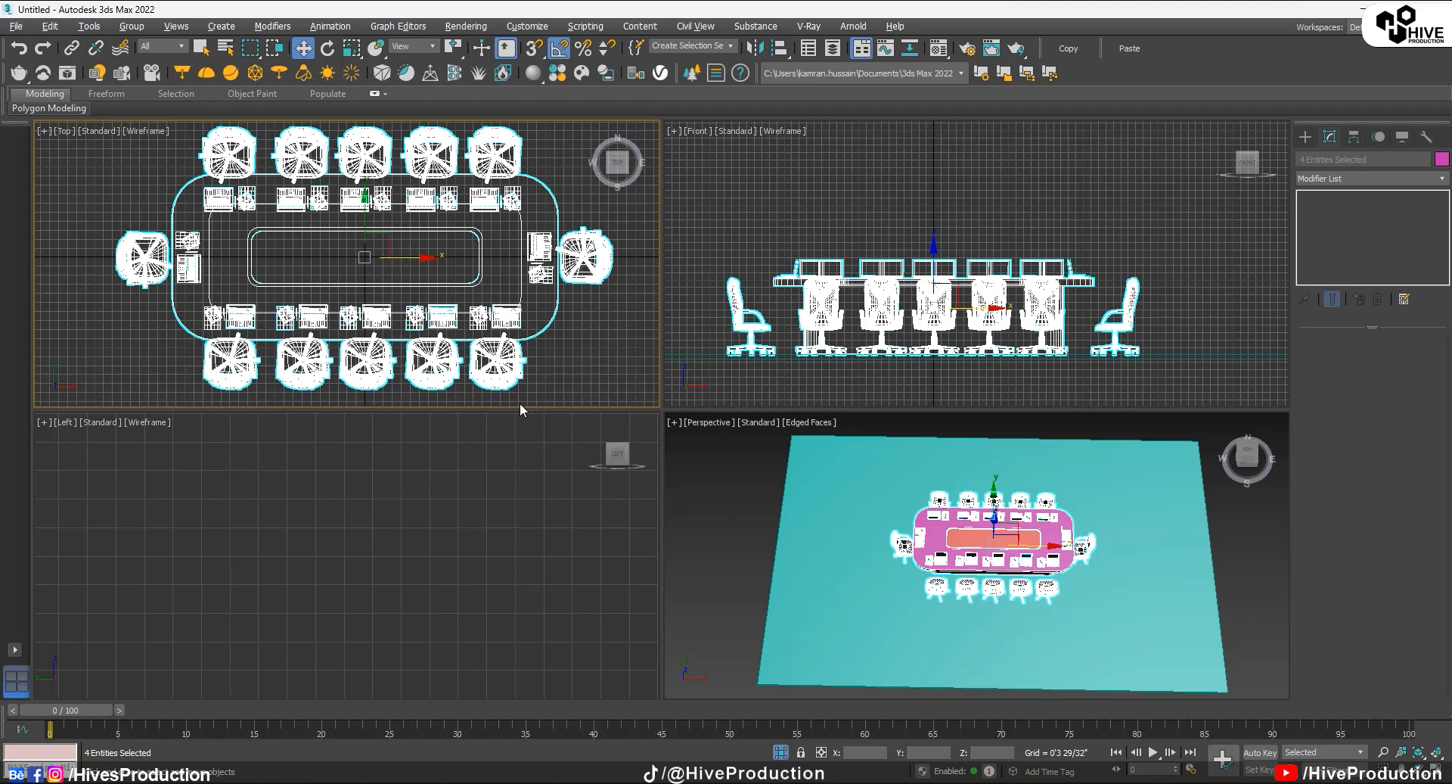
Step: Select the complete table arrangement with all its chairs and accessories and group it as Meeting_Table
click(569, 369)
click(211, 214)
scroll(167, 233, down, 2)
drag(118, 191, 474, 348)
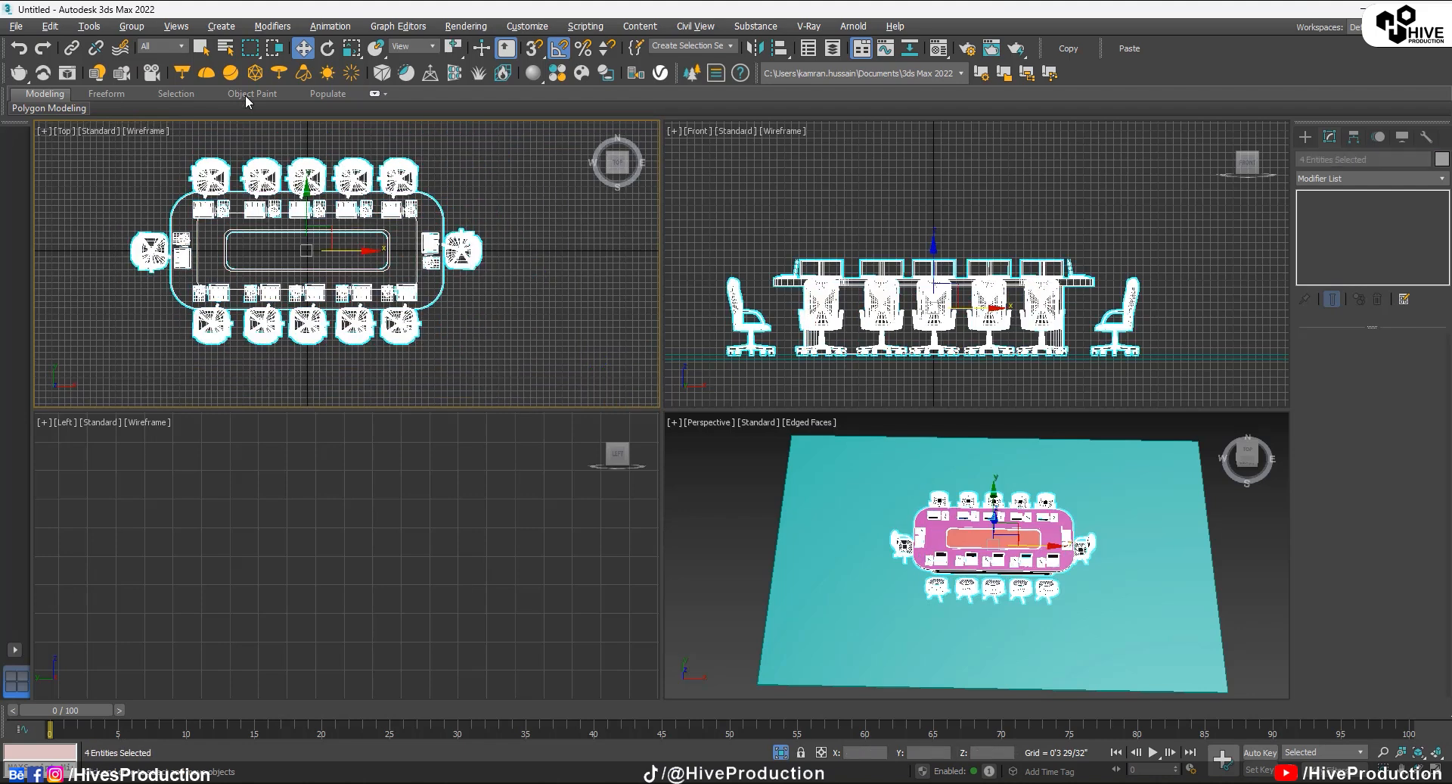
click(132, 26)
click(144, 43)
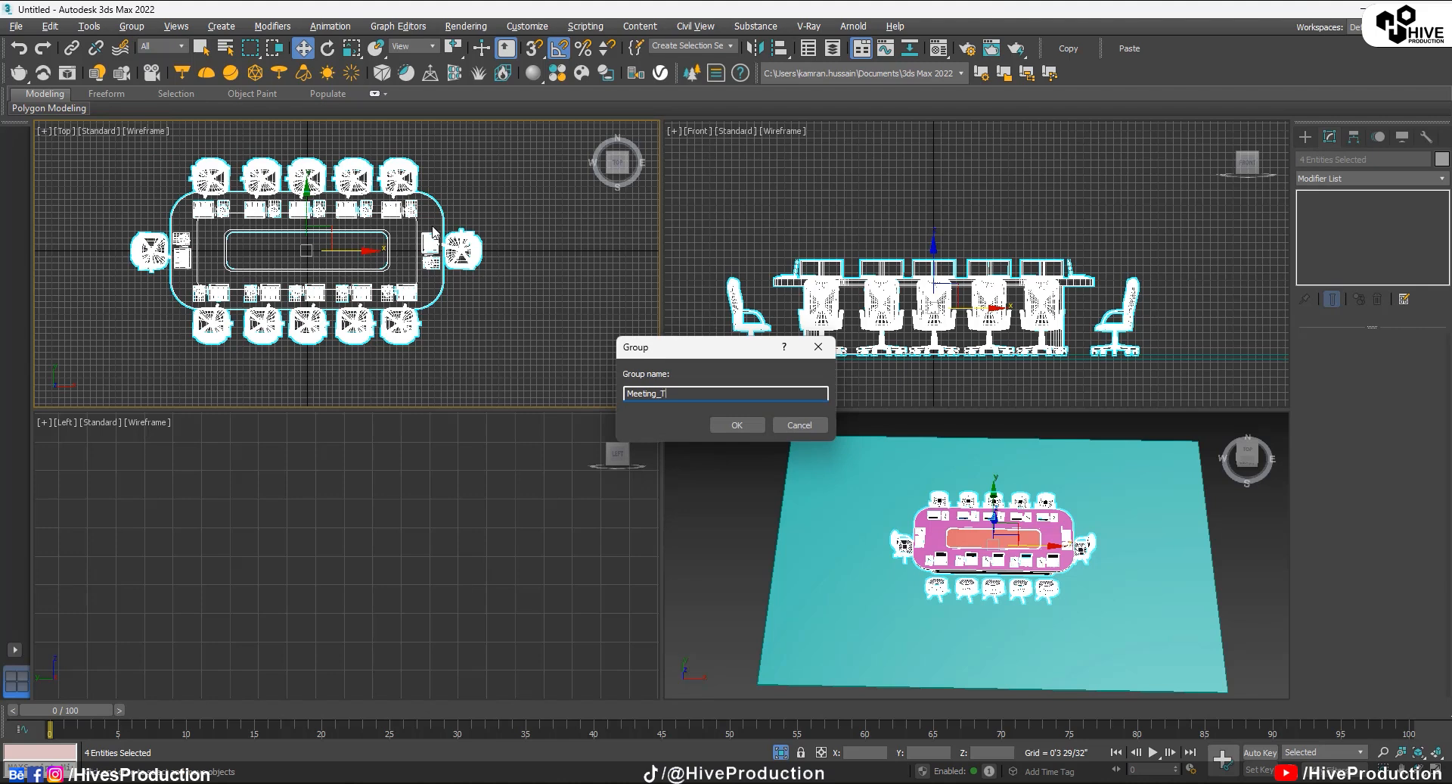
text(Meeting_Table)
key(Return)
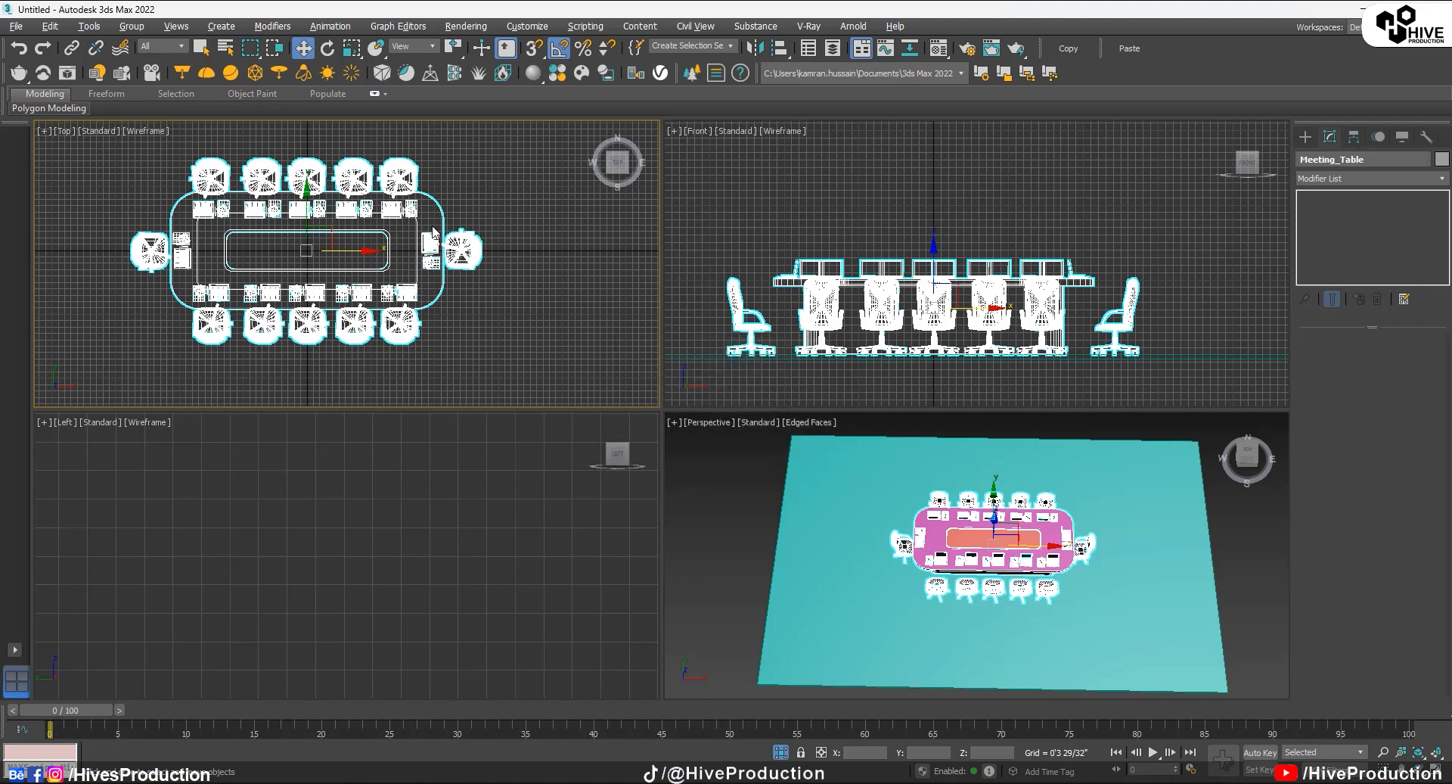
Step: Unhide all objects of the room and hide the Roof group to look into the interior
click(1241, 619)
key(alt+w)
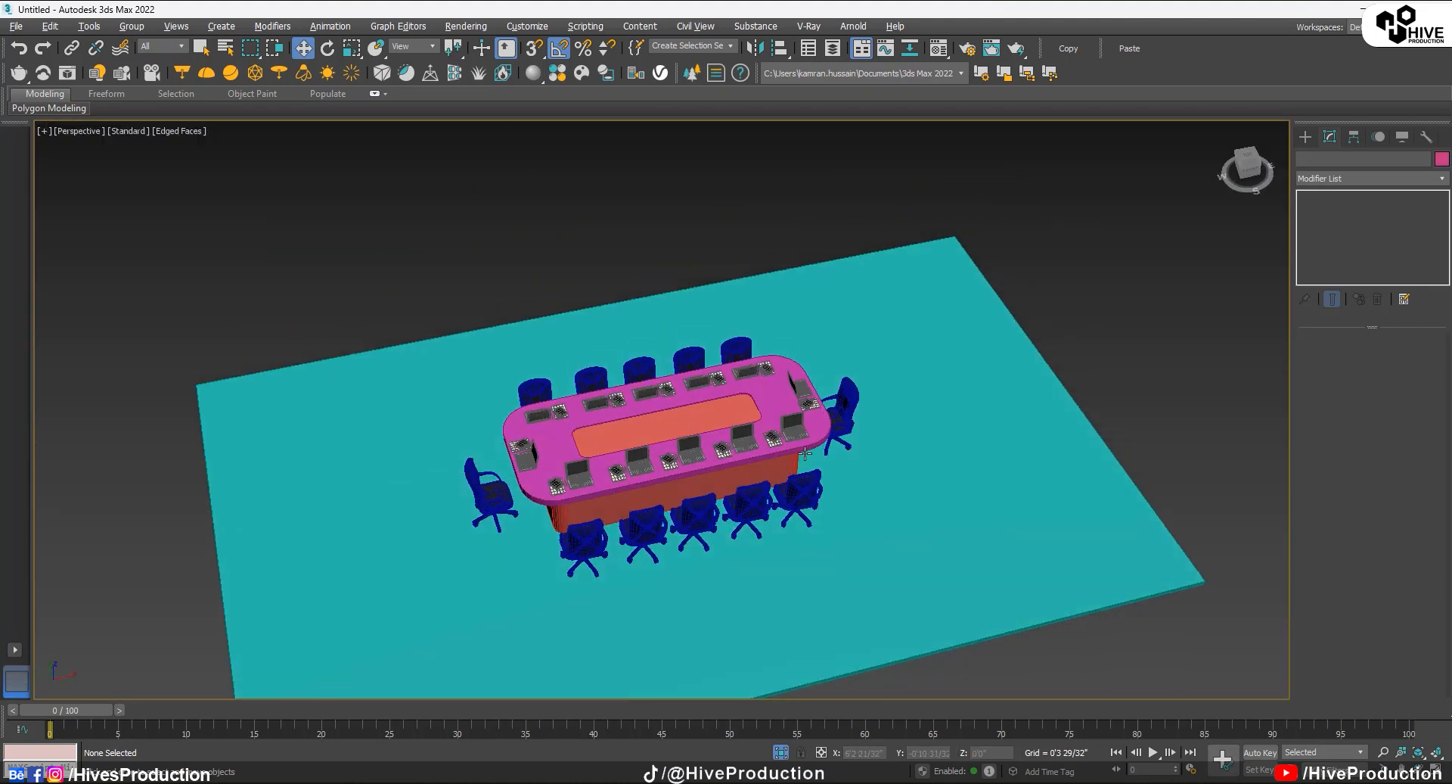
right_click(563, 239)
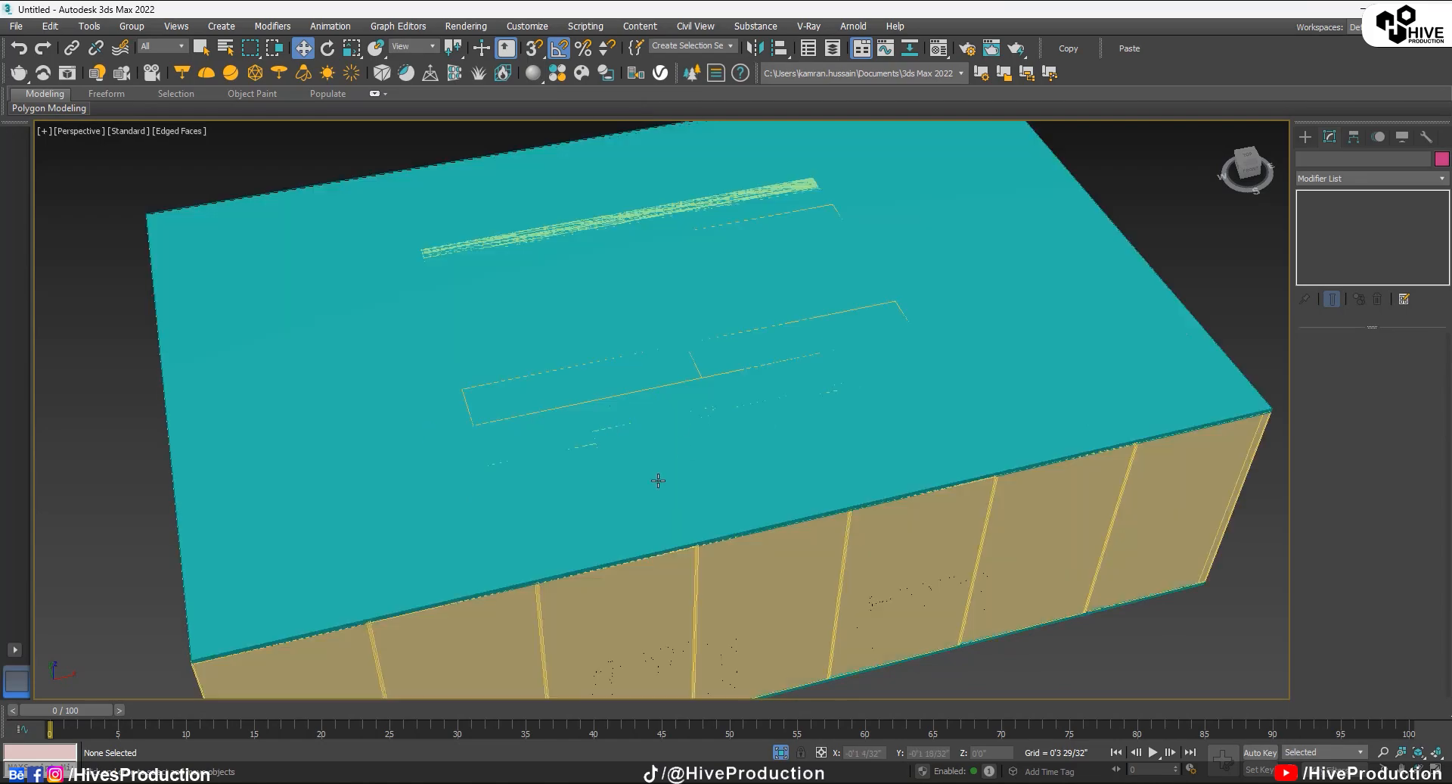
right_click(711, 515)
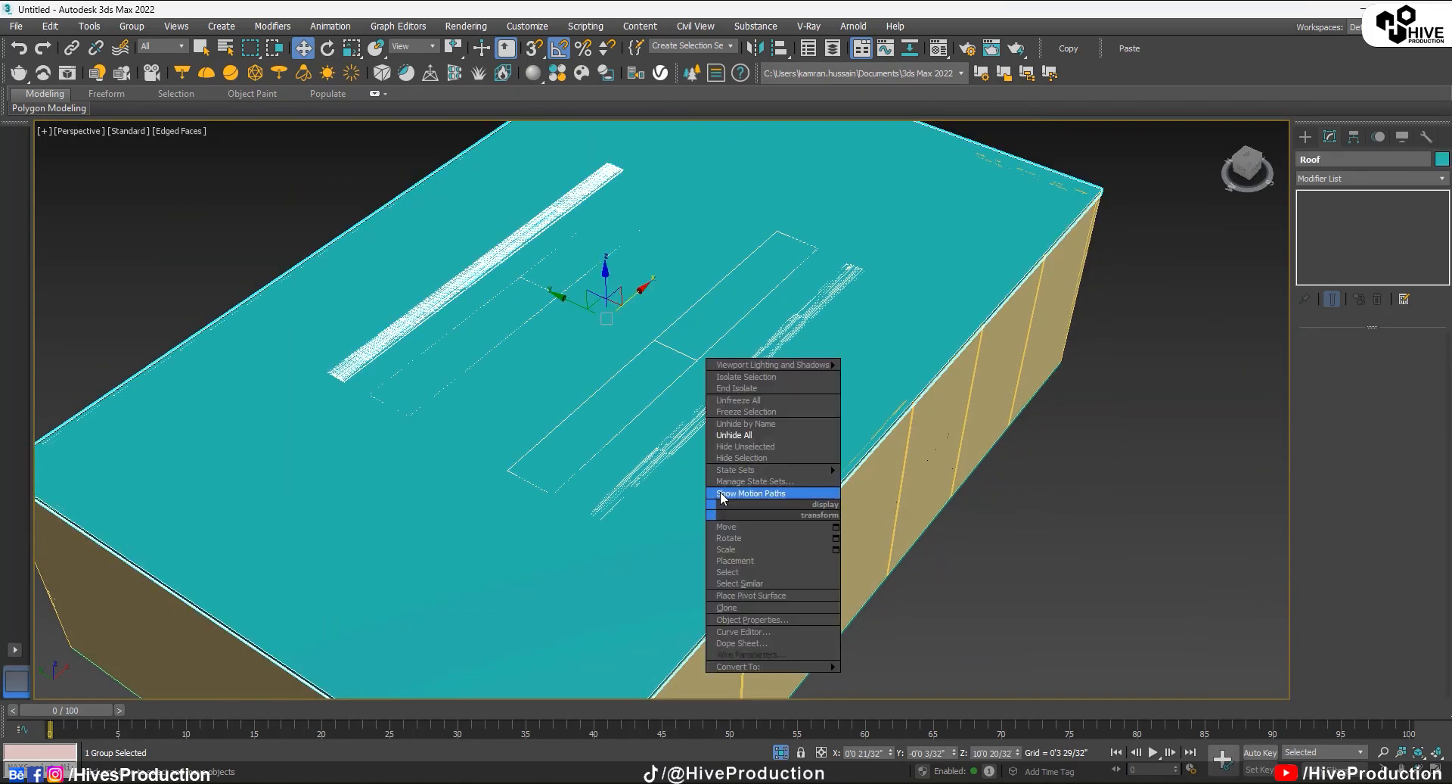
click(724, 459)
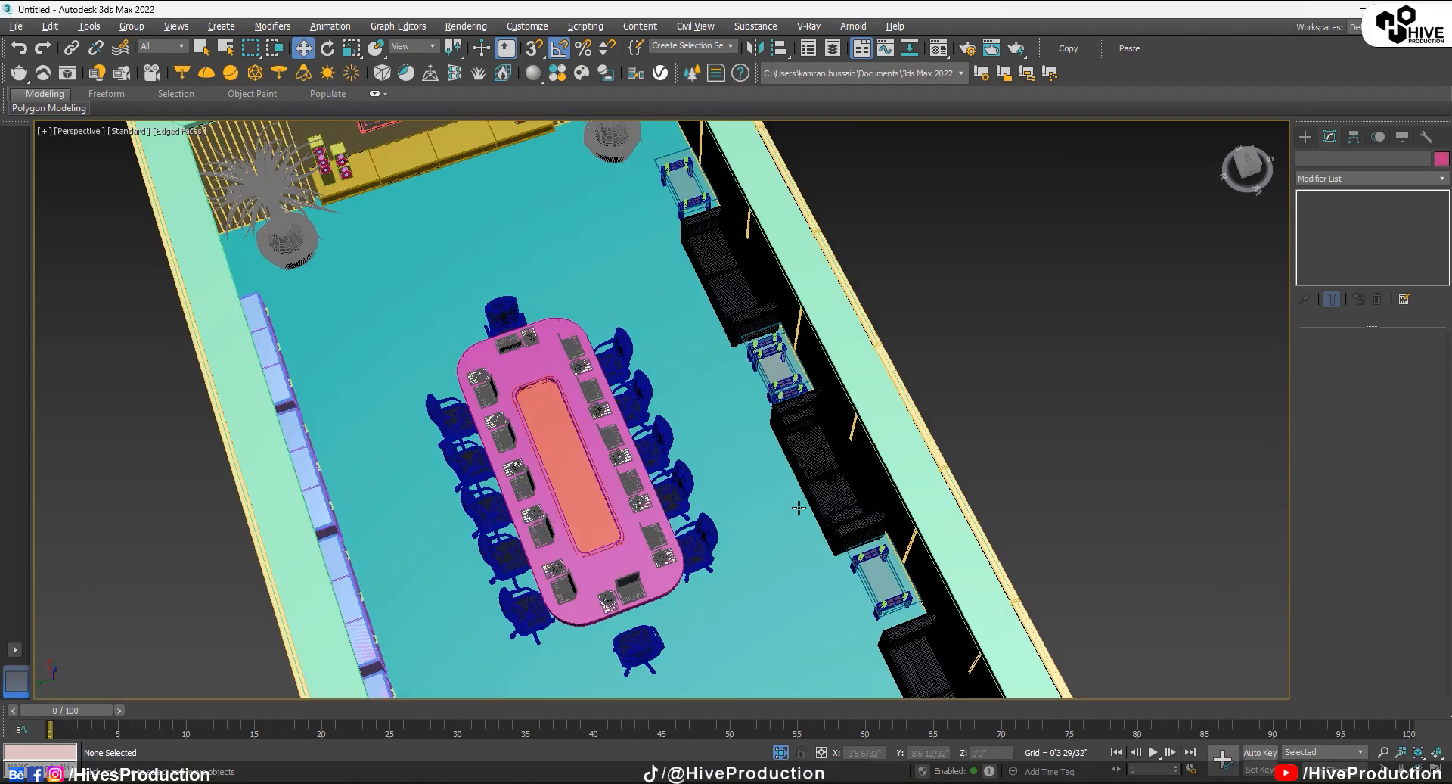
Step: Delete the sofa and side-table group standing along the long wall nearest the plain end wall
alt+middle_drag(799, 507, 881, 481)
click(921, 386)
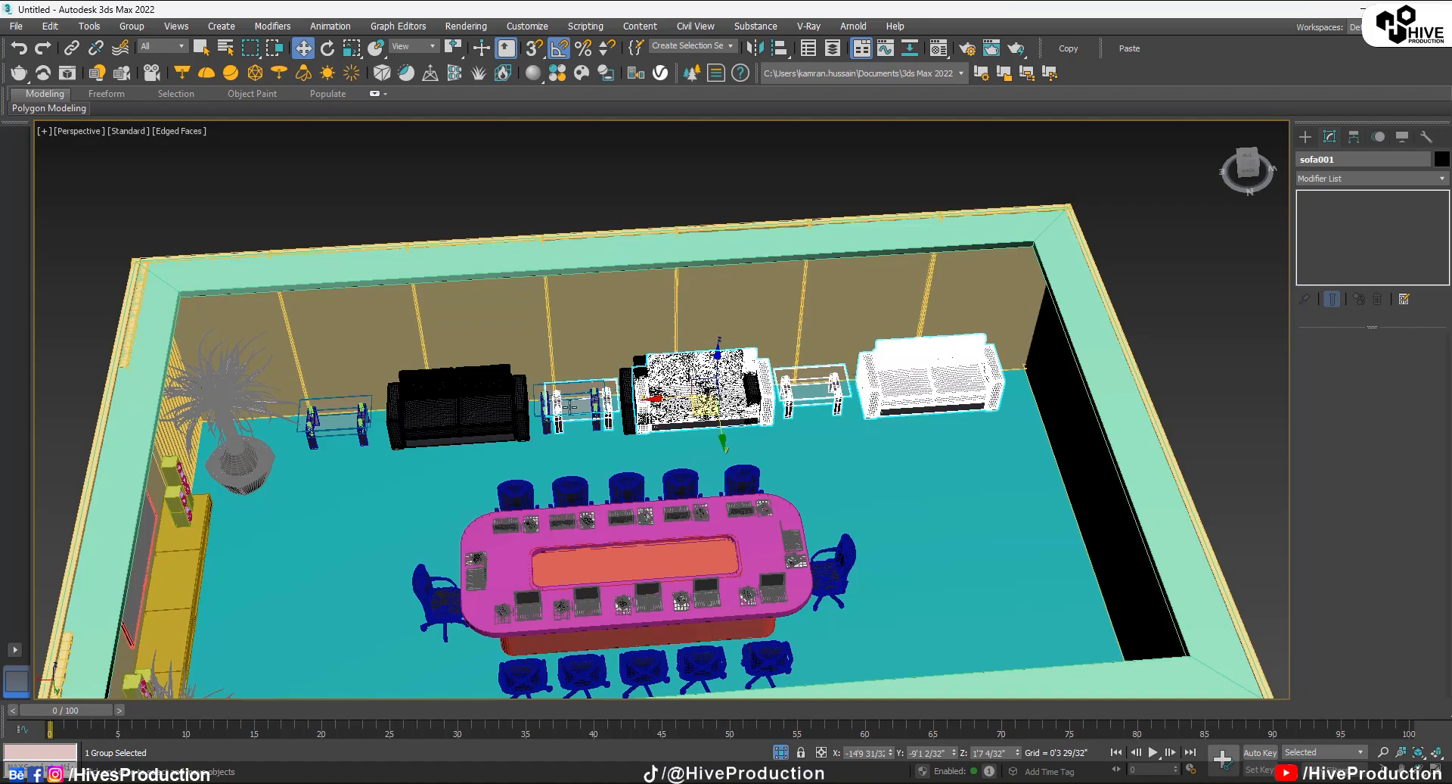
key(Delete)
Step: Select the plain end wall box opposite the decorated wall and isolate it
click(657, 389)
alt+middle_drag(1044, 448, 748, 454)
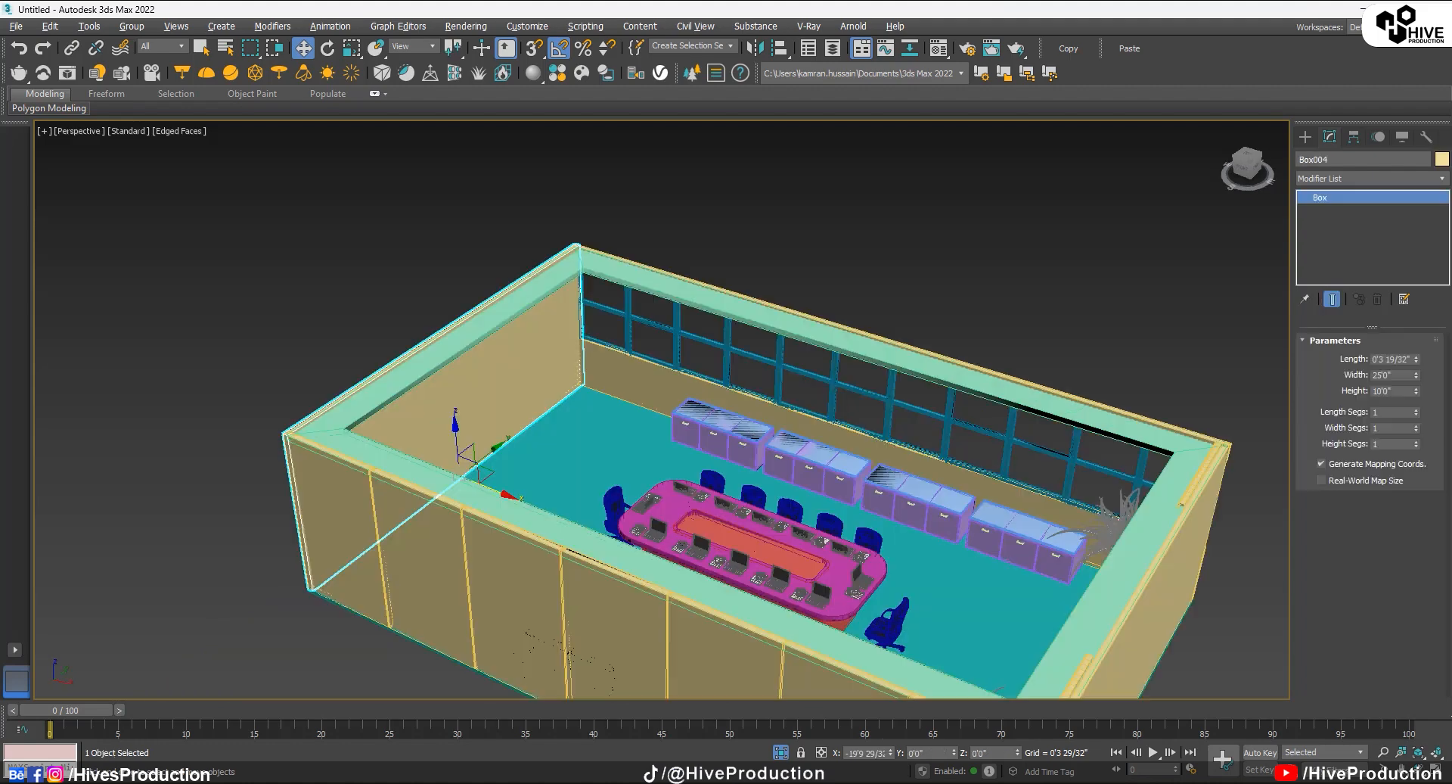
alt+middle_drag(542, 337, 513, 402)
key(alt+q)
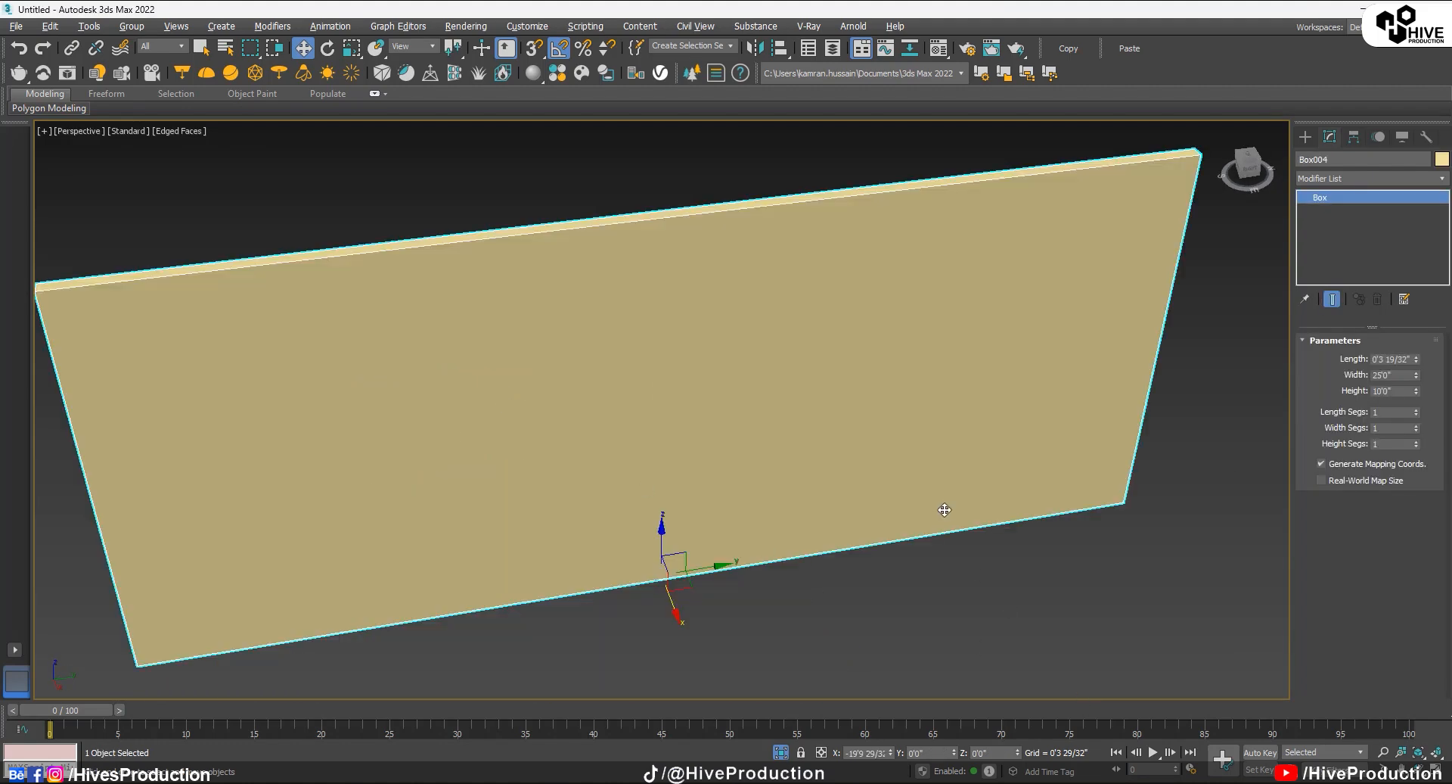
Step: Draw a full-height rectangle spline about 9'10" long over the middle of the end wall in the Left view
click(1305, 136)
click(1325, 161)
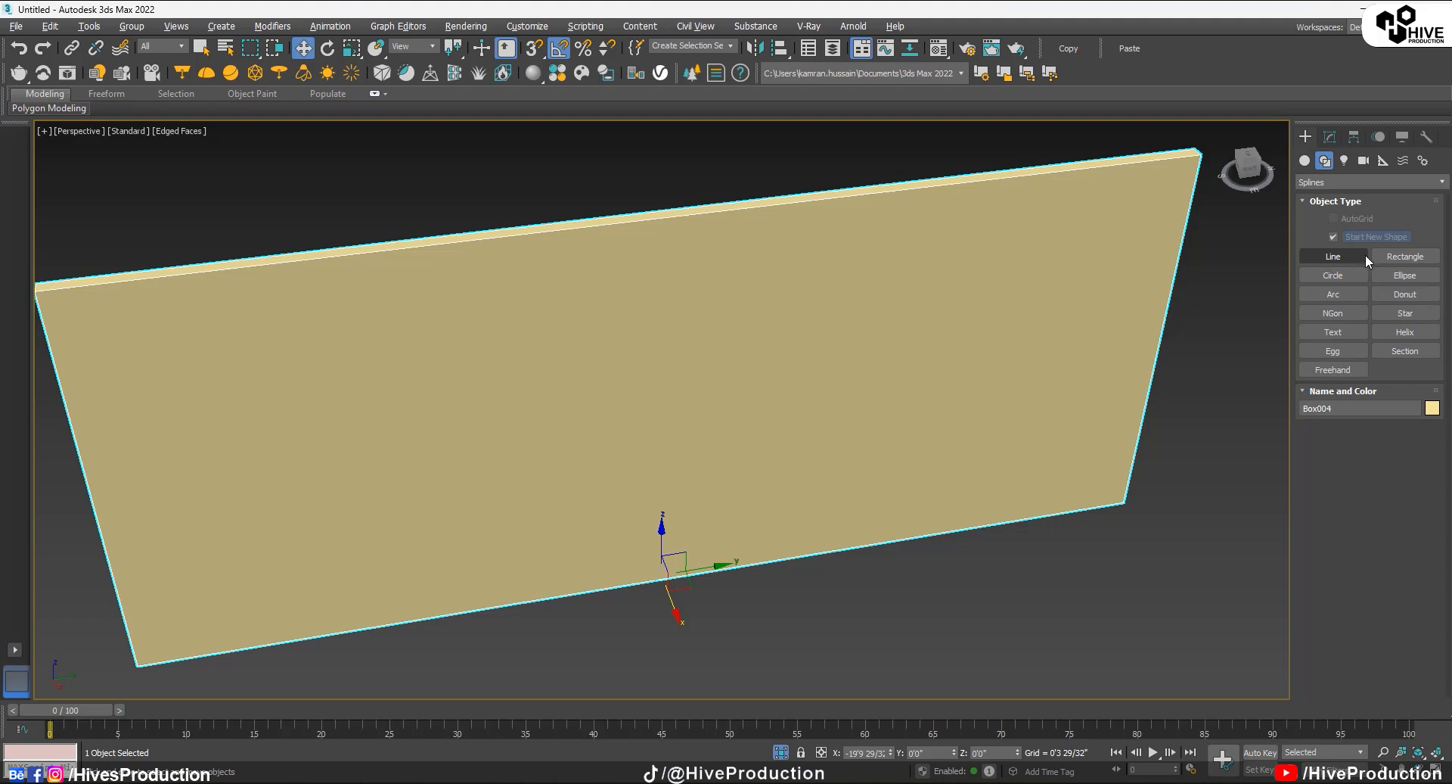
click(1392, 256)
key(alt+w)
right_click(540, 595)
key(alt+w)
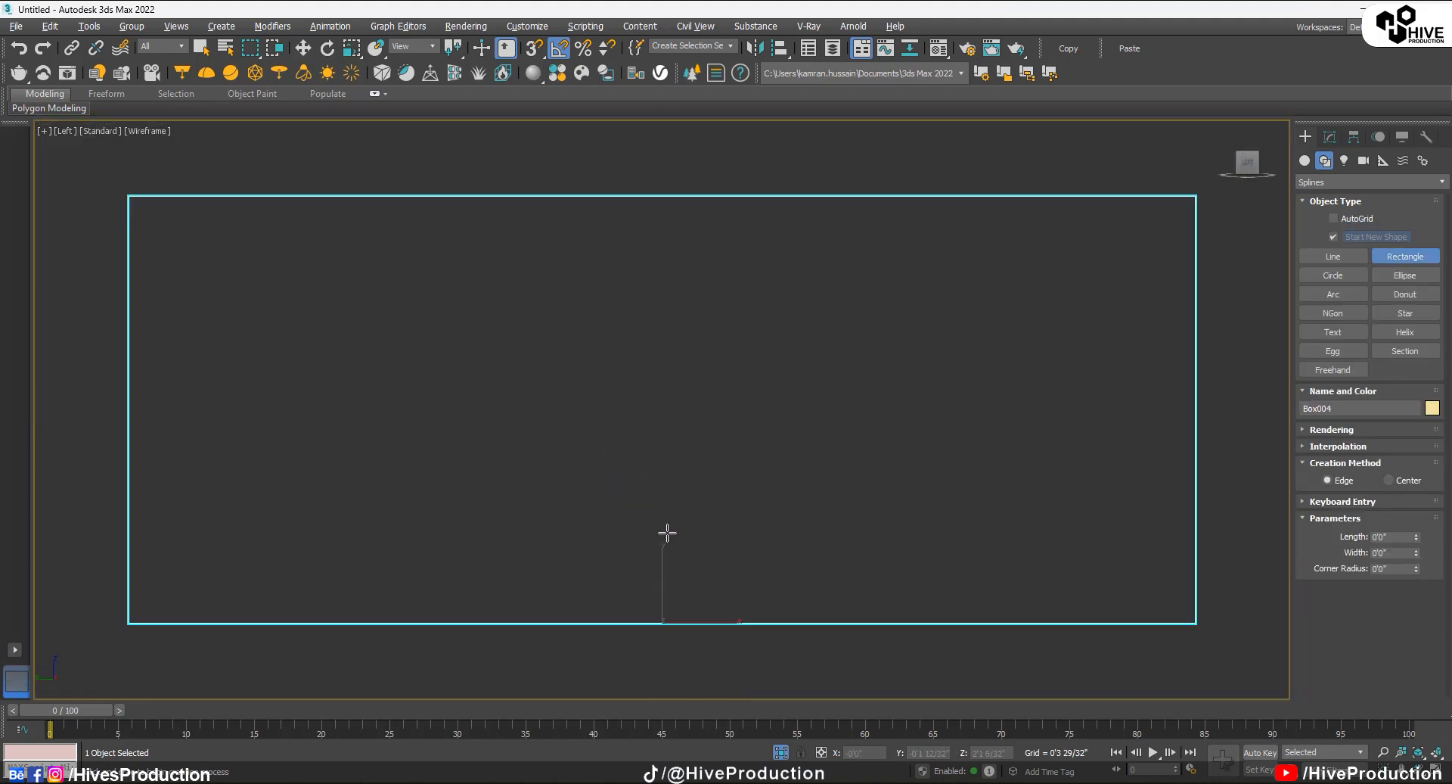
drag(433, 194, 880, 620)
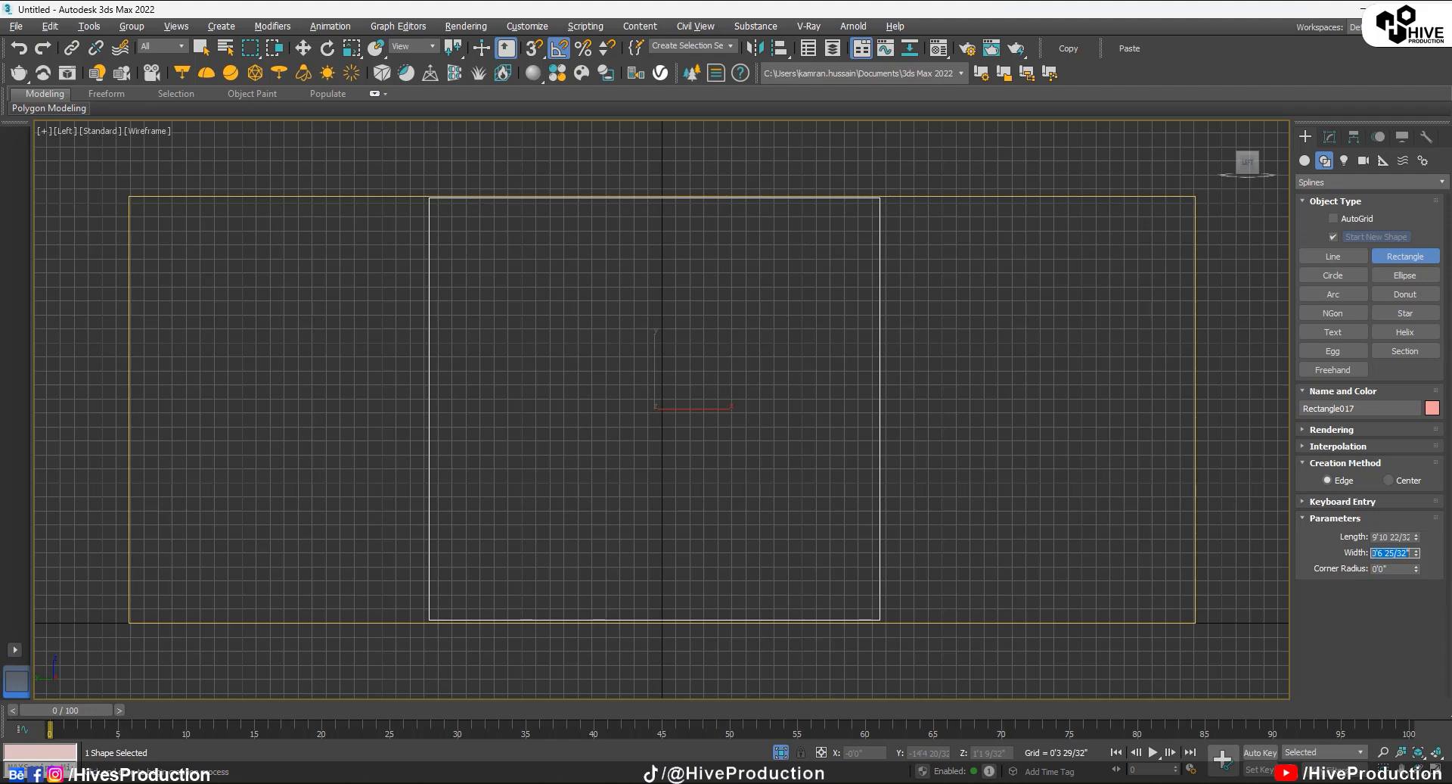
Step: Set the rectangle's width to 12' and length to 10', and centre it on the wall
text(112)
key(Return)
text(12)
key(Return)
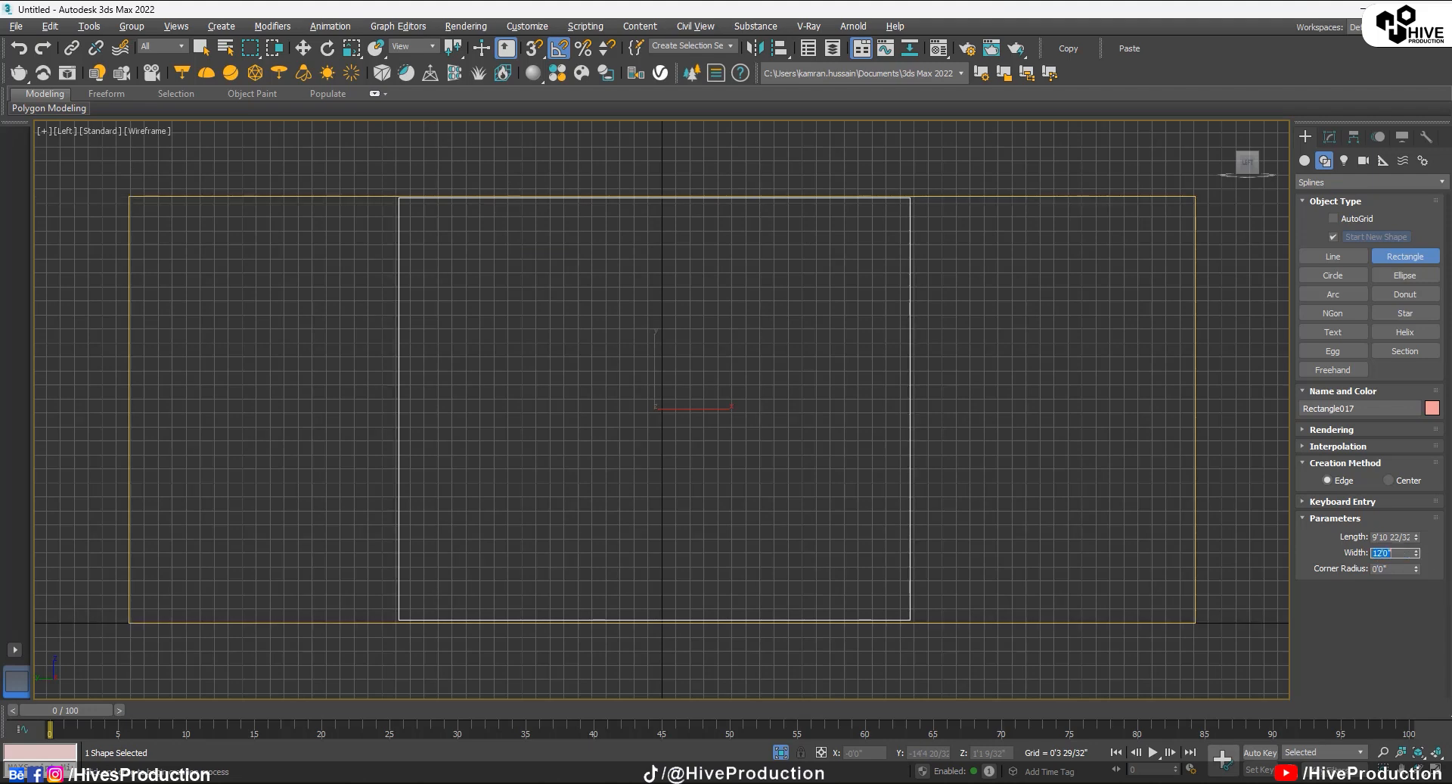
text(10)
key(Return)
key(w)
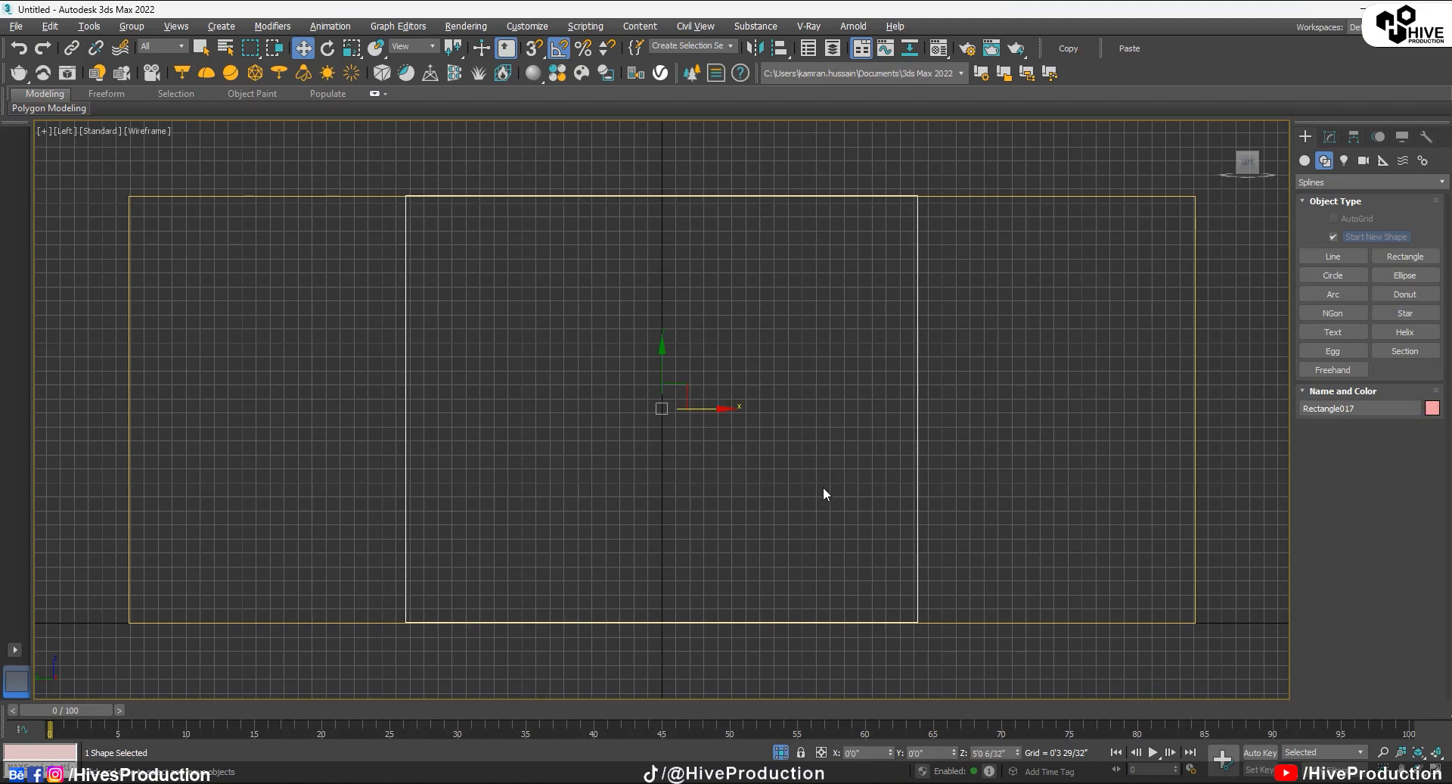
Step: Draw a circle with a radius of about 2'7" at the rectangle's centre and move it slightly upward
key(alt+w)
alt+middle_drag(1020, 496, 1083, 489)
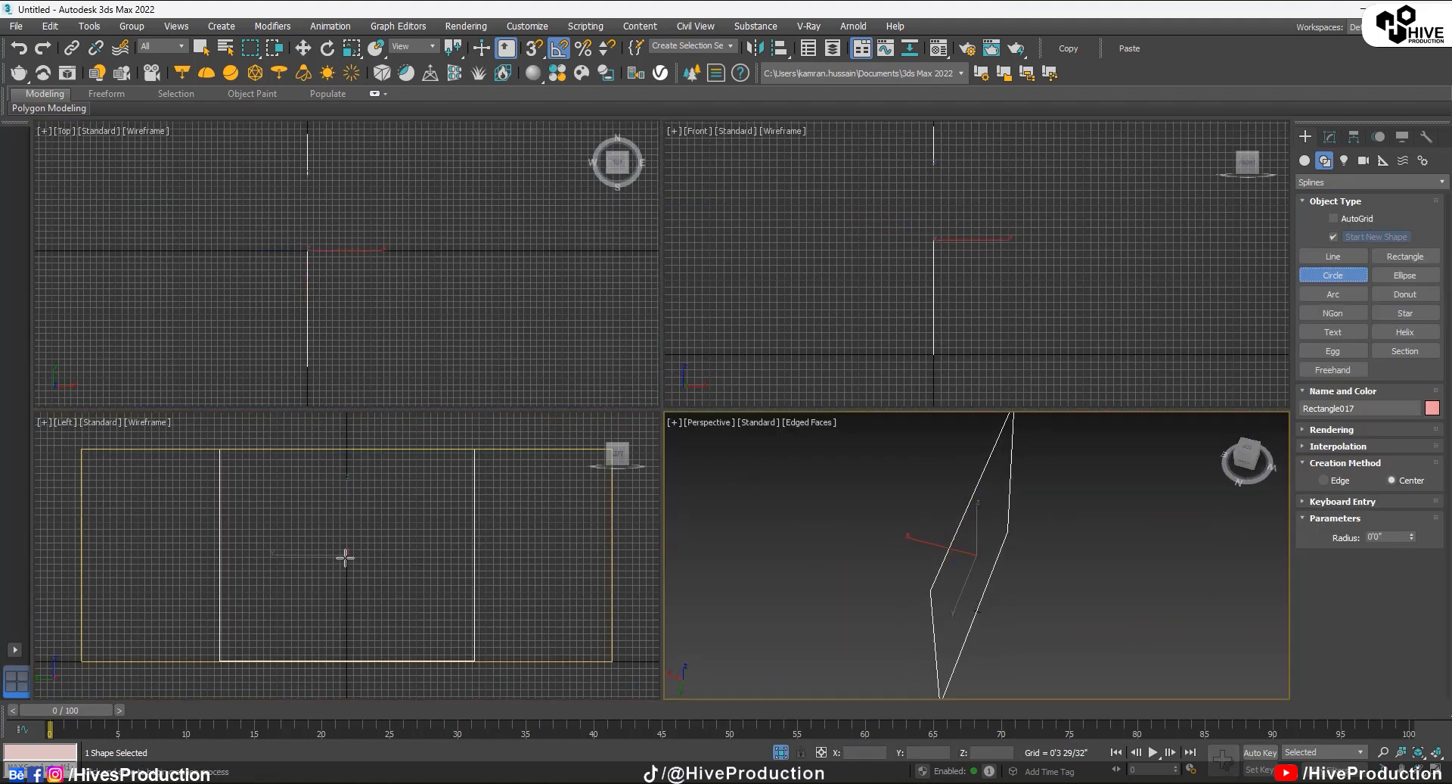
drag(345, 555, 381, 598)
key(w)
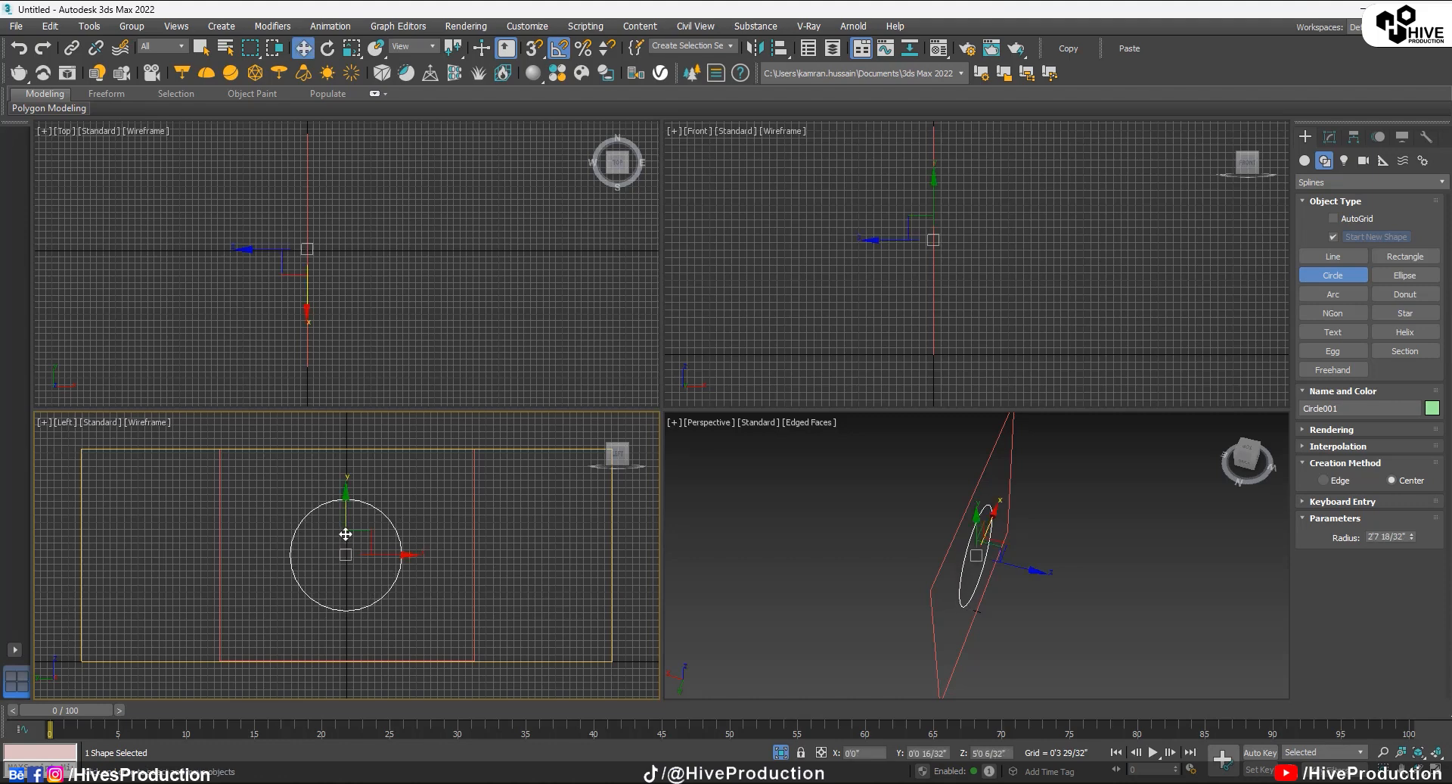
drag(346, 527, 347, 518)
Step: Select the rectangle and convert it to an Editable Spline
click(1330, 136)
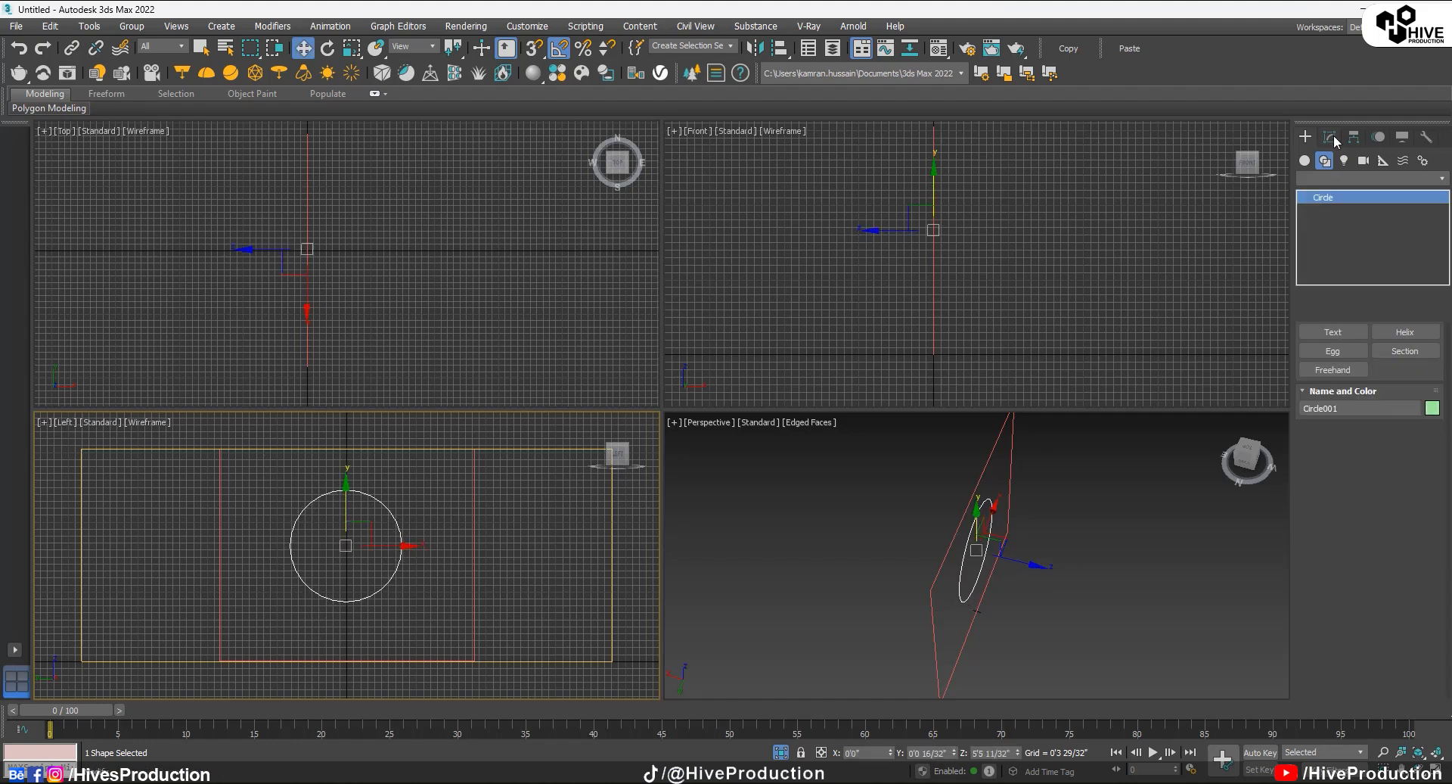
click(979, 616)
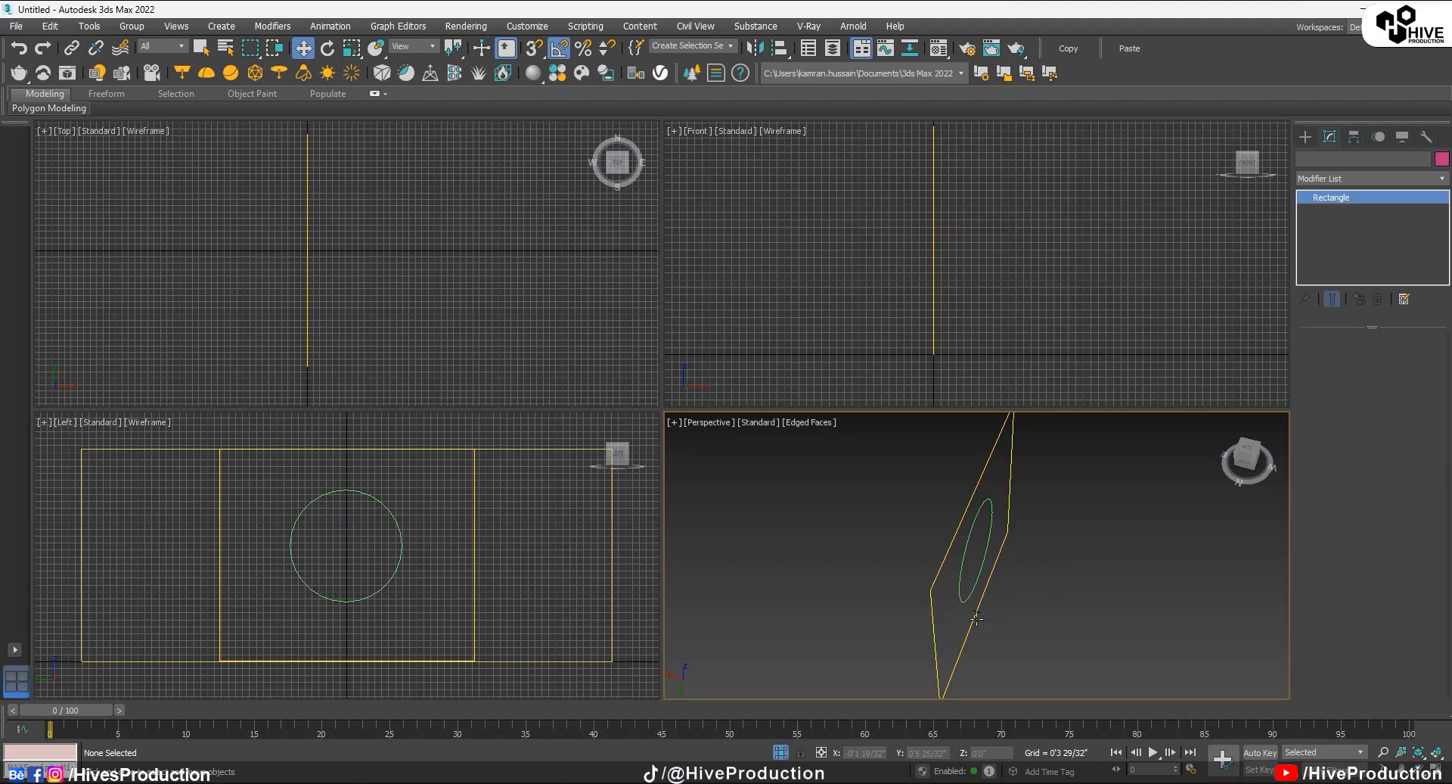
key(e)
right_click(981, 422)
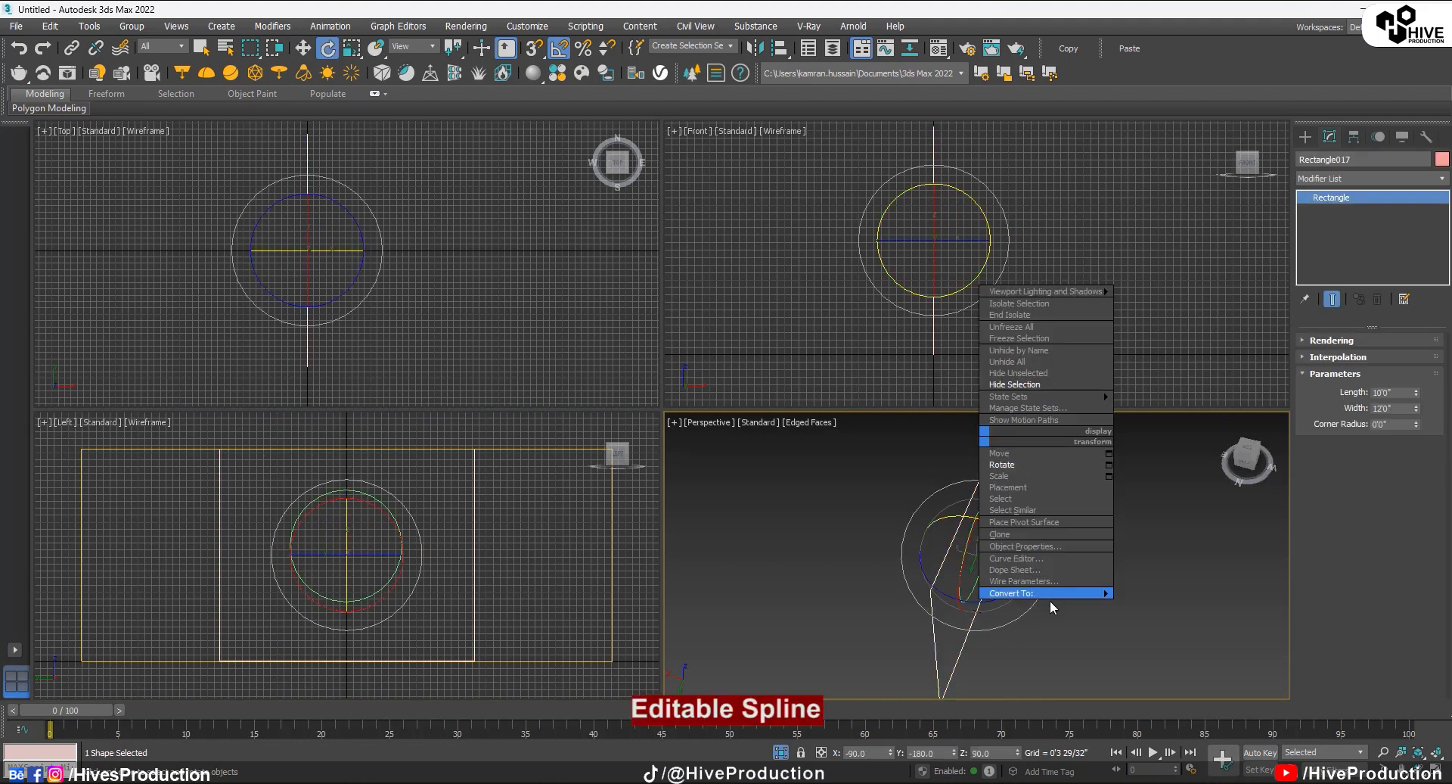
mouse_move(1050, 598)
click(1187, 598)
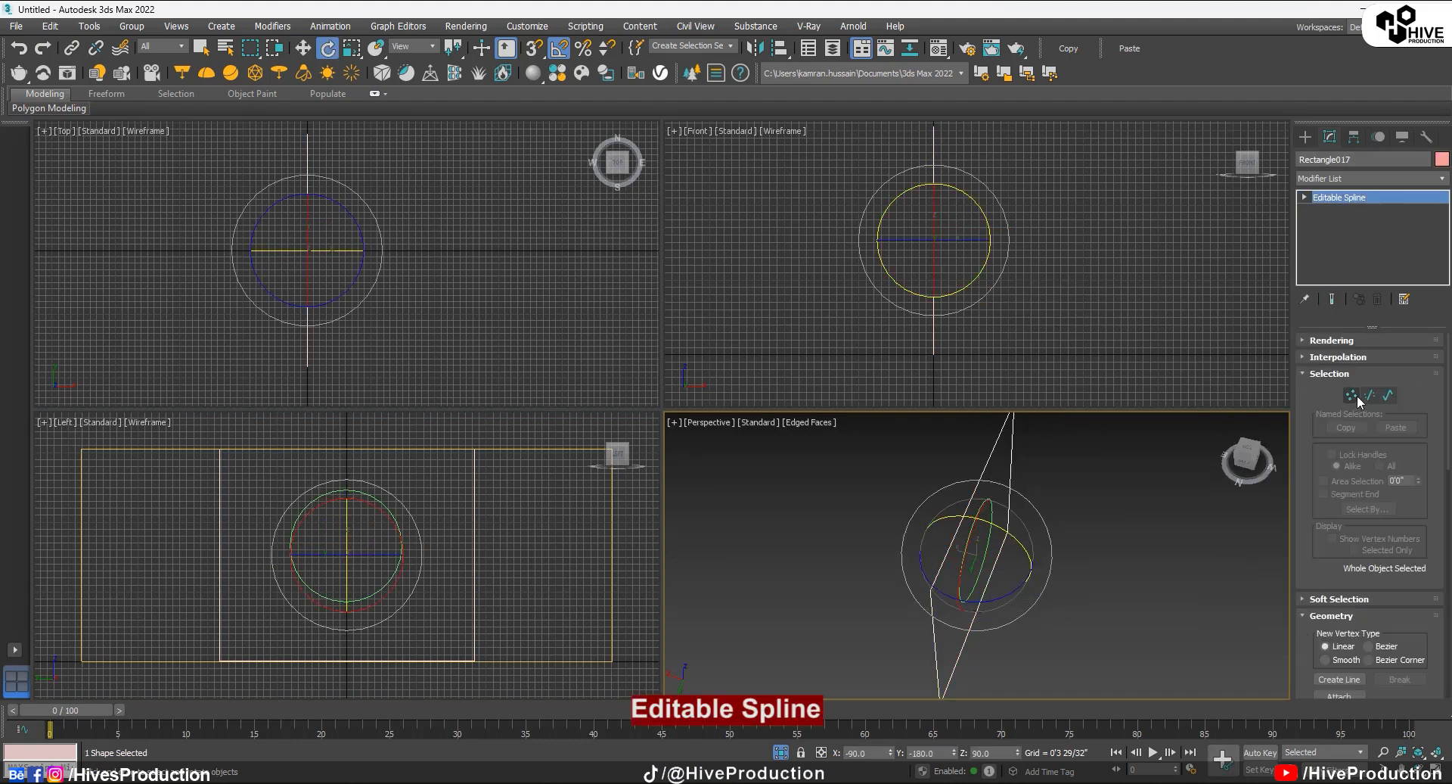
Step: Attach the circle to the rectangle's spline so both form one shape
drag(1339, 575, 1300, 257)
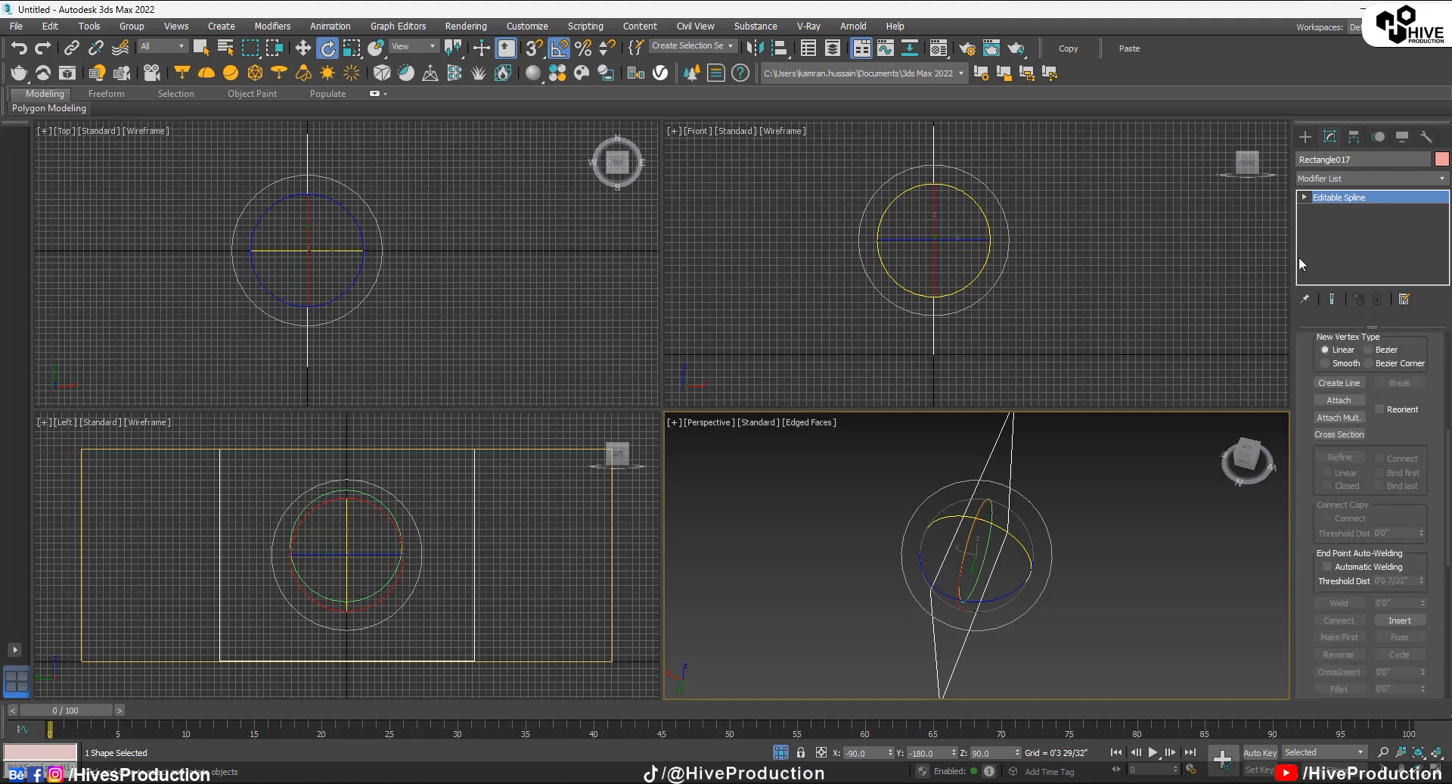
click(1339, 397)
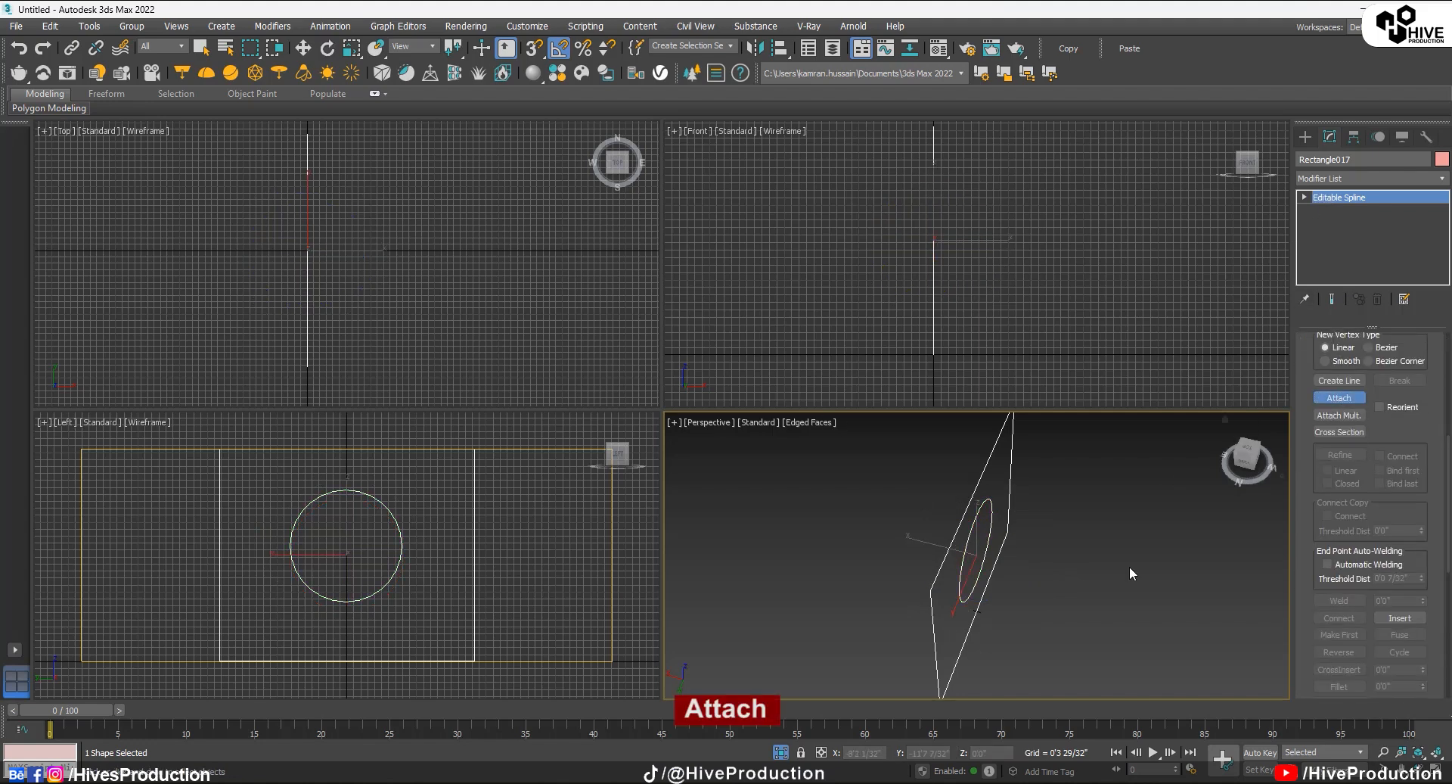
right_click(1089, 570)
click(1101, 643)
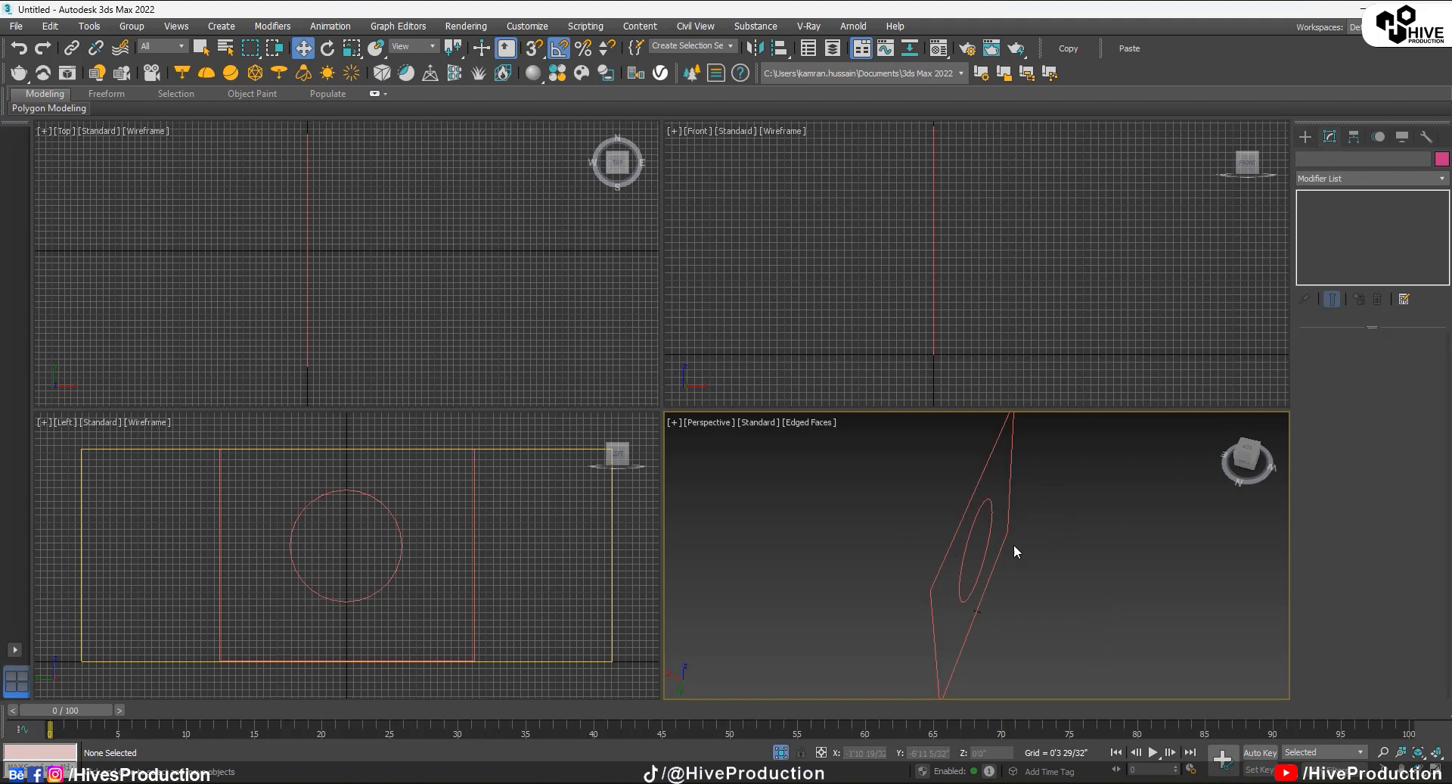
Step: Apply an Extrude modifier to the combined shape with an amount of 0.2 ft
drag(930, 515, 1057, 589)
click(1323, 177)
key(e)
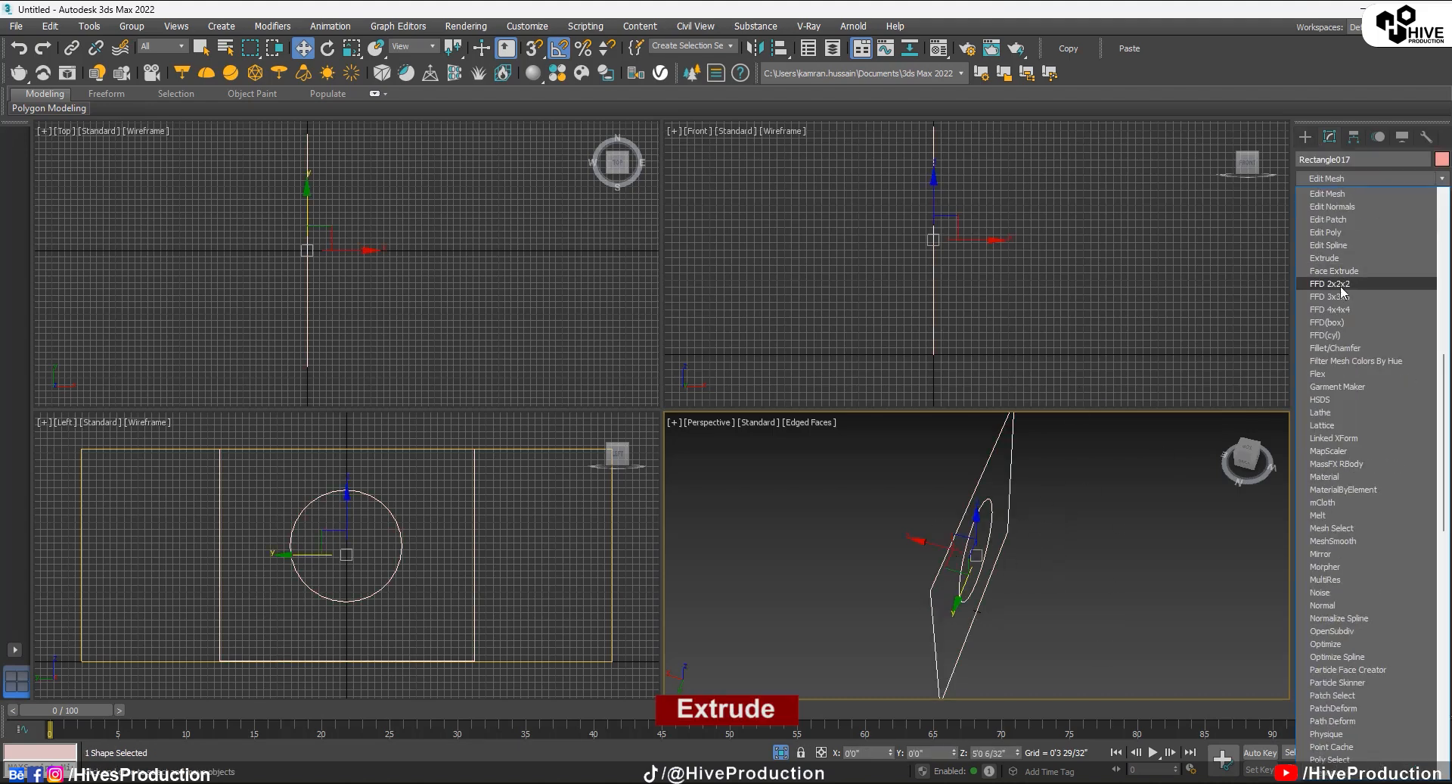
click(1330, 258)
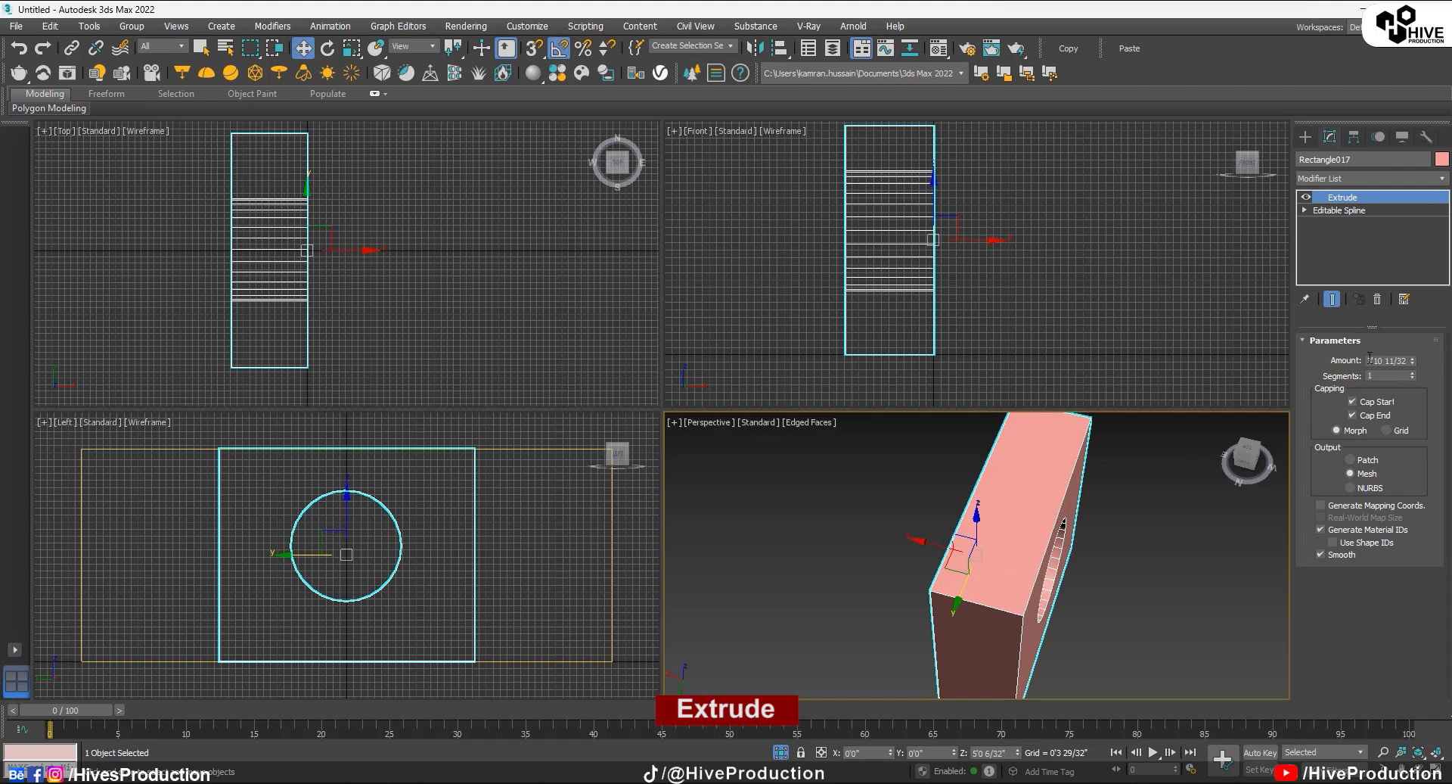
text(0.2)
key(Return)
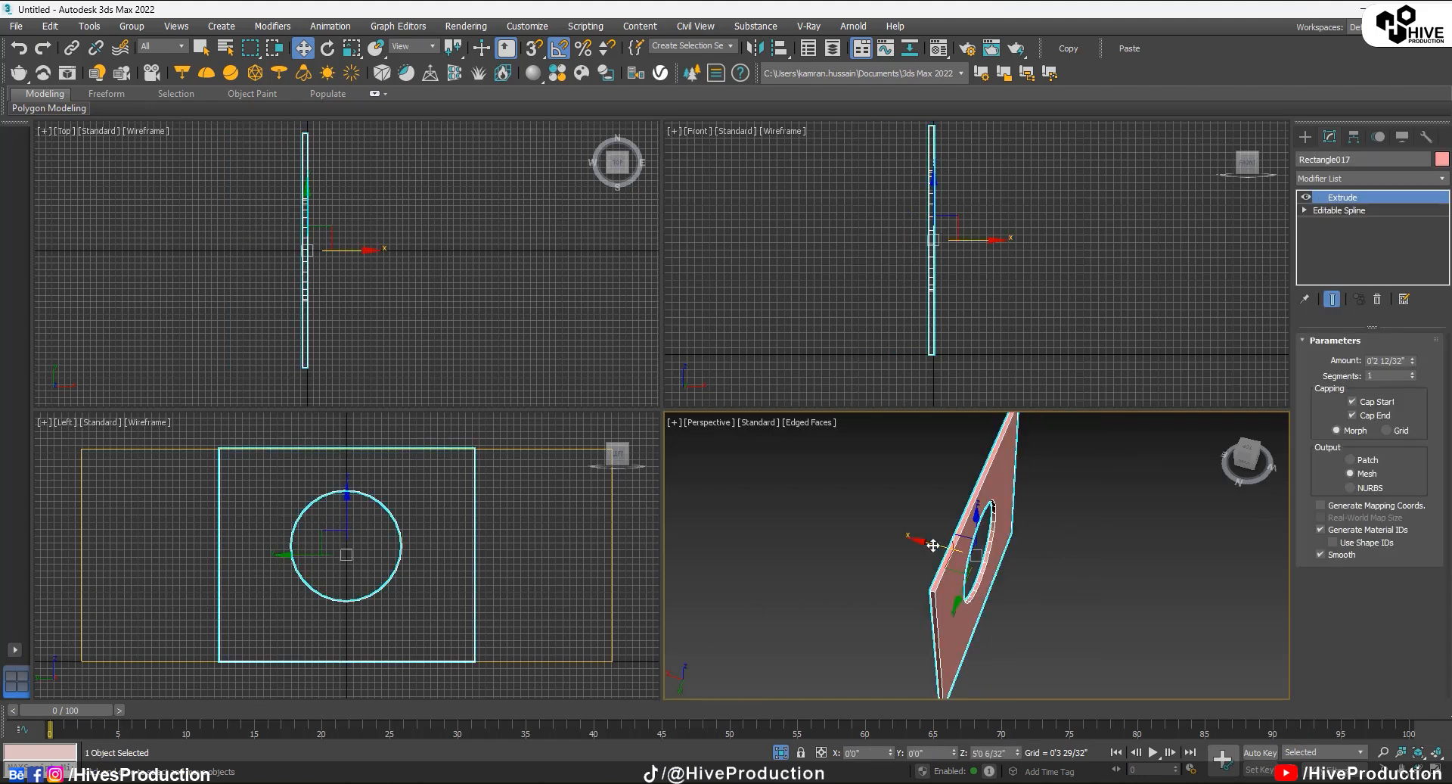
Step: Move the extruded panel along X until it sits against the end wall
scroll(320, 228, down, 5)
key(alt+w)
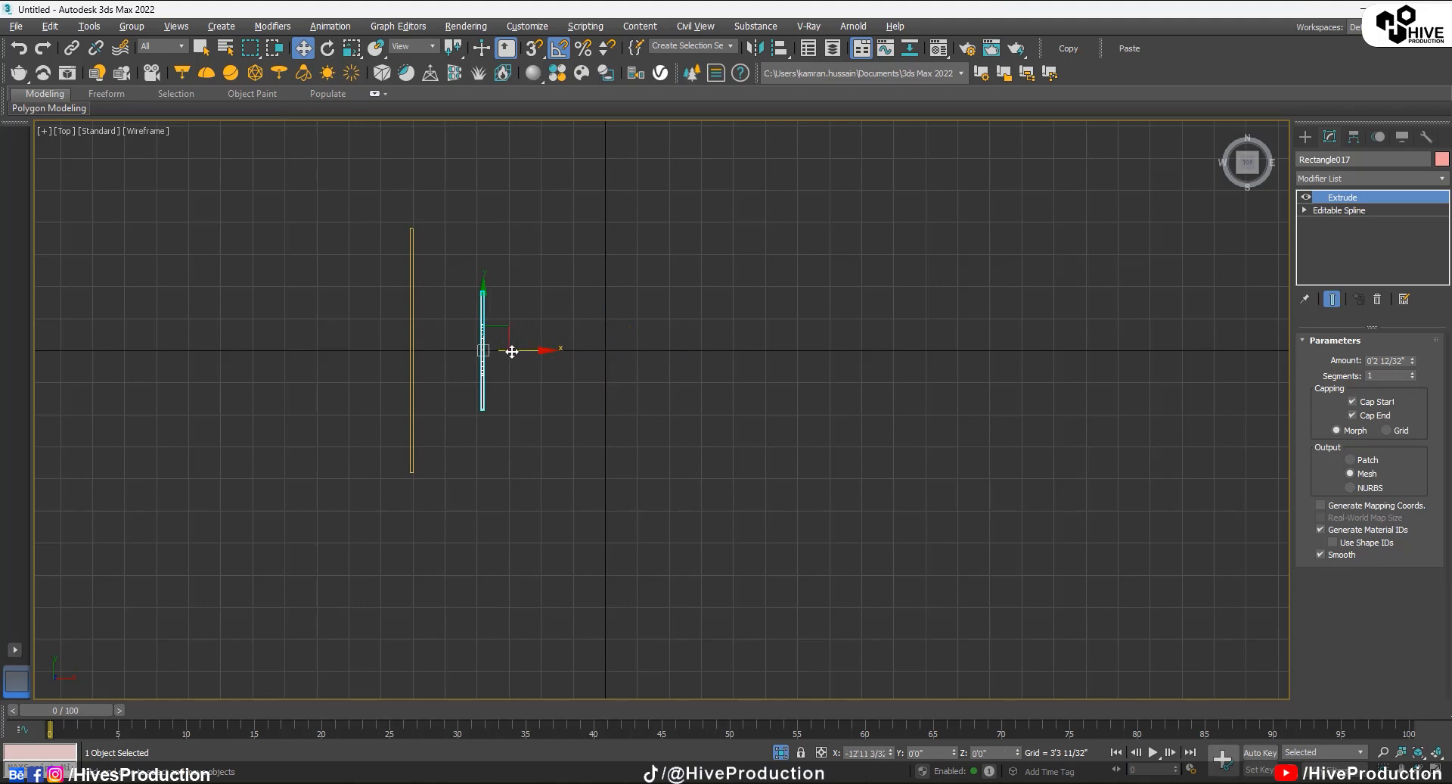
drag(512, 351, 378, 332)
scroll(428, 355, up, 5)
key(alt+w)
key(alt+w)
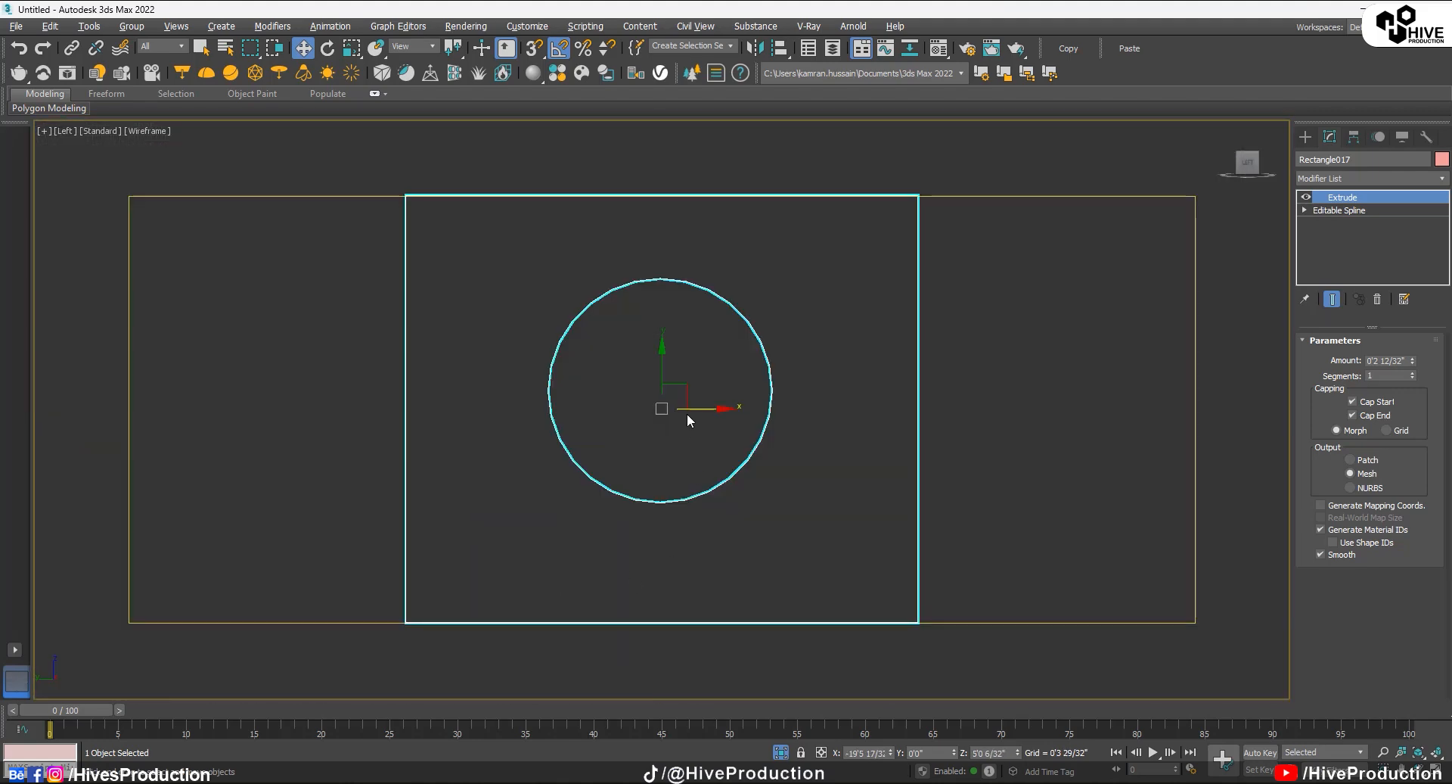
Step: Set the interpolation steps of the panel's base spline to 15 to smooth the circular opening
click(1337, 211)
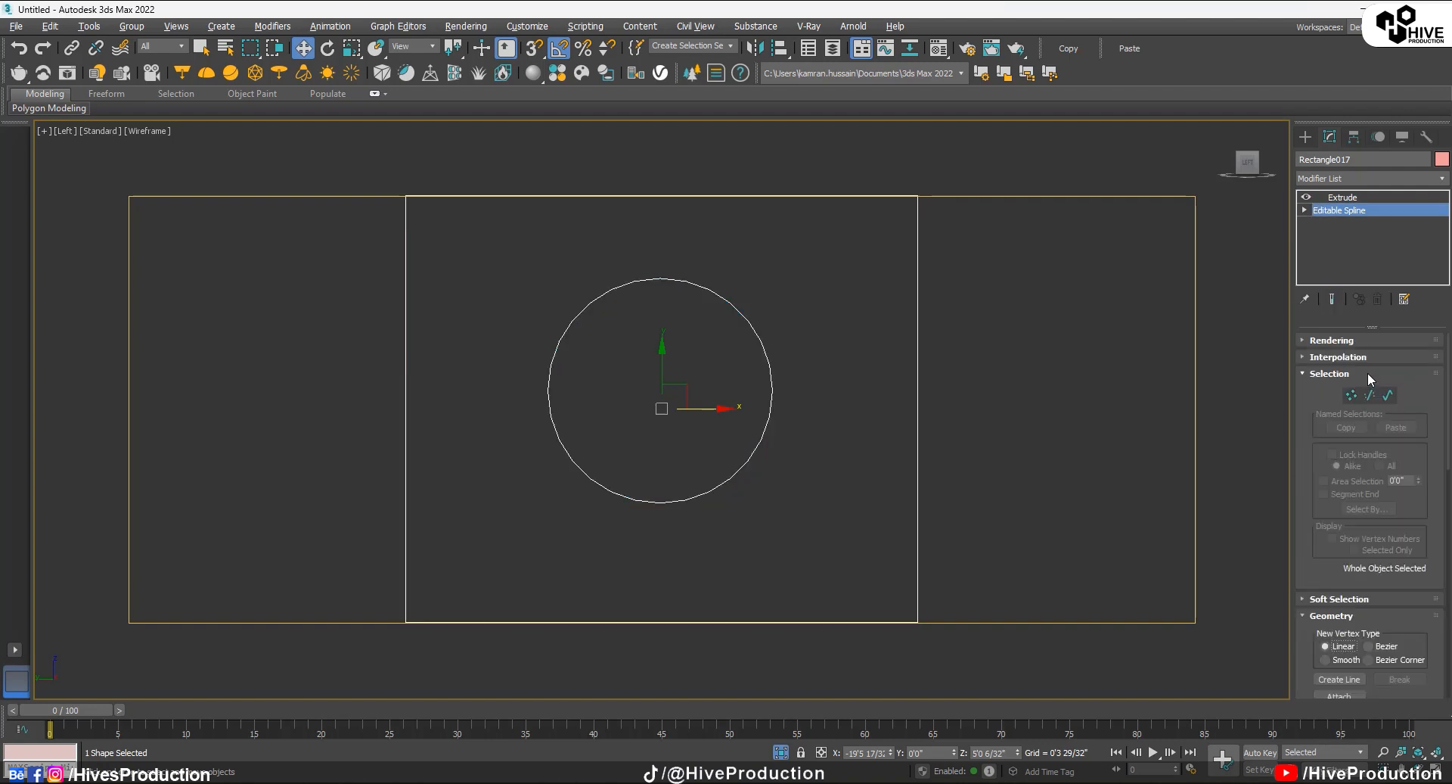
click(1366, 358)
drag(1371, 373, 1351, 374)
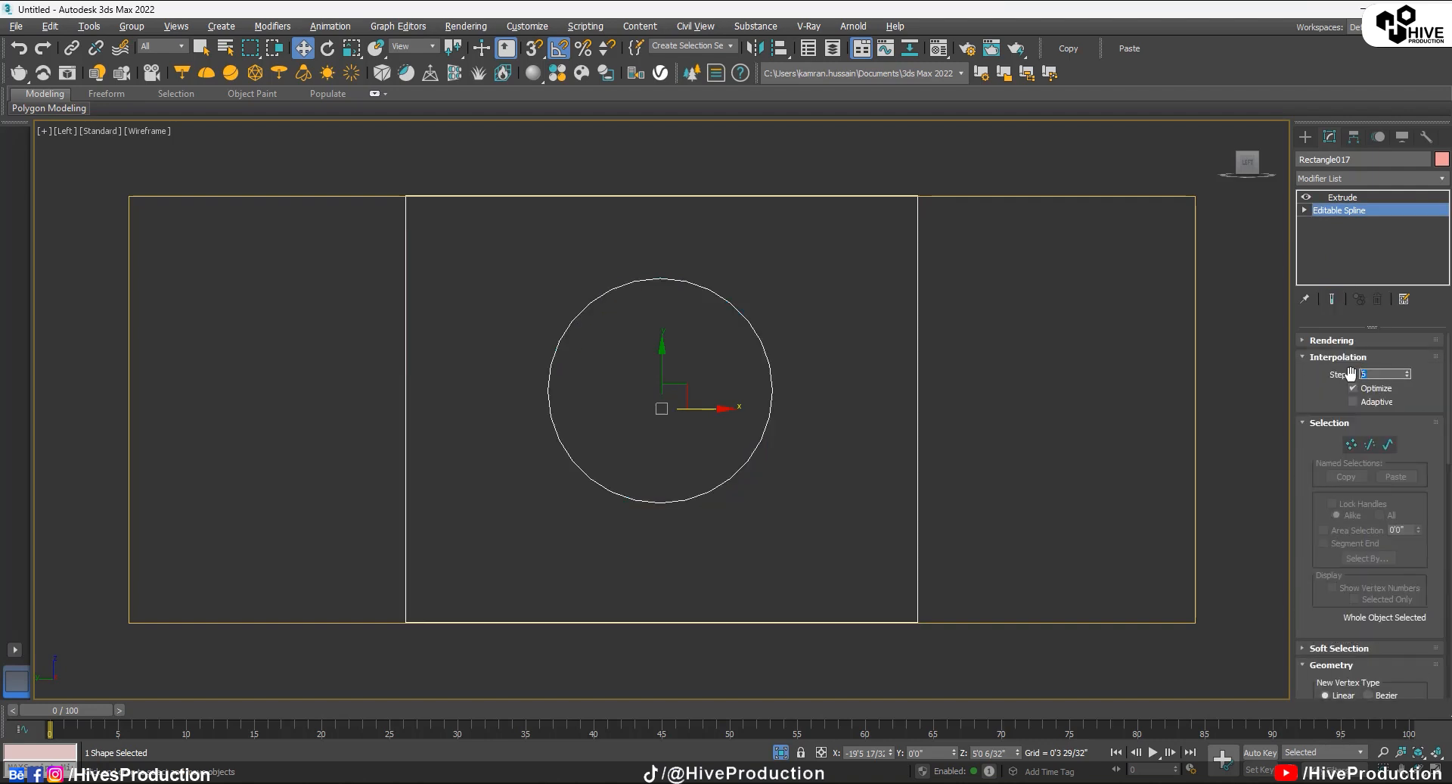
click(1347, 196)
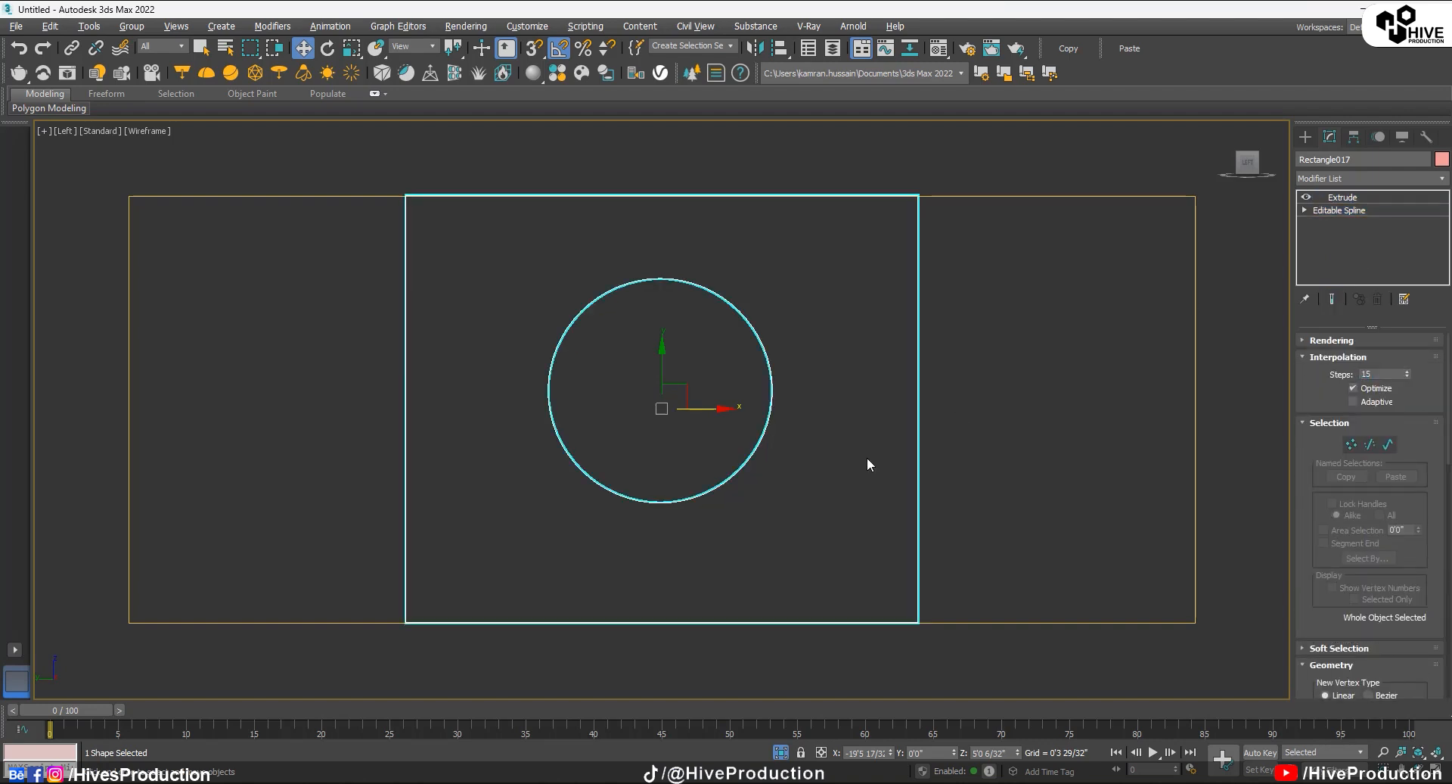
Step: Copy the panel sideways along the wall and delete the circle spline from the copy
scroll(584, 445, down, 3)
shift+drag(582, 421, 923, 421)
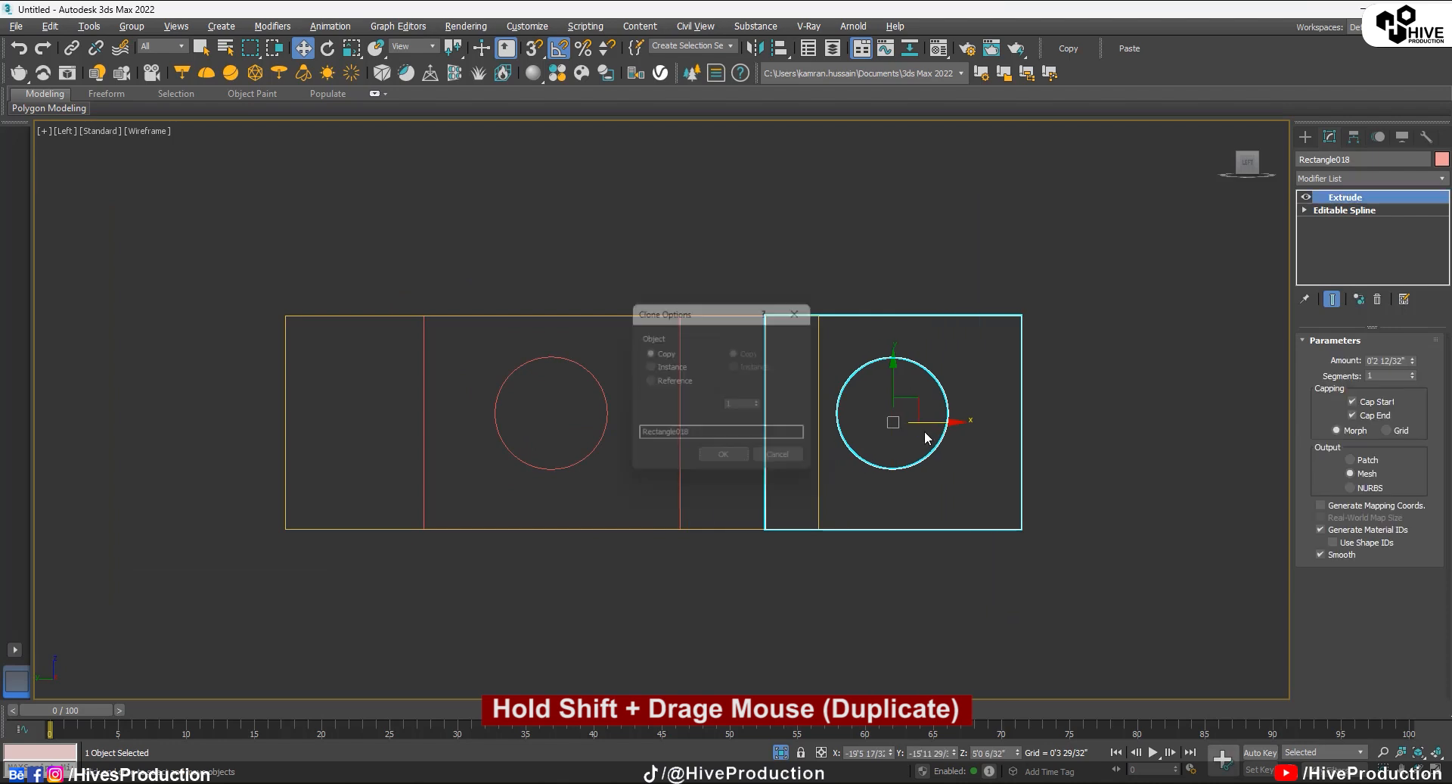
click(728, 462)
click(1304, 211)
click(1334, 251)
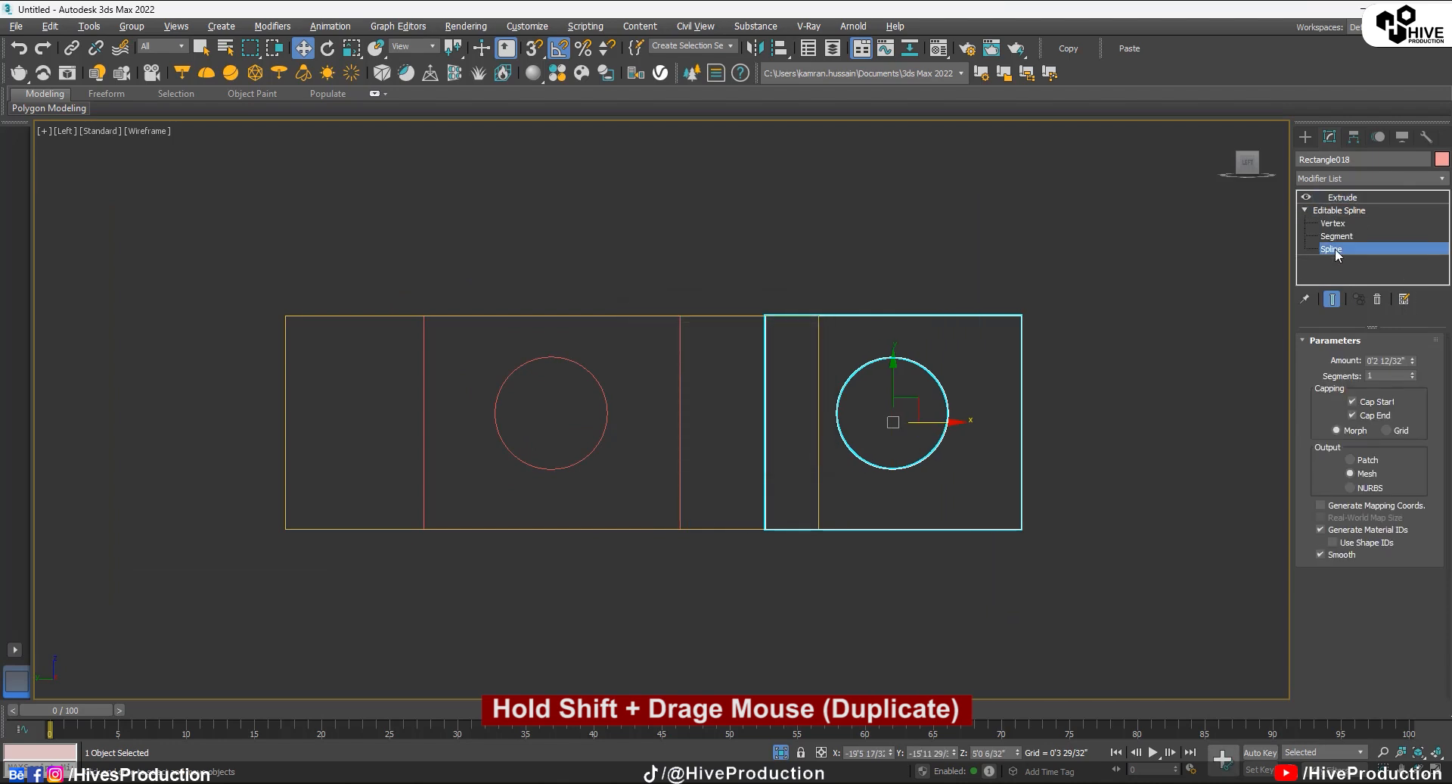
click(927, 395)
key(Delete)
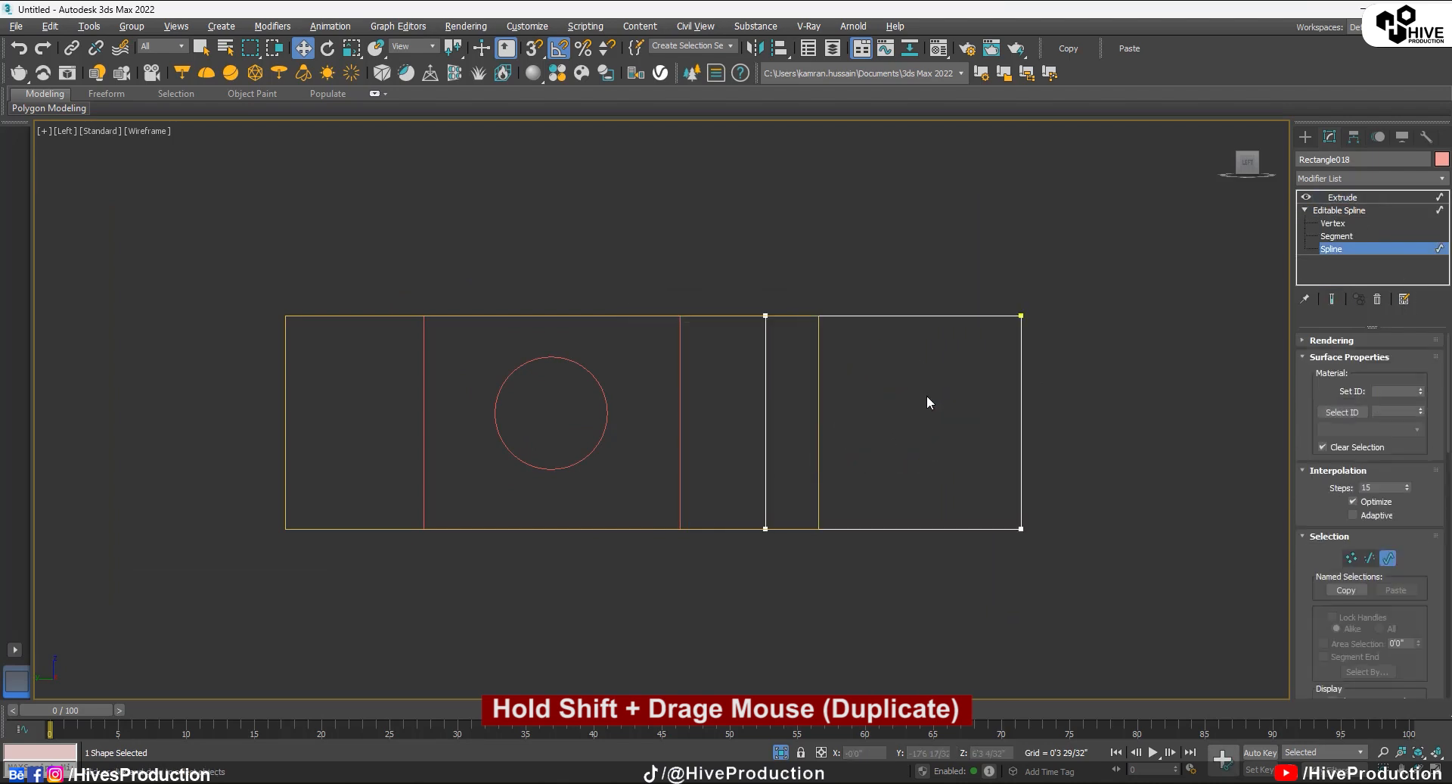
Step: Move the copied panel's side vertices along X so it spans from just beside the central panel to the wall's edge
key(1)
drag(761, 261, 805, 532)
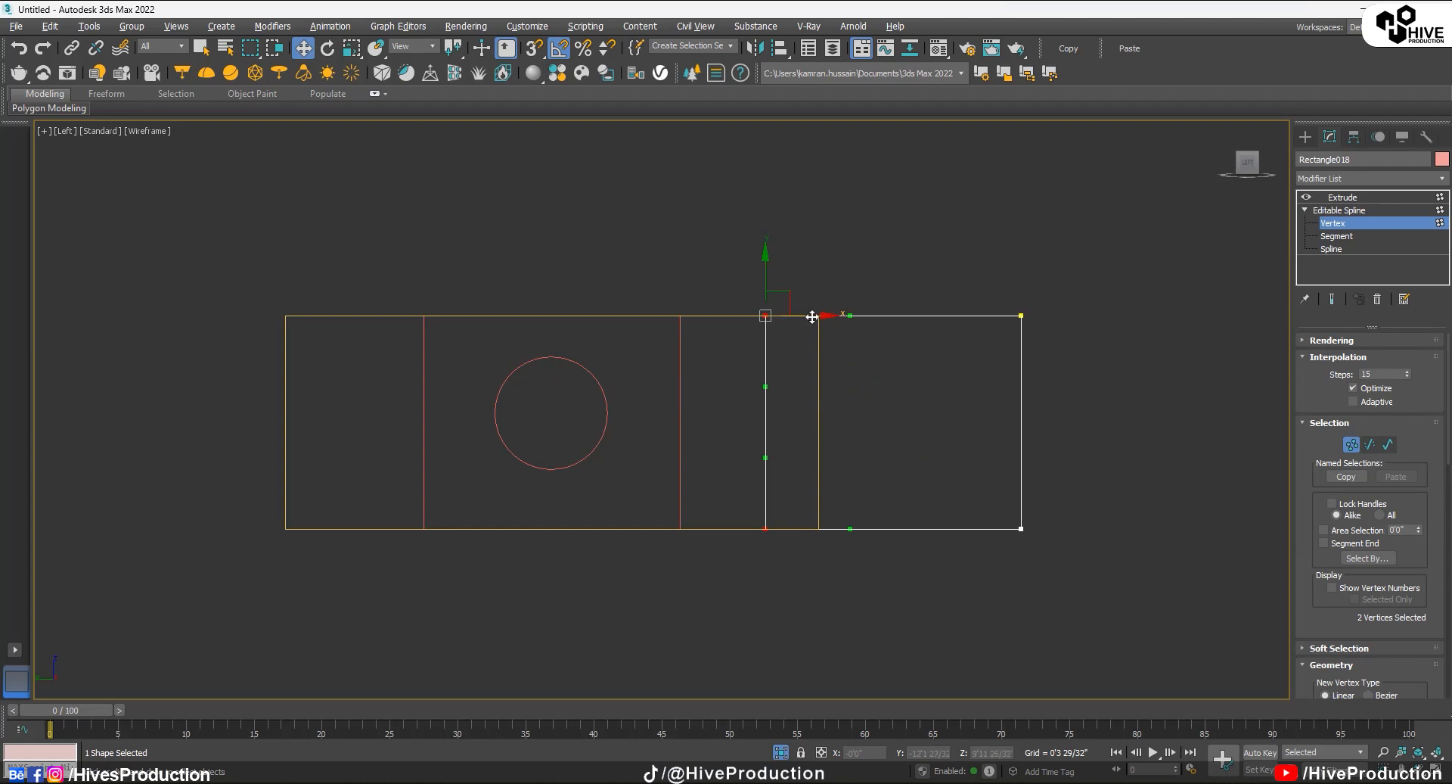
drag(811, 317, 729, 305)
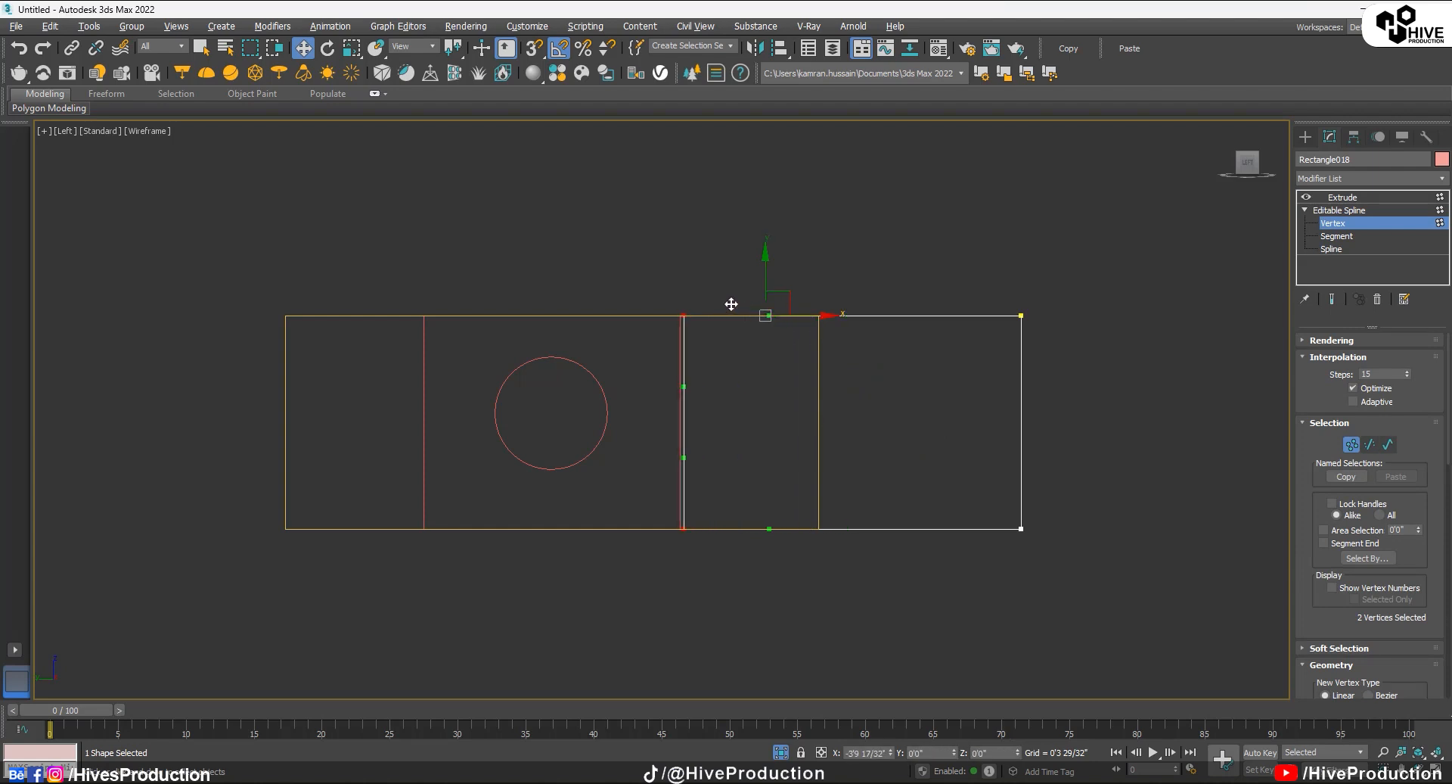
drag(984, 284, 1056, 556)
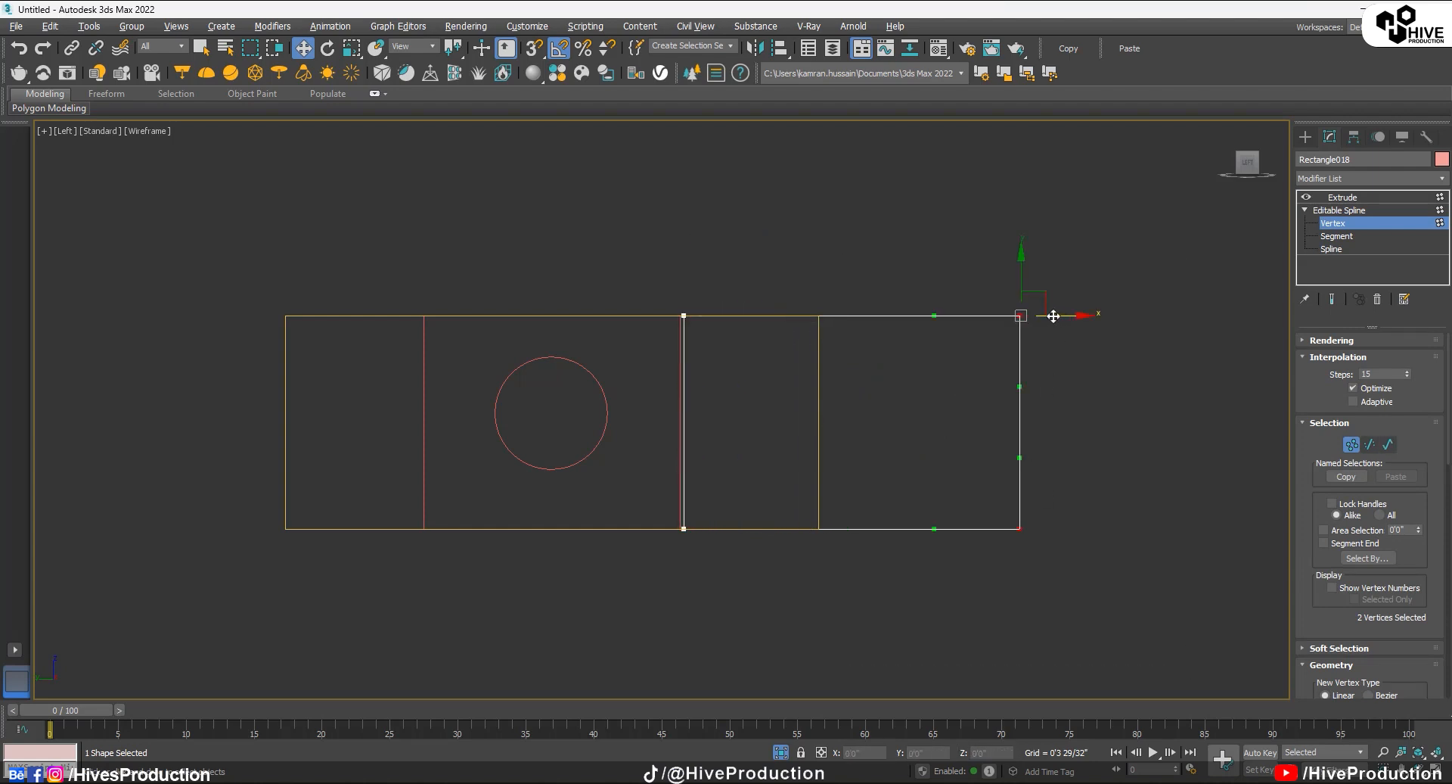
drag(1053, 316, 860, 331)
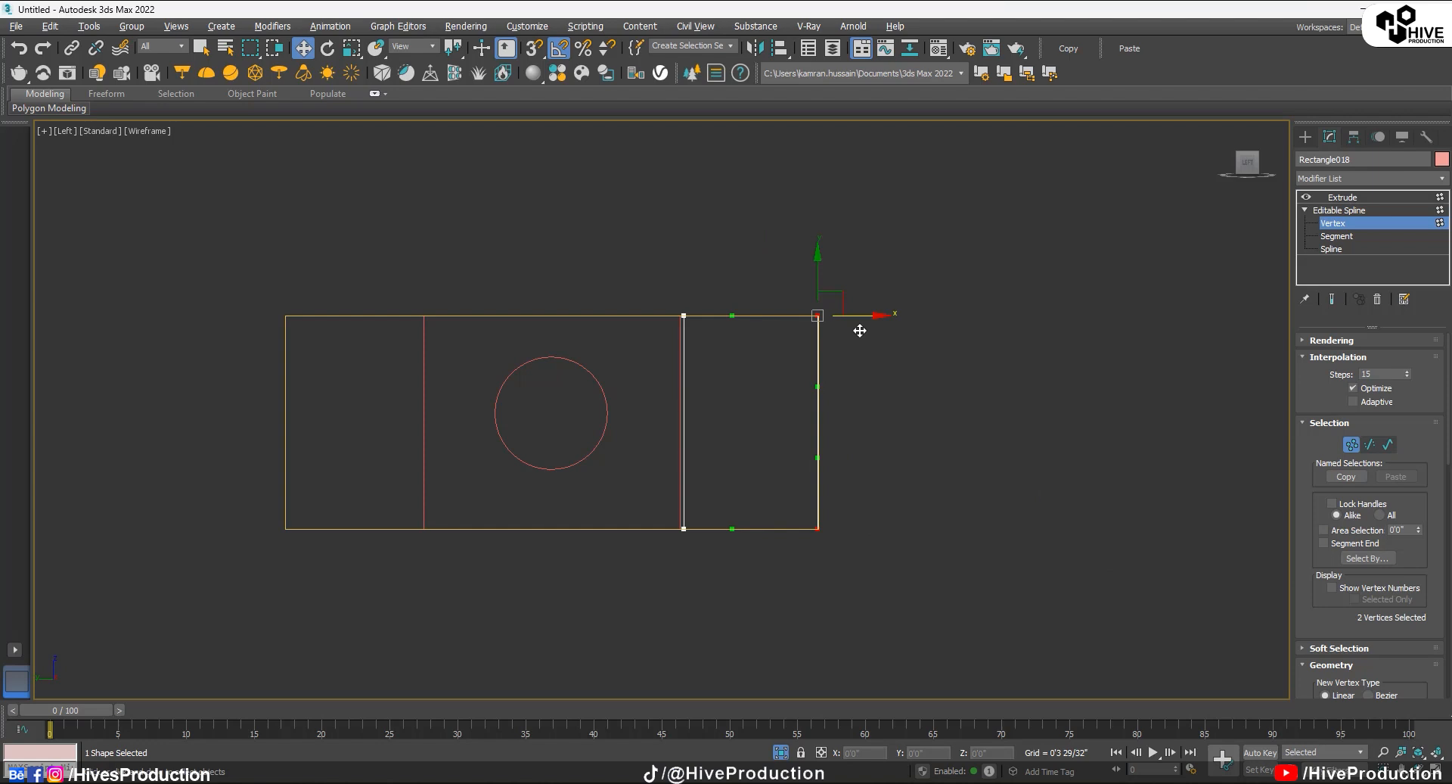
Step: Copy the resized side panel to the opposite end of the wall, leaving a matching gap beside the central panel
click(1354, 217)
shift+drag(931, 424, 533, 422)
click(726, 464)
click(855, 574)
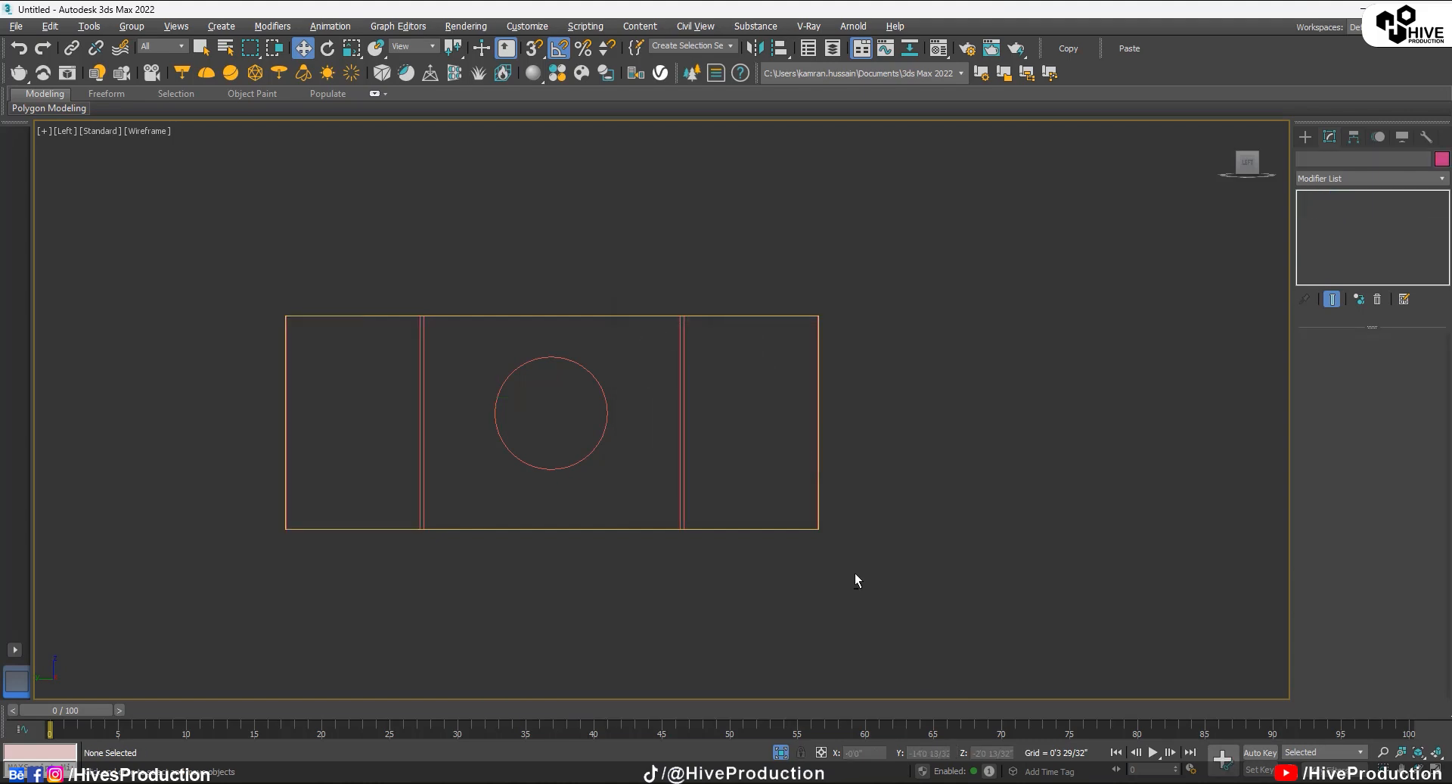
key(alt+w)
click(952, 615)
key(alt+w)
key(z)
mouse_move(953, 614)
alt+middle_down()
mouse_move(620, 542)
mouse_move(608, 569)
alt+middle_up()
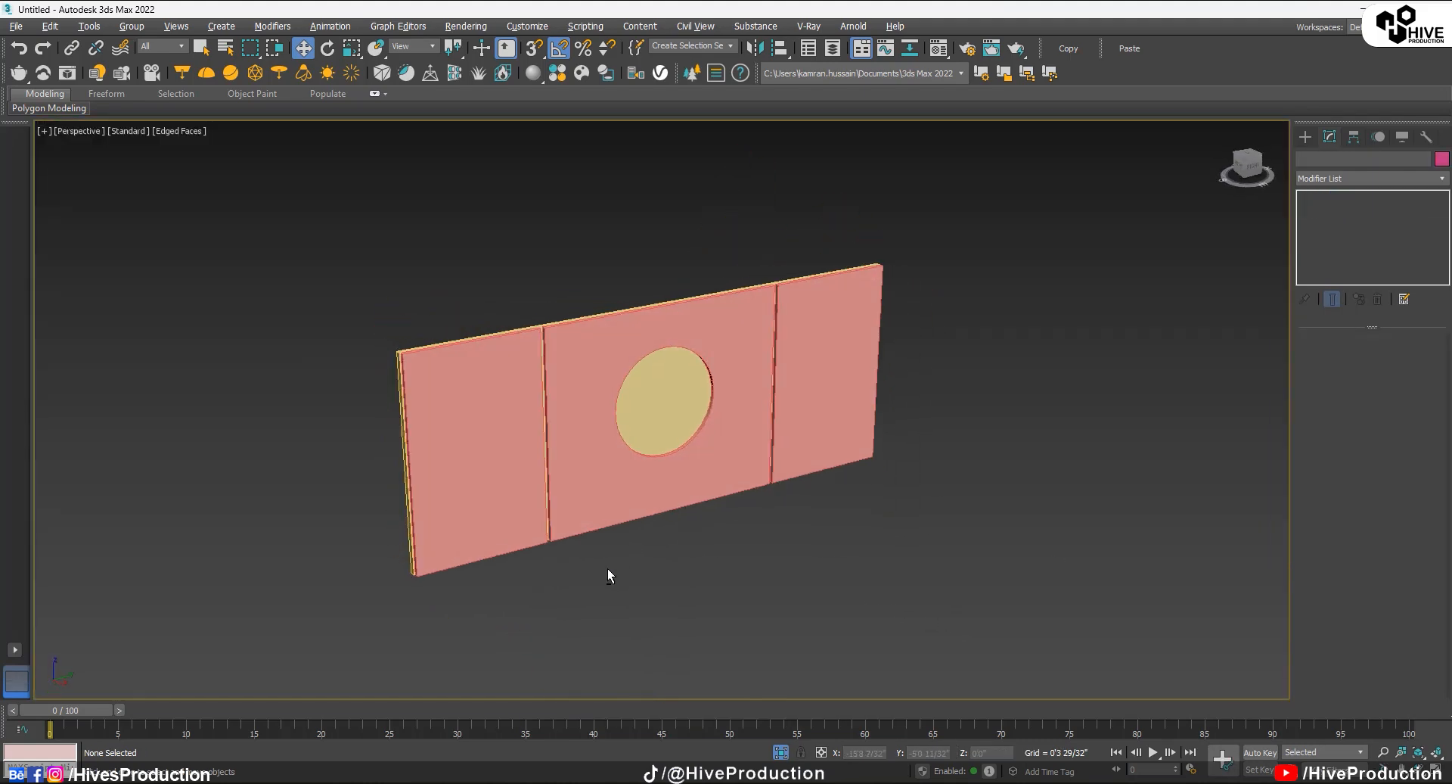
Step: Create a sphere with a radius of about 2'6 22/32" over the circular opening in the Left view
click(1306, 136)
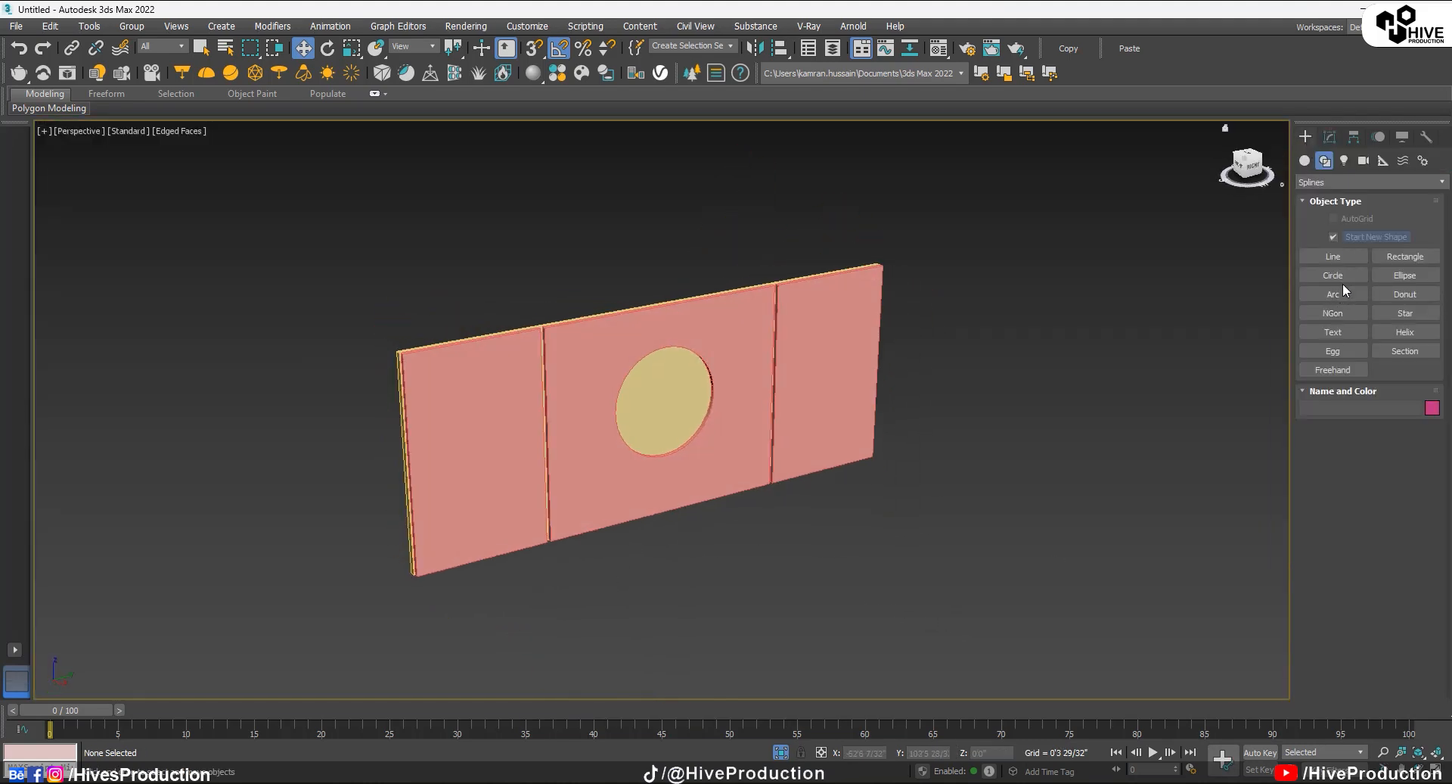
click(1306, 160)
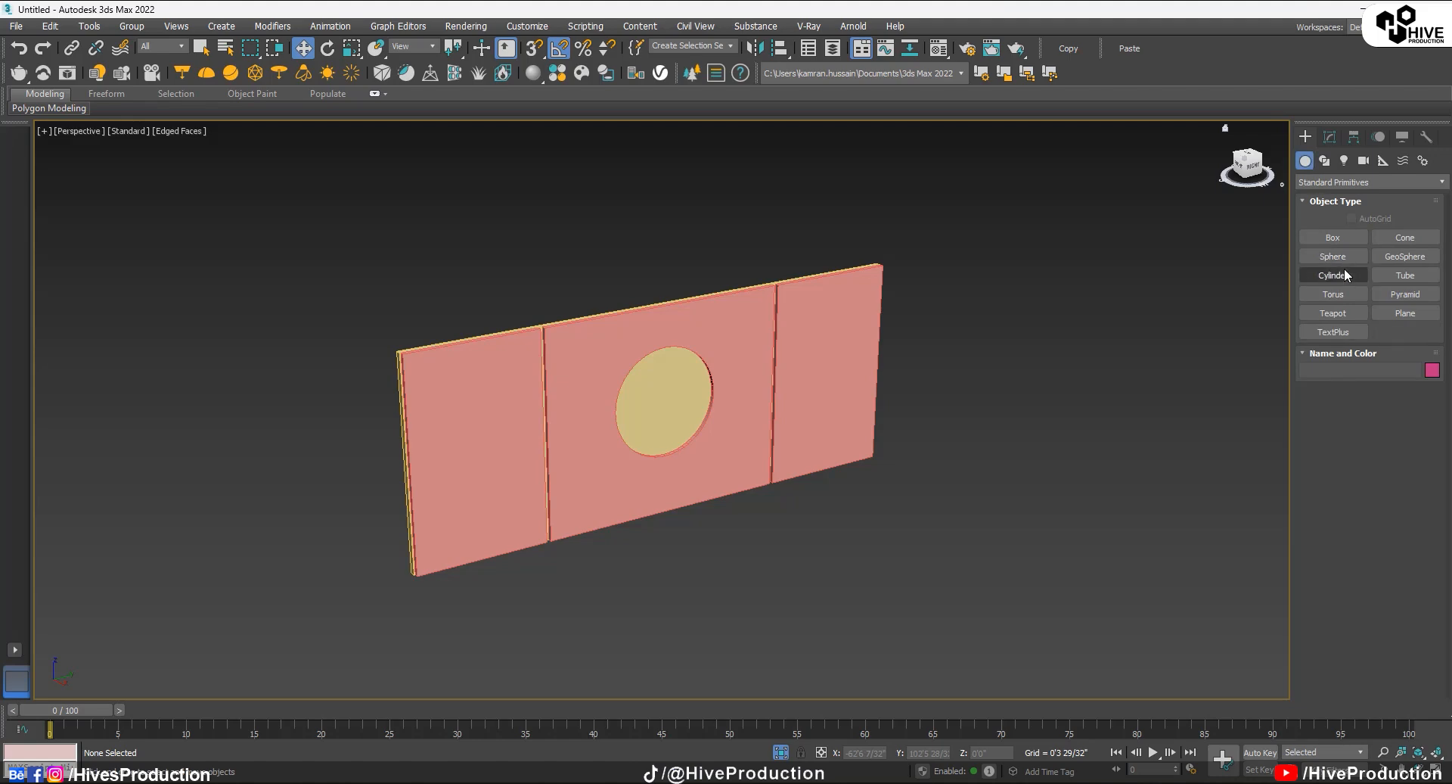
click(1339, 274)
click(1335, 261)
key(alt+w)
right_click(467, 551)
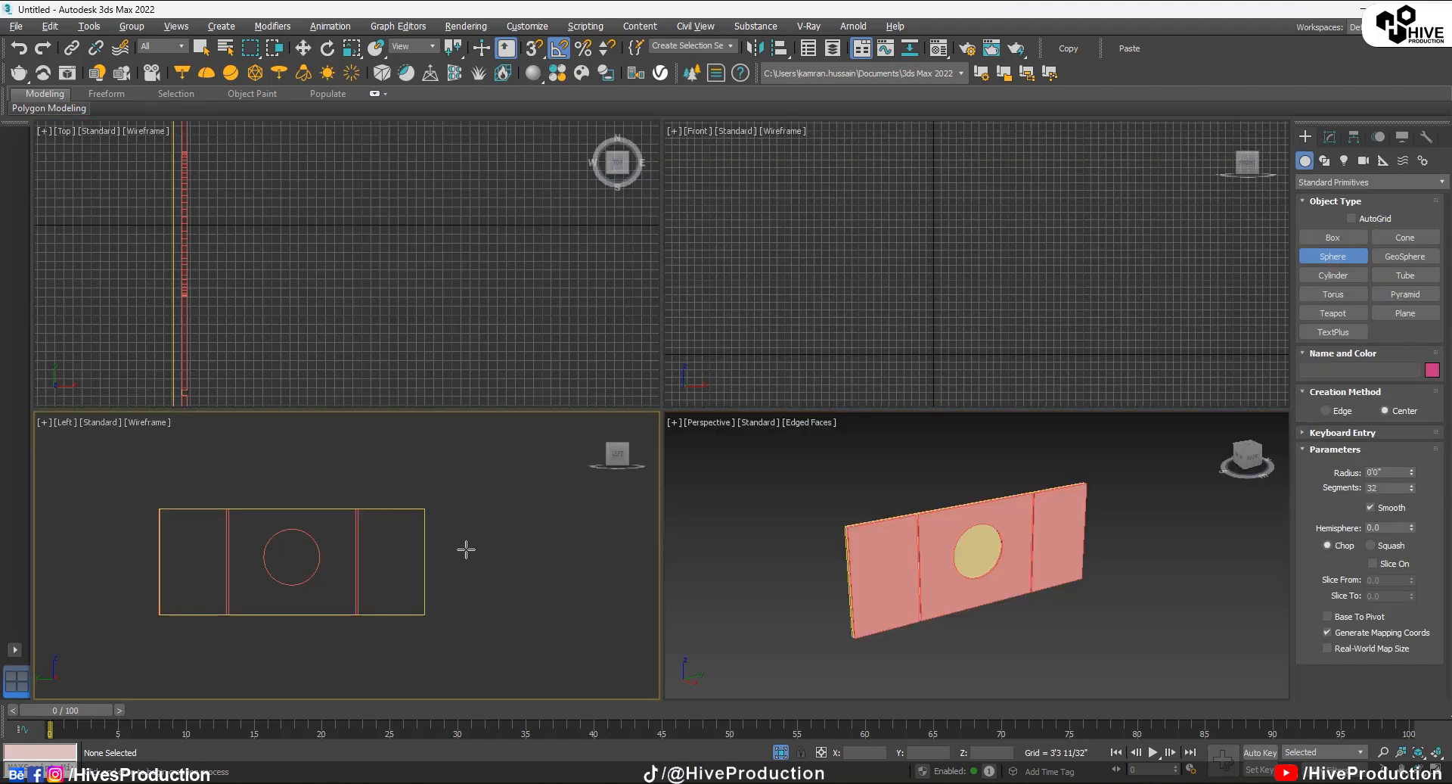
key(alt+w)
scroll(522, 522, up, 3)
middle_drag(580, 397, 587, 531)
drag(593, 445, 658, 532)
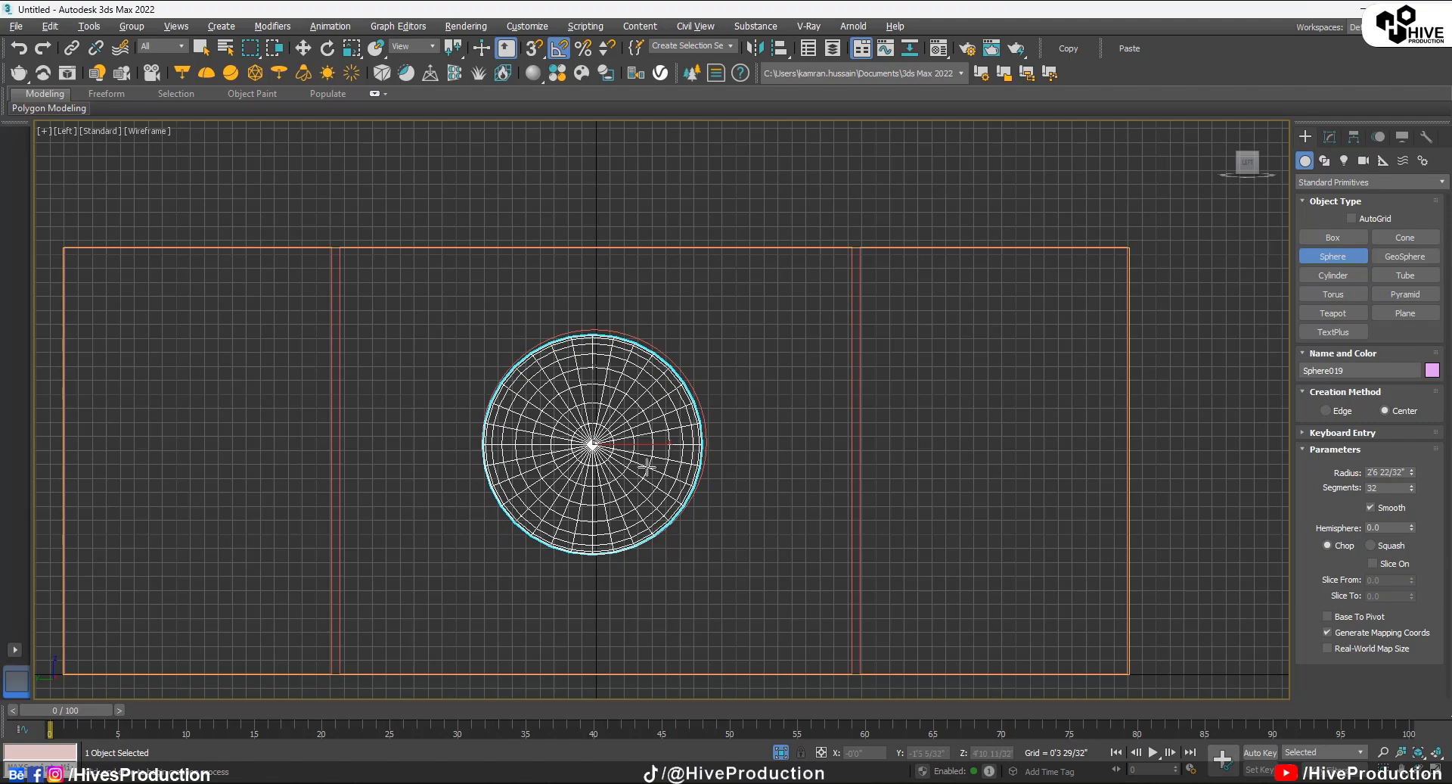
Step: Nudge the sphere slightly in the Left view to centre it on the panel's circular opening
key(alt+w)
right_click(751, 595)
key(alt+w)
alt+middle_drag(751, 575, 681, 568)
key(alt+w)
right_click(420, 550)
key(alt+w)
scroll(395, 552, up, 3)
key(w)
middle_drag(778, 373, 663, 463)
drag(700, 410, 702, 401)
key(alt+w)
right_click(919, 575)
key(alt+w)
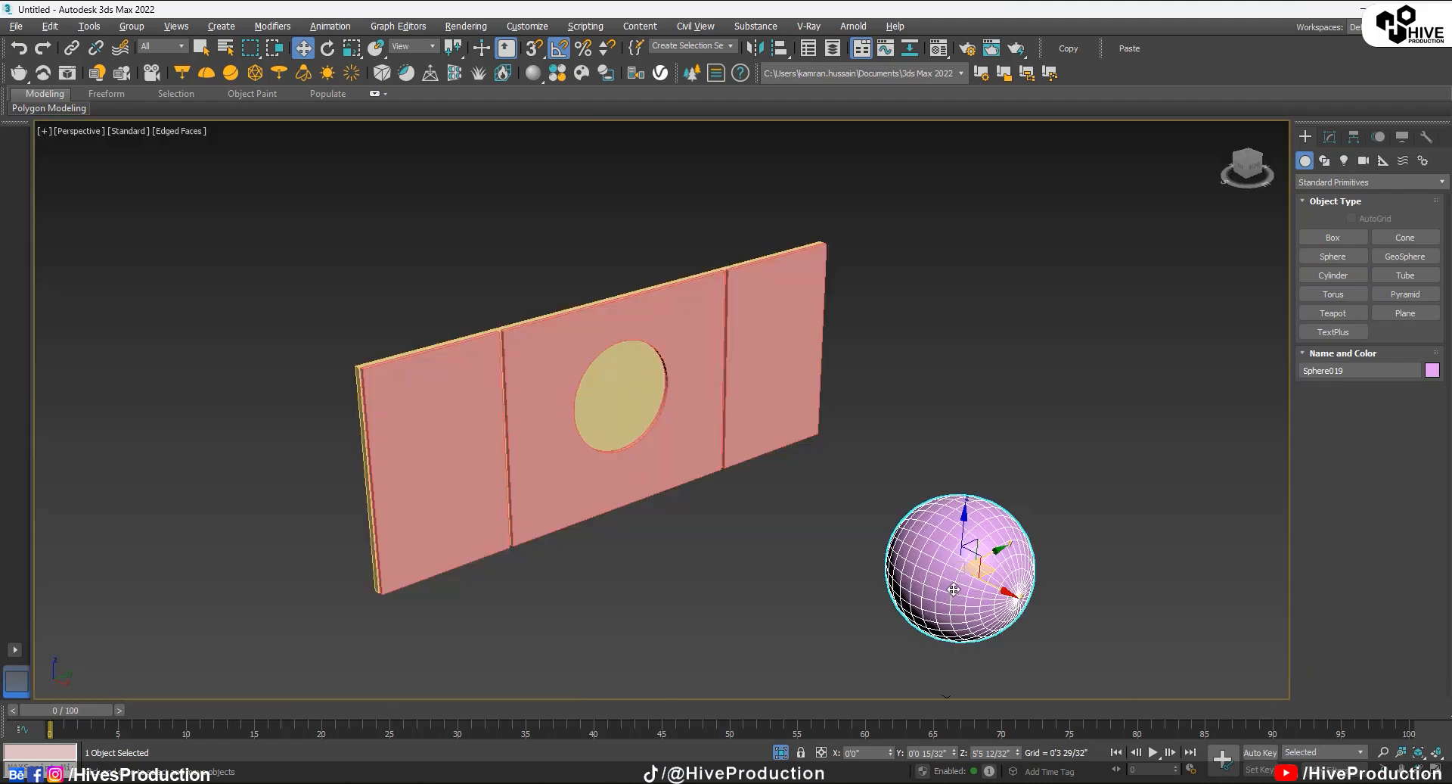
Step: Flatten the sphere along X by scaling and move it along X into the panel's circular opening
key(r)
mouse_move(1010, 594)
mouse_down()
mouse_move(971, 575)
mouse_move(1003, 594)
mouse_up()
alt+middle_drag(973, 604, 1006, 605)
key(w)
drag(993, 584, 531, 463)
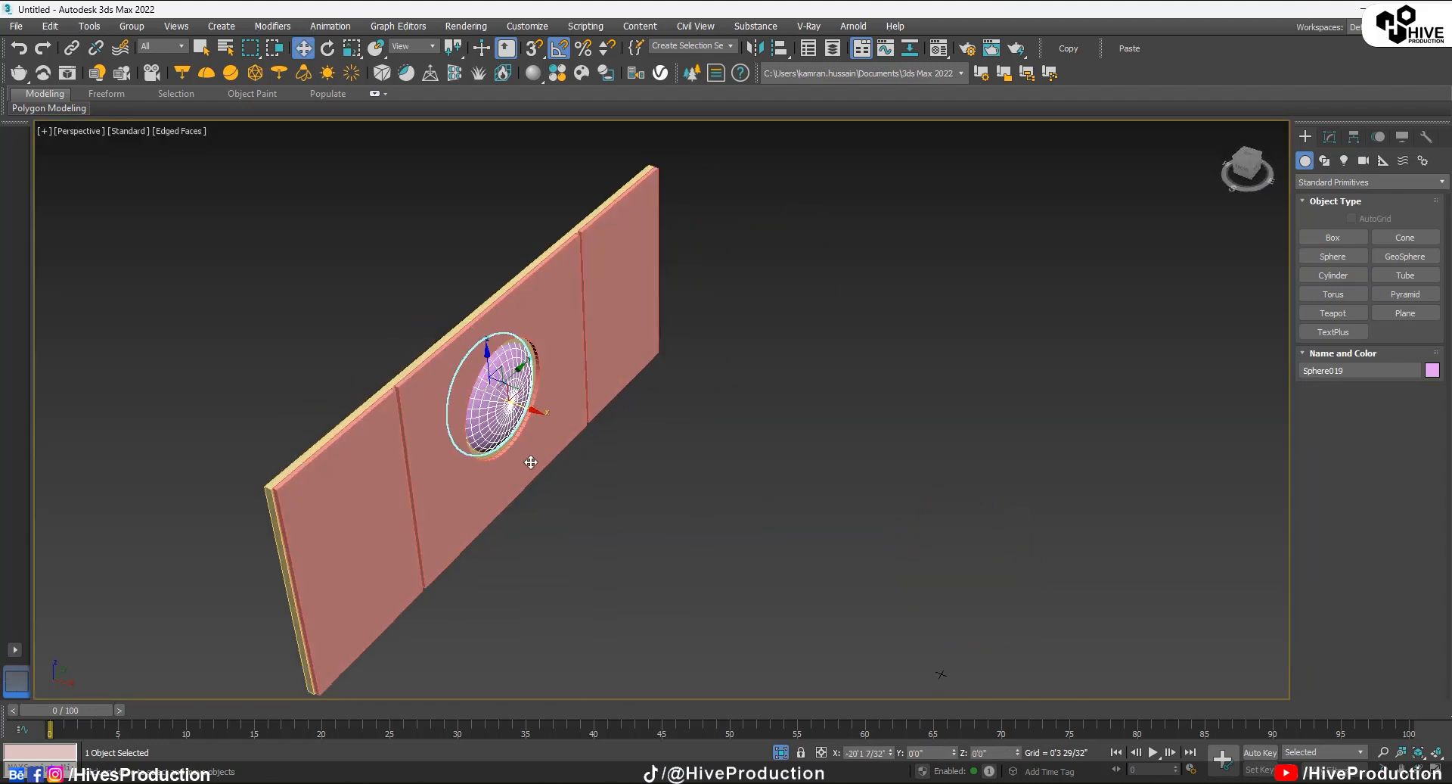
click(725, 516)
alt+middle_drag(734, 570, 714, 538)
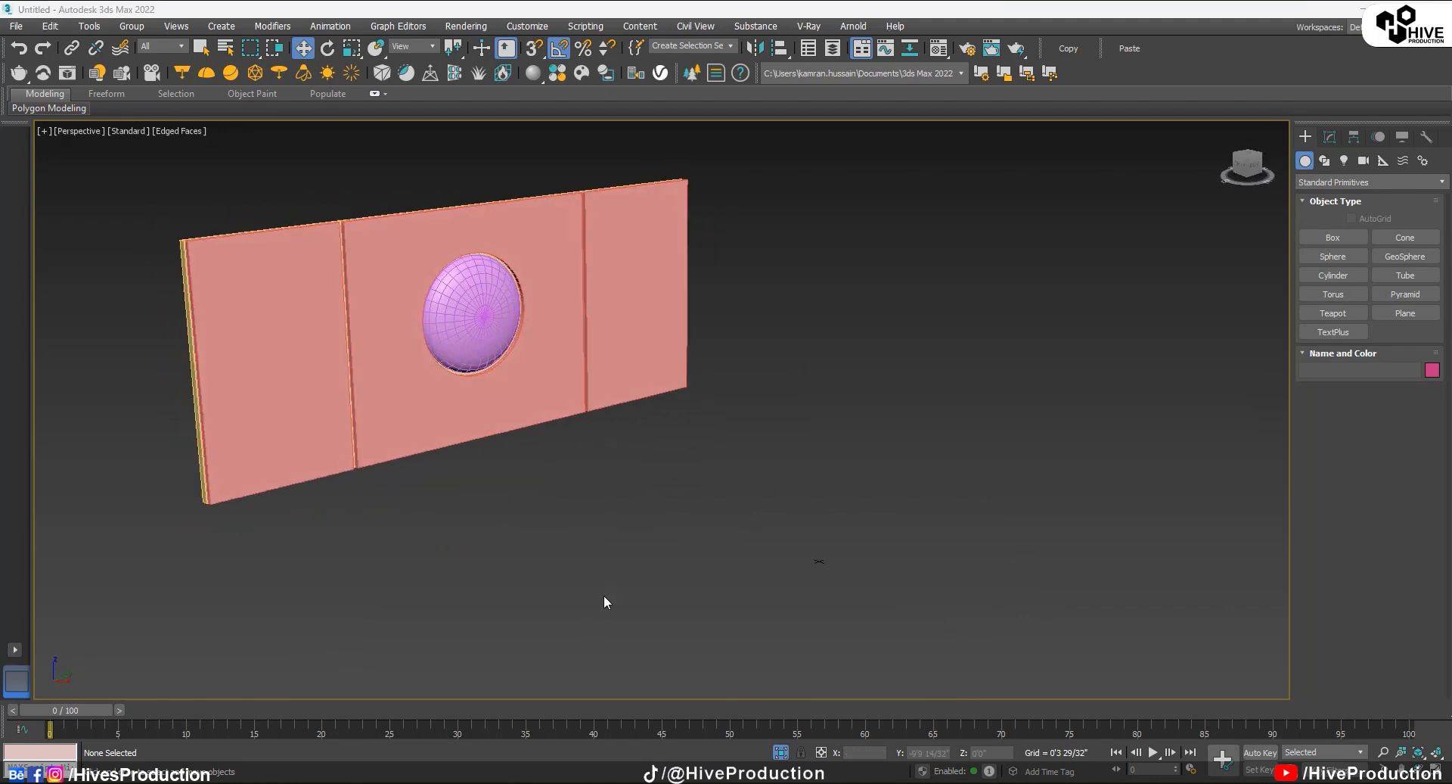
Step: End the isolation to bring back the whole room and hide the Roof group
right_click(636, 551)
click(681, 506)
click(726, 363)
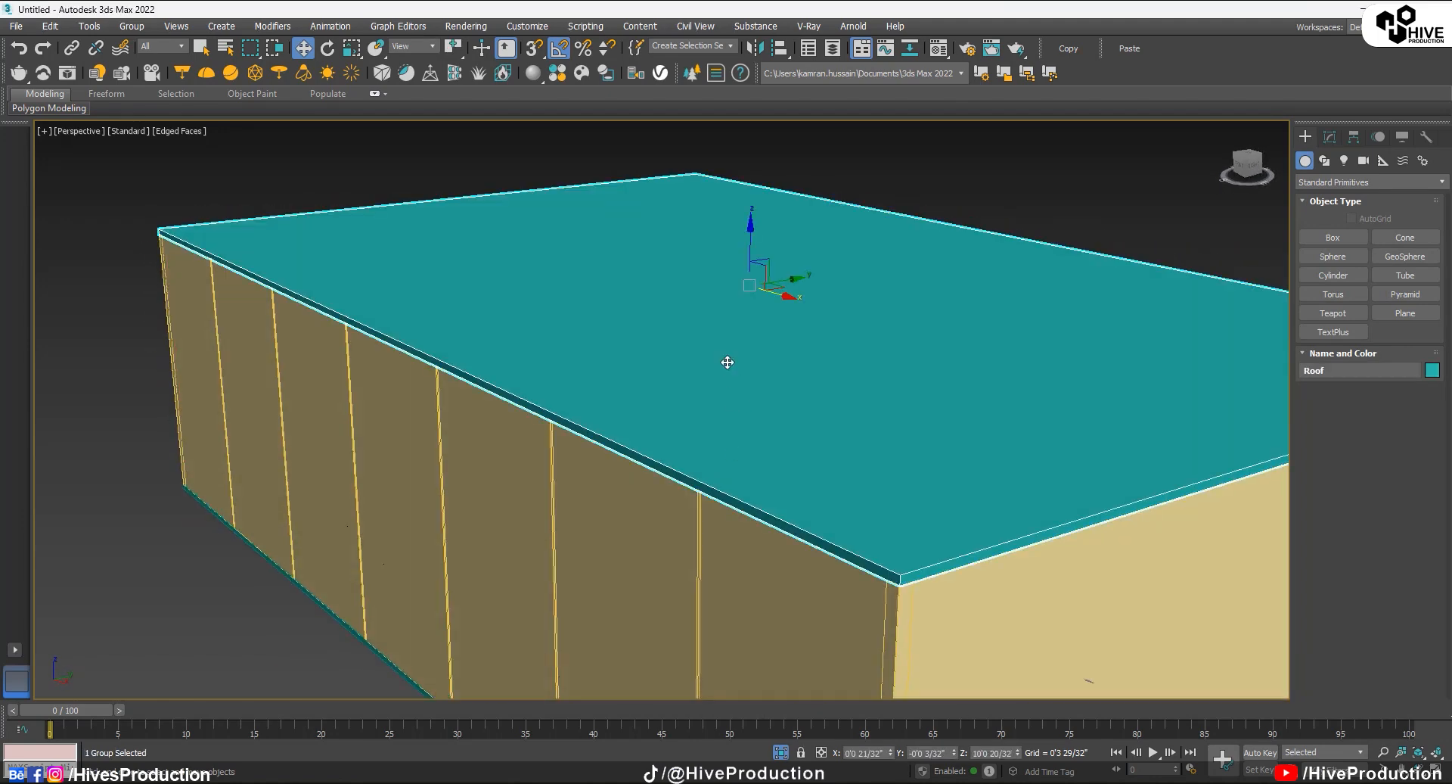
right_click(723, 322)
click(764, 313)
Step: Scale the flattened sphere uniformly to about 96% so it fits inside the circular opening
alt+middle_drag(764, 313, 642, 446)
scroll(414, 291, up, 4)
middle_drag(565, 323, 541, 393)
click(541, 393)
key(r)
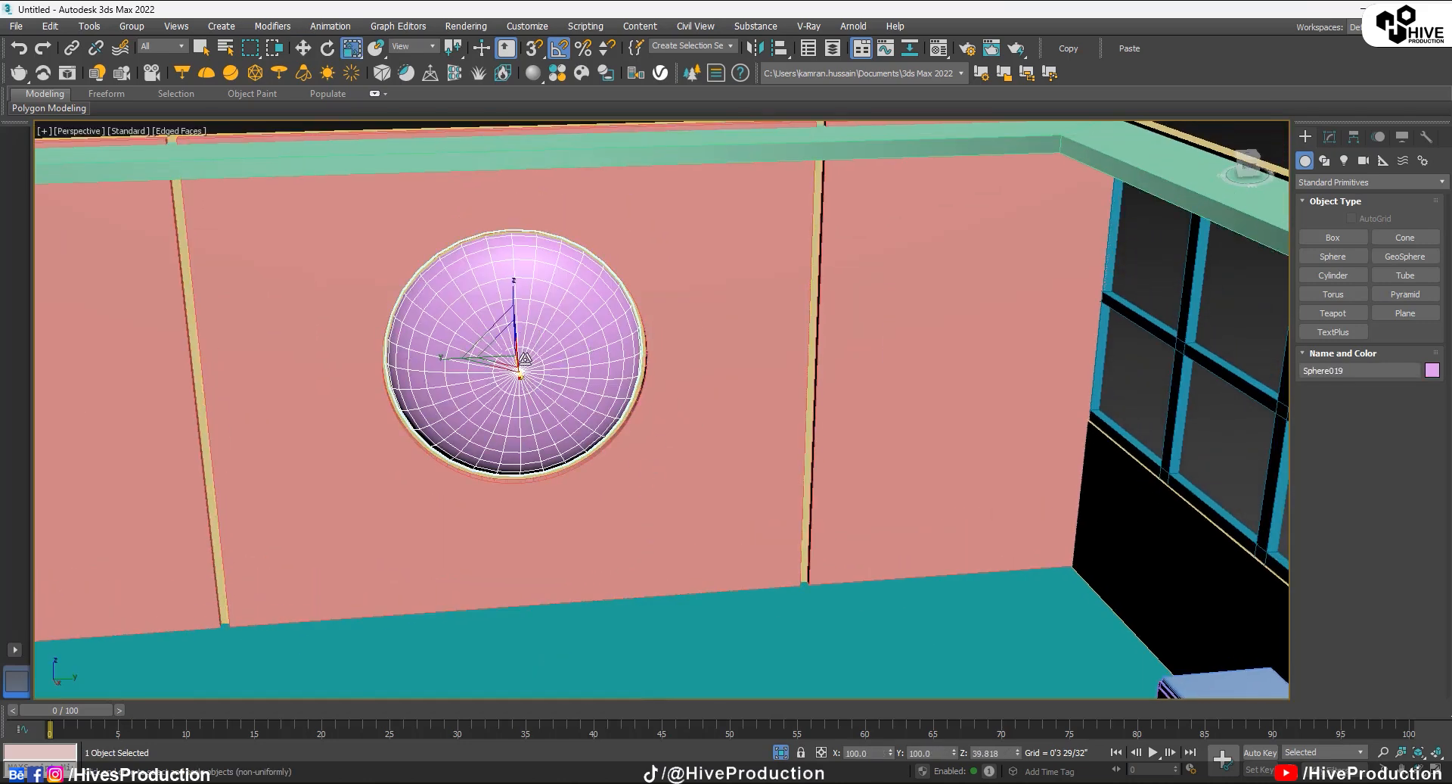
drag(508, 353, 508, 353)
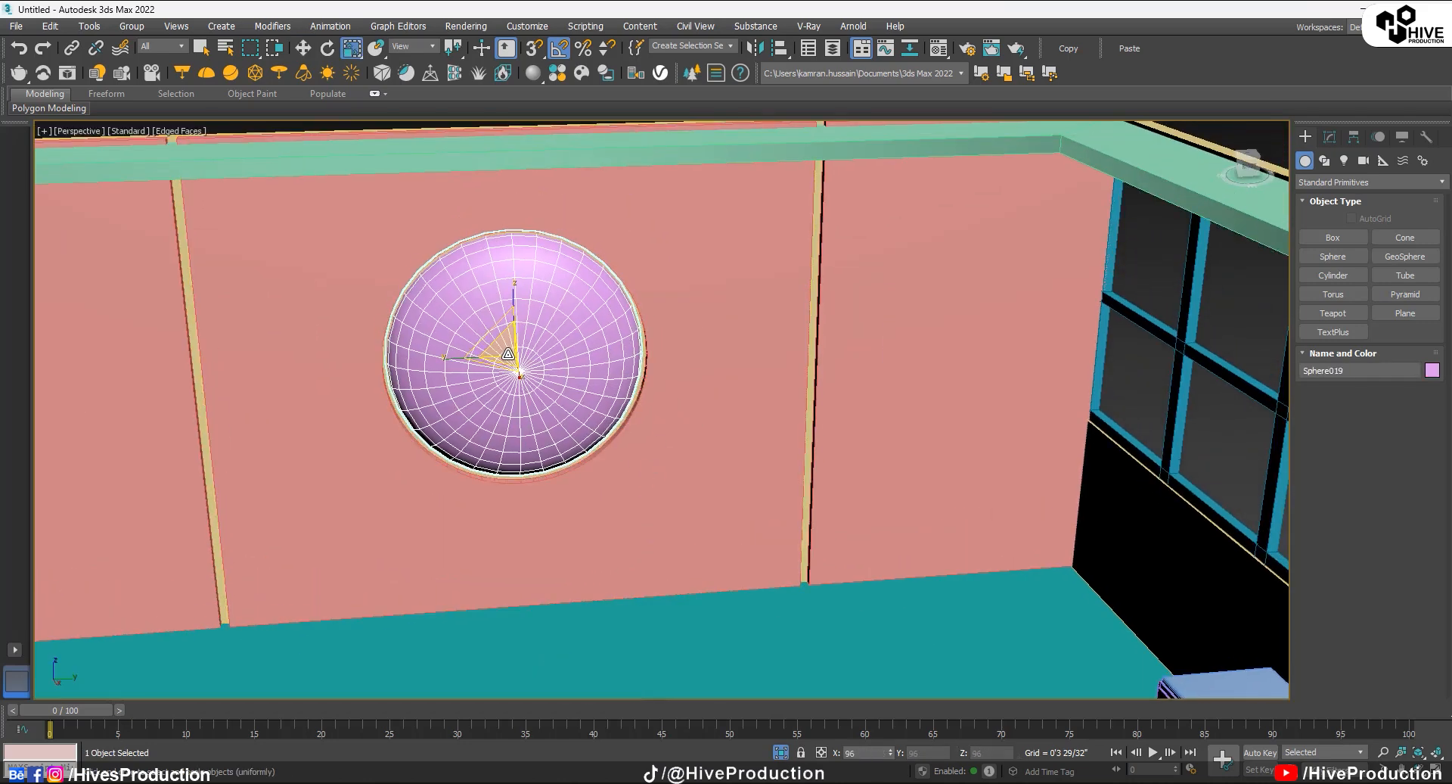
key(w)
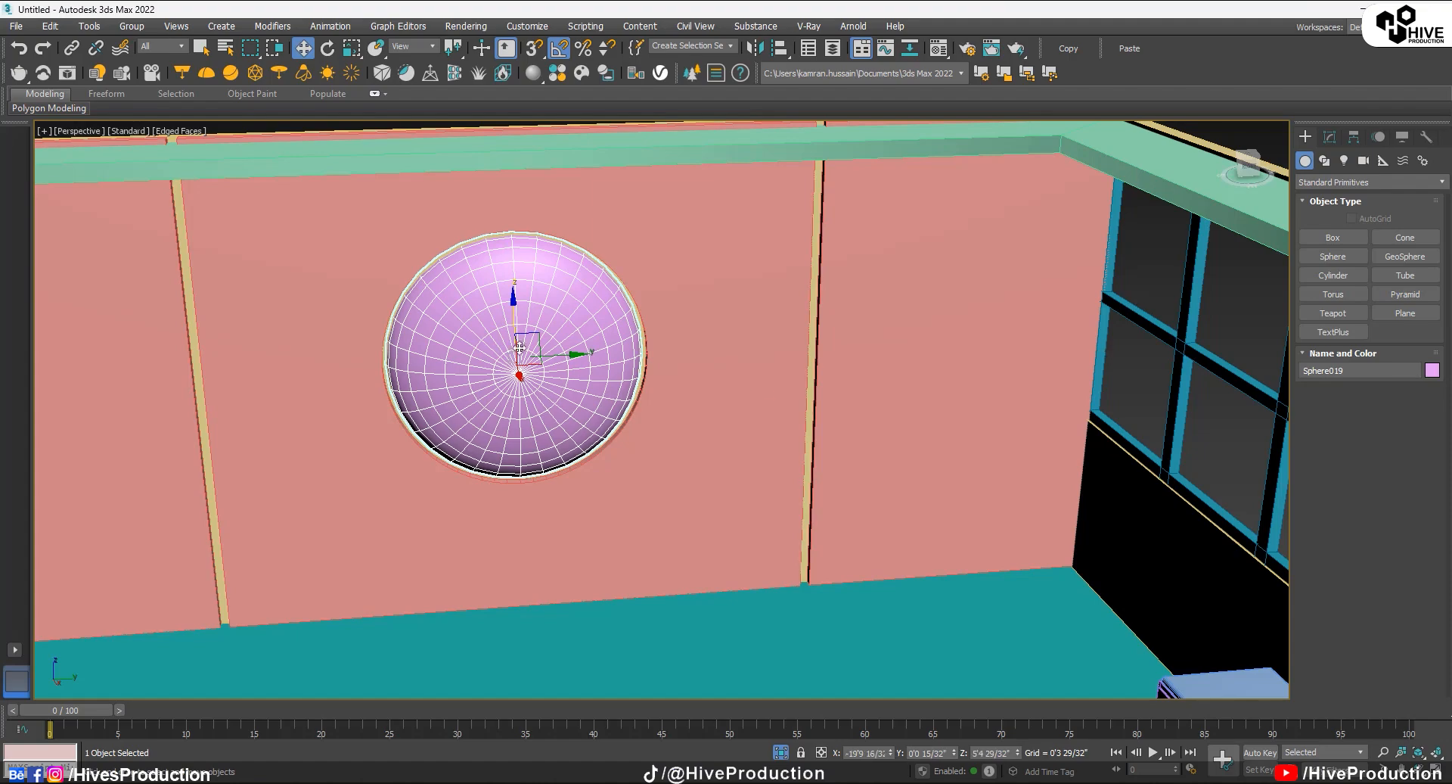
mouse_move(502, 364)
alt+middle_down()
mouse_move(511, 339)
mouse_move(509, 353)
alt+middle_up()
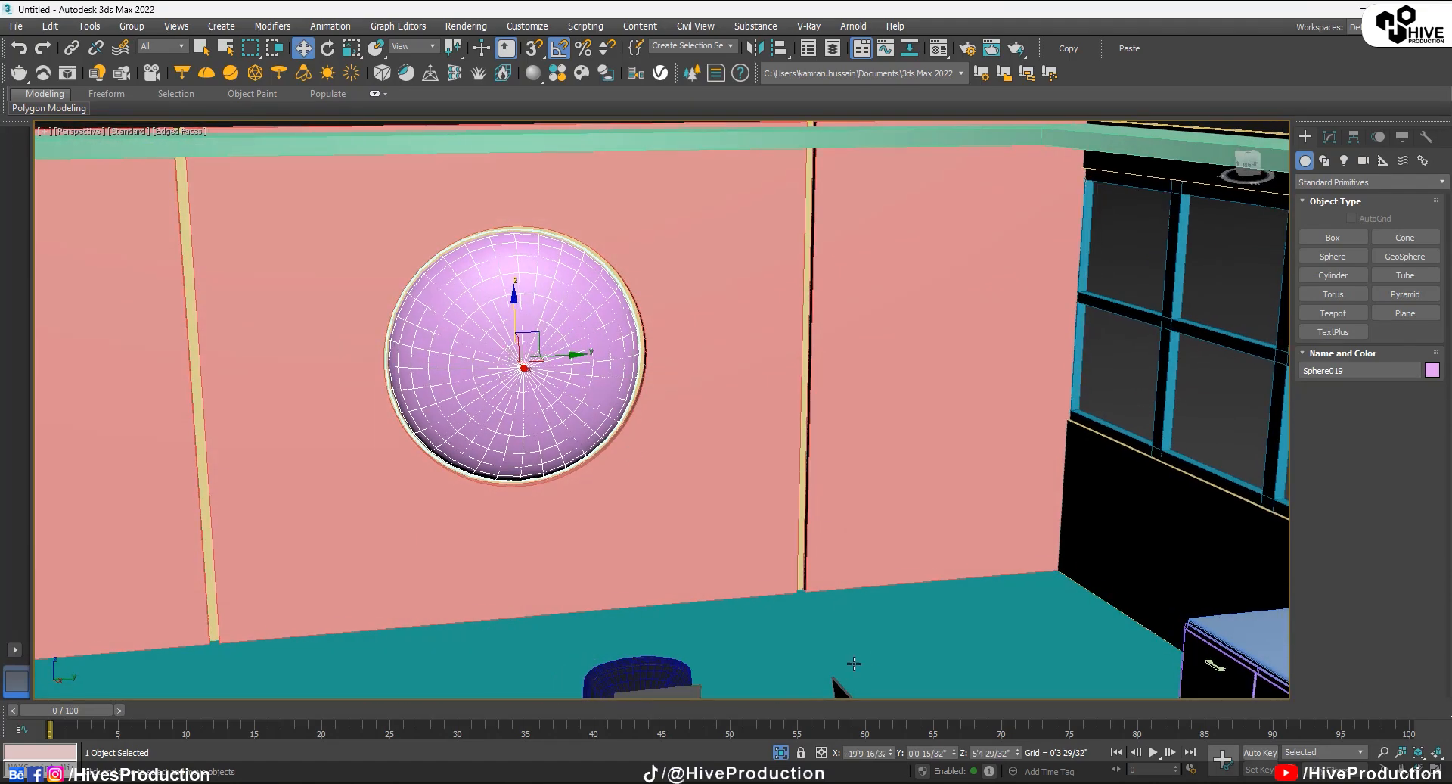
Step: Hide the Tube002 ceiling frame running around the top of the room
scroll(1215, 665, down, 3)
alt+middle_drag(702, 349, 619, 375)
click(282, 211)
right_click(282, 211)
click(324, 163)
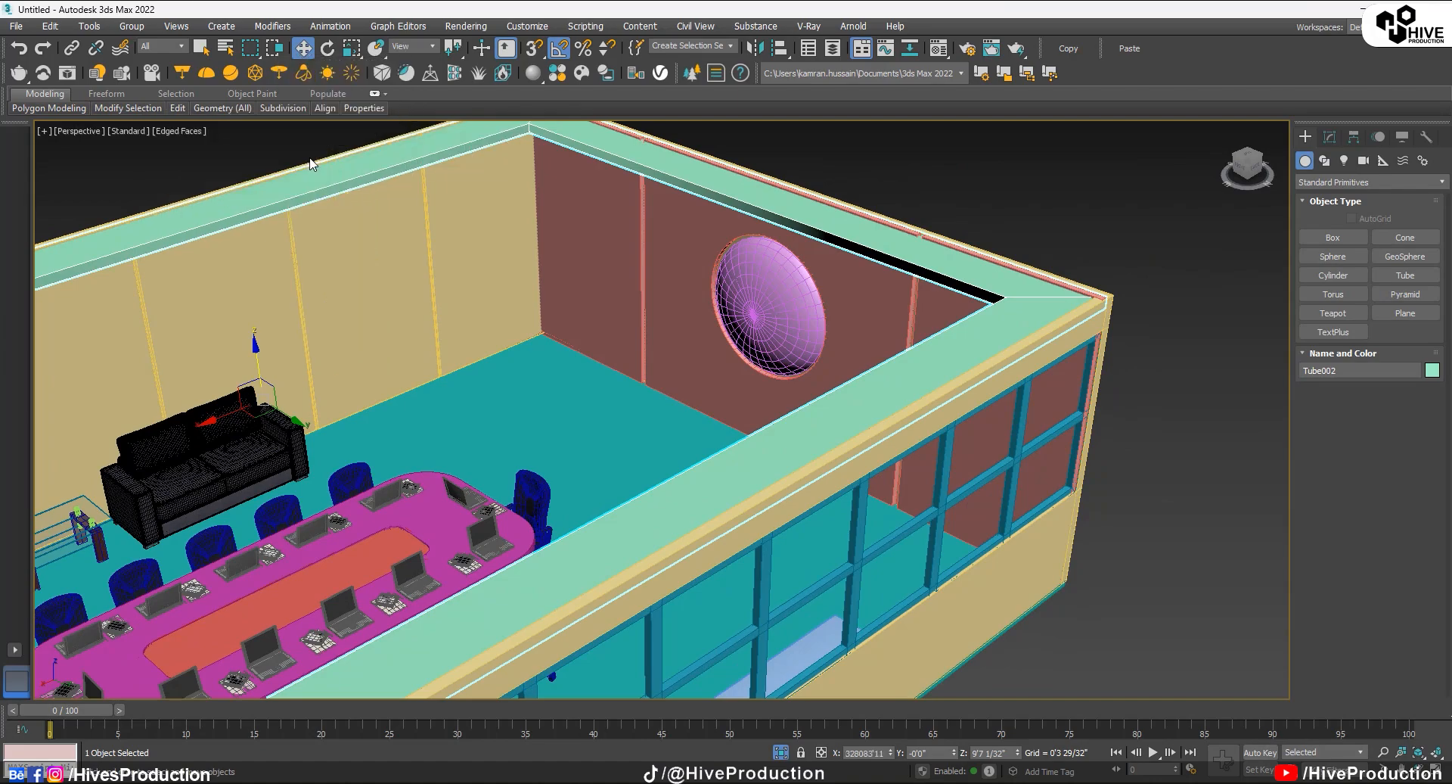
Step: Nudge the Meeting_Table group slightly along X on the room floor
middle_drag(339, 306, 745, 501)
click(745, 501)
drag(668, 504, 659, 504)
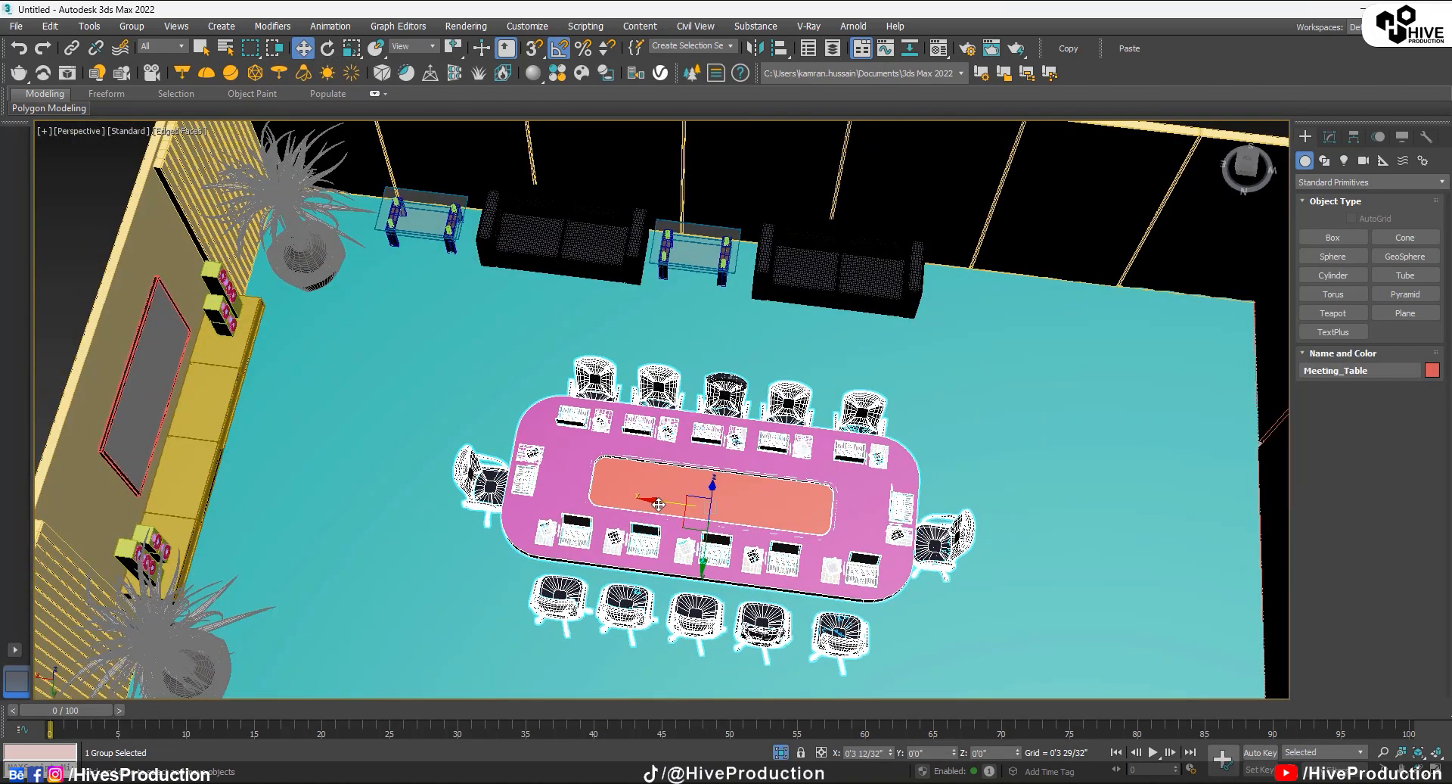
middle_drag(879, 317, 607, 354)
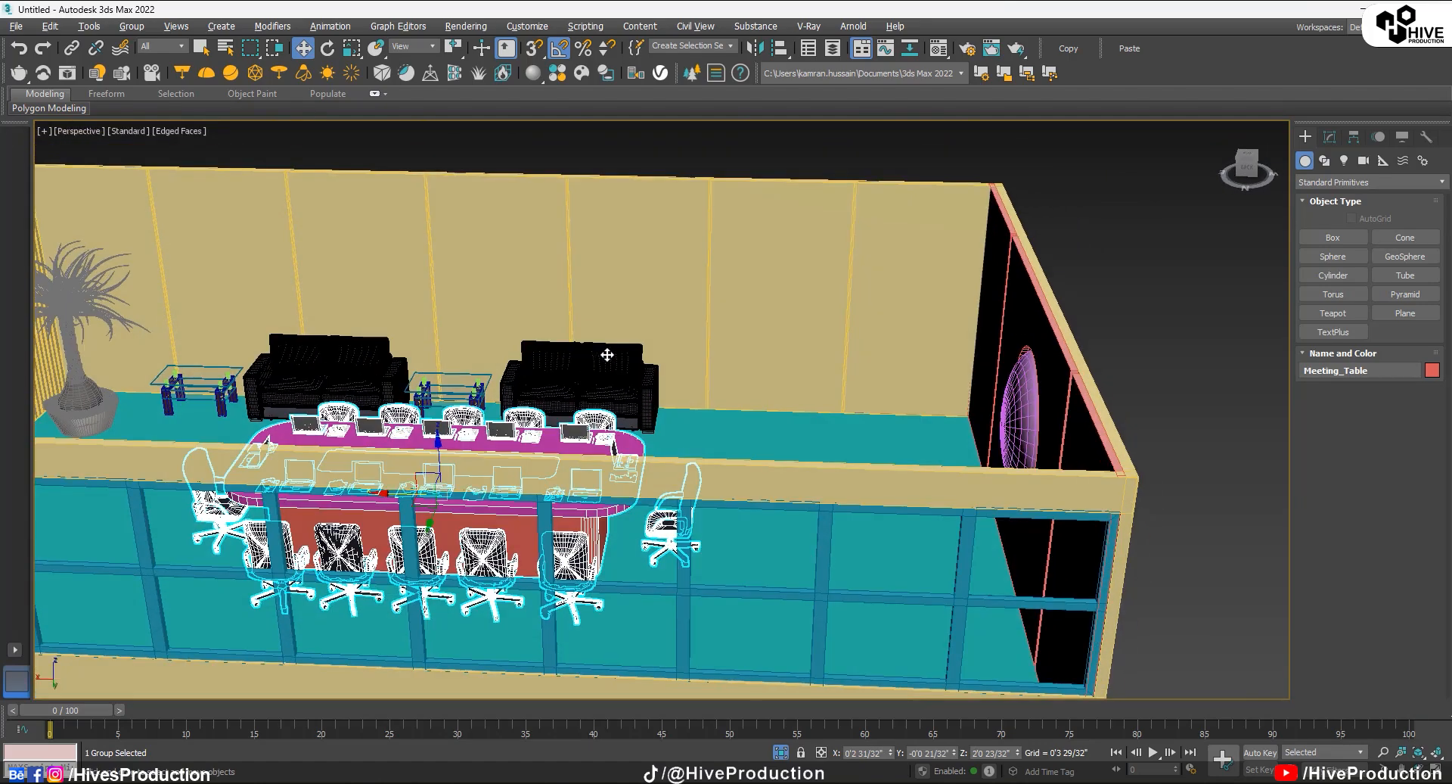
alt+middle_drag(590, 272, 632, 303)
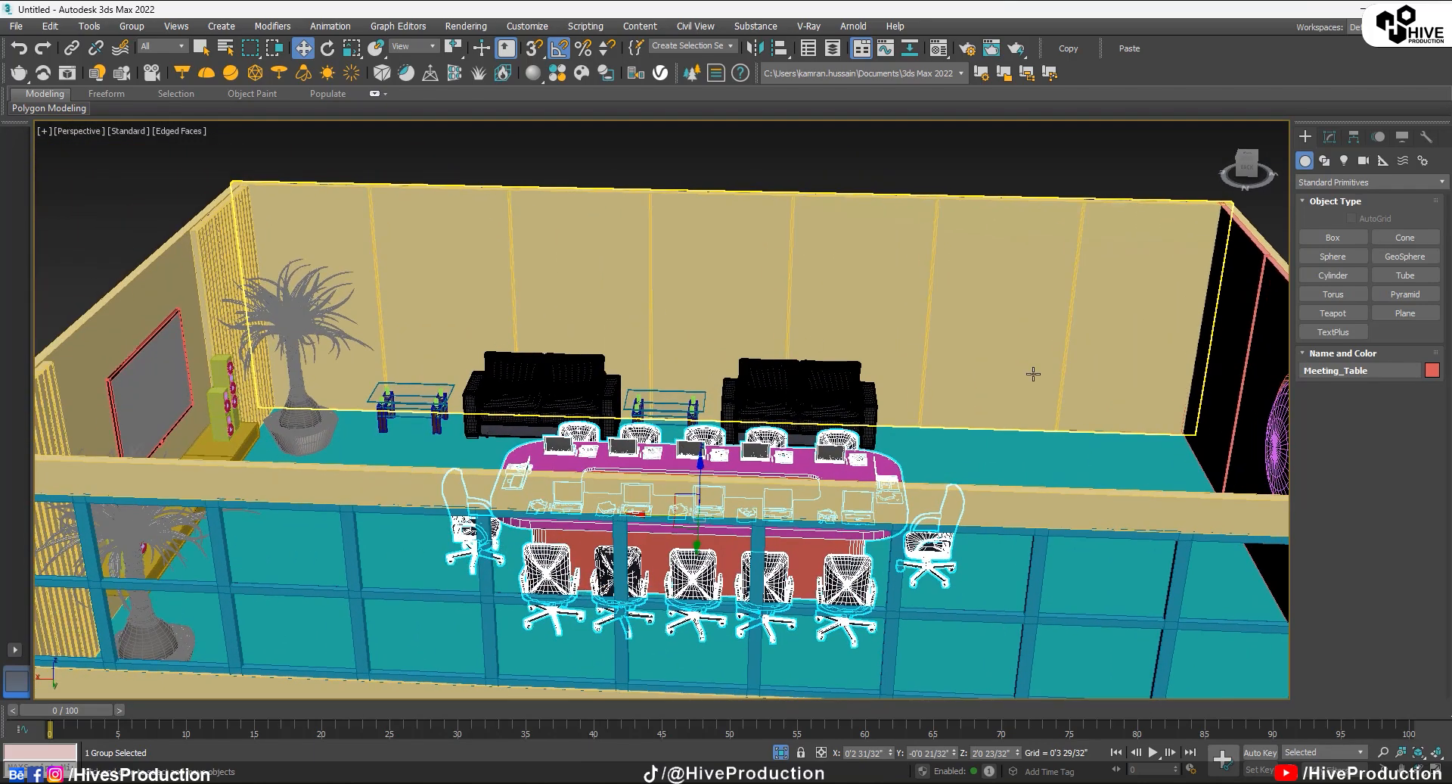
Step: Switch to the MeetingRoom_Interior.max scene and copy the bench, potted plant and door groups
mouse_move(895, 779)
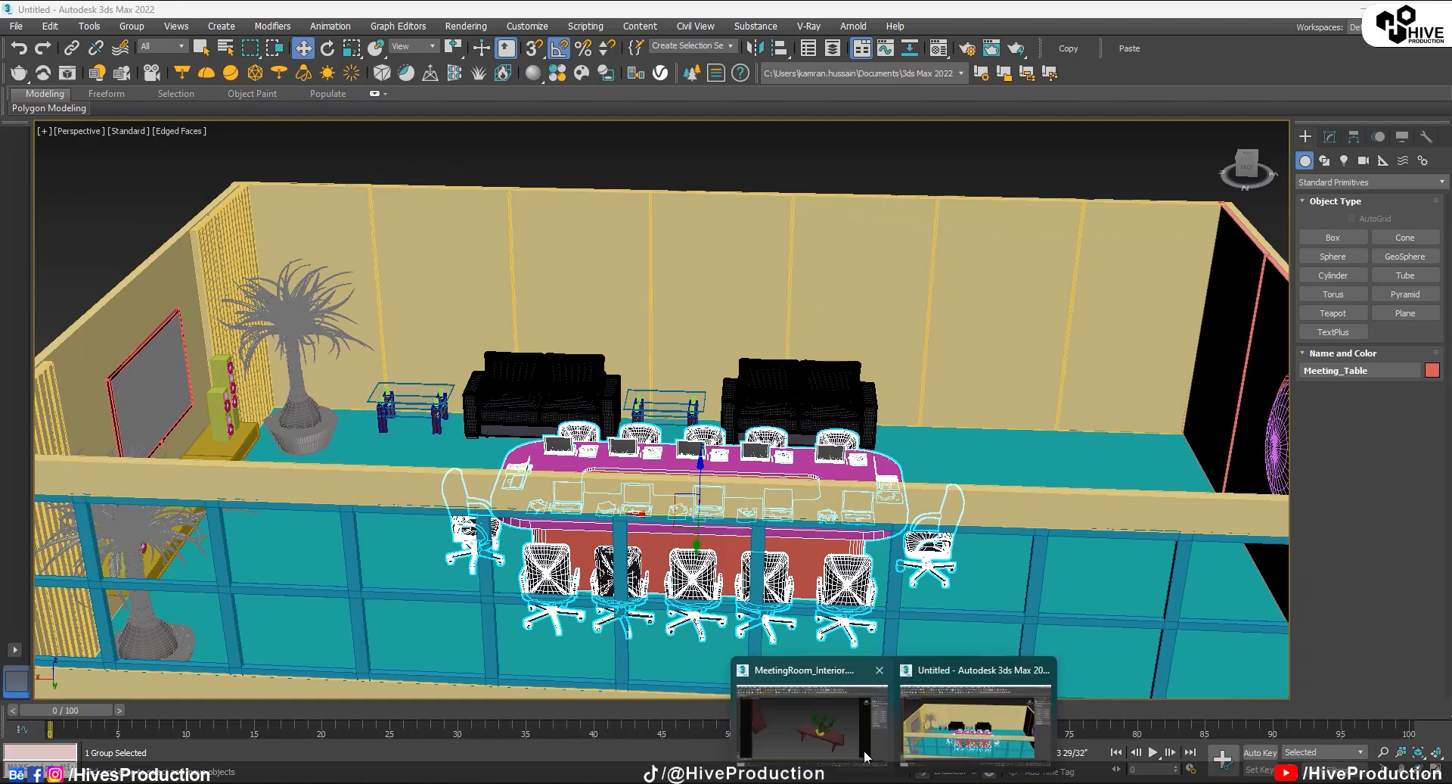
click(865, 755)
drag(522, 202, 1057, 588)
alt+middle_drag(889, 503, 858, 527)
scroll(857, 527, down, 3)
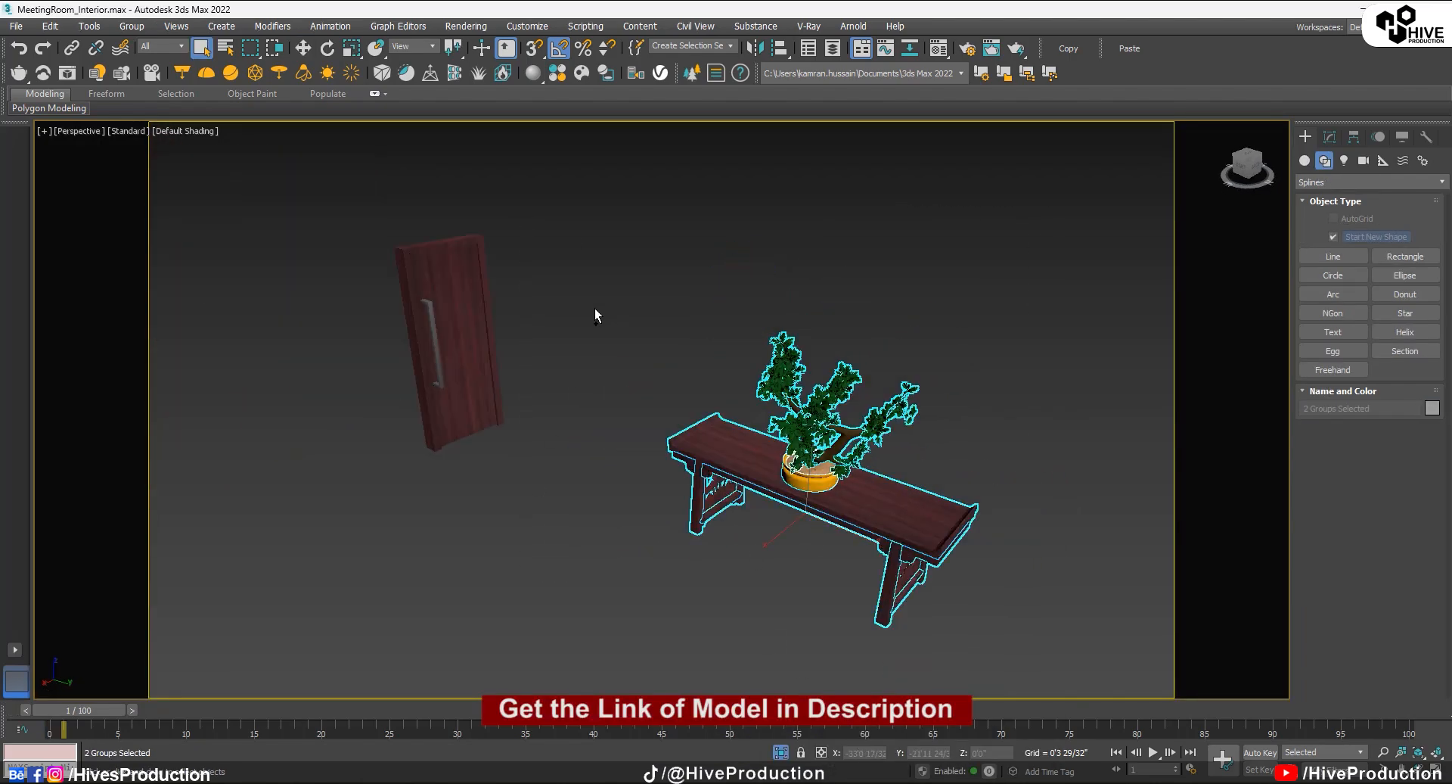
ctrl+drag(595, 308, 305, 305)
click(1067, 49)
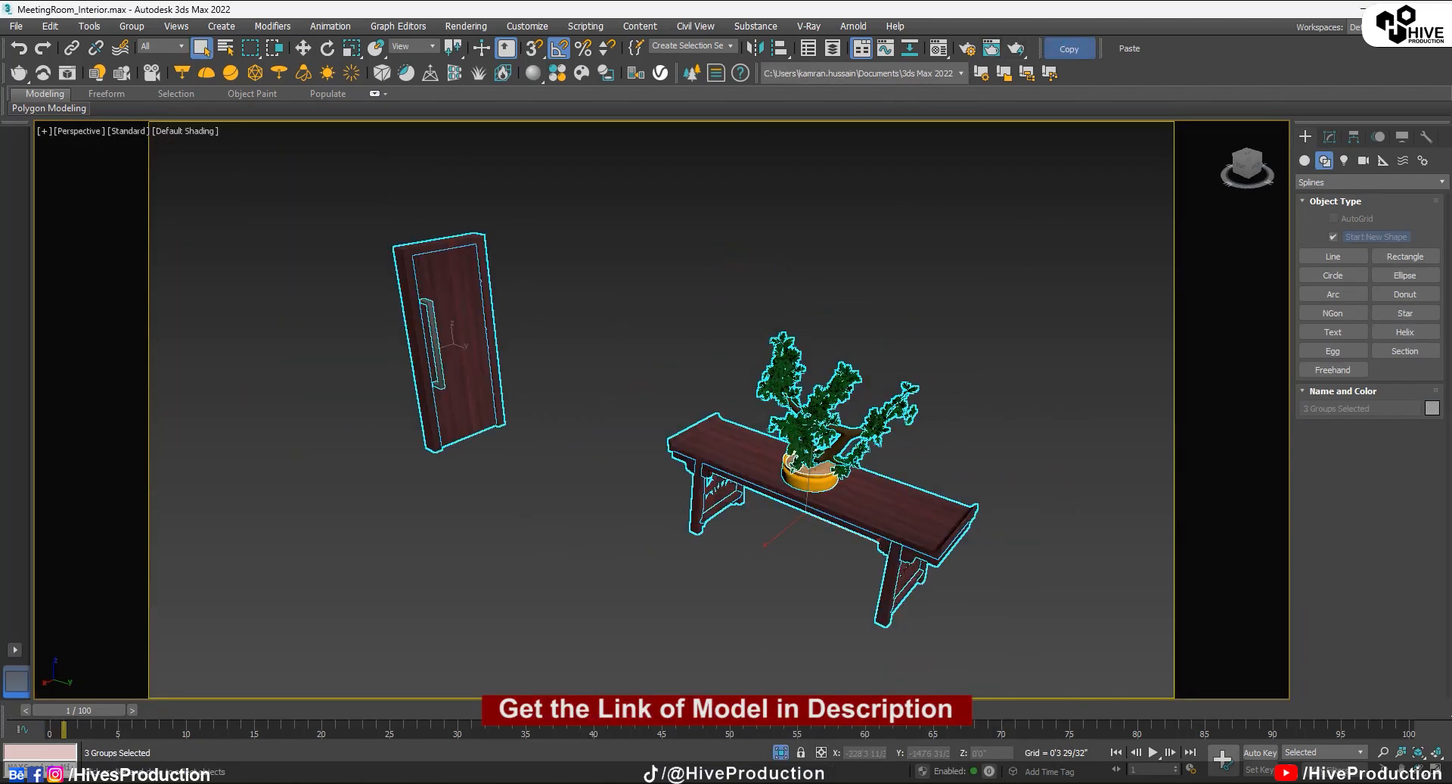
Step: Return to the untitled meeting room scene and paste the copied bench, plant and door groups
key(alt+Tab)
scroll(975, 366, down, 4)
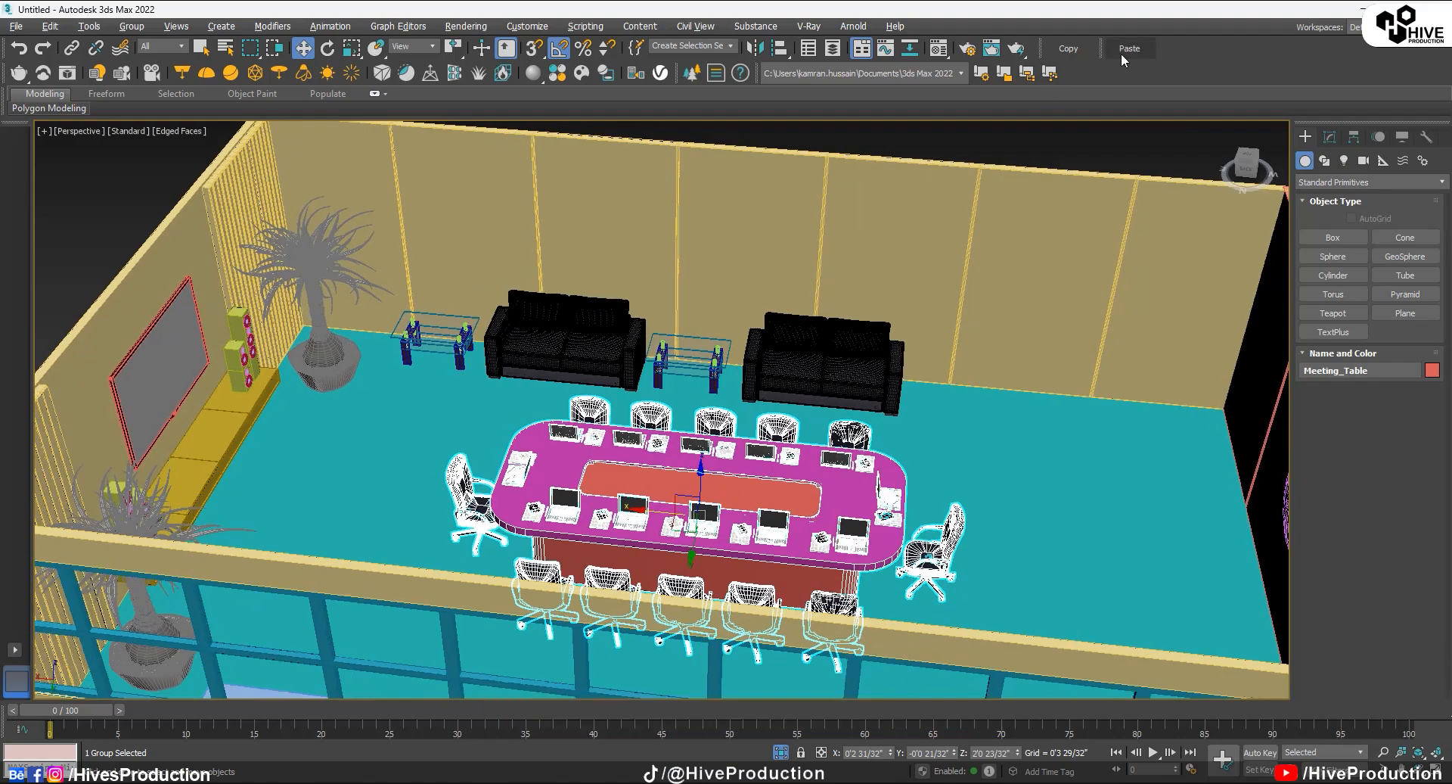
click(1130, 48)
click(1041, 199)
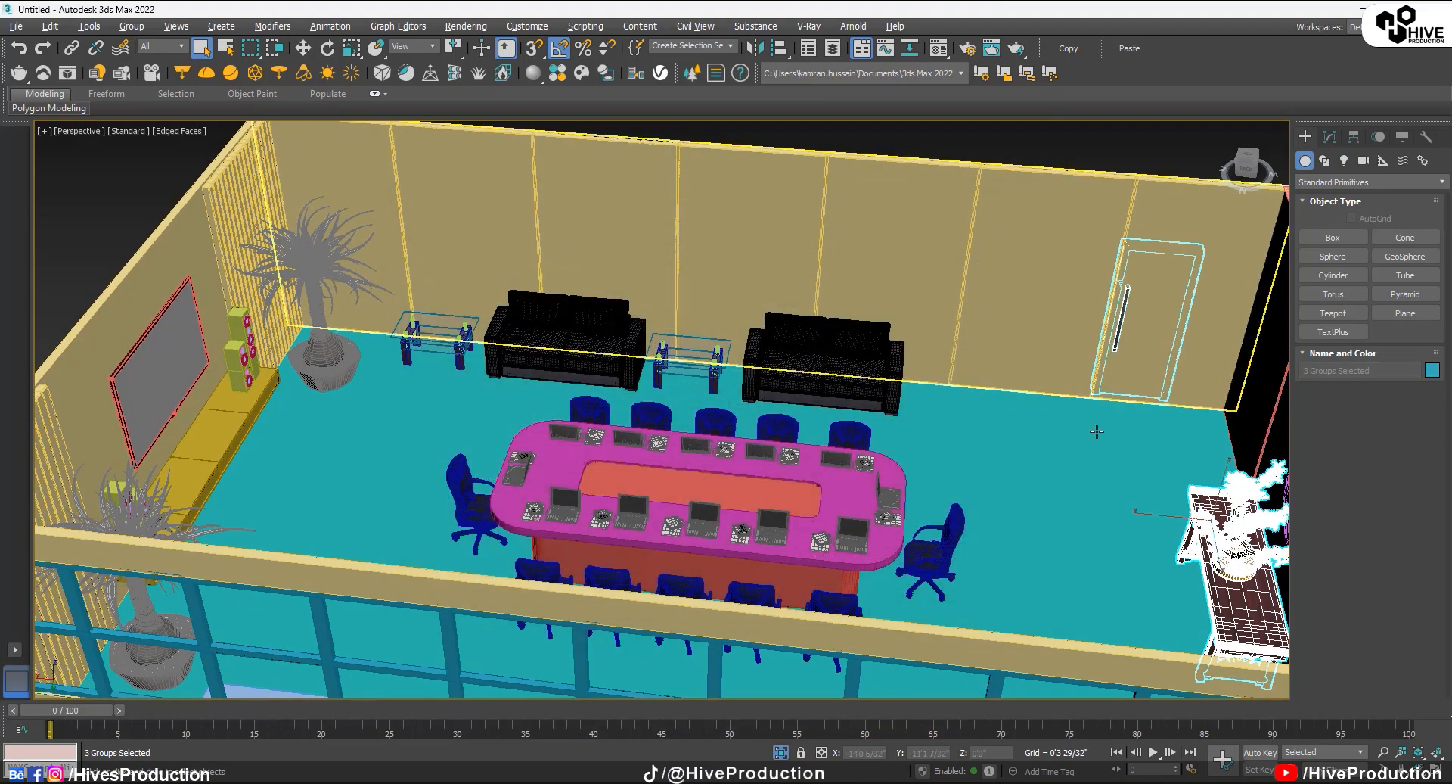
Step: Move the three pasted groups about 10" along X, away from the end wall, and clear the selection
scroll(1092, 428, up, 5)
scroll(748, 443, up, 4)
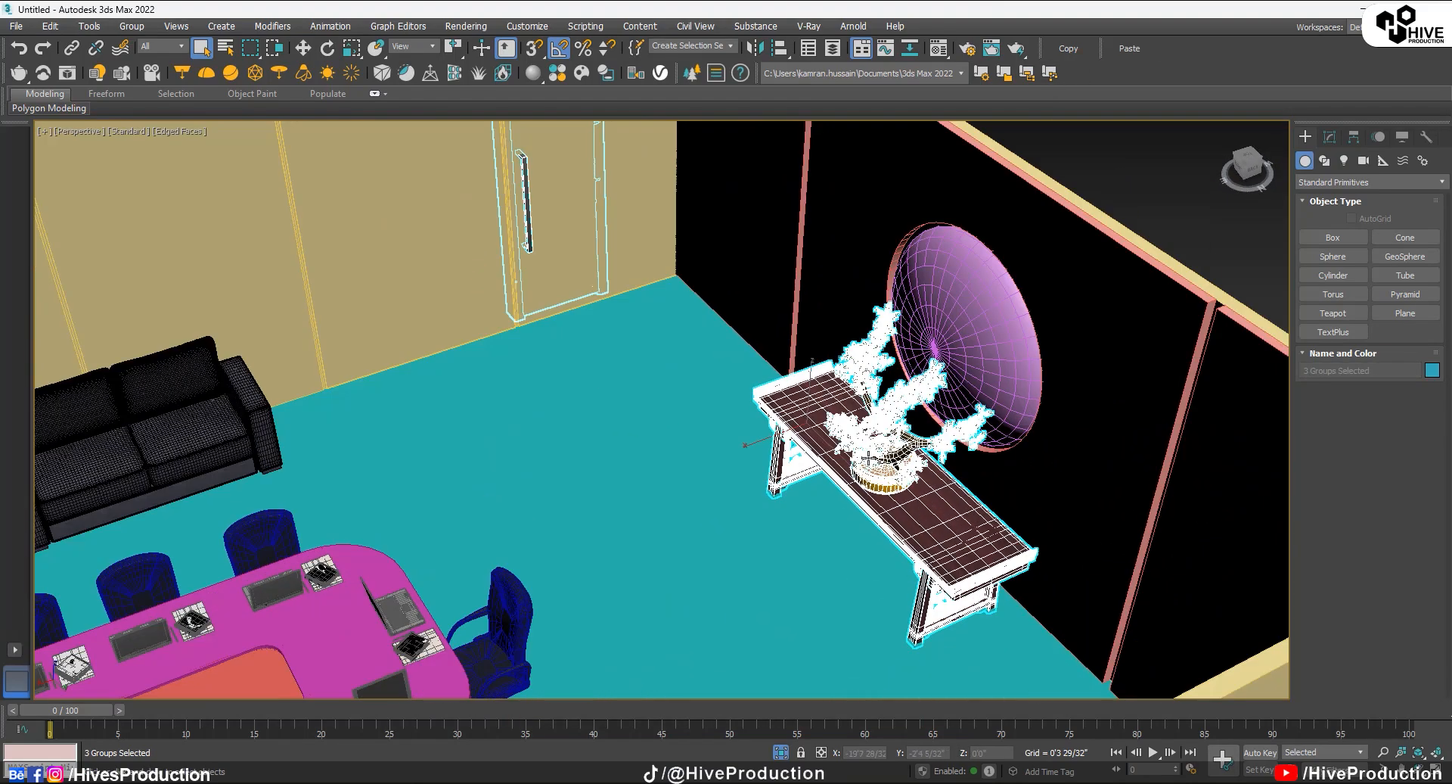
key(w)
drag(748, 443, 737, 446)
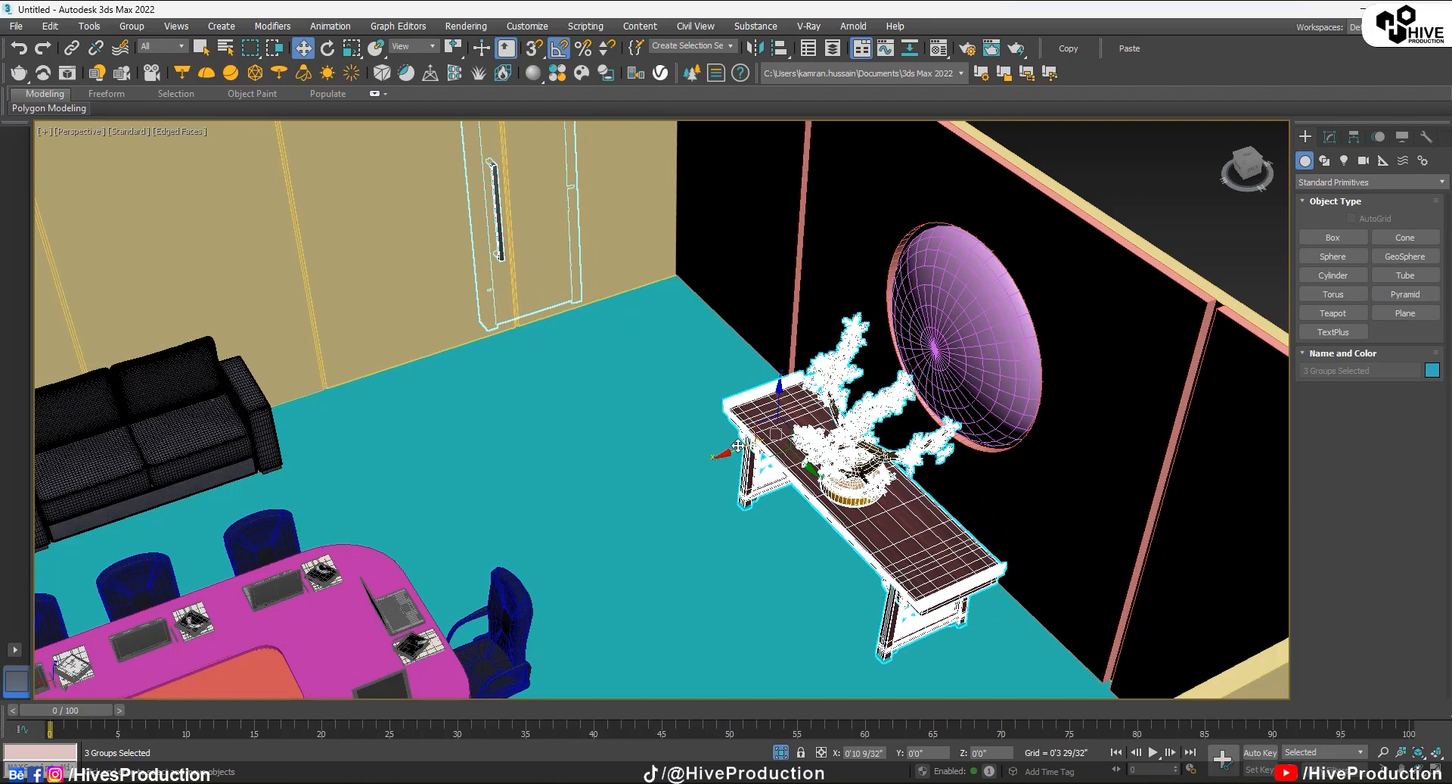
alt+middle_drag(738, 446, 910, 460)
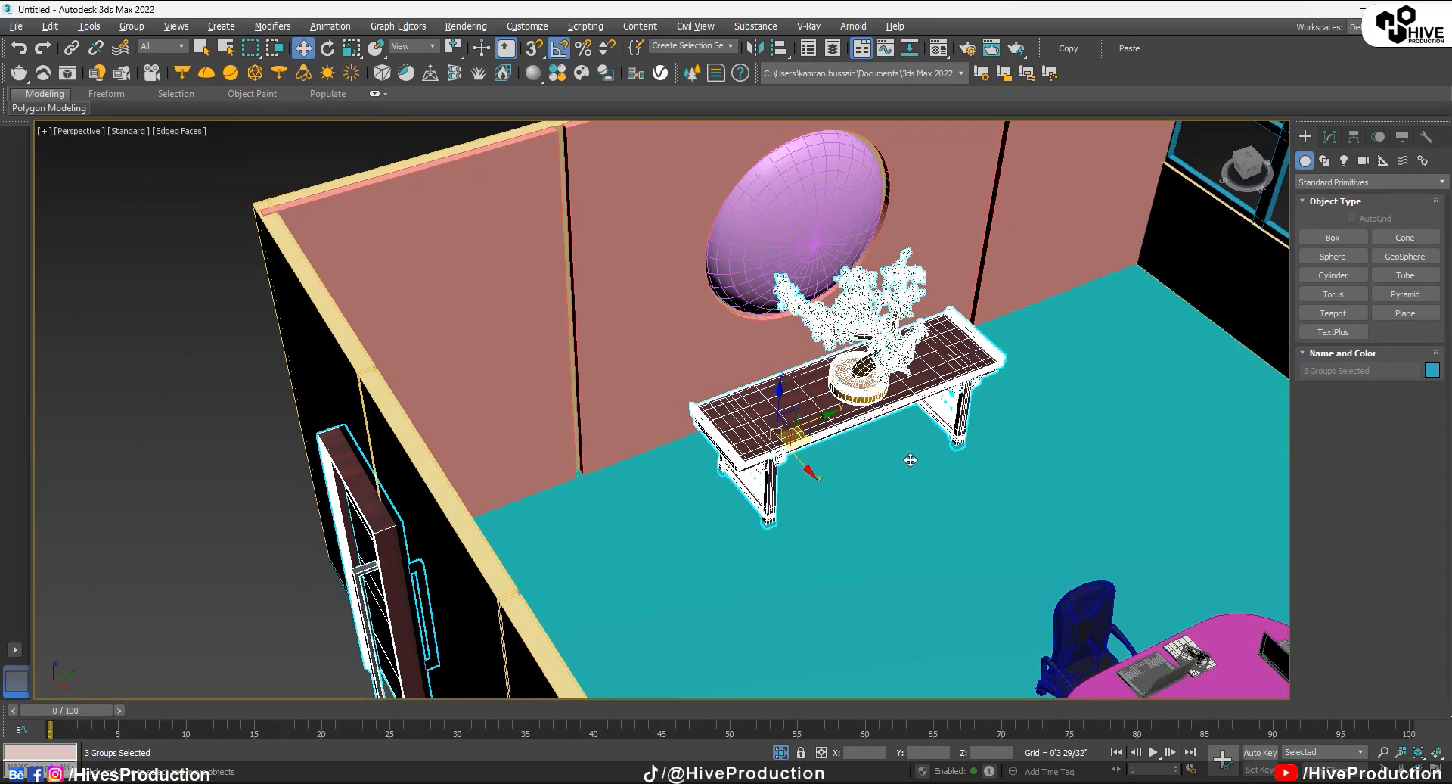
click(198, 175)
Step: Move the door group about 4" along Y so it stands out from the inner face of the side wall
click(390, 575)
alt+middle_drag(423, 597, 427, 412)
drag(475, 415, 383, 521)
click(398, 530)
click(338, 499)
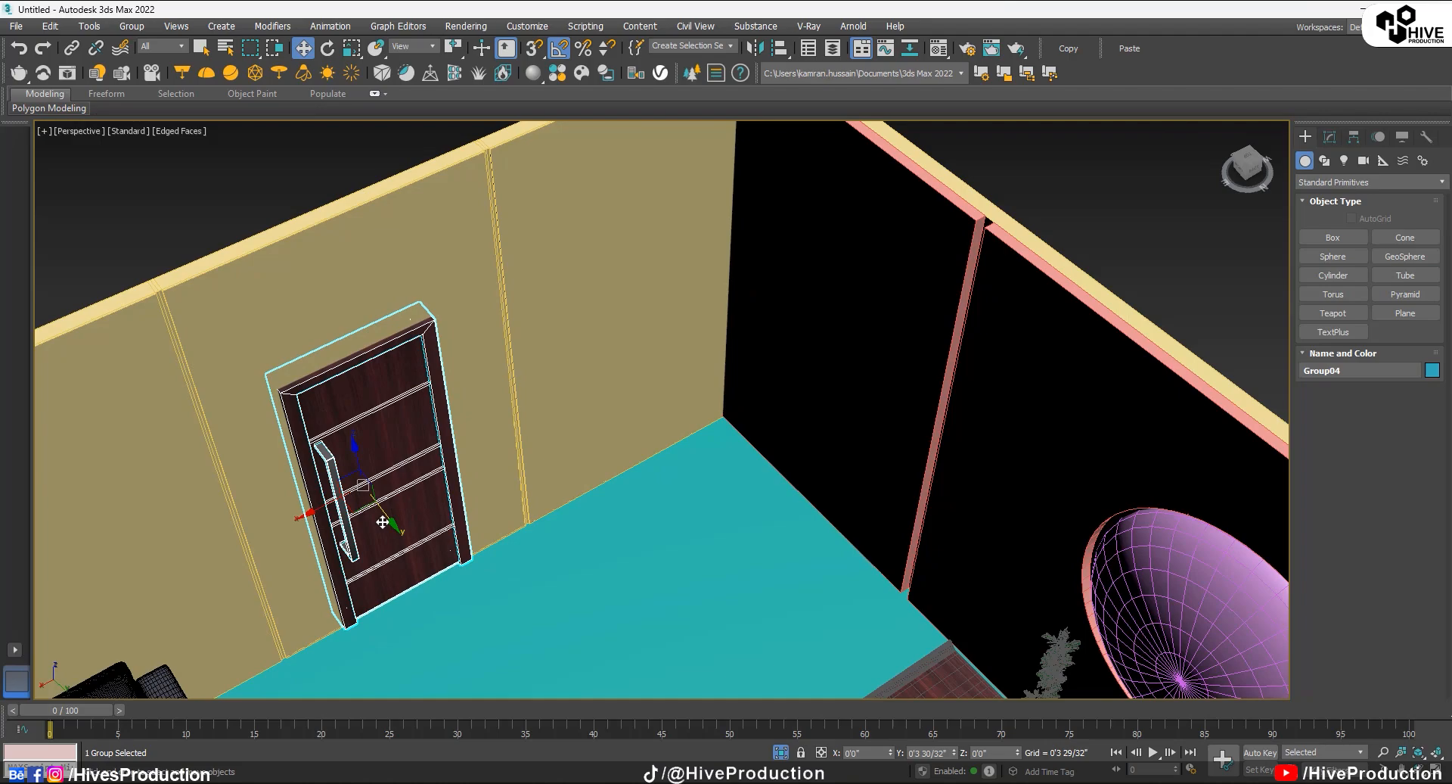
click(215, 232)
Step: Move the door along X into the side wall's last section, beside the corner with the decorative end wall
middle_drag(334, 406, 801, 460)
middle_drag(522, 431, 743, 426)
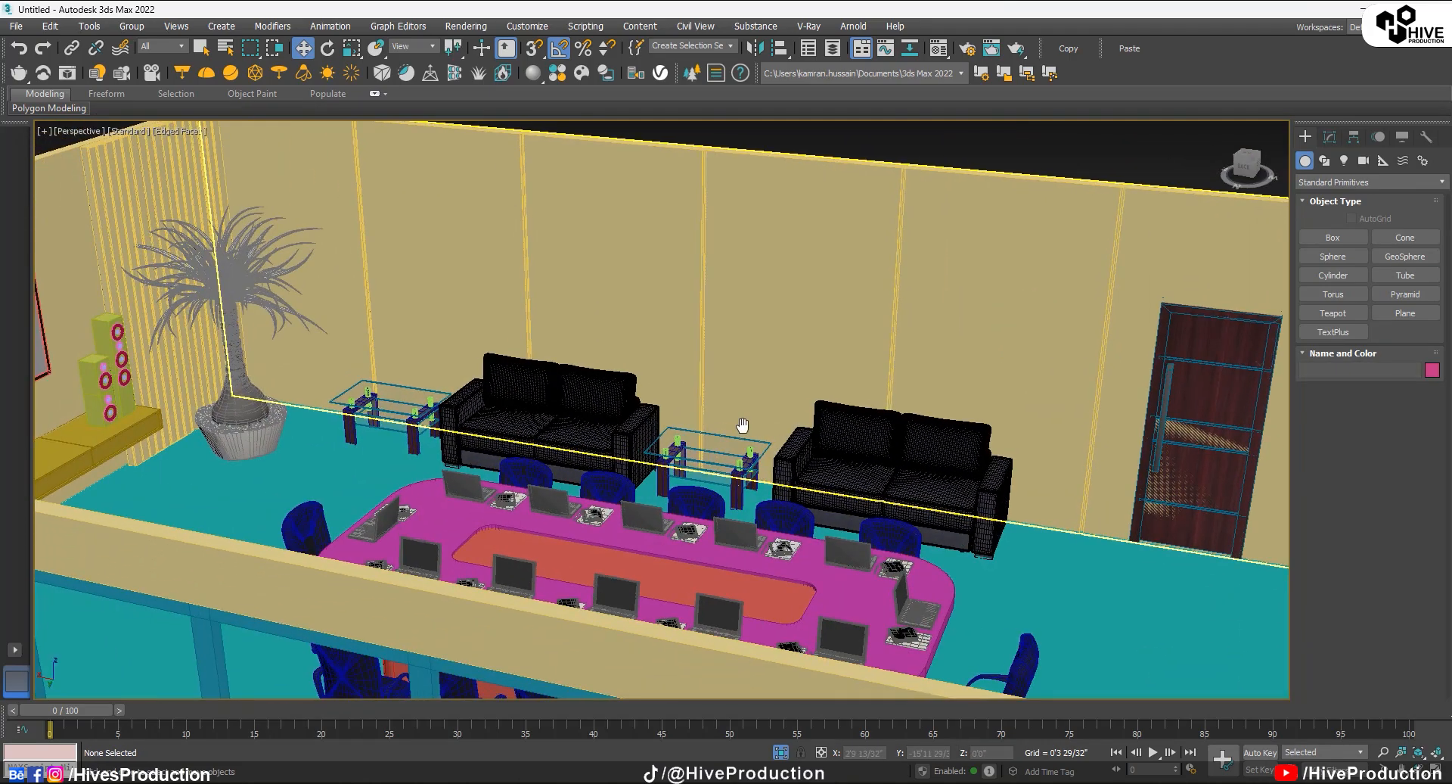
middle_drag(1019, 422, 838, 499)
click(939, 451)
drag(886, 438, 1042, 443)
key(z)
mouse_move(932, 484)
alt+middle_down()
mouse_move(1002, 506)
mouse_move(928, 489)
alt+middle_up()
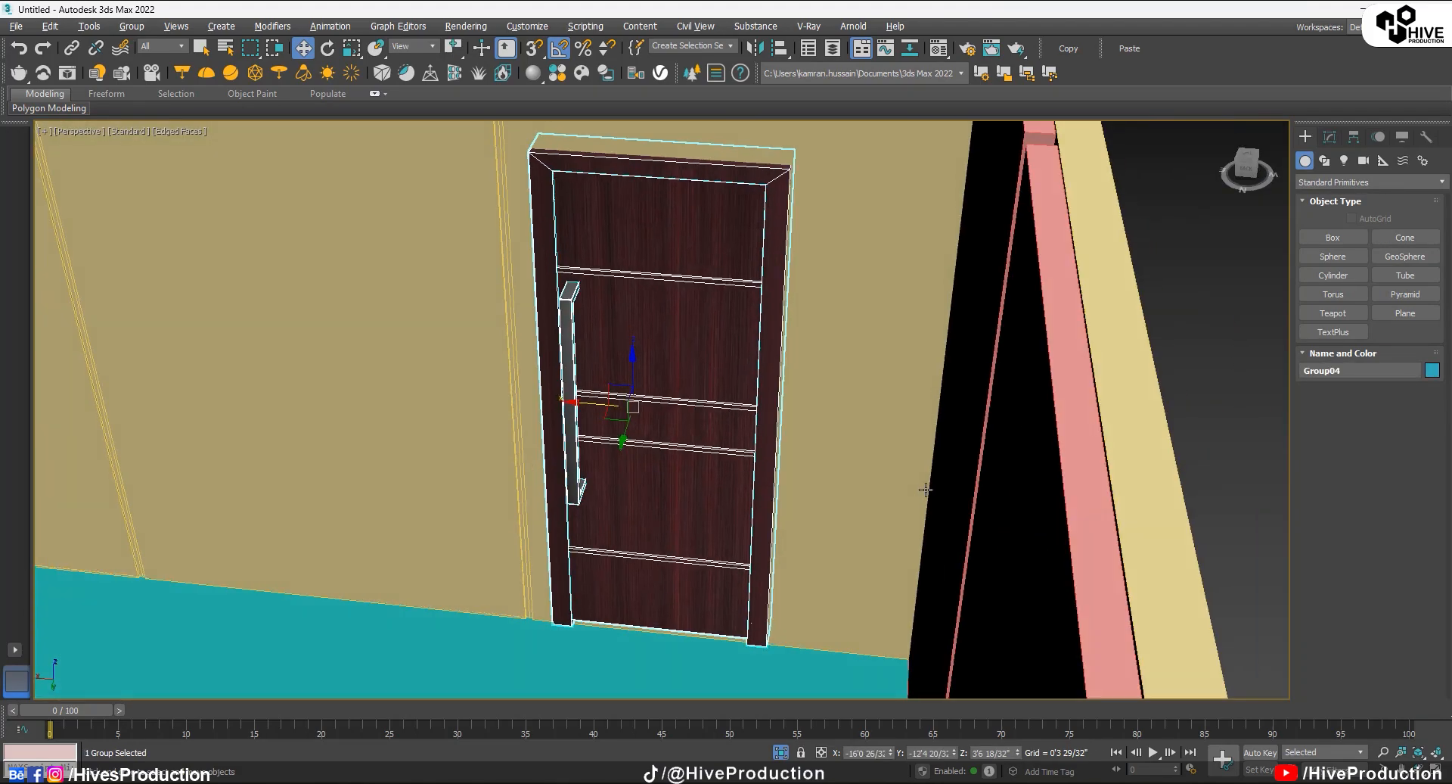
Step: Isolate the long side wall that holds the door, hiding the rest of the room
middle_drag(556, 458, 1034, 518)
scroll(1034, 517, down, 4)
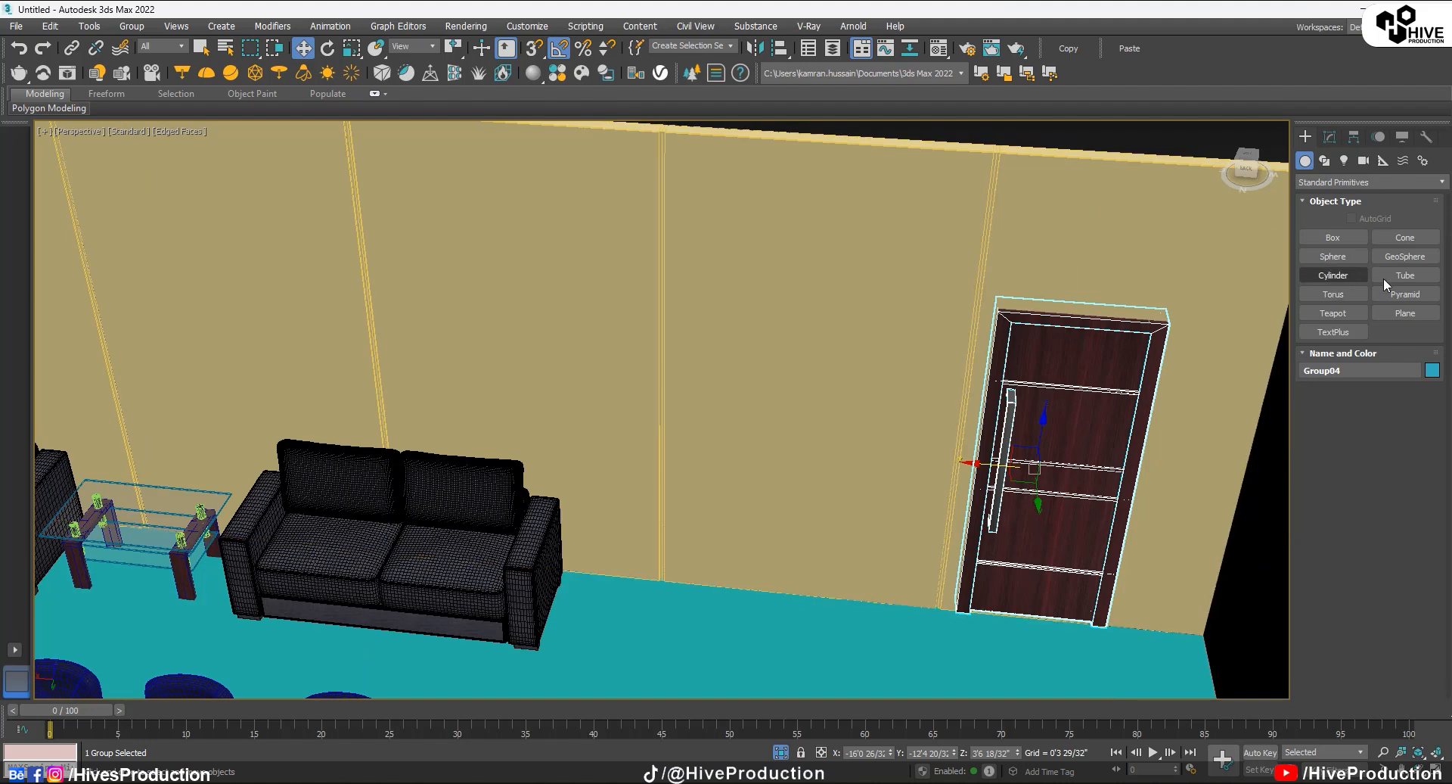
click(1333, 237)
key(alt+w)
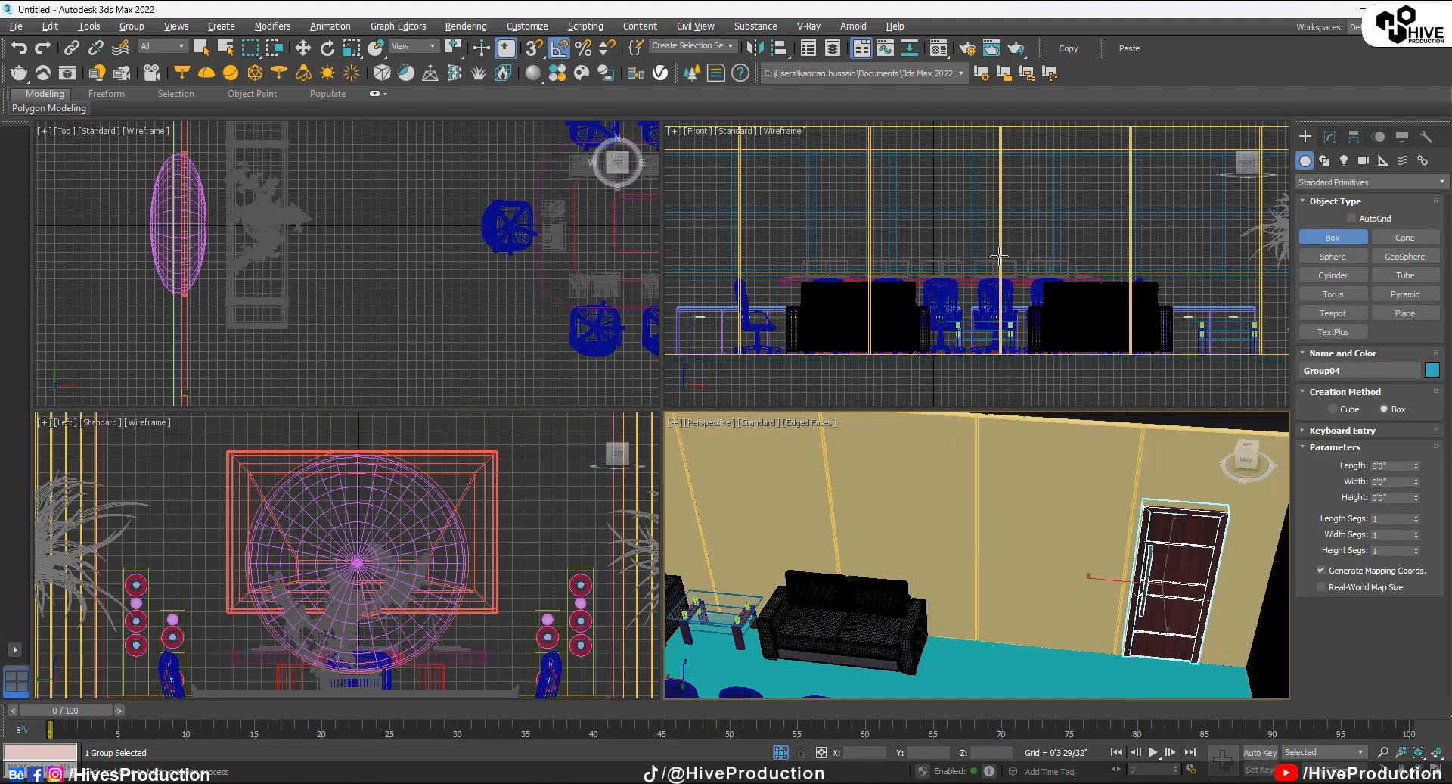
right_click(1031, 502)
click(1031, 503)
key(alt+q)
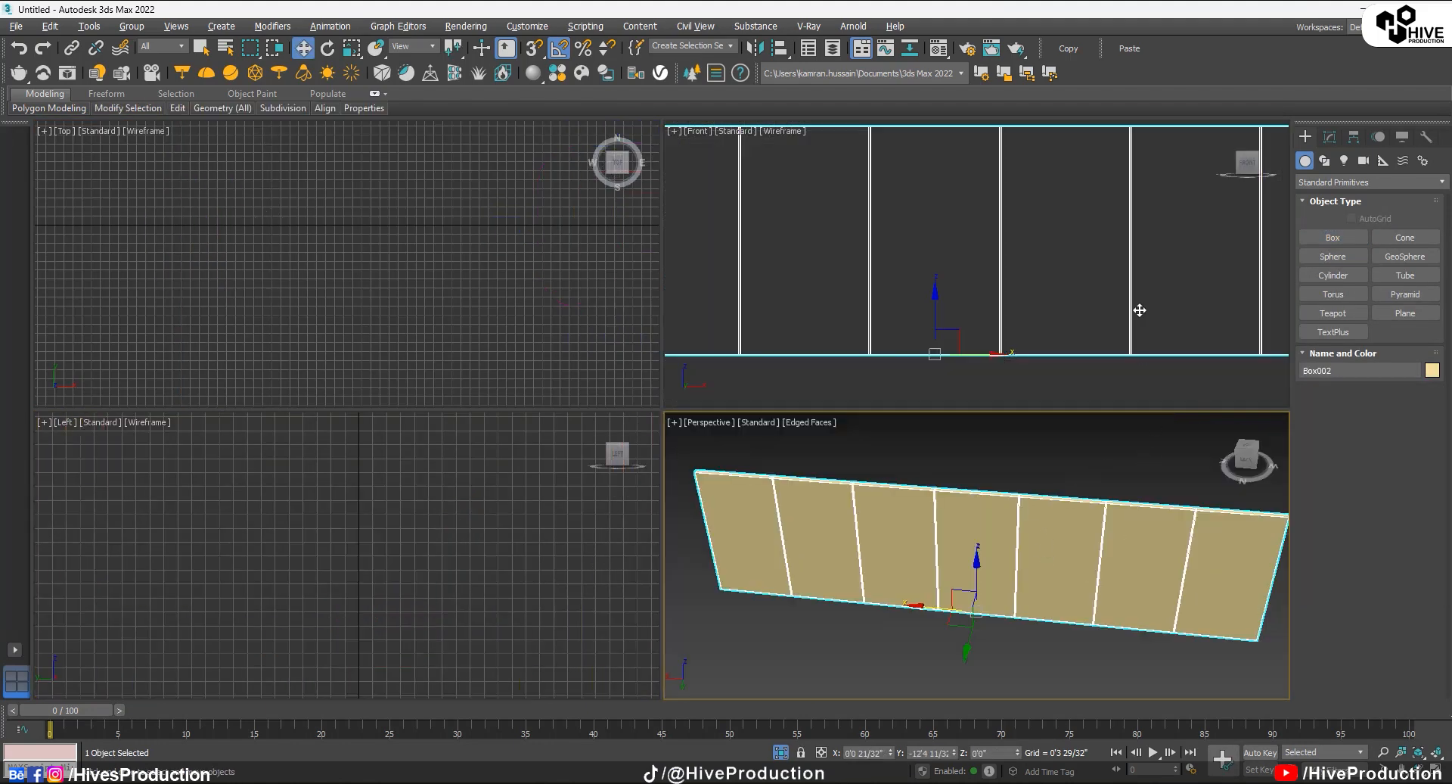
Step: Draw a box about 3'8" by 3'4" and 1 22/32" thick in the Front view over the isolated wall
scroll(1086, 247, down, 3)
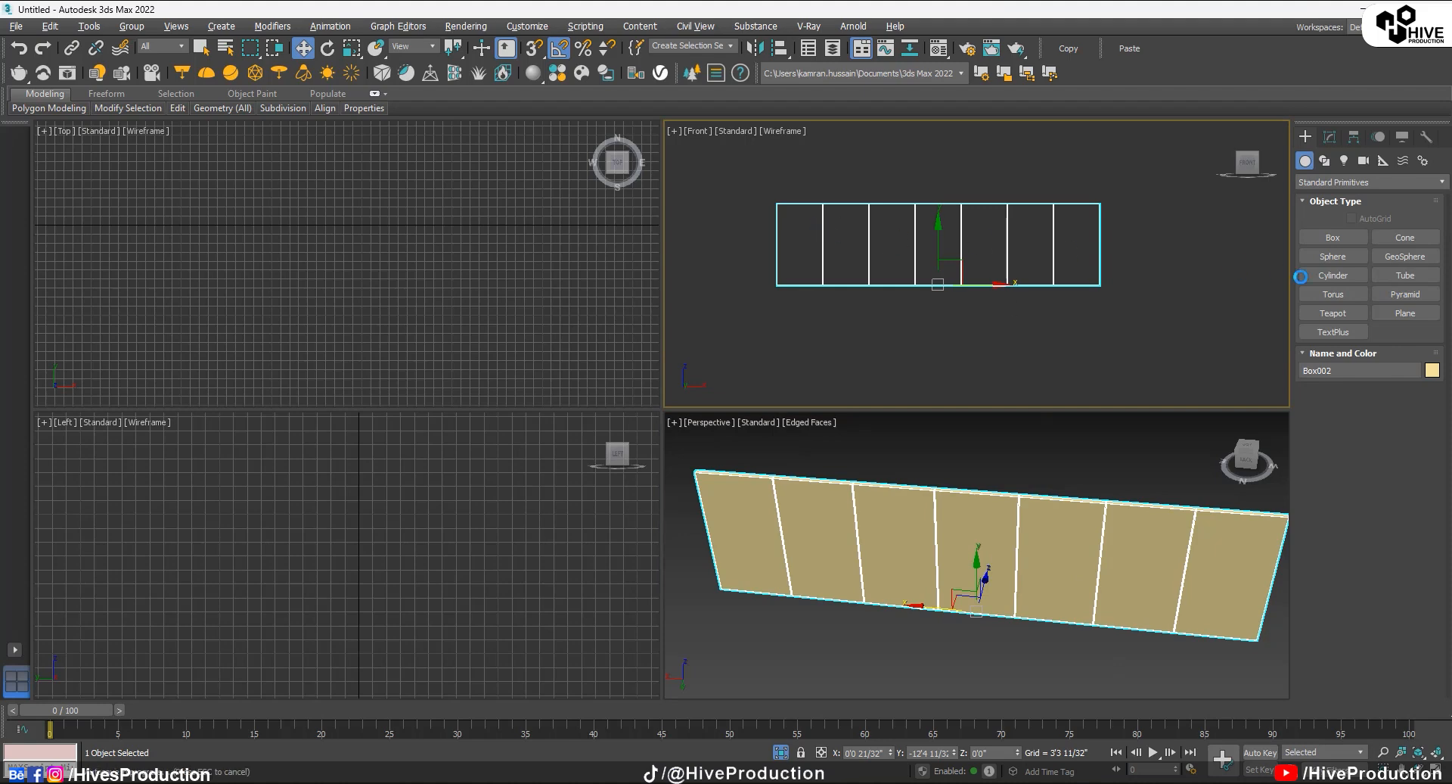
click(1352, 237)
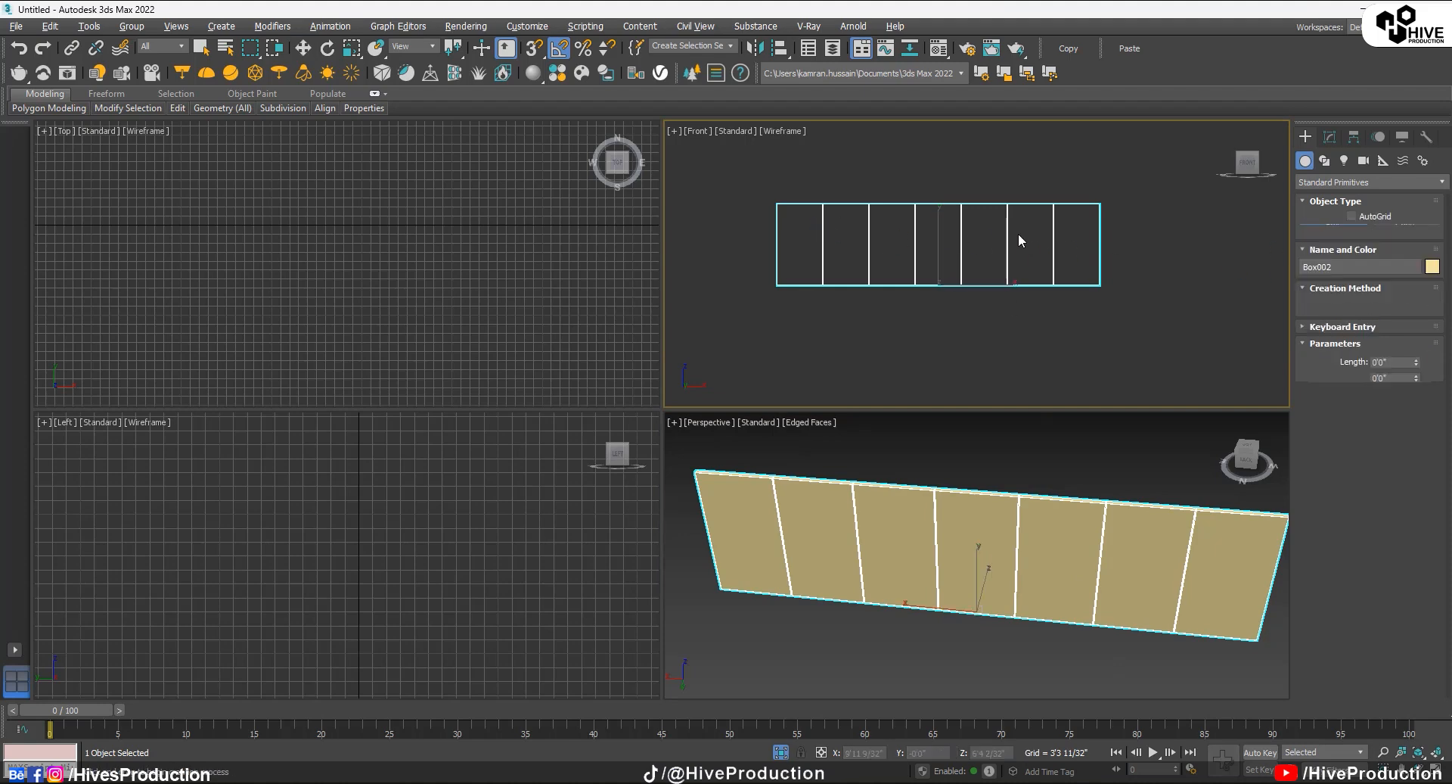
scroll(1018, 233, up, 4)
drag(1019, 207, 1073, 265)
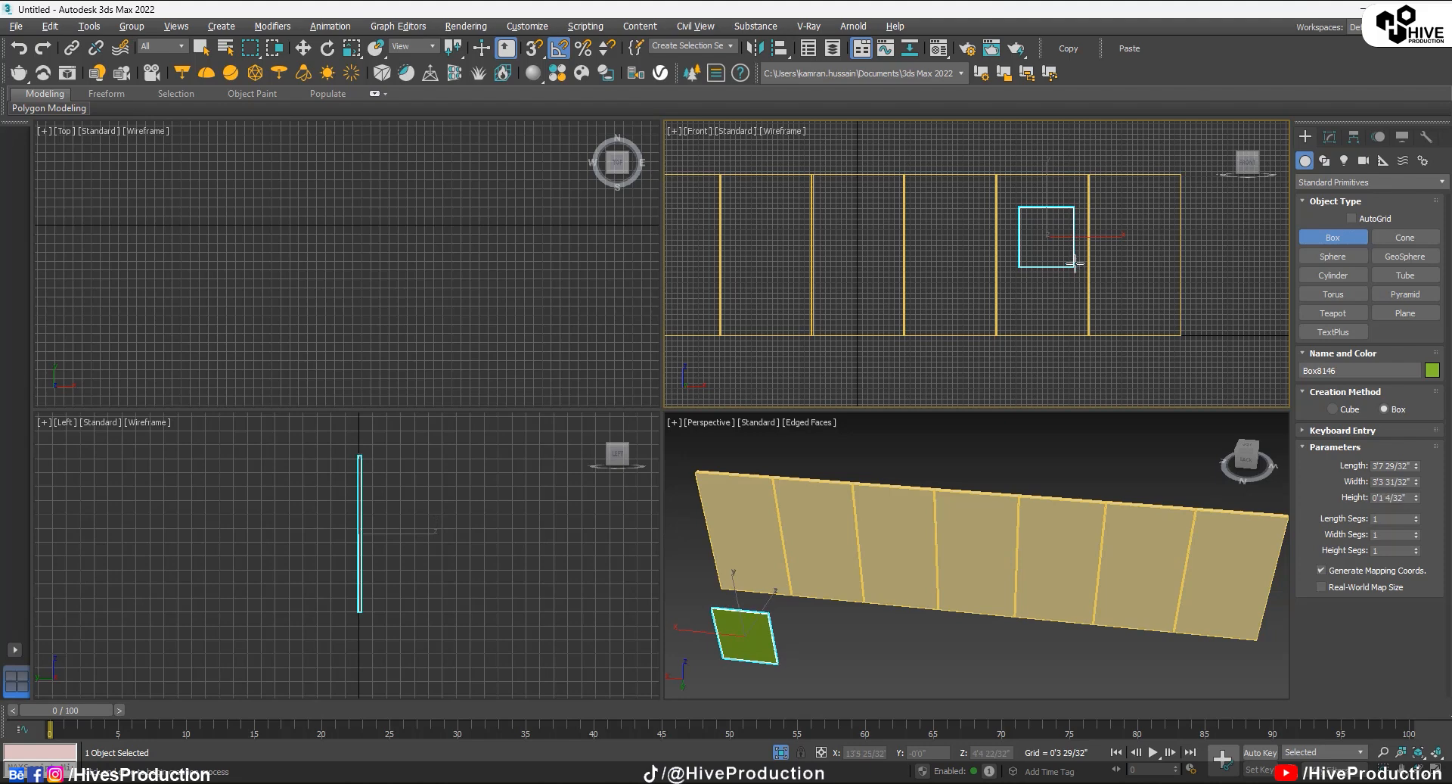
scroll(257, 256, down, 6)
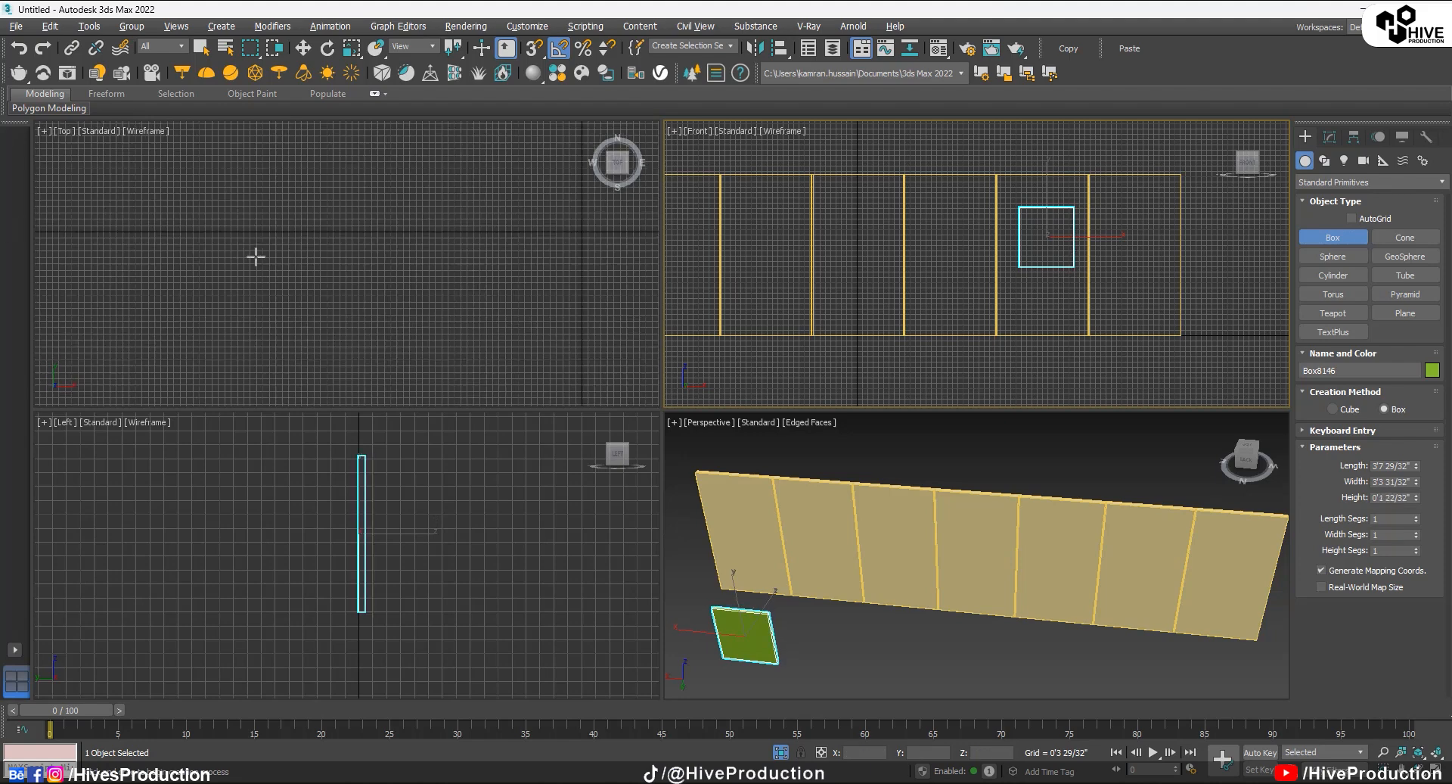
Step: Move the box along X until it is centred on the wall's second section from the door end
right_click(692, 629)
drag(715, 640, 1106, 681)
middle_drag(787, 199, 978, 250)
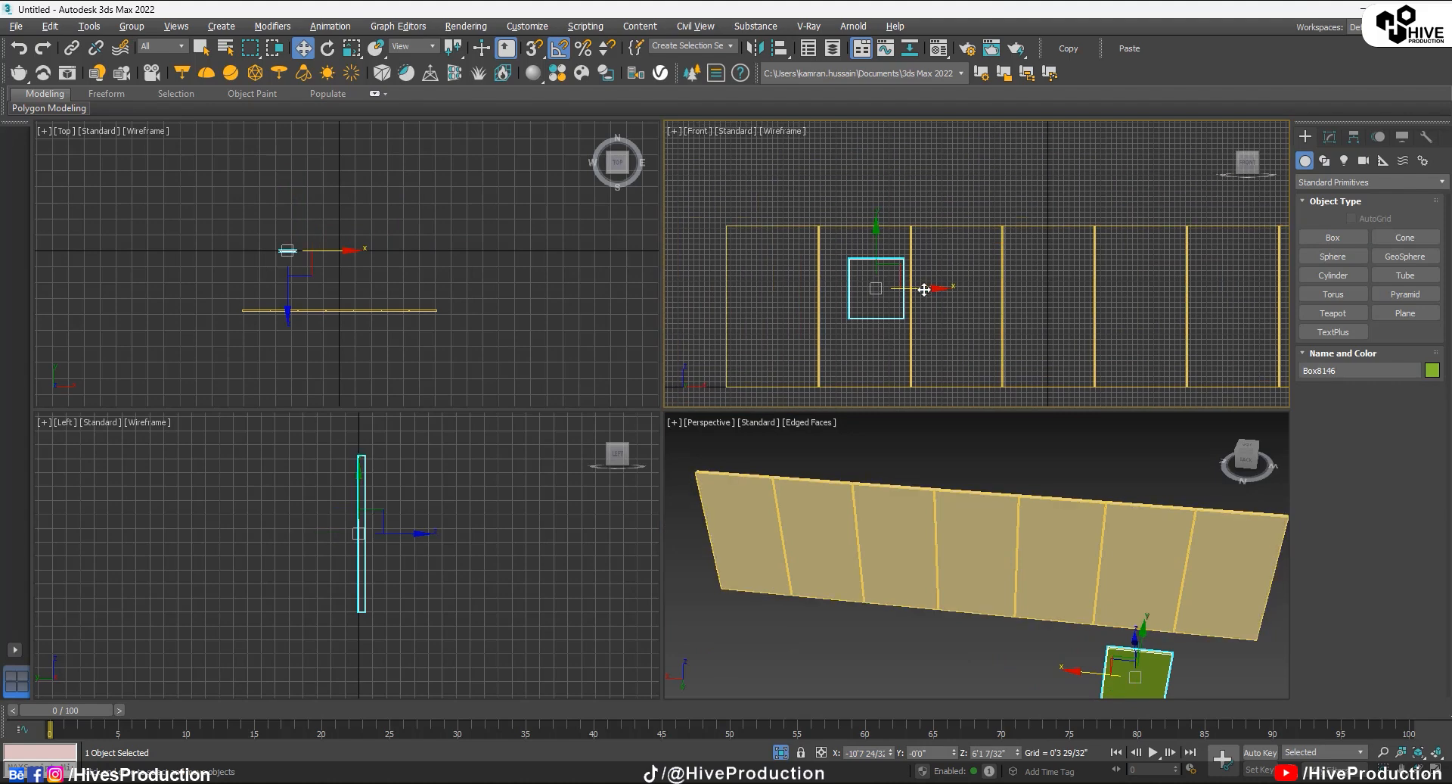
drag(924, 288, 914, 288)
Step: Convert the thin box to an Editable Poly
middle_click(1068, 541)
key(z)
alt+middle_drag(926, 556, 972, 509)
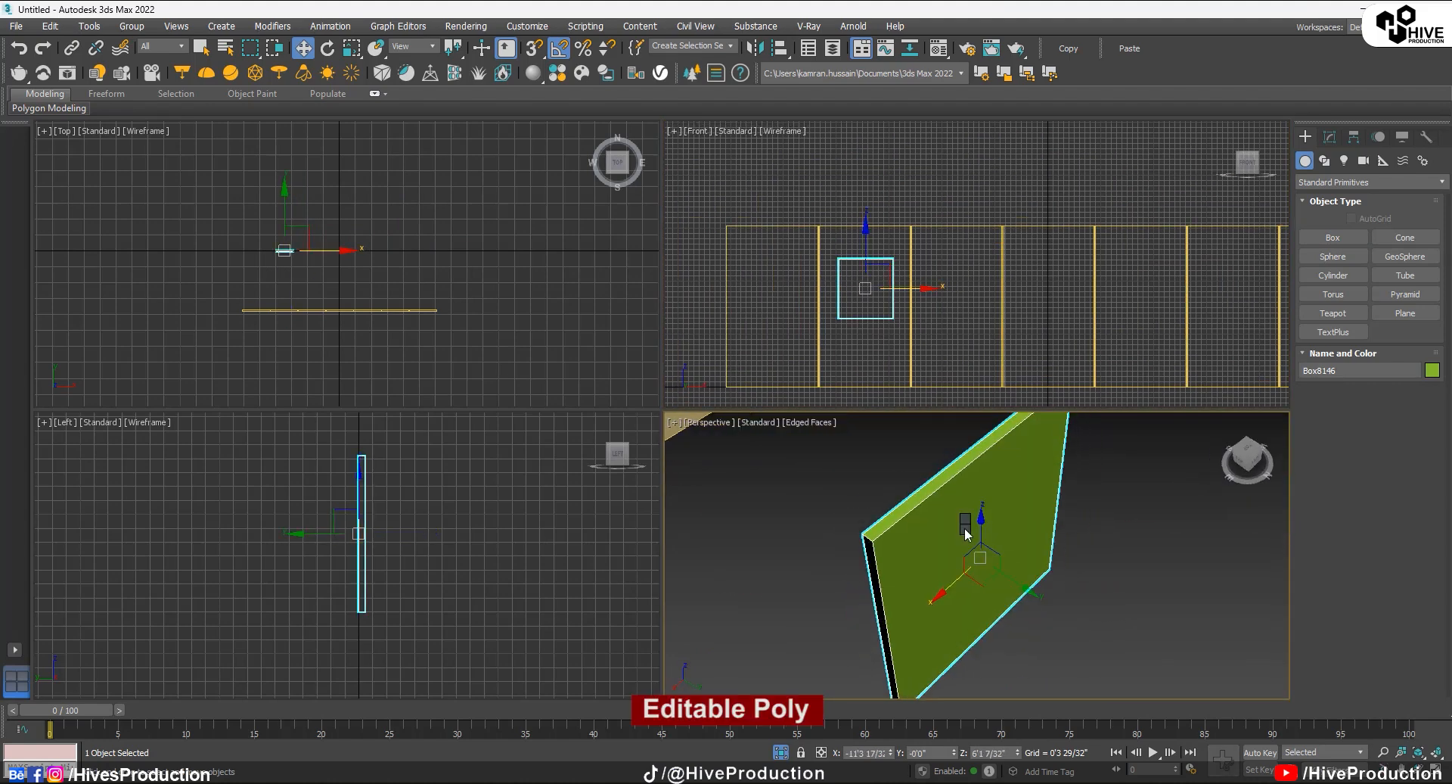
right_click(973, 509)
mouse_move(1027, 681)
click(1142, 690)
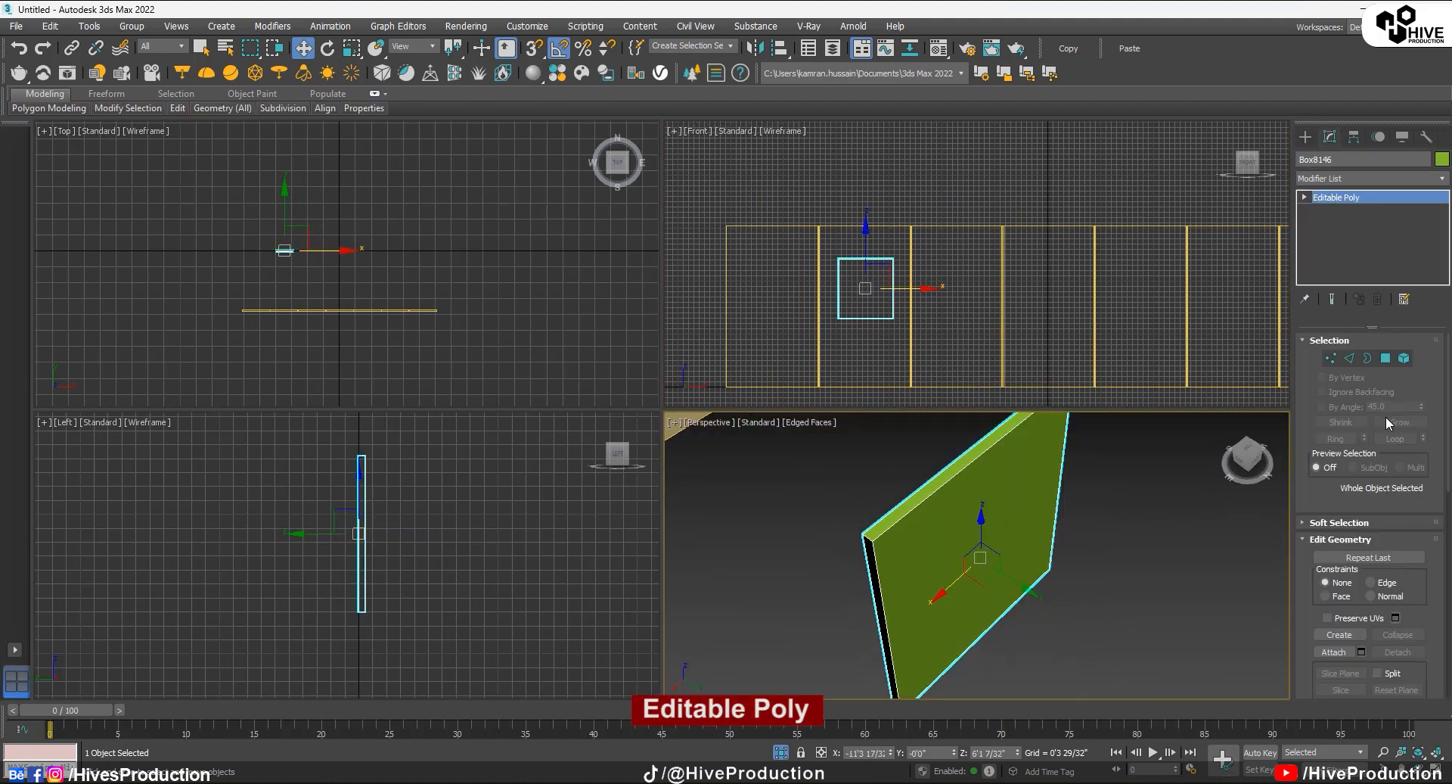
Step: Select the box's large front polygon and inset it slightly to leave a narrow, even border
click(985, 560)
alt+middle_drag(985, 560, 985, 522)
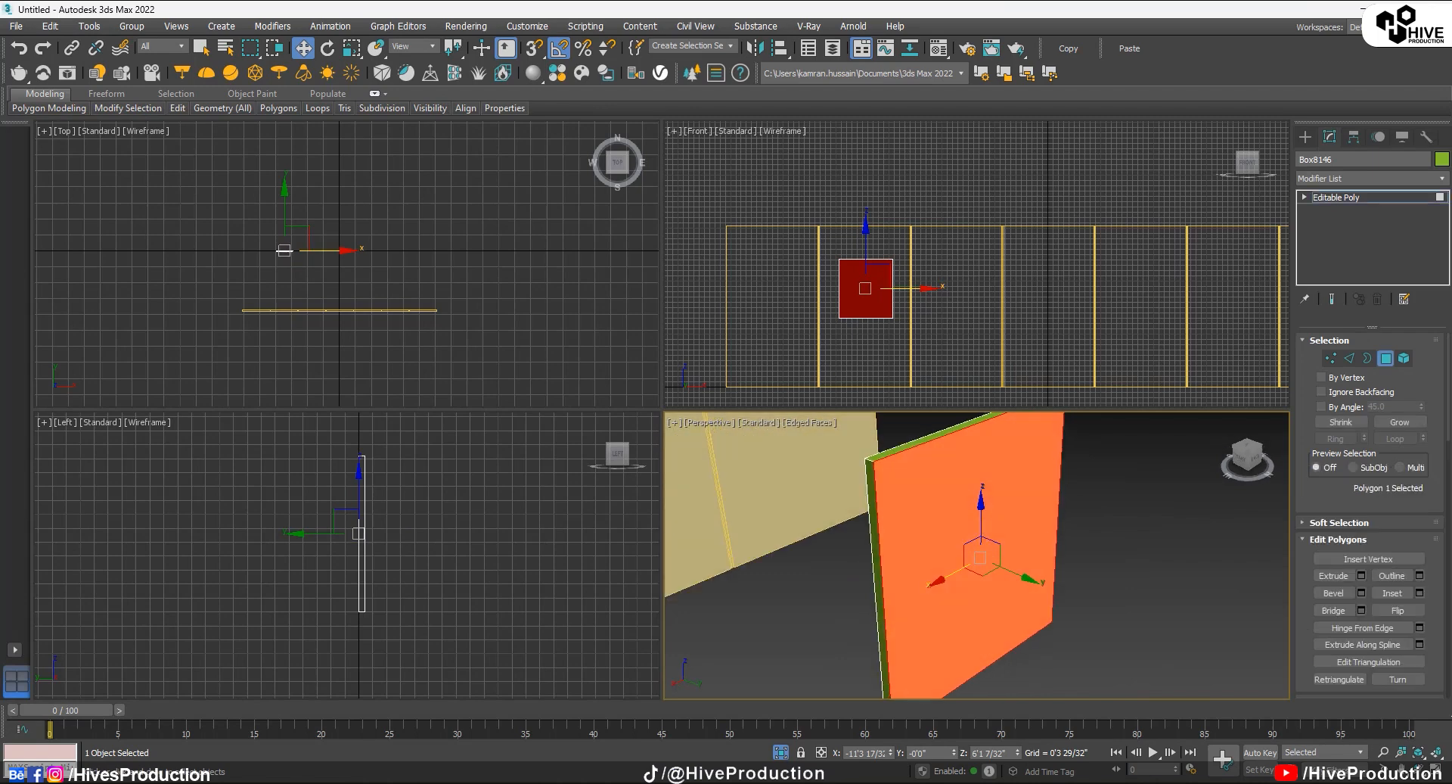
scroll(1400, 638, down, 5)
click(1398, 610)
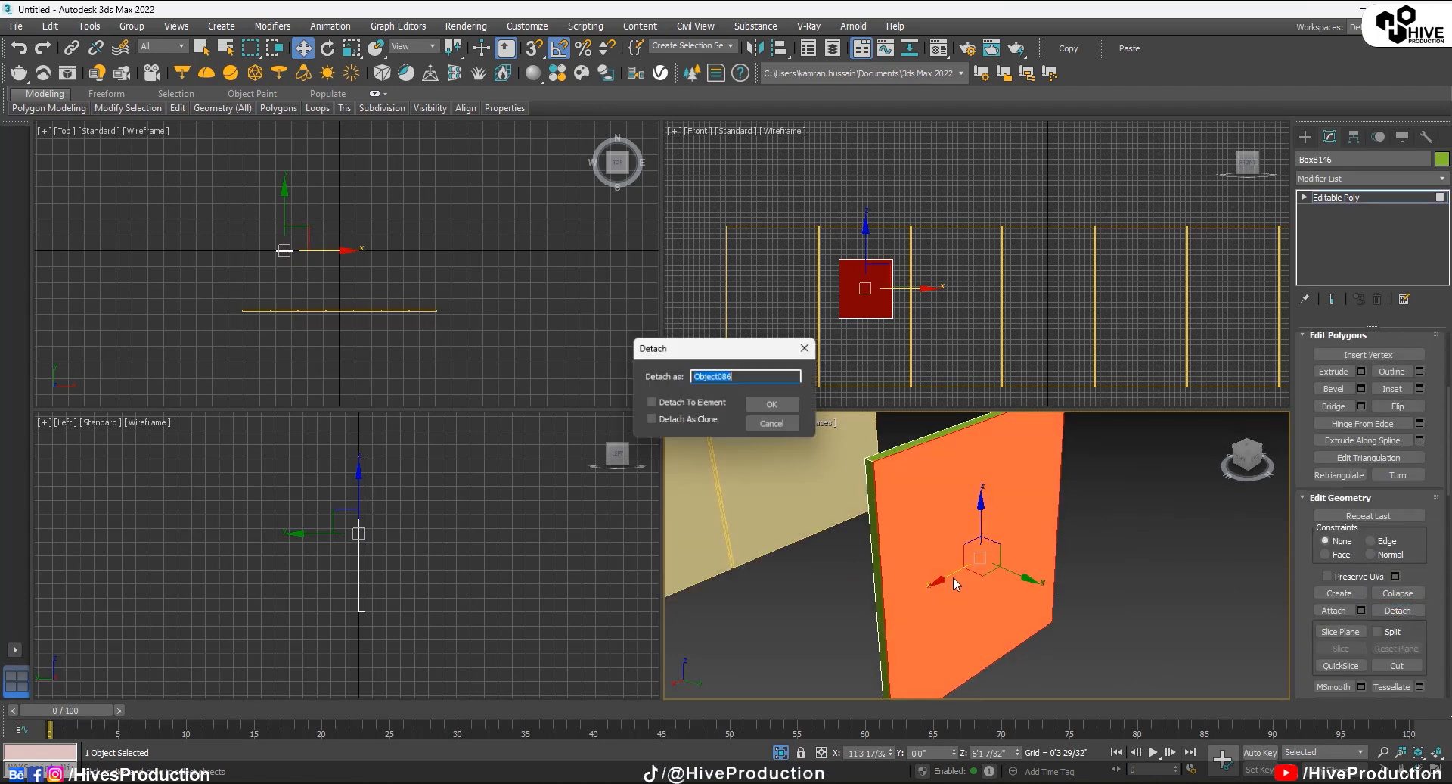
click(775, 424)
click(1386, 386)
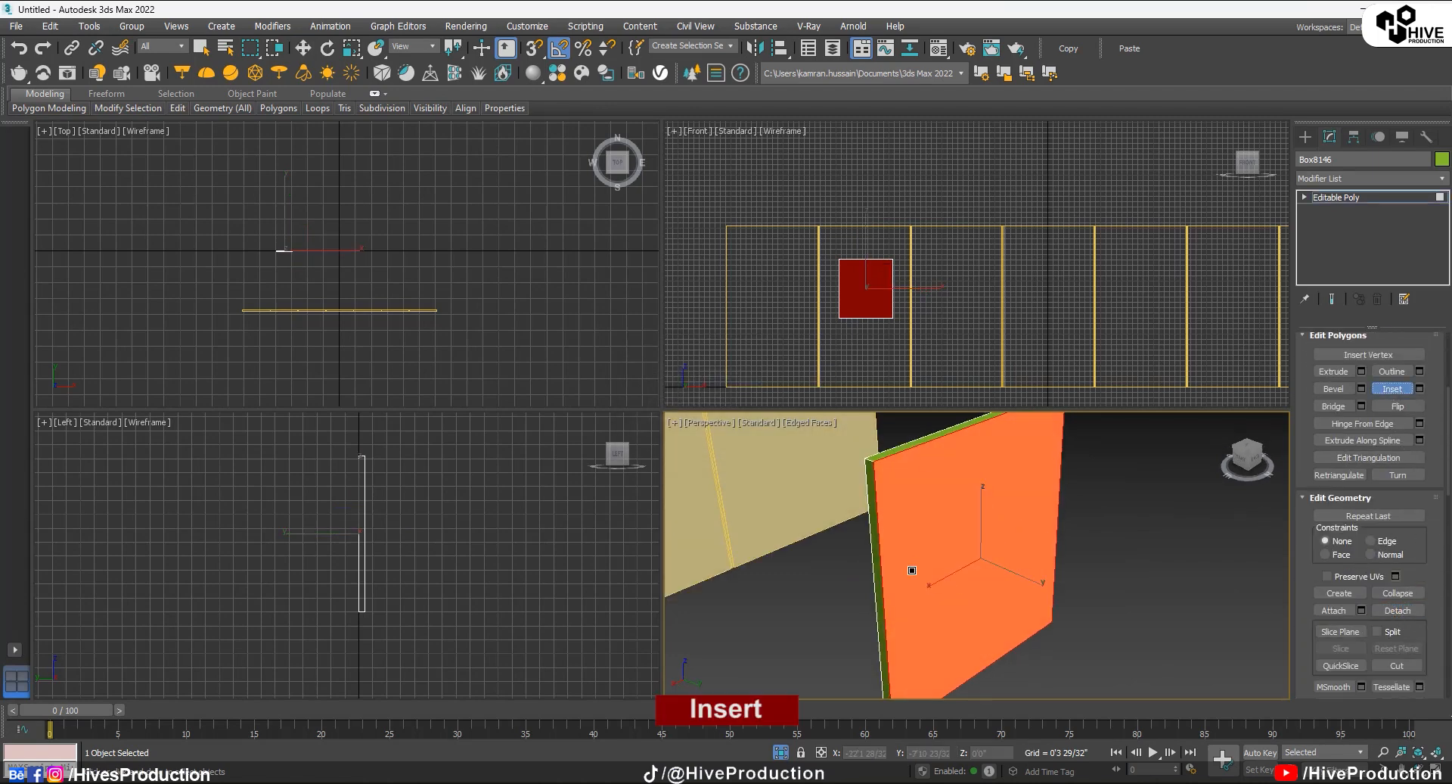
drag(959, 509, 979, 616)
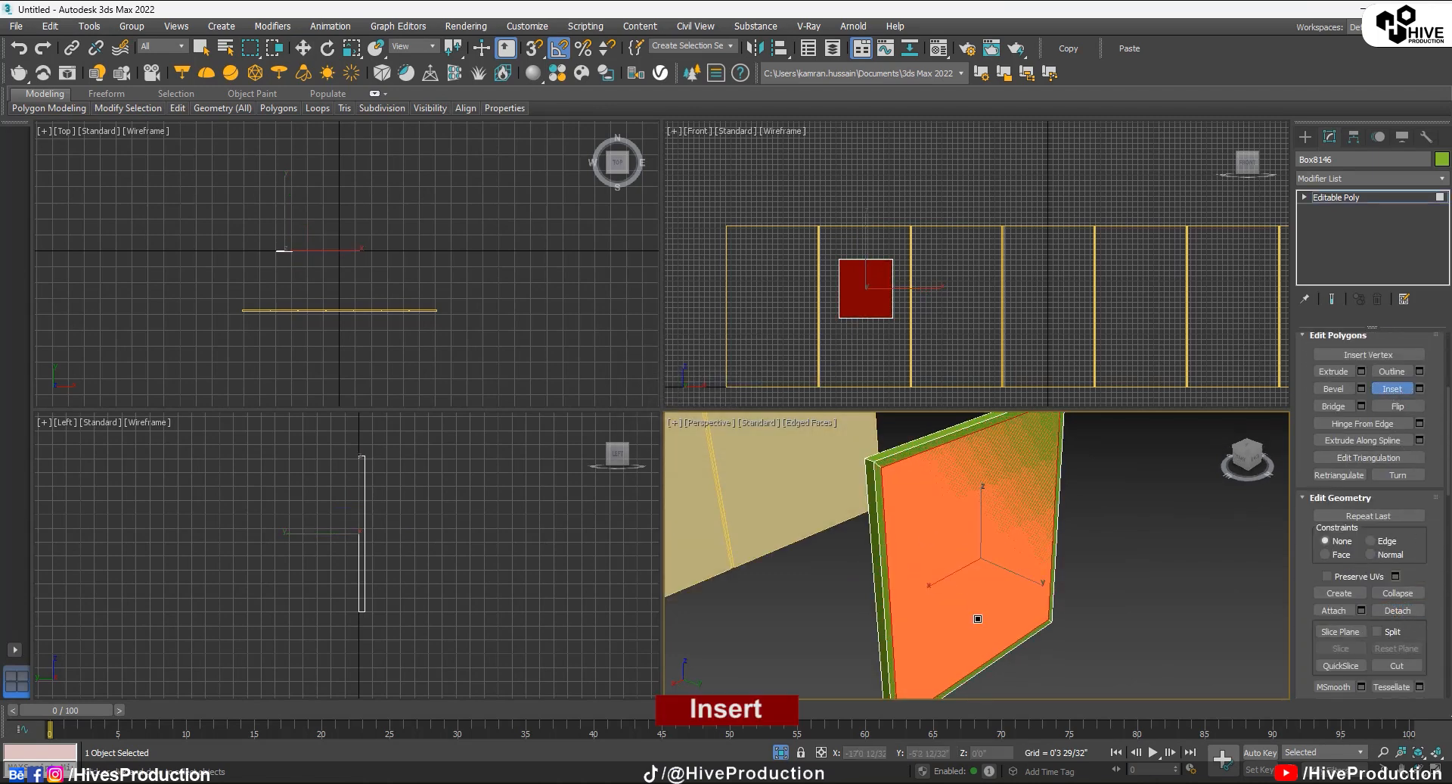
Step: Extrude the inset polygon inward to form a recessed picture frame and leave polygon editing
click(1334, 371)
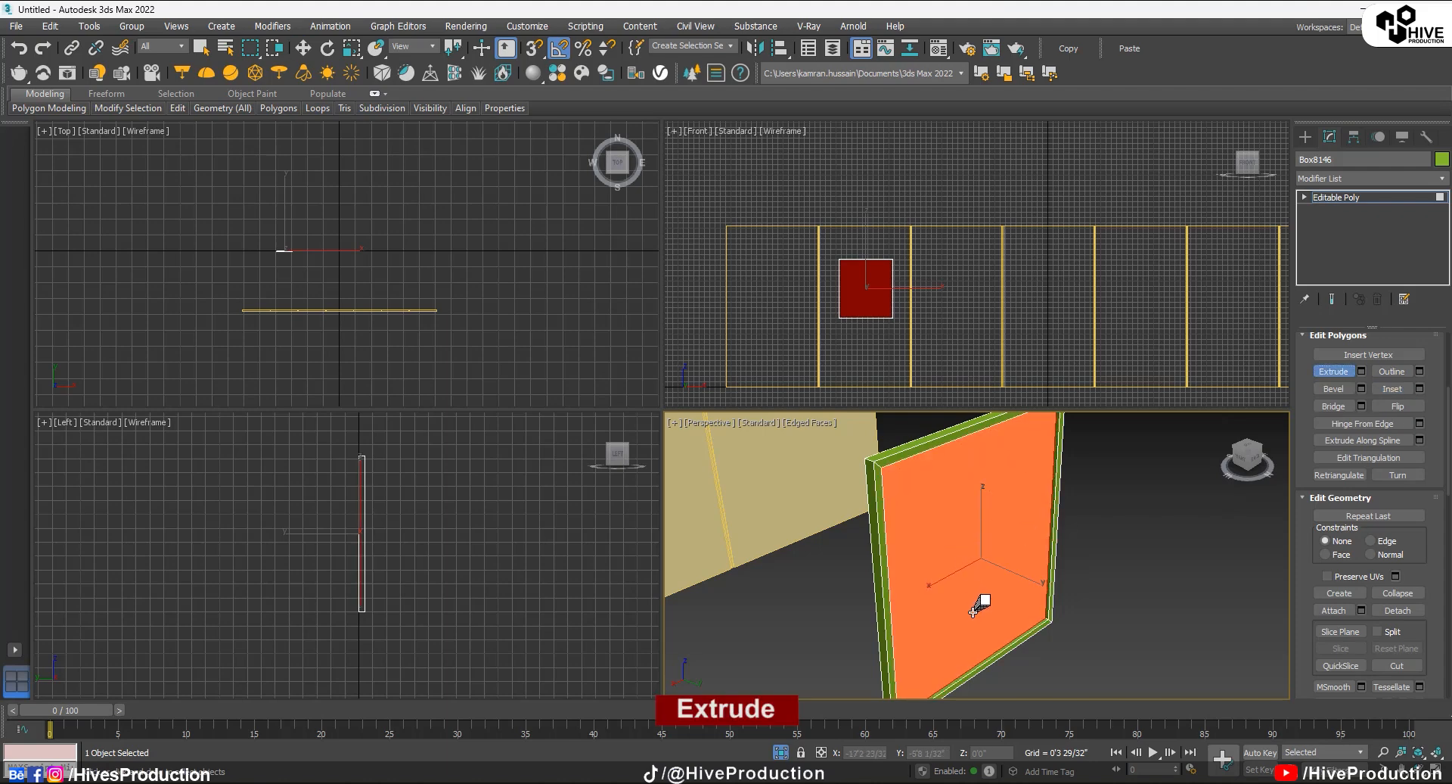
key(w)
click(1332, 200)
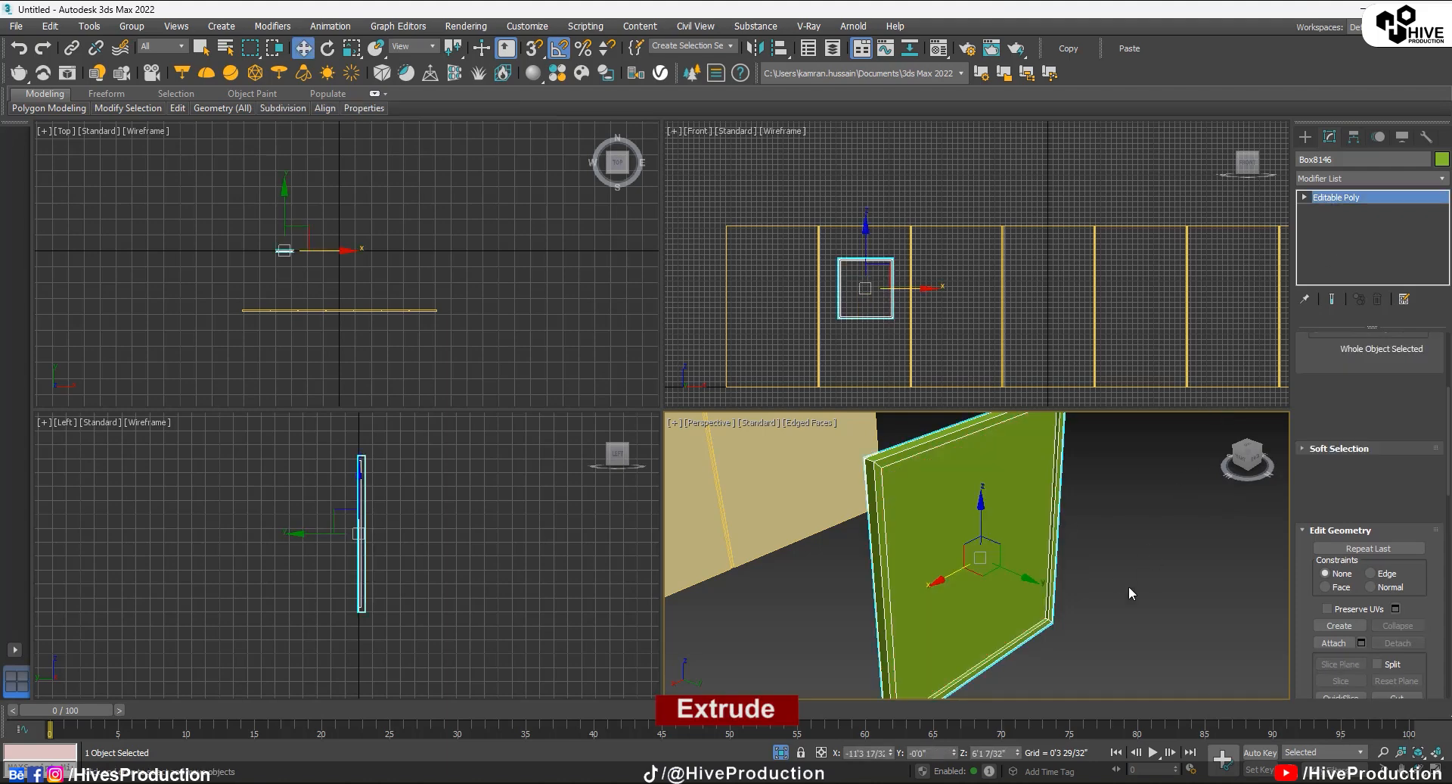
Step: Move the frame along Y onto the wall's face and make 2 copies along X for the fourth and sixth sections
mouse_move(1013, 574)
mouse_down()
mouse_move(787, 454)
mouse_move(1112, 658)
mouse_move(1120, 639)
mouse_move(976, 530)
mouse_move(1019, 572)
mouse_up()
key(z)
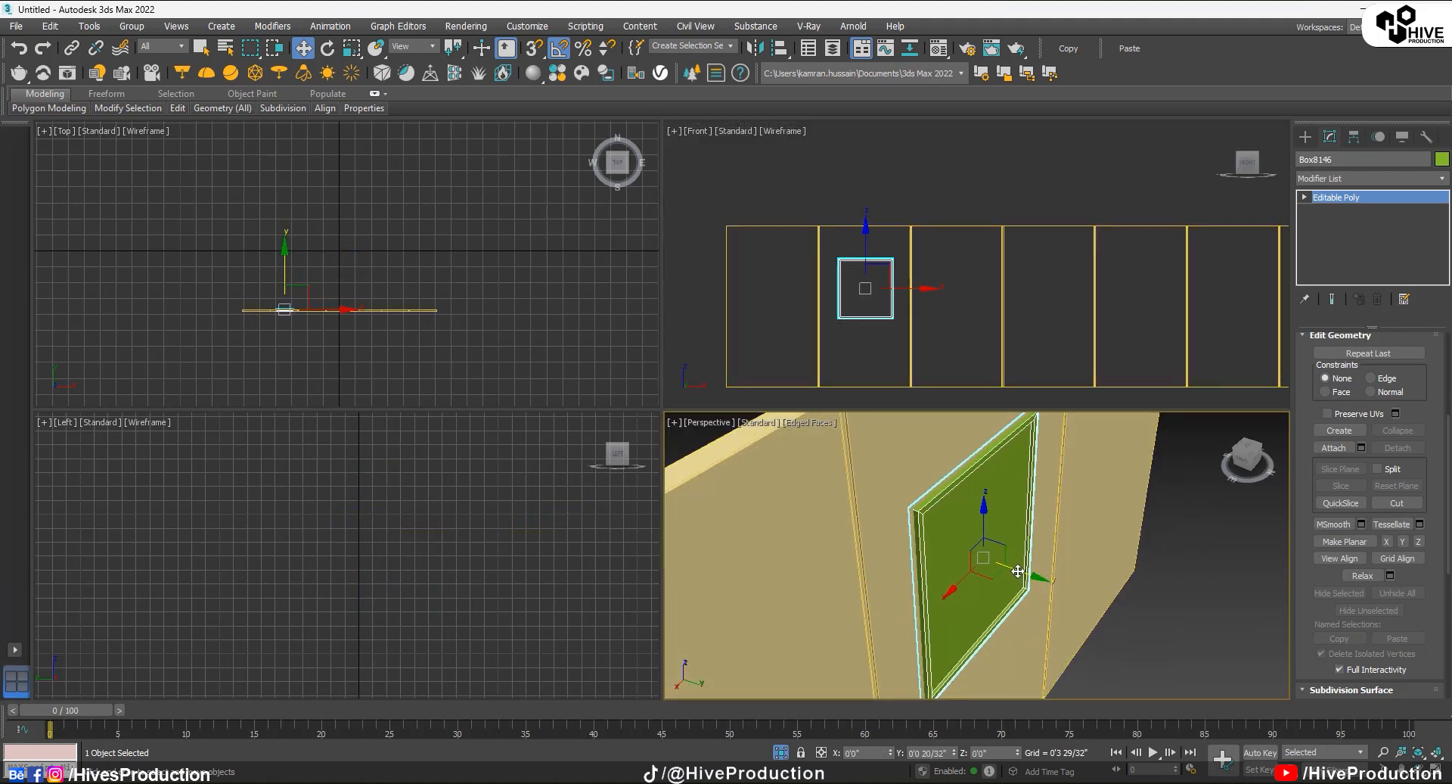
right_click(907, 289)
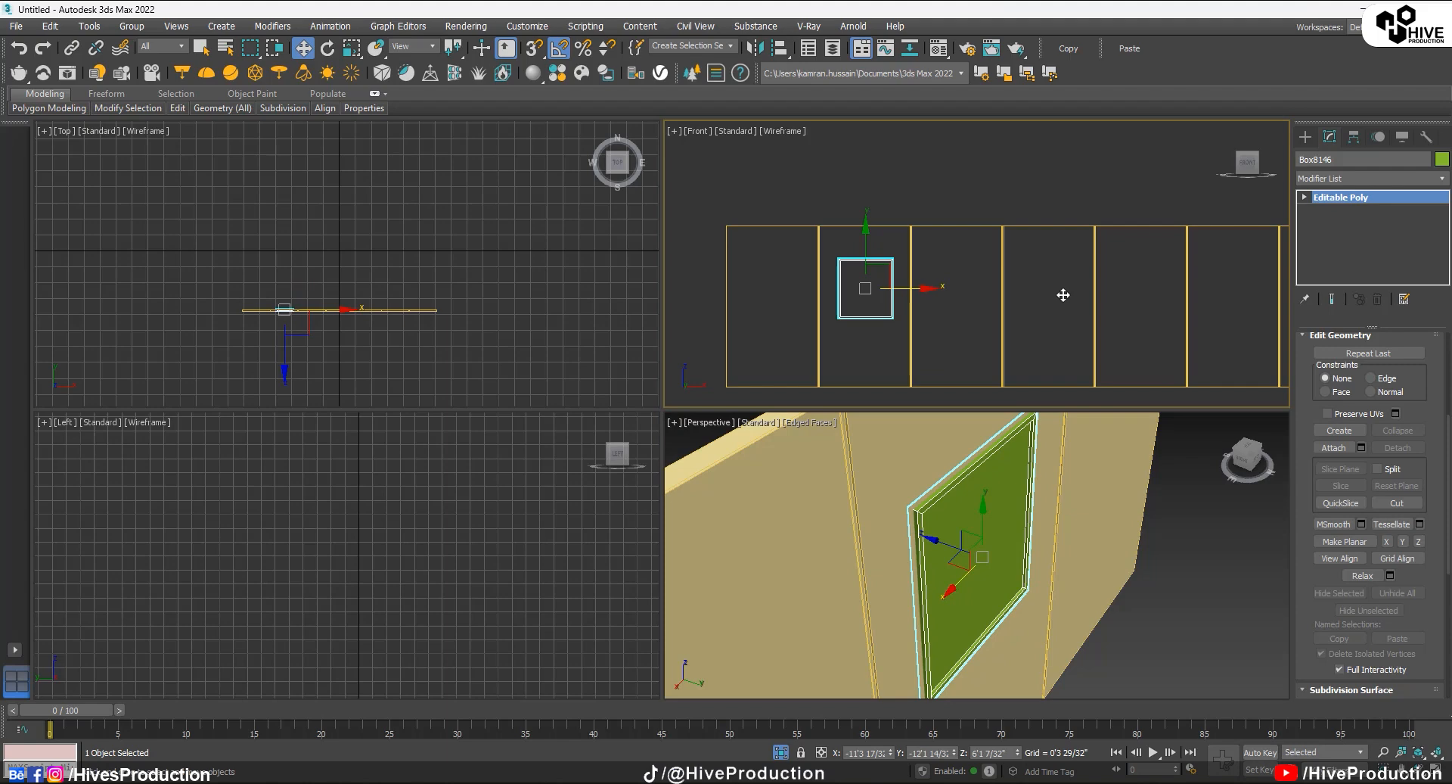
shift+drag(1064, 295, 1093, 301)
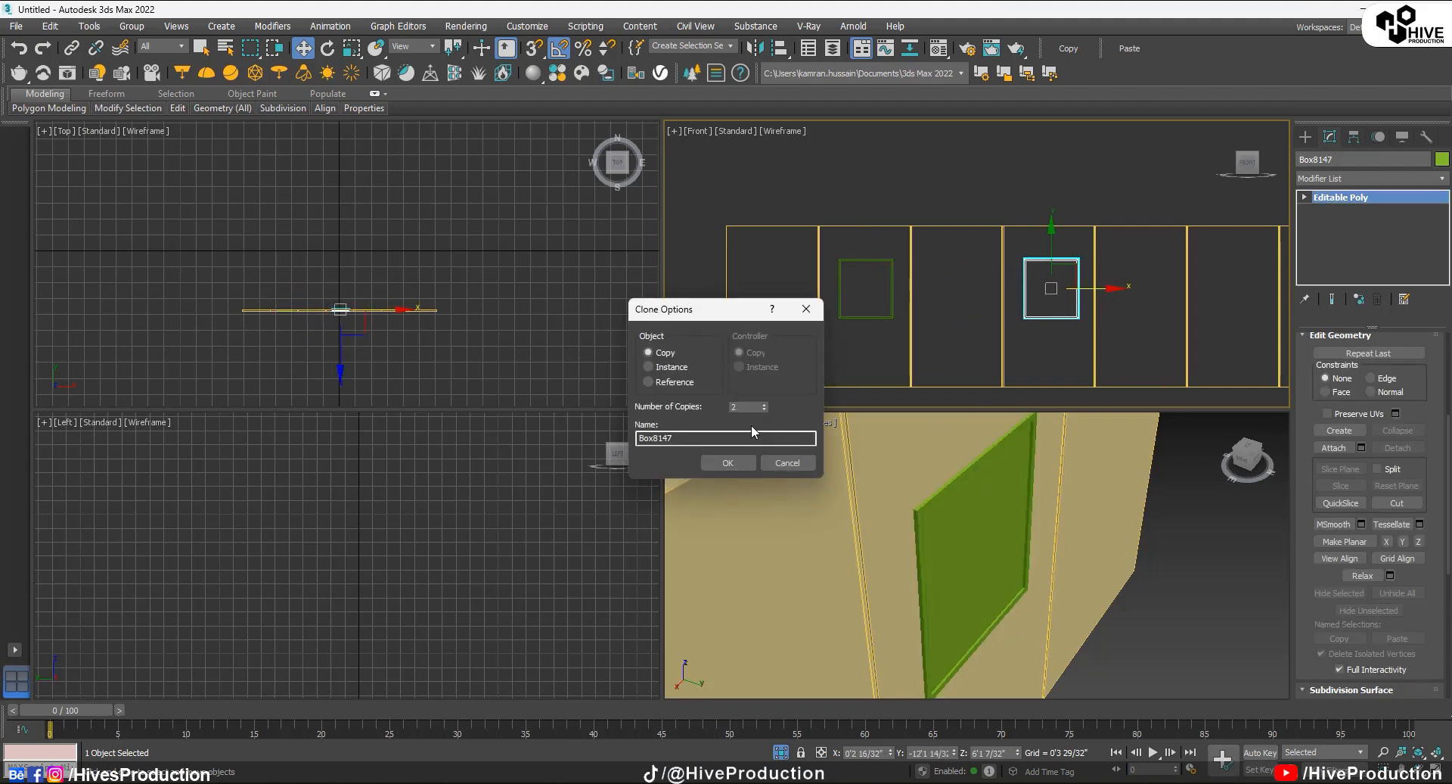
click(745, 462)
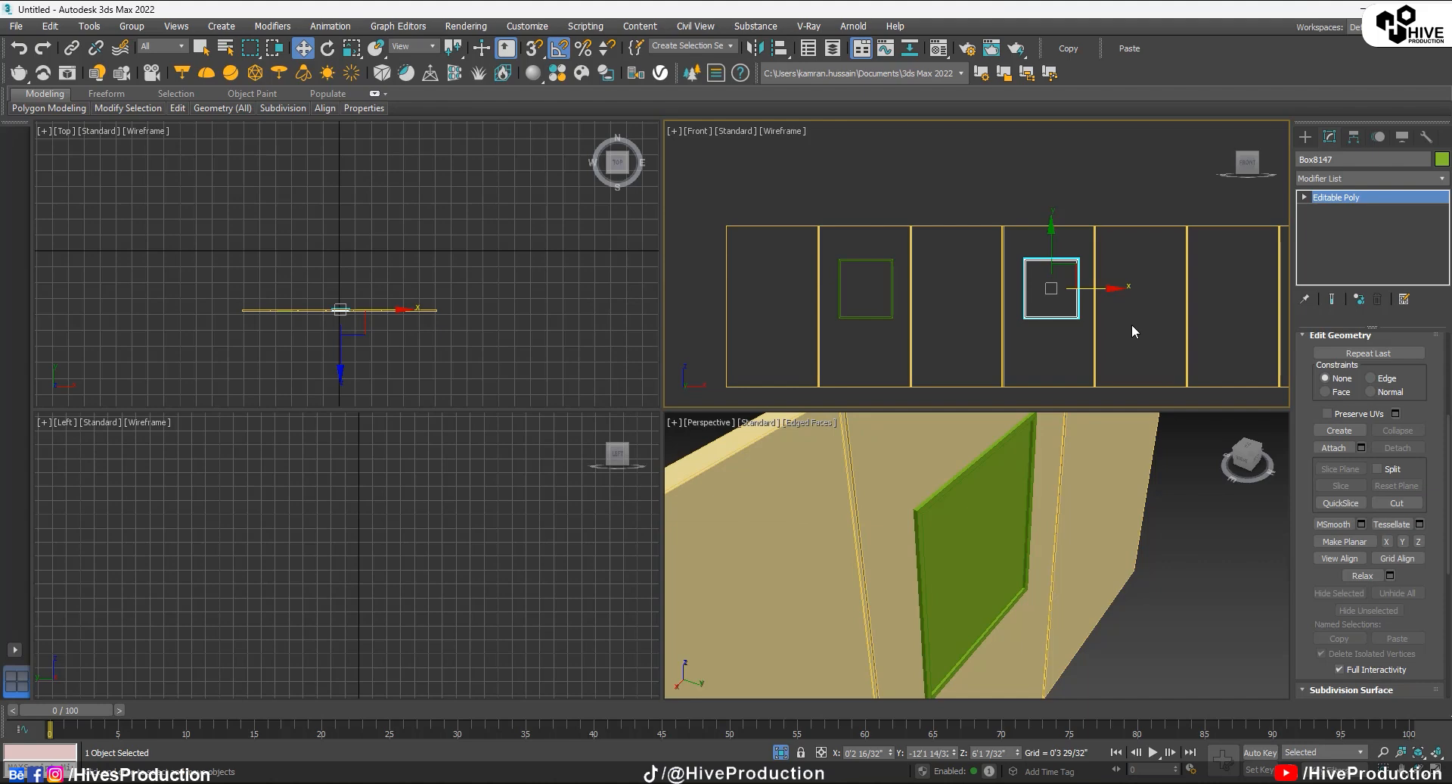
middle_drag(1177, 304, 1061, 296)
scroll(1061, 296, down, 3)
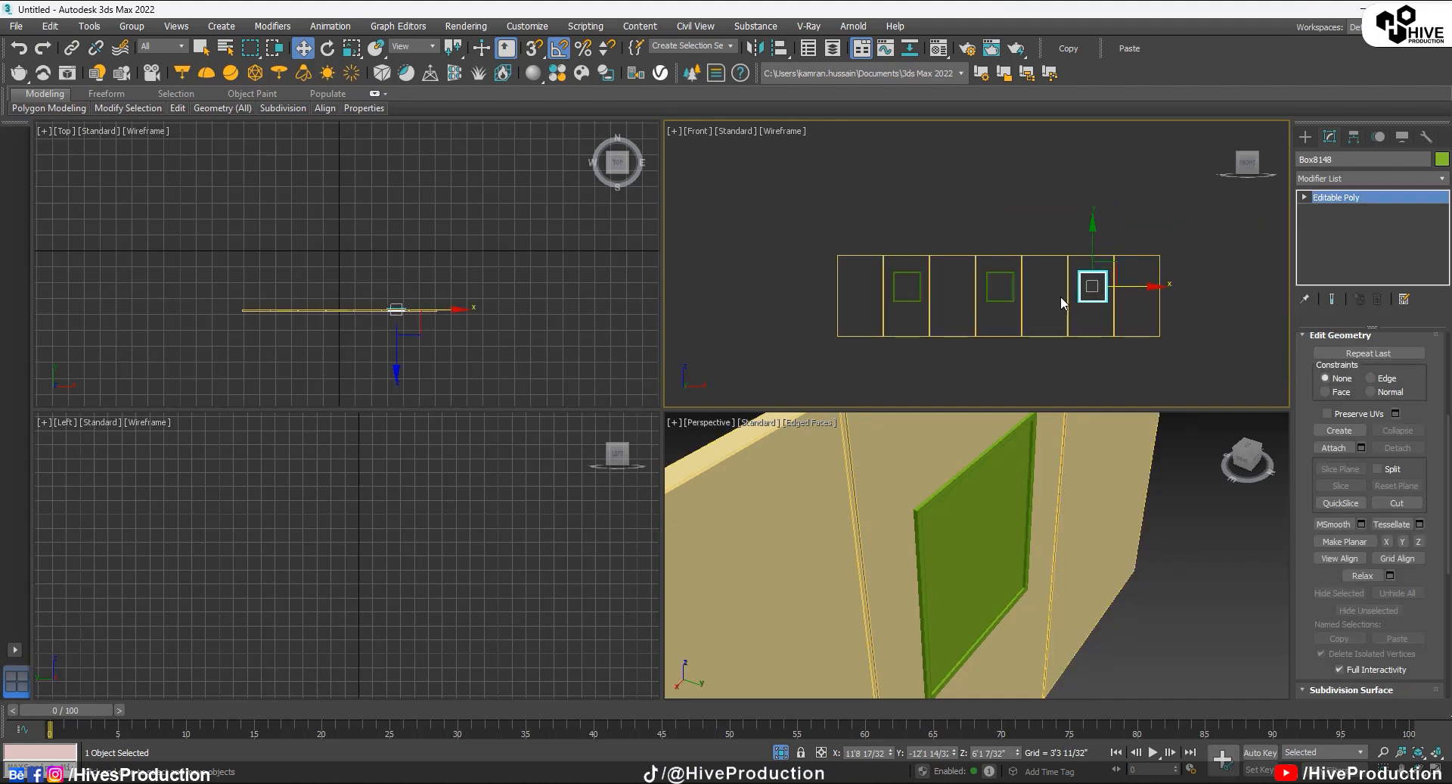
Step: Clear the selection and end isolation so the whole meeting room is shown again
click(1192, 596)
alt+middle_drag(1192, 596, 843, 622)
right_click(842, 622)
click(888, 555)
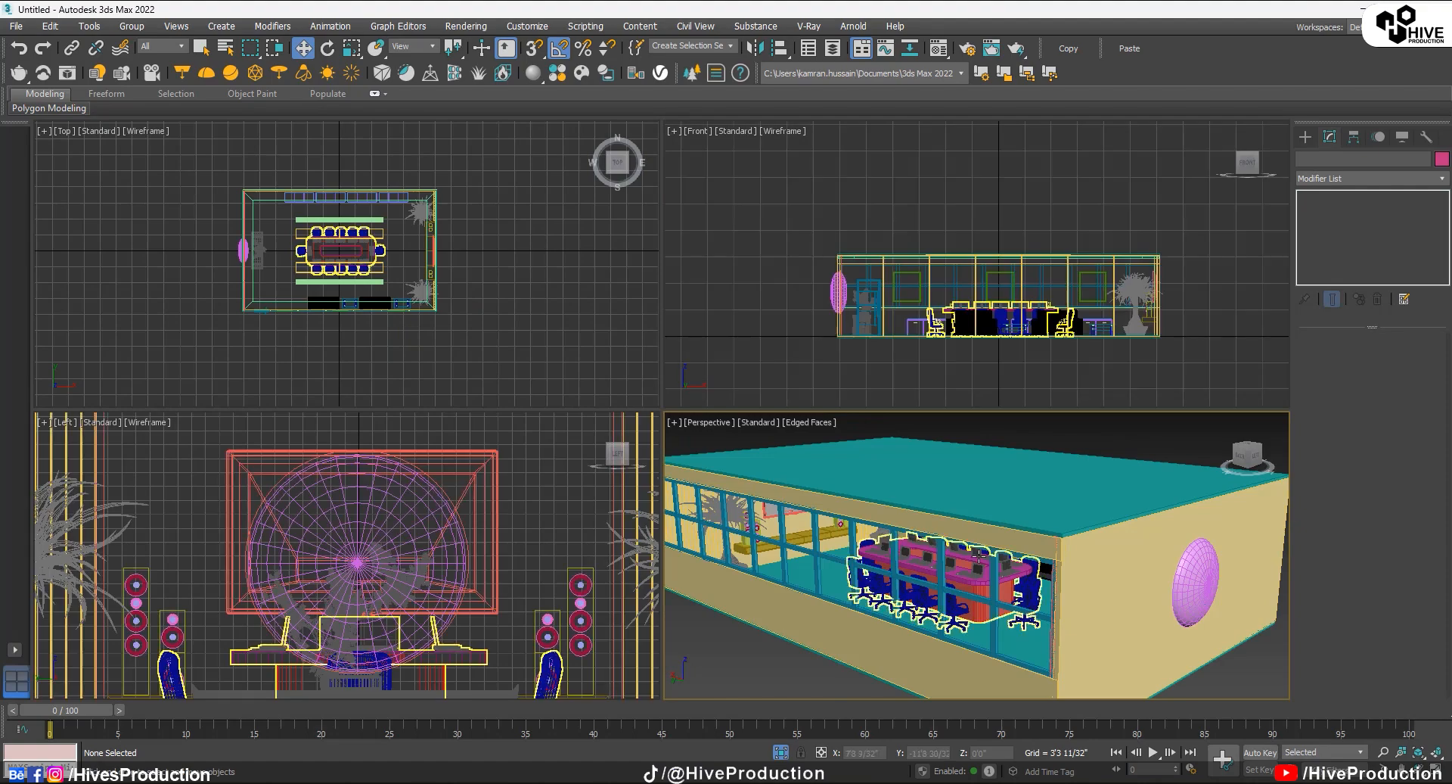
alt+middle_drag(979, 556, 1029, 554)
Step: Create a target camera in the Top view from the dome end toward the conference table and look through it
click(1306, 136)
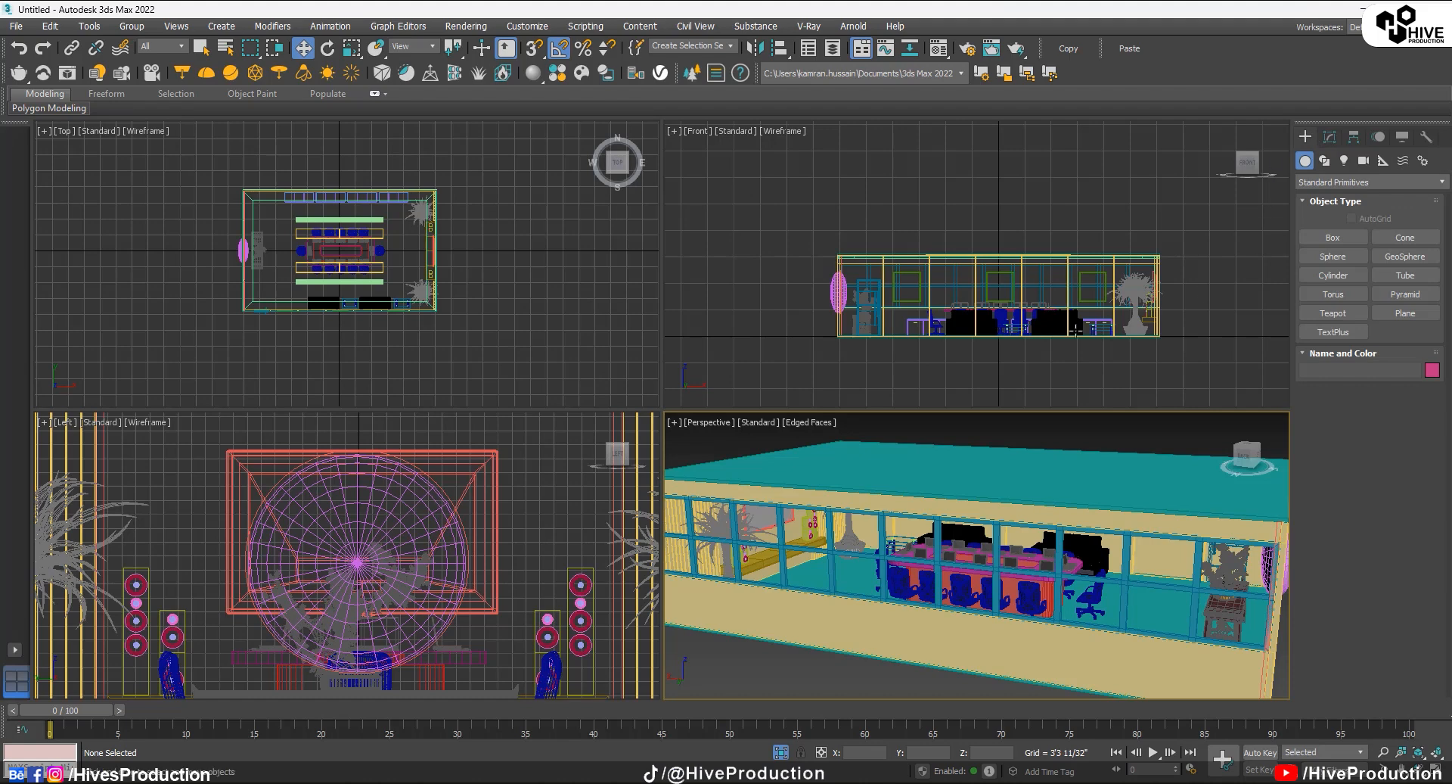
click(1345, 162)
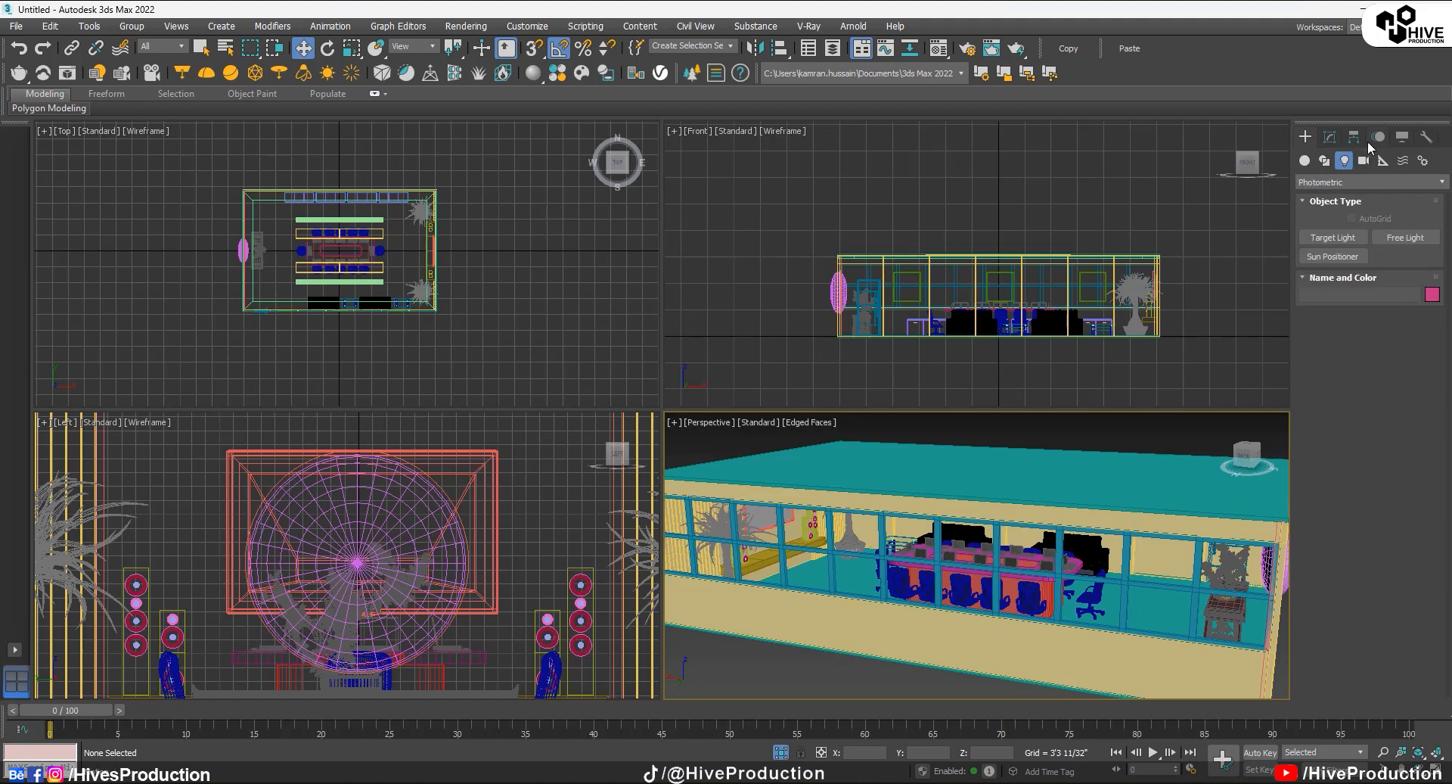
click(1399, 239)
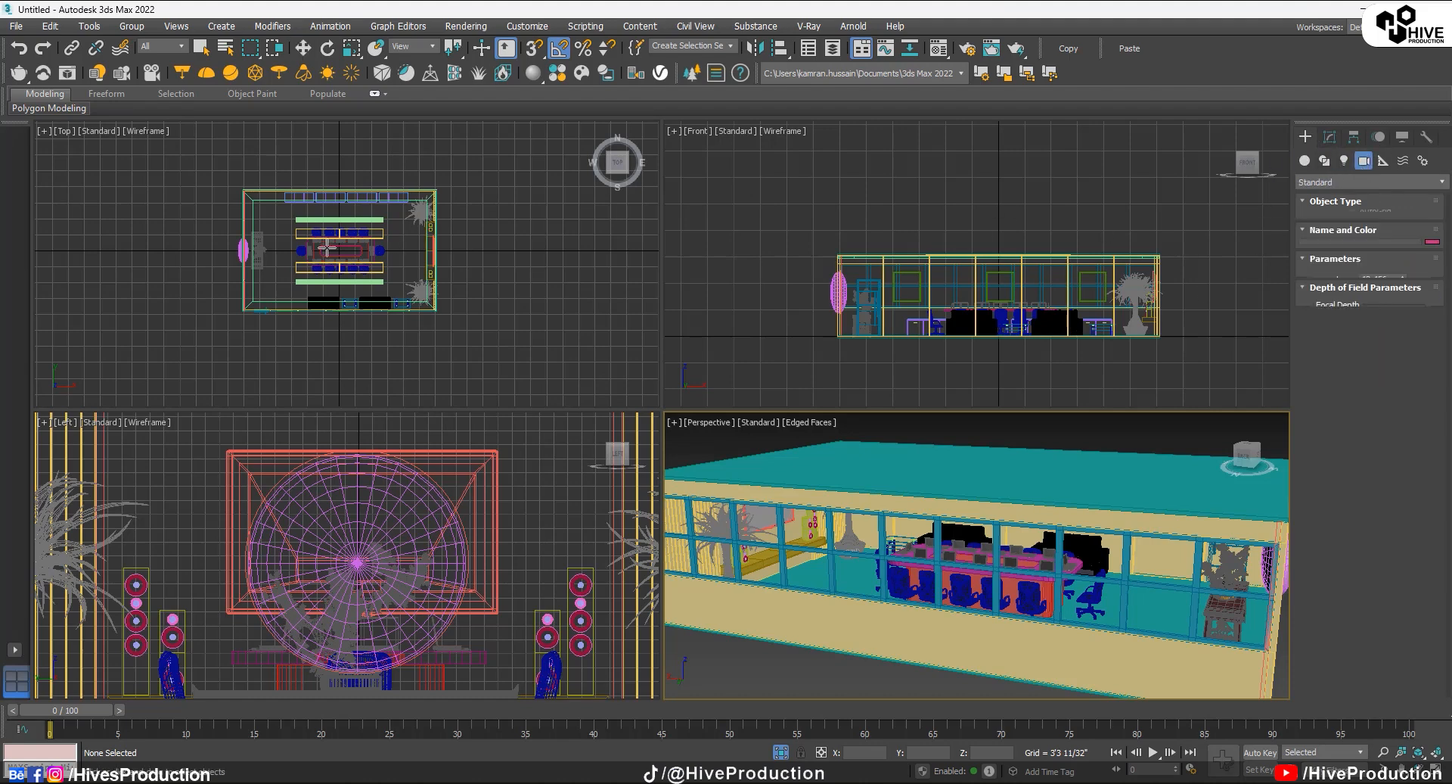
drag(258, 249, 353, 249)
right_click(976, 586)
key(c)
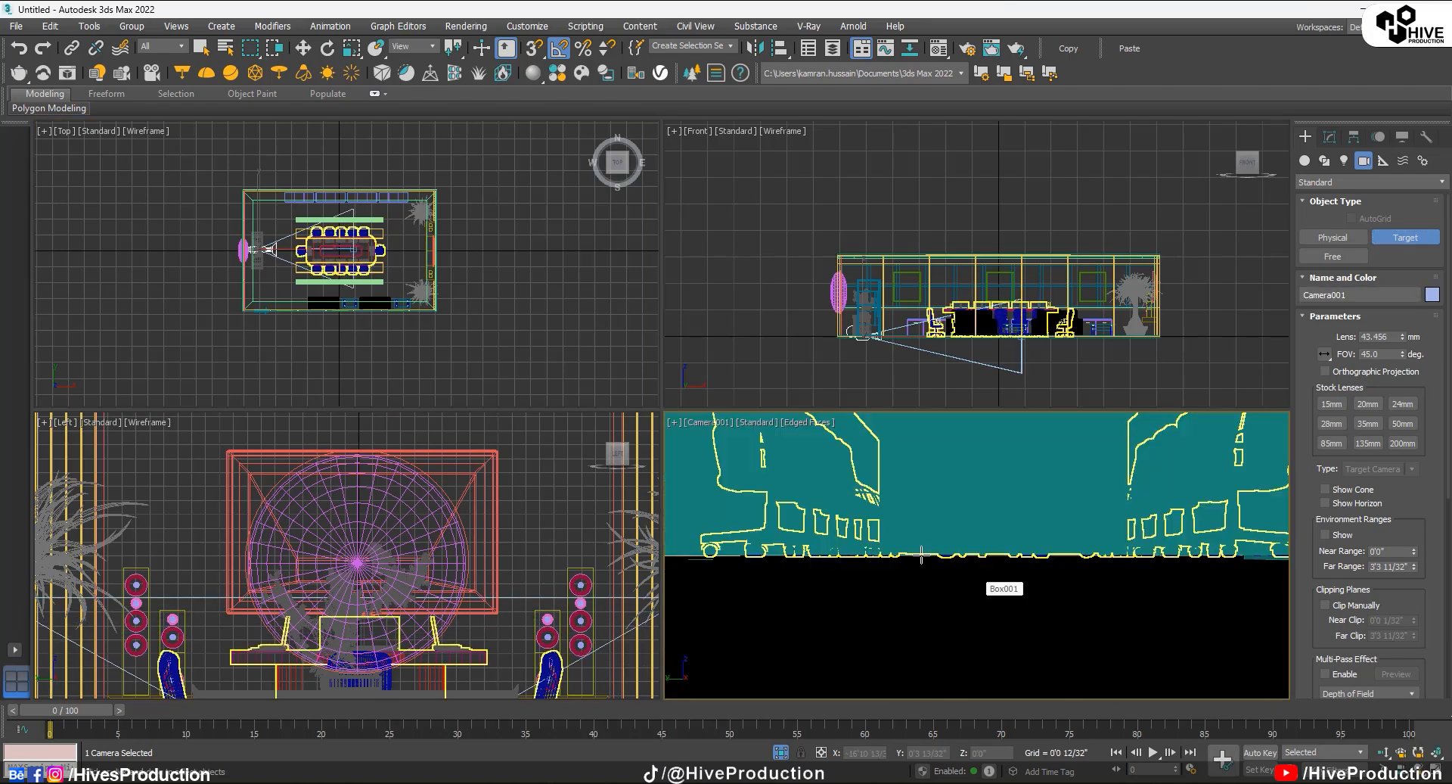
Step: Raise the camera above table height, give it the 28 mm stock lens and frame the table and screen wall
key(alt+w)
middle_drag(840, 443, 815, 781)
mouse_move(638, 589)
middle_down()
mouse_move(635, 625)
mouse_move(642, 603)
middle_up()
click(1331, 423)
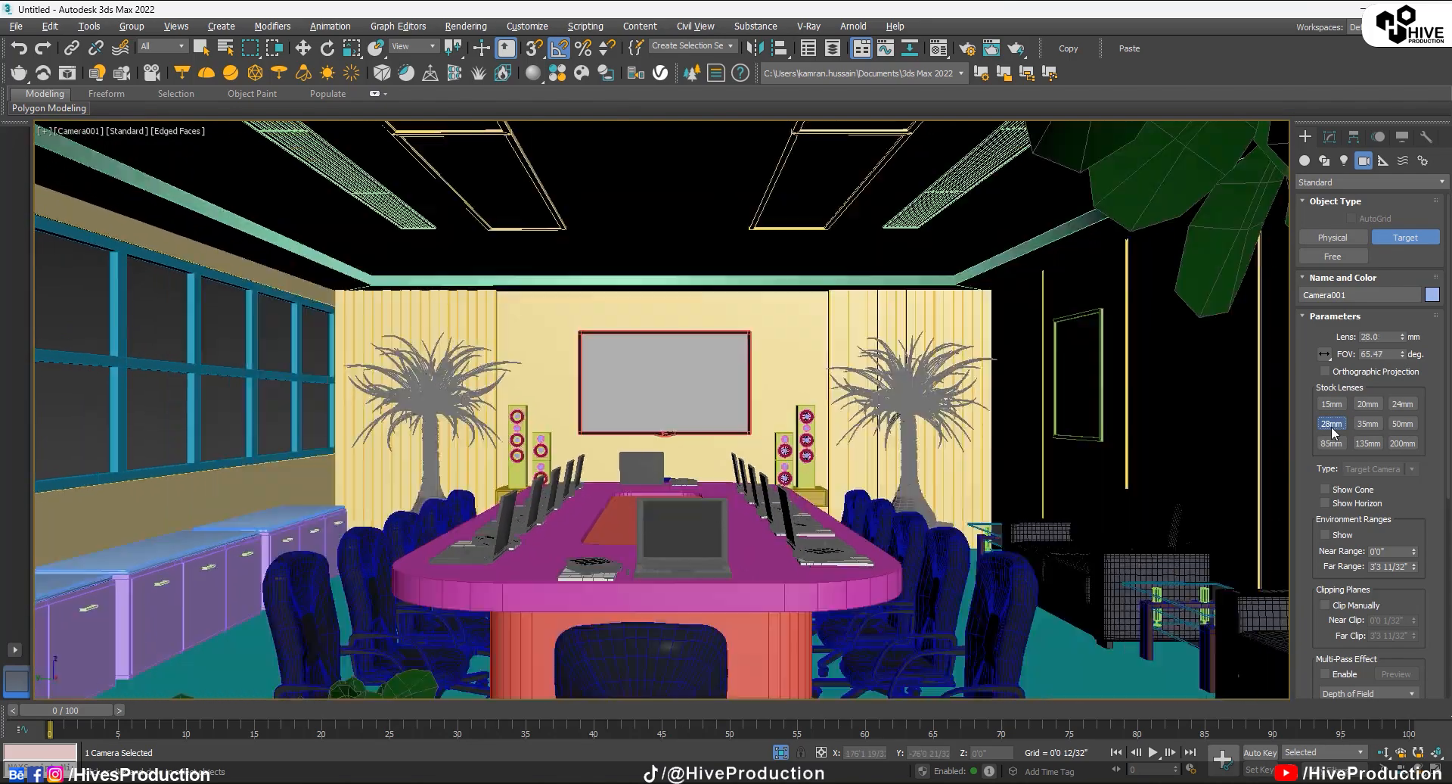
key(alt+z)
drag(618, 543, 622, 538)
mouse_move(621, 537)
middle_down()
mouse_move(619, 488)
mouse_move(622, 511)
middle_up()
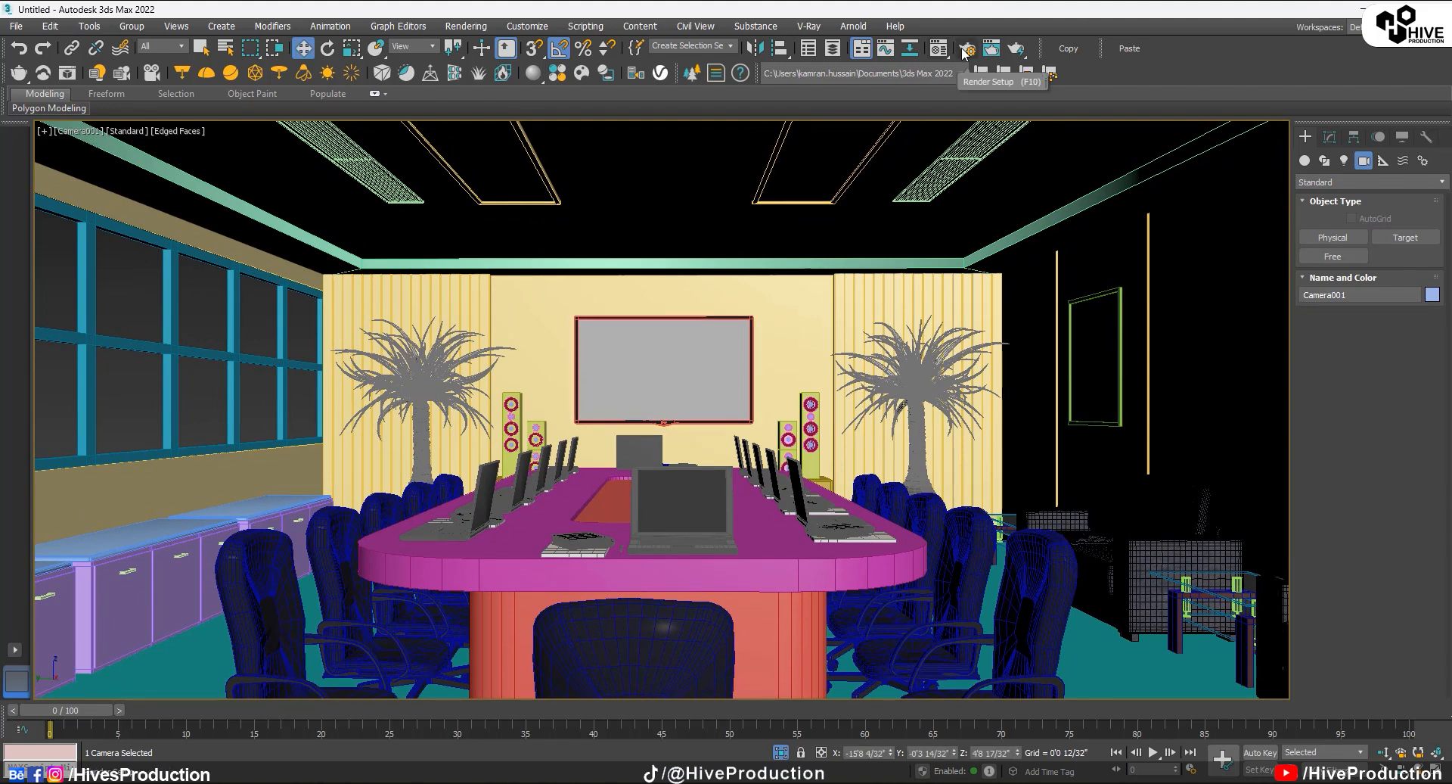
Step: Set the renderer to V-Ray 6 Hotfix 3 and close the render settings
key(F10)
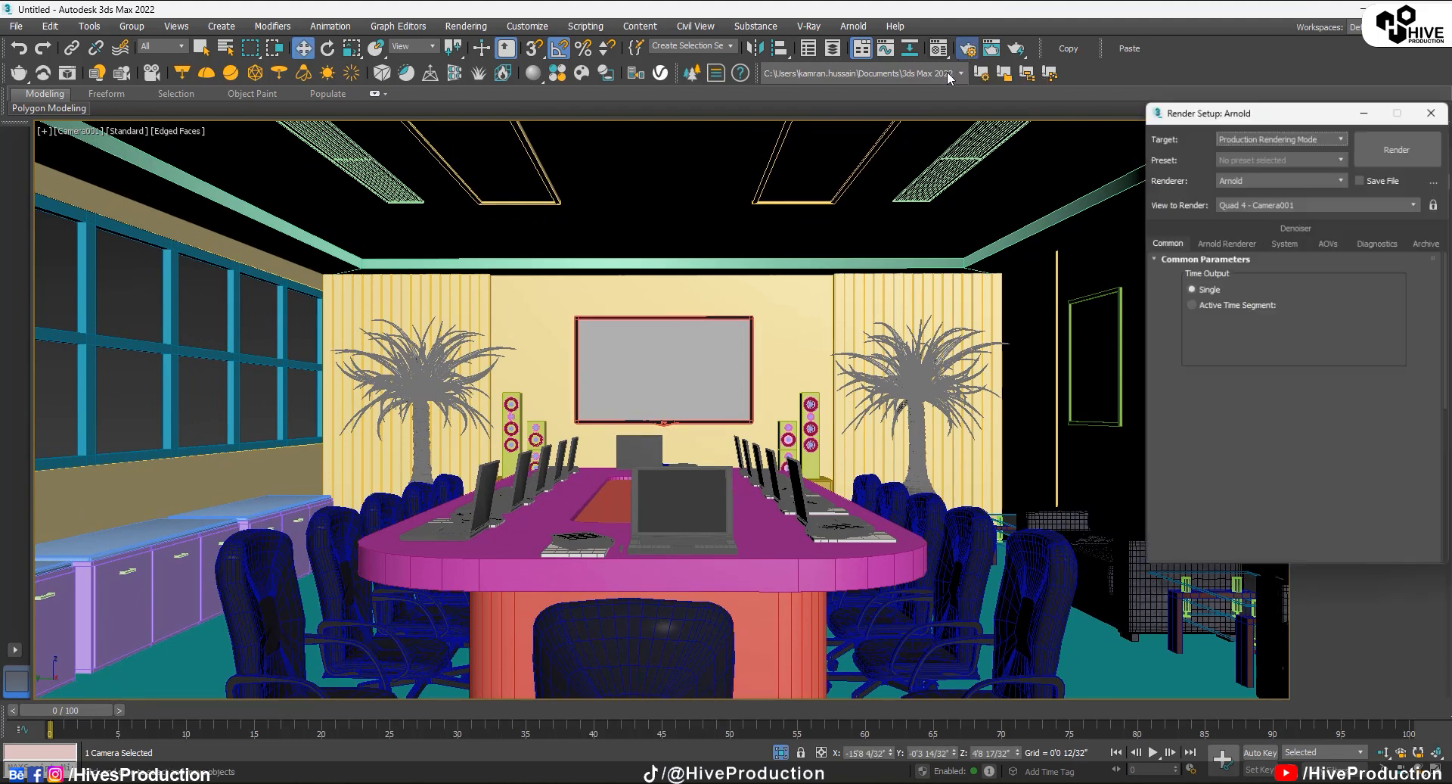
click(1246, 180)
click(1243, 248)
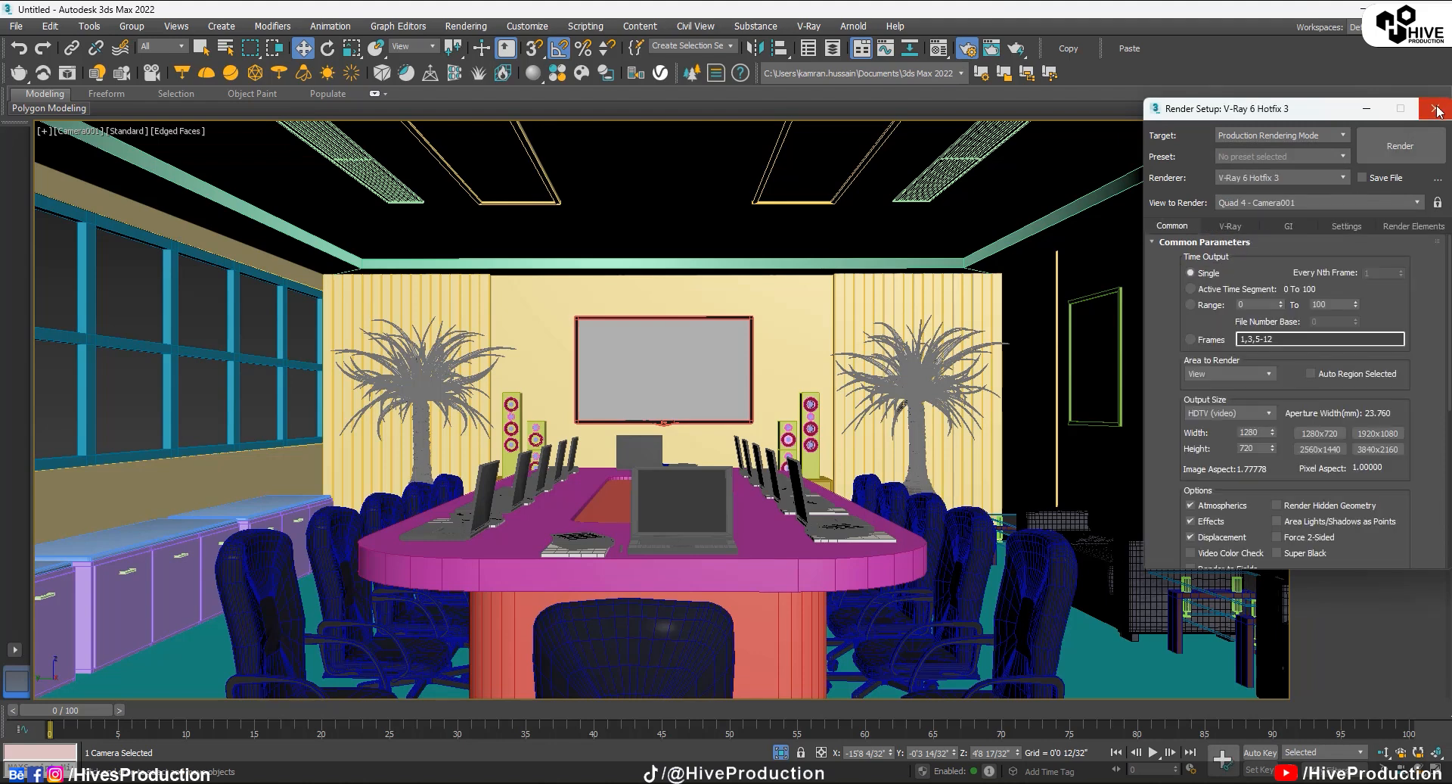
click(968, 48)
Step: Assign the grey 01 - Default physical material to every object in the scene, clear the selection and toggle off edged faces
click(939, 48)
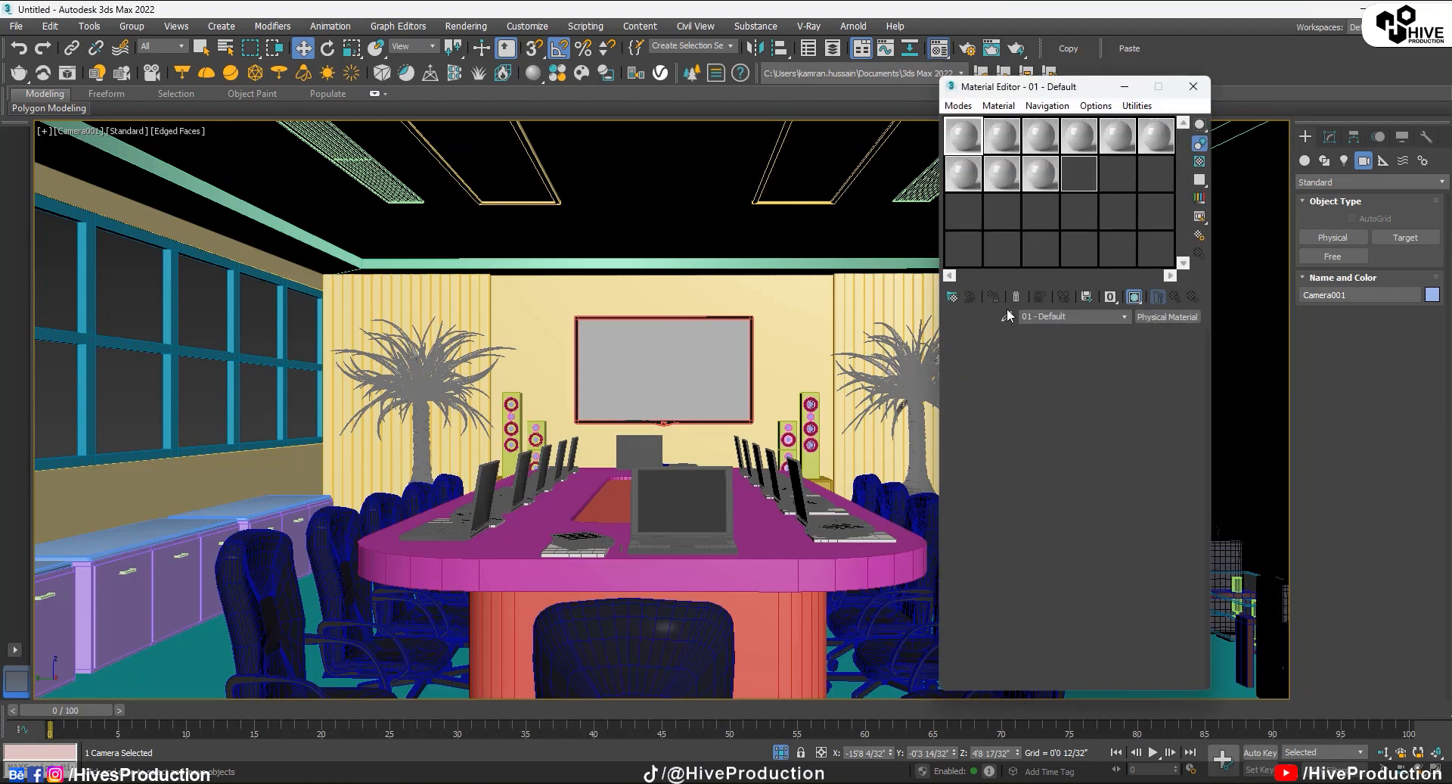
key(ctrl+a)
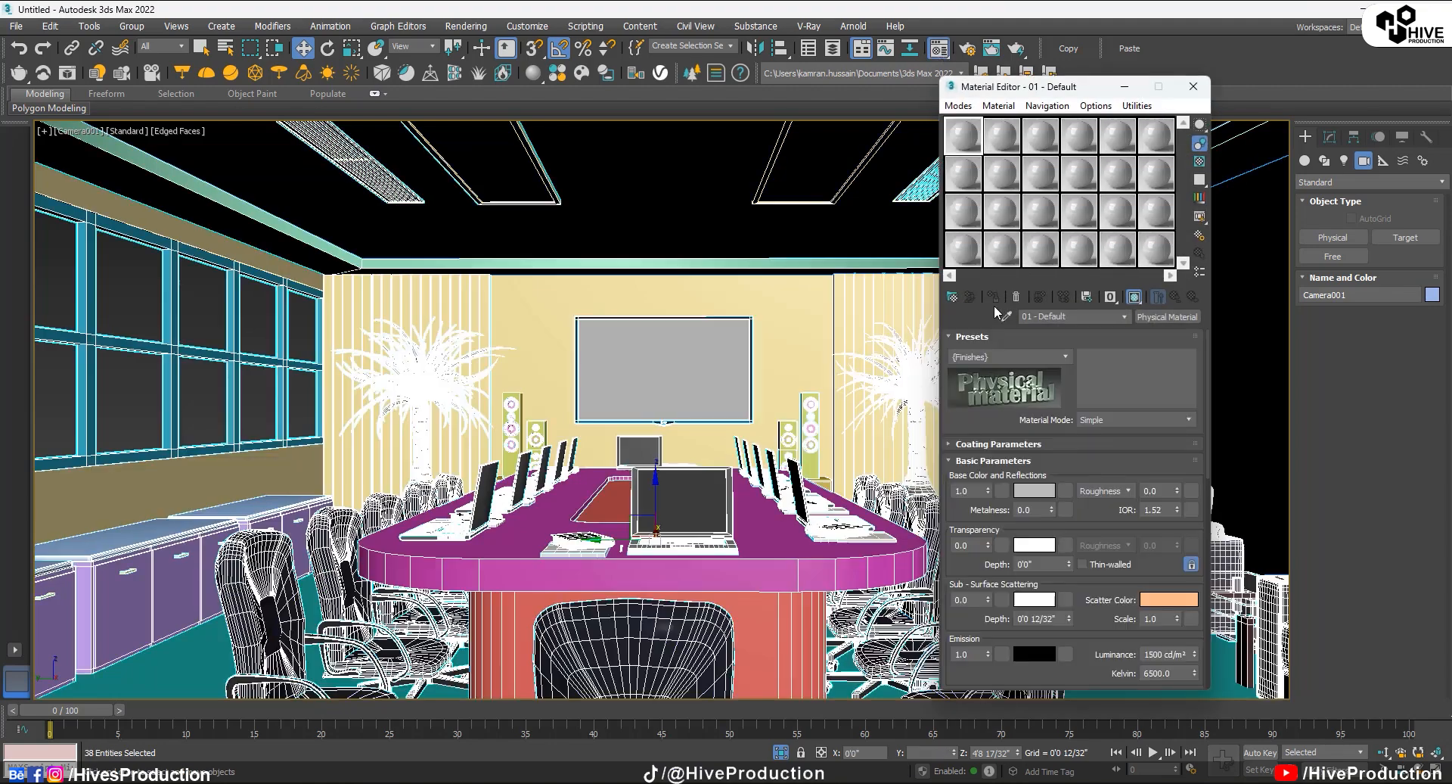
click(994, 297)
click(205, 412)
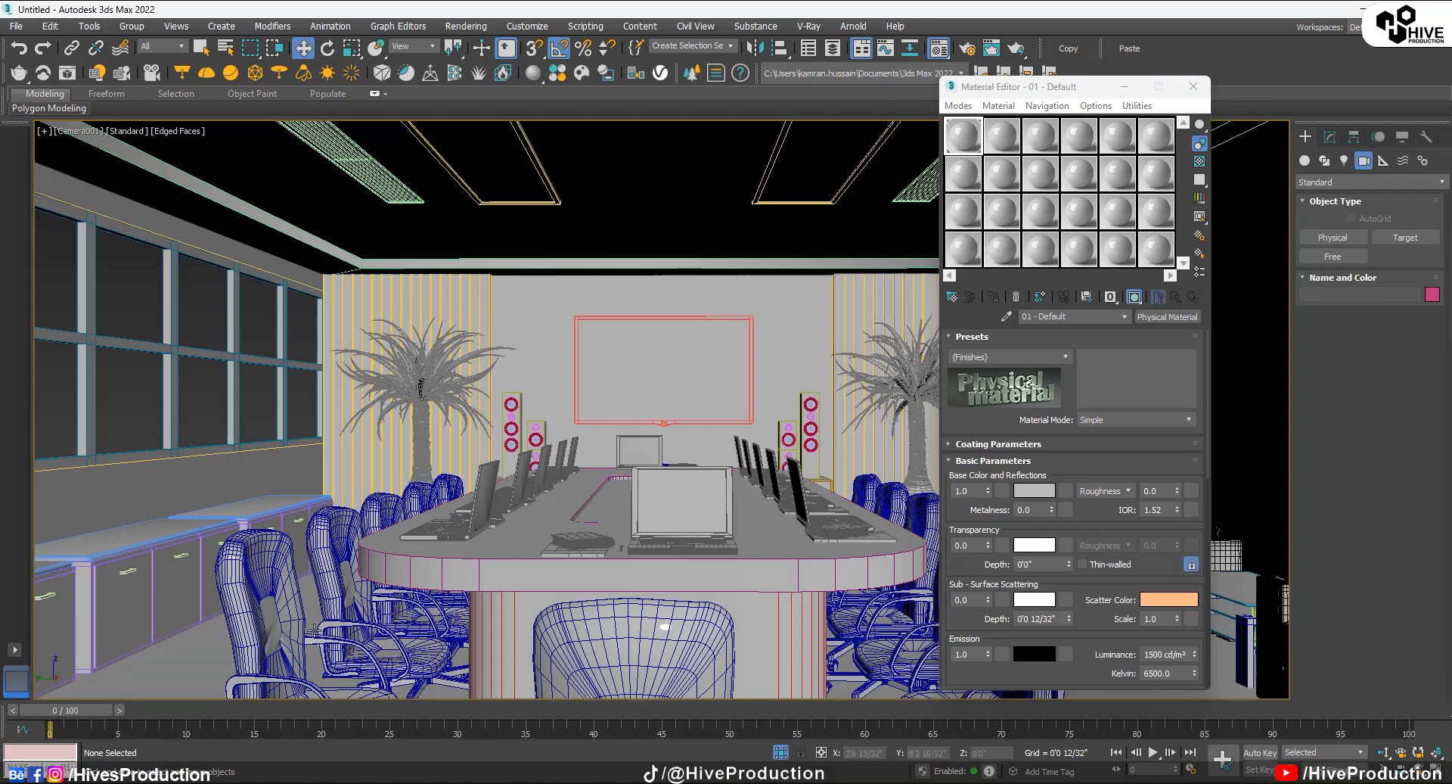
key(F4)
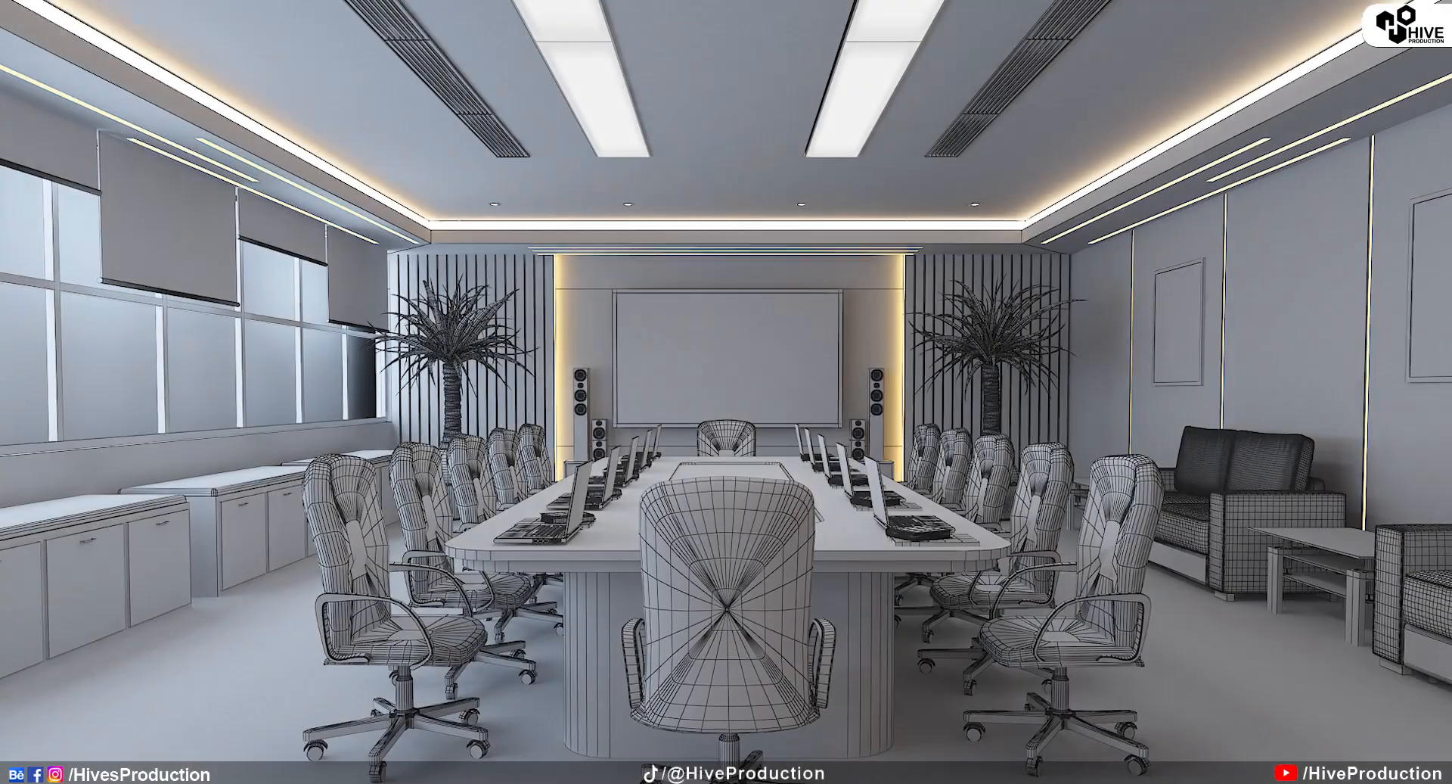